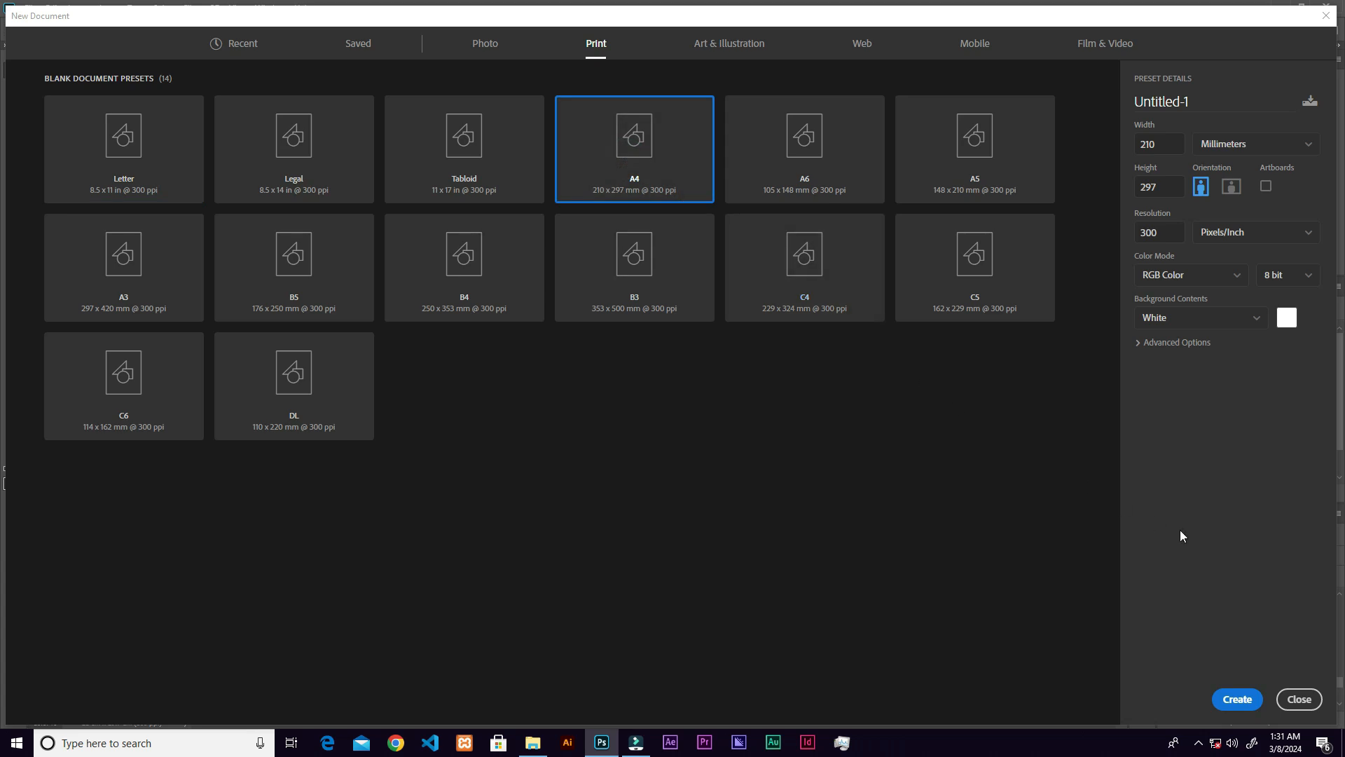
Create an A4 portrait document at 300 ppi and place the dark night-road image, scaled up to cover the whole canvas.
left_click(1237, 698)
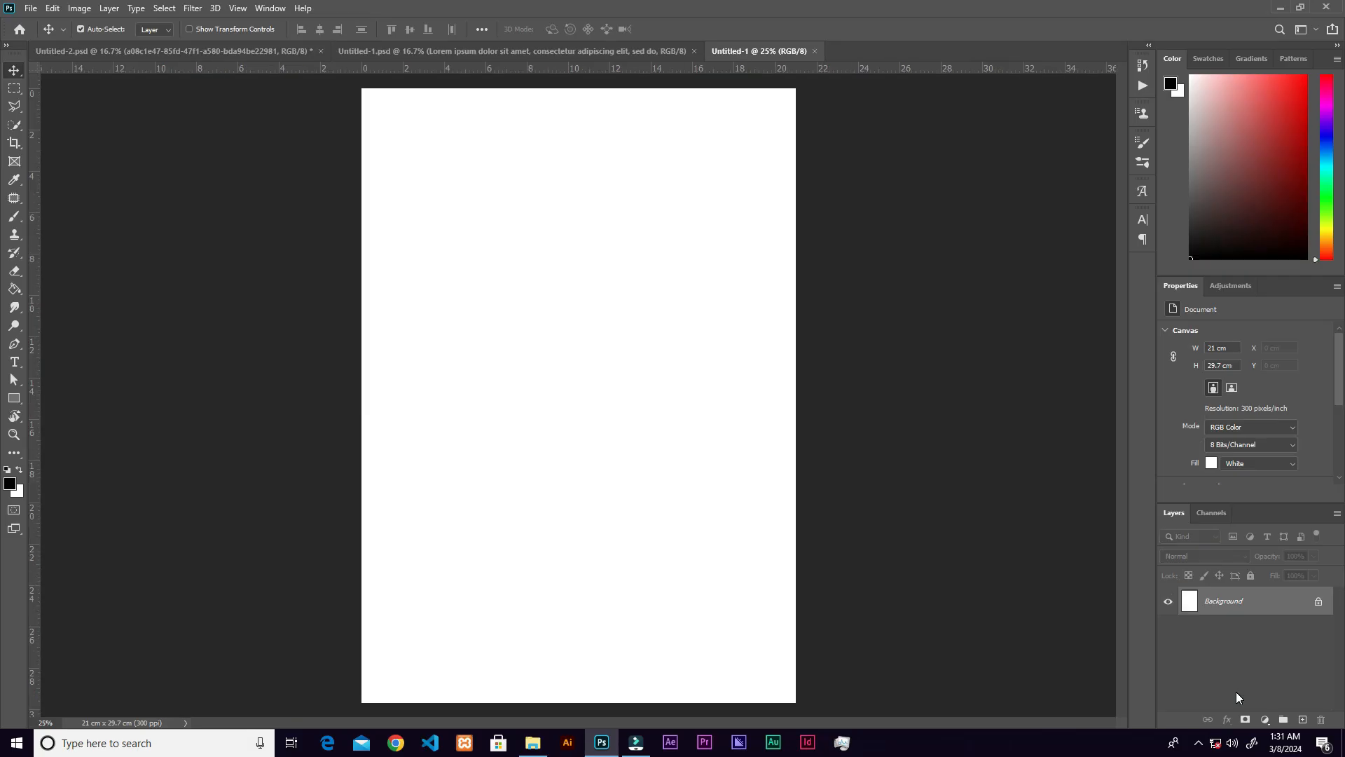
left_click(533, 742)
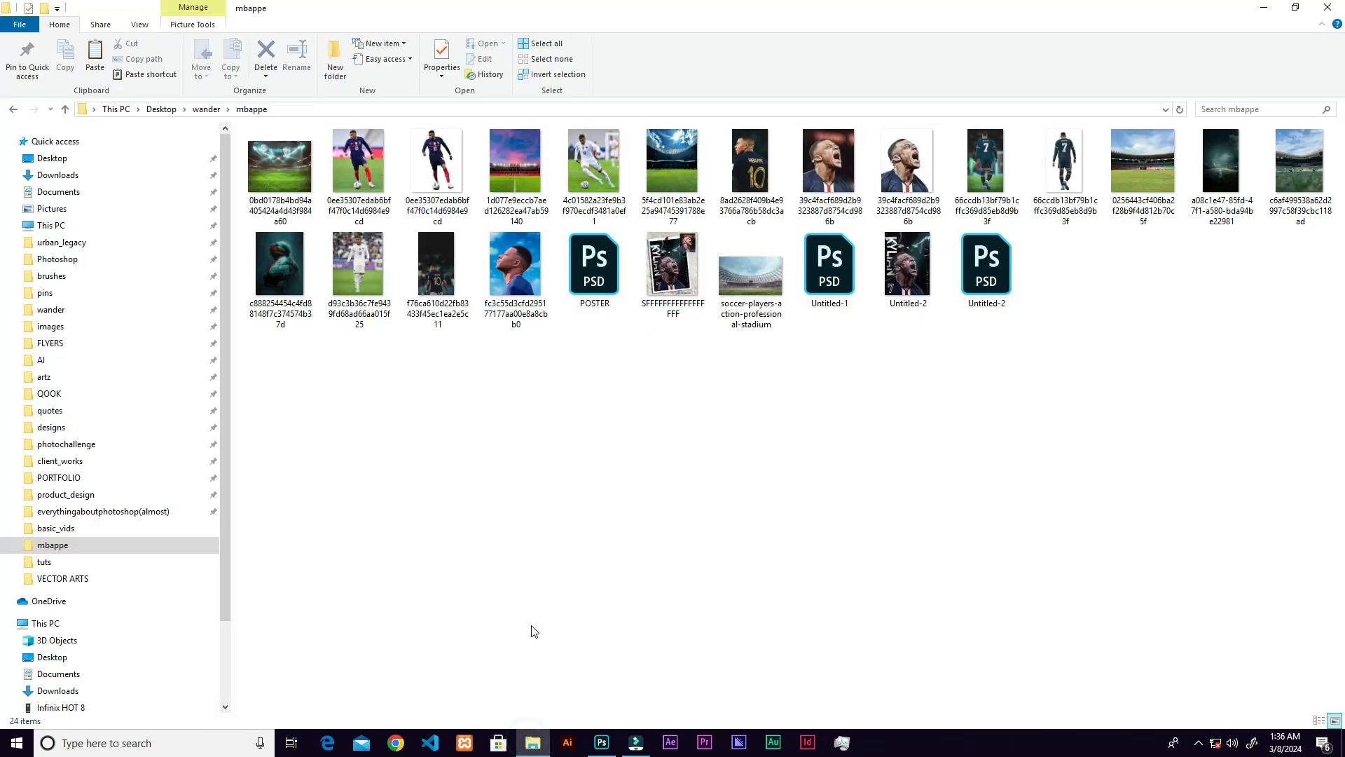
left_click_drag(1220, 159, 699, 476)
left_click_drag(752, 394, 801, 395)
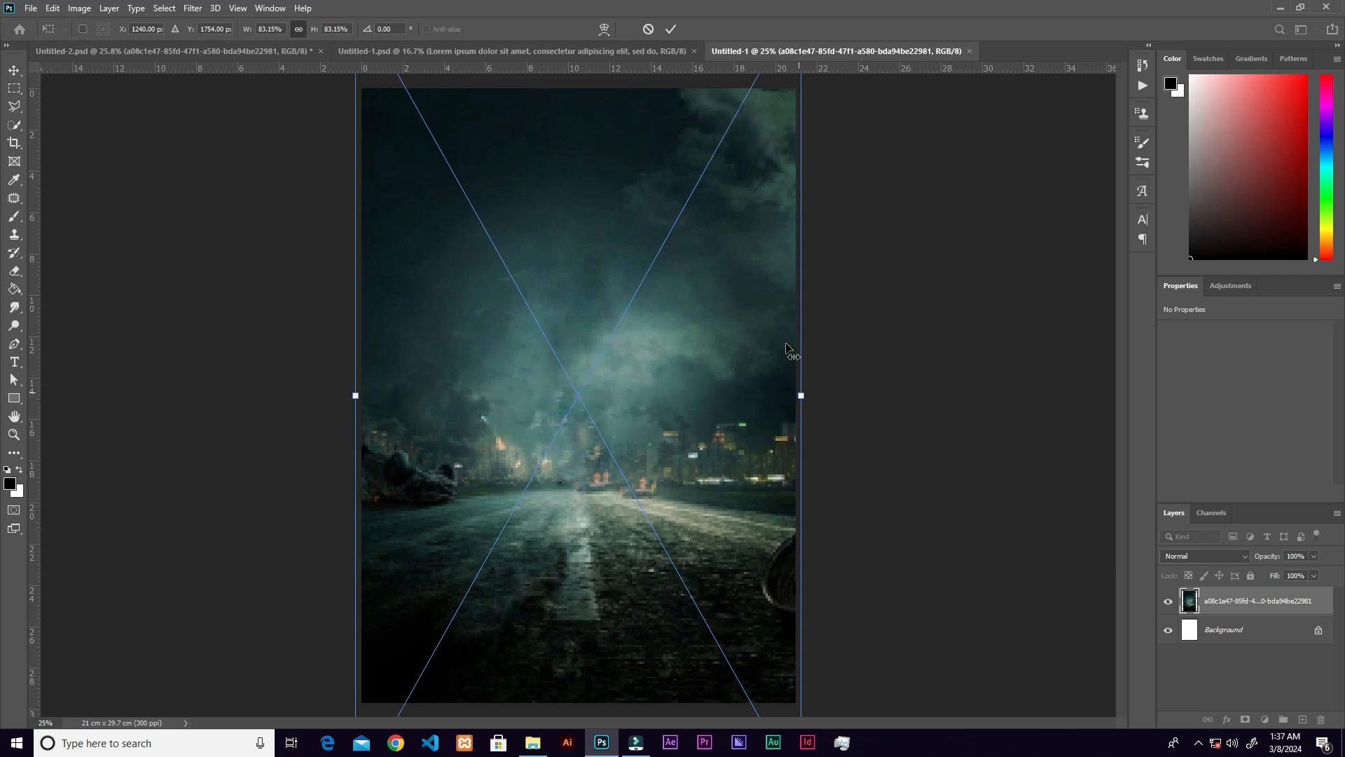
left_click(671, 29)
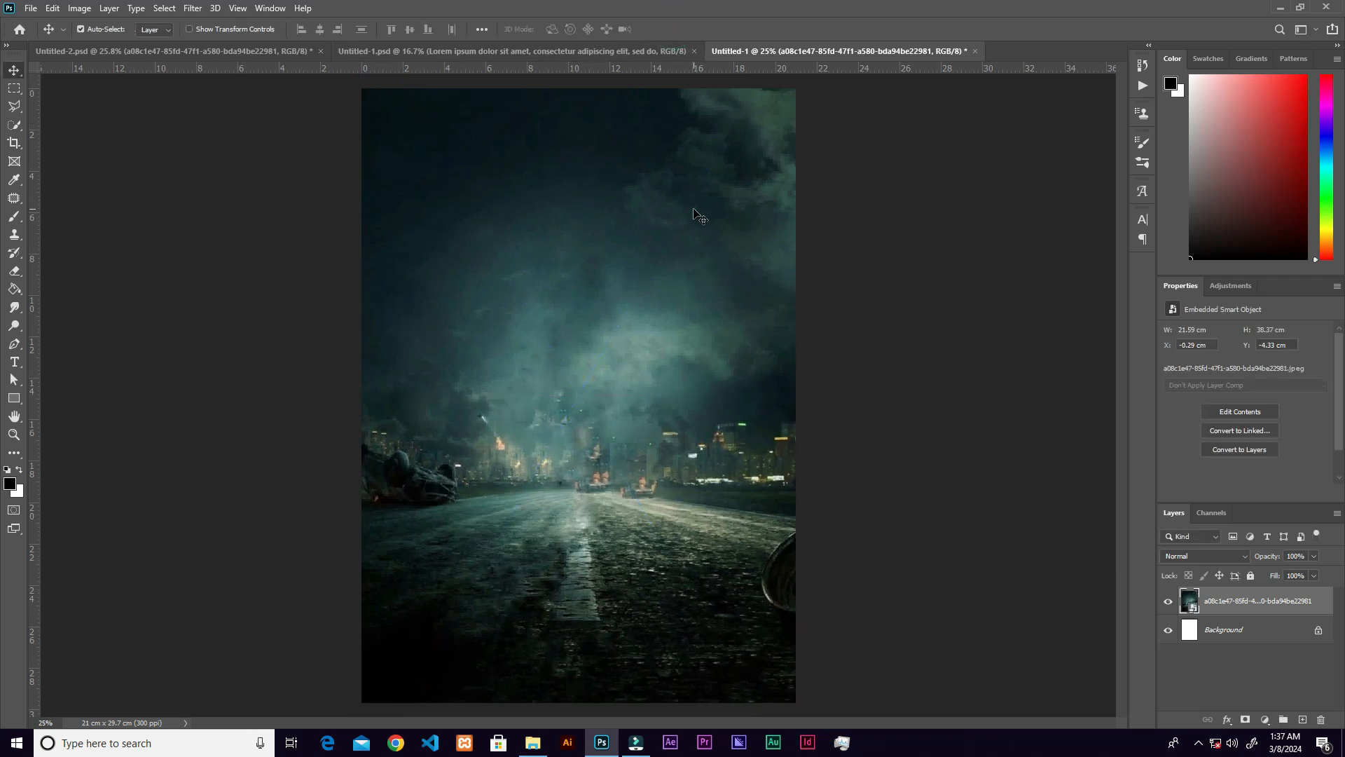
Apply a Gaussian Blur with an 18-pixel radius to the placed road image.
left_click(192, 8)
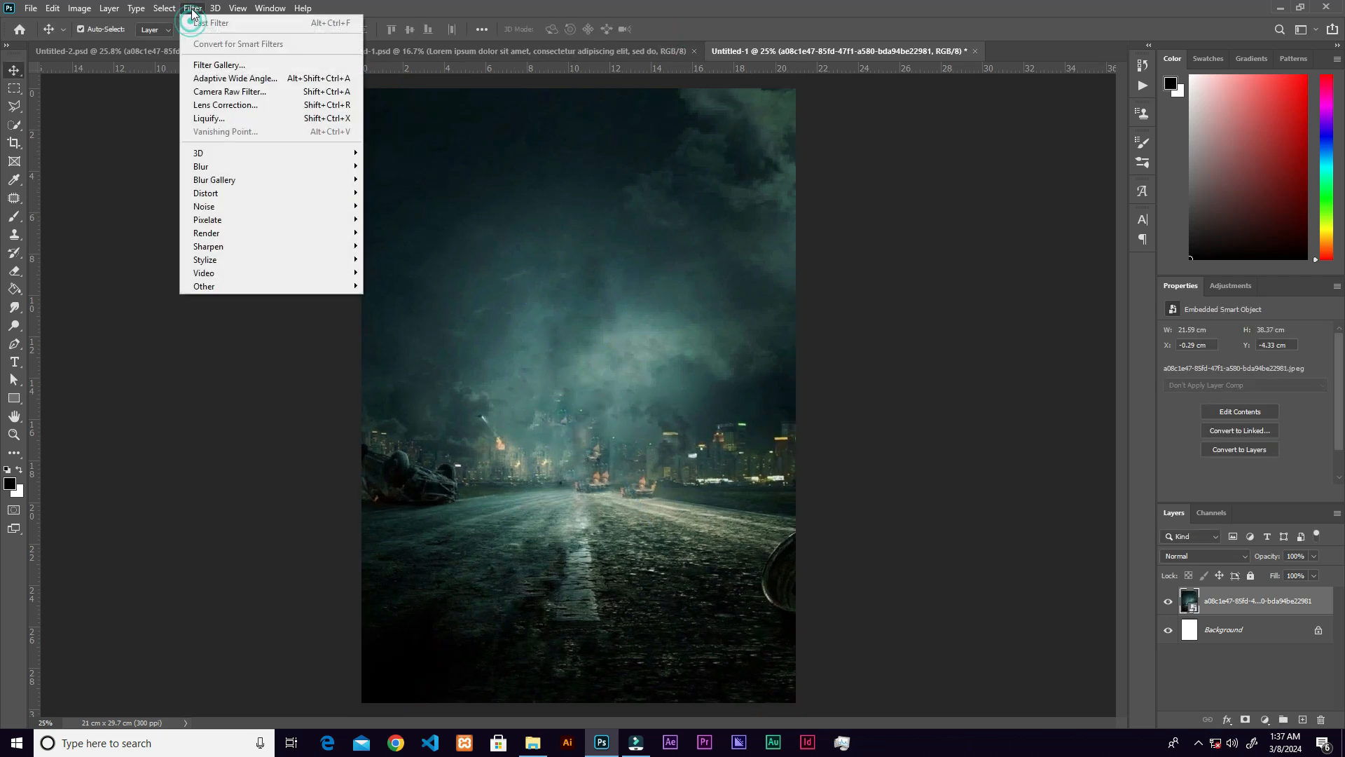
mouse_move(213, 170)
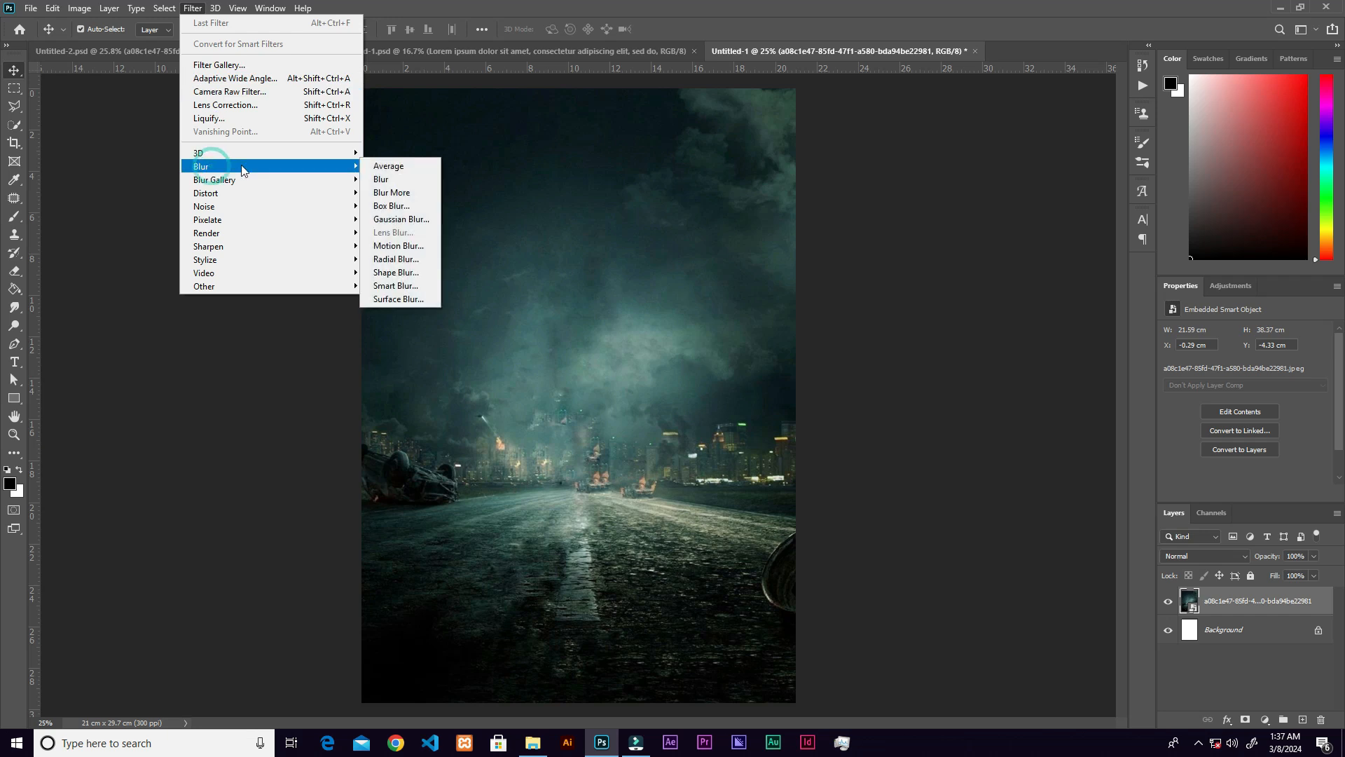
left_click(397, 218)
double_click(941, 358)
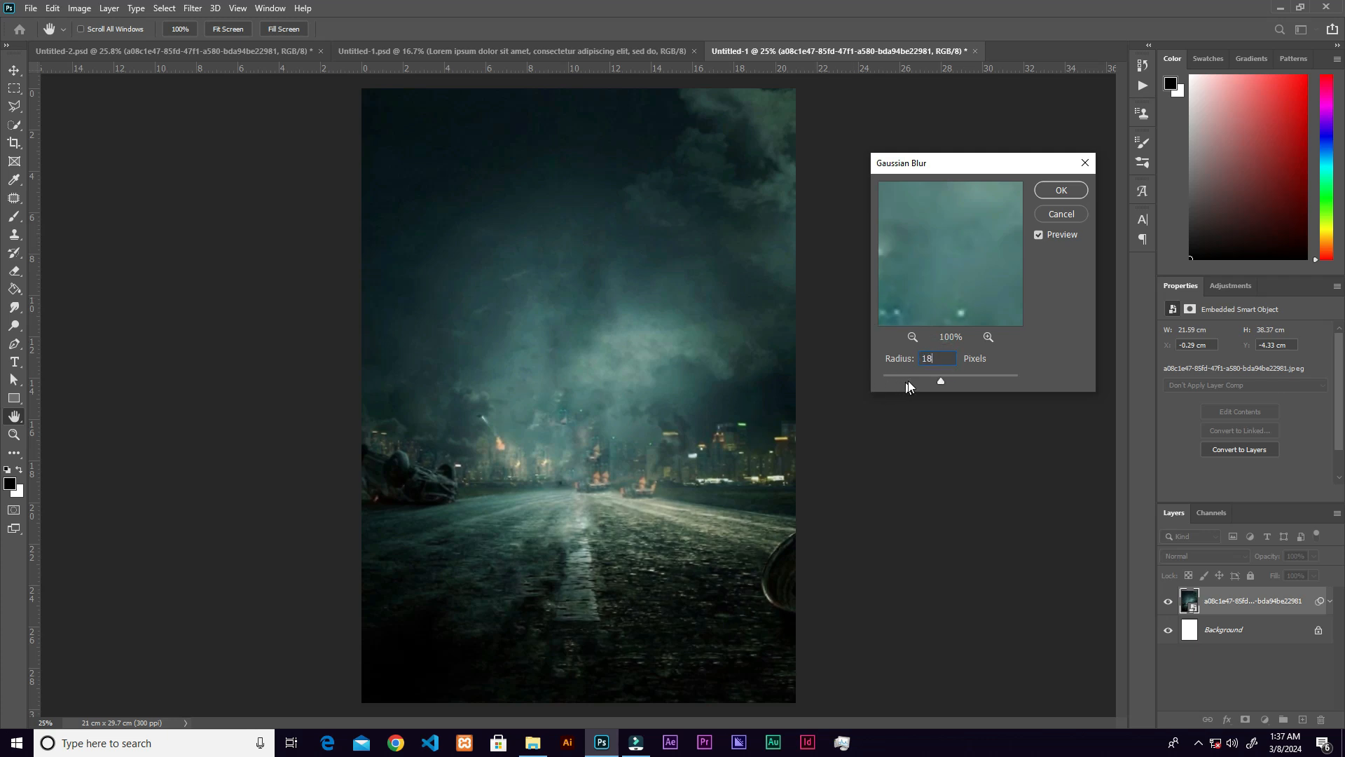
left_click(1070, 195)
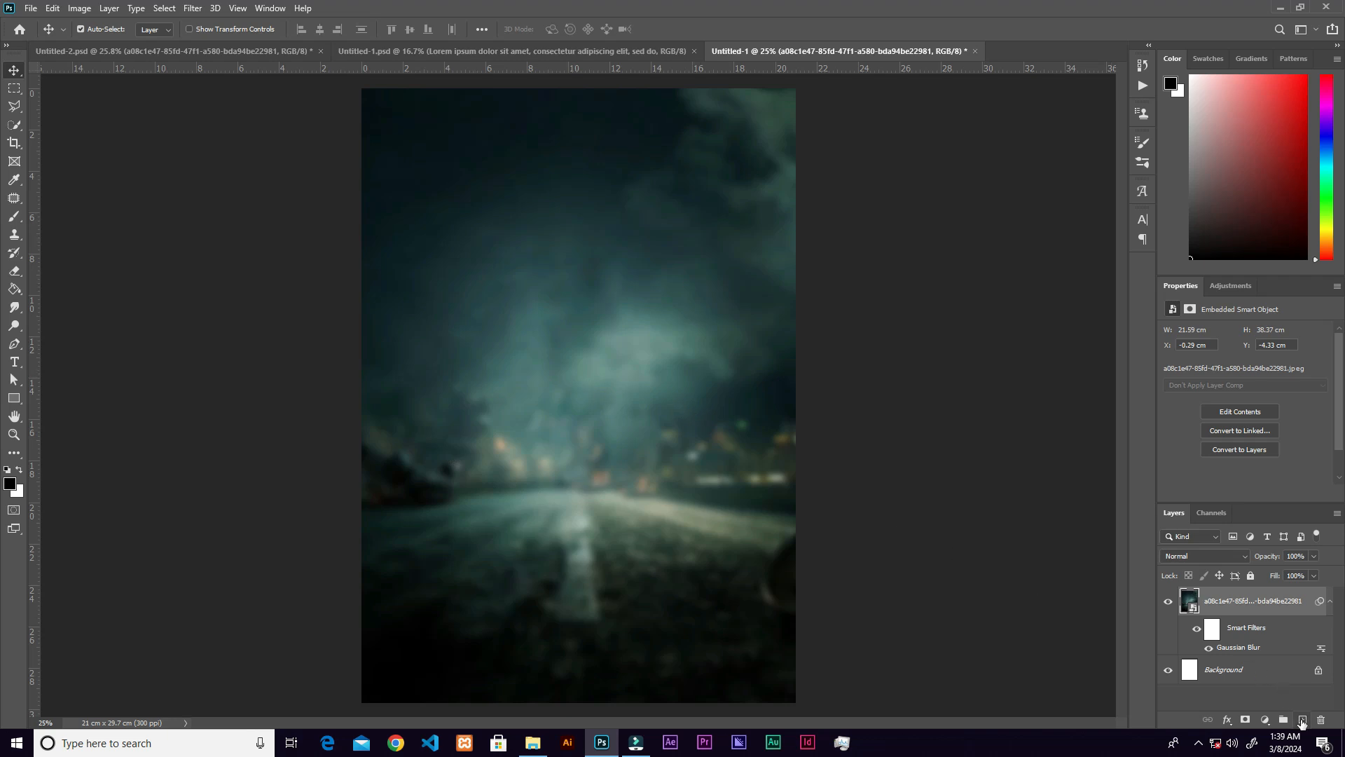
Add a new layer above the road image and set up the cloud-shaped brush at 2600 px.
left_click(1301, 721)
left_click(1143, 163)
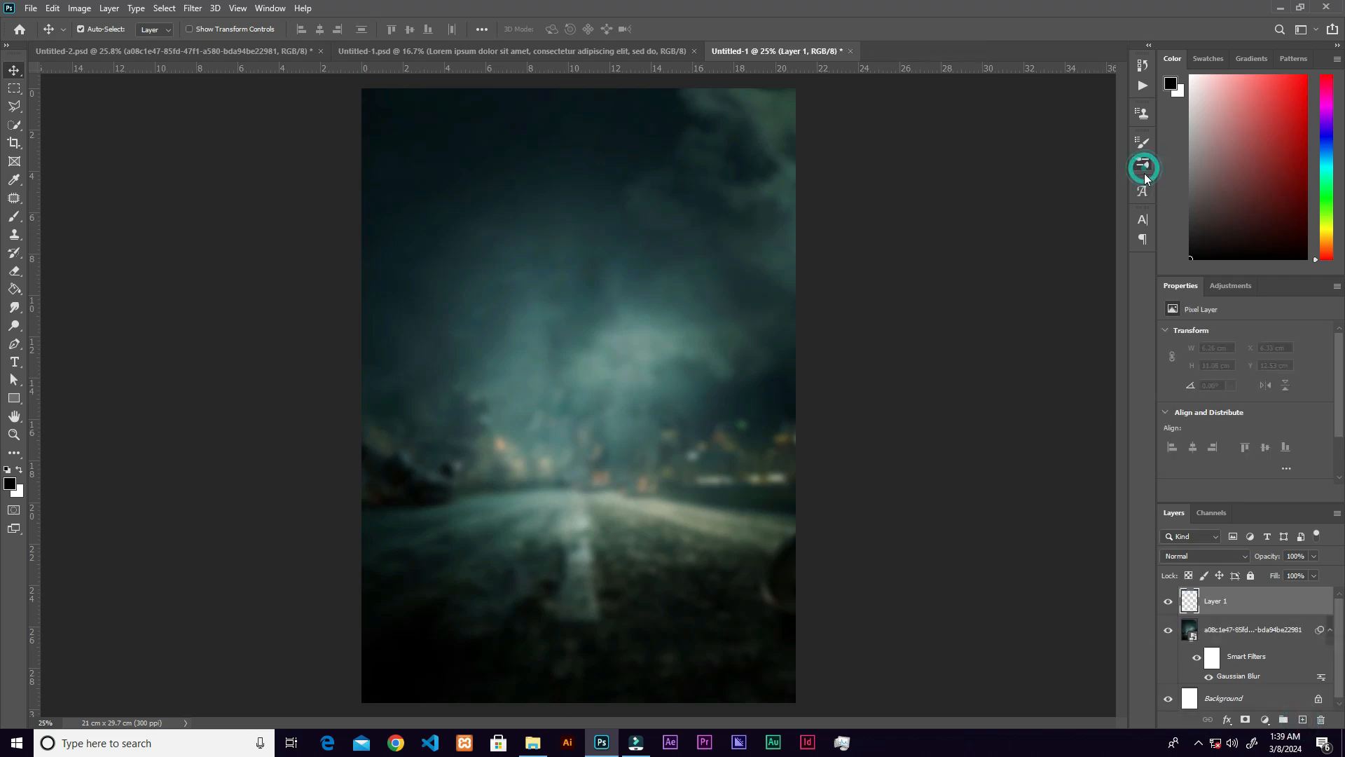
left_click(995, 199)
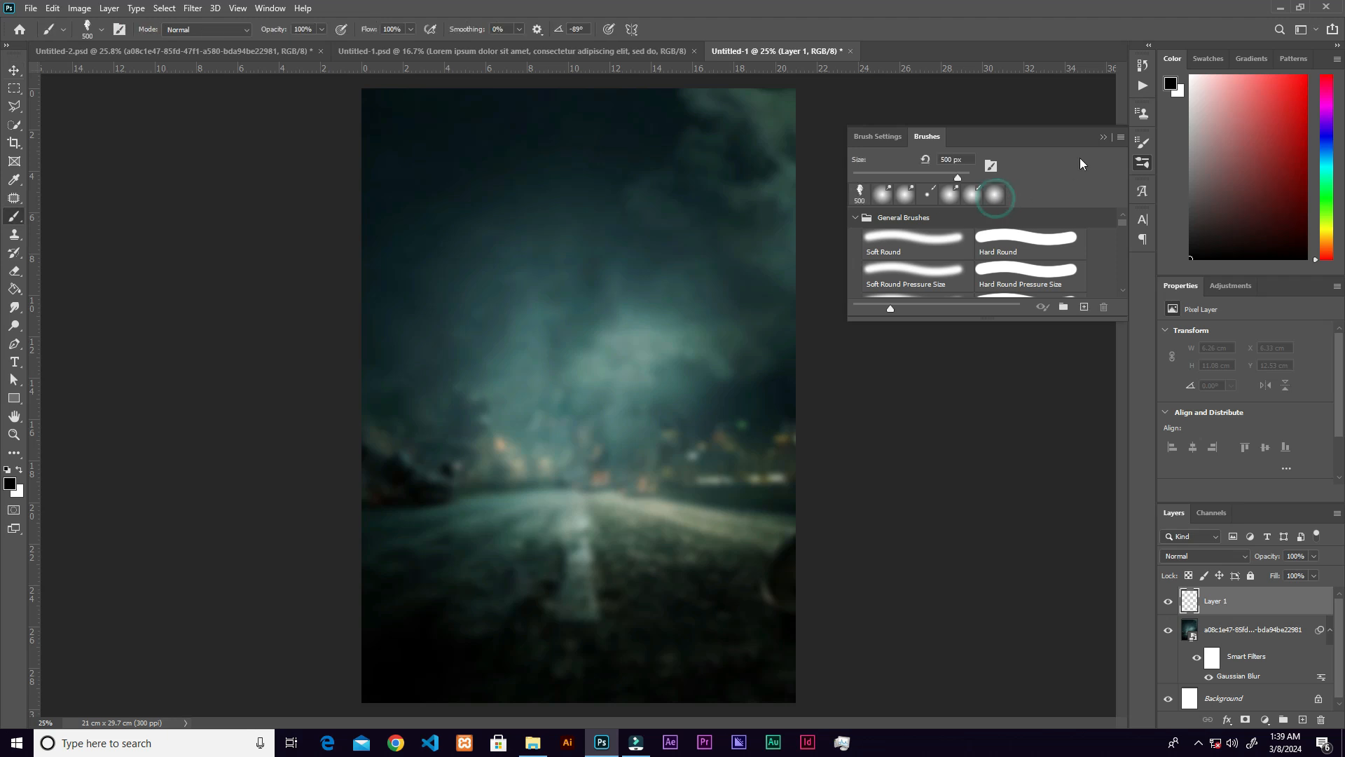
left_click(1103, 138)
key("bracketright")
key("bracketright")
key("bracketright")
key("bracketright")
key("bracketright")
key("bracketright")
key("bracketright")
key("bracketright")
key("bracketright")
key("bracketright")
key("bracketright")
key("bracketright")
key("bracketright")
key("bracketright")
key("bracketright")
key("bracketright")
key("bracketright")
key("bracketright")
key("bracketright")
key("bracketright")
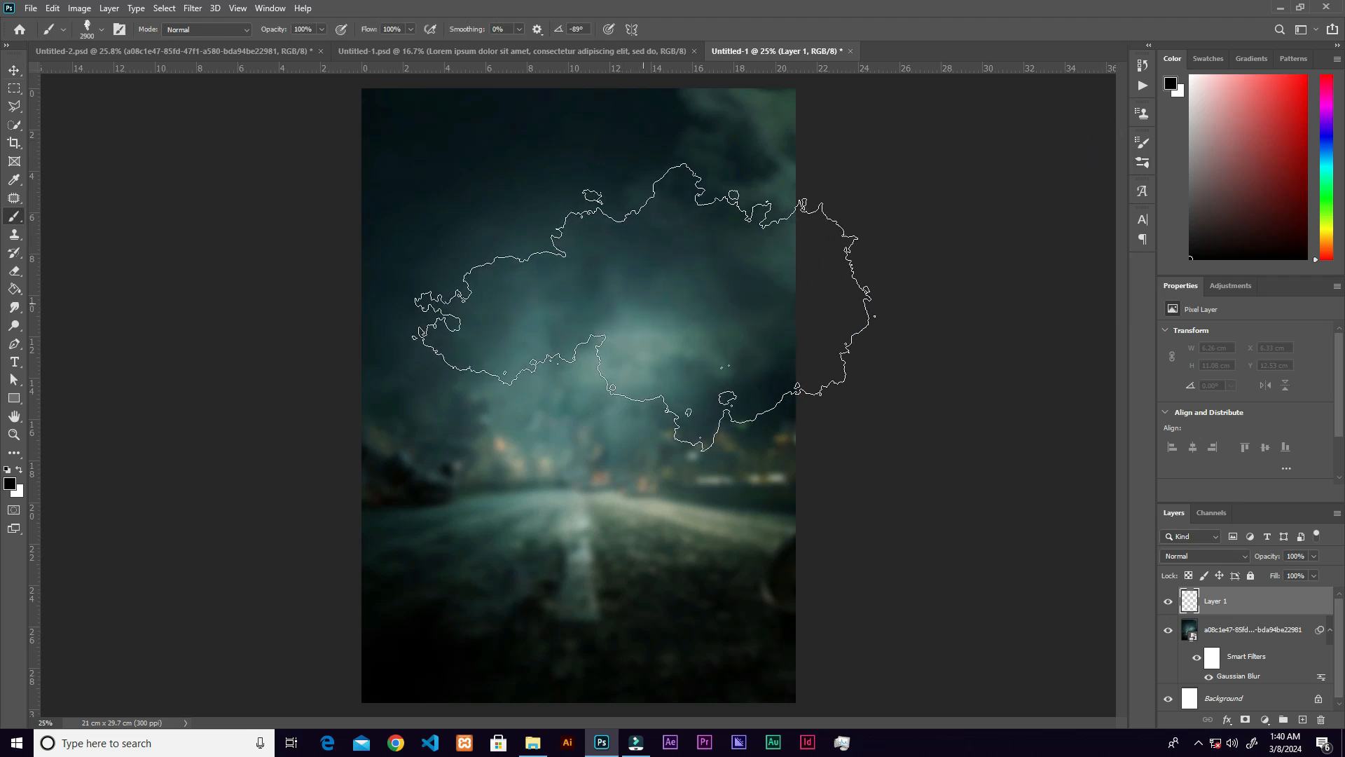
key("bracketleft")
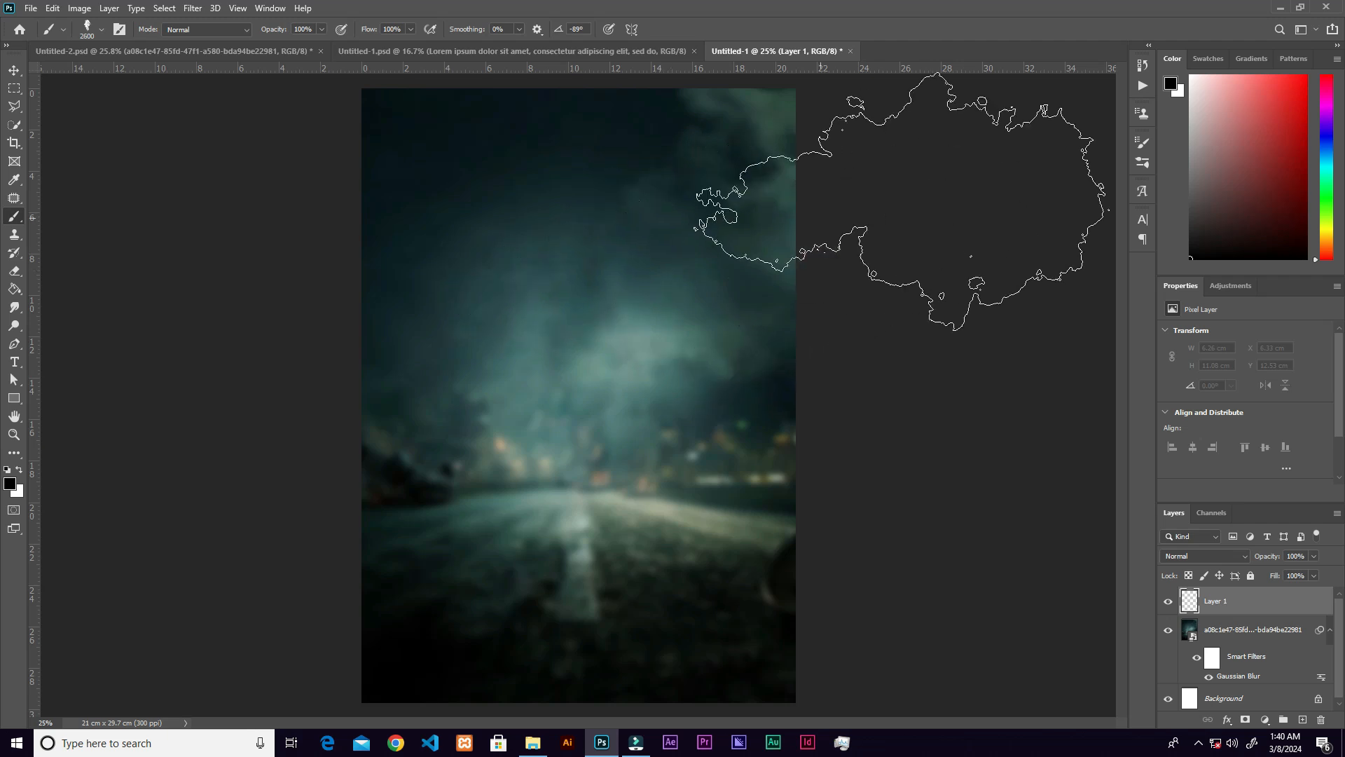
Paint dark grey clouds over the upper area, left side and lower part of the canvas on the new layer.
left_click_drag(1205, 200, 1172, 224)
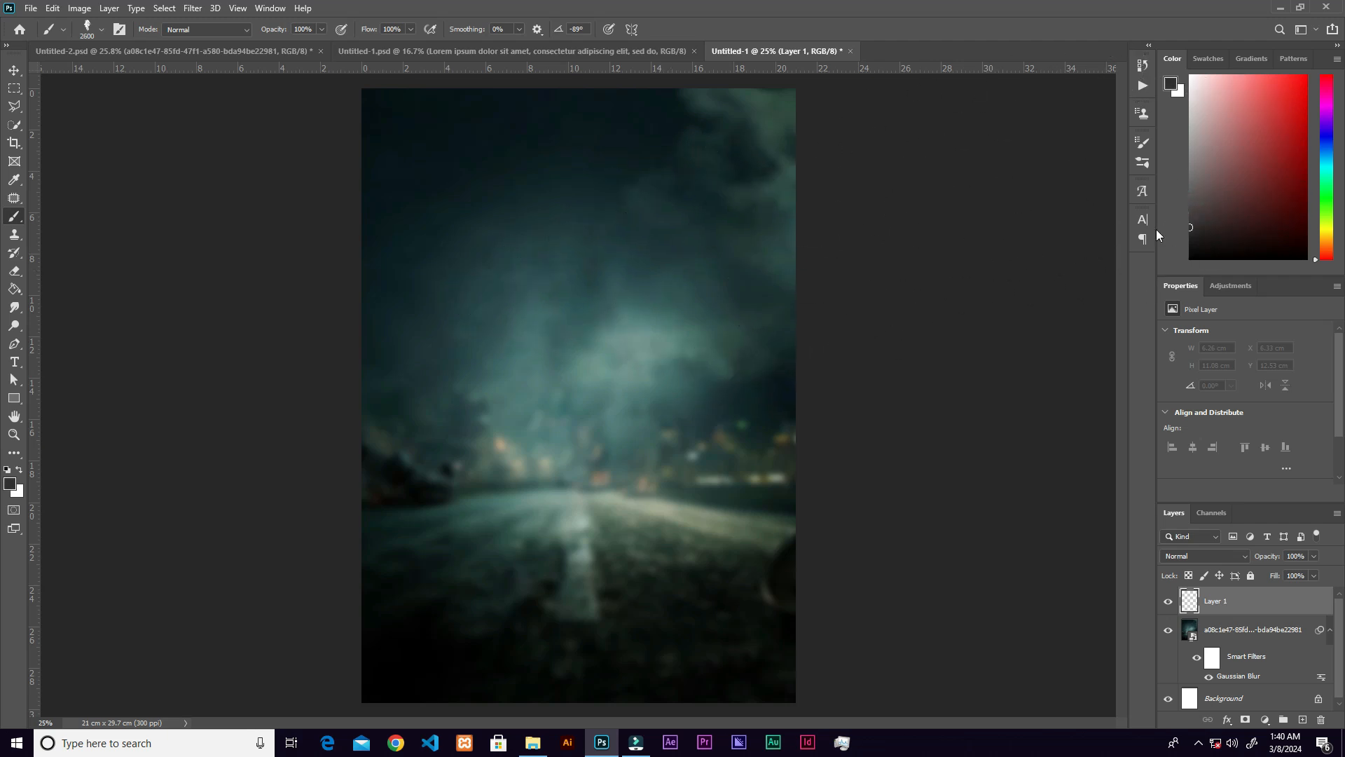
left_click(757, 171)
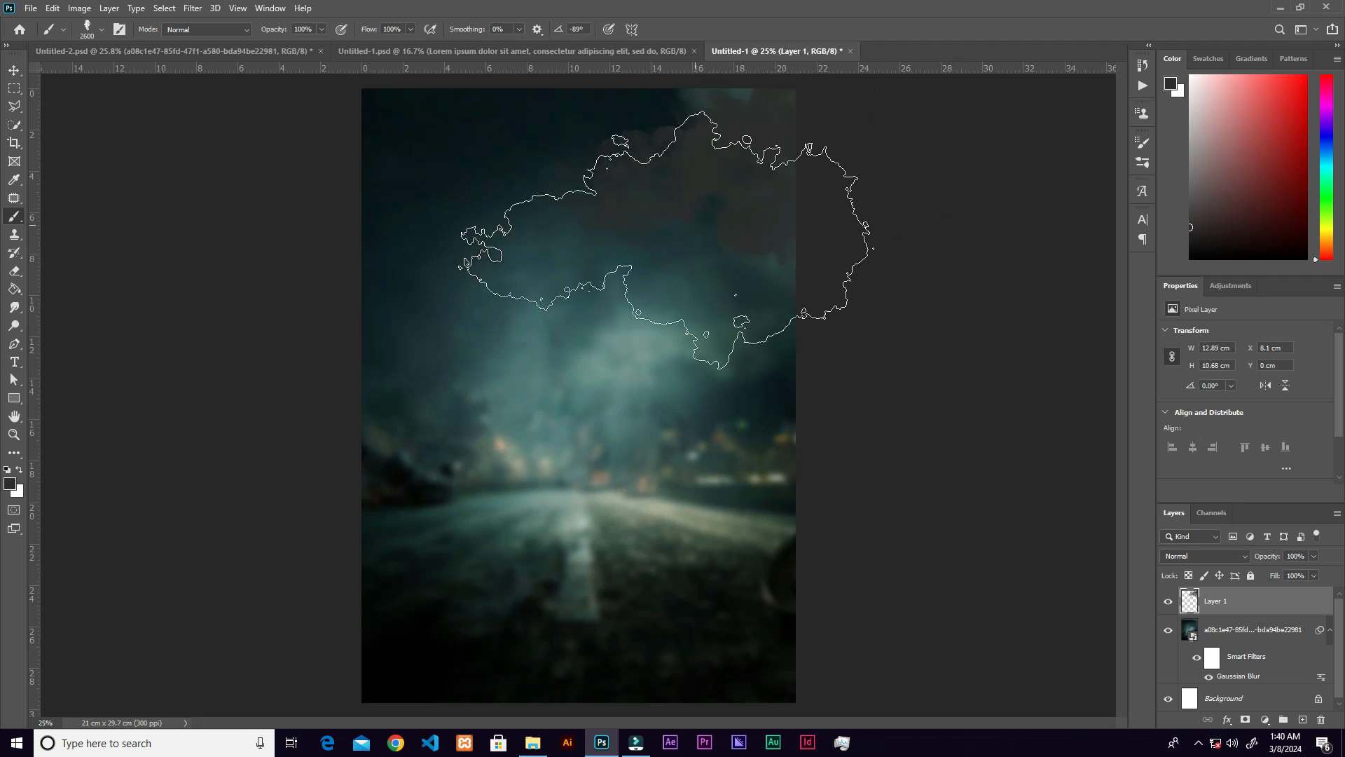
left_click(336, 182)
left_click(429, 336)
left_click(380, 426)
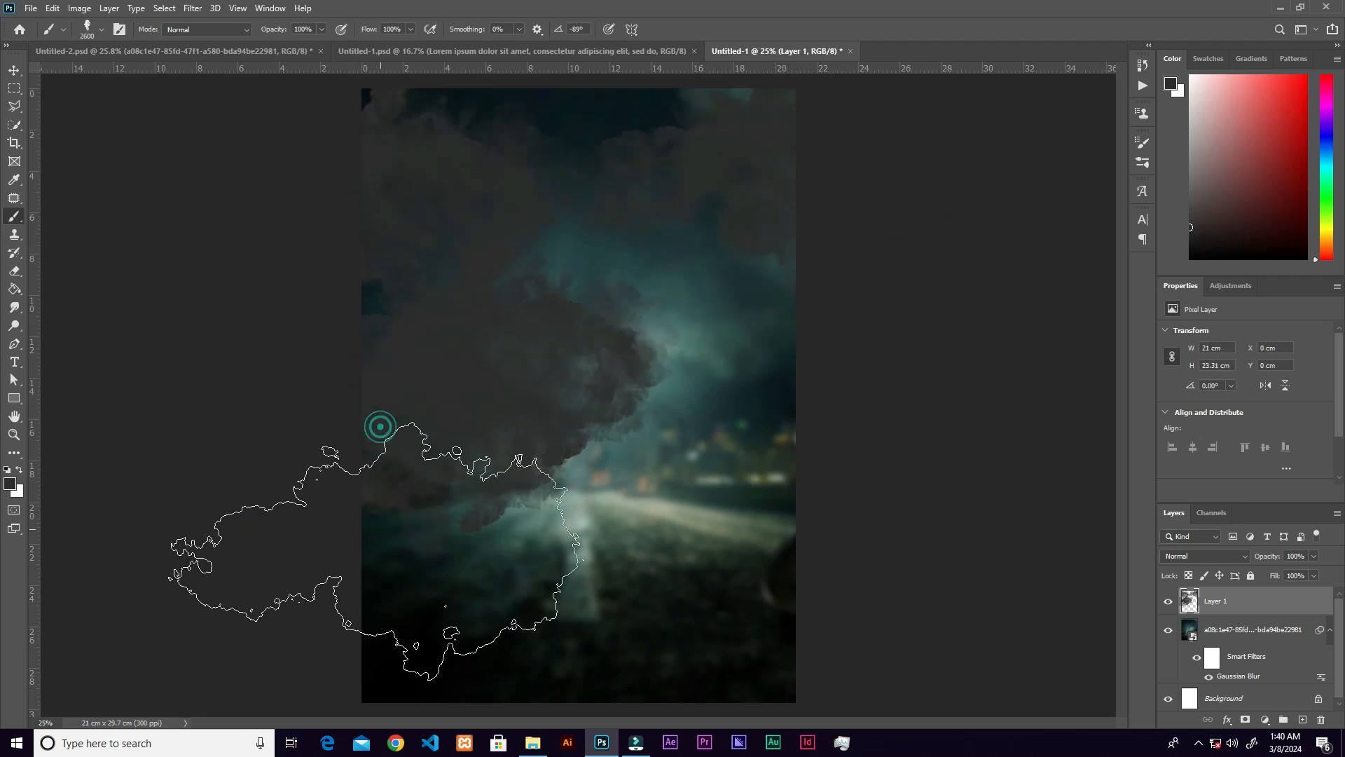
left_click(339, 613)
left_click(770, 608)
Paint light grey clouds across the whole canvas over the dark ones.
left_click(1191, 147)
left_click(802, 281)
left_click(654, 478)
left_click(622, 601)
left_click(449, 582)
left_click(354, 466)
left_click(538, 154)
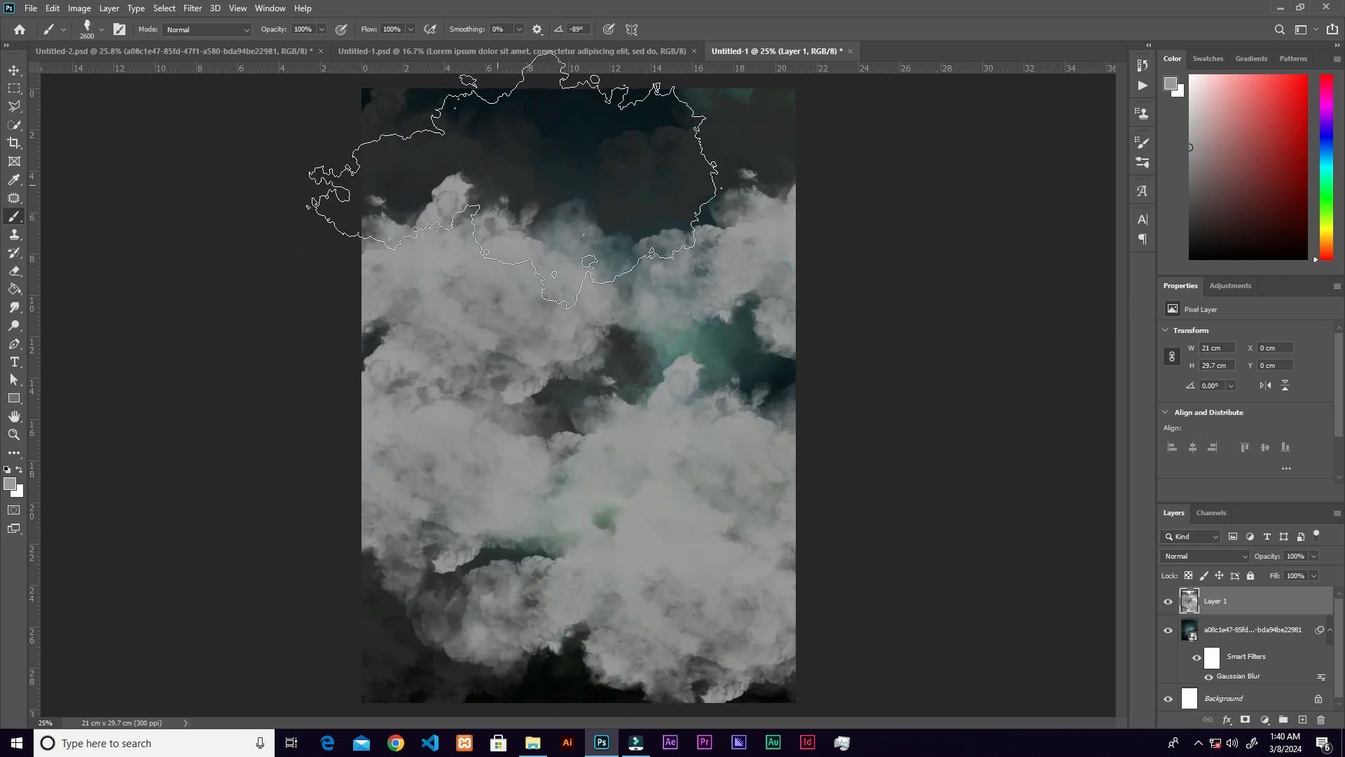
left_click(515, 181)
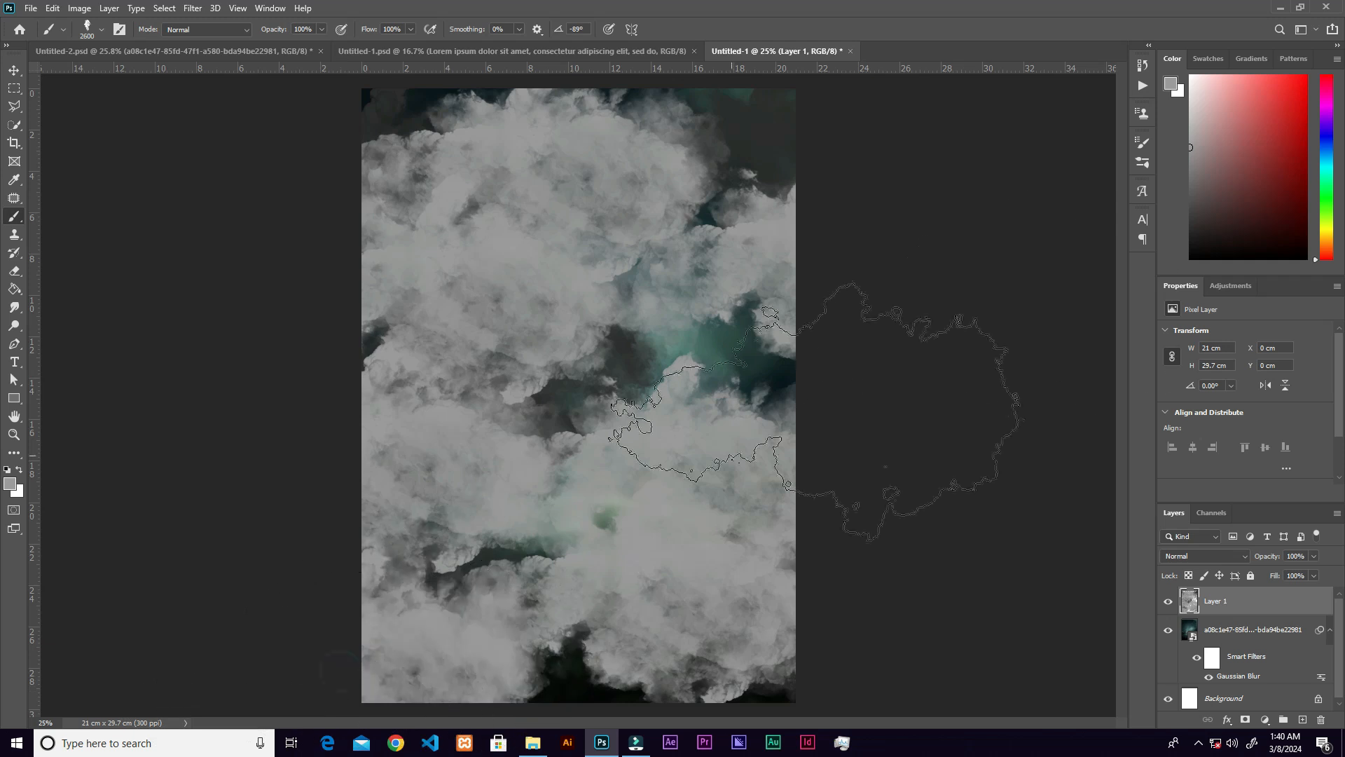
Stamp dark grey clouds over the light ones at the right edge and upper left of the canvas.
left_click_drag(1193, 189, 1150, 225)
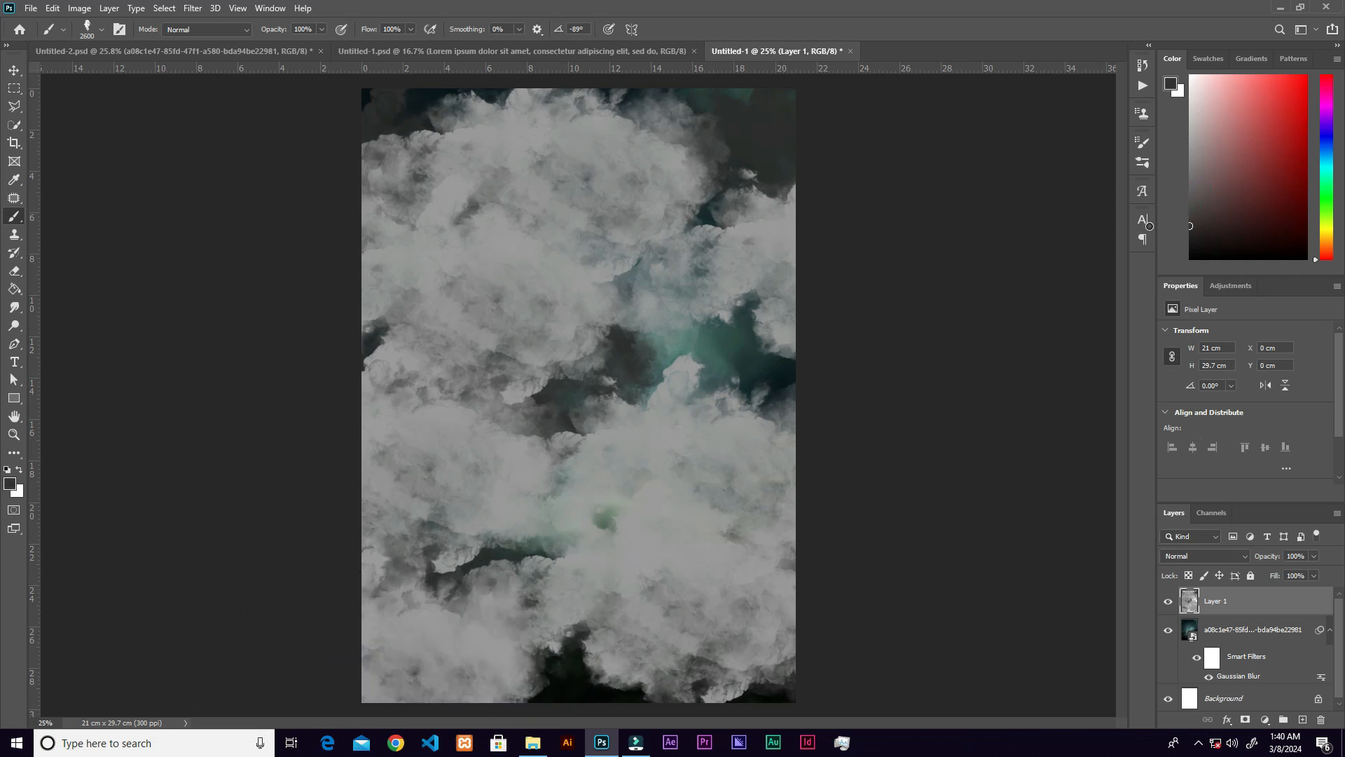
left_click(795, 526)
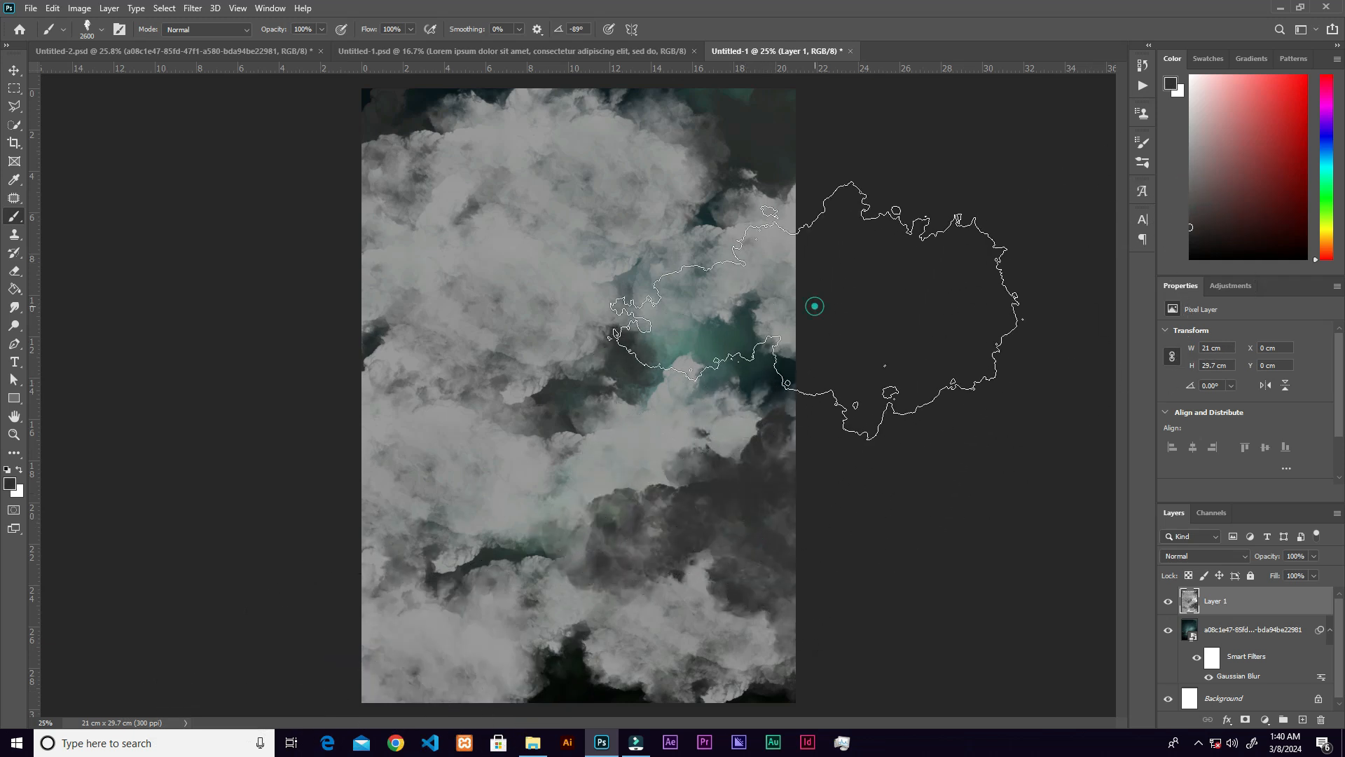
left_click(441, 261)
Paint near-black clouds over the lower corners and middle of the canvas to darken the cloud layer.
left_click(1200, 236)
left_click_drag(1200, 236, 1182, 247)
left_click(333, 569)
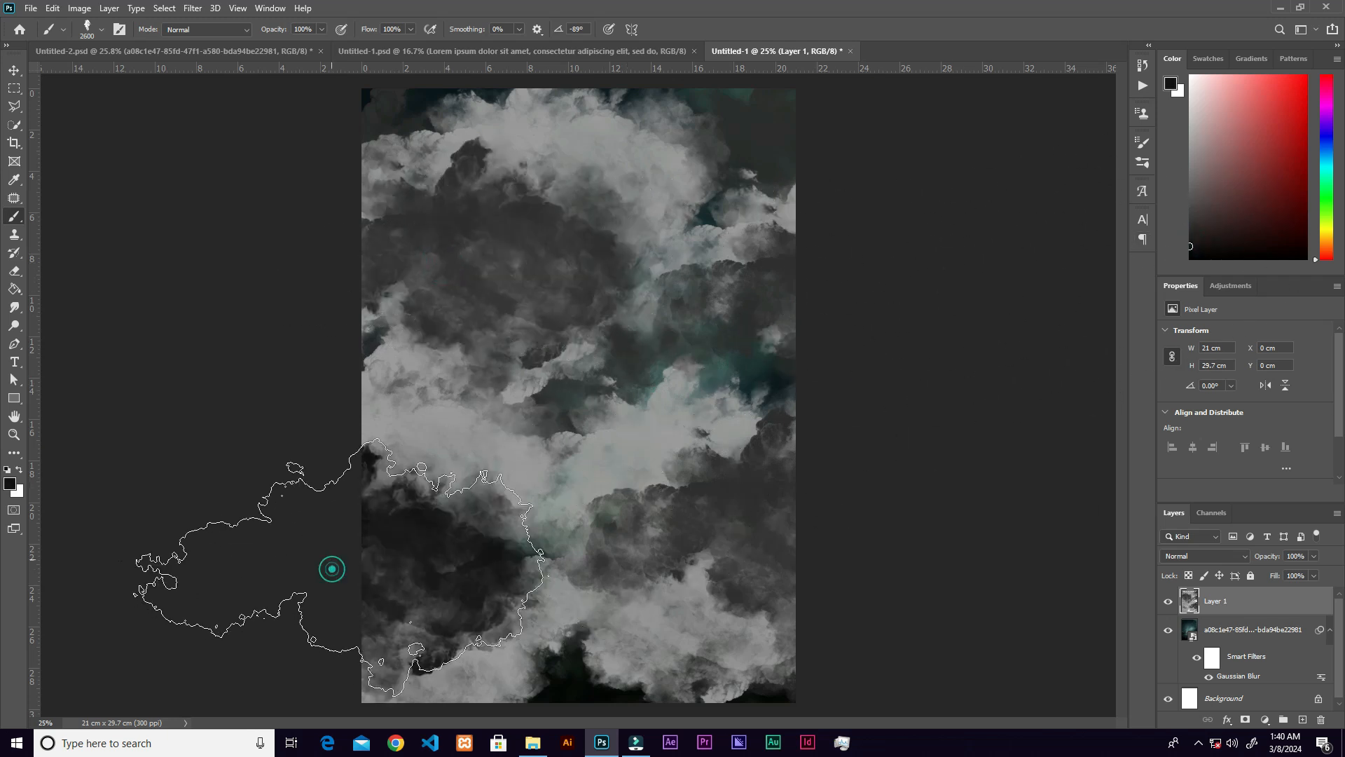
key("ctrl+minus")
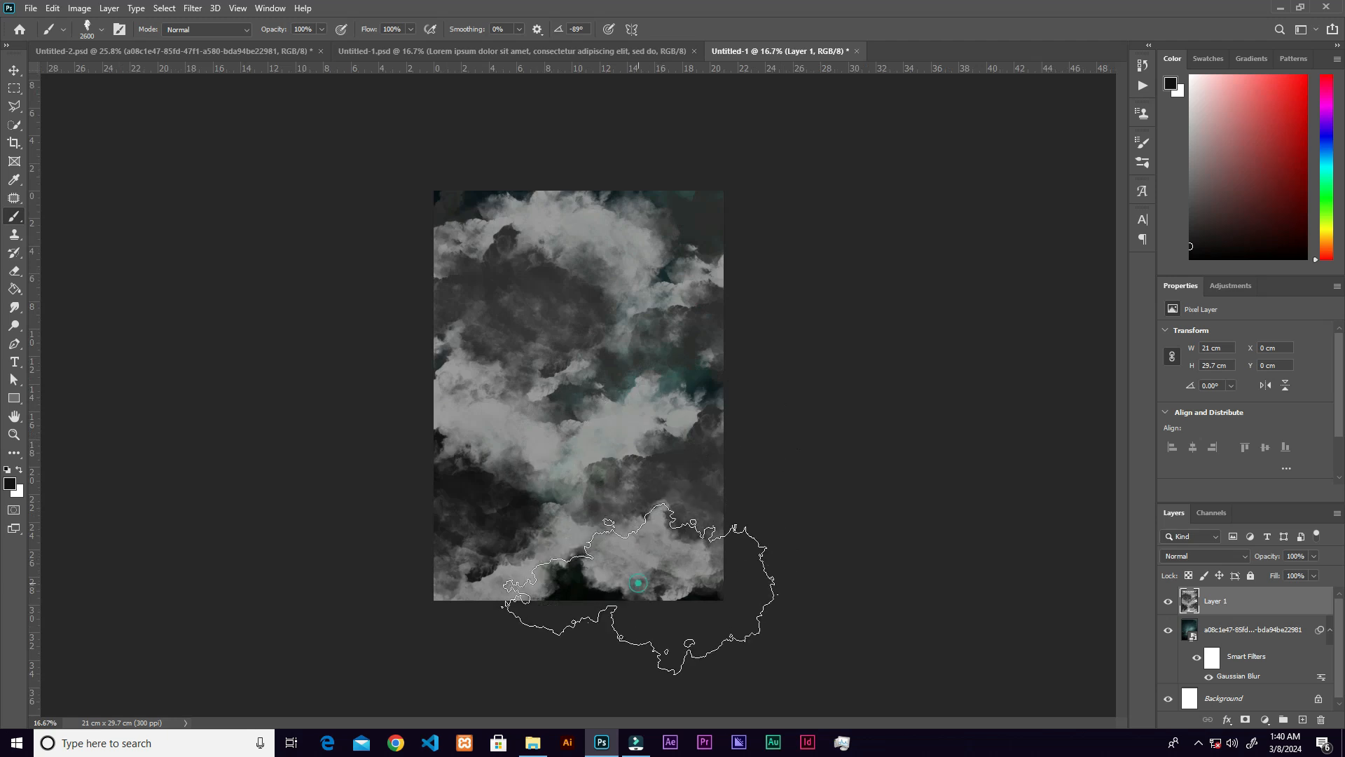
left_click(474, 573)
mouse_move(621, 352)
left_mouse_down()
mouse_move(609, 414)
mouse_move(571, 316)
mouse_move(645, 194)
mouse_move(444, 222)
mouse_move(390, 451)
mouse_move(591, 420)
mouse_move(571, 457)
mouse_move(796, 505)
mouse_move(601, 397)
left_mouse_up()
Reduce the cloud brush to 1800 px and darken the centre and lower middle of the cloud layer.
key("bracketleft")
key("bracketleft")
key("bracketleft")
key("v")
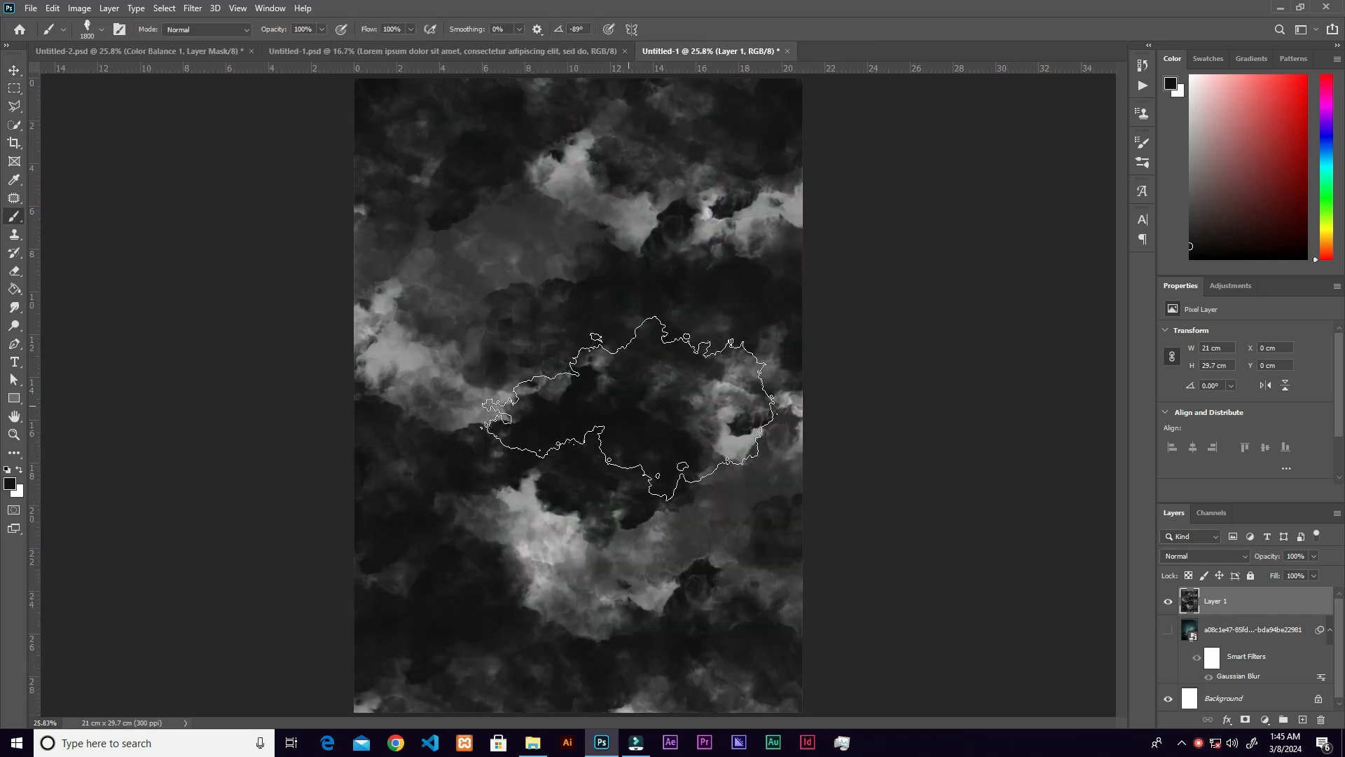
left_click_drag(589, 586, 574, 546)
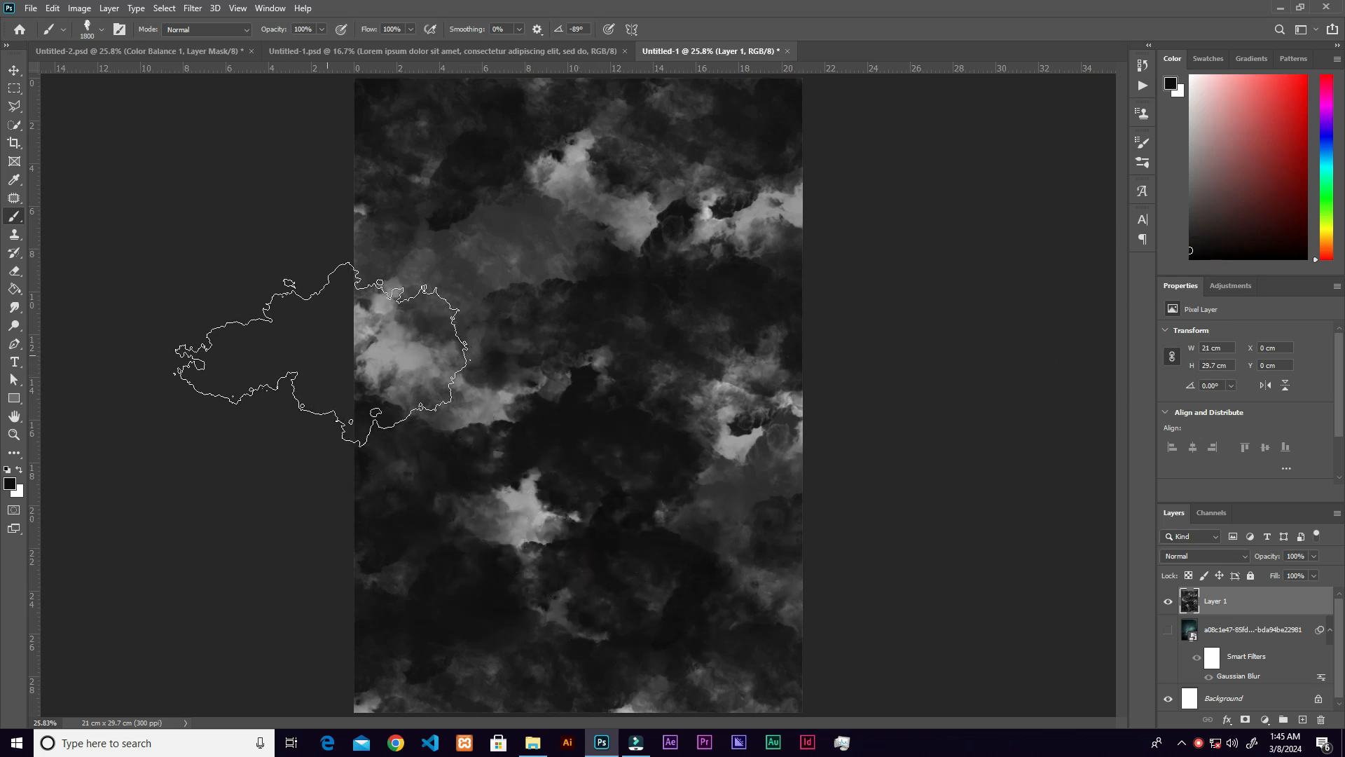
left_click(567, 416)
mouse_move(568, 417)
left_mouse_down()
mouse_move(507, 488)
mouse_move(630, 519)
mouse_move(497, 362)
mouse_move(510, 251)
mouse_move(570, 396)
left_mouse_up()
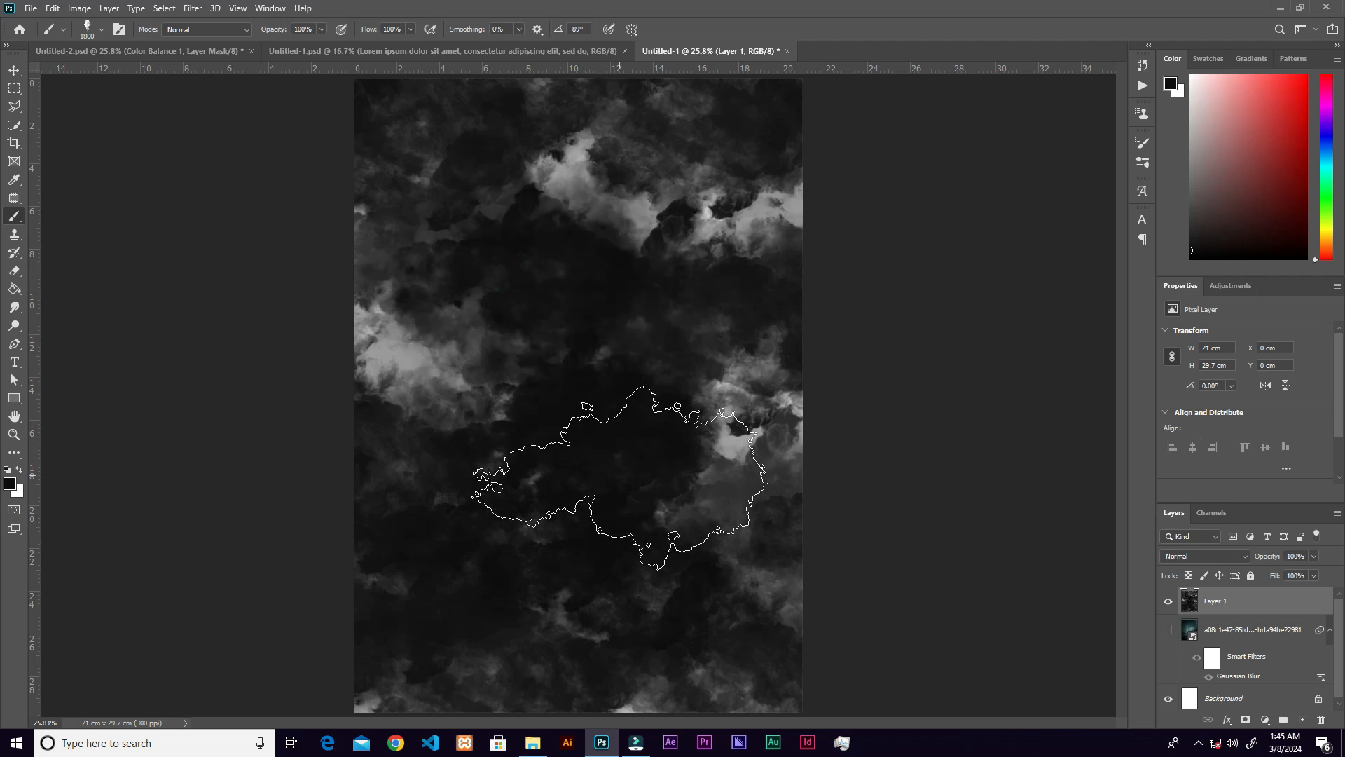
Apply a Gaussian Blur with a radius of about 8.4 pixels to the painted cloud layer.
key("v")
left_click(193, 9)
mouse_move(224, 172)
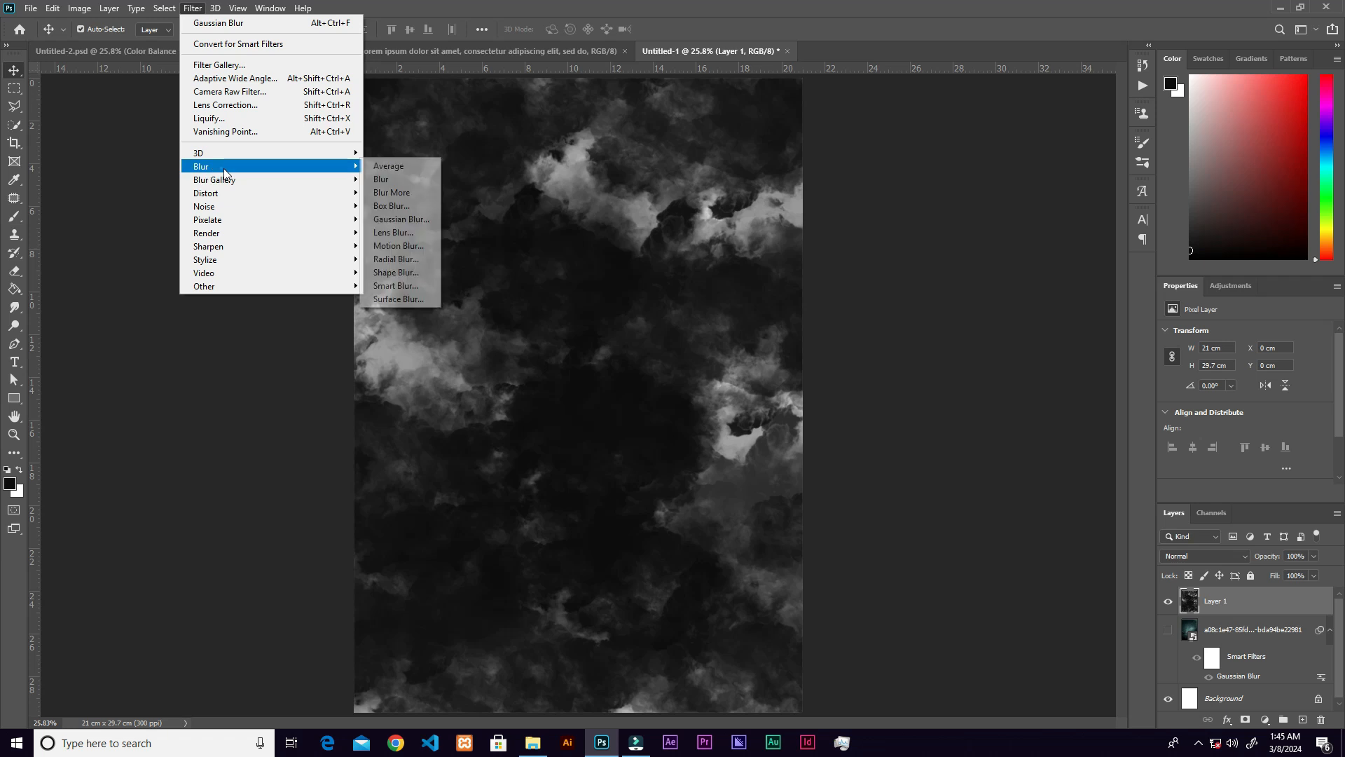
left_click(399, 220)
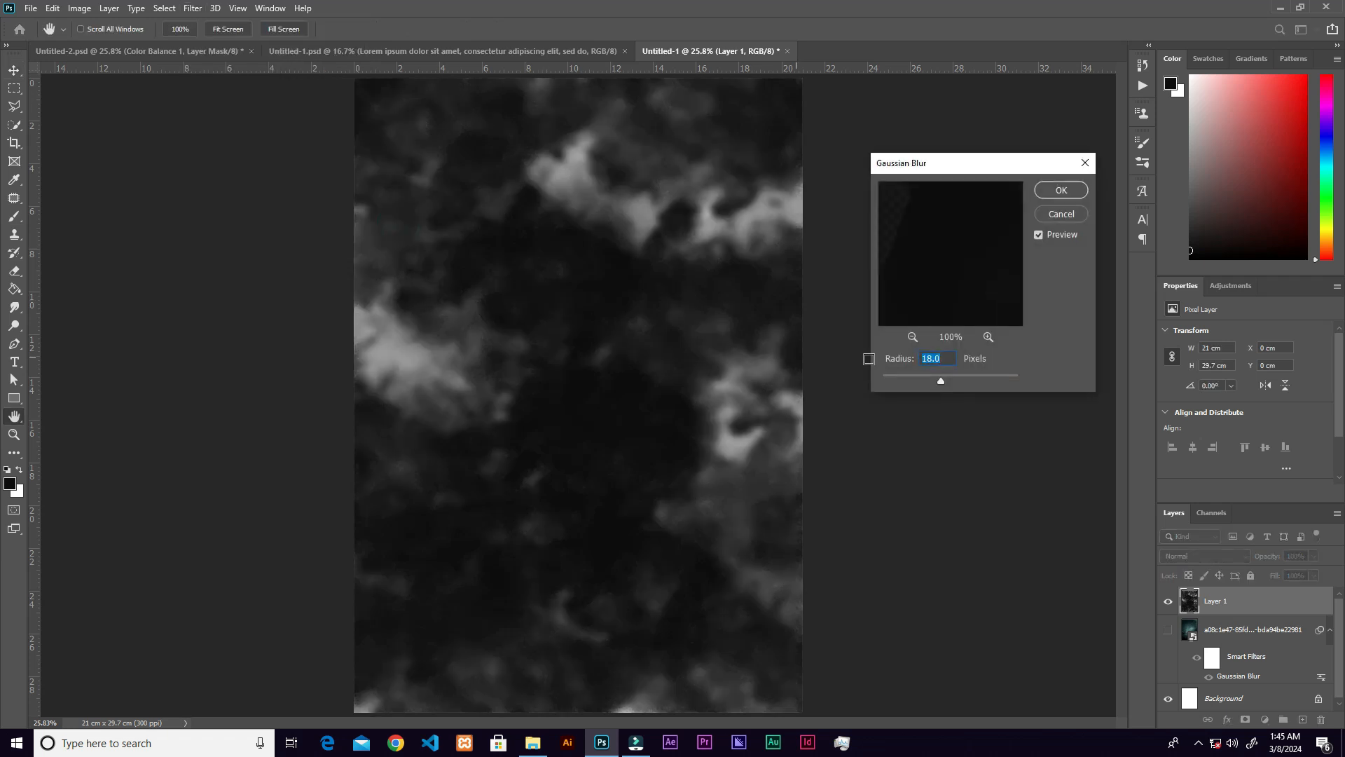
mouse_move(935, 382)
left_mouse_down()
mouse_move(912, 377)
mouse_move(932, 380)
left_mouse_up()
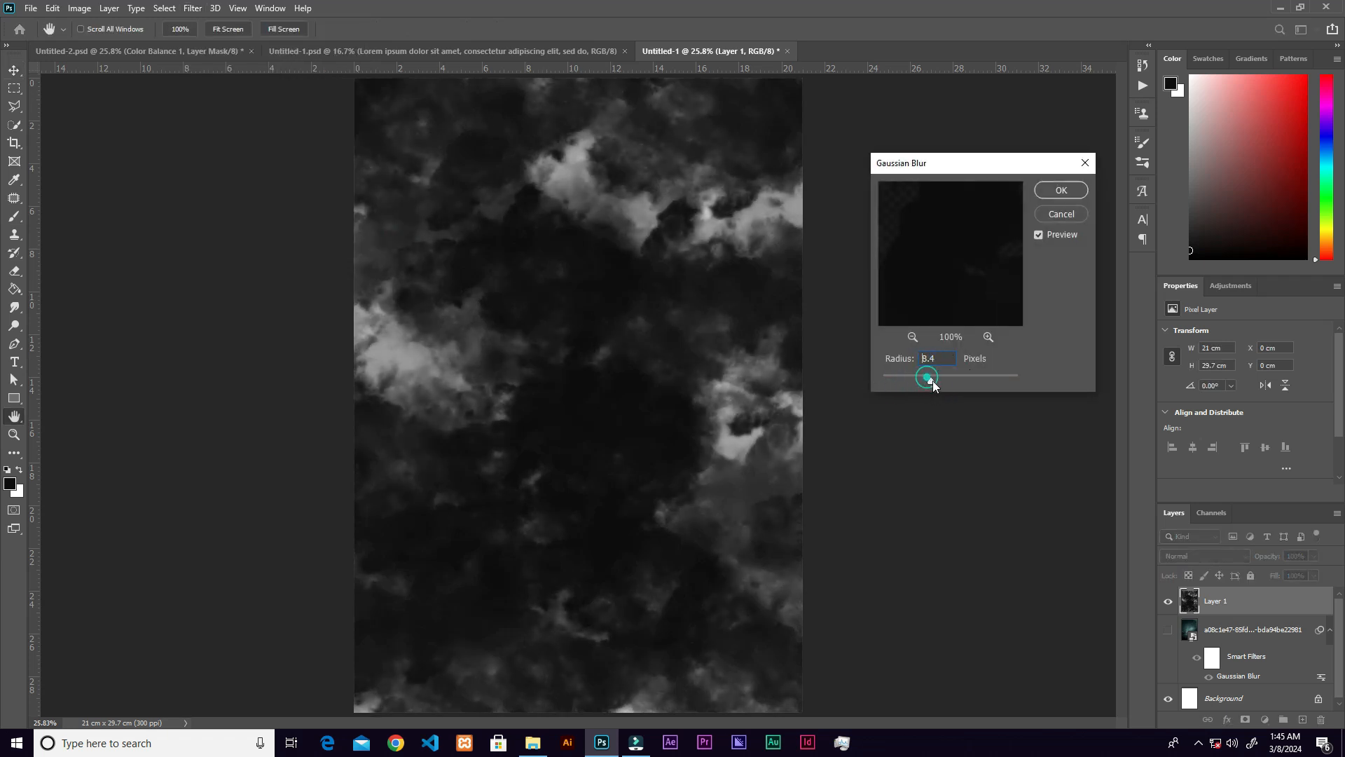
left_click(1061, 190)
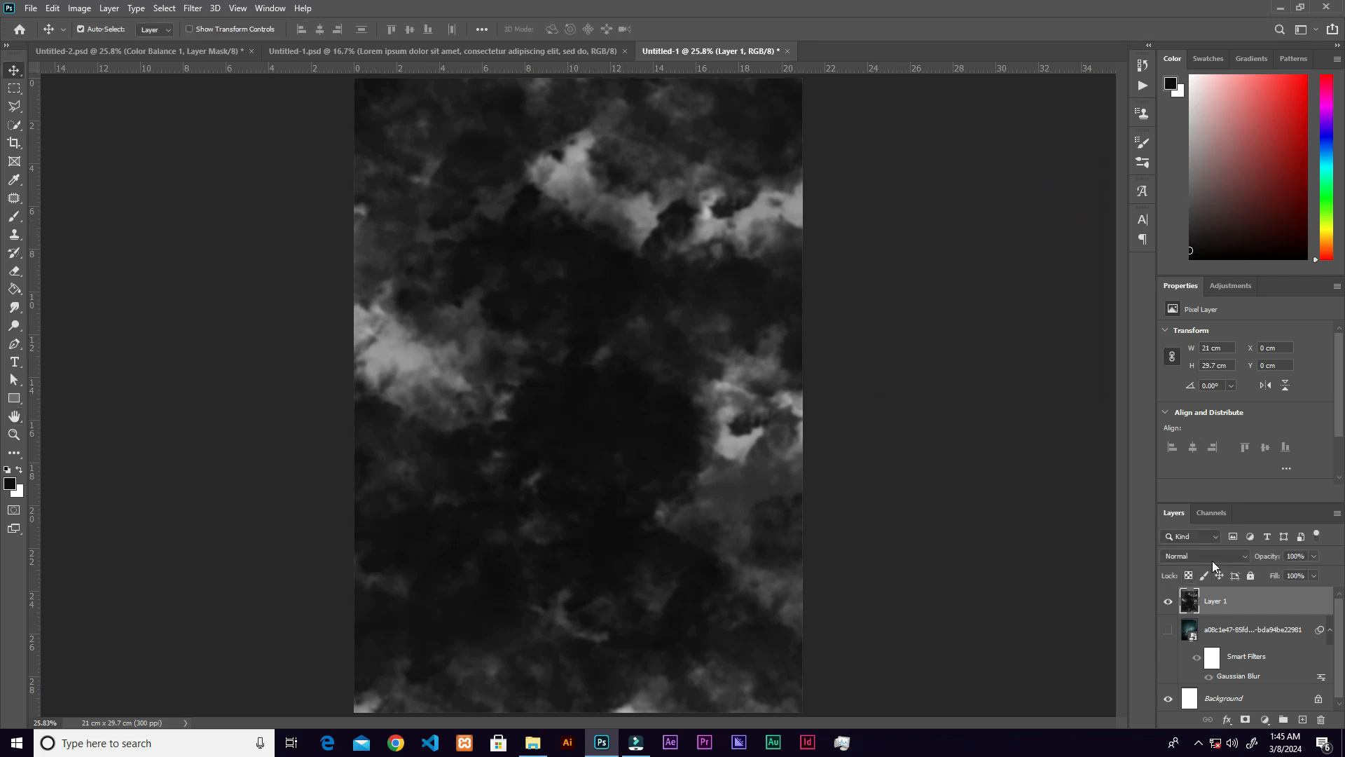
Set the cloud layer's blend mode to Overlay and show the hidden road image layer beneath it.
left_click(1213, 562)
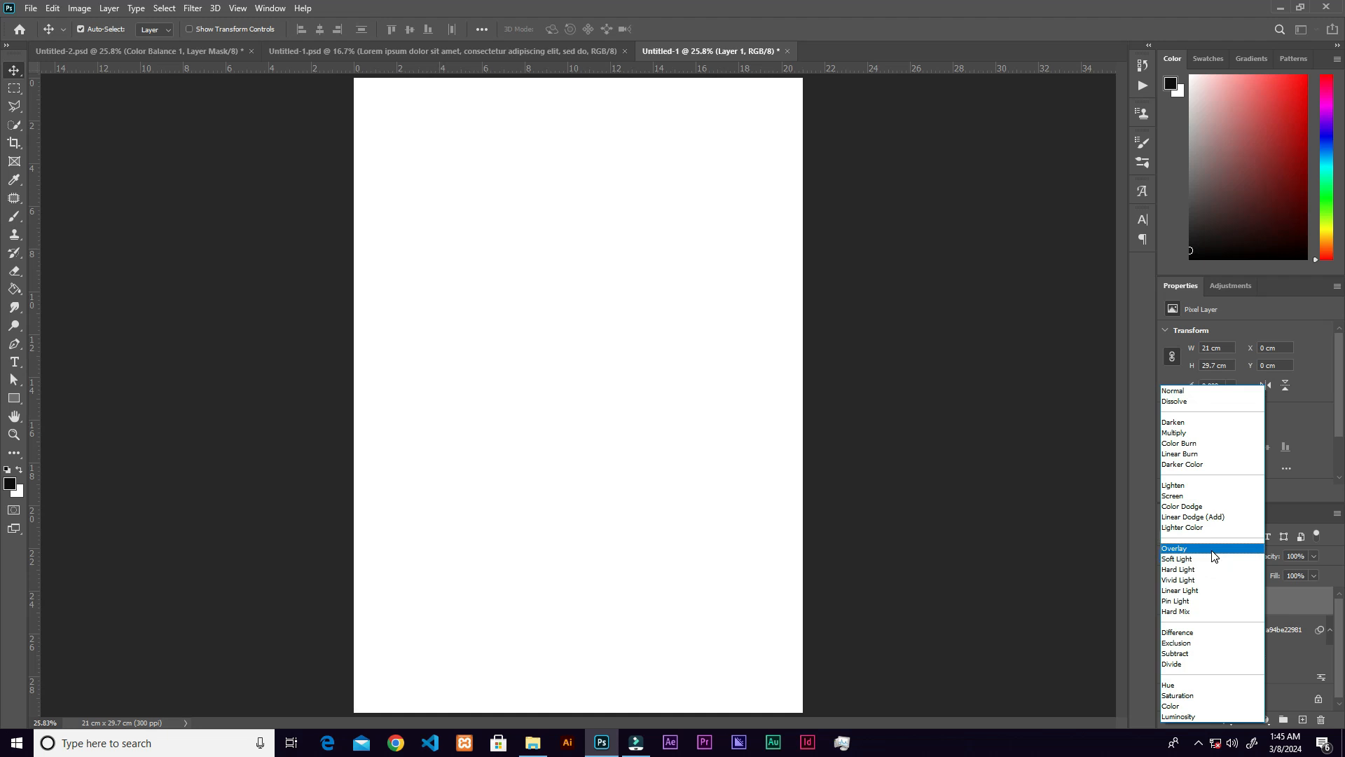
left_click(1214, 550)
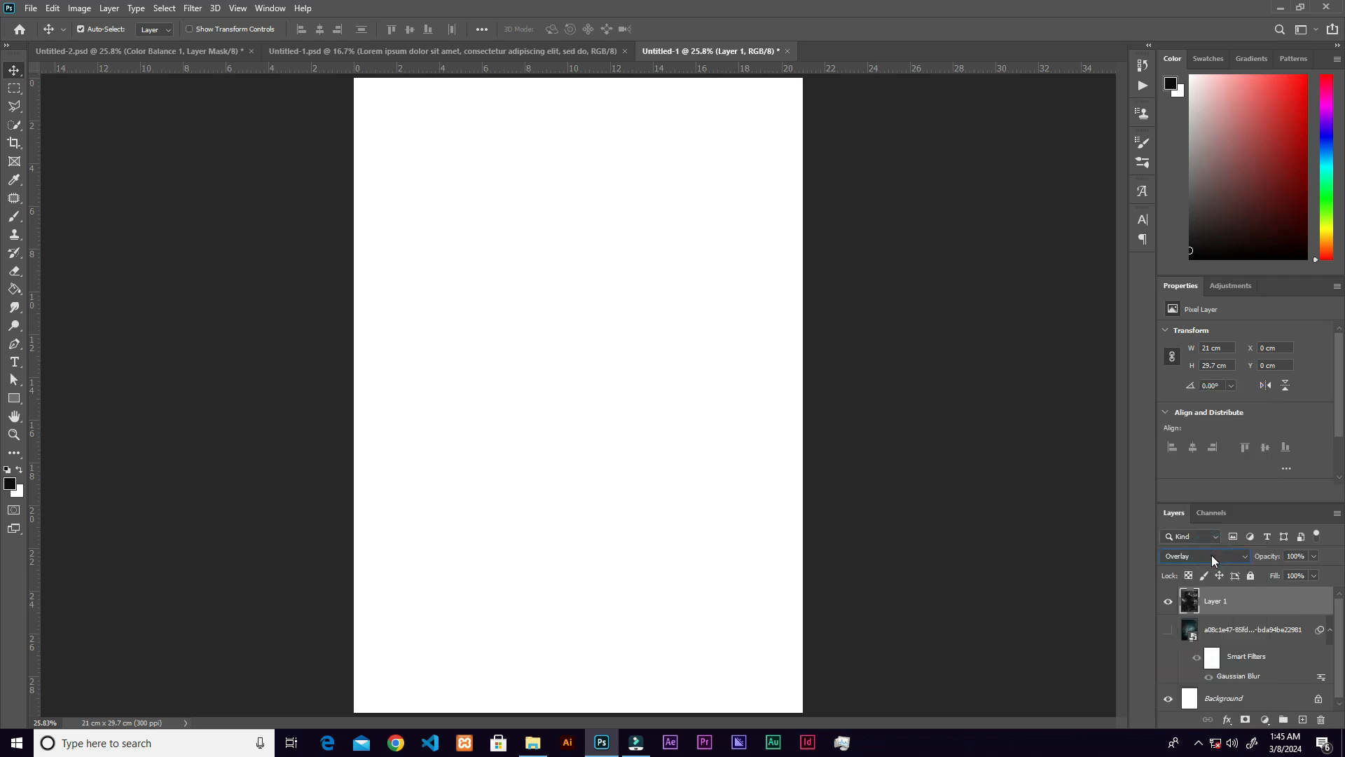
left_click(1168, 630)
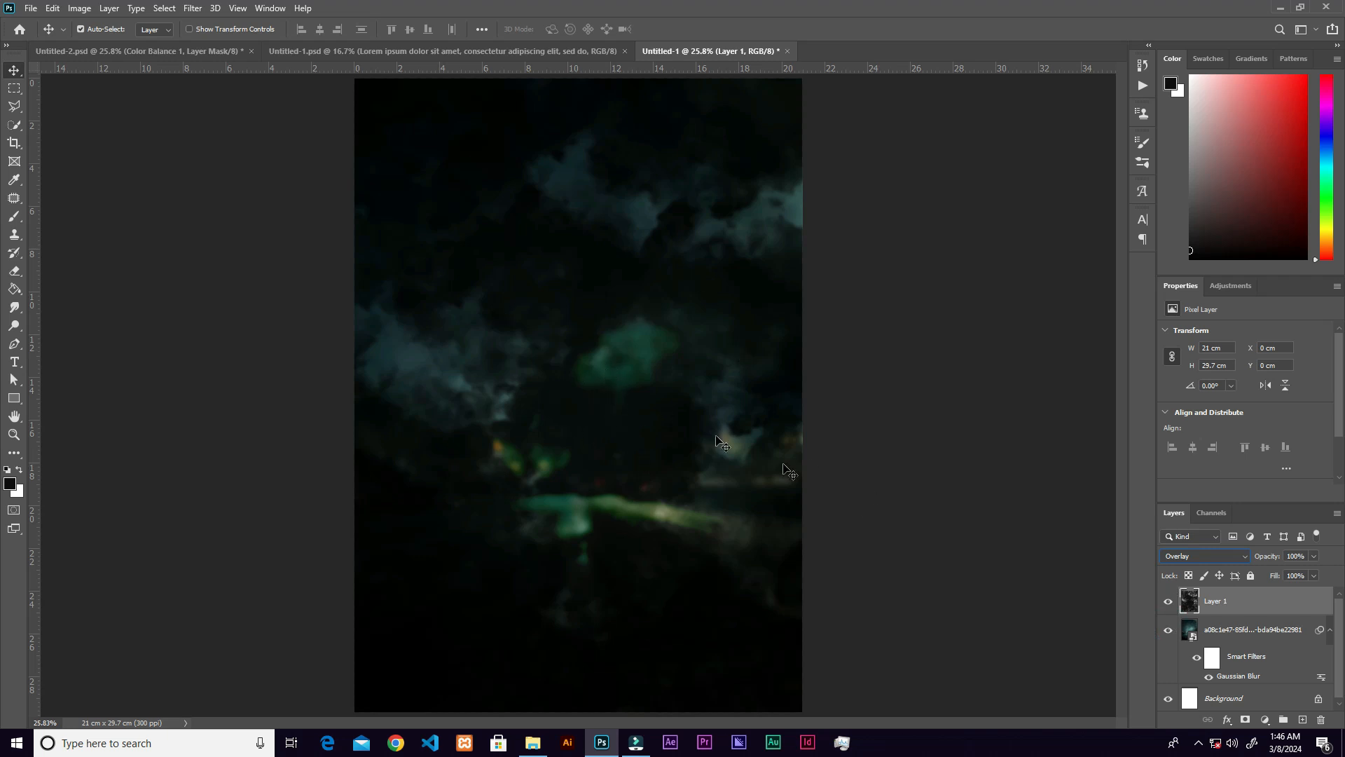
Add a Hue/Saturation adjustment layer above the clouds and lower the saturation to mute the green tones.
left_click(1266, 723)
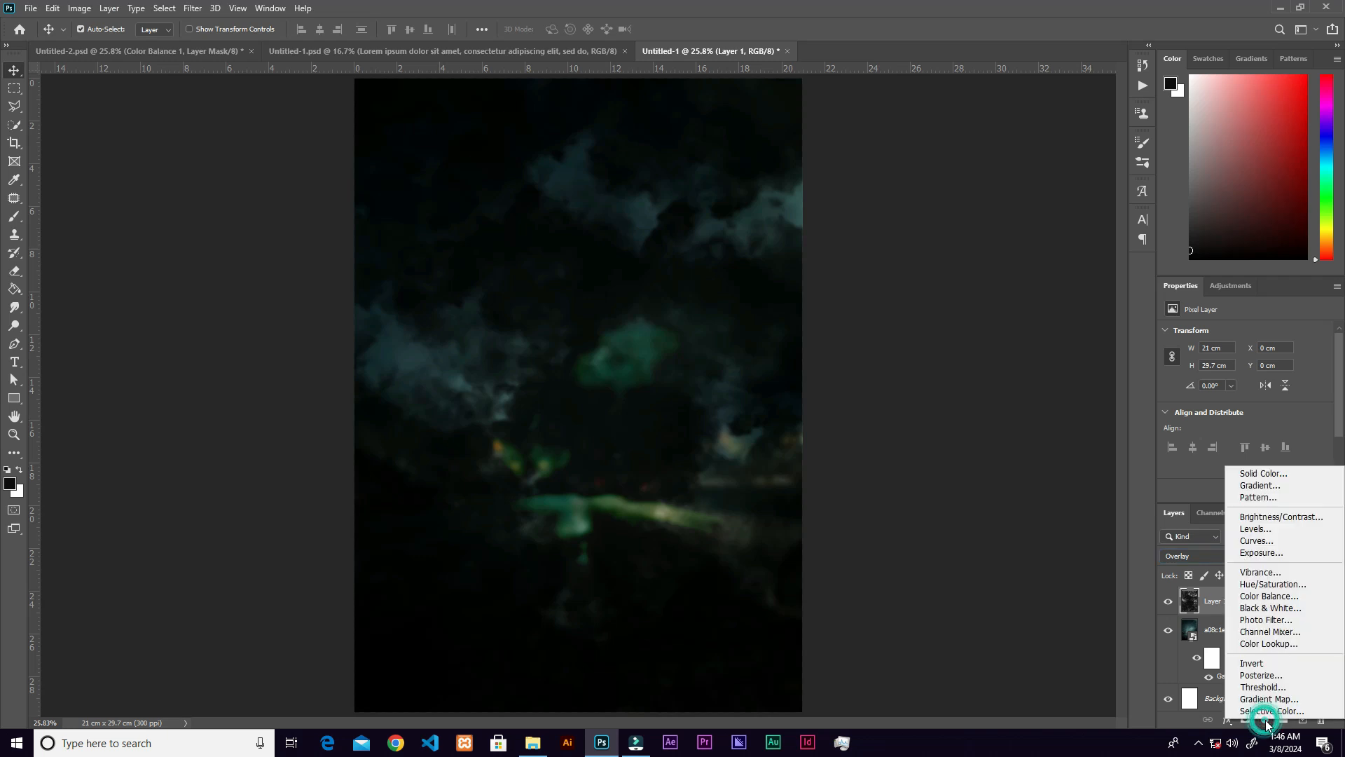
left_click(1269, 587)
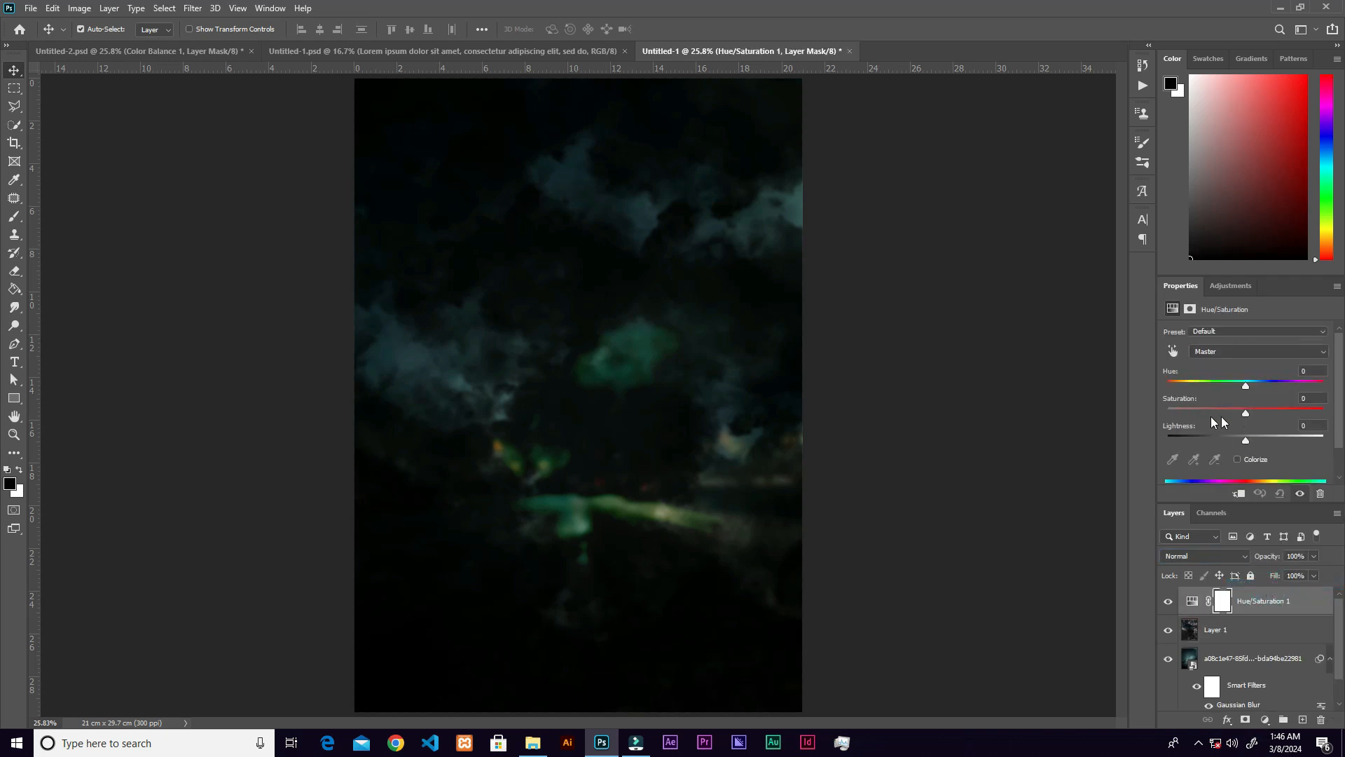
left_click_drag(1246, 415, 1199, 413)
Add a Color Balance adjustment layer with midtones at Cyan/Red -12, Magenta/Green -1 and Yellow/Blue +12.
left_click(1266, 724)
left_click(1266, 597)
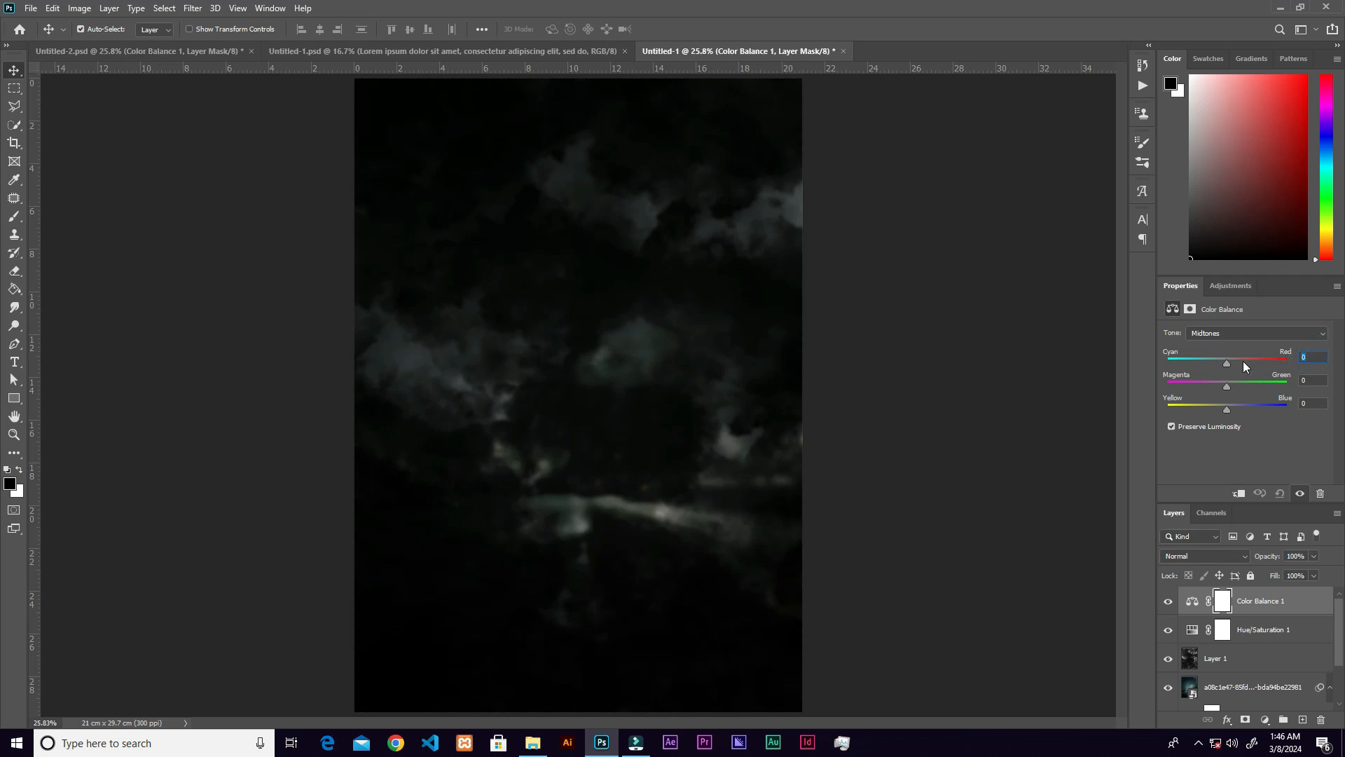
type("-12")
key("Tab")
type("-1")
key("Tab")
type("+12")
left_click(1302, 604)
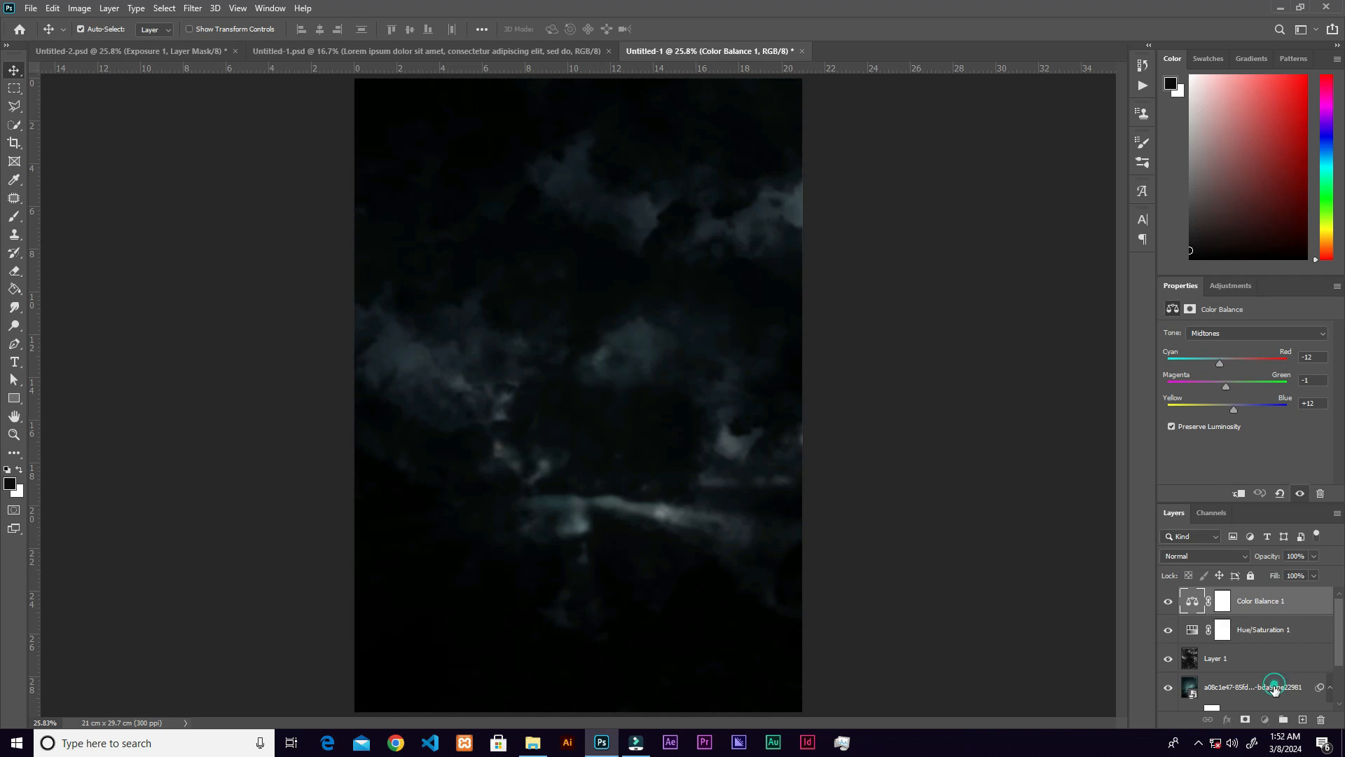
Group the background image, cloud and adjustment layers together above the white Background layer.
left_click(1276, 694, "shift")
left_click(1283, 720)
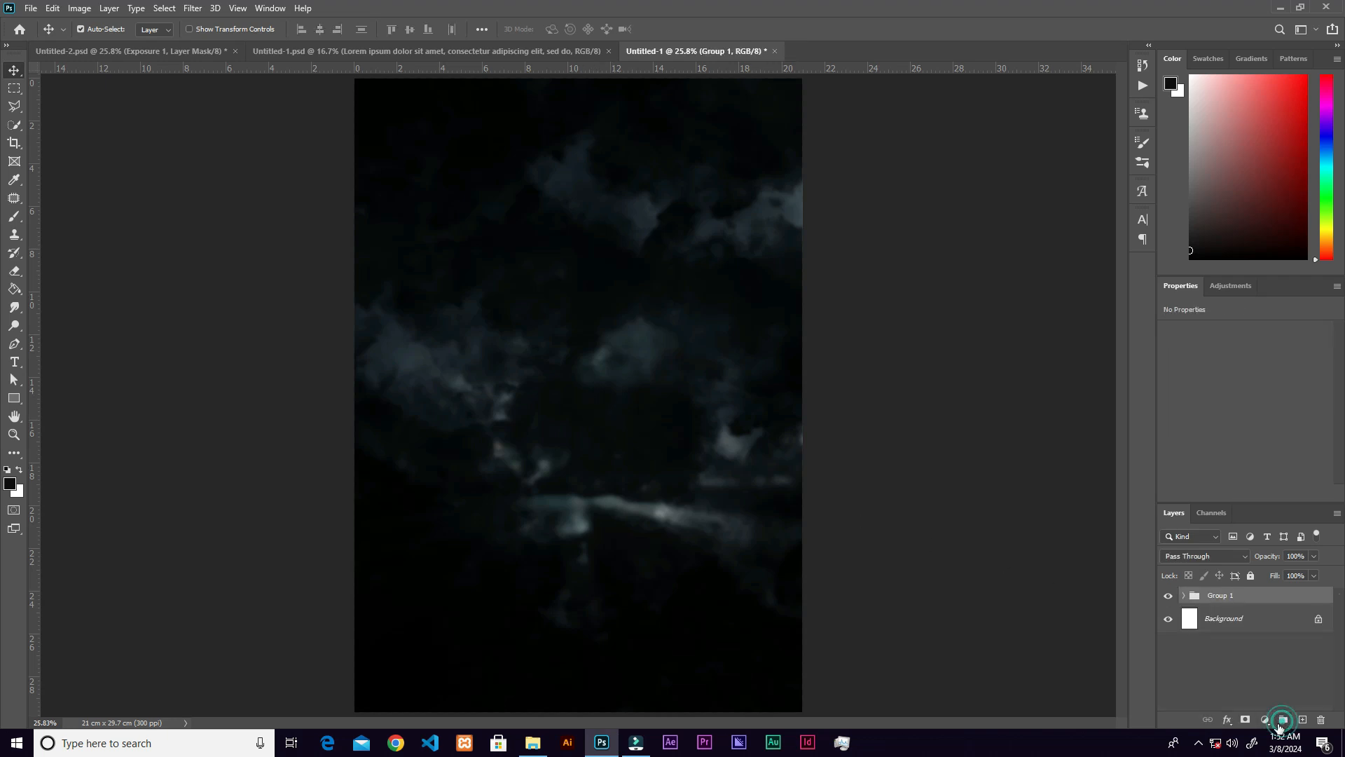
Place the cut-out shouting player image from the mbappe folder and position it at about X -0.29 cm, Y 8.15 cm.
left_click(532, 743)
left_click(829, 160)
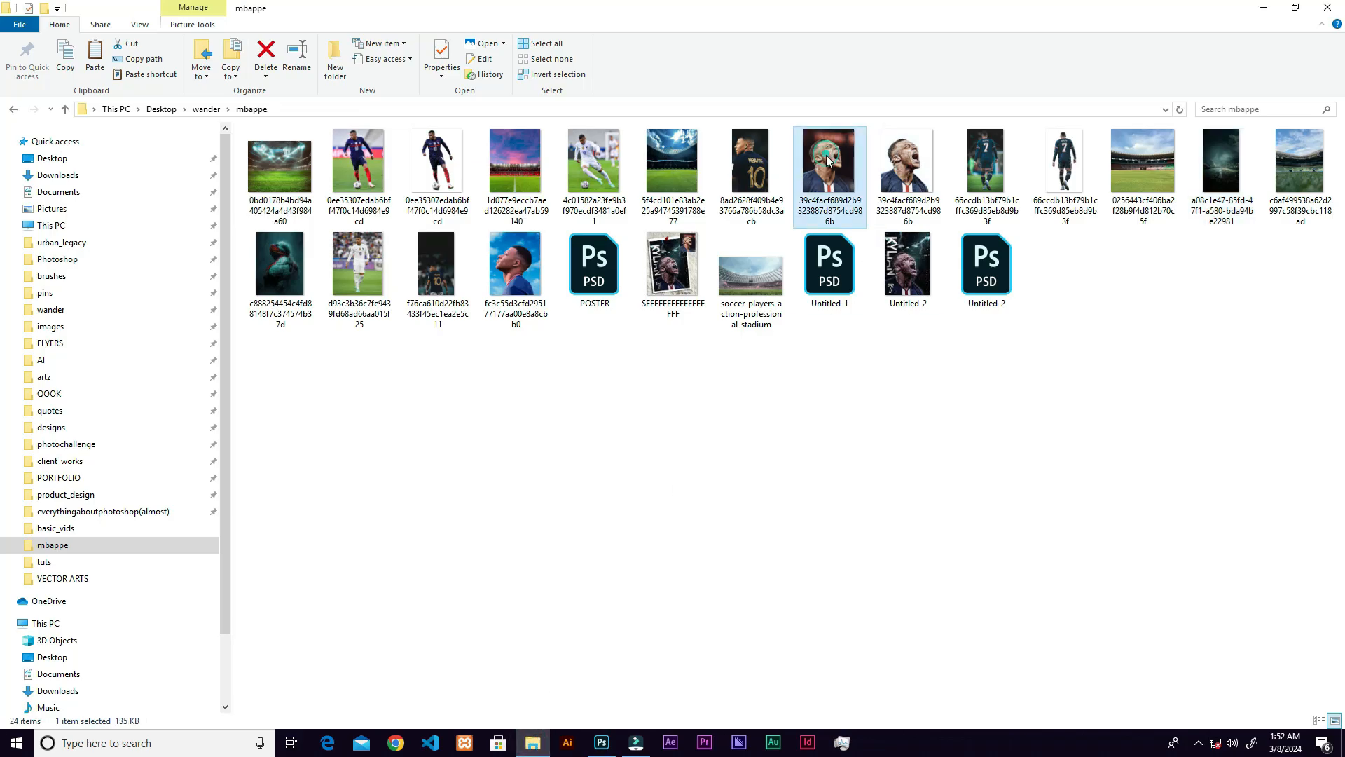
left_click_drag(903, 159, 626, 634)
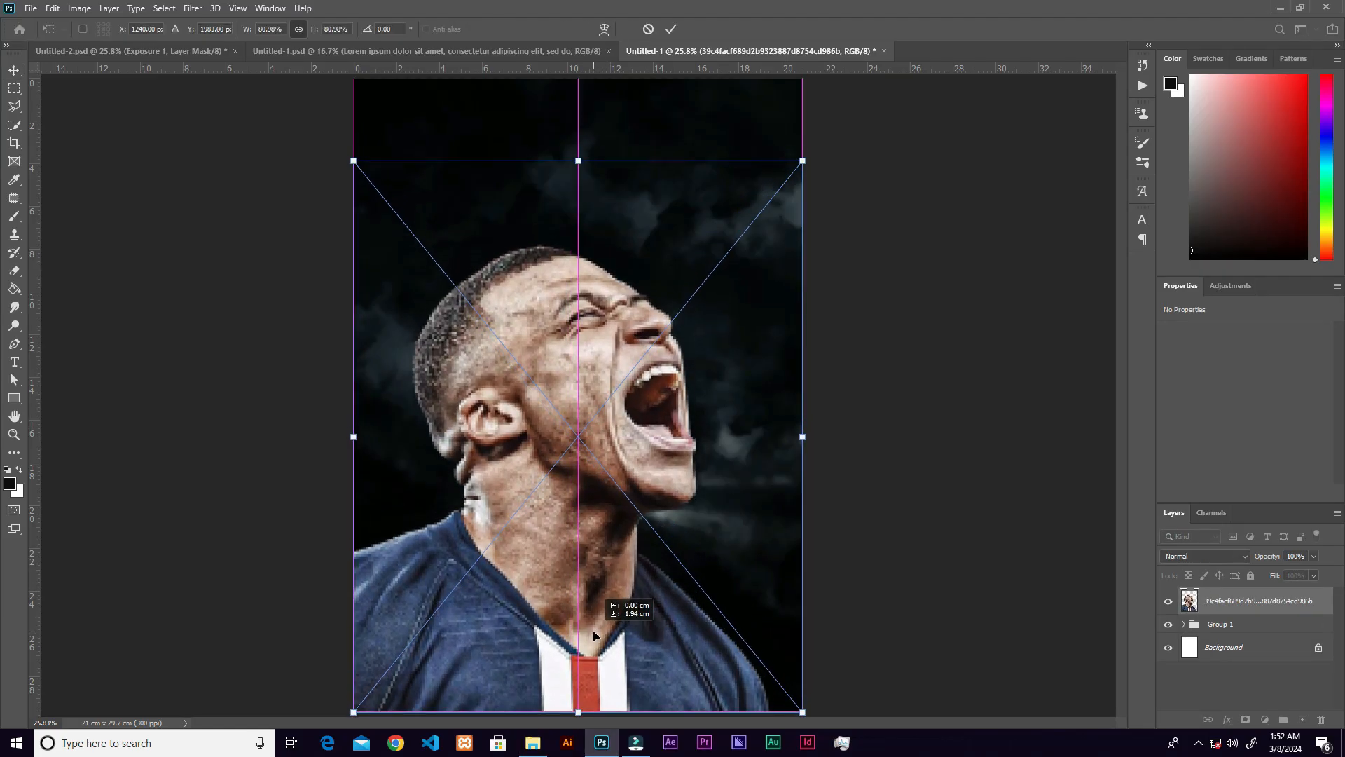
left_click(674, 29)
left_click_drag(614, 342, 602, 357)
Apply Levels to the player layer with the black input at 40 and the midtones at about 1.08.
key("ctrl")
key("ctrl+l")
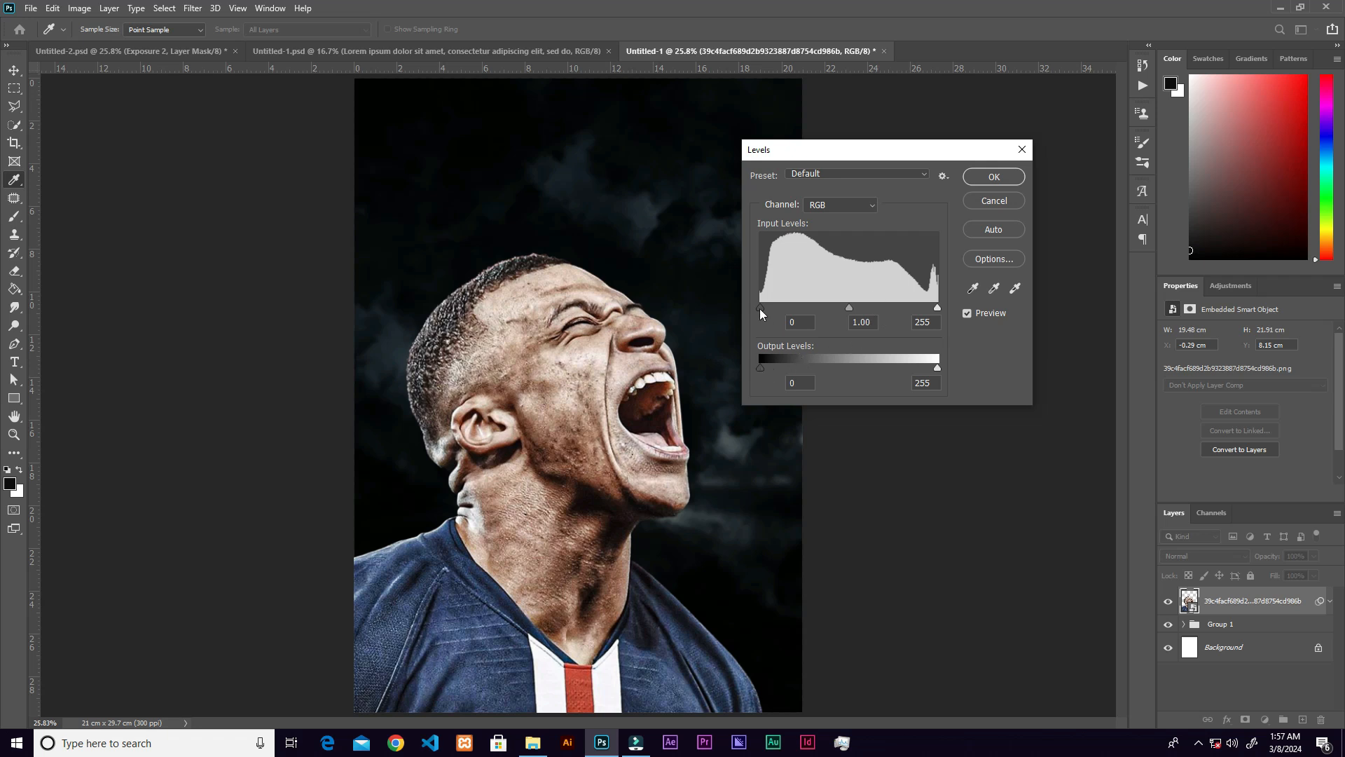
left_click_drag(765, 312, 793, 314)
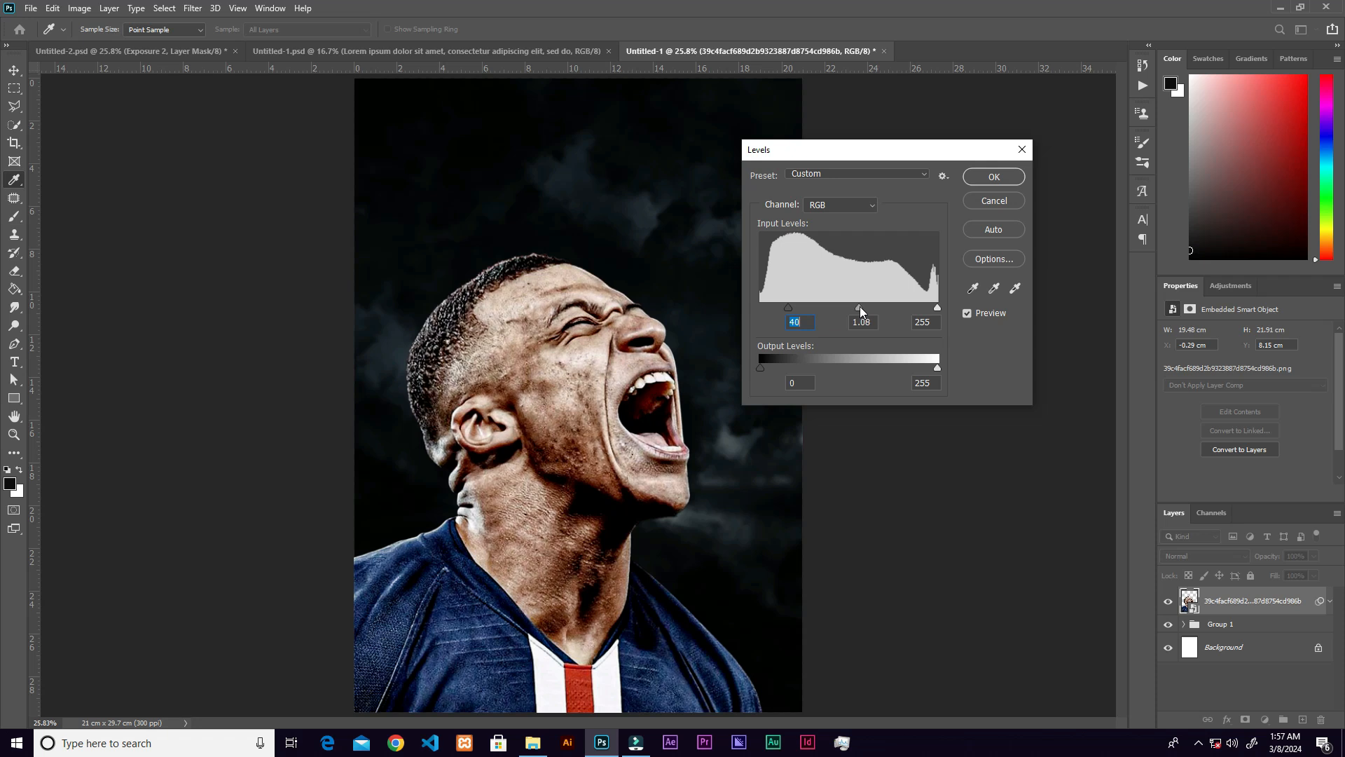
left_click(998, 176)
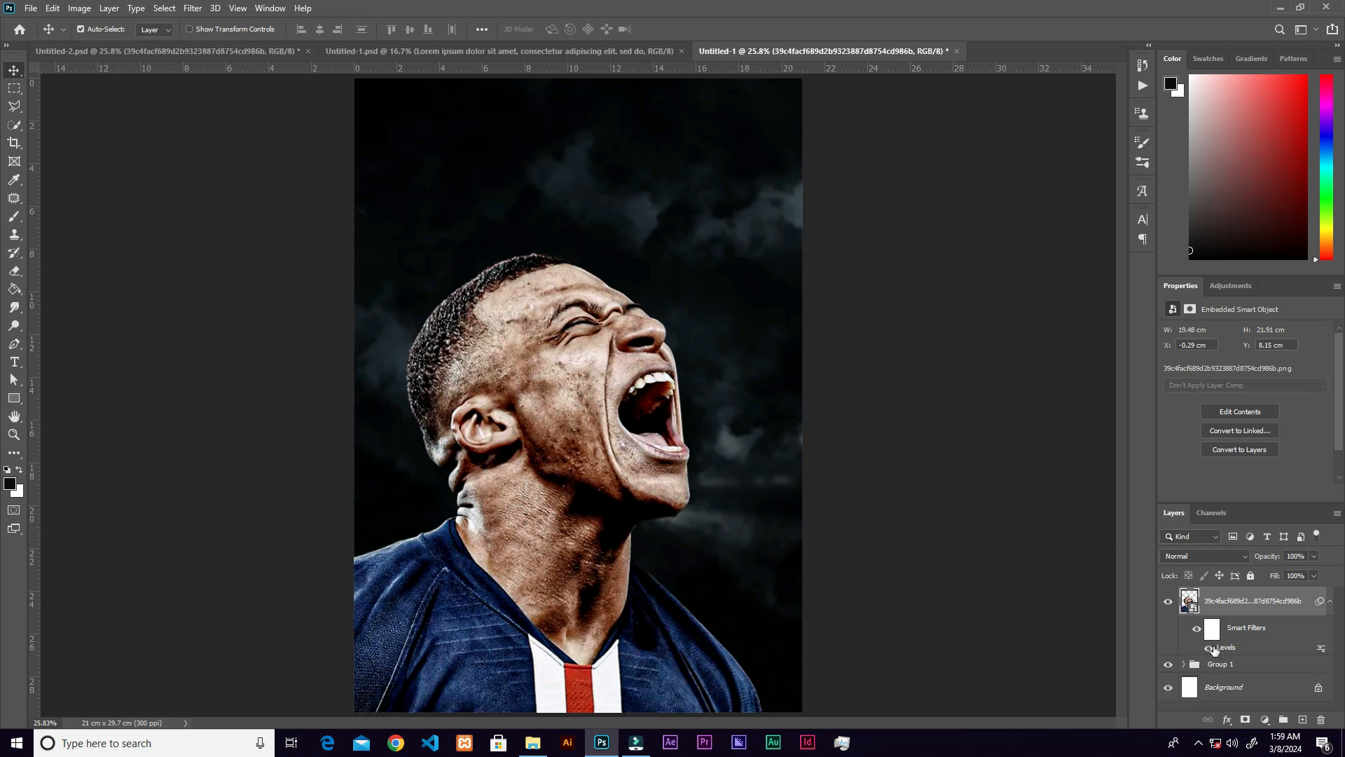
Target the Levels filter mask and set up a Soft Round brush with 0% hardness, reduced to about 1000 px.
left_click(1214, 630)
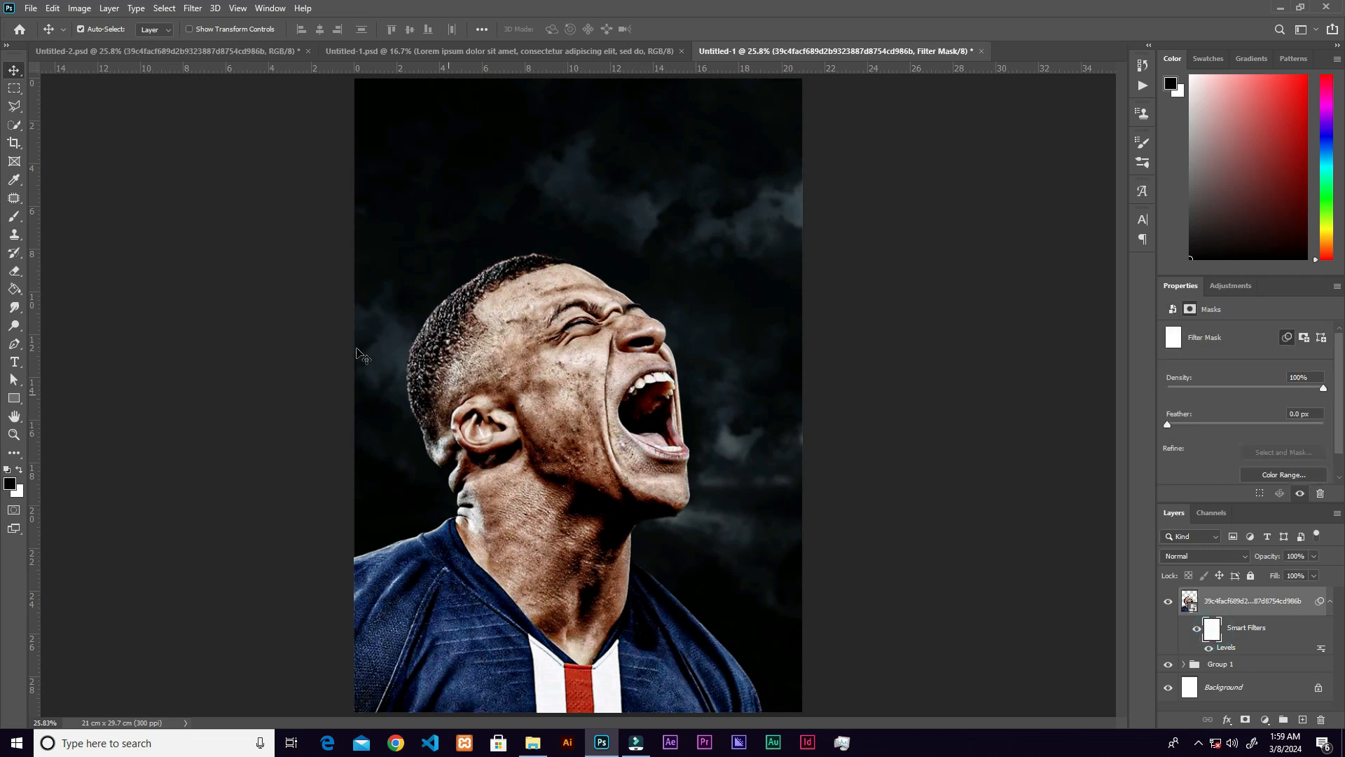
left_click(15, 216)
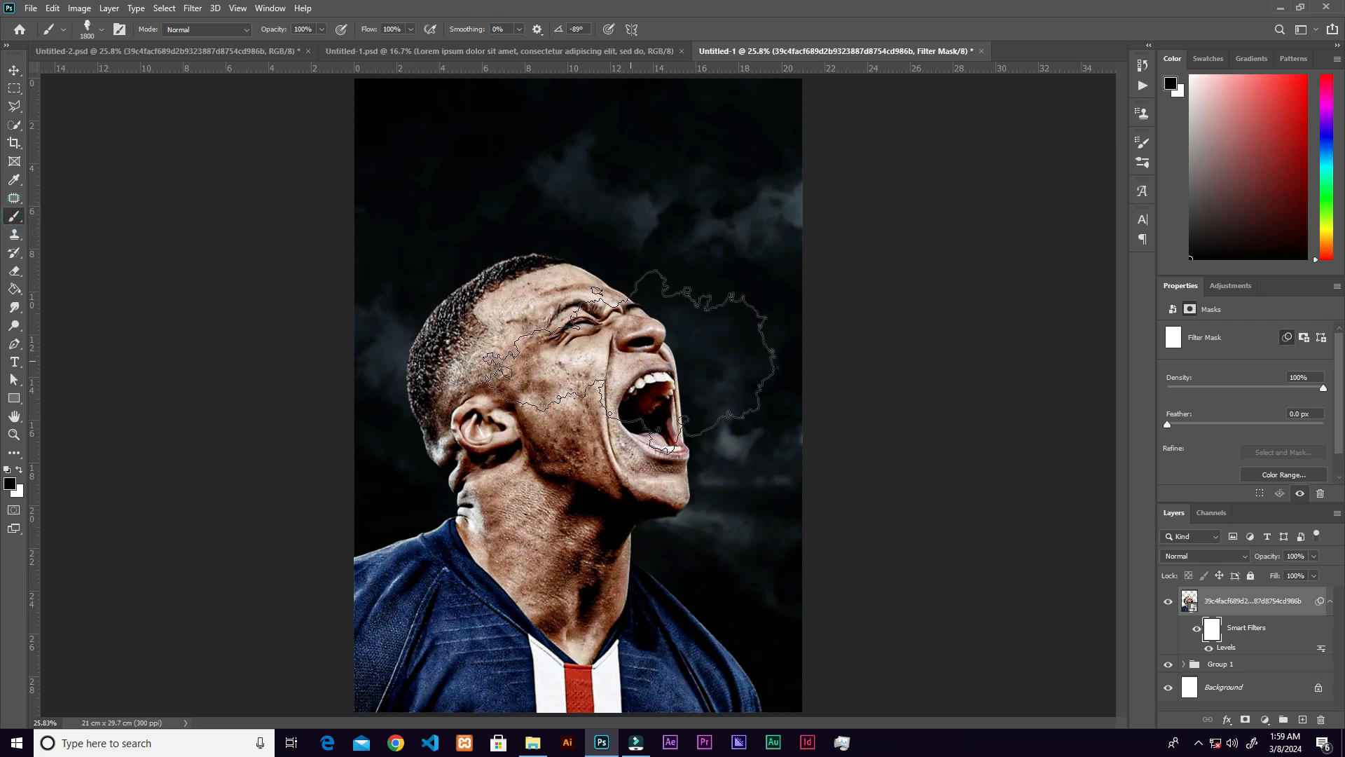
right_click(660, 387)
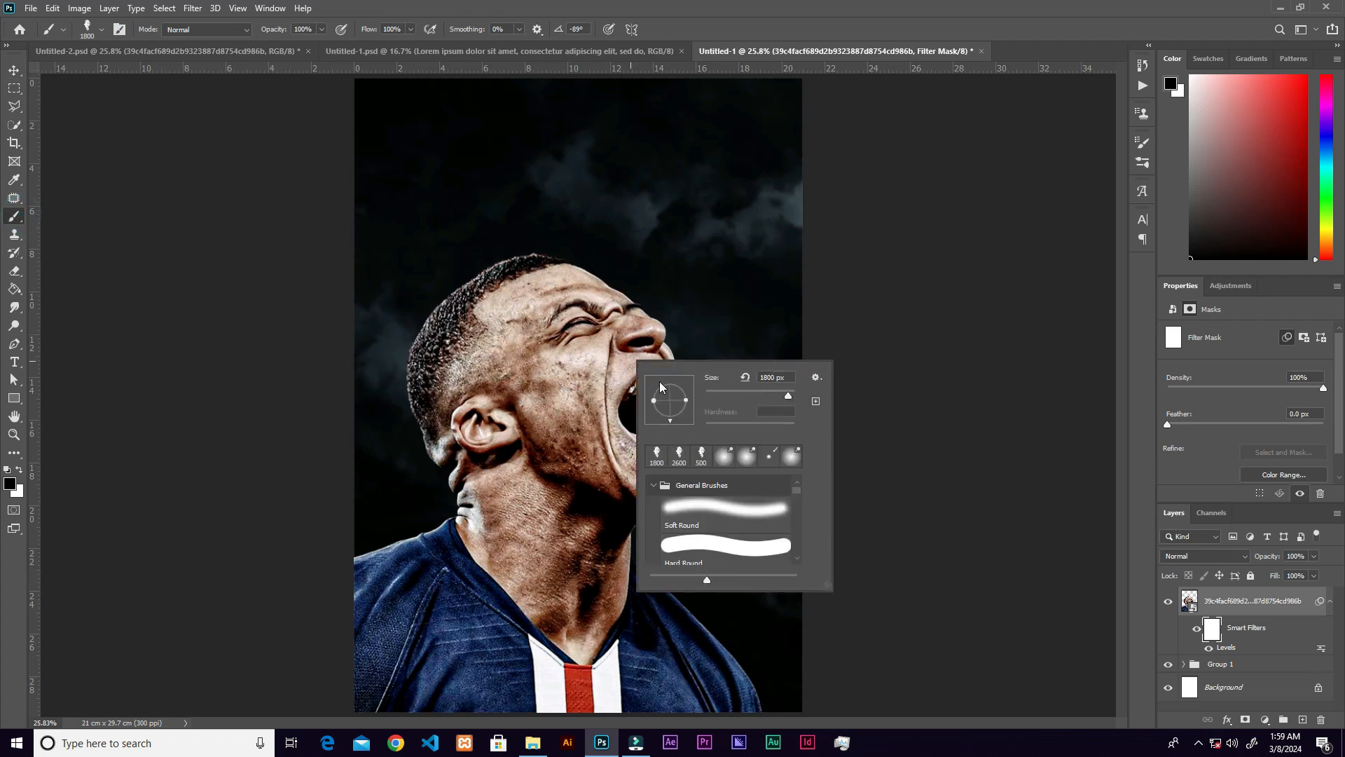
left_click(708, 514)
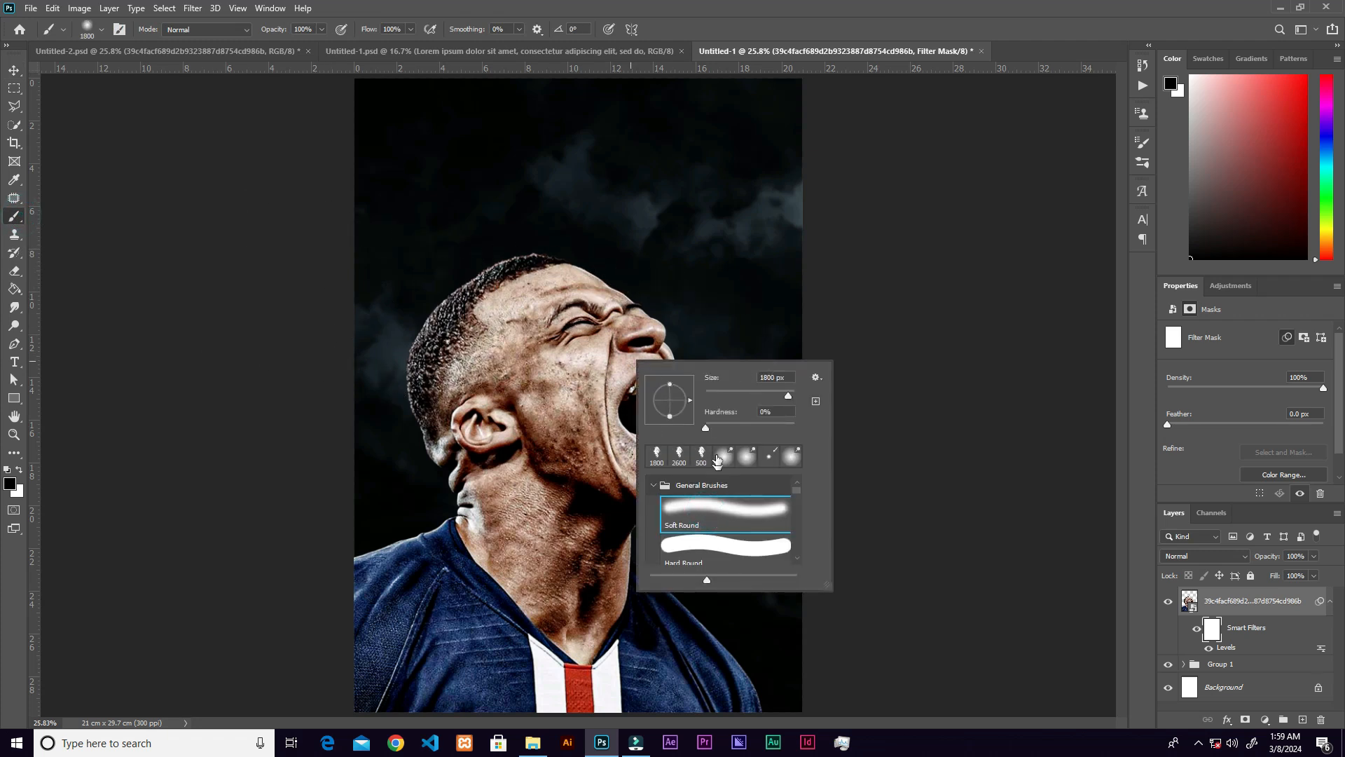
key("Escape")
key("bracketleft")
key("bracketleft")
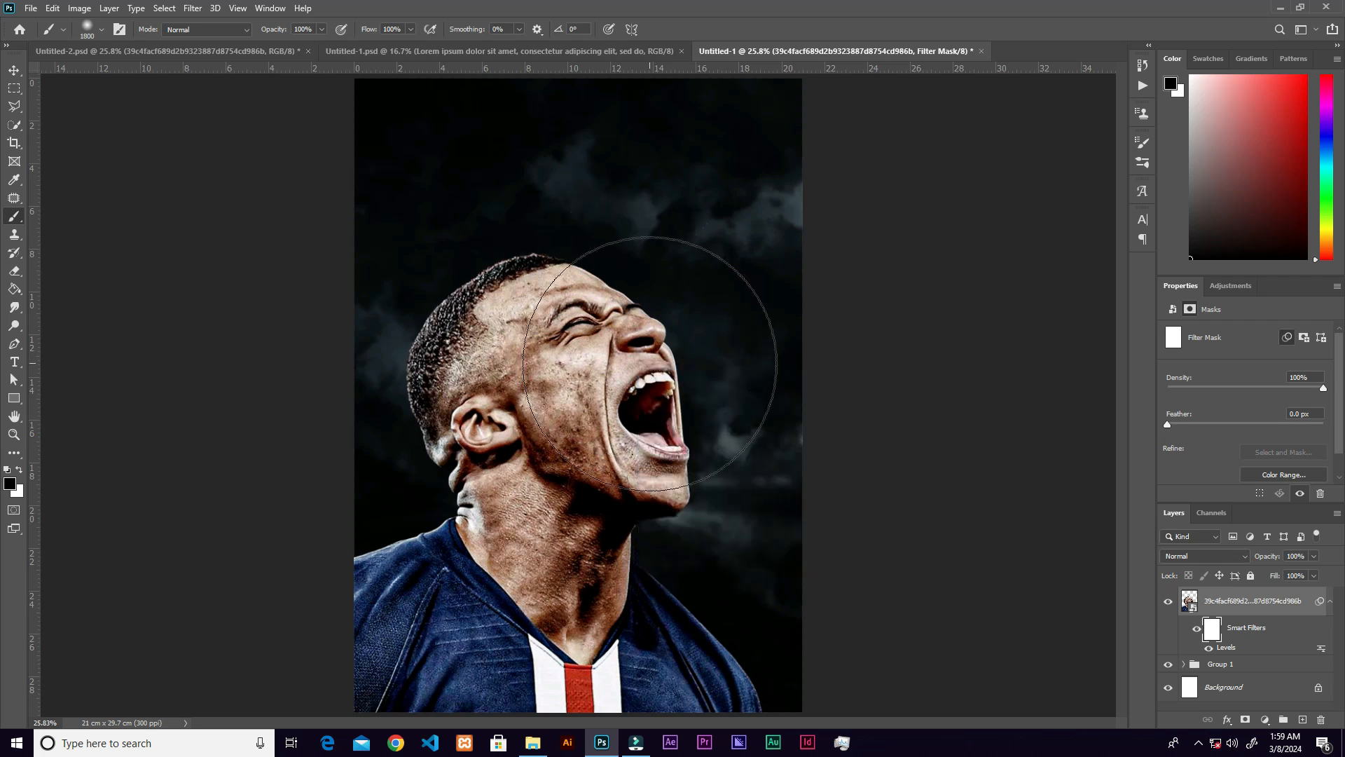
key("bracketleft")
key("bracketleft")
key("bracketleft")
key("bracketleft")
key("bracketleft")
key("bracketleft")
key("bracketleft")
key("bracketleft")
key("bracketleft")
key("bracketleft")
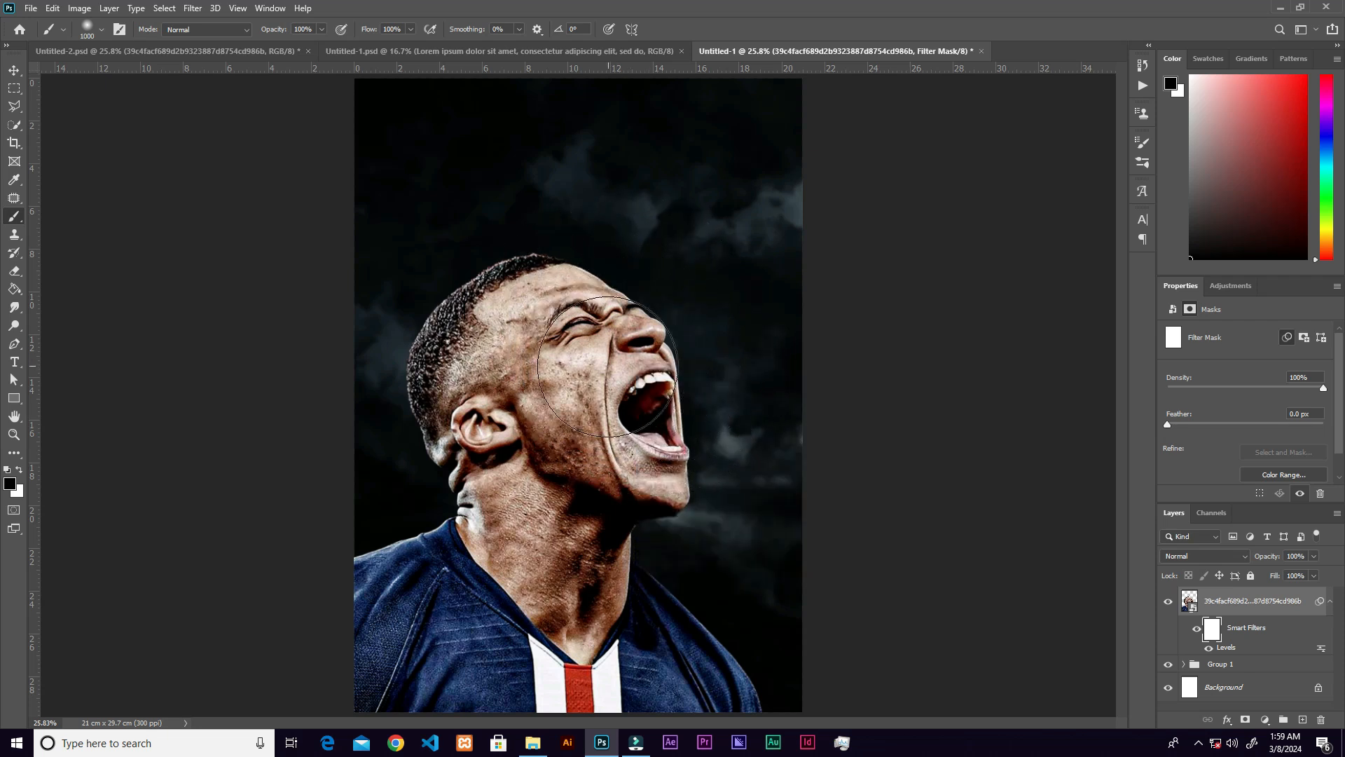
Paint black on the Levels filter mask over the player's face and ear, reducing the brush to about 300 px.
left_click(582, 355)
mouse_move(582, 355)
left_mouse_down()
mouse_move(554, 336)
mouse_move(596, 392)
mouse_move(604, 327)
left_mouse_up()
key("bracketleft")
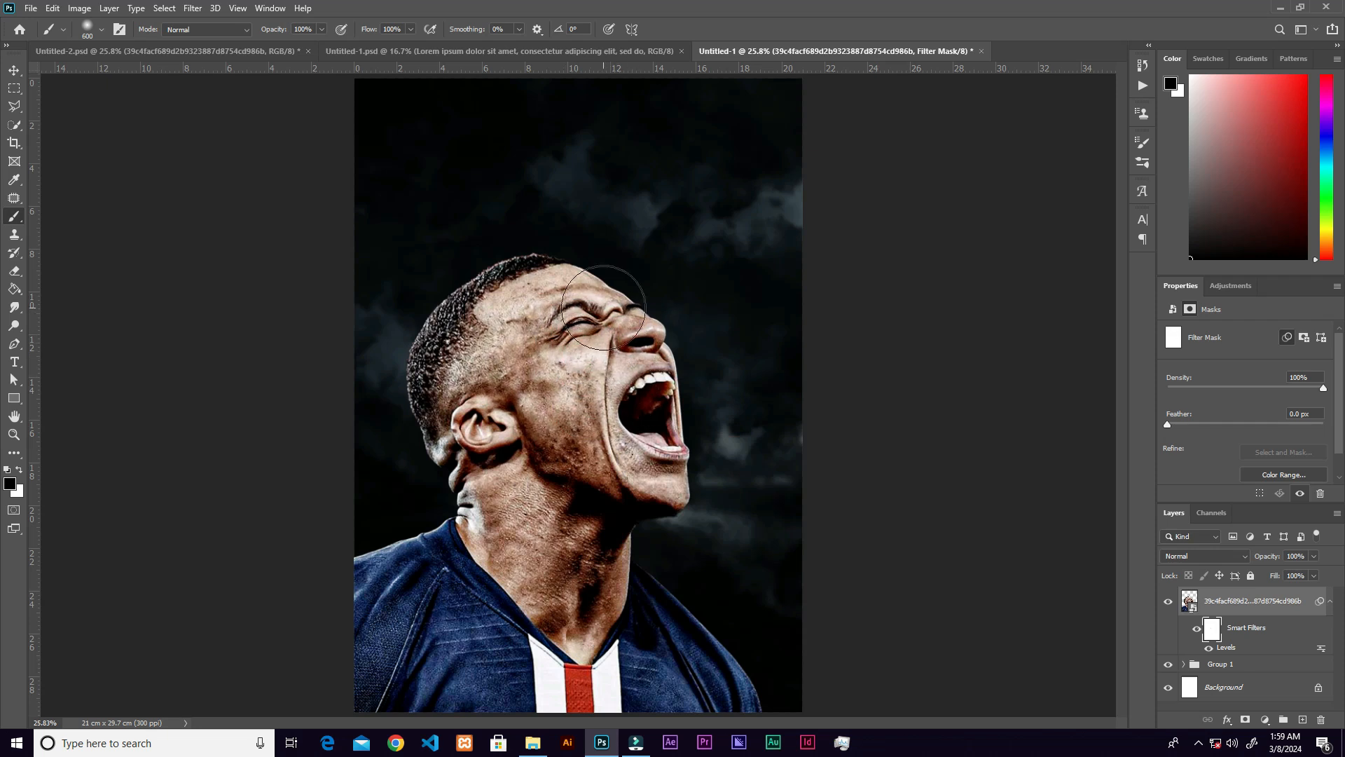
key("ctrl+plus")
key("bracketleft")
key("bracketleft")
key("bracketleft")
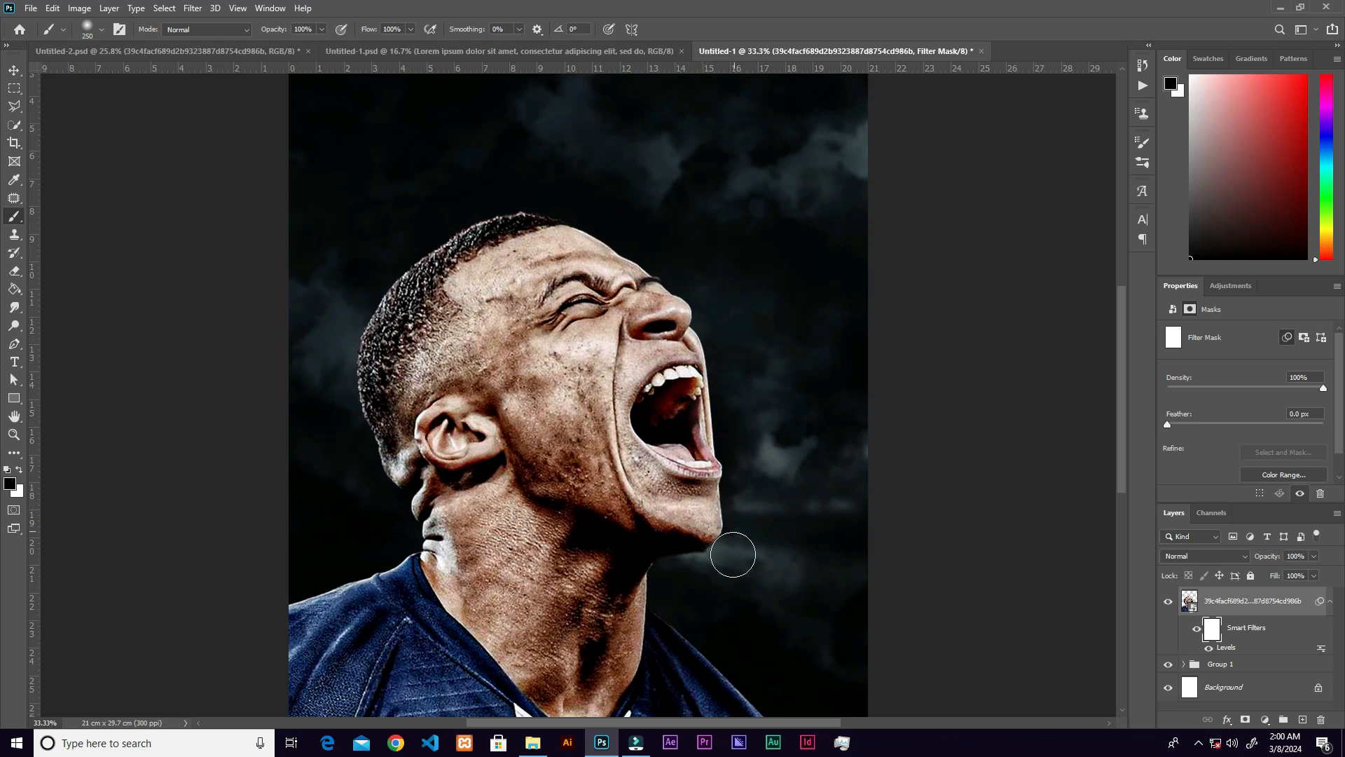
key("bracketright")
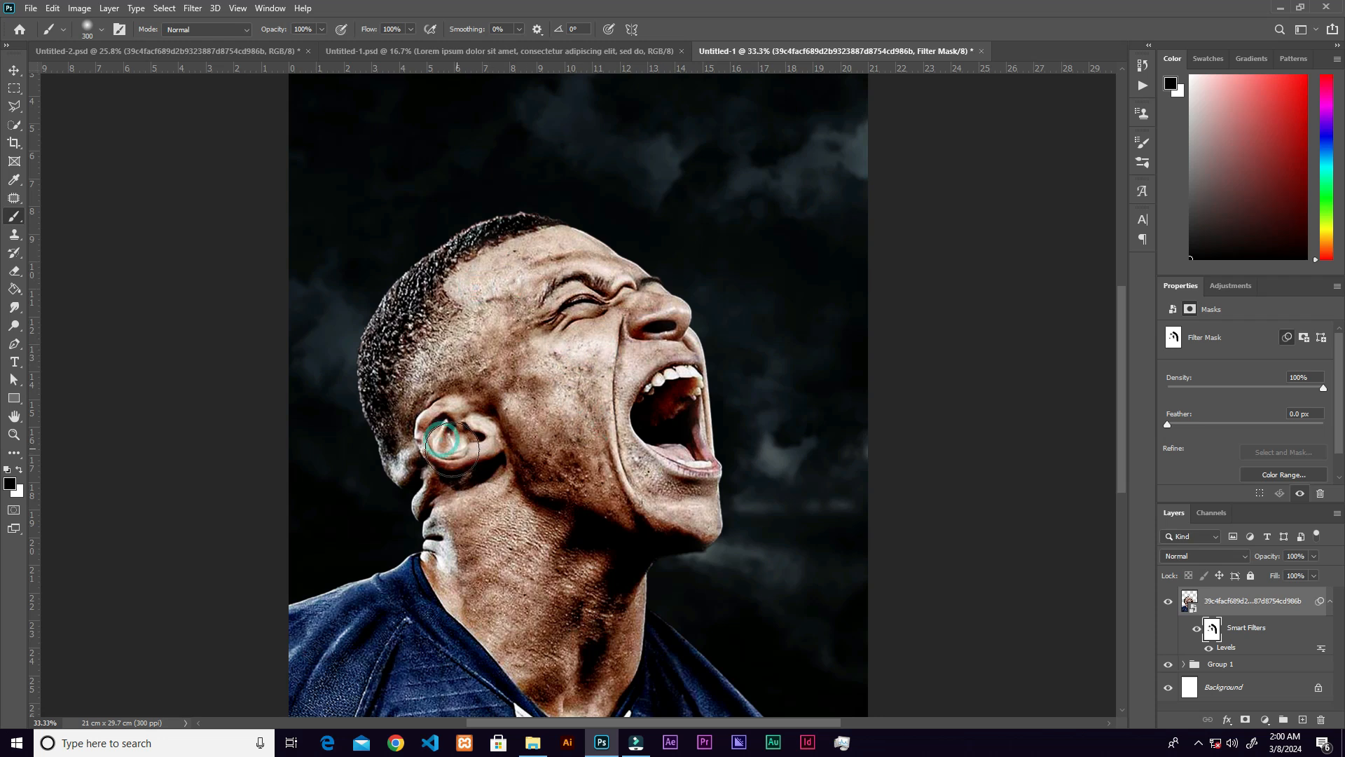
Toggle the Levels smart filter off and on to compare its effect on the player.
key("ctrl+minus")
key("ctrl+minus")
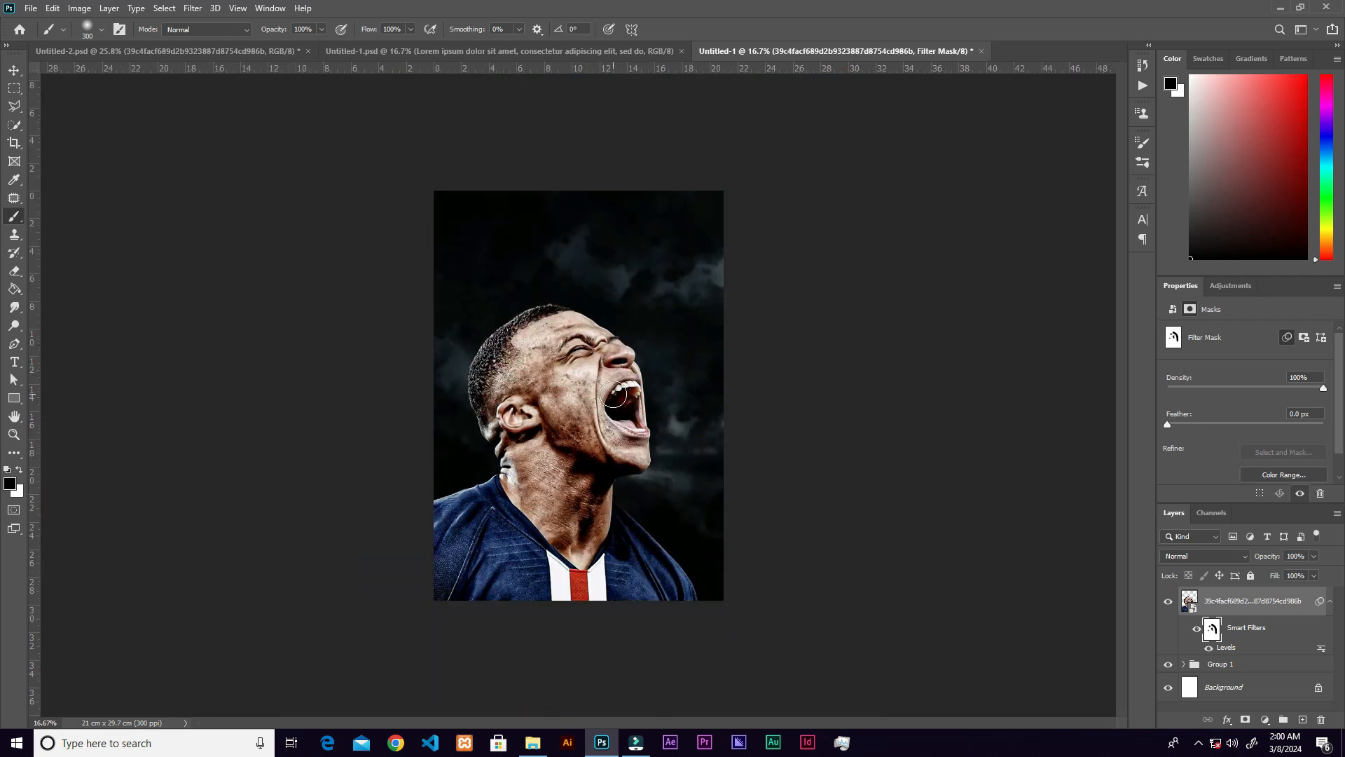
key("v")
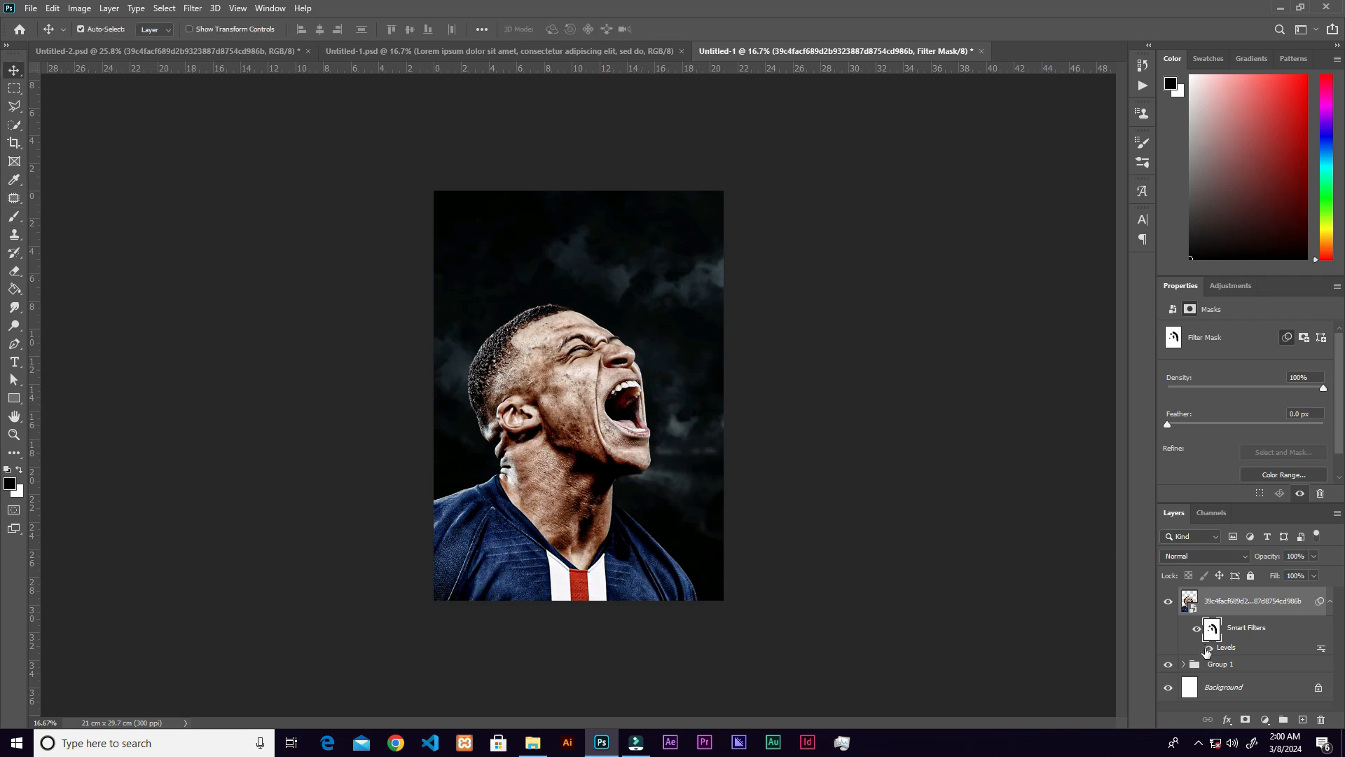
left_click(1209, 650)
left_click(1210, 650)
left_click(1209, 649)
left_click(1210, 649)
scroll(615, 426, "up", 4)
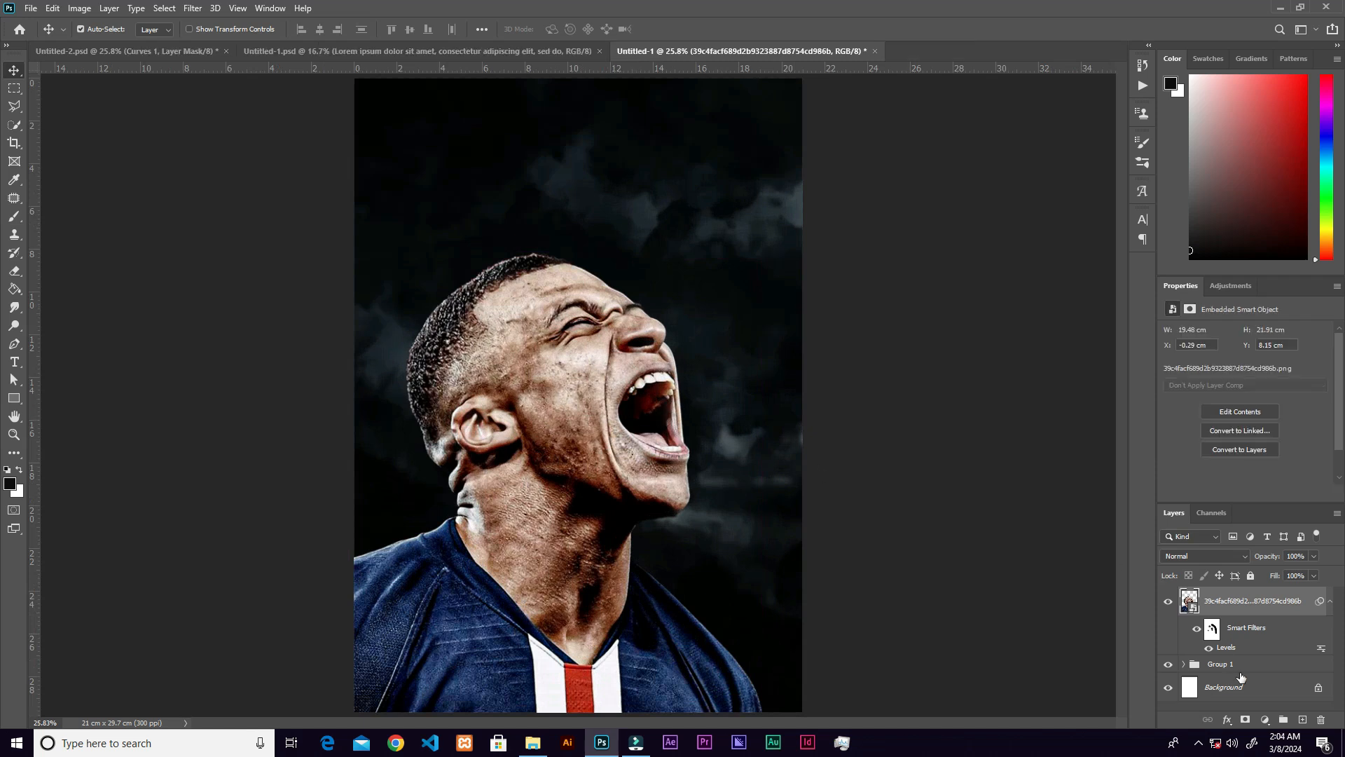
Add an Exposure adjustment layer clipped to the player and set its exposure to -0.33.
left_click(1265, 721)
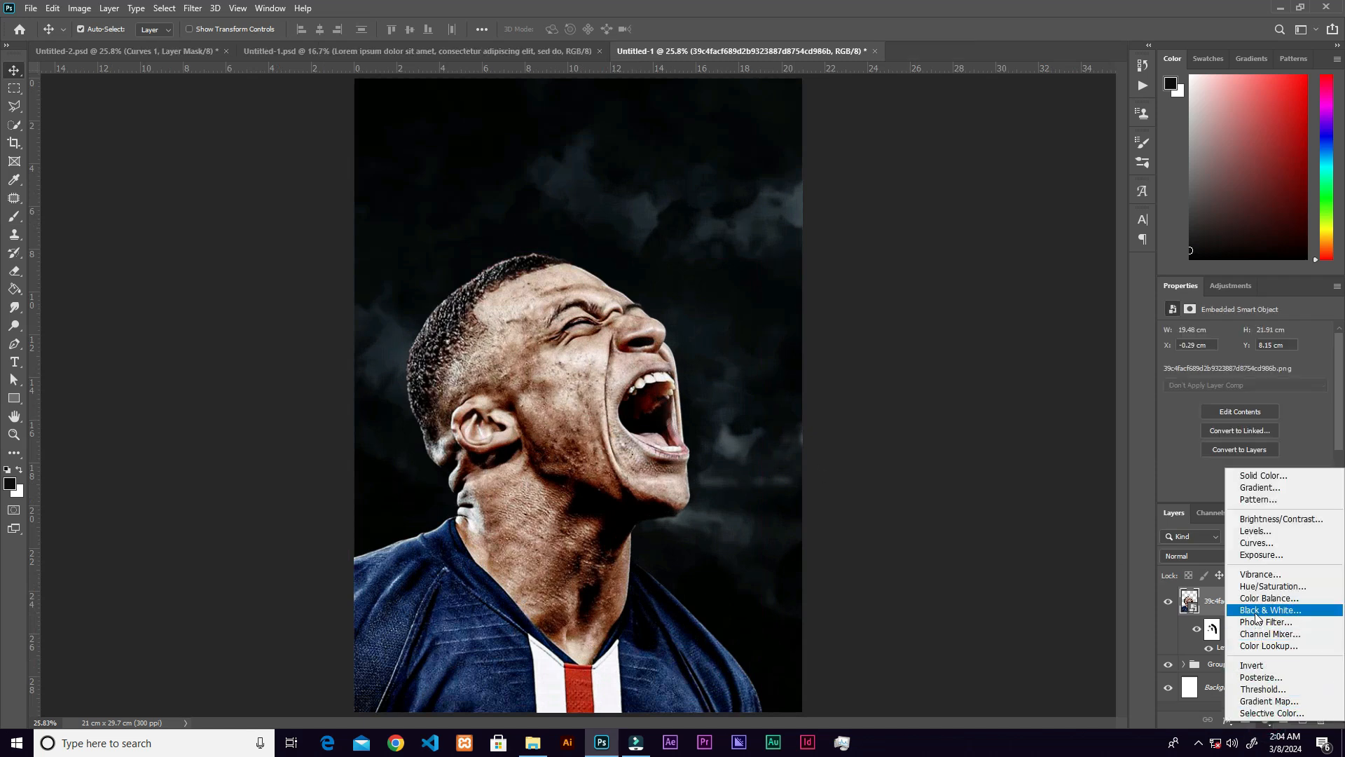
left_click(1259, 554)
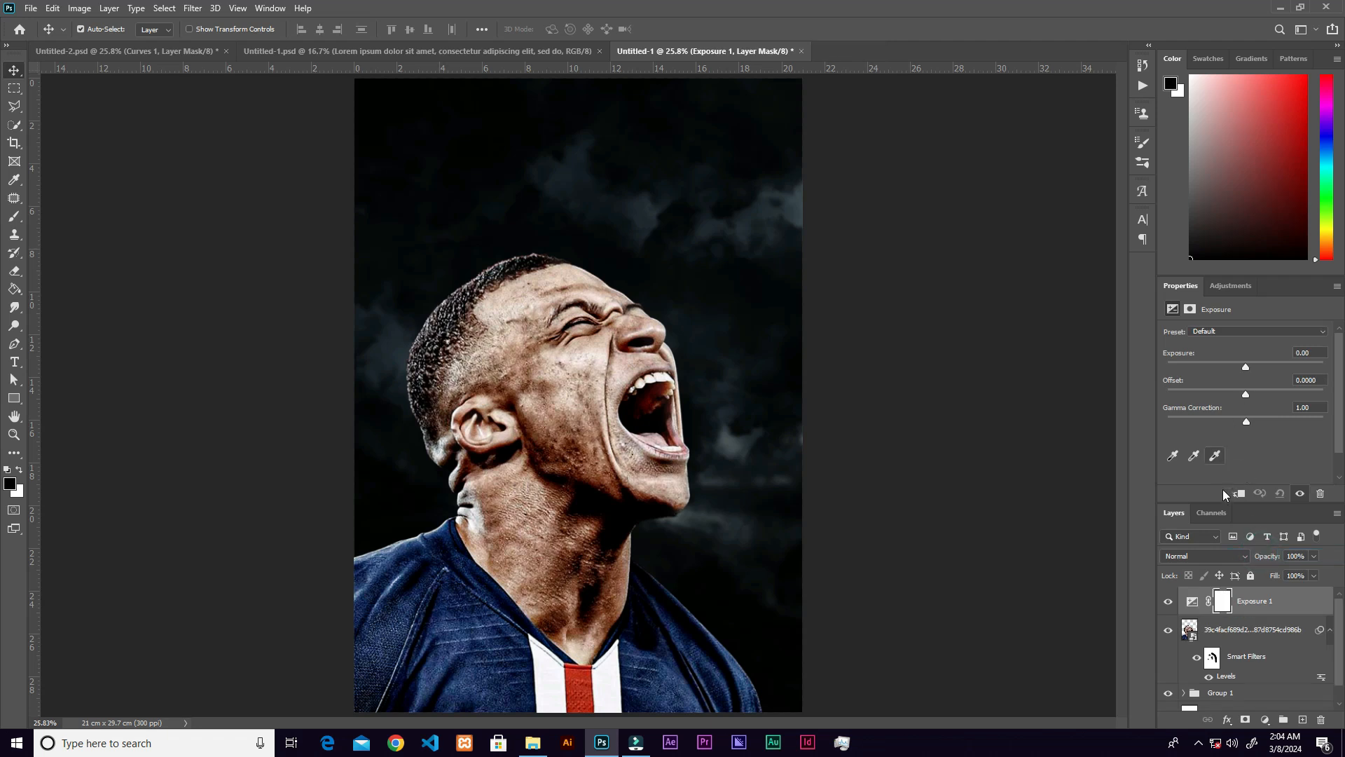
left_click(1238, 493)
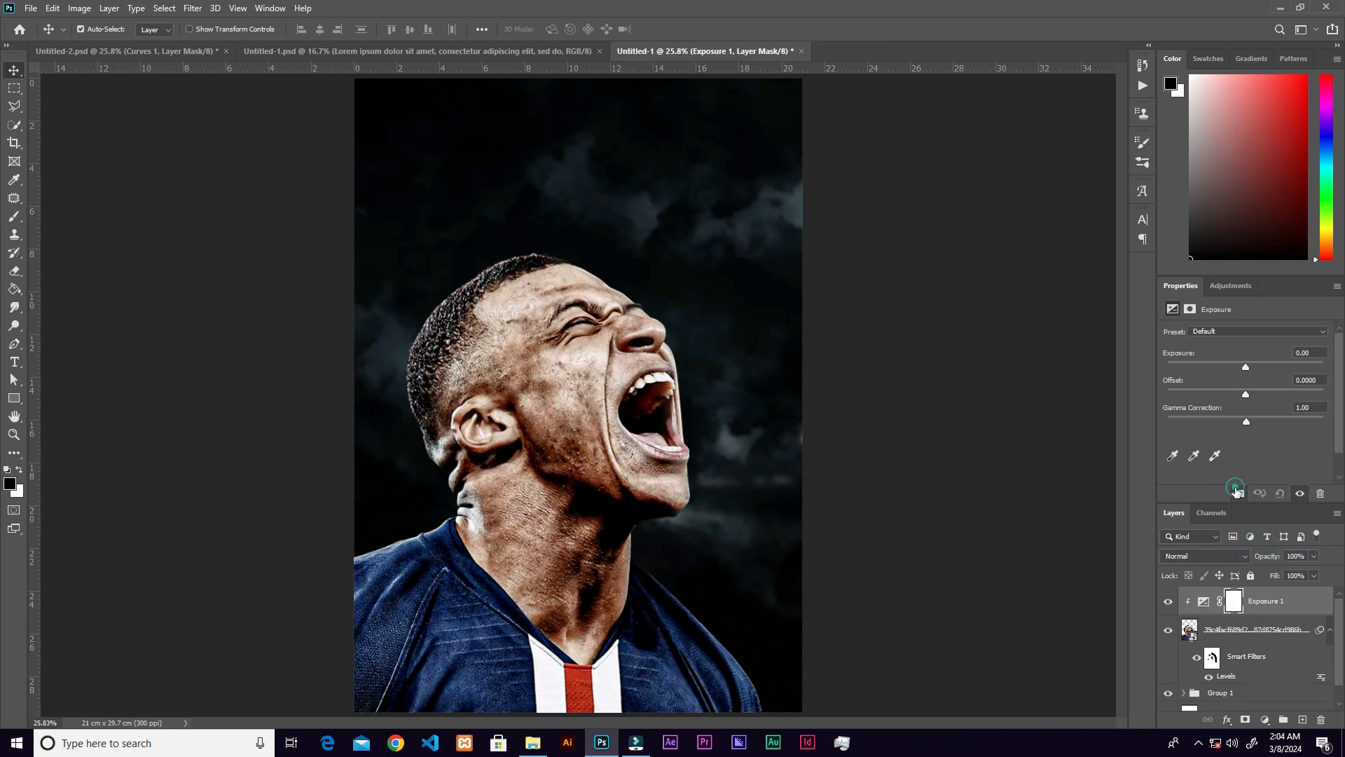
left_click(1313, 352)
type("-0.33")
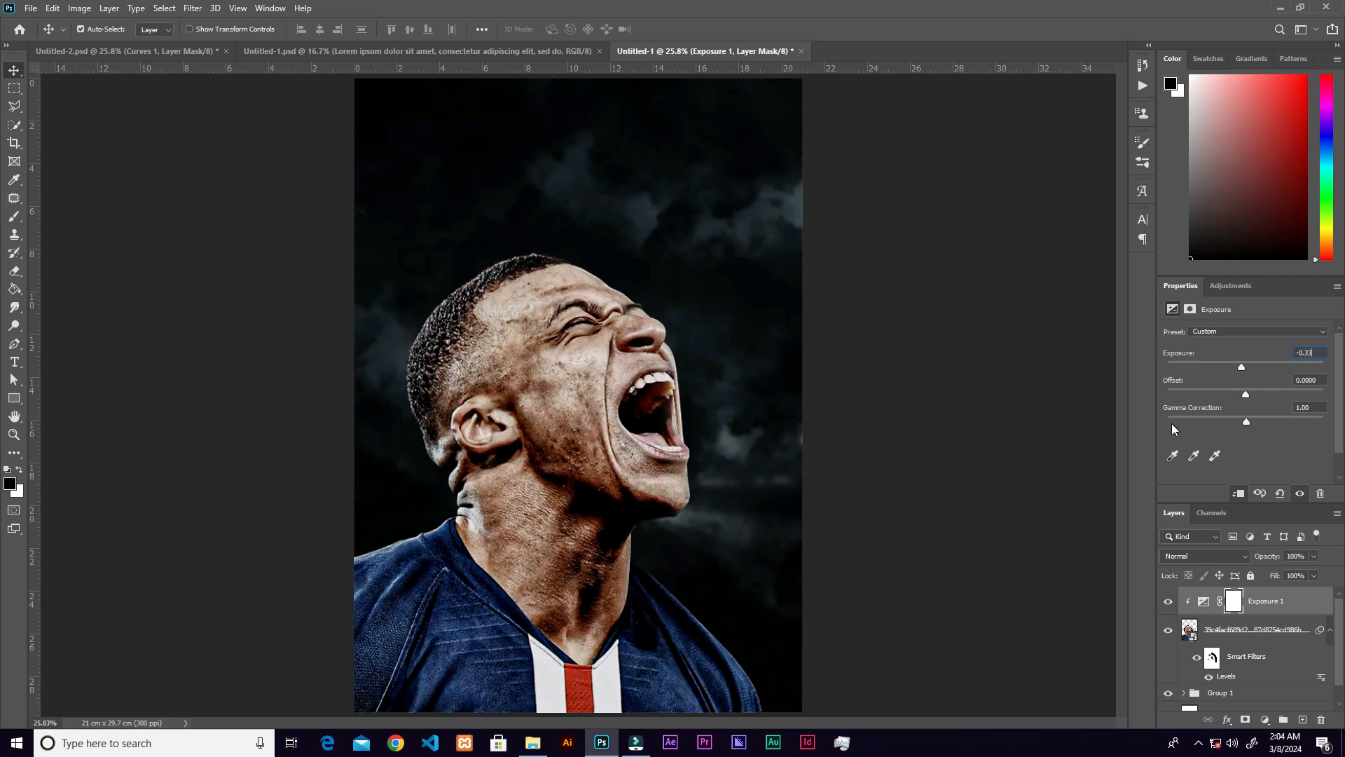
Paint black with the soft brush on the Exposure layer mask along the front of the face, neck and shoulder.
left_click(1238, 606)
key("b")
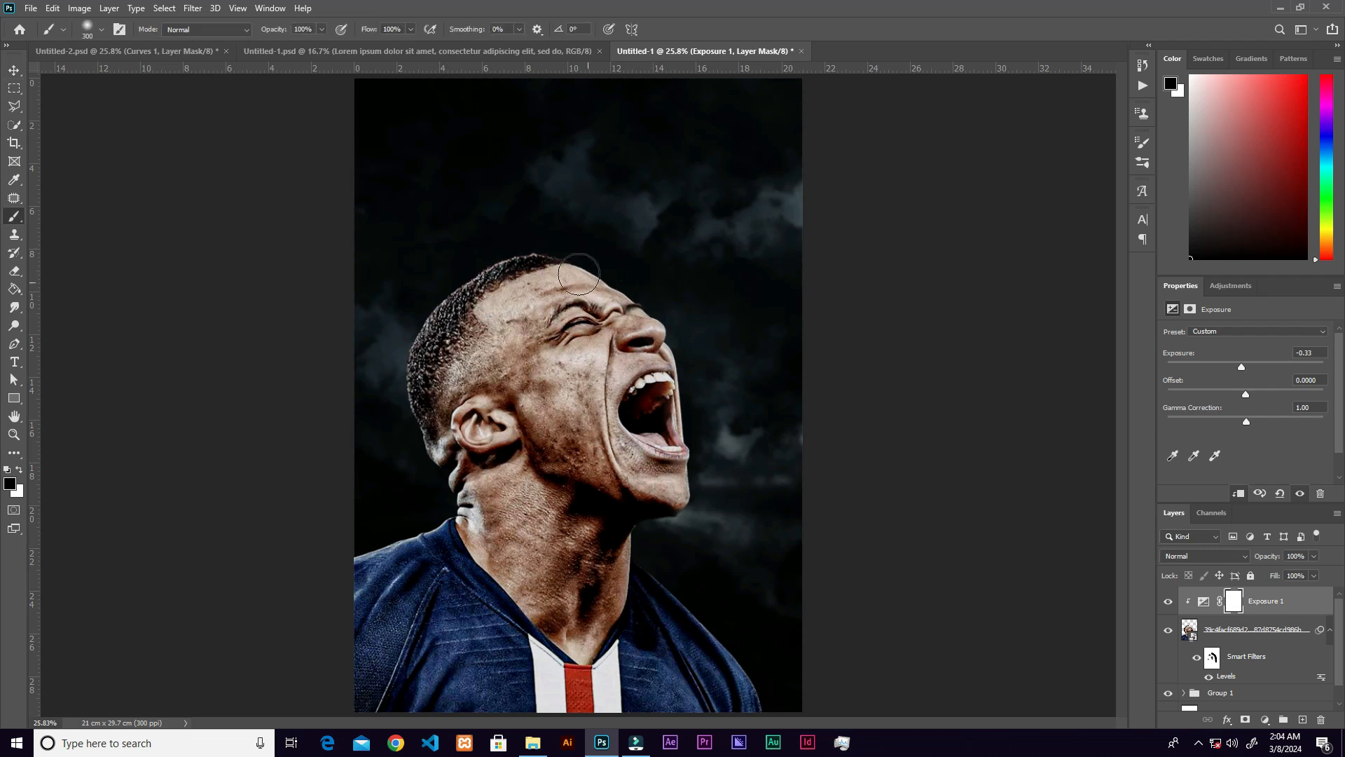
mouse_move(640, 299)
left_mouse_down()
mouse_move(696, 360)
mouse_move(714, 609)
mouse_move(771, 691)
left_mouse_up()
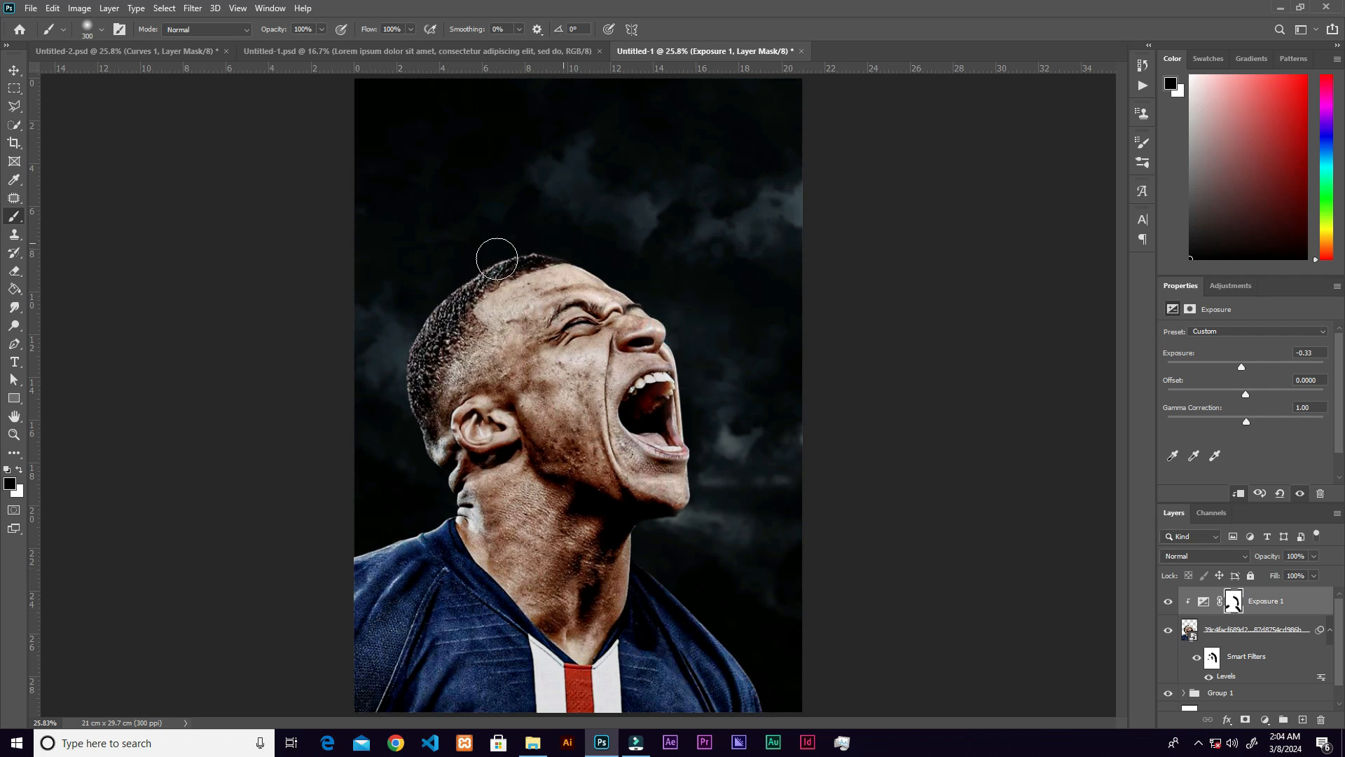
Paint black on the Levels filter mask over the edges of both of the player's shoulders.
left_click(1212, 659)
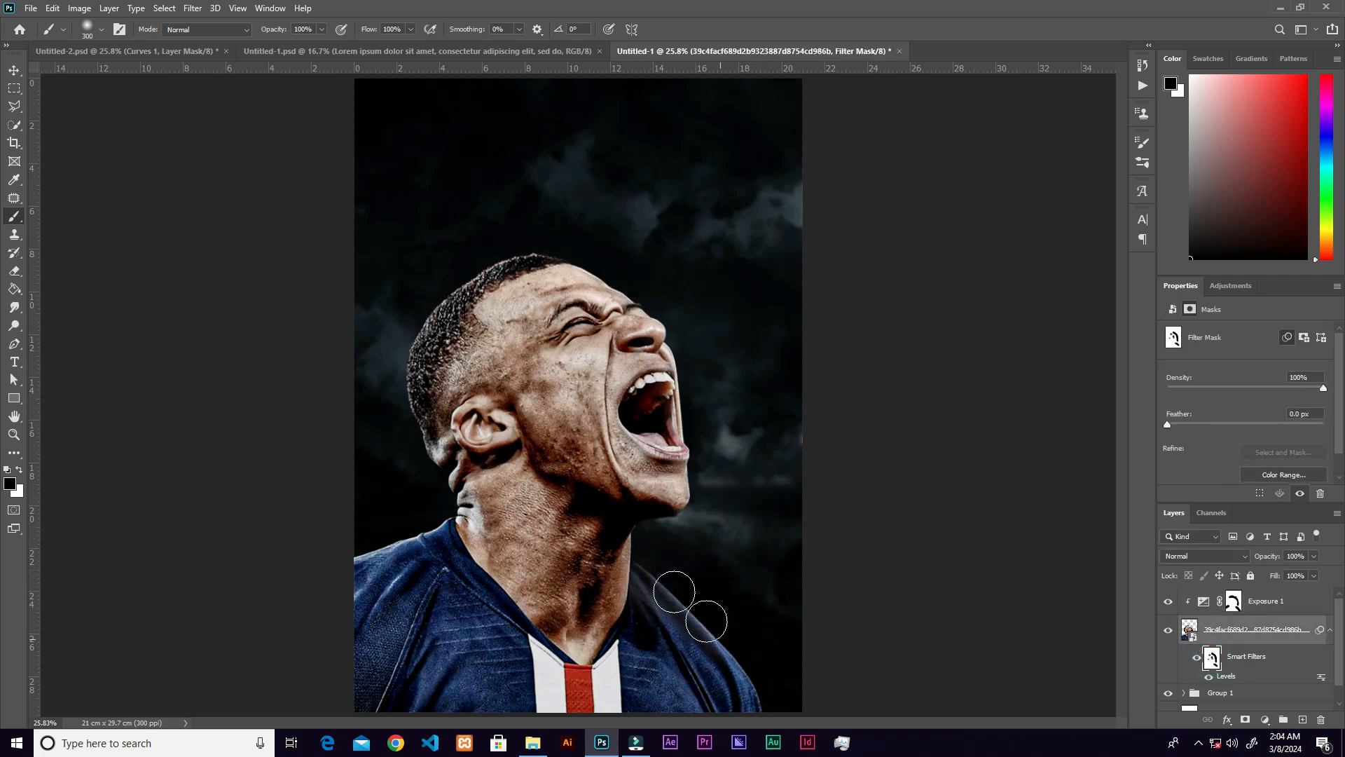
left_click(670, 572)
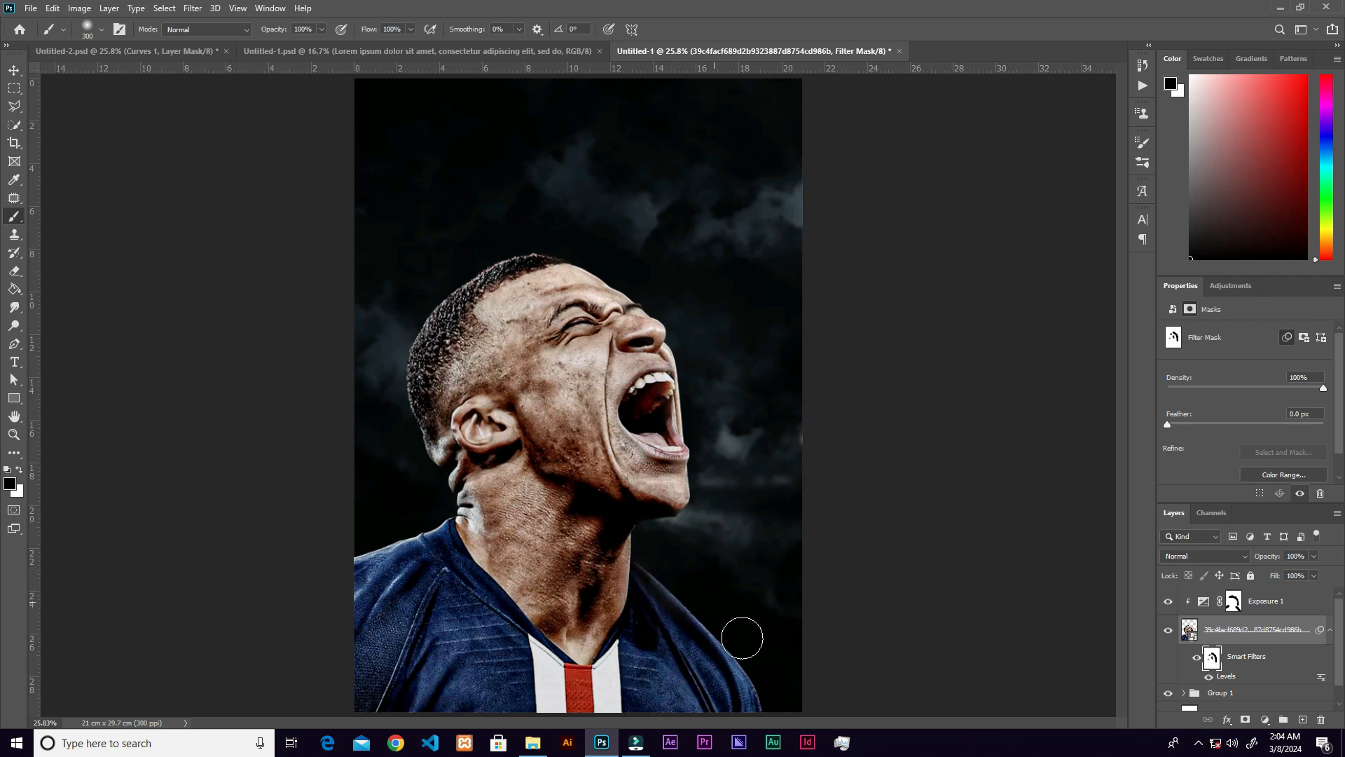
left_click(406, 522)
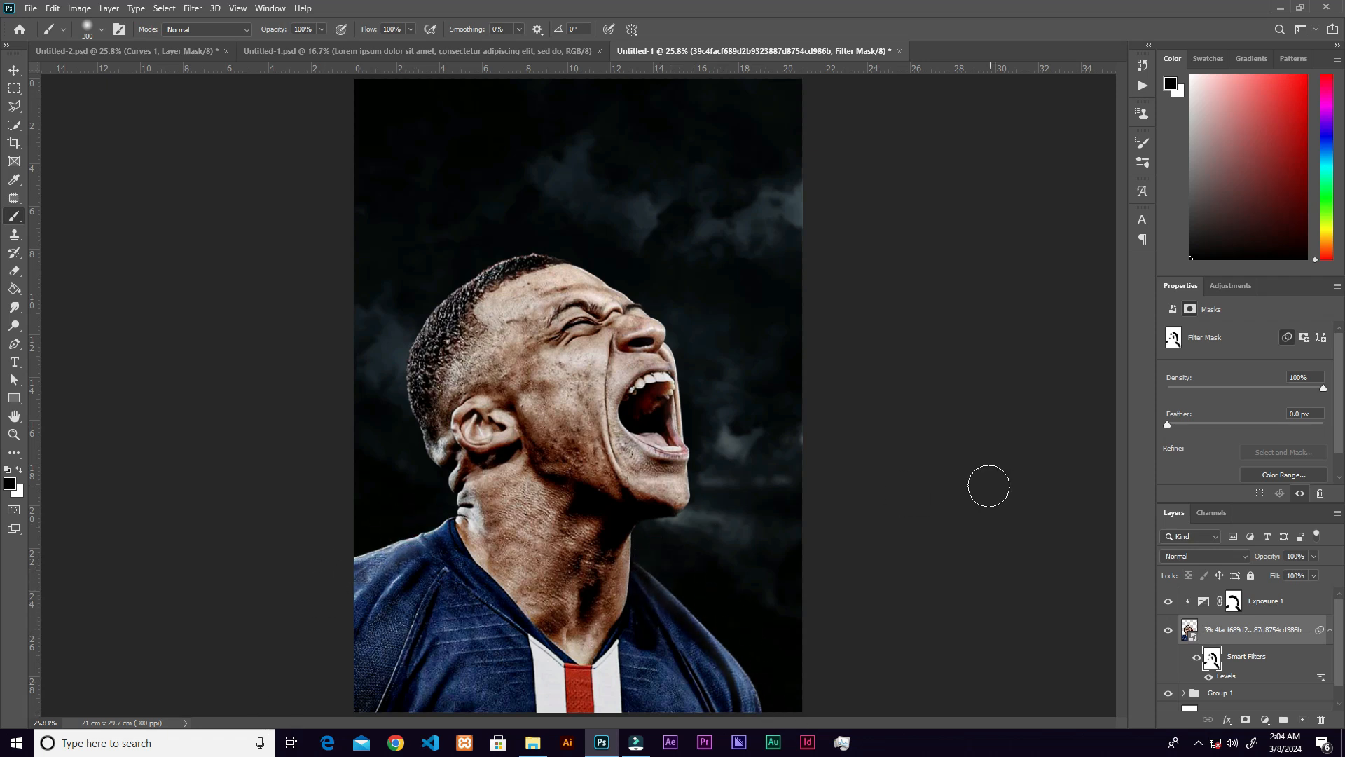
key("v")
Add a Curves adjustment layer above the Exposure layer with a point at input 181, output 136, and invert its mask to black.
left_click(1306, 606)
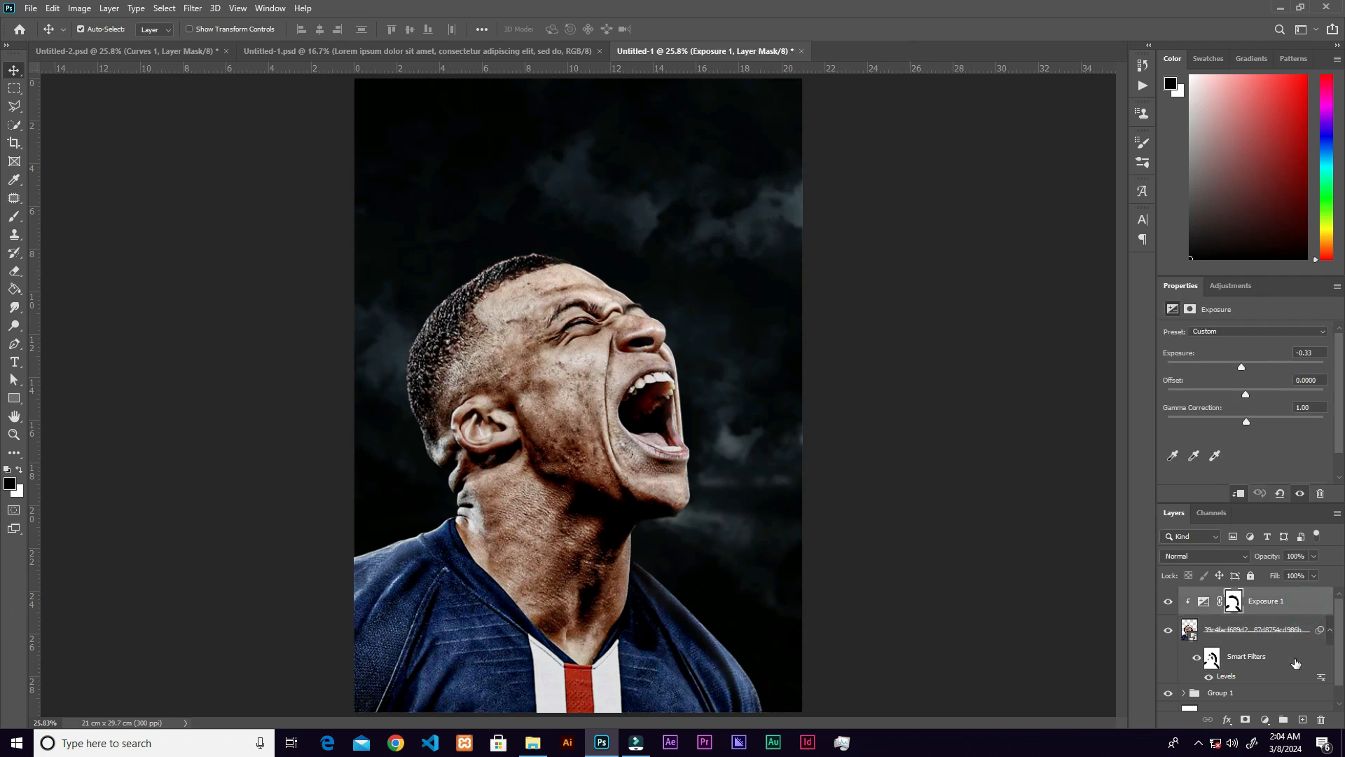
left_click(1267, 720)
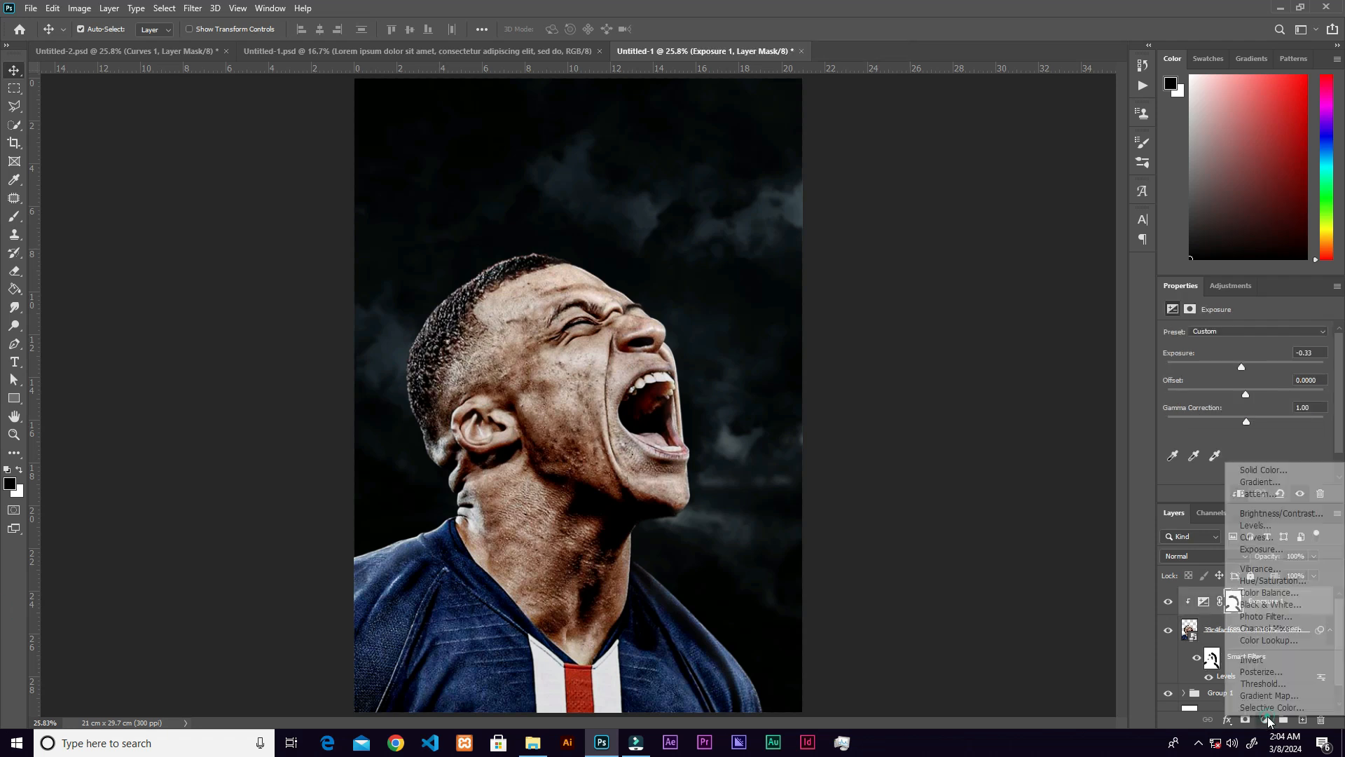
left_click(1263, 538)
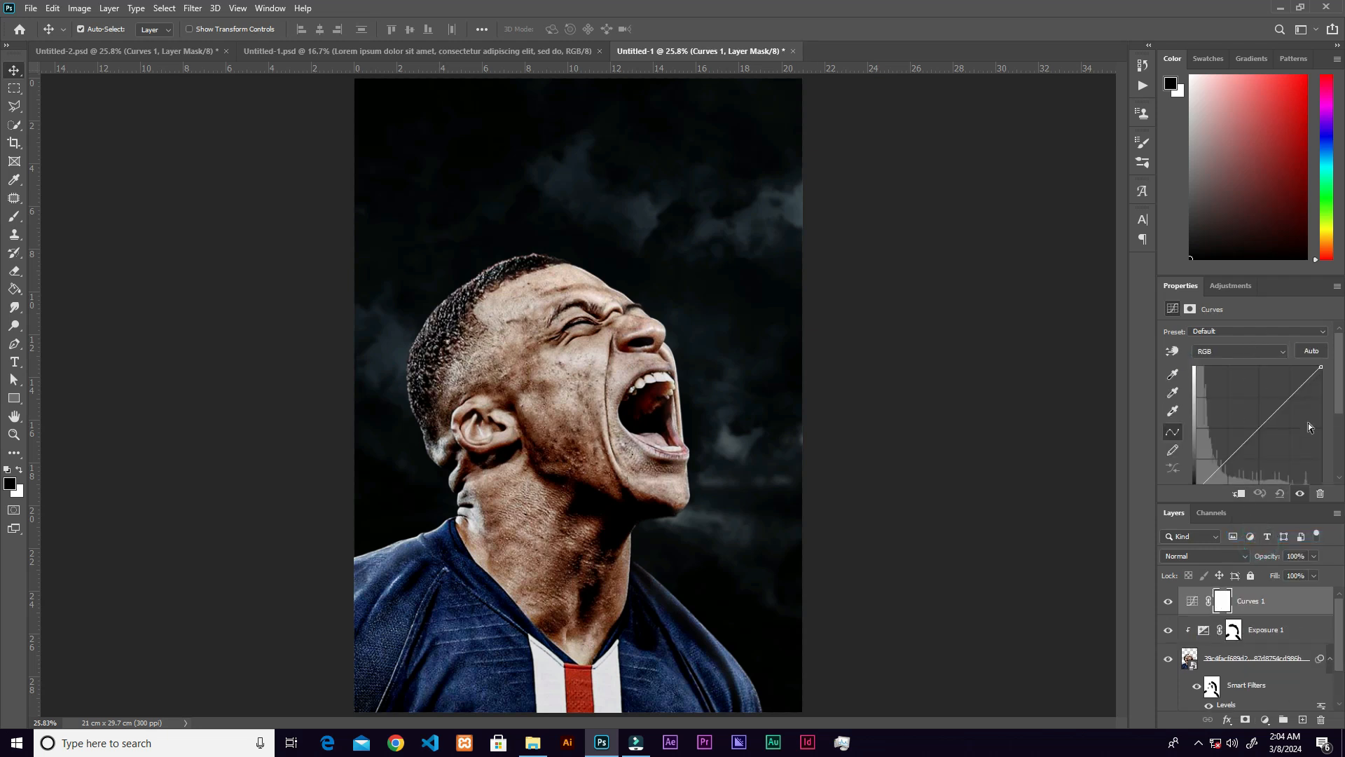
left_click_drag(1338, 396, 1339, 431)
left_click_drag(1262, 354, 1262, 369)
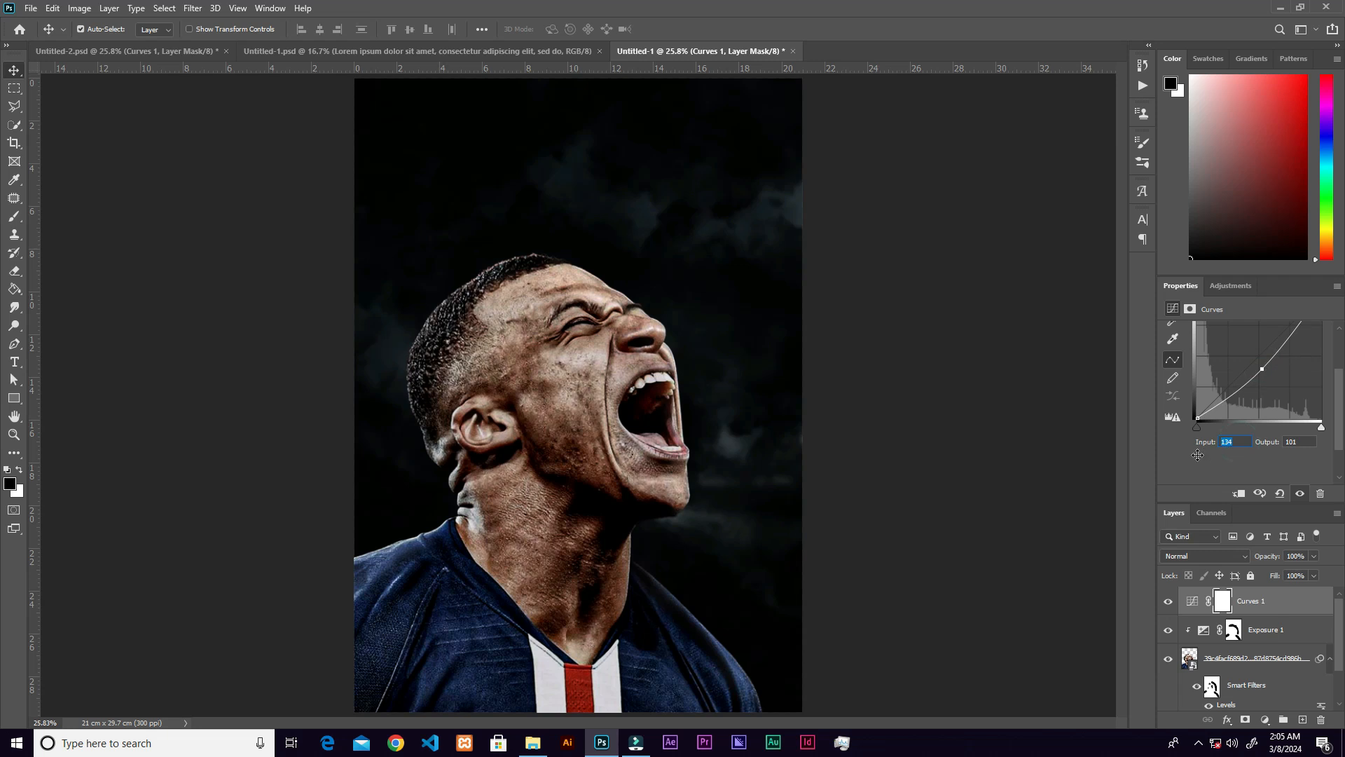
type("181")
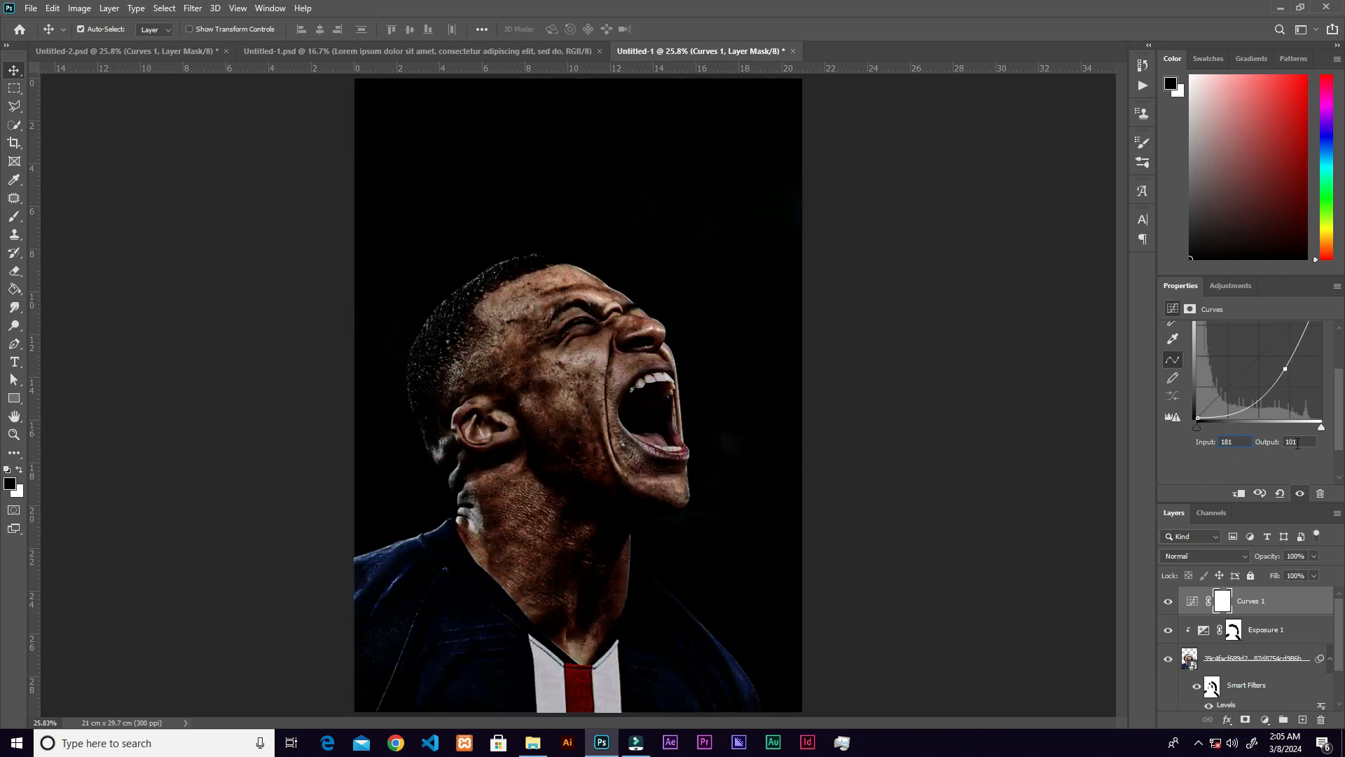
type("136")
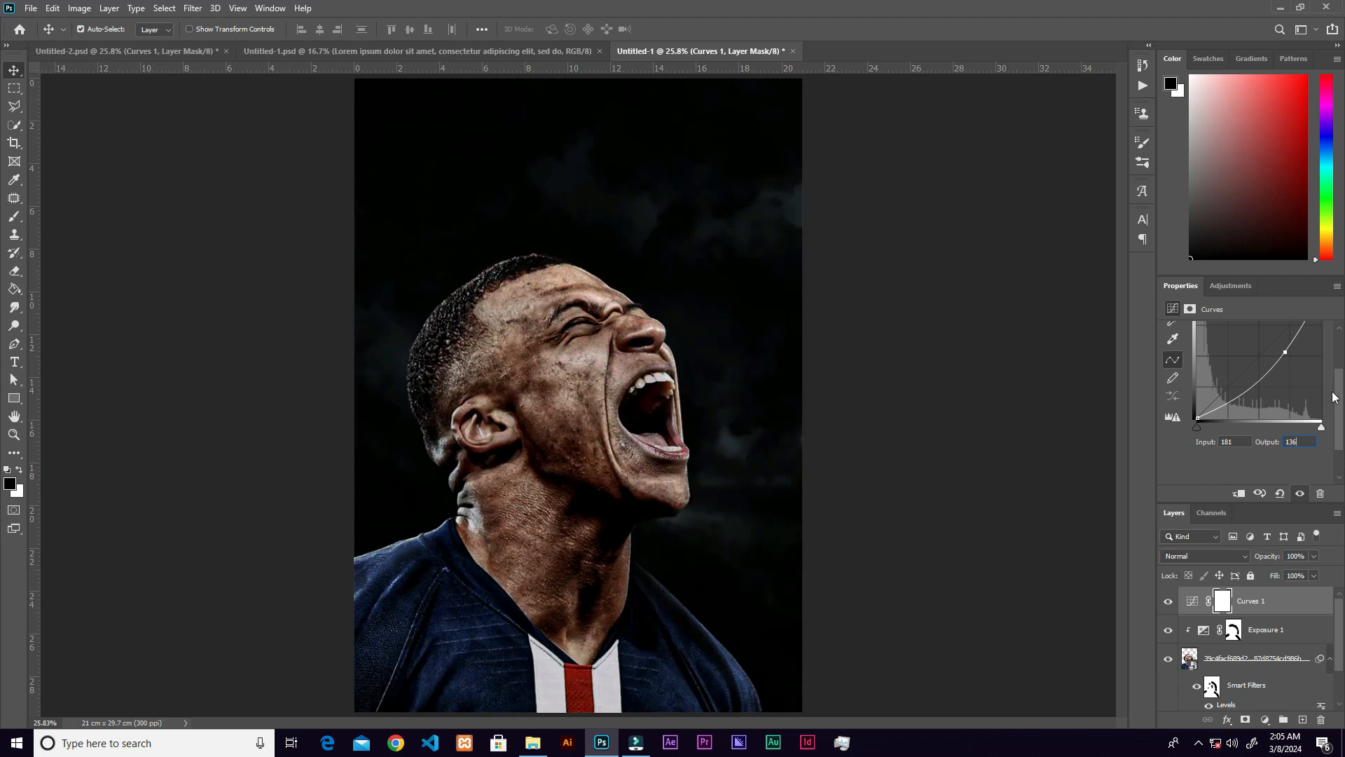
scroll(1338, 389, "up", 1)
left_click_drag(1336, 394, 1333, 407)
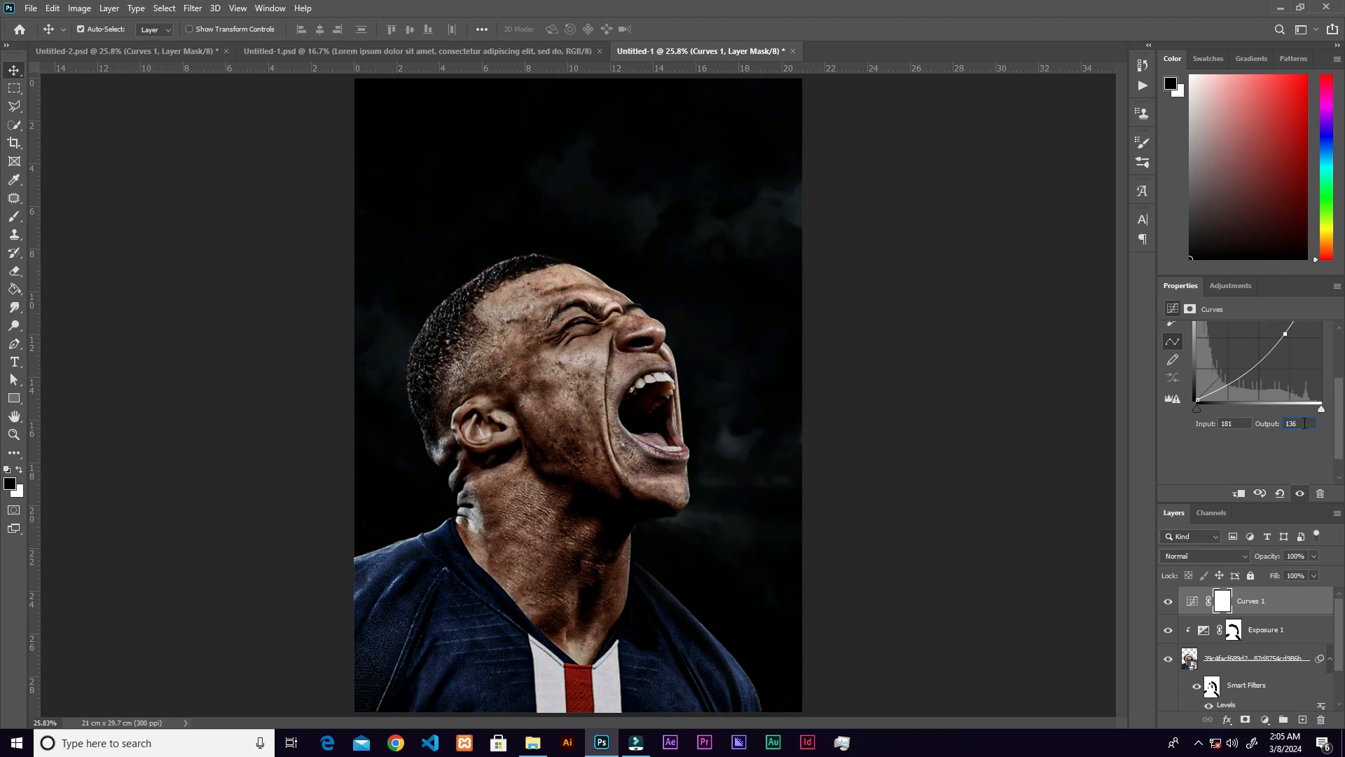
key("ctrl+i")
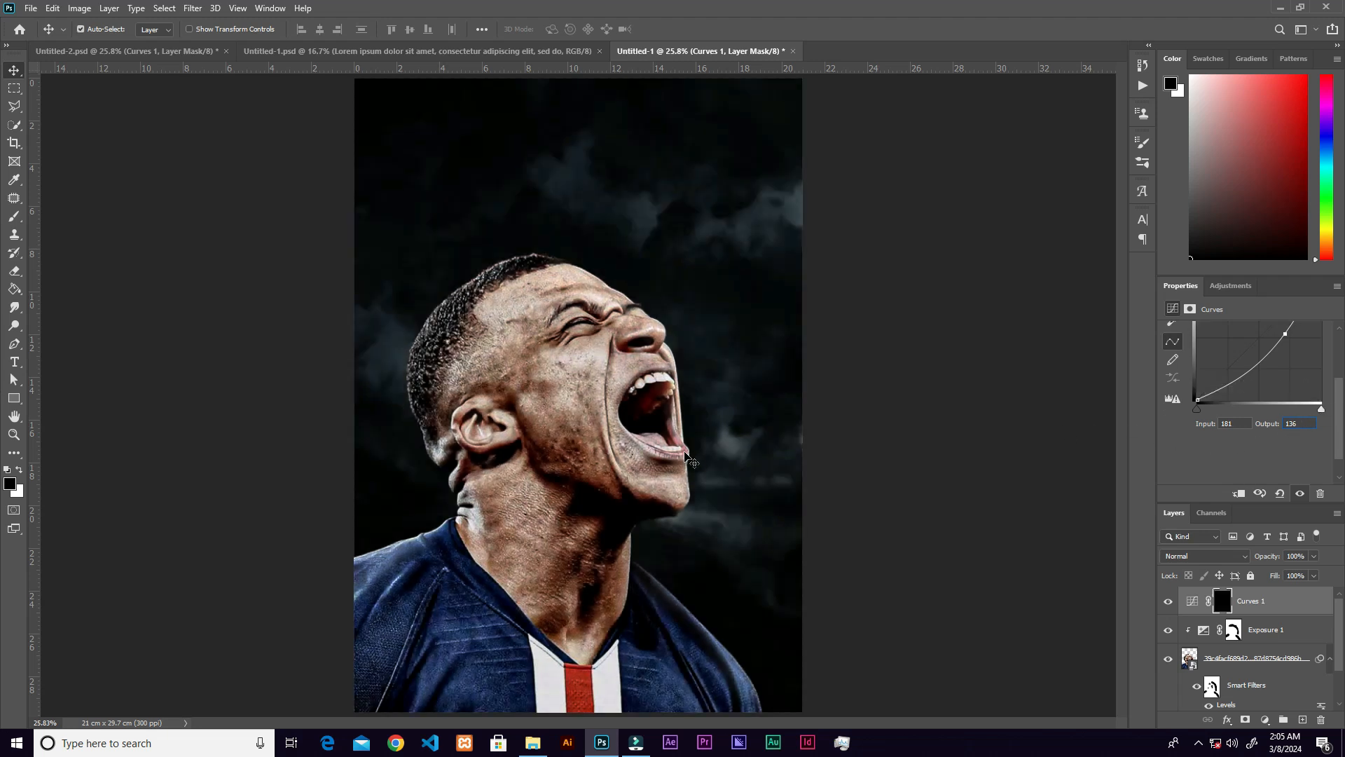
Paint white on the Curves mask with a 900 px soft brush at 19% flow from the side of the head down to the shirt.
key("b")
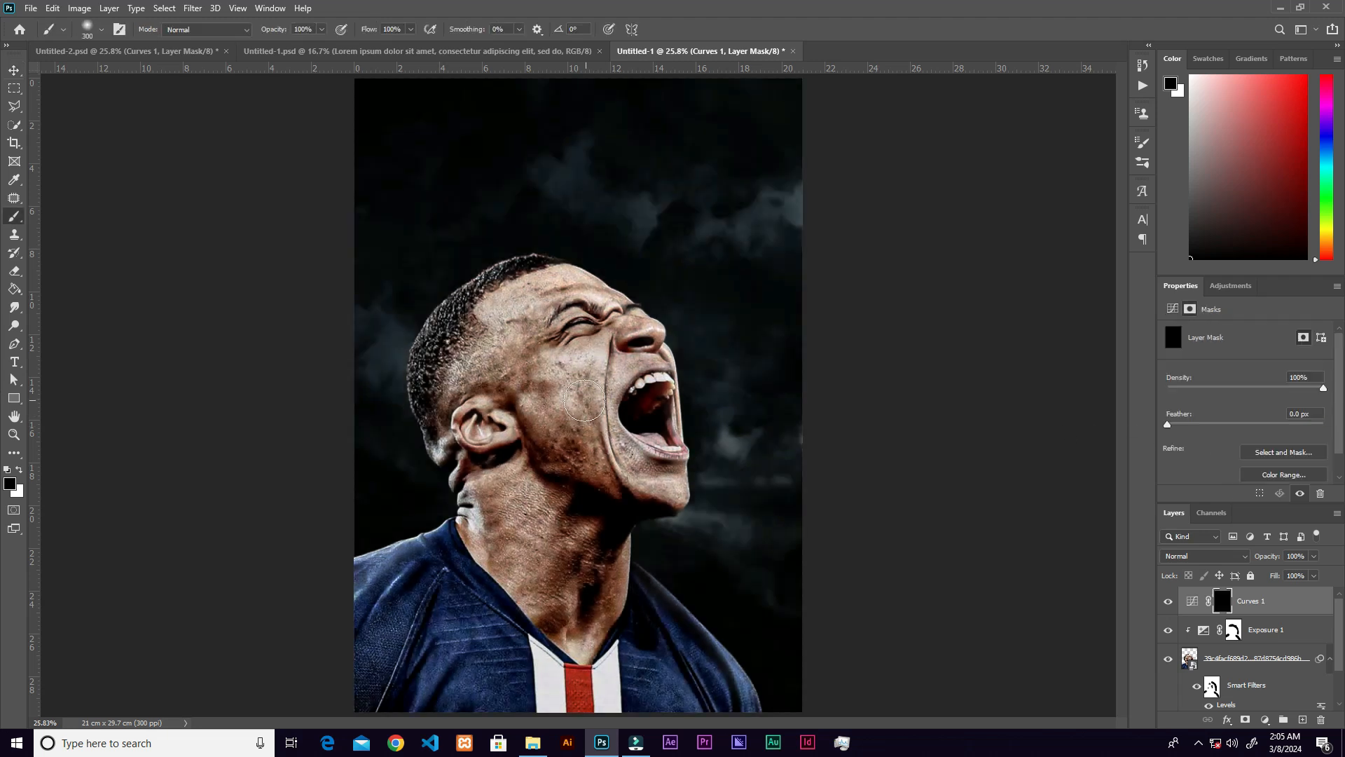
key("bracketright")
key("bracketright")
key("bracketright")
key("bracketright")
key("bracketright")
key("bracketright")
key("bracketright")
key("bracketright")
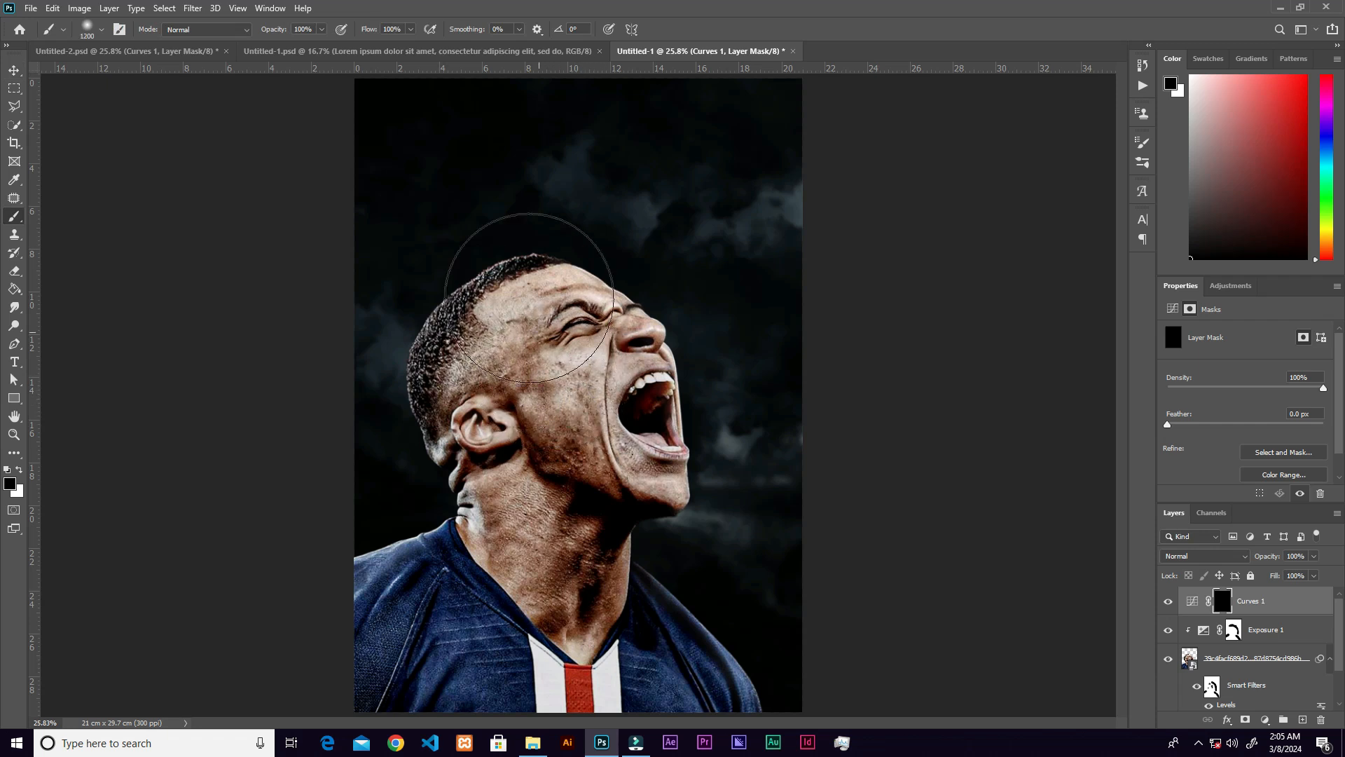
left_click(412, 29)
left_click_drag(410, 49, 355, 49)
key("bracketleft")
key("bracketleft")
key("bracketleft")
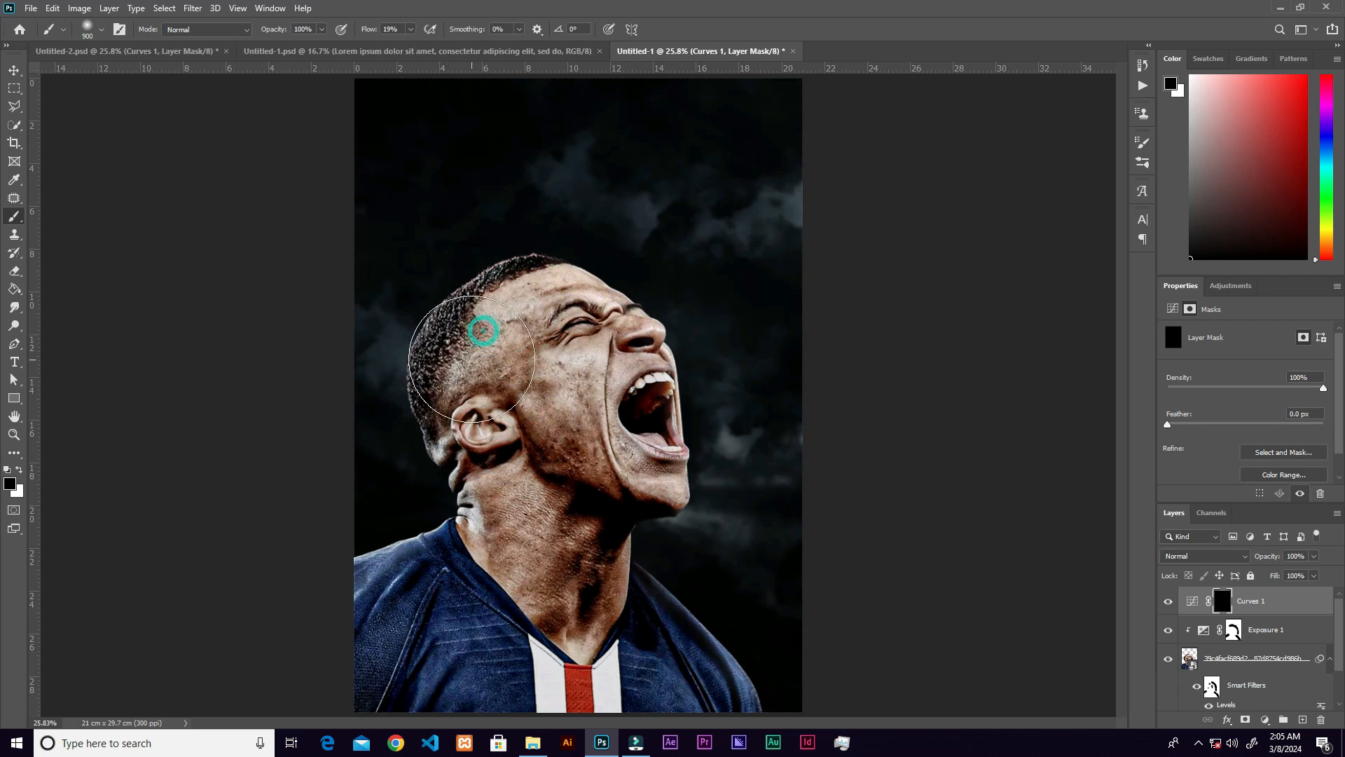
key("x")
mouse_move(480, 351)
left_mouse_down()
mouse_move(462, 436)
mouse_move(462, 398)
mouse_move(510, 529)
mouse_move(497, 488)
mouse_move(471, 564)
mouse_move(403, 585)
mouse_move(455, 612)
mouse_move(427, 665)
mouse_move(499, 694)
mouse_move(656, 715)
mouse_move(431, 663)
mouse_move(554, 651)
mouse_move(533, 509)
mouse_move(523, 547)
mouse_move(569, 658)
left_mouse_up()
Paint white on the Curves mask with a 300 px brush over the jaw, ear and neck.
key("bracketleft")
key("bracketleft")
key("bracketleft")
key("bracketleft")
key("bracketleft")
key("bracketleft")
mouse_move(533, 449)
left_mouse_down()
mouse_move(508, 415)
mouse_move(619, 508)
mouse_move(464, 467)
mouse_move(457, 480)
mouse_move(435, 413)
mouse_move(470, 355)
mouse_move(452, 371)
mouse_move(549, 359)
mouse_move(595, 327)
mouse_move(577, 338)
mouse_move(654, 349)
mouse_move(577, 347)
mouse_move(523, 380)
mouse_move(600, 483)
mouse_move(468, 347)
mouse_move(442, 408)
mouse_move(463, 416)
mouse_move(460, 363)
mouse_move(436, 457)
mouse_move(445, 429)
left_mouse_up()
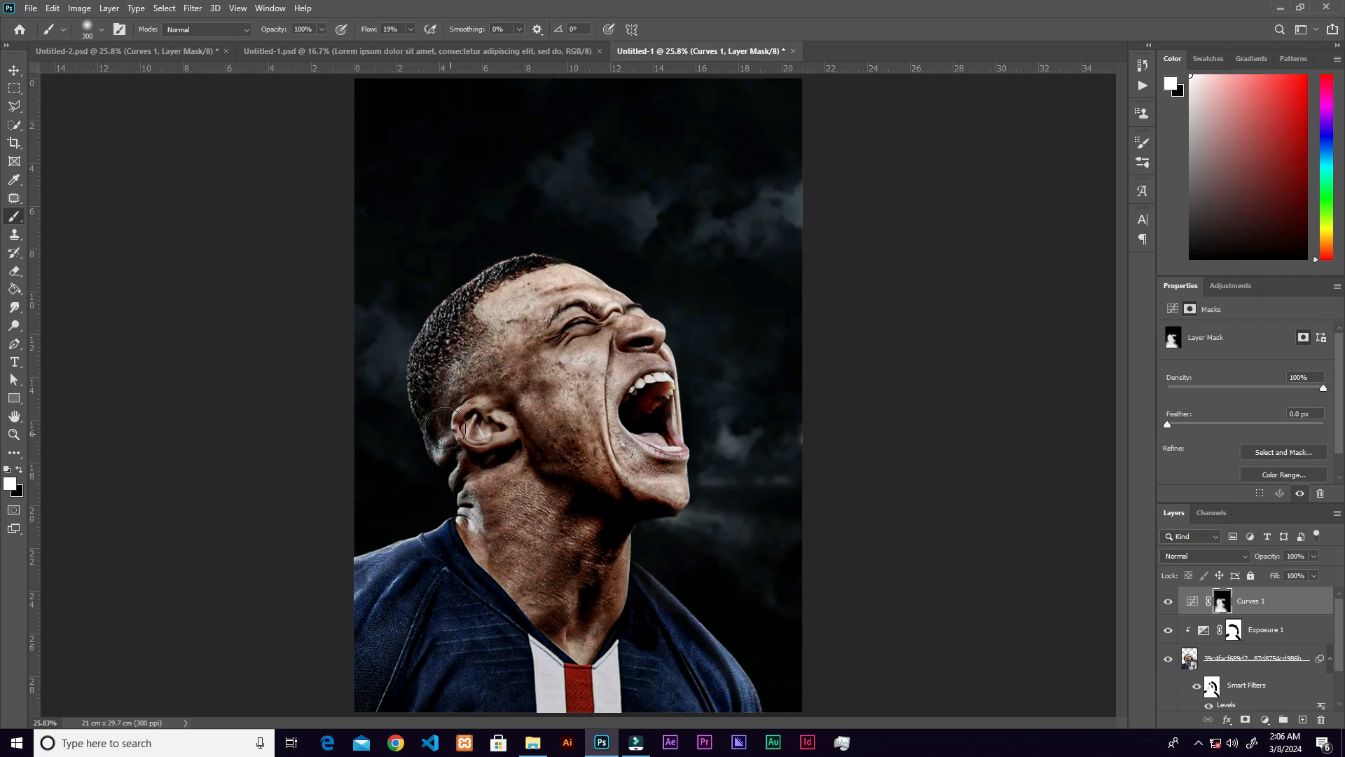
mouse_move(489, 550)
left_mouse_down()
mouse_move(478, 515)
mouse_move(486, 555)
mouse_move(572, 500)
mouse_move(477, 338)
mouse_move(575, 641)
mouse_move(571, 555)
mouse_move(610, 512)
left_mouse_up()
Dab black on the Curves mask with a 125 px brush over the ear, the eye area and the upper cheek.
left_click(19, 470)
key("bracketleft")
key("bracketleft")
key("bracketleft")
key("bracketleft")
key("bracketleft")
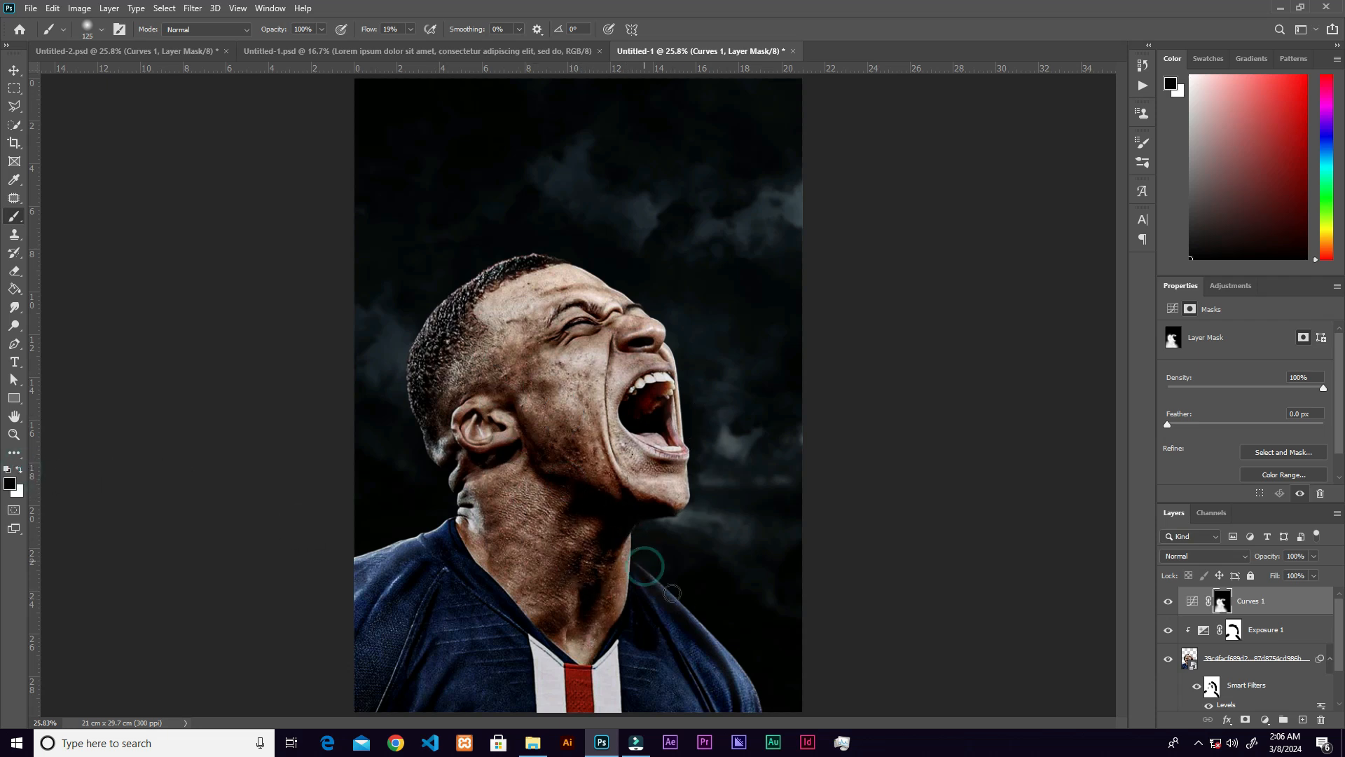
left_click(480, 435)
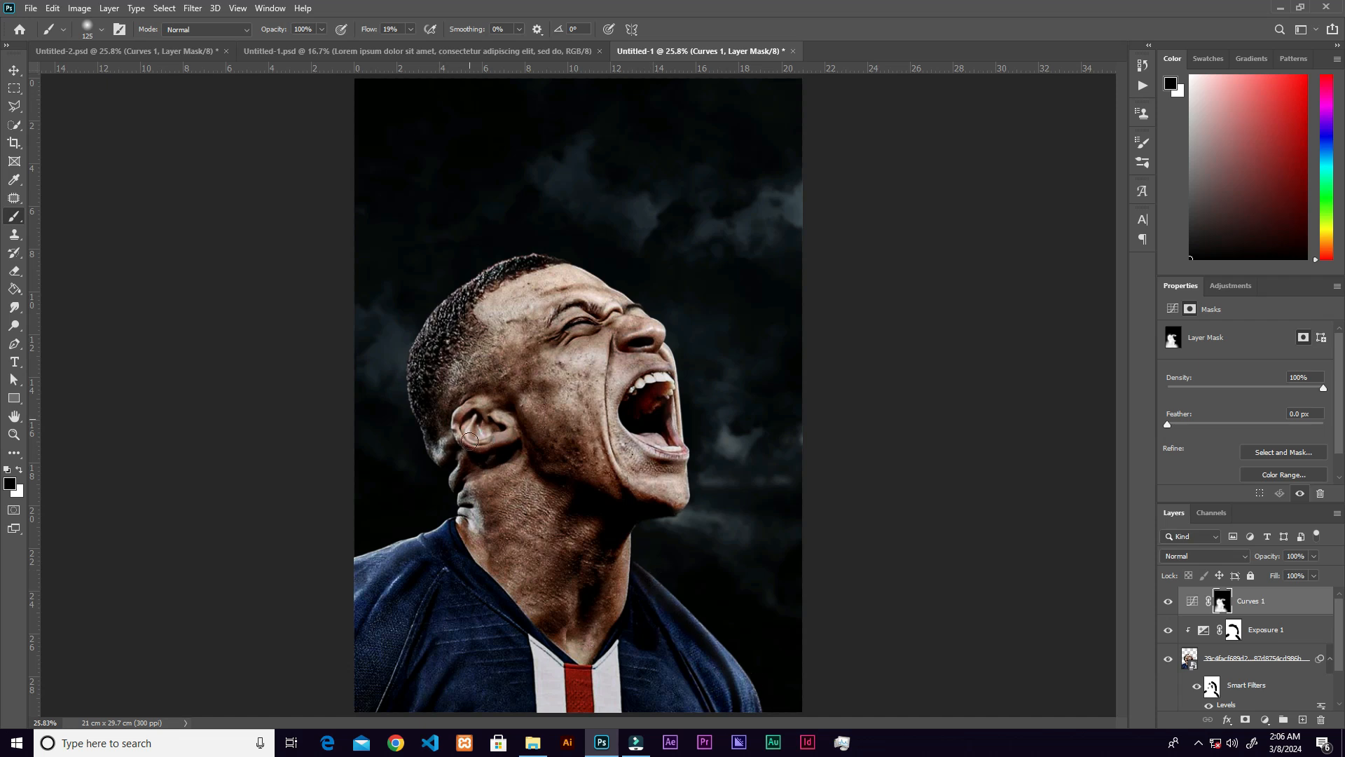
left_click(616, 336)
left_click(555, 337)
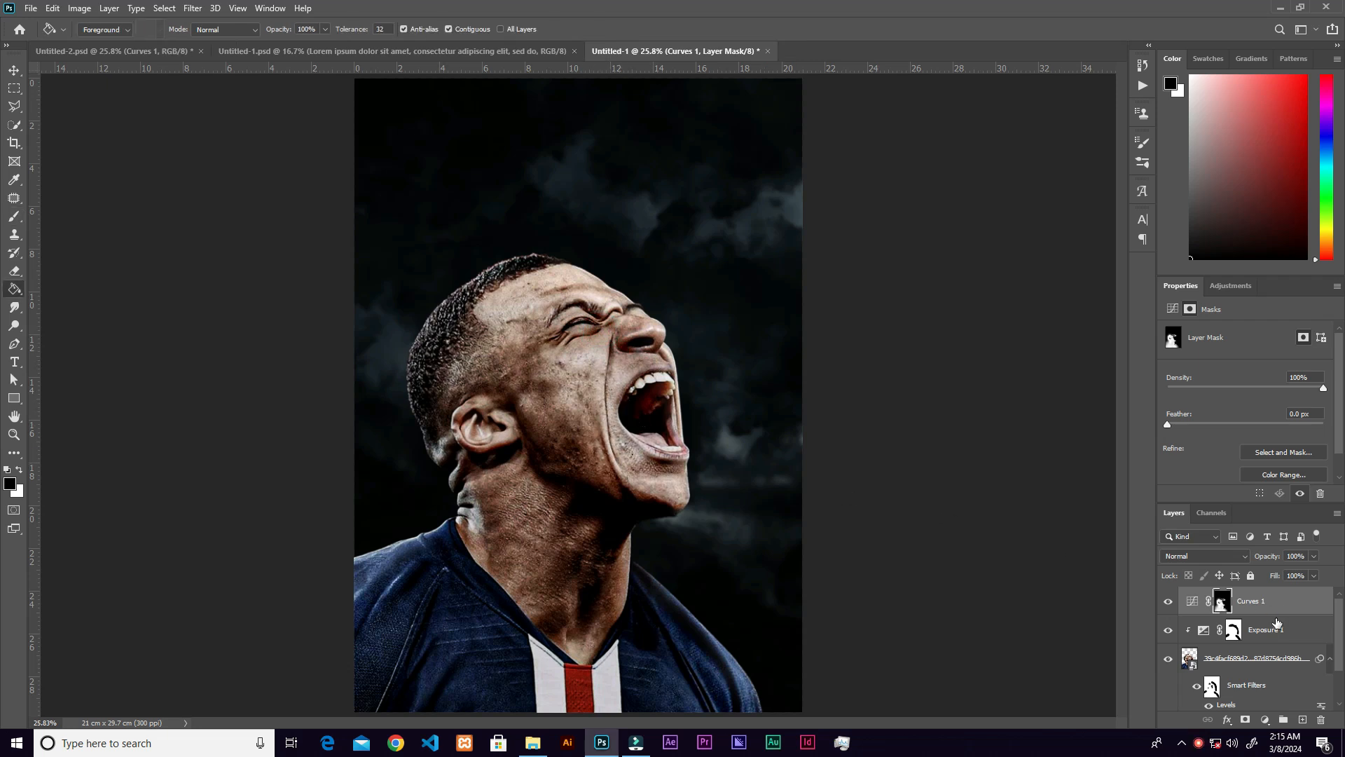
Clip the Curves layer to the player and add a second Curves adjustment layer directly above the Exposure layer.
right_click(1283, 602)
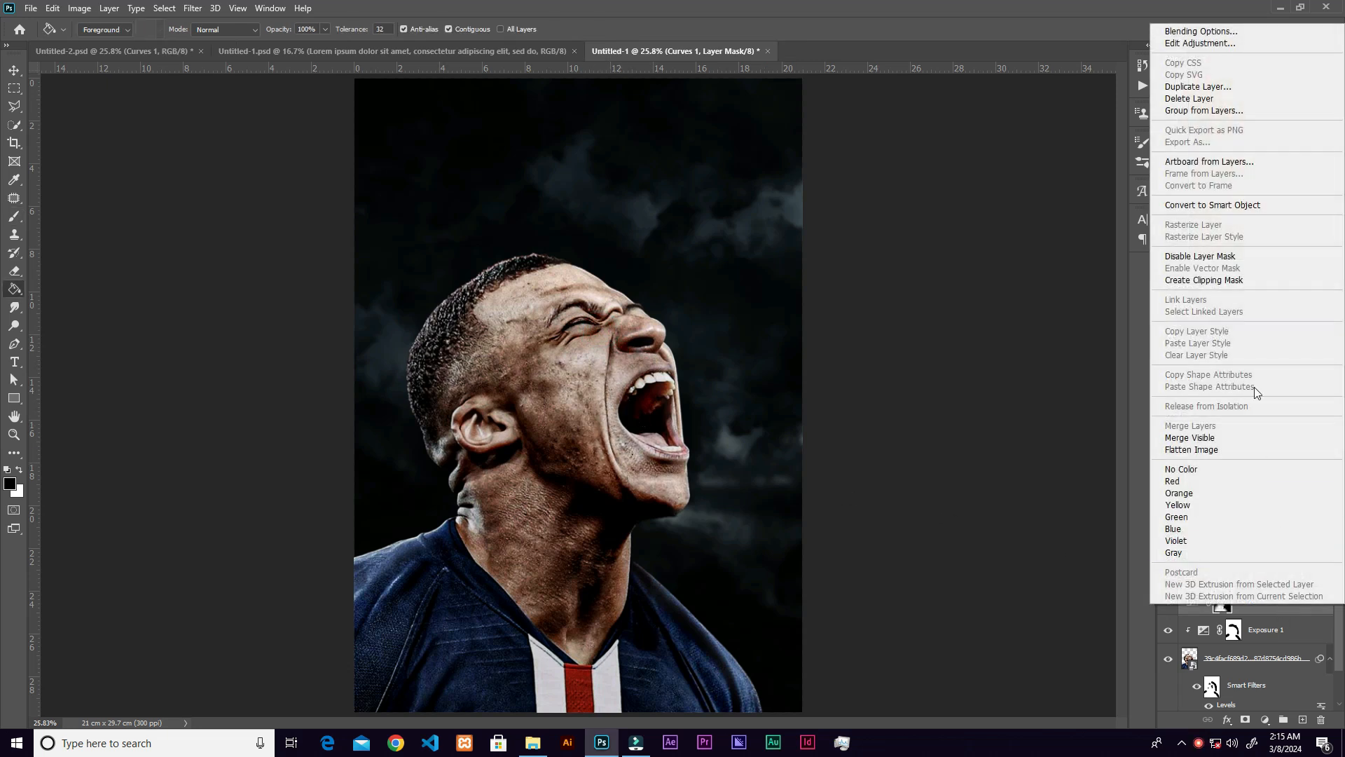
left_click(1227, 280)
left_click(1296, 640)
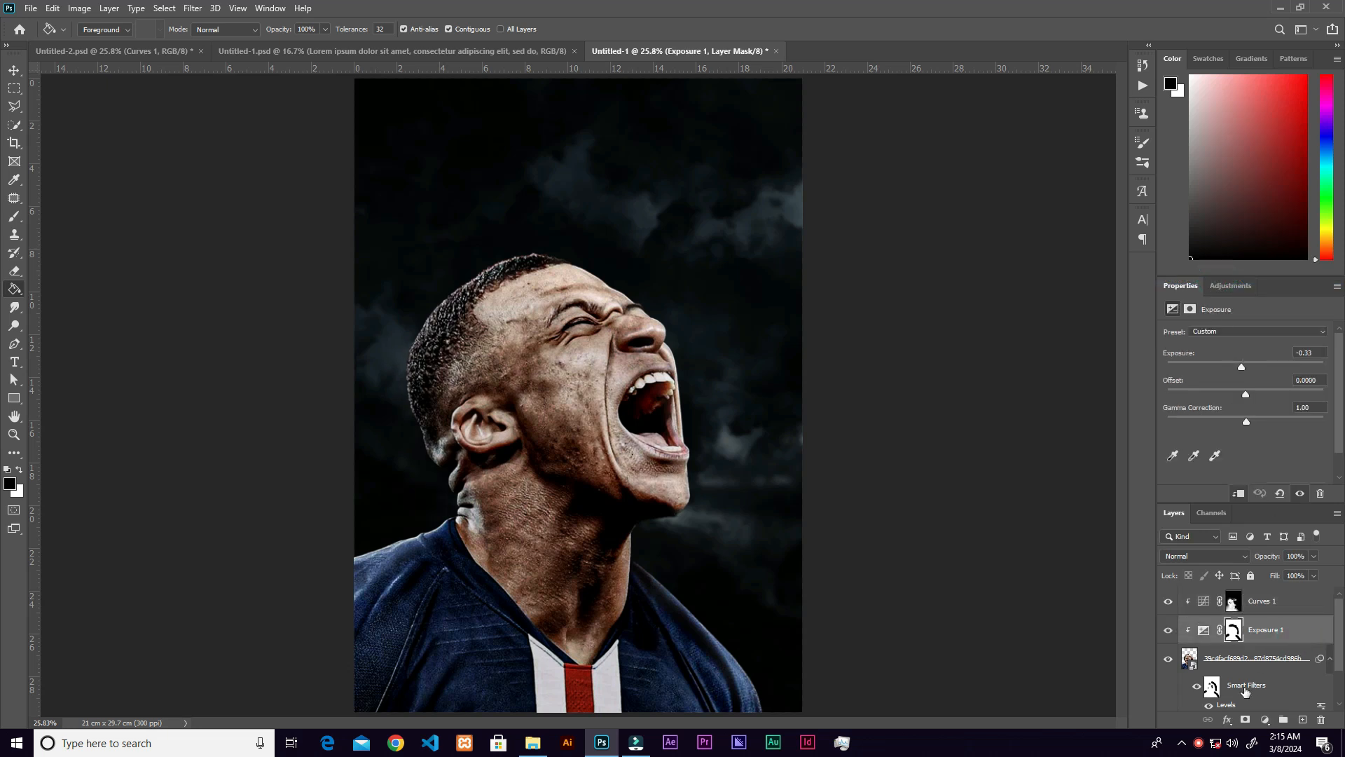
left_click(1261, 721)
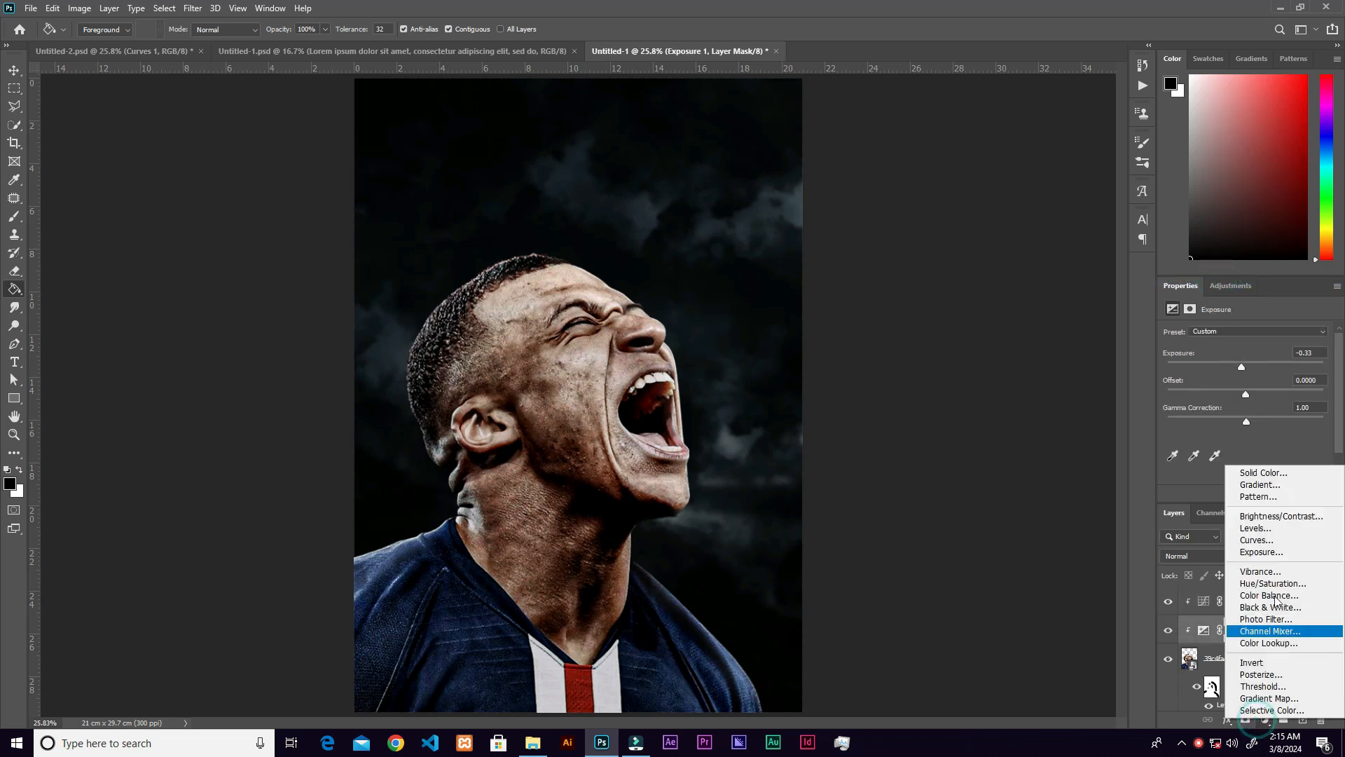
left_click(1271, 545)
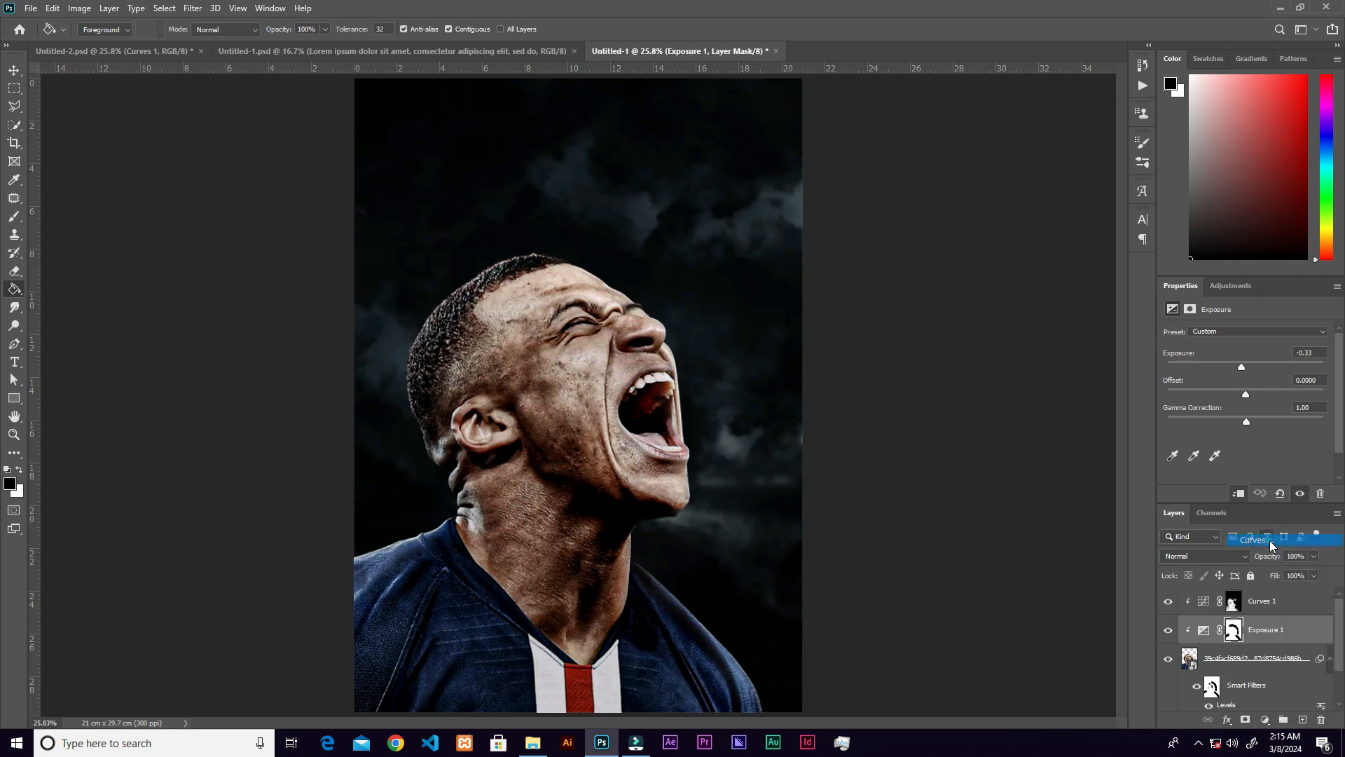
Raise the Blue channel midtones of the new Curves adjustment with a point at input 113.
left_click(1253, 351)
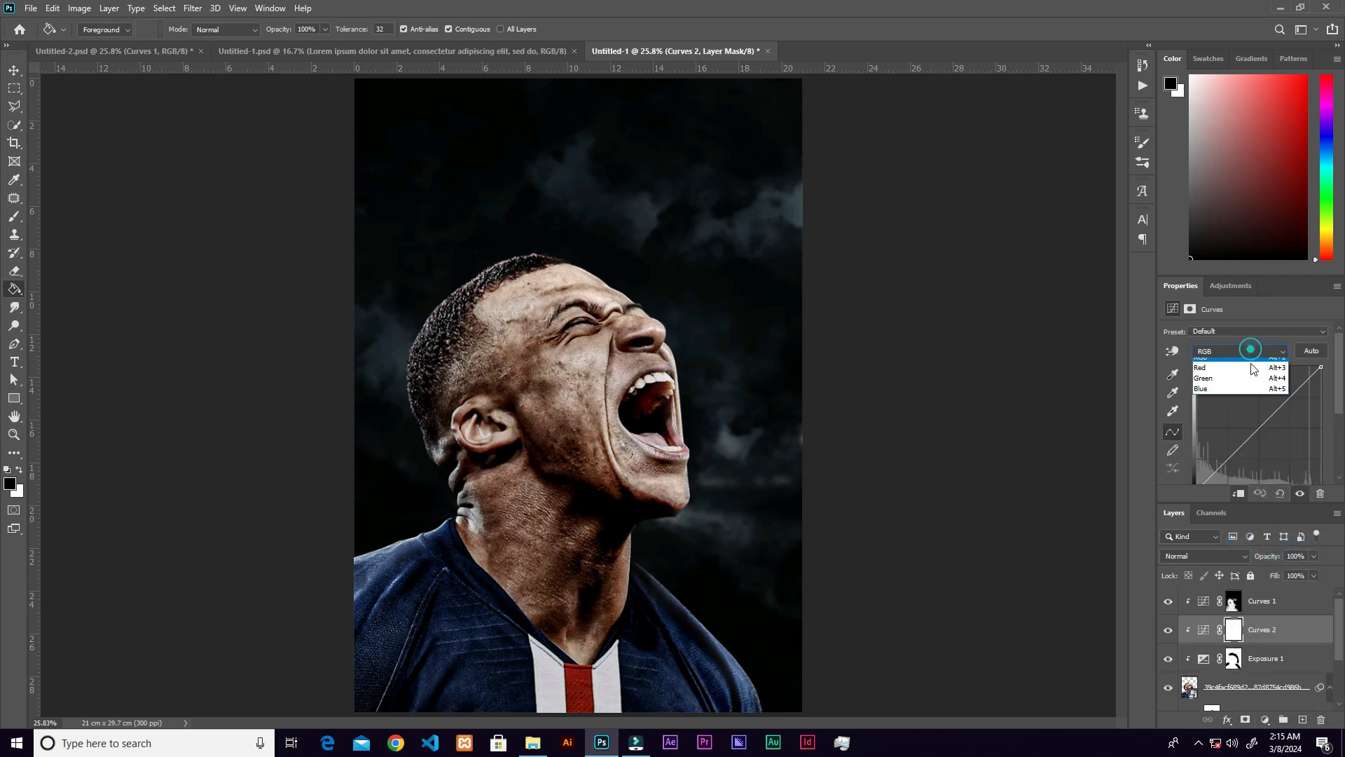
left_click(1238, 393)
left_click_drag(1334, 403, 1336, 429)
left_click_drag(1260, 385, 1254, 373)
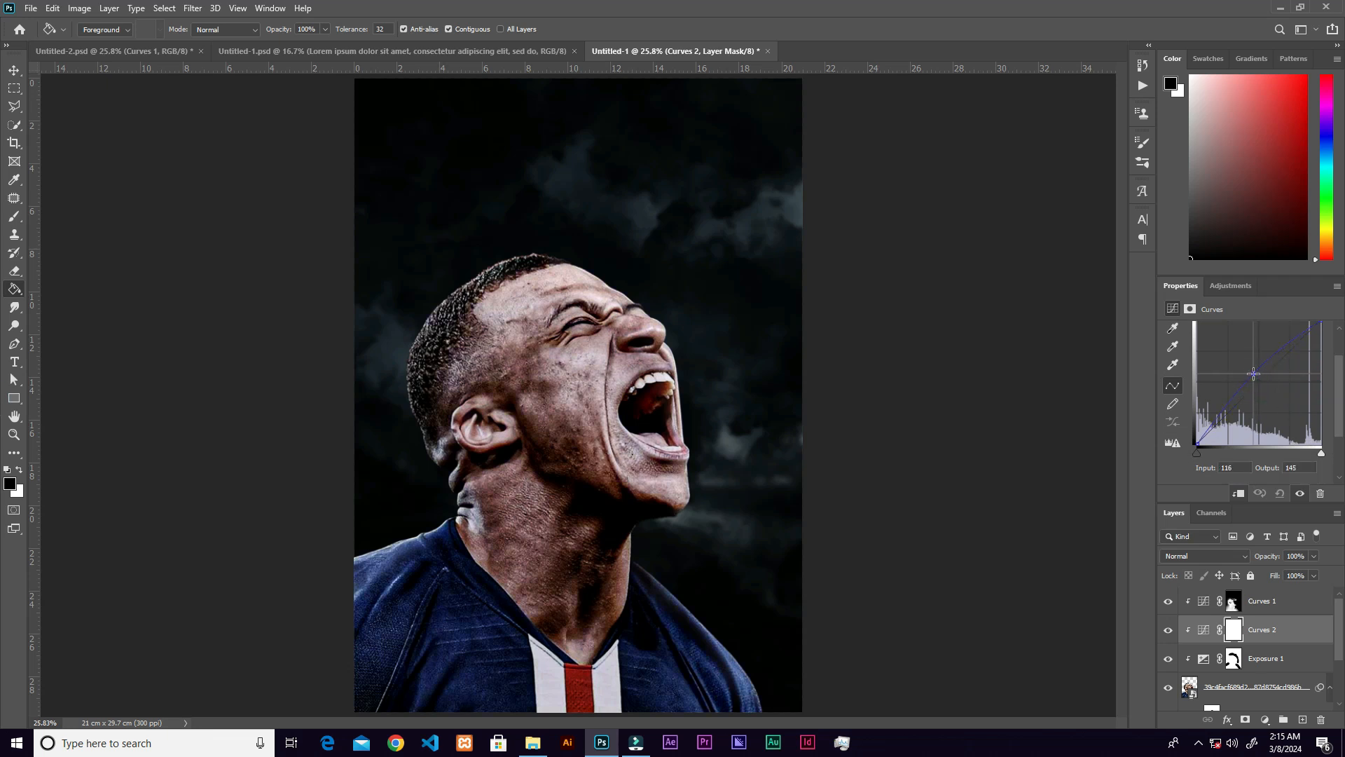
type("113")
key("Tab")
type("14")
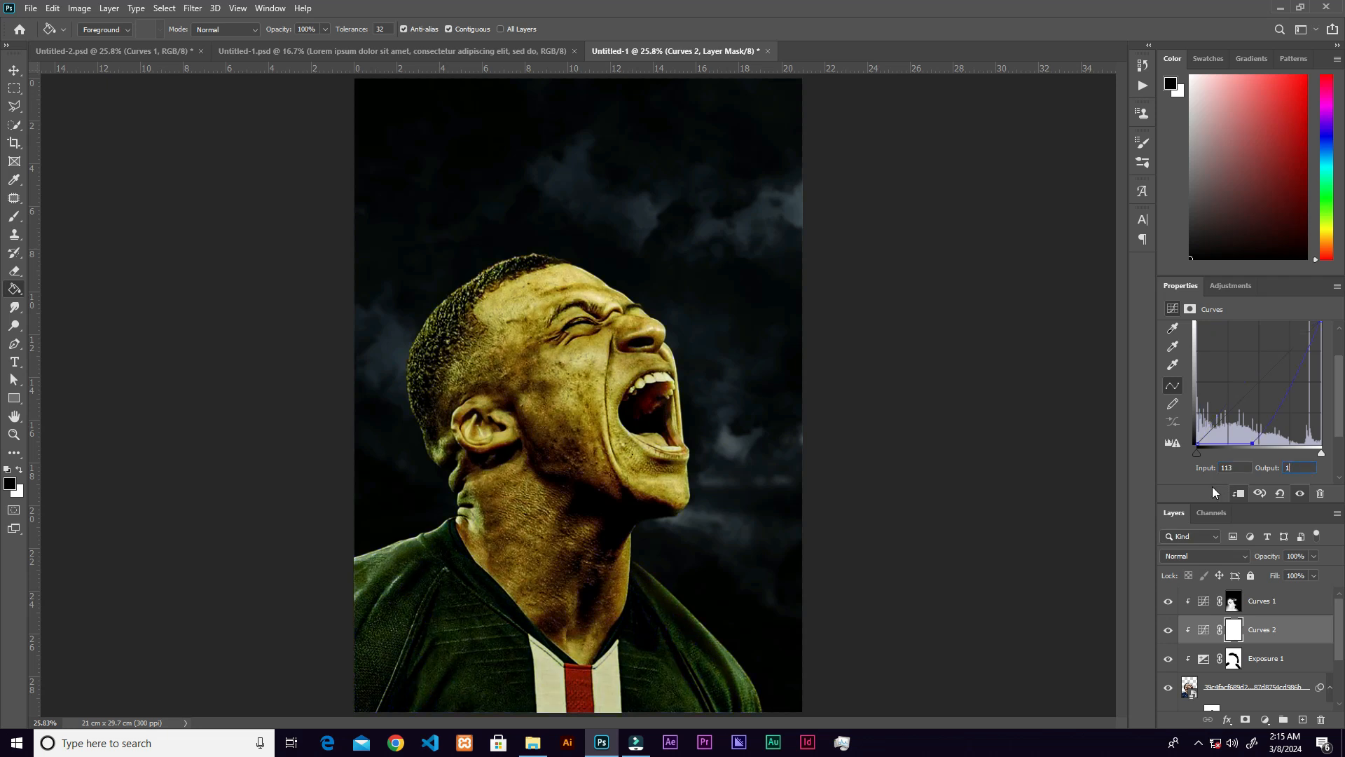
key("Return")
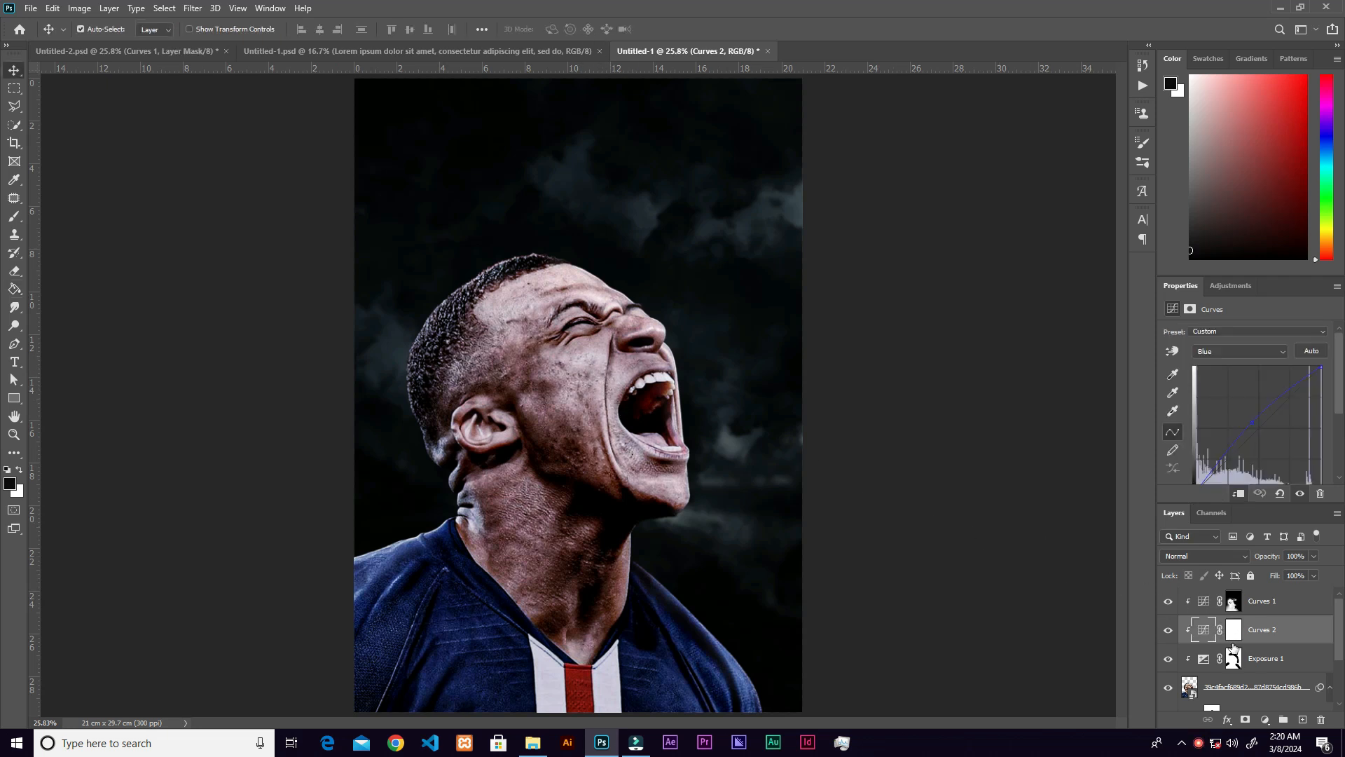
Edit the player's Levels smart filter and lower its white output level to 236.
scroll(1247, 651, "down", 2)
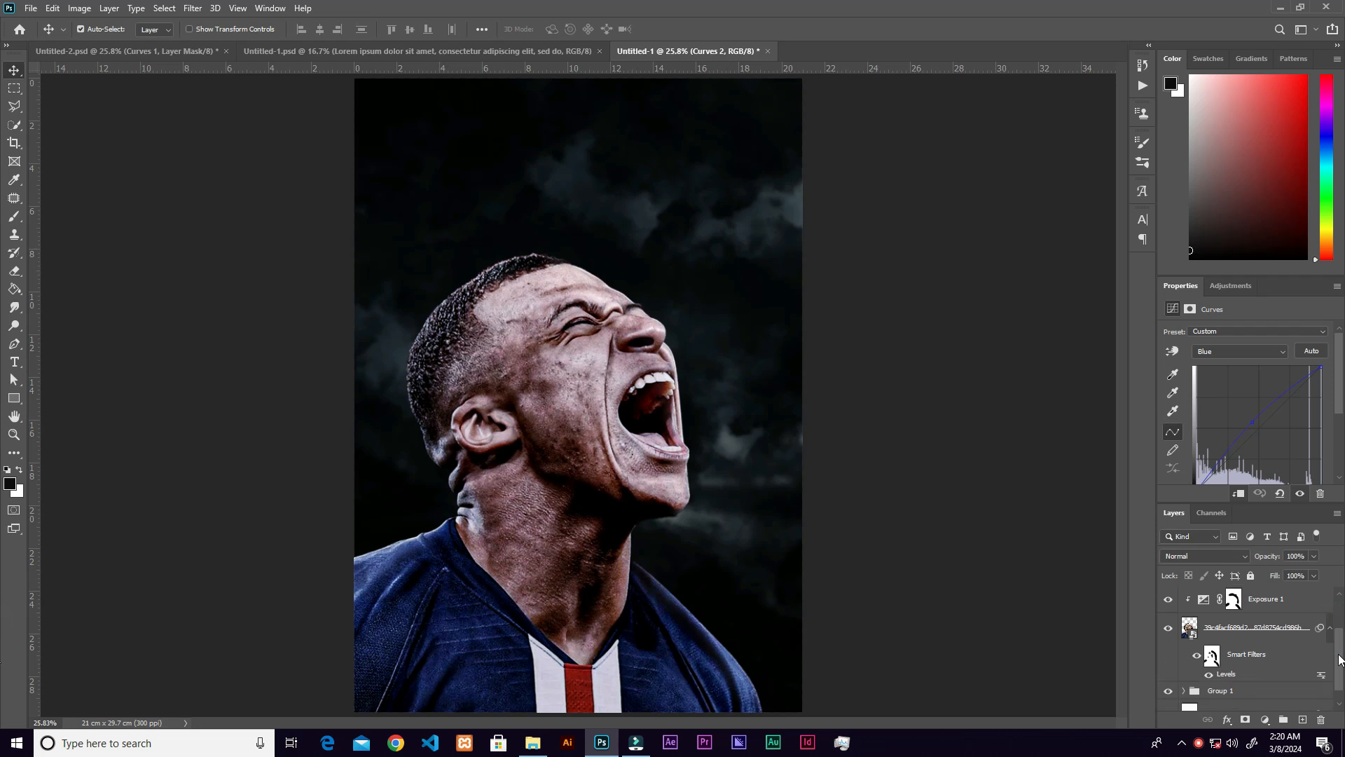
double_click(1227, 674)
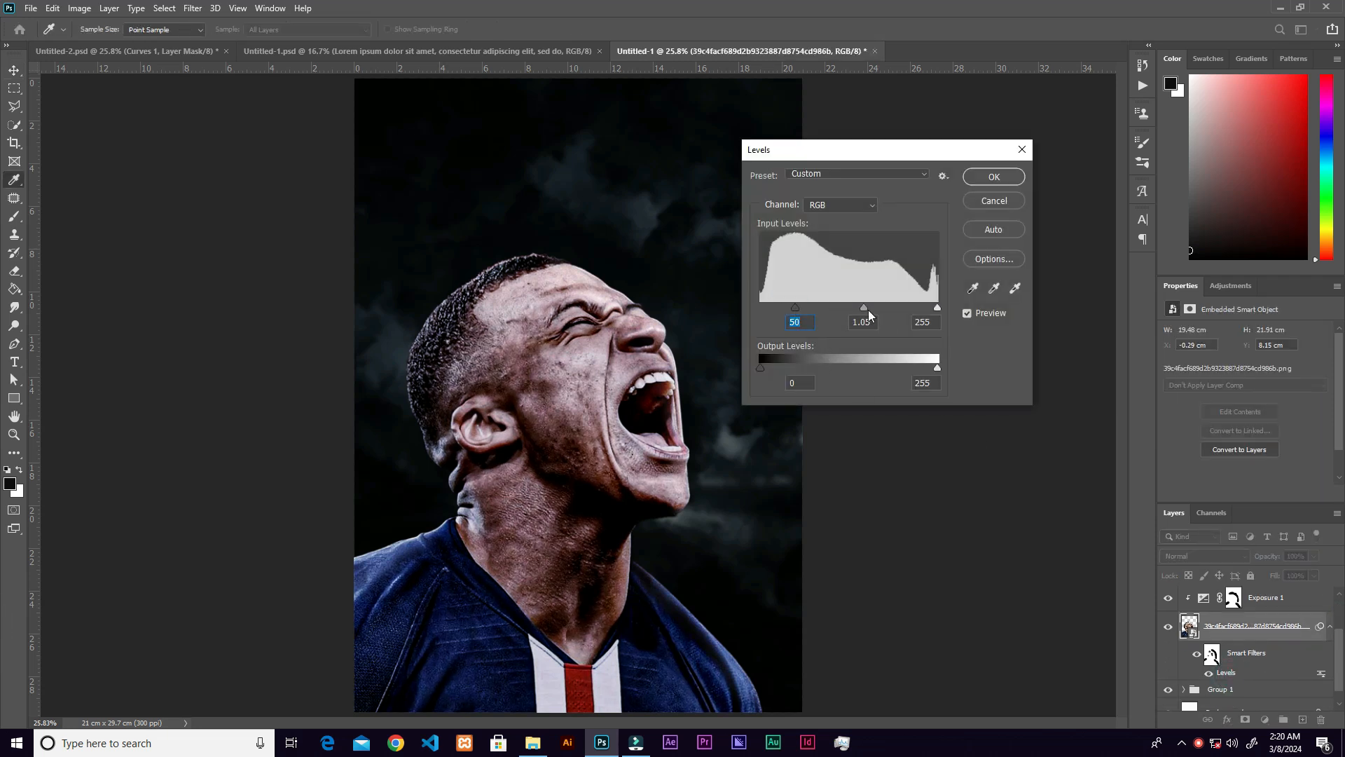
left_click_drag(763, 367, 759, 367)
left_click_drag(924, 368, 929, 369)
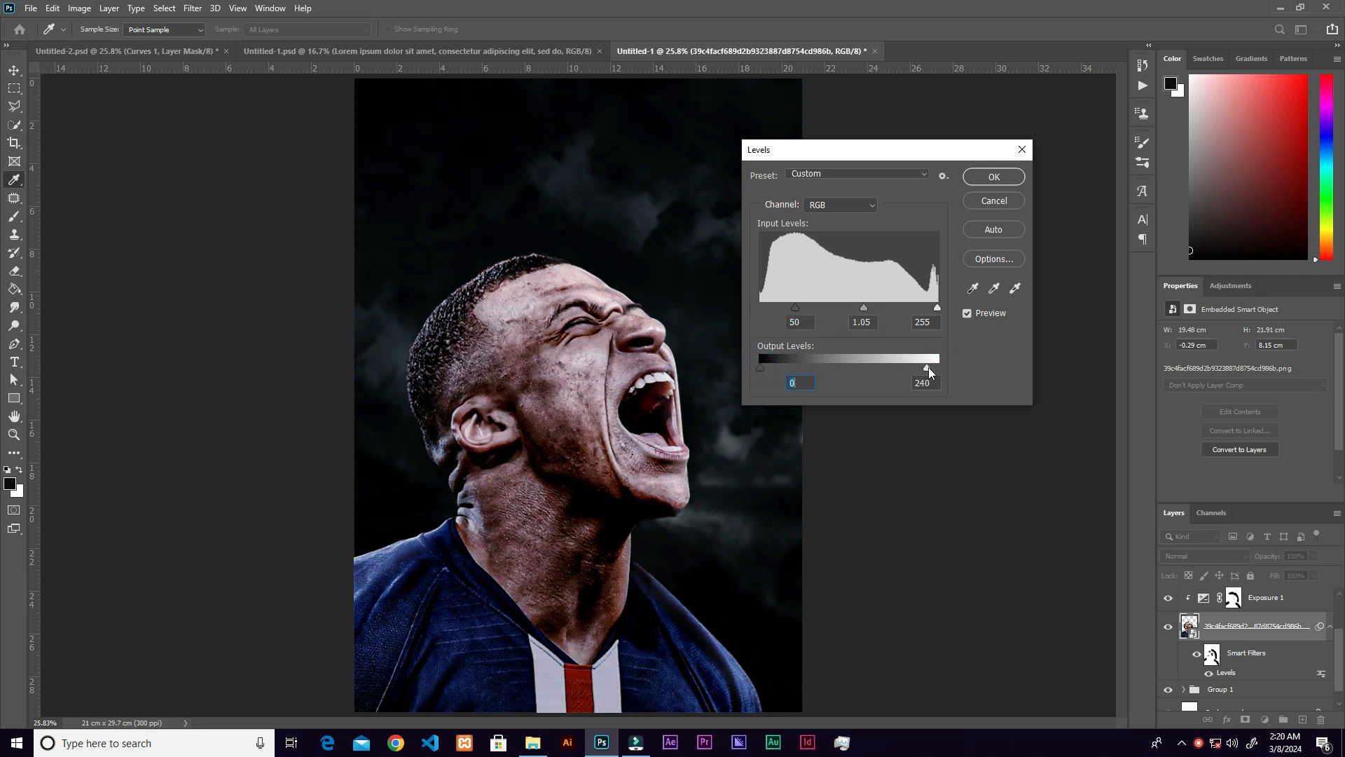
left_click(923, 367)
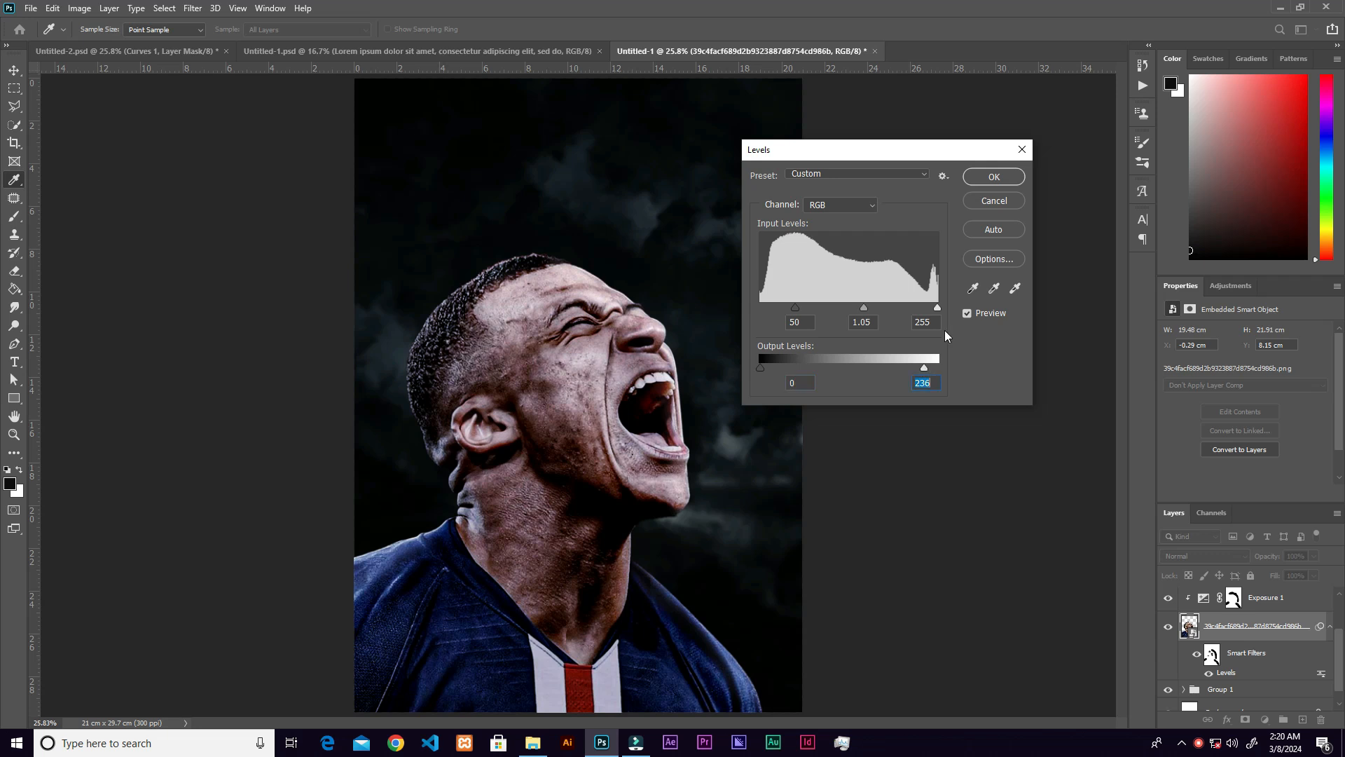
left_click(994, 177)
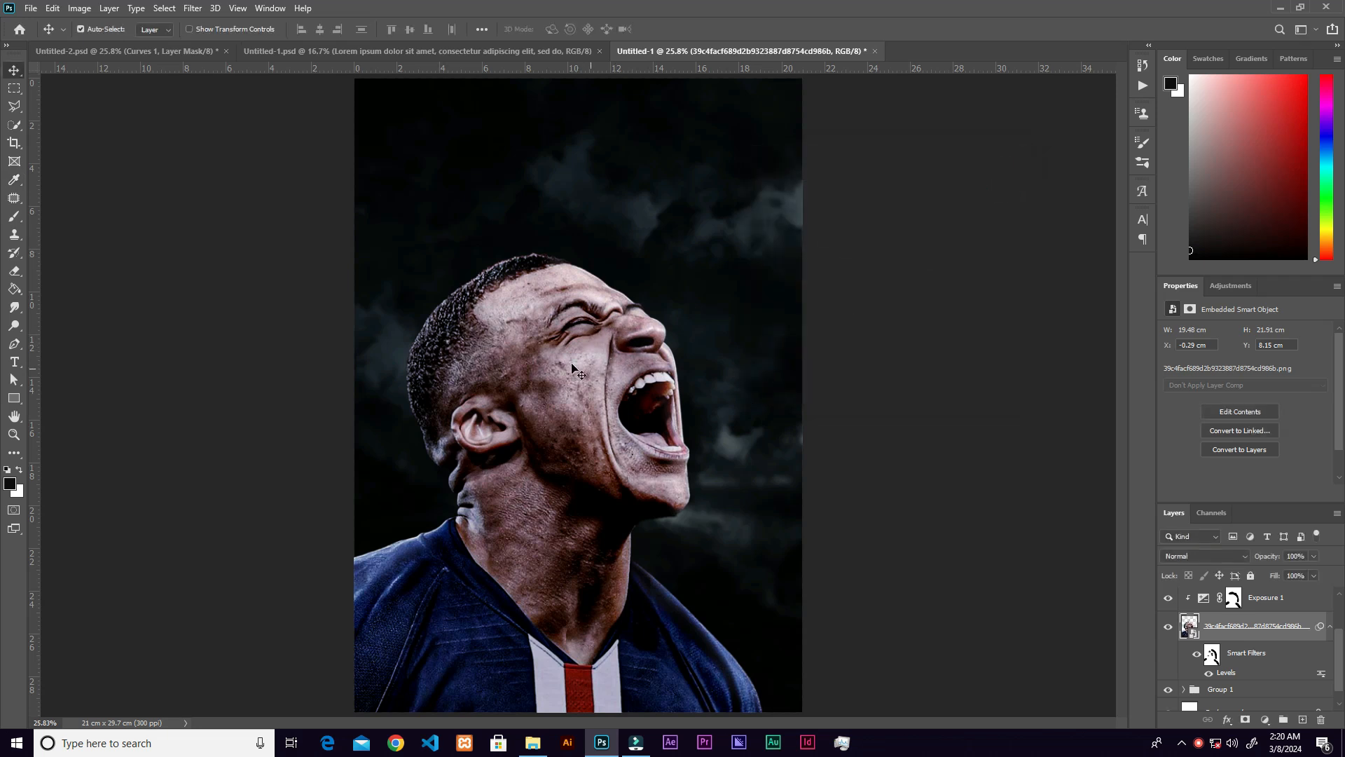
Paint white on the Levels filter mask with a 500 px brush at 42% flow over the cheek, jaw and forehead.
left_click(1211, 655)
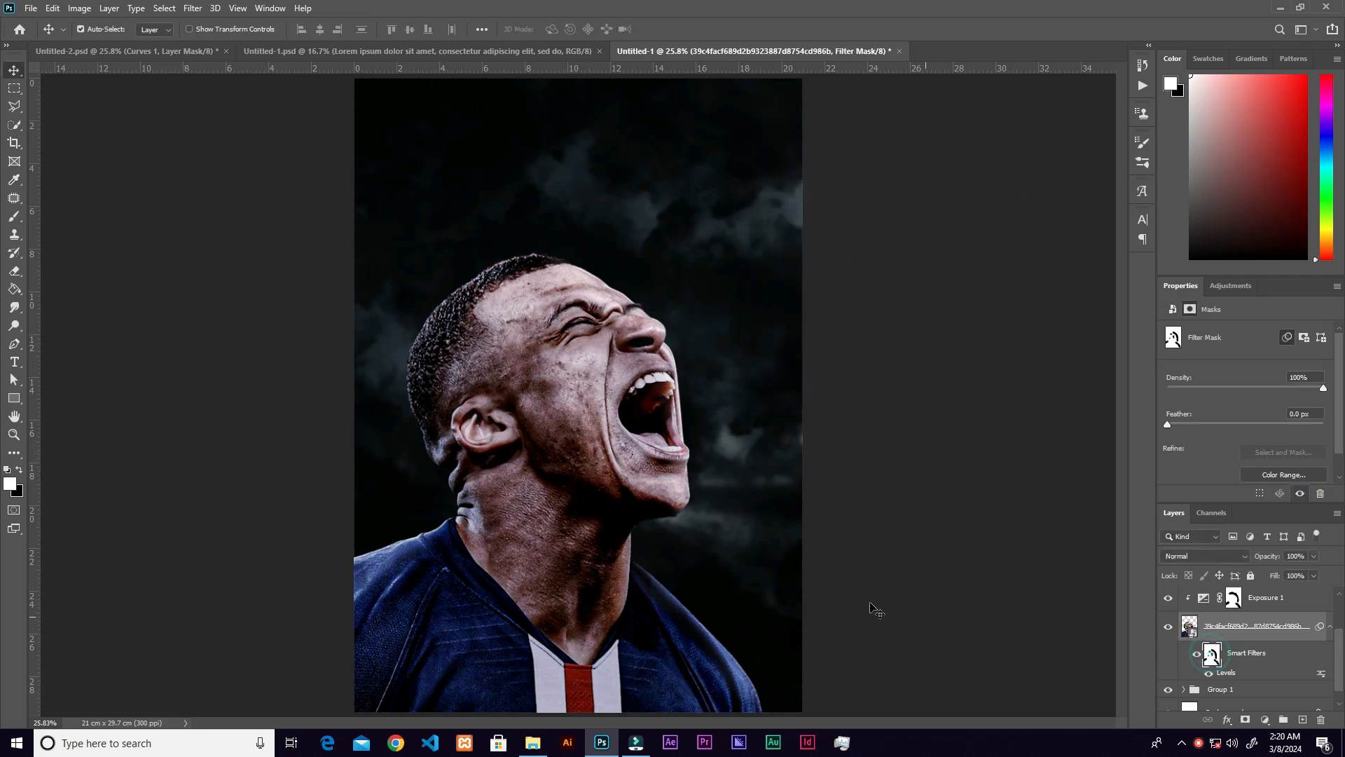
key("b")
key("bracketright")
key("bracketright")
left_click(583, 371)
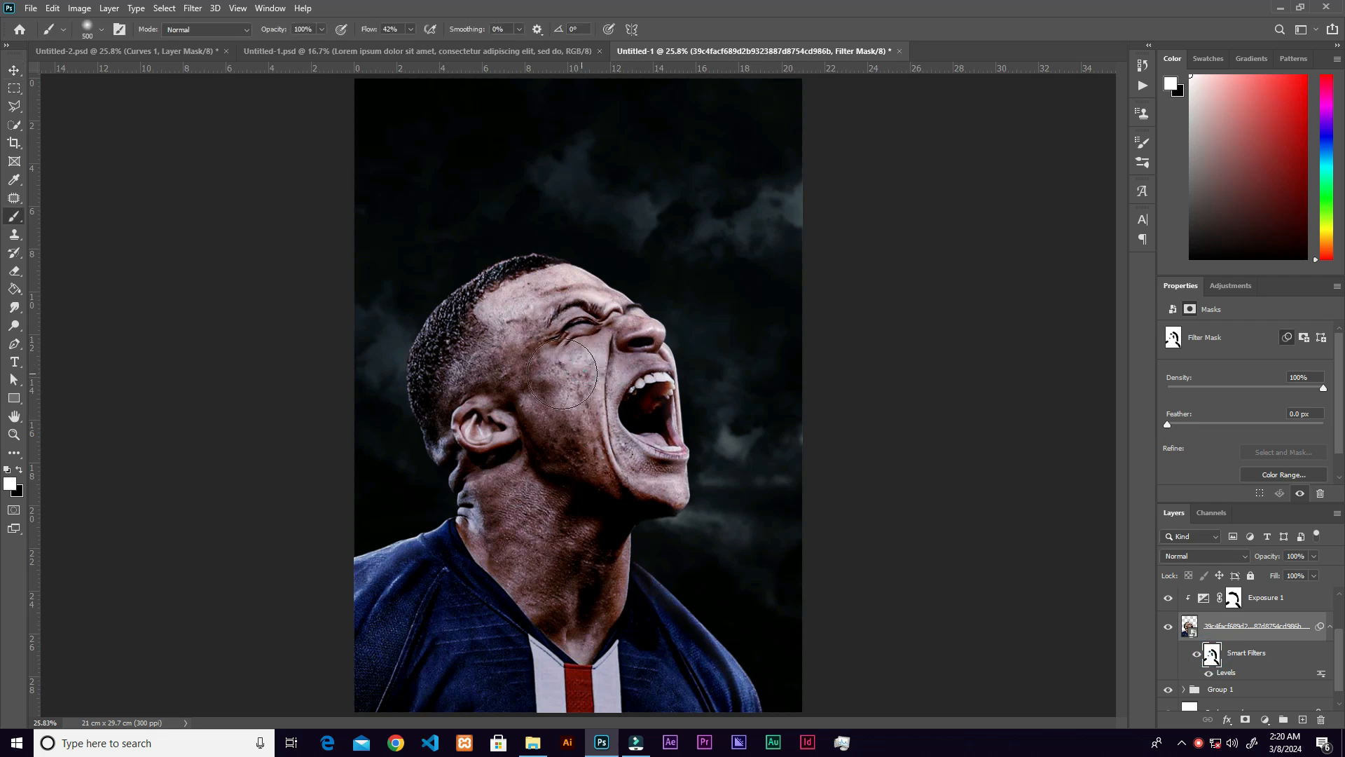
left_click(591, 425)
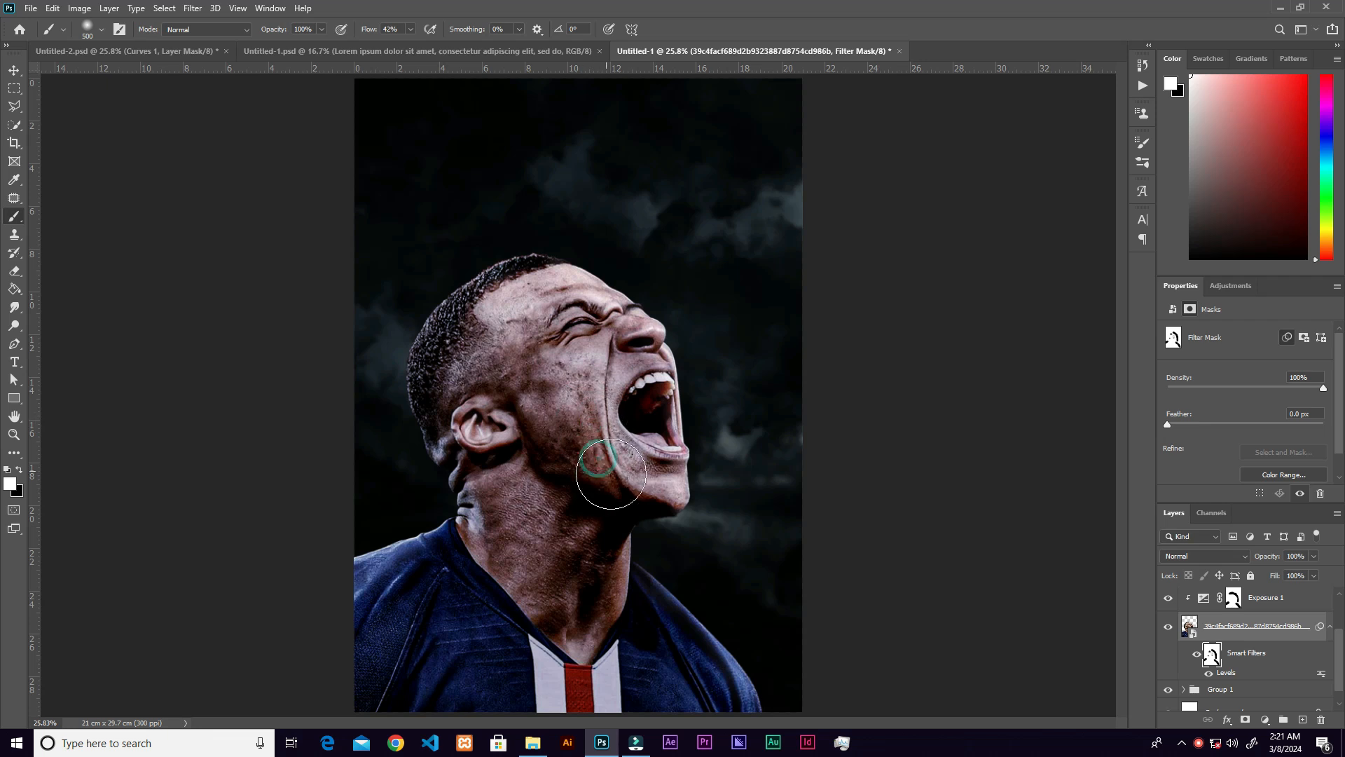
left_click(513, 309)
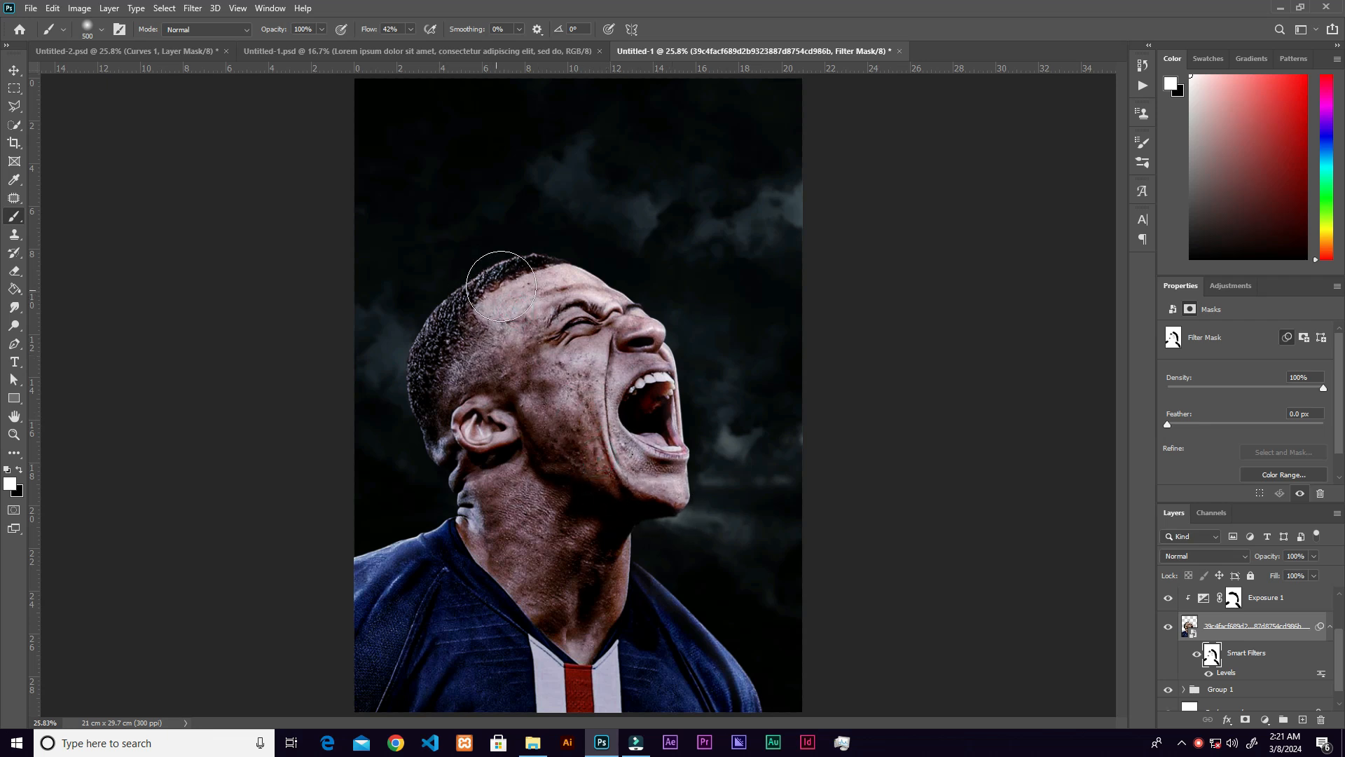
key("bracketleft")
key("bracketleft")
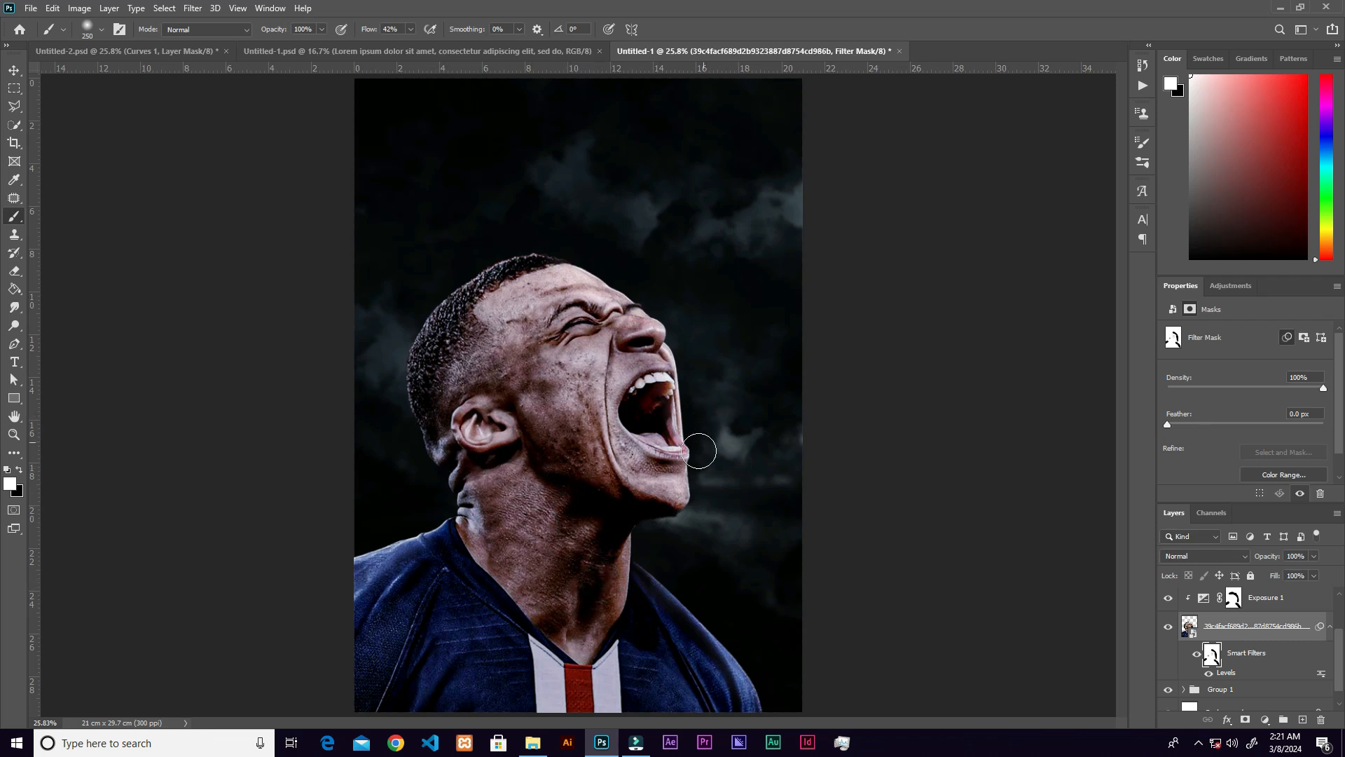
key("v")
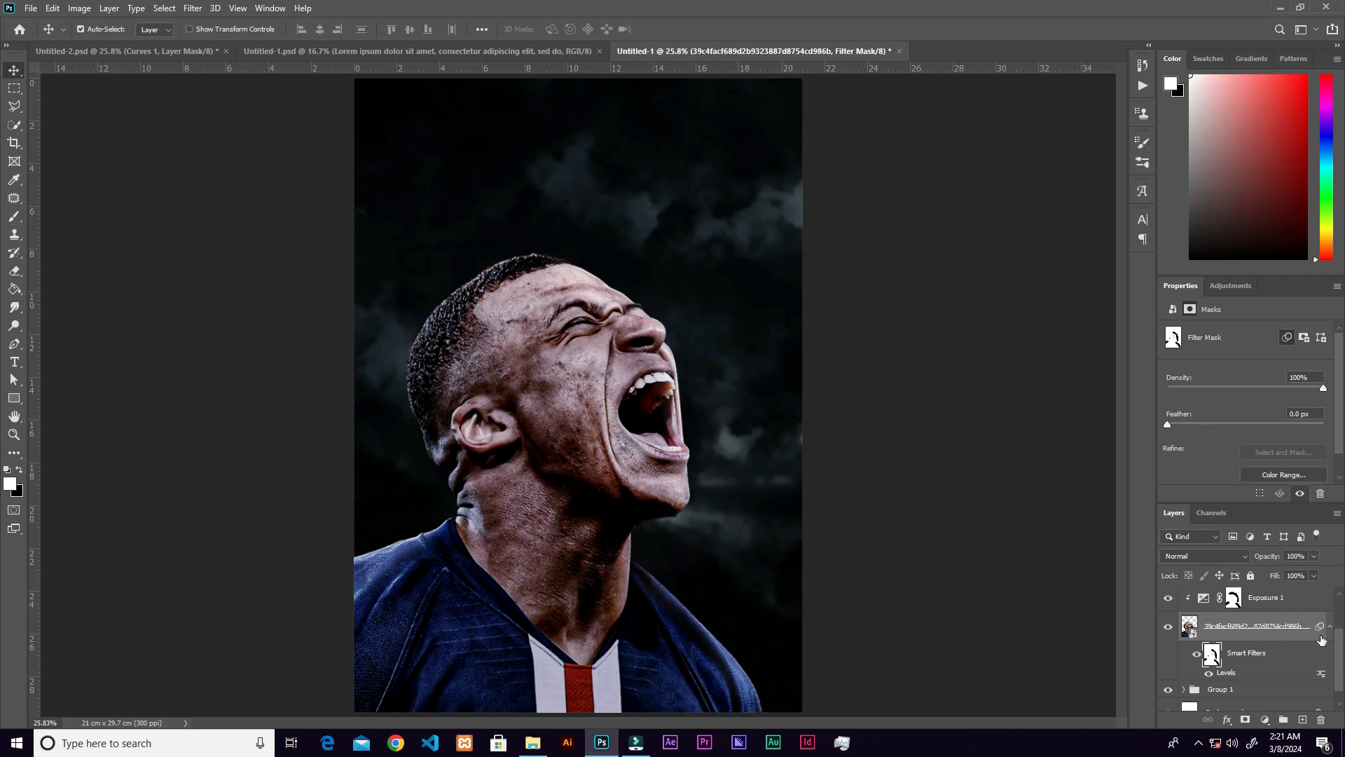
Group the player layer together with its Exposure and two Curves adjustment layers.
scroll(1340, 644, "up", 3)
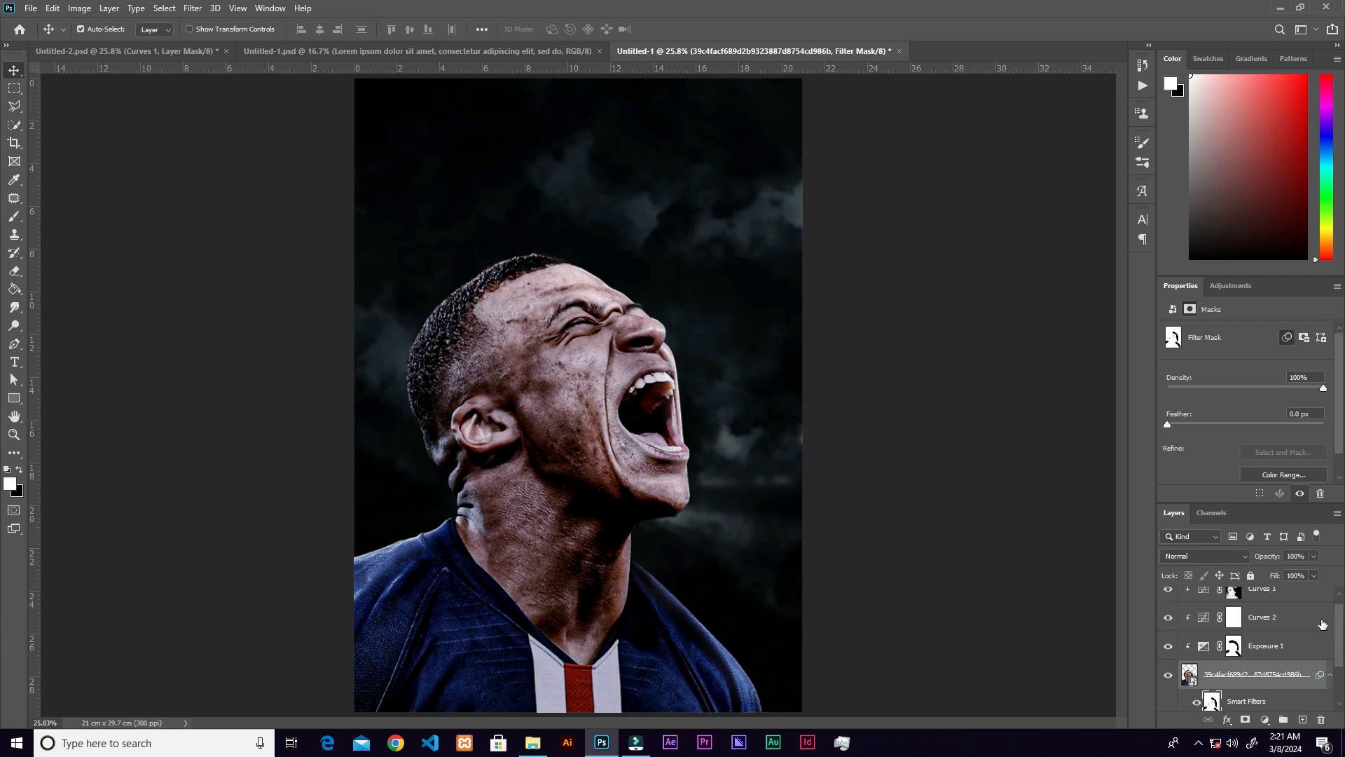
left_click(1282, 589)
left_click_drag(1339, 613, 1340, 634)
scroll(1288, 638, "down", 2)
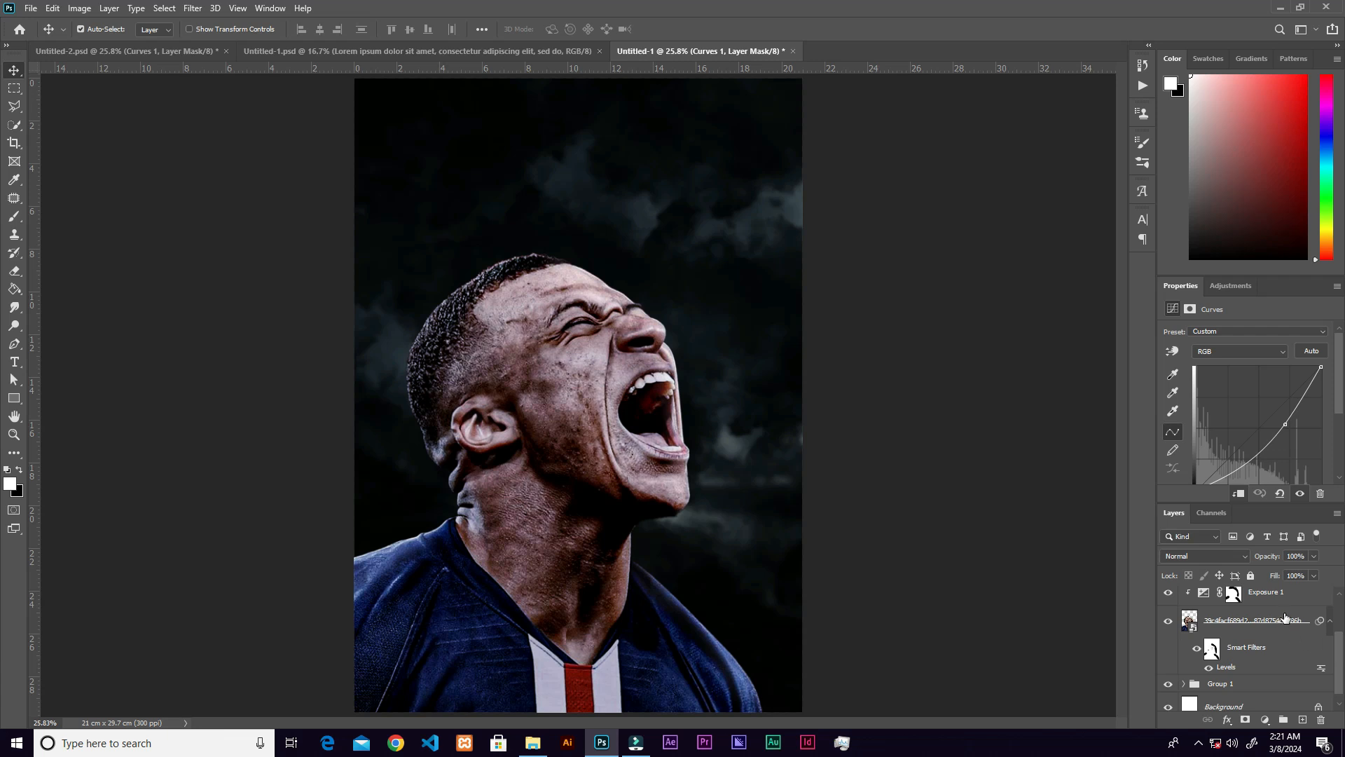
left_click(1286, 617, "shift")
left_click(1283, 722)
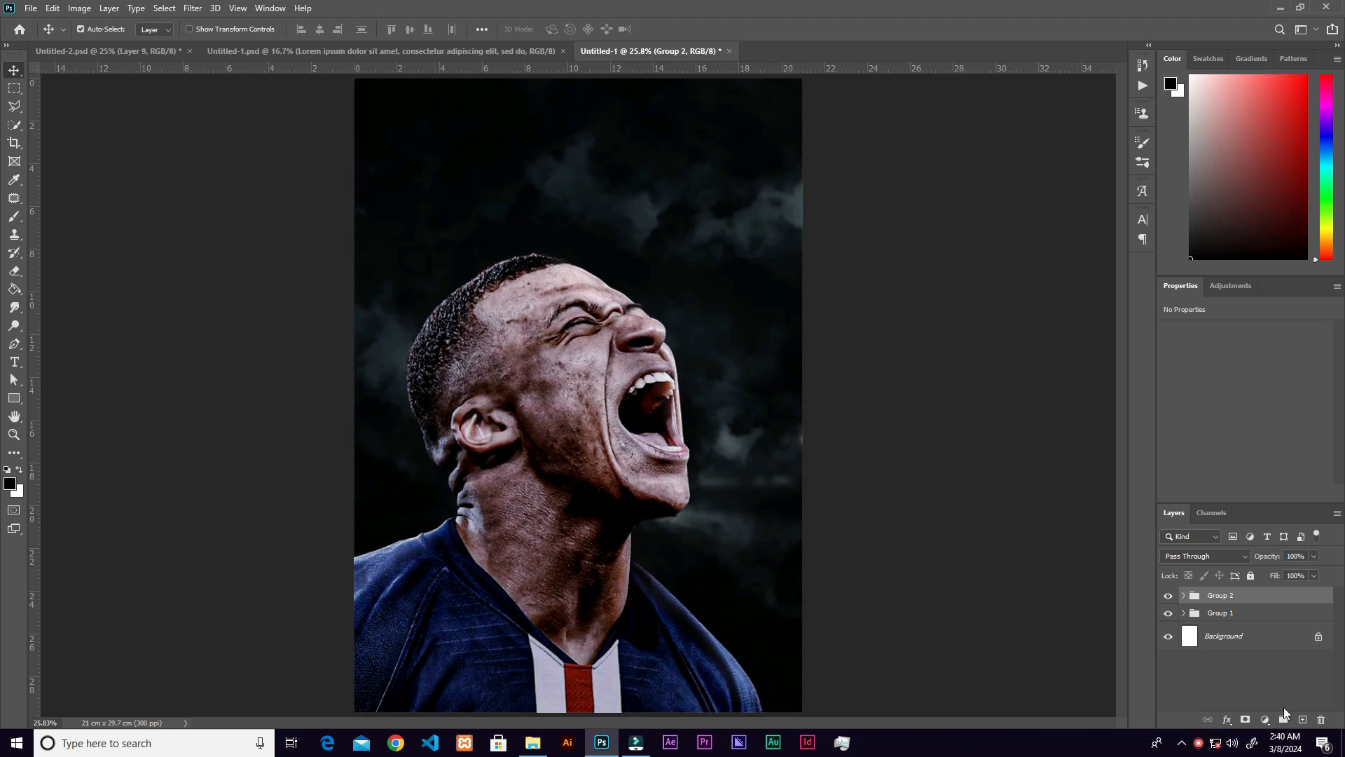
Add a new layer above the groups, fill it with black and convert it for smart filters.
left_click(1303, 720)
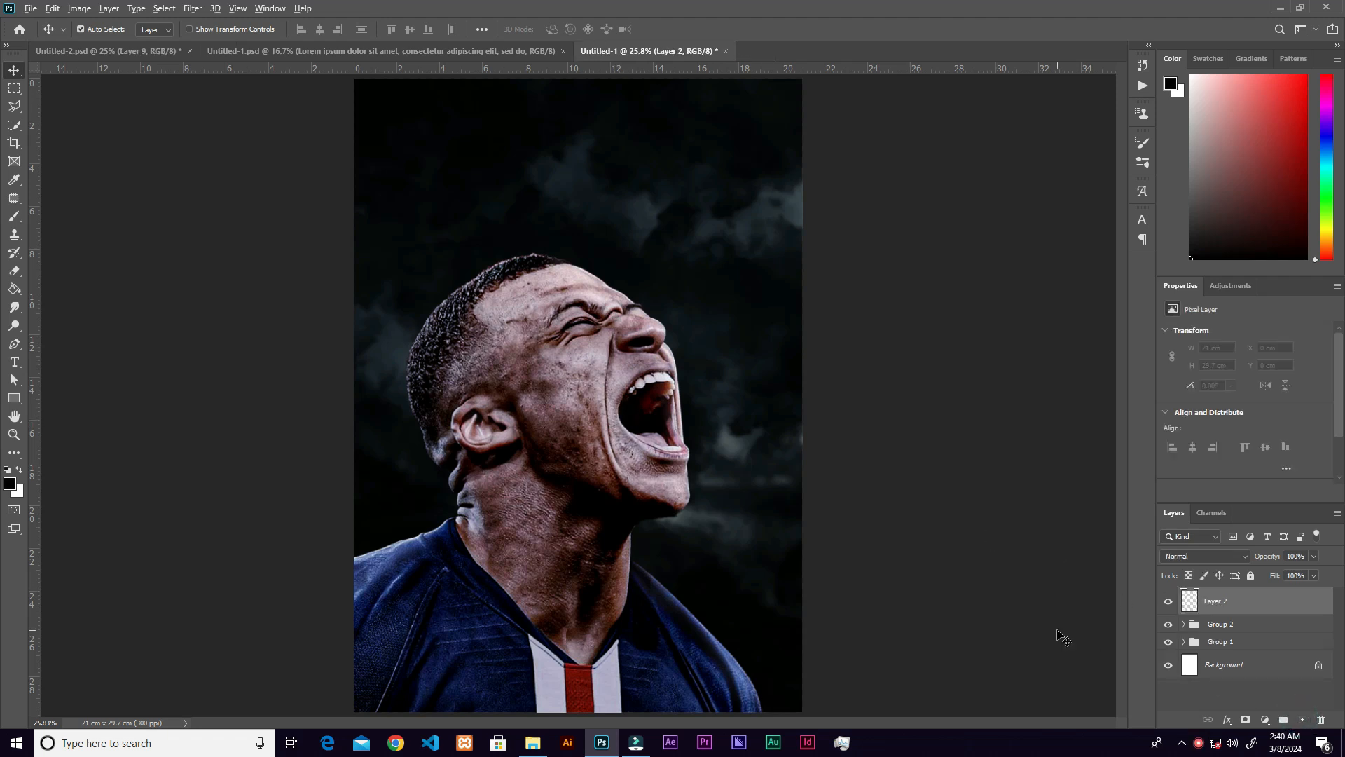
key("alt+BackSpace")
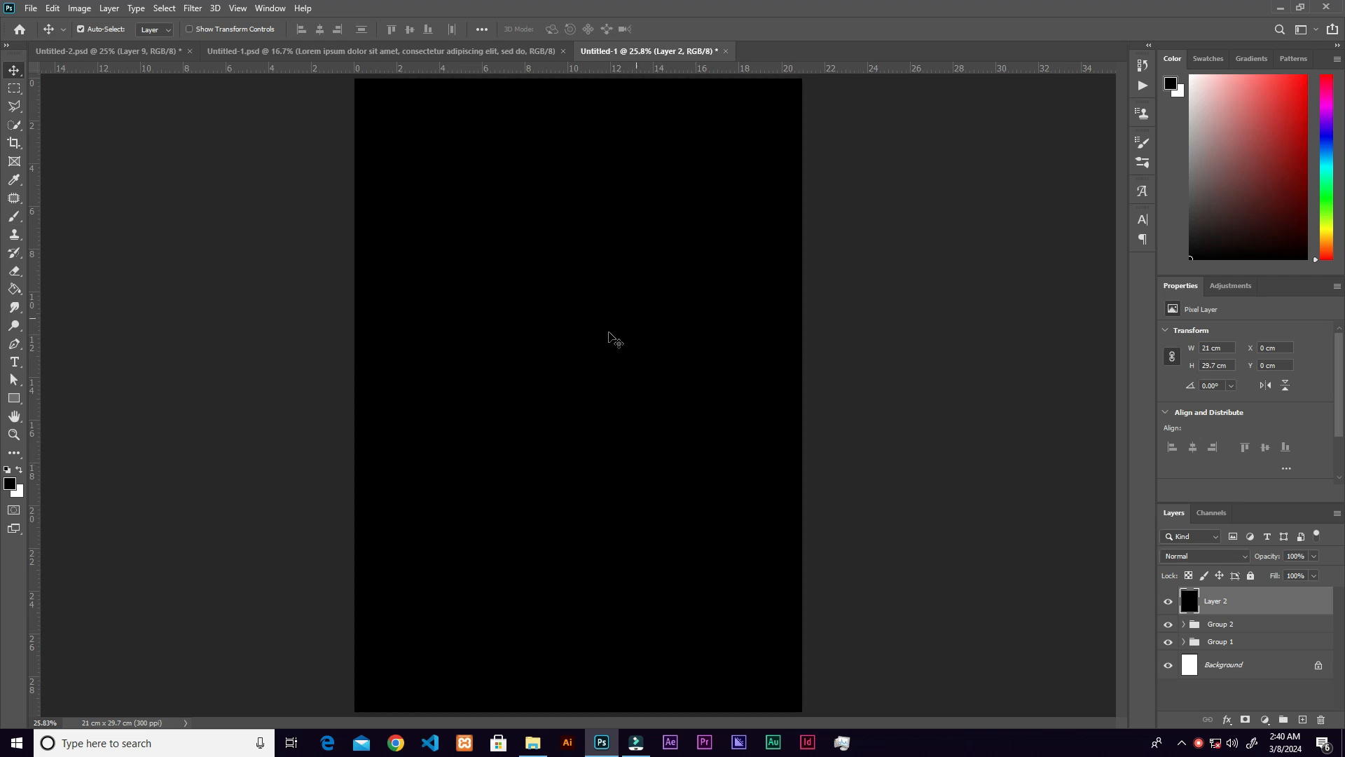
left_click(193, 8)
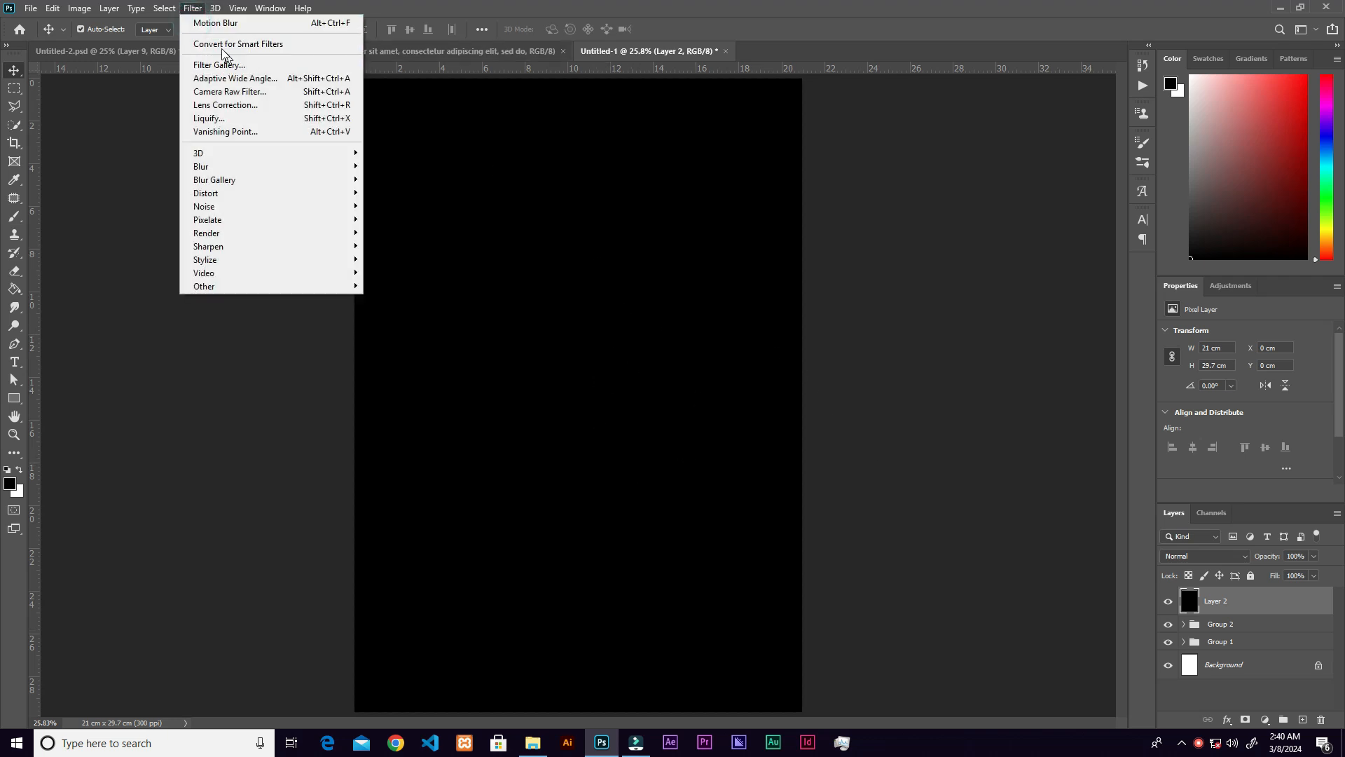
left_click(219, 44)
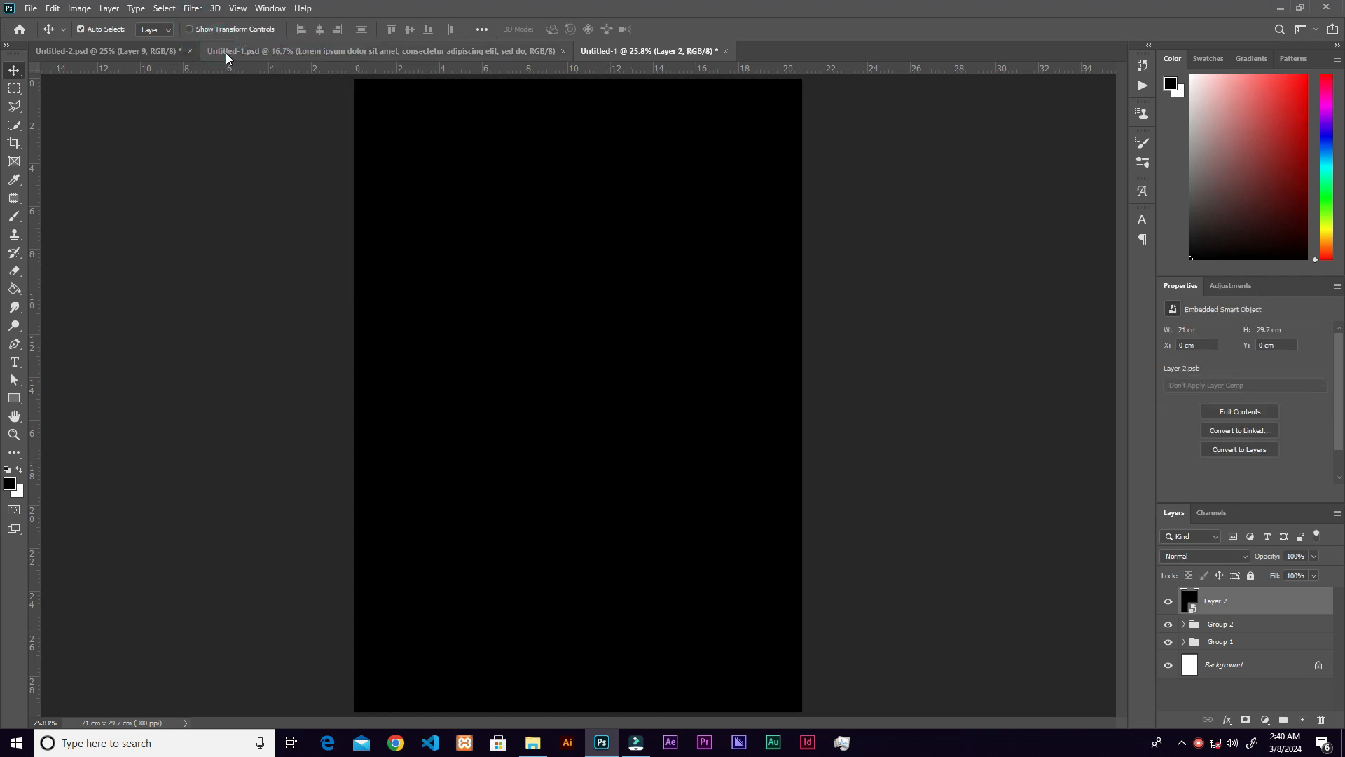
Apply an Add Noise smart filter to the black layer with a 100% amount, Gaussian distribution and monochromatic noise.
left_click(199, 12)
mouse_move(280, 206)
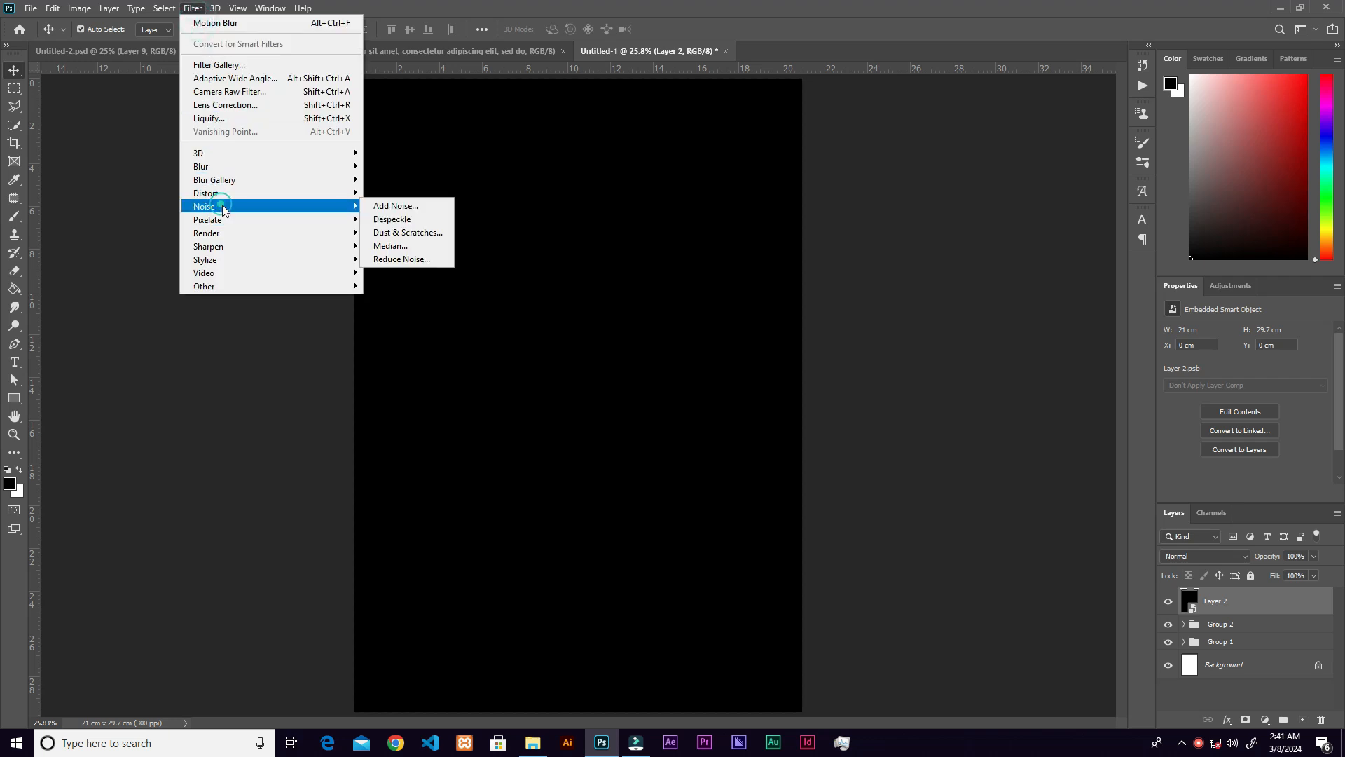
left_click(412, 207)
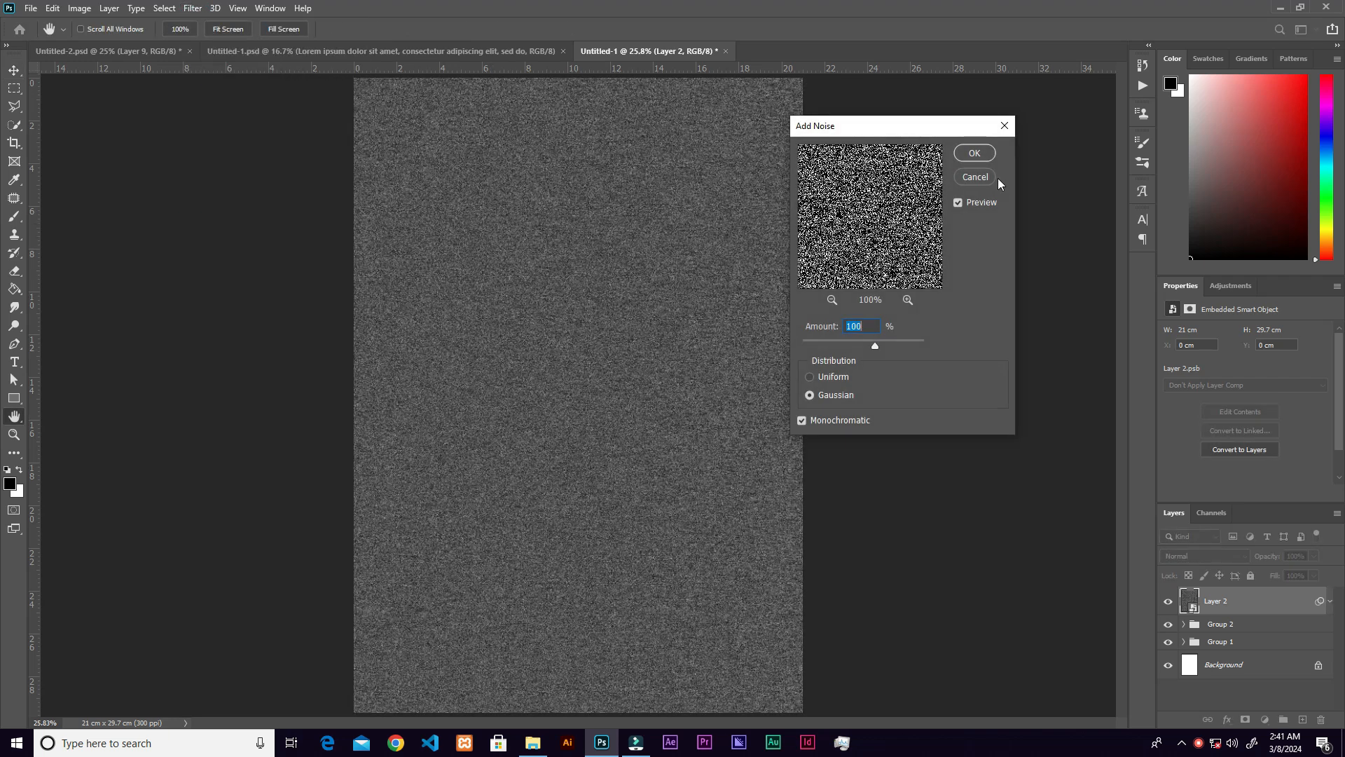
left_click(980, 154)
Add a Motion Blur smart filter to the noise layer with a 63° angle and 106 px distance.
left_click(192, 8)
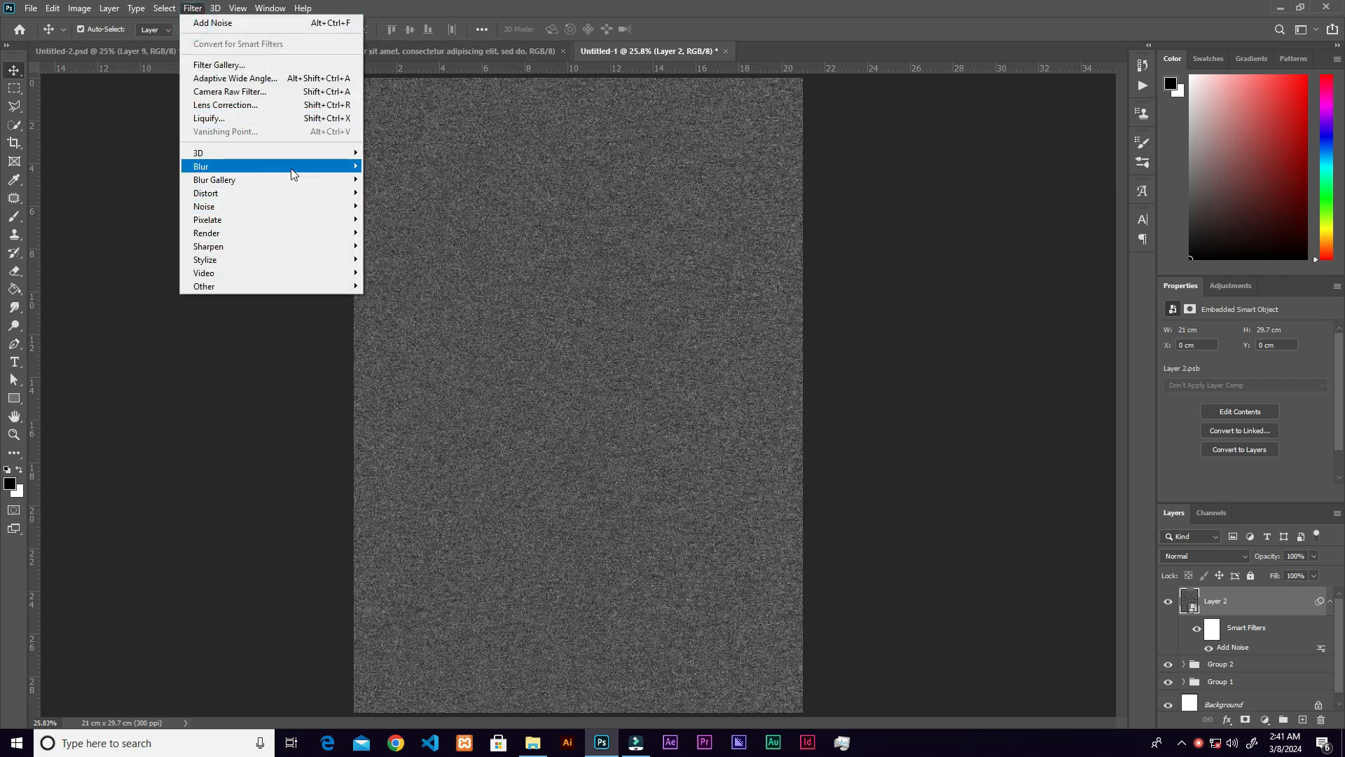
mouse_move(295, 168)
left_click(398, 246)
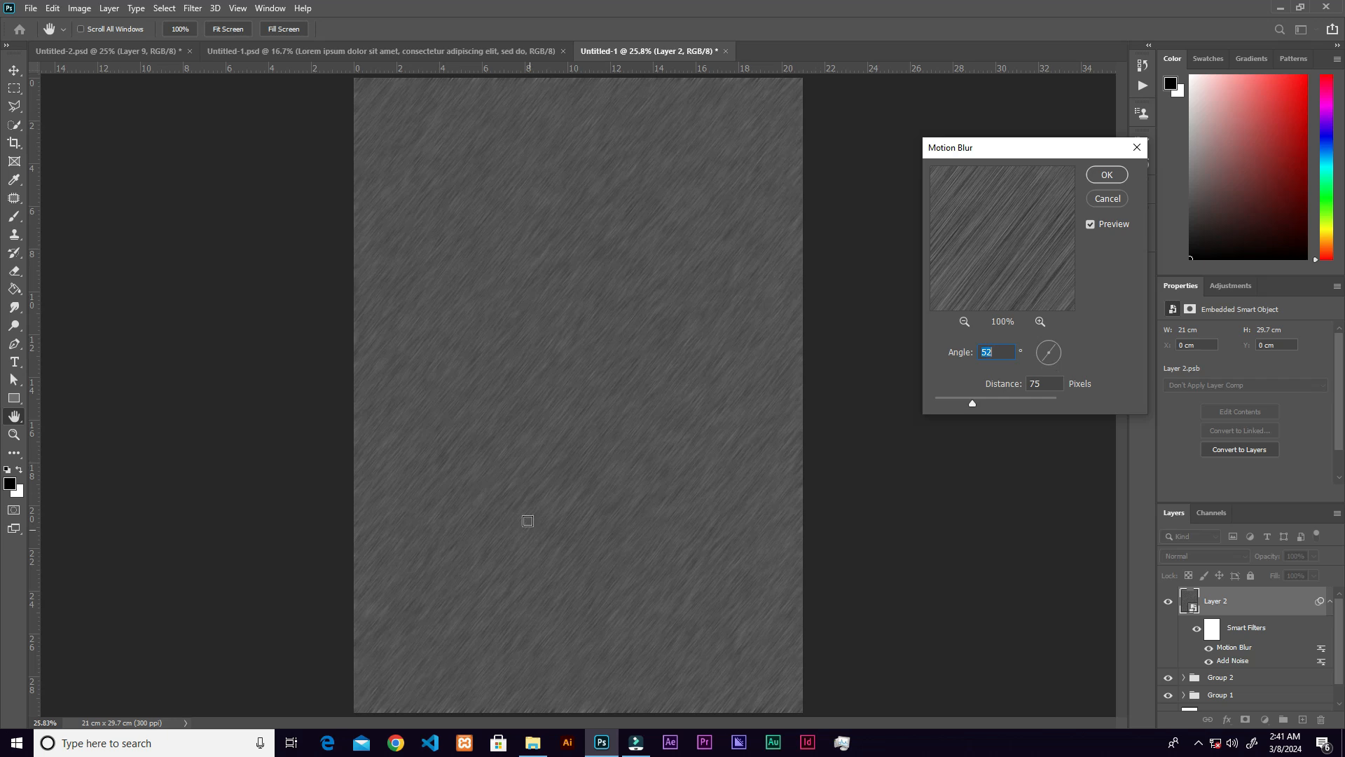
left_click_drag(1057, 354, 1064, 343)
left_click(1053, 343)
left_click_drag(972, 405, 979, 405)
key("Tab")
left_click(1107, 177)
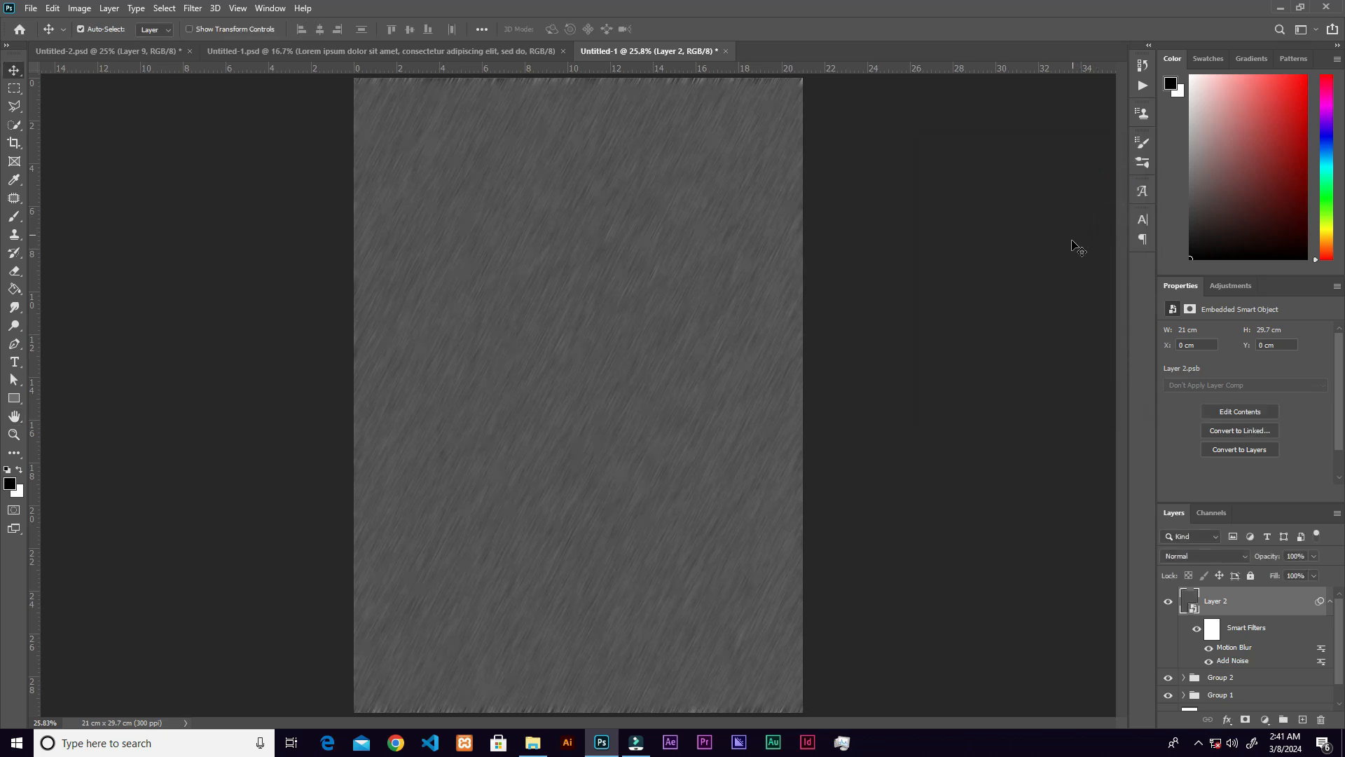
Set the noise layer's blend mode to Screen and add a Levels filter with black input 81 and midtone 0.88.
left_click(1189, 555)
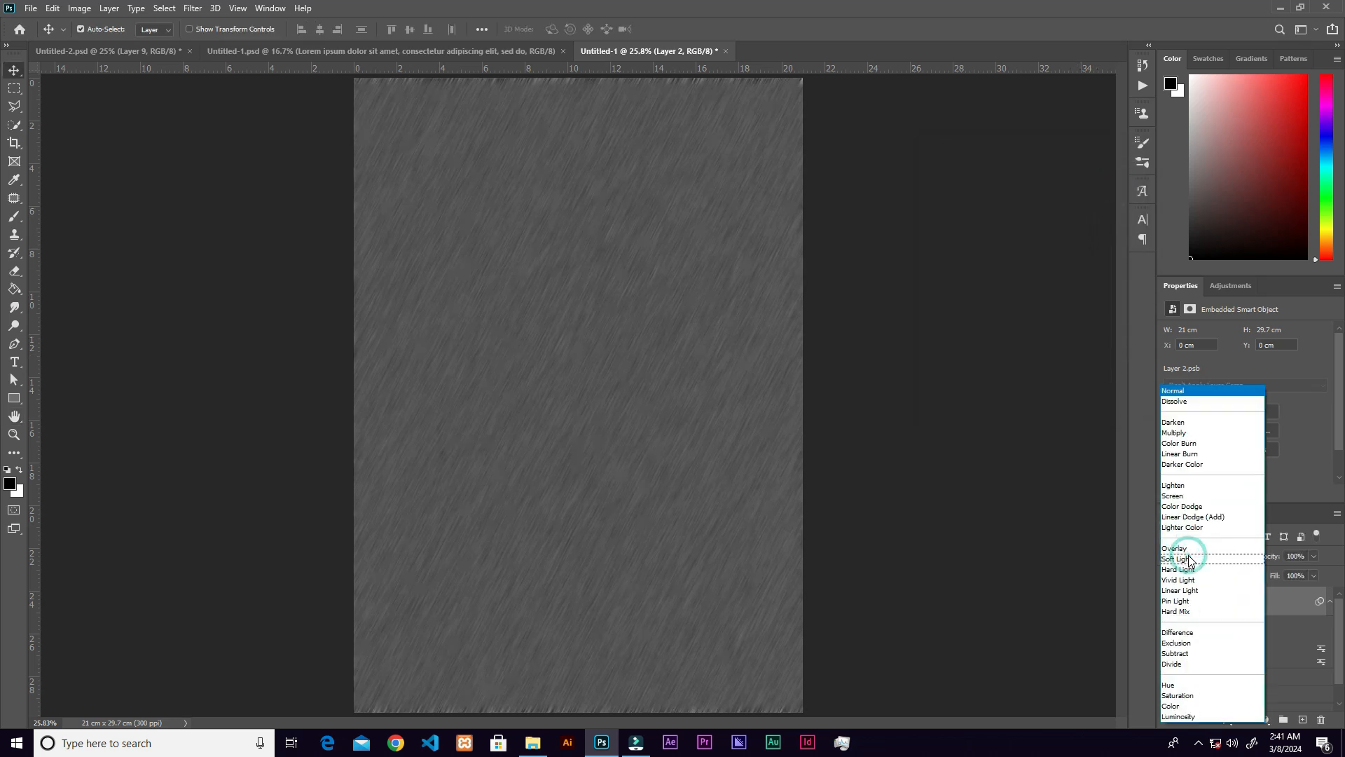
left_click(1189, 499)
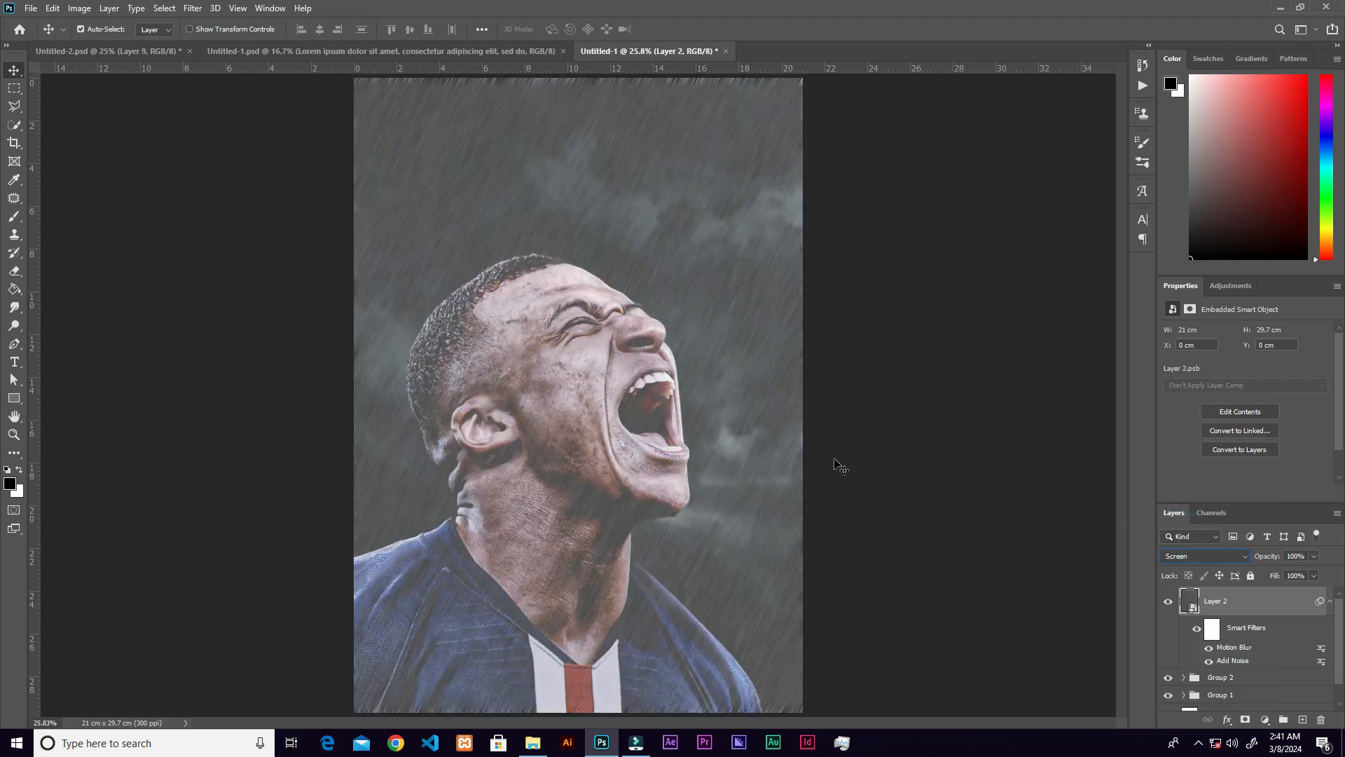
key("ctrl+l")
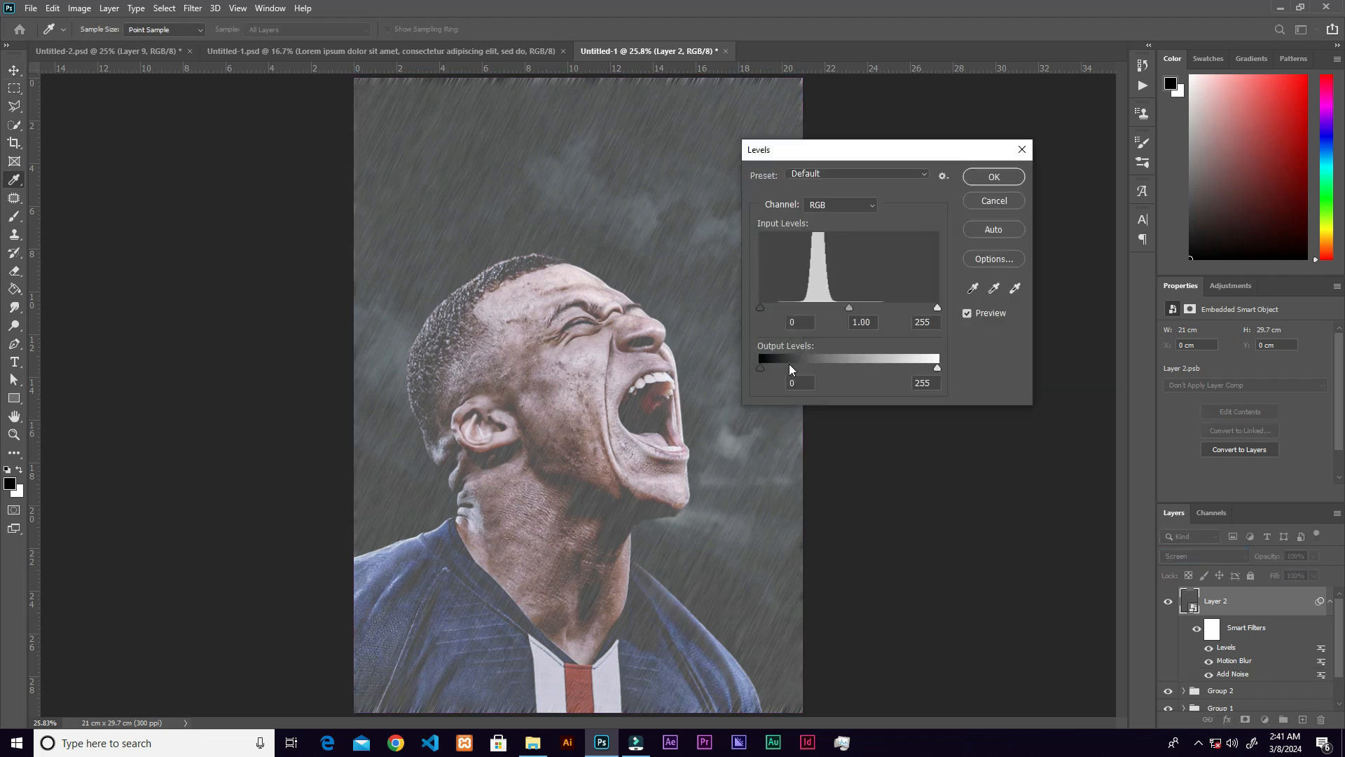
left_click_drag(763, 311, 818, 323)
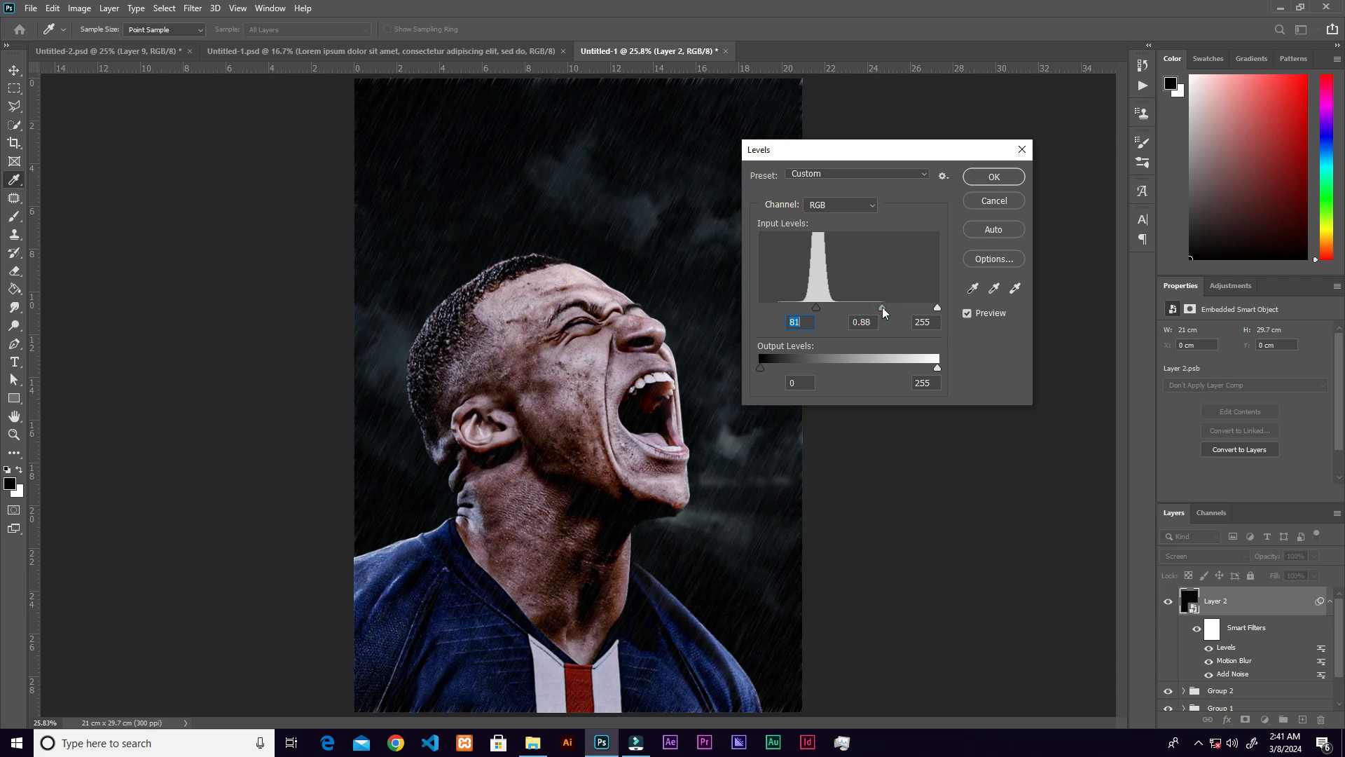
key("Tab")
left_click(993, 181)
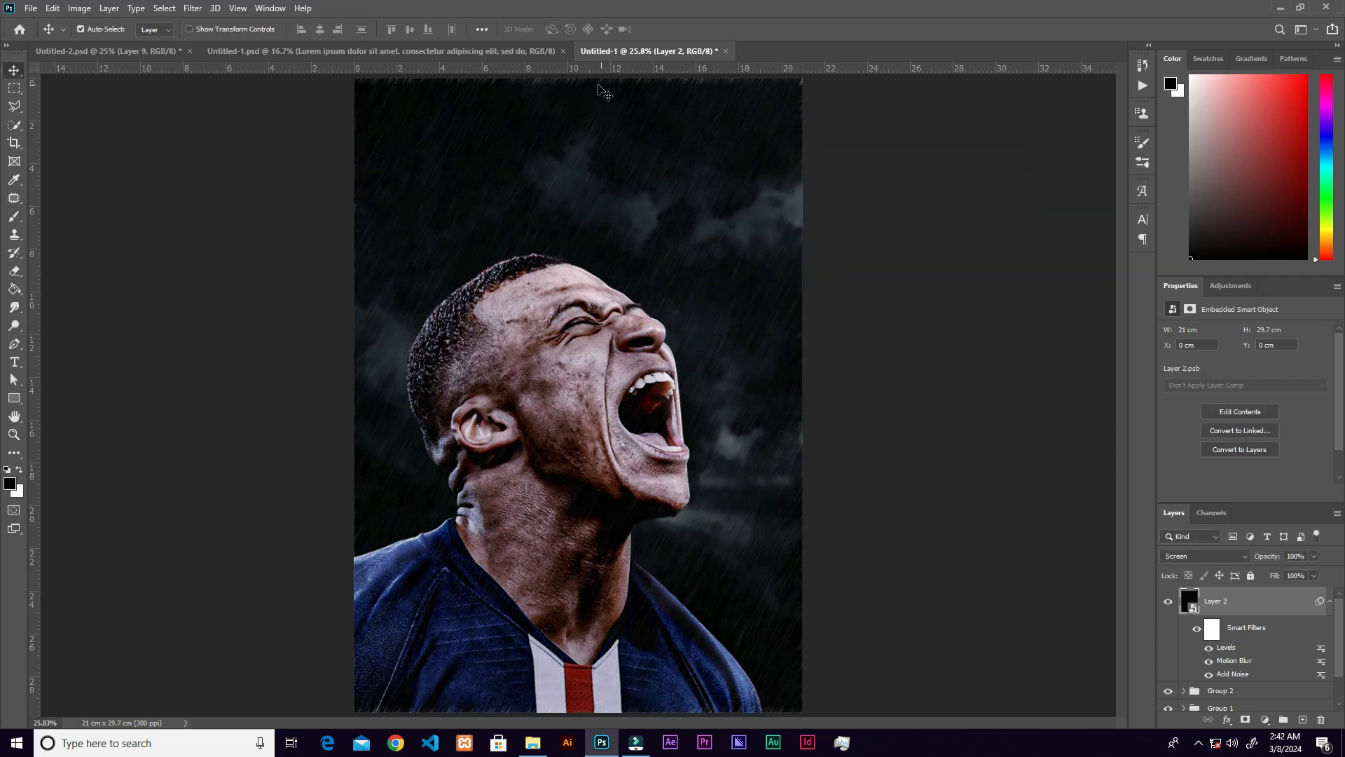
Scale the rain layer up from its centre to about 106% so its edges extend past the canvas.
key("ctrl+t")
left_click_drag(804, 400, 817, 395)
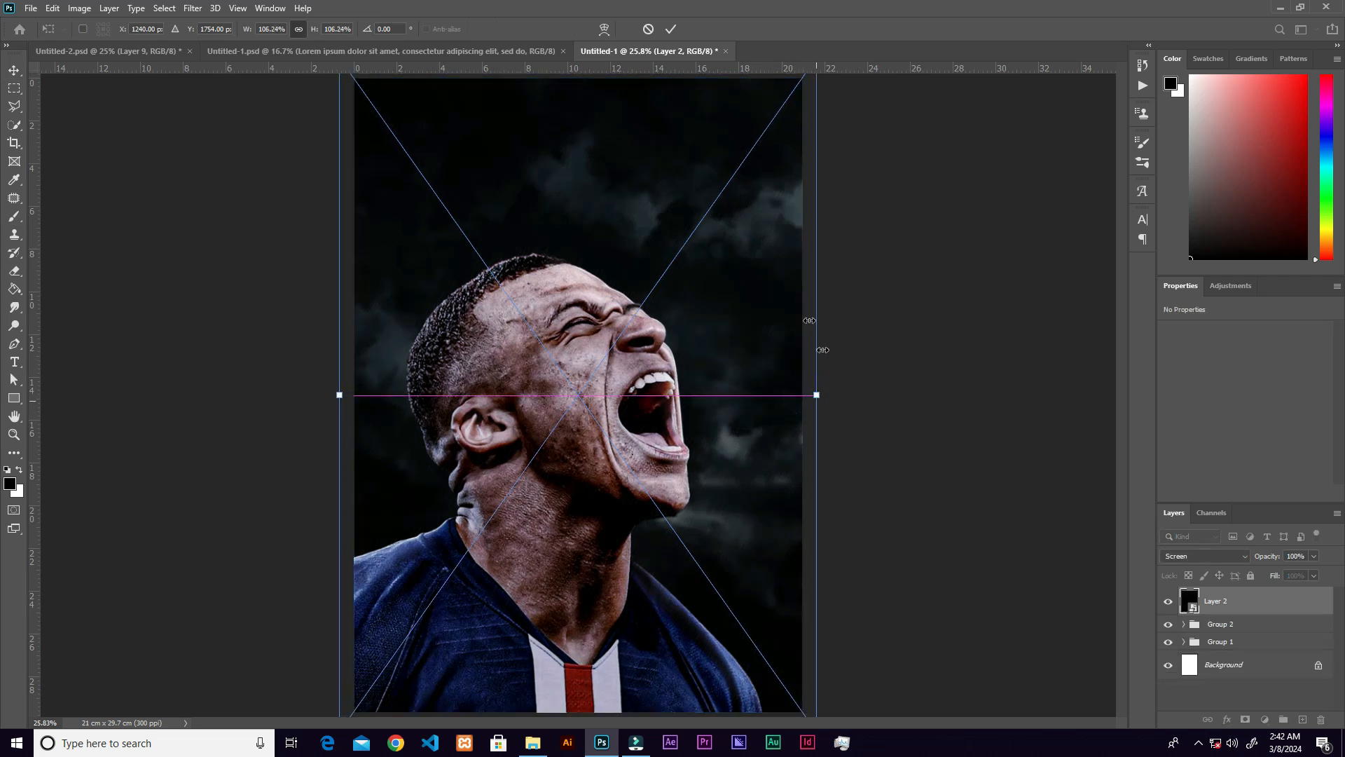
left_click(670, 28)
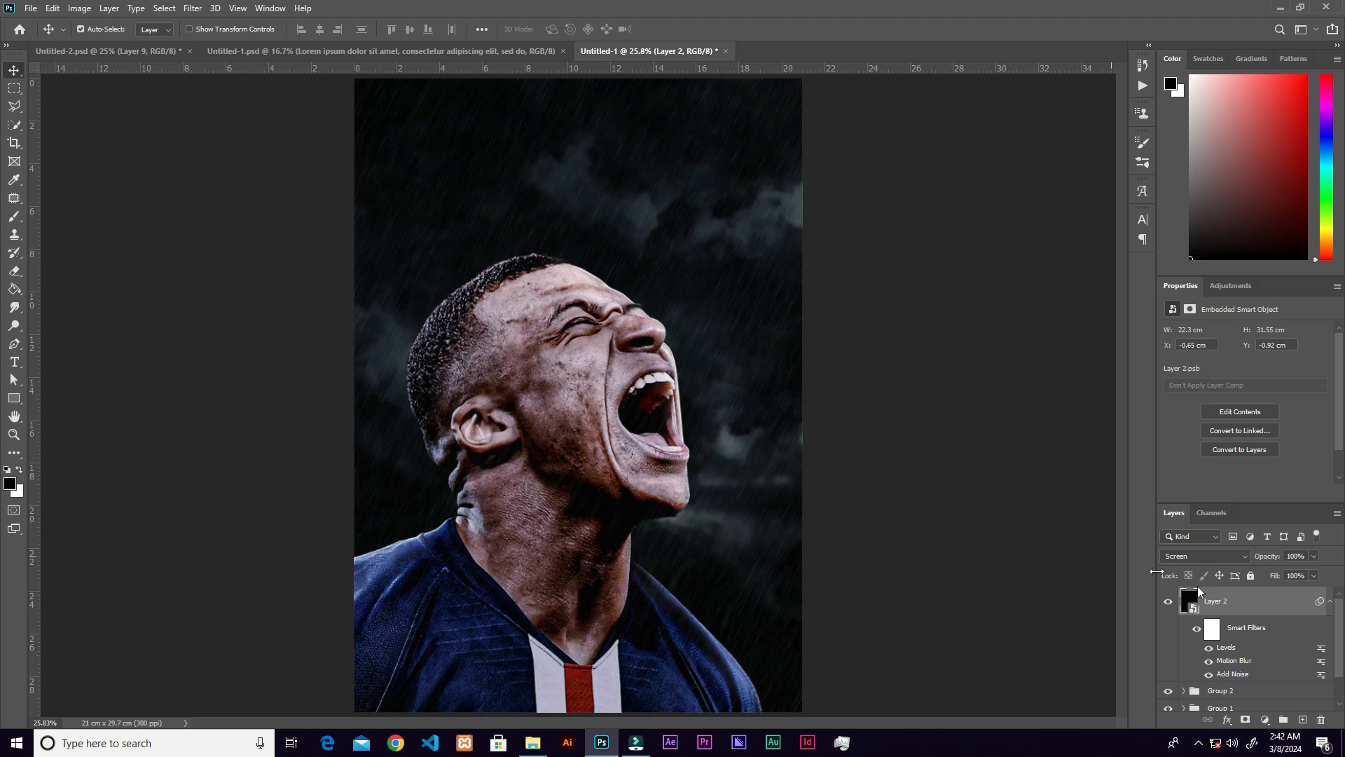
Duplicate the rain layer and scale the copy up to about 155% around the canvas centre.
left_click_drag(1283, 597, 1302, 720)
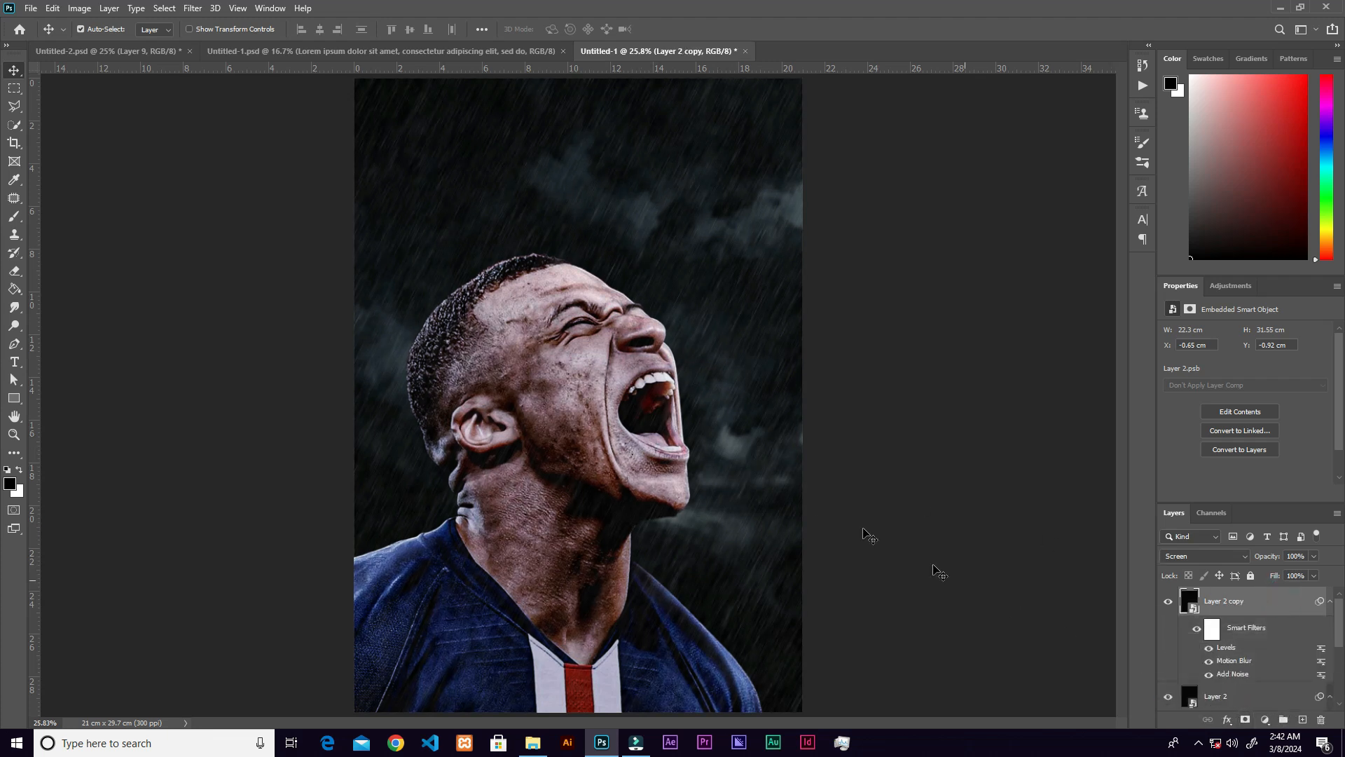
key("ctrl+minus")
key("ctrl+t")
left_click_drag(811, 395, 922, 400)
left_click(671, 29)
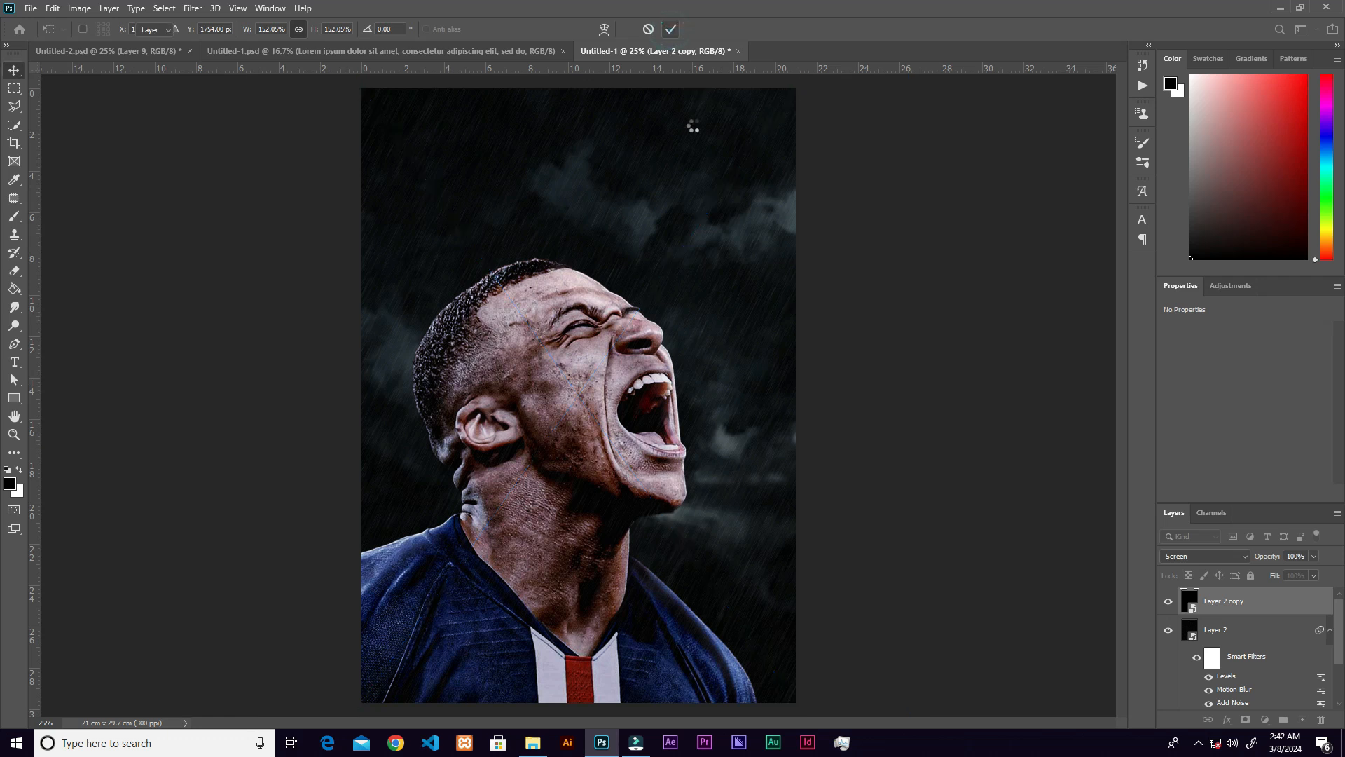
key("ctrl+t")
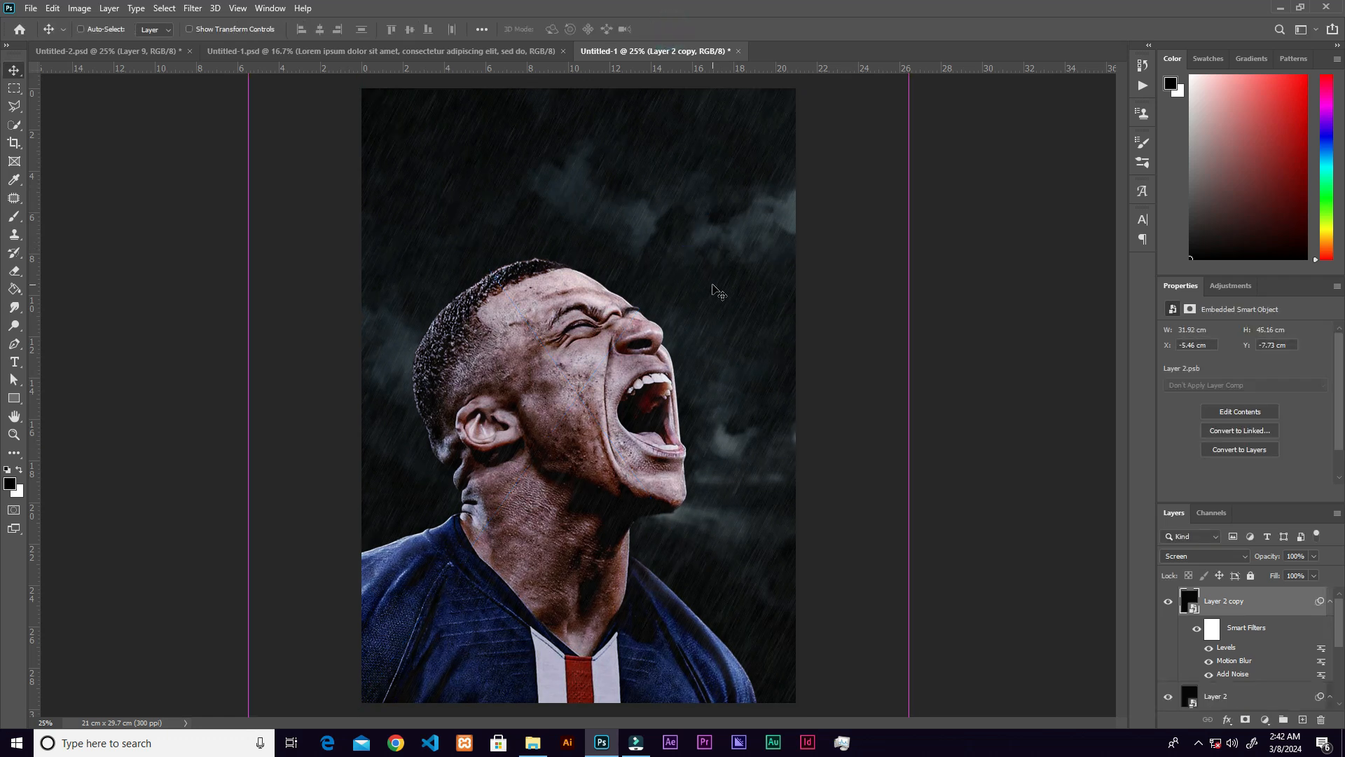
left_click_drag(909, 395, 916, 395)
left_click(671, 28)
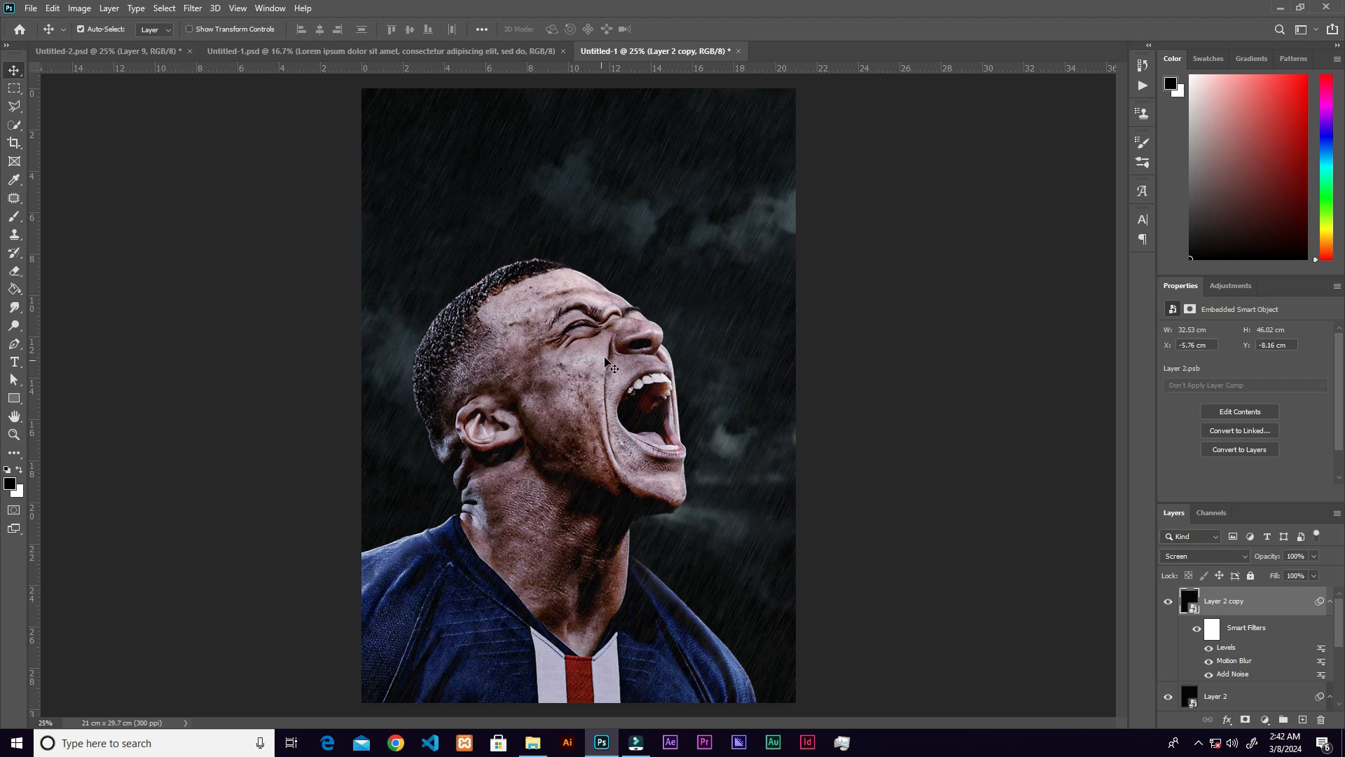
Edit the Motion Blur smart filter of the duplicated rain layer and increase its blur distance slightly.
double_click(1235, 661)
left_click(685, 285)
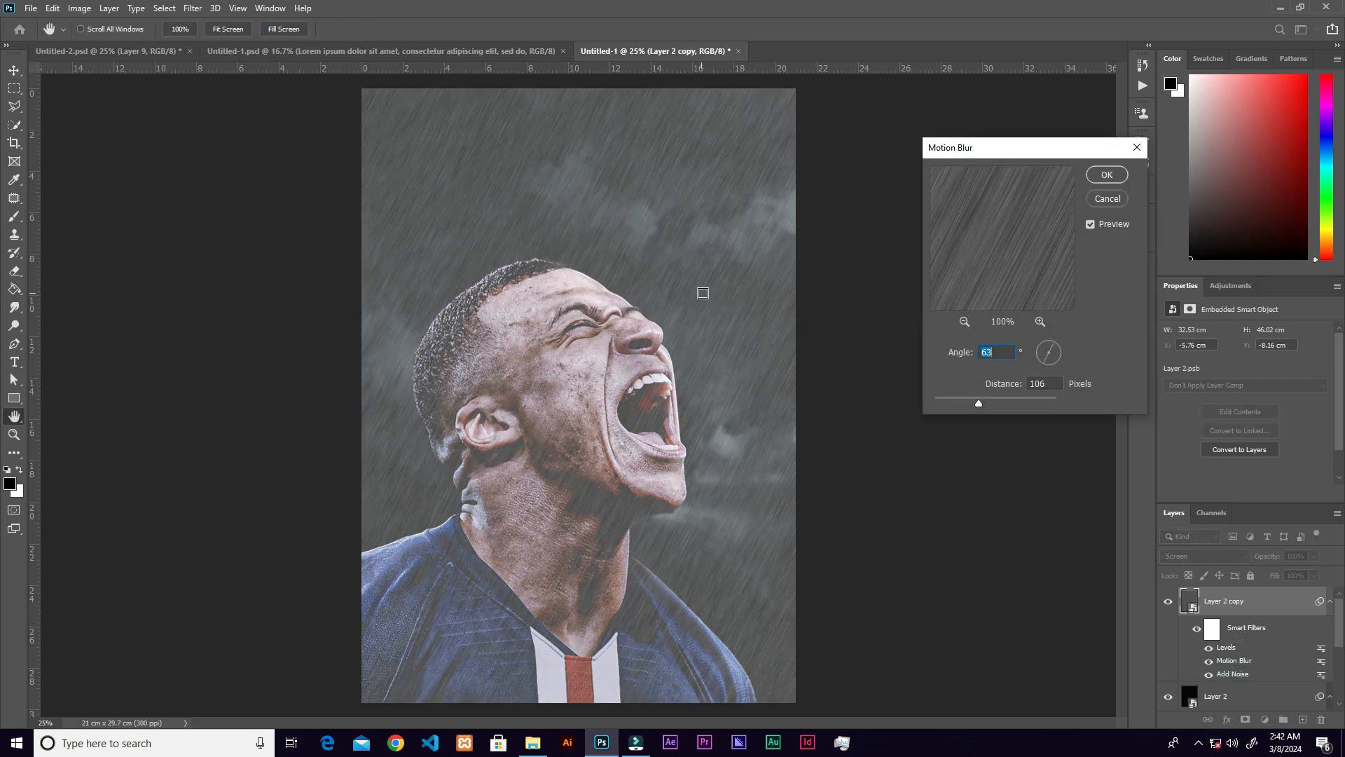
left_click_drag(981, 402, 991, 402)
left_click(1107, 176)
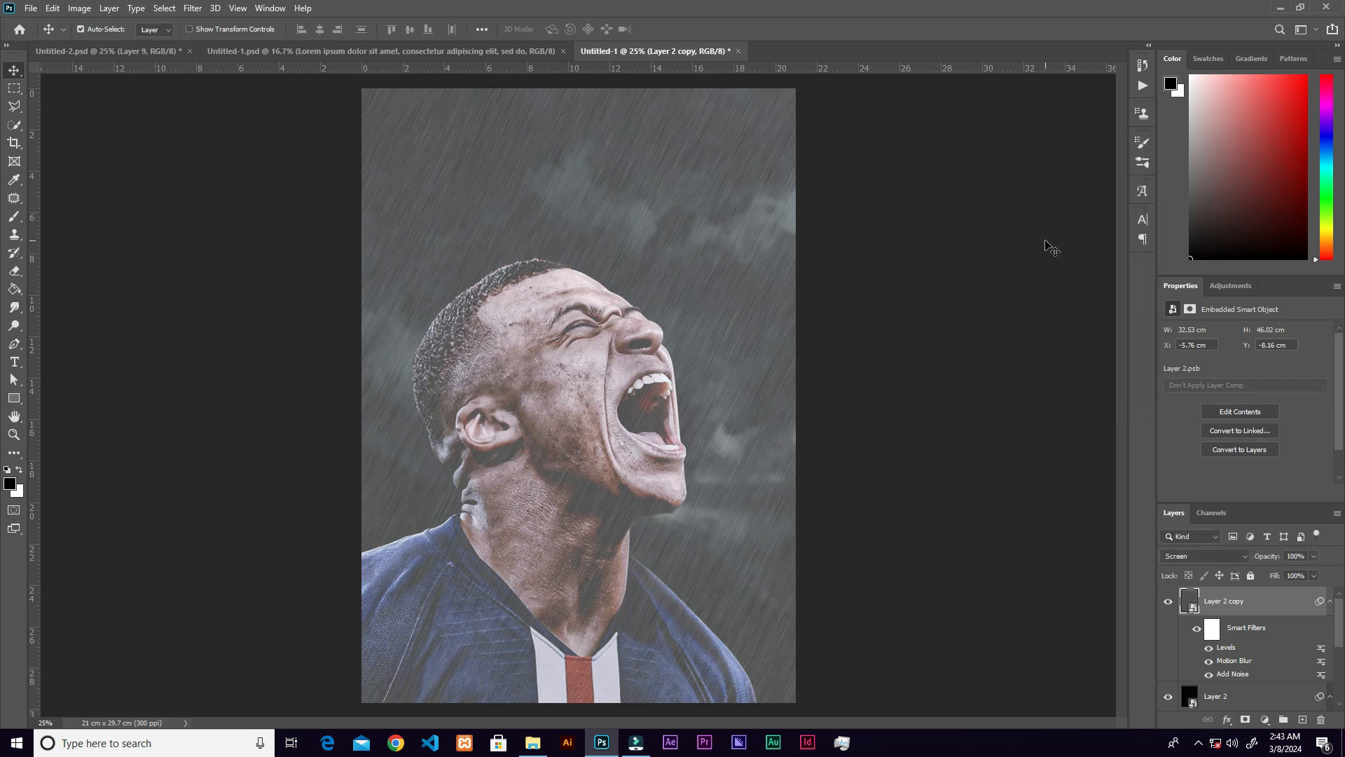
Edit the duplicated rain layer's Levels smart filter to input levels 86, 1.10 and 194.
double_click(1227, 648)
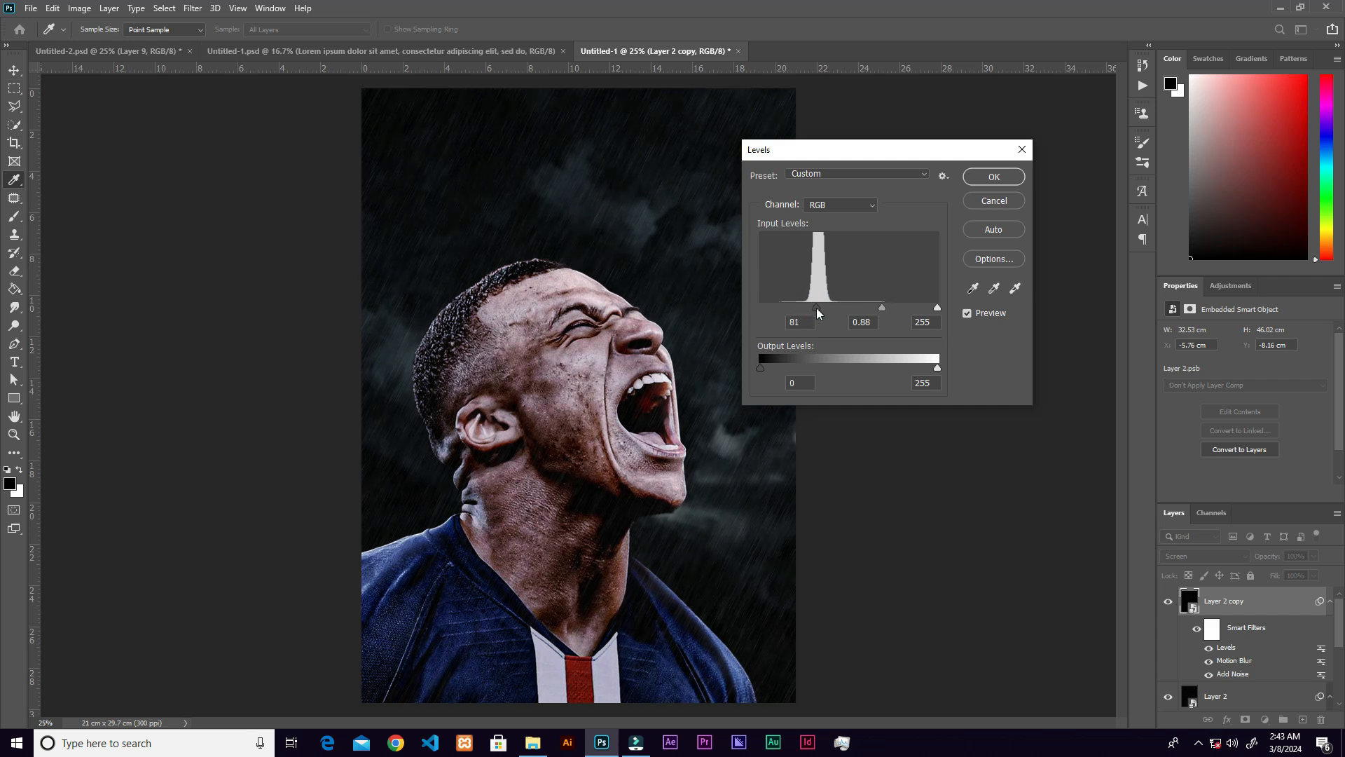
left_click_drag(902, 307, 855, 312)
left_click(856, 309)
left_click(993, 177)
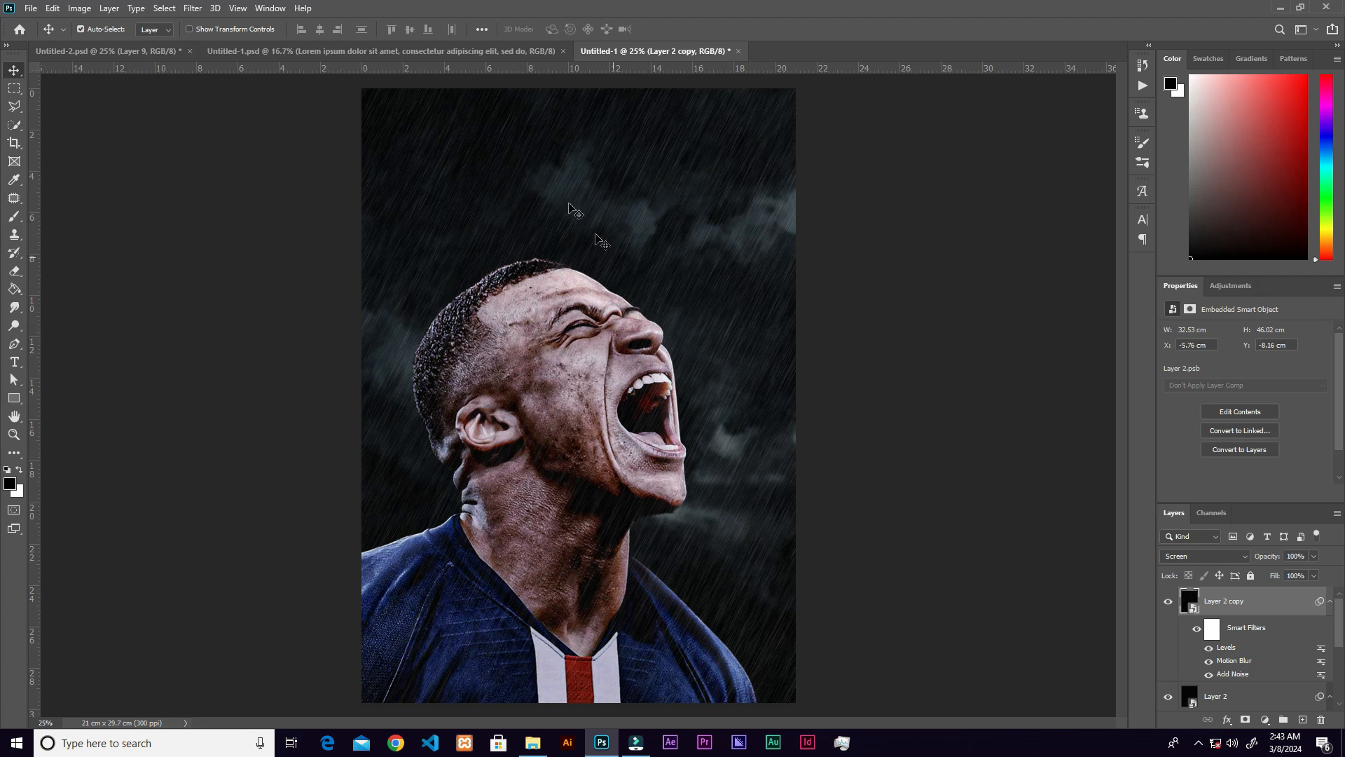
Add a Gaussian Blur smart filter with a 0.7 px radius to the duplicated rain layer.
left_click(194, 9)
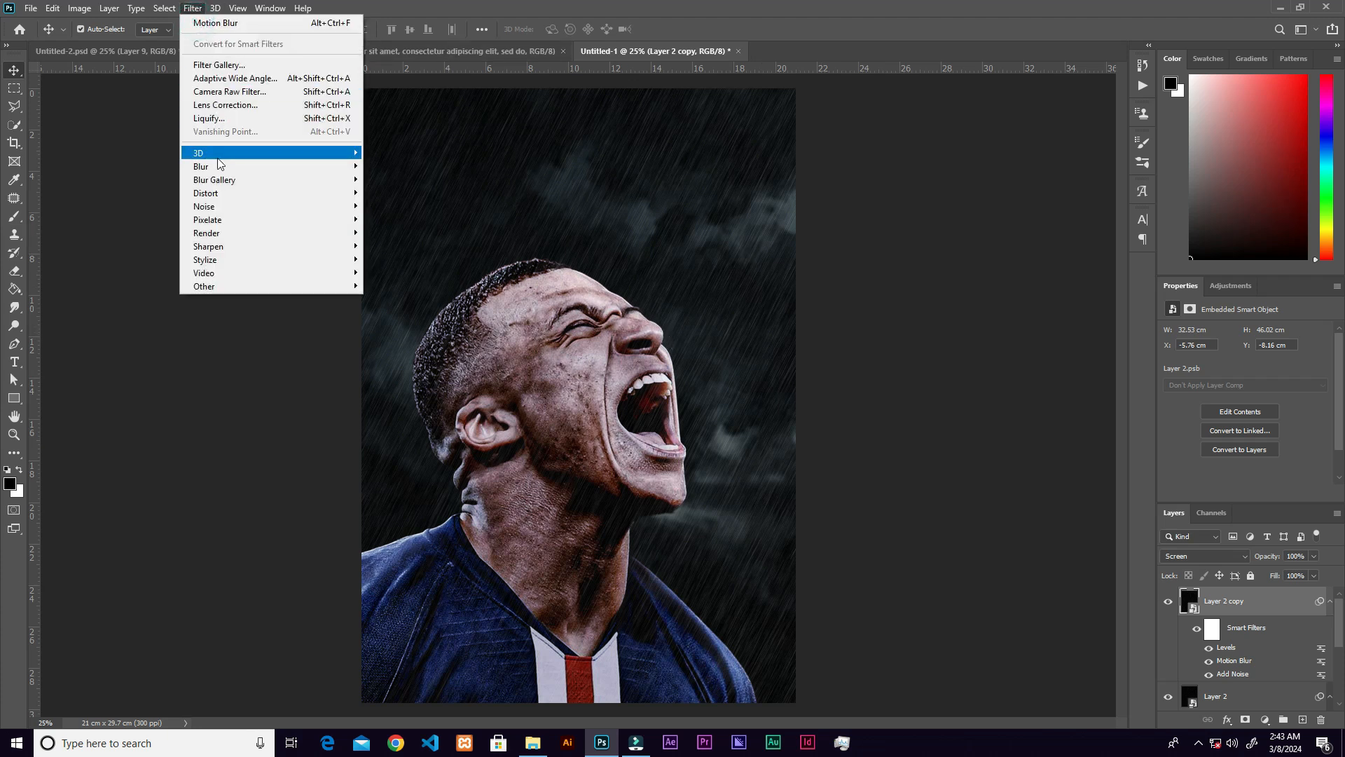
mouse_move(301, 166)
left_click(400, 218)
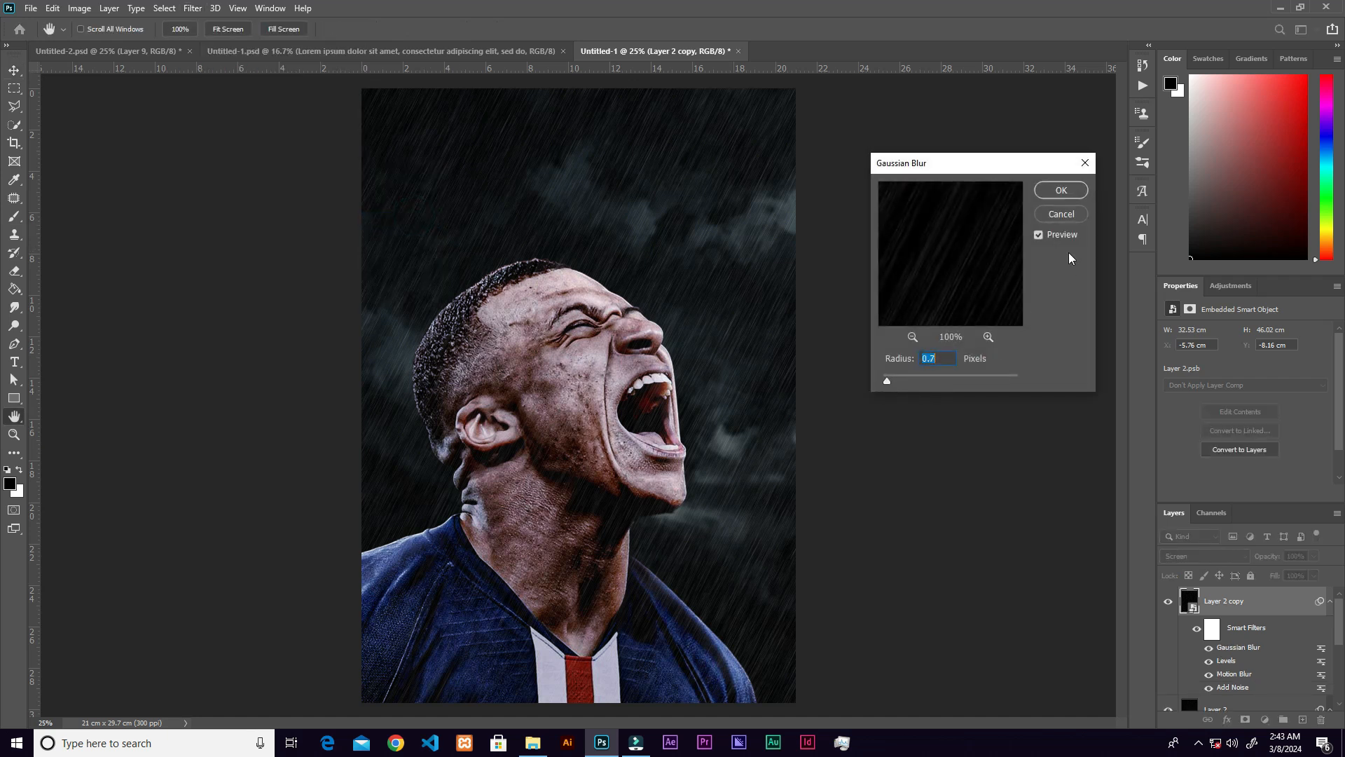
left_click(1060, 191)
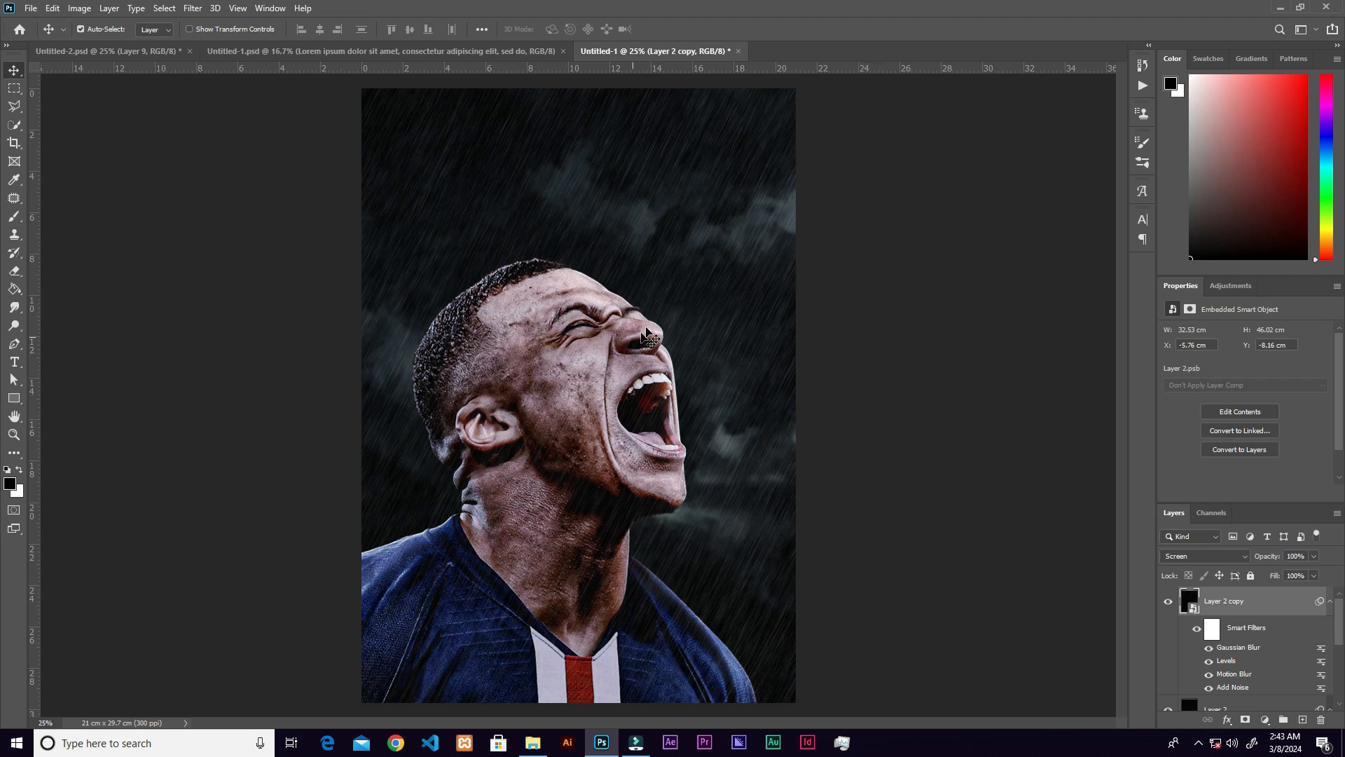
Duplicate the blurred rain layer again and scale this second copy up to about 266% around the canvas centre.
left_click_drag(1284, 604, 1303, 720)
key("ctrl+t")
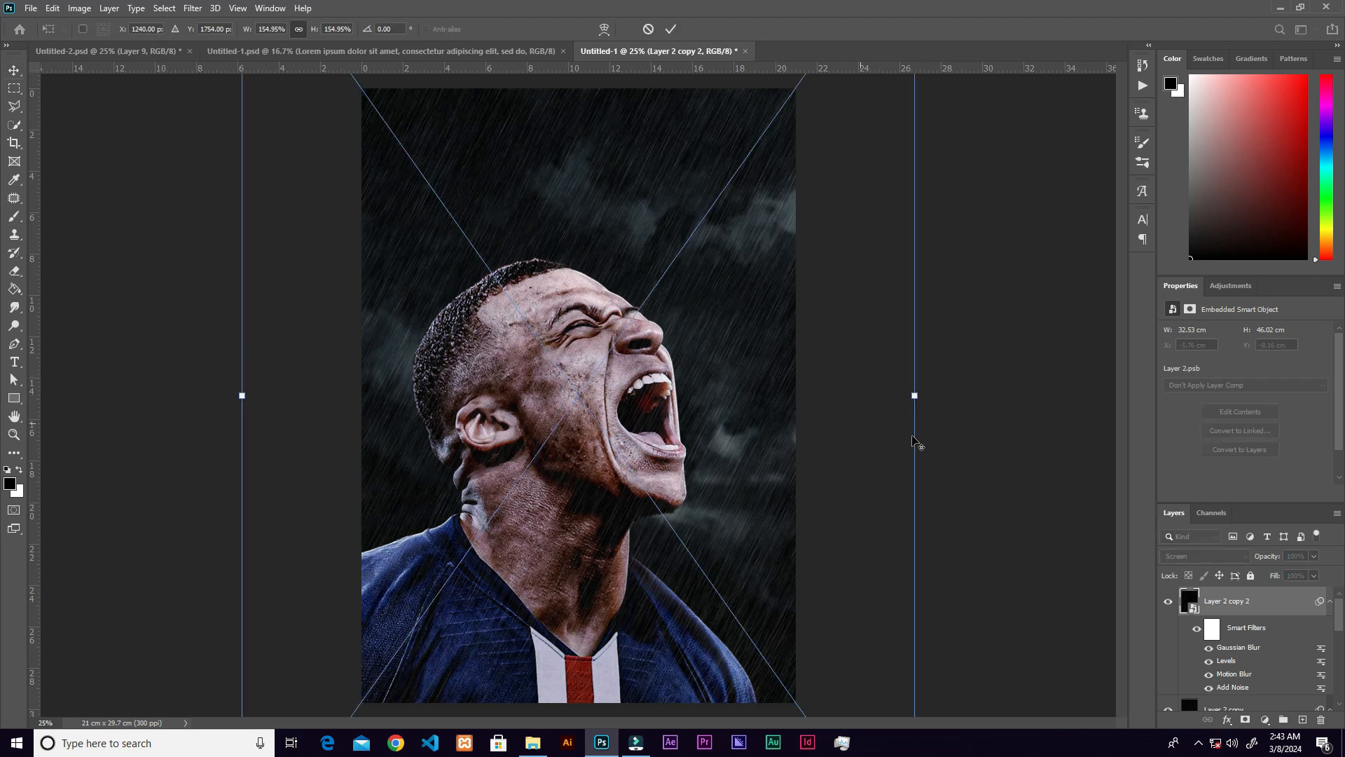
left_click_drag(915, 395, 1103, 395)
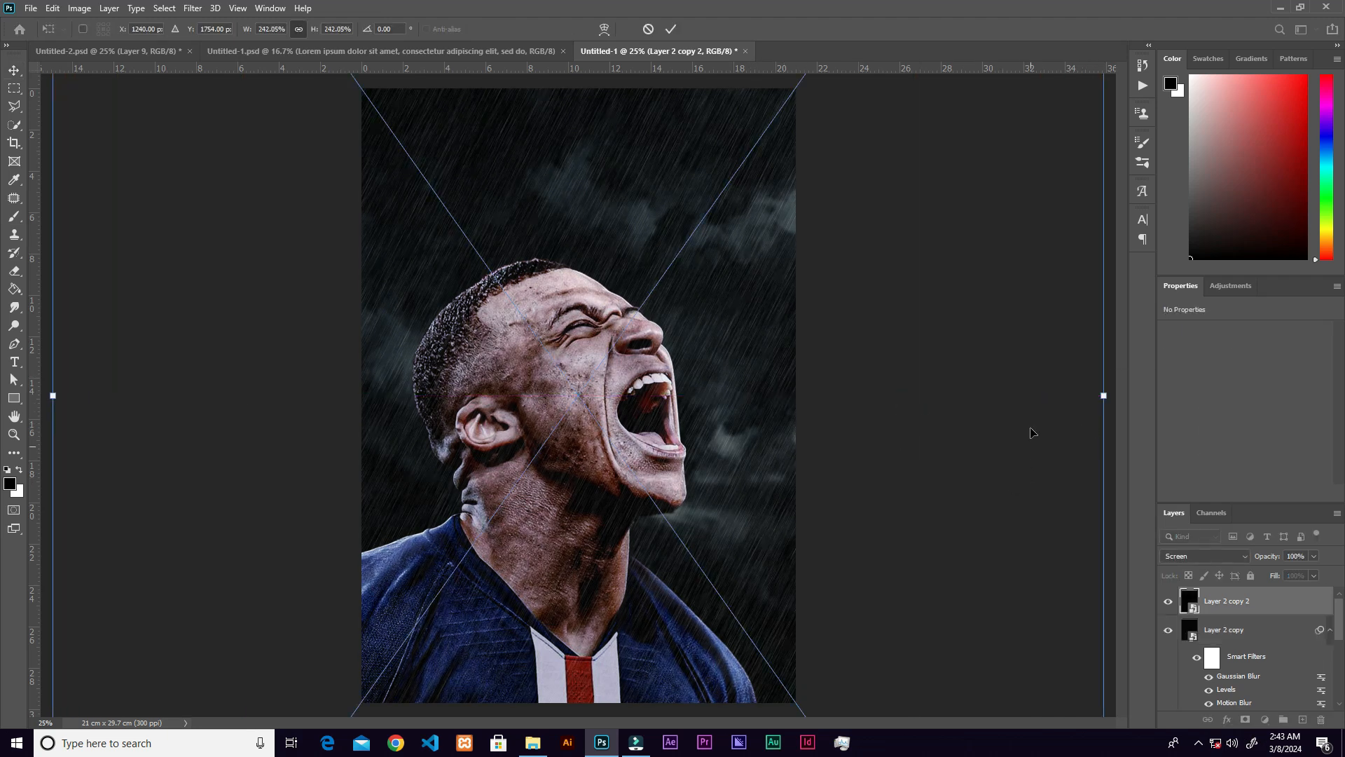
left_click(671, 35)
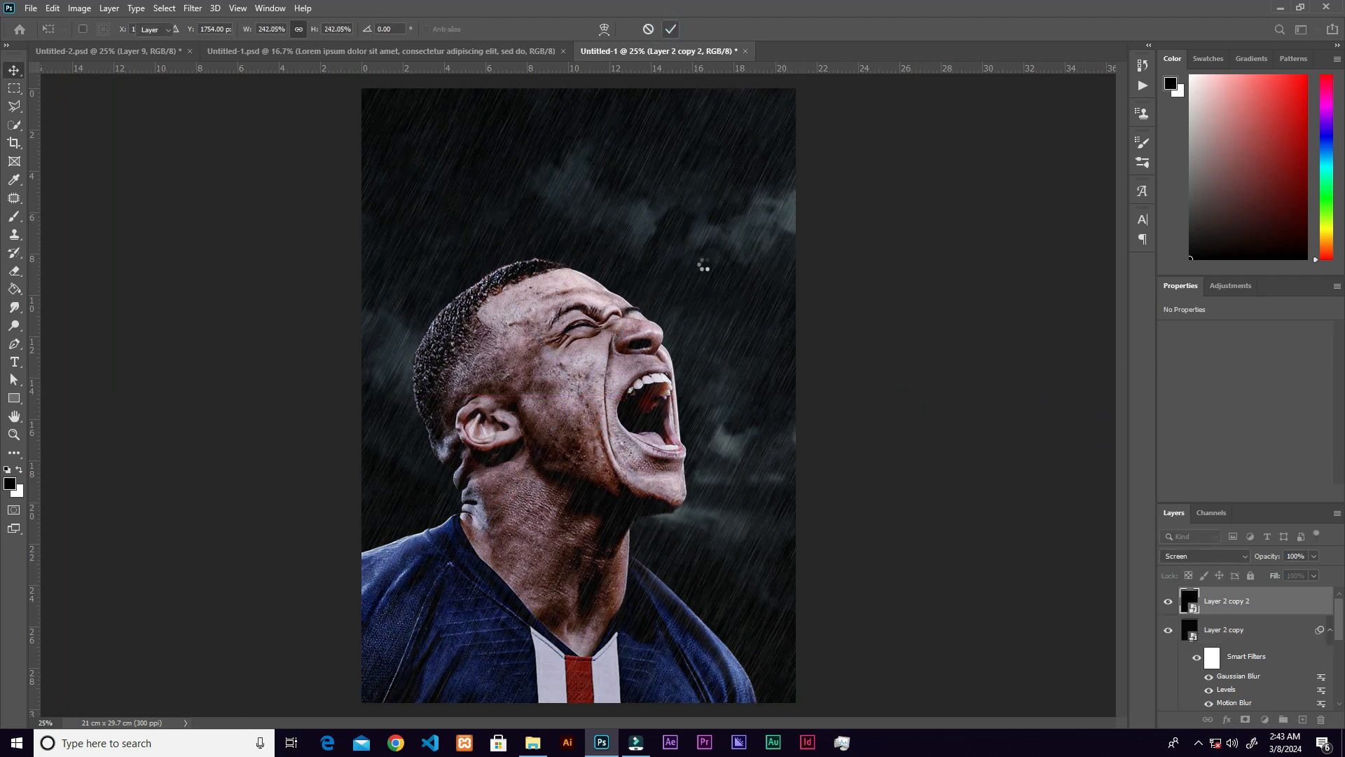
key("ctrl+minus")
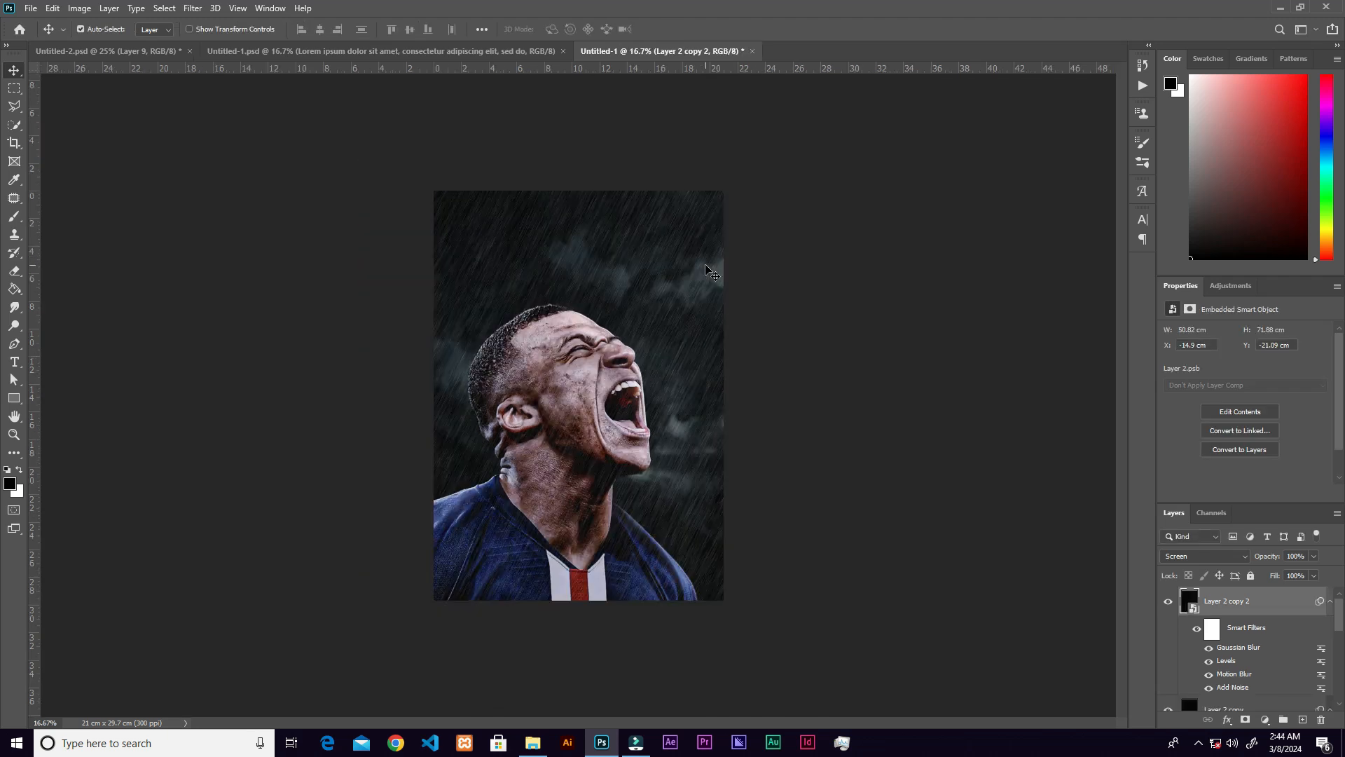
key("ctrl+t")
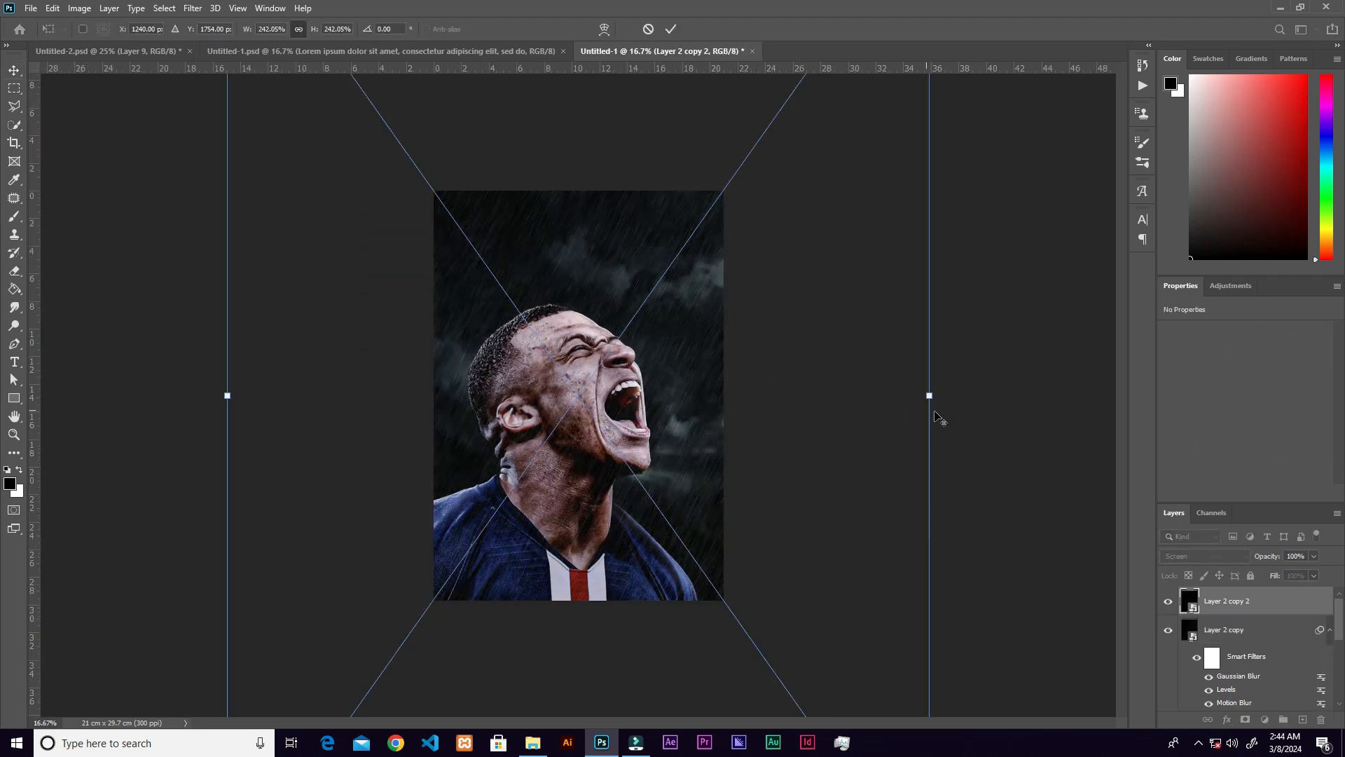
left_click_drag(929, 396, 962, 398)
left_click(672, 29)
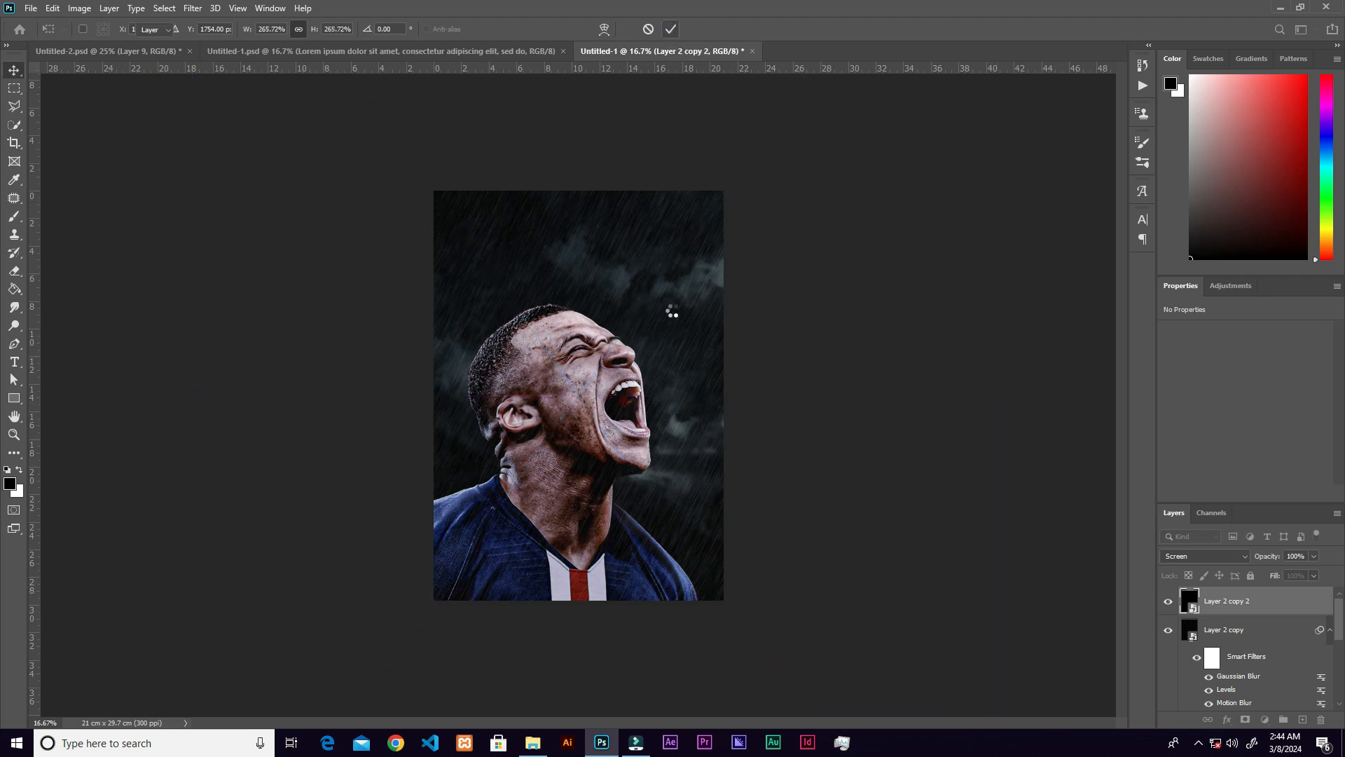
Set the second rain copy's Motion Blur distance to 253 px, turning off further stacked-filter notices.
key("ctrl+plus")
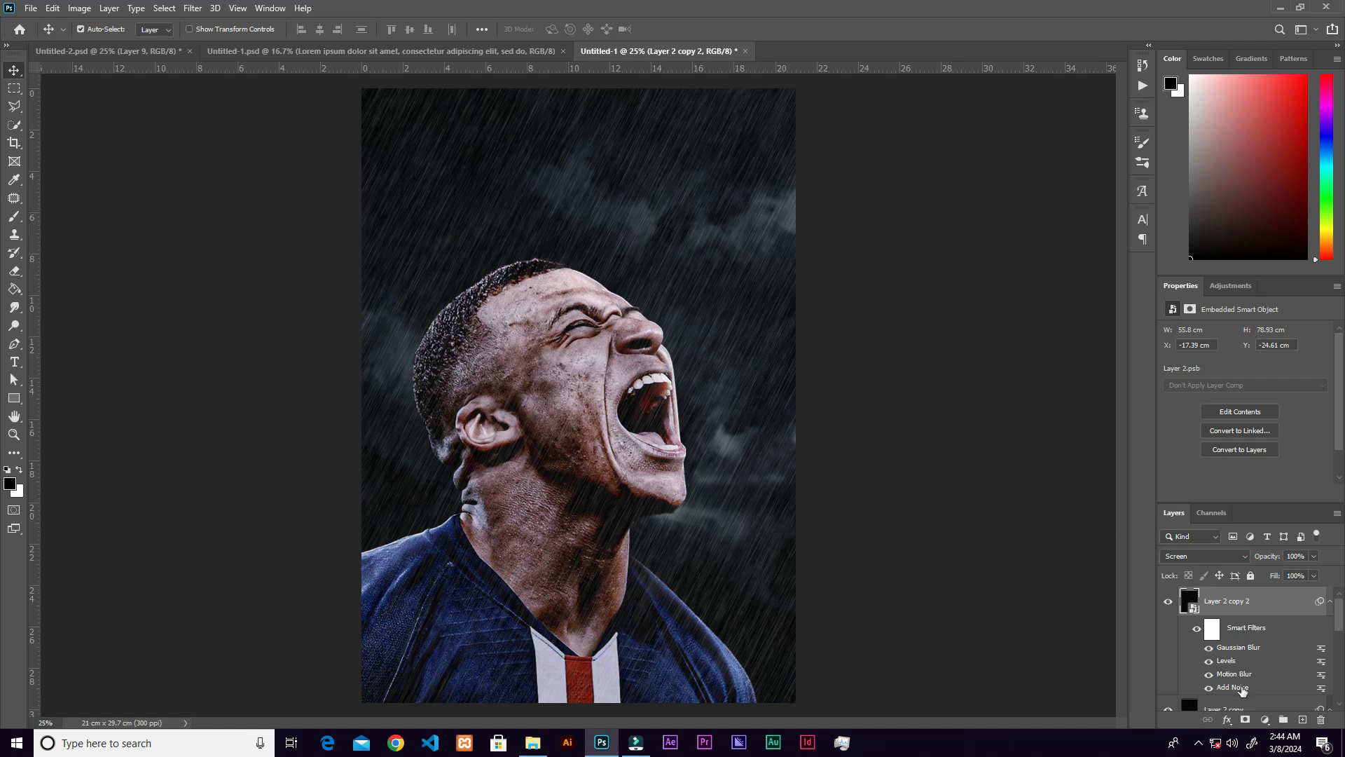
double_click(1235, 675)
left_click(583, 312)
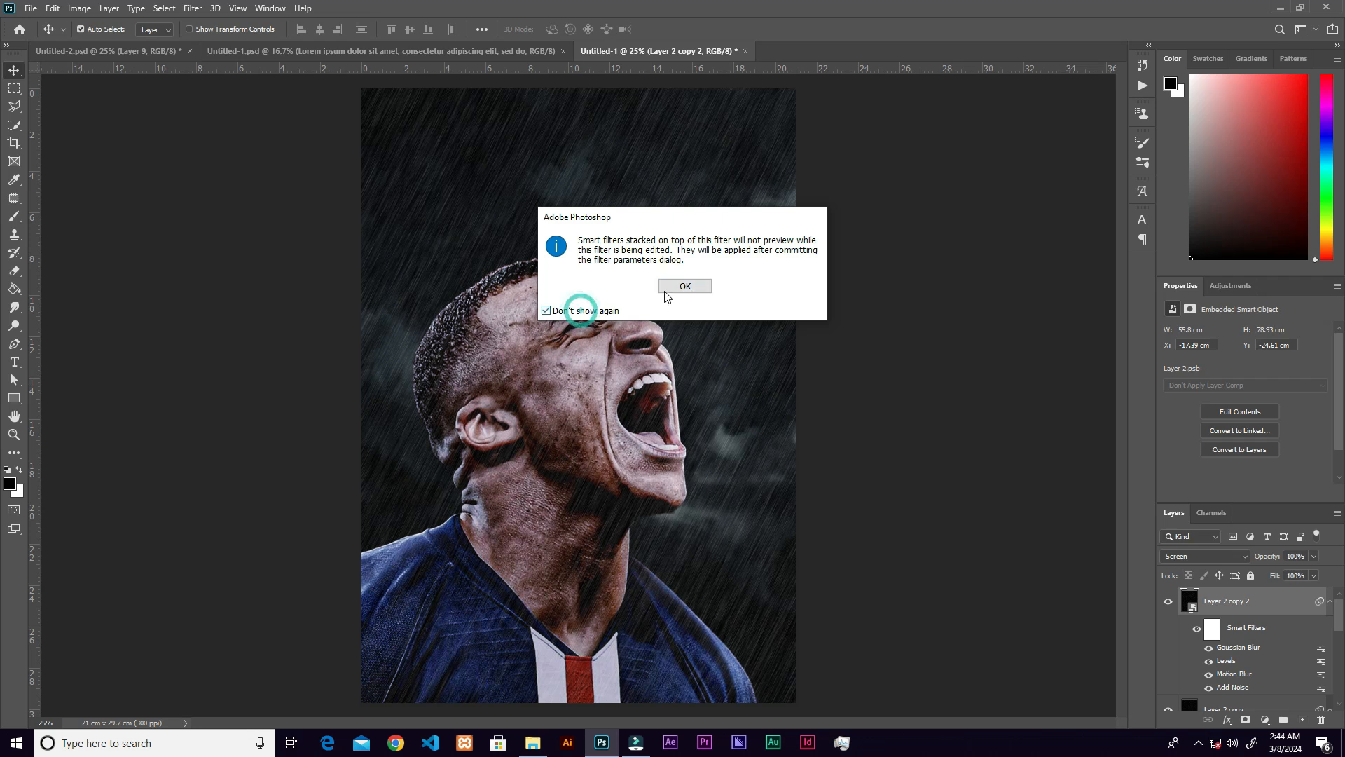
left_click(674, 286)
left_click_drag(994, 404, 1009, 406)
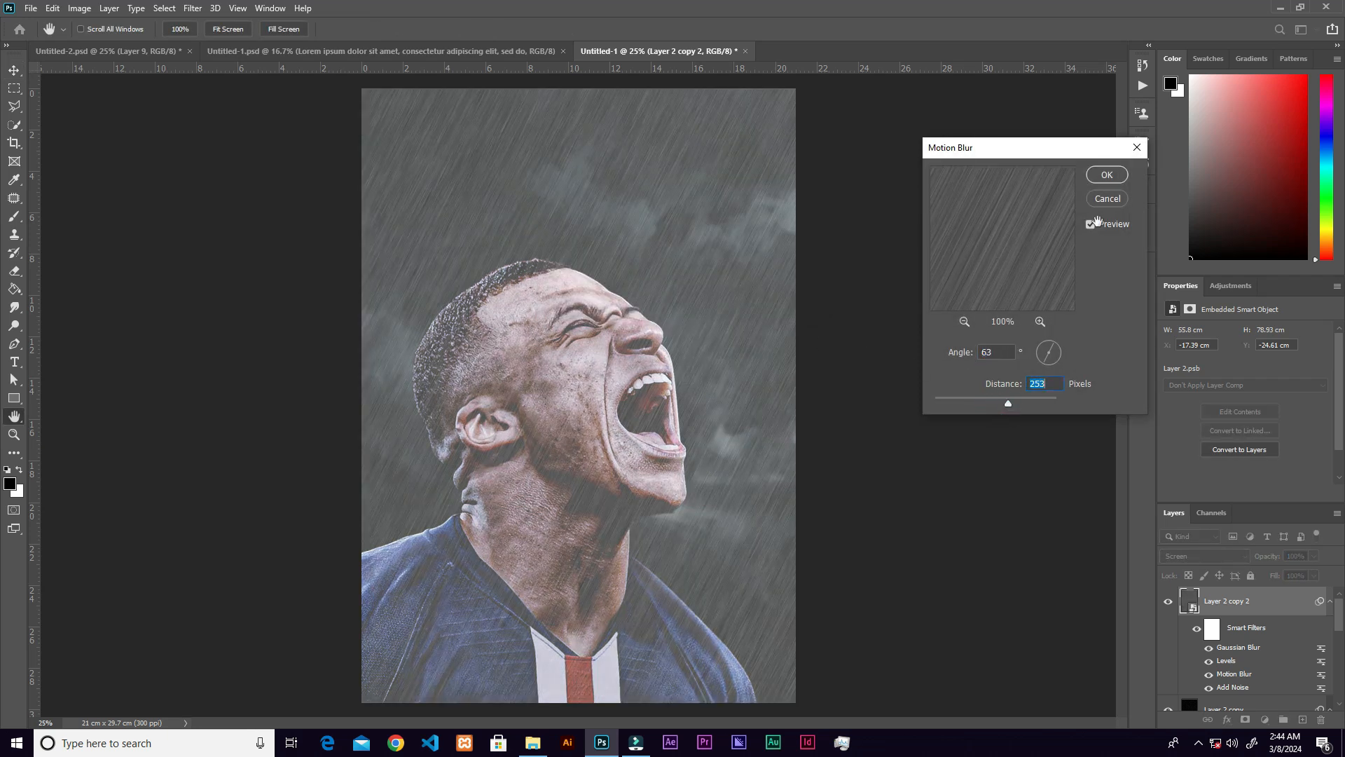
left_click(1105, 177)
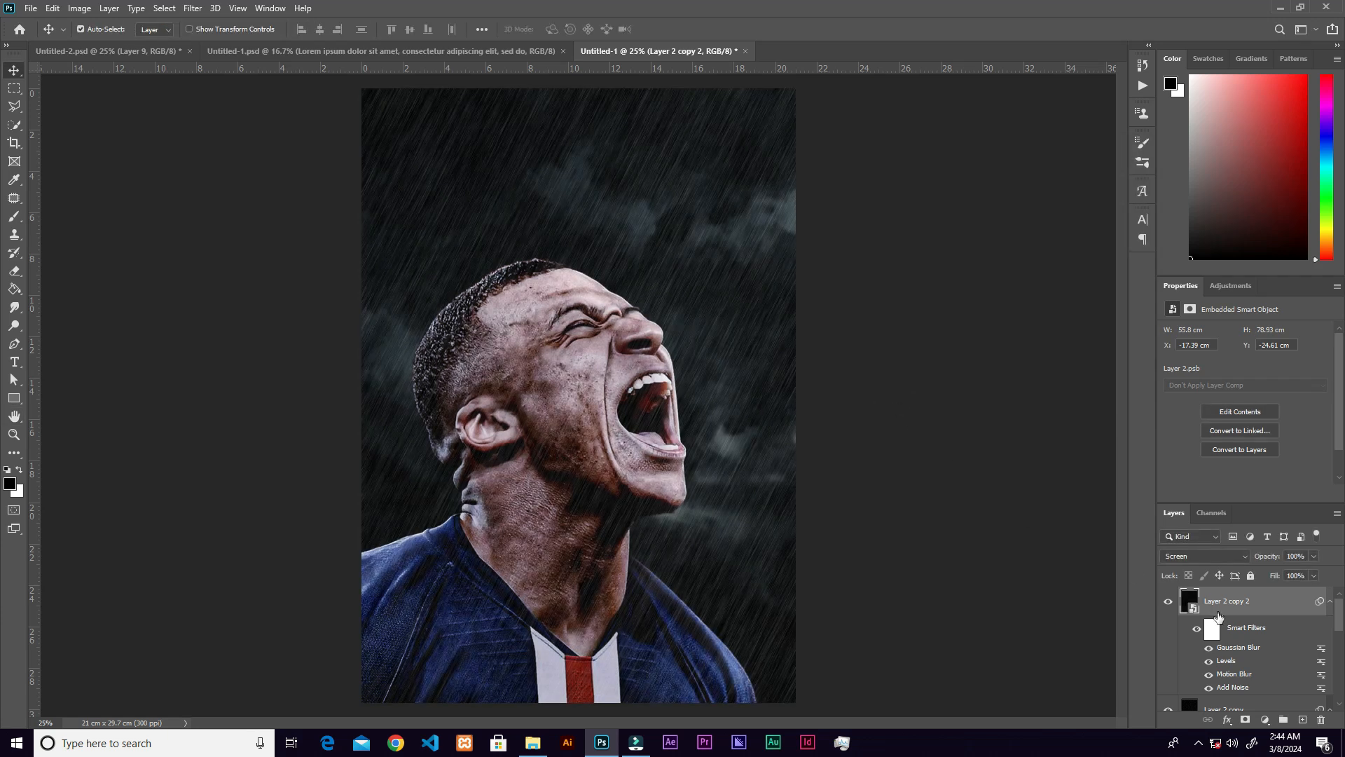
Edit the second rain copy's Levels smart filter, raising the black input level and lowering the white input level.
double_click(1230, 663)
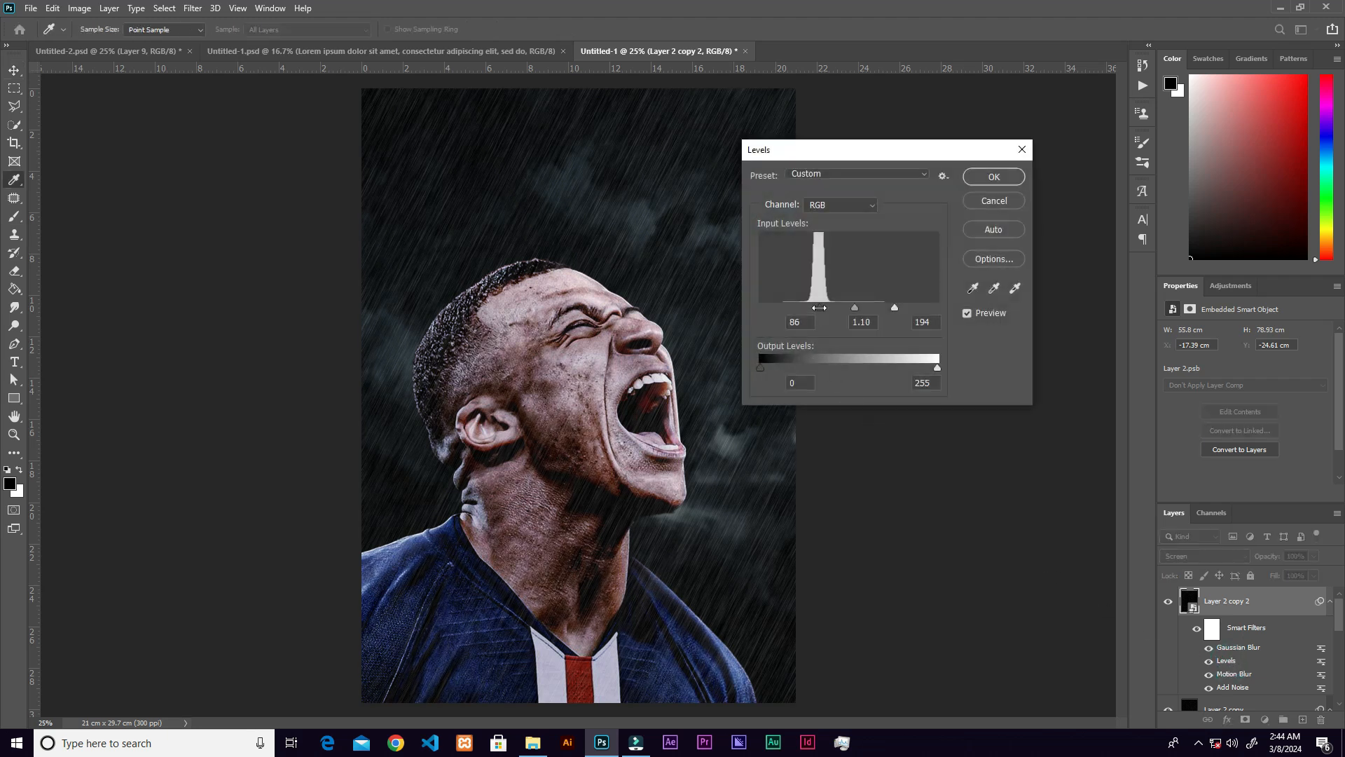
left_click_drag(820, 311, 842, 310)
left_click_drag(895, 308, 863, 309)
left_click(993, 178)
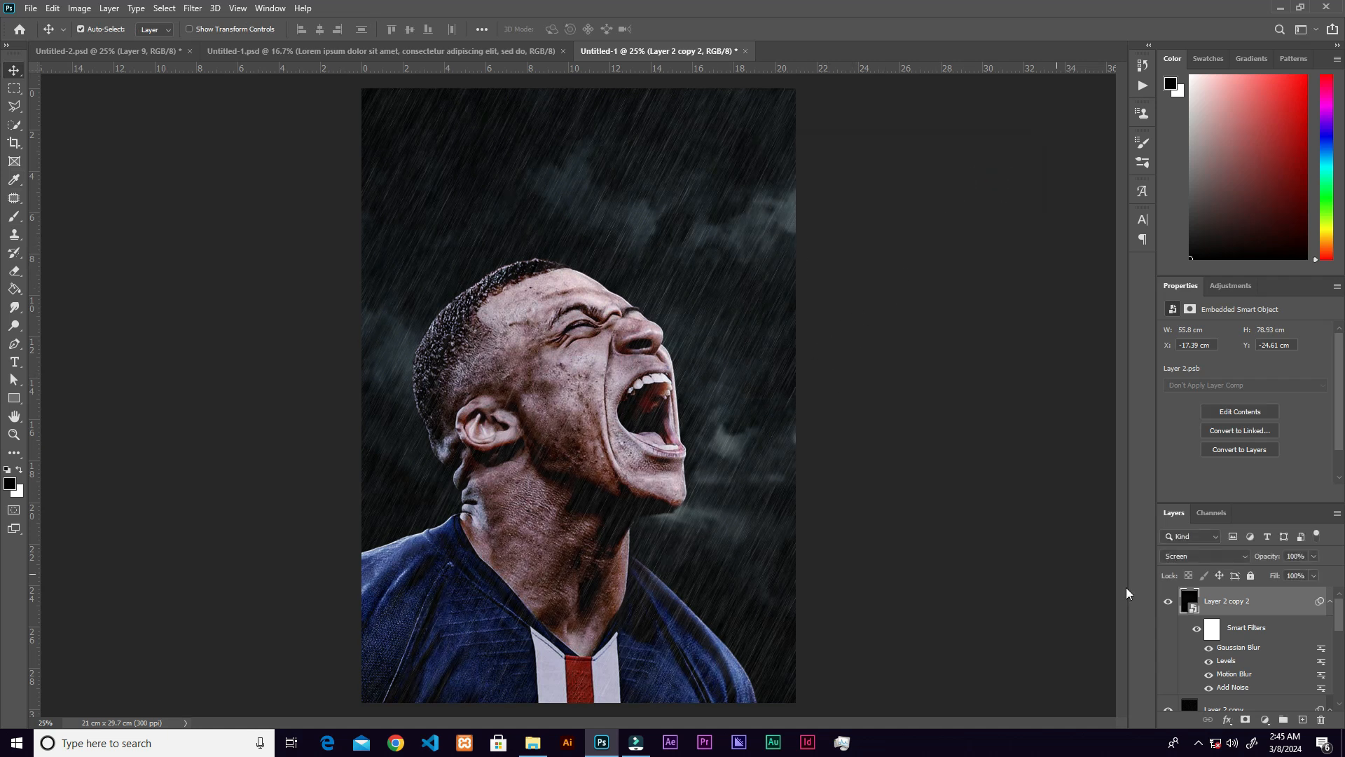
Lower the opacity of the first rain copy, Layer 2 copy, to 84%.
scroll(1316, 615, "down", 3)
left_click(1168, 648)
left_click(1173, 652)
left_click(1189, 650)
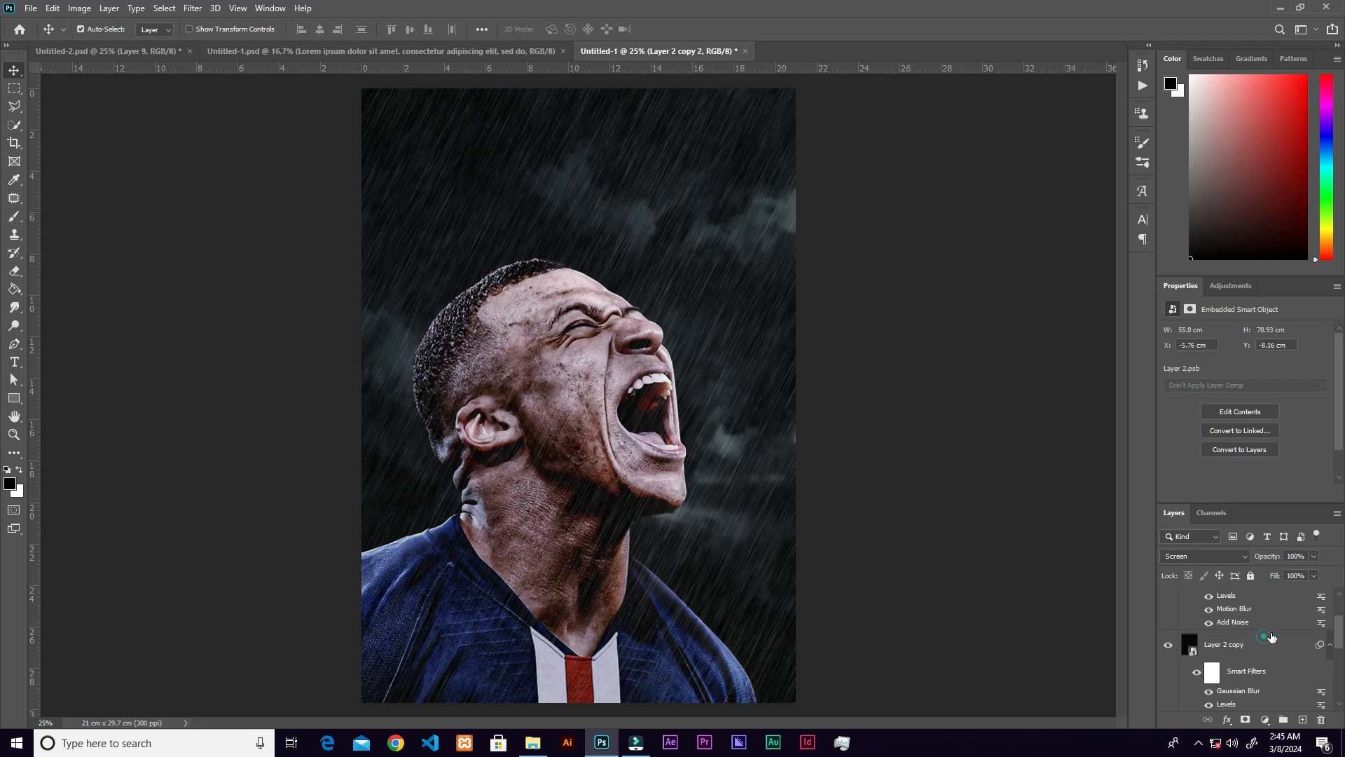
left_click(1313, 575)
left_click_drag(1307, 574, 1300, 573)
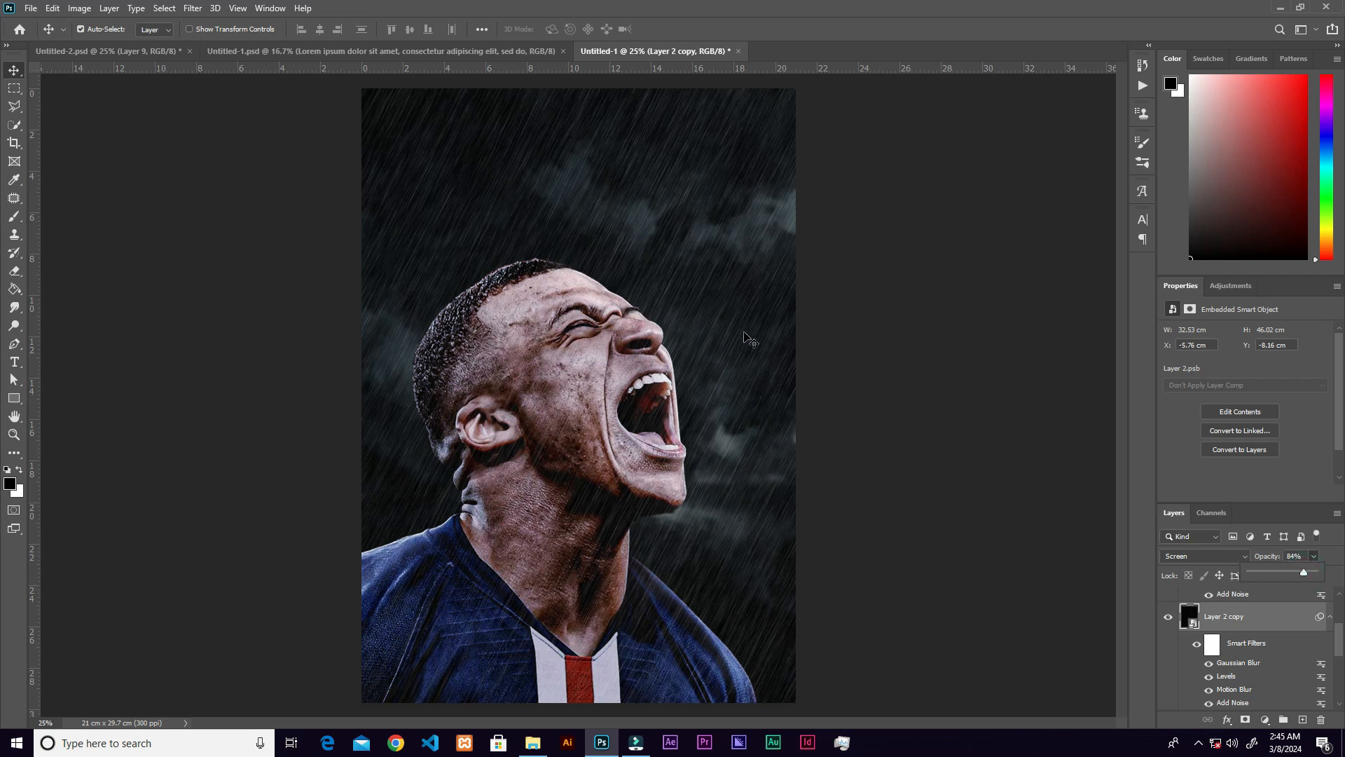
left_click_drag(1341, 639, 1341, 612)
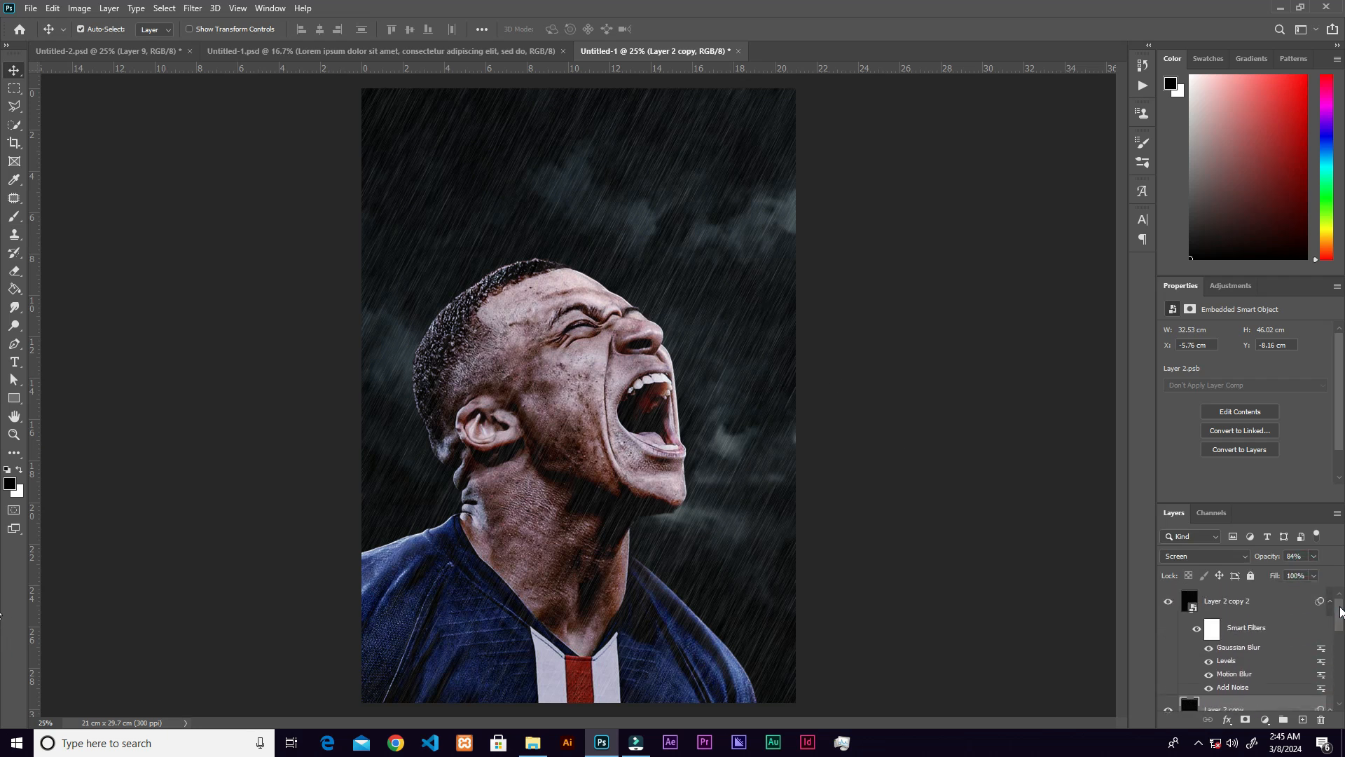
left_click(1299, 610)
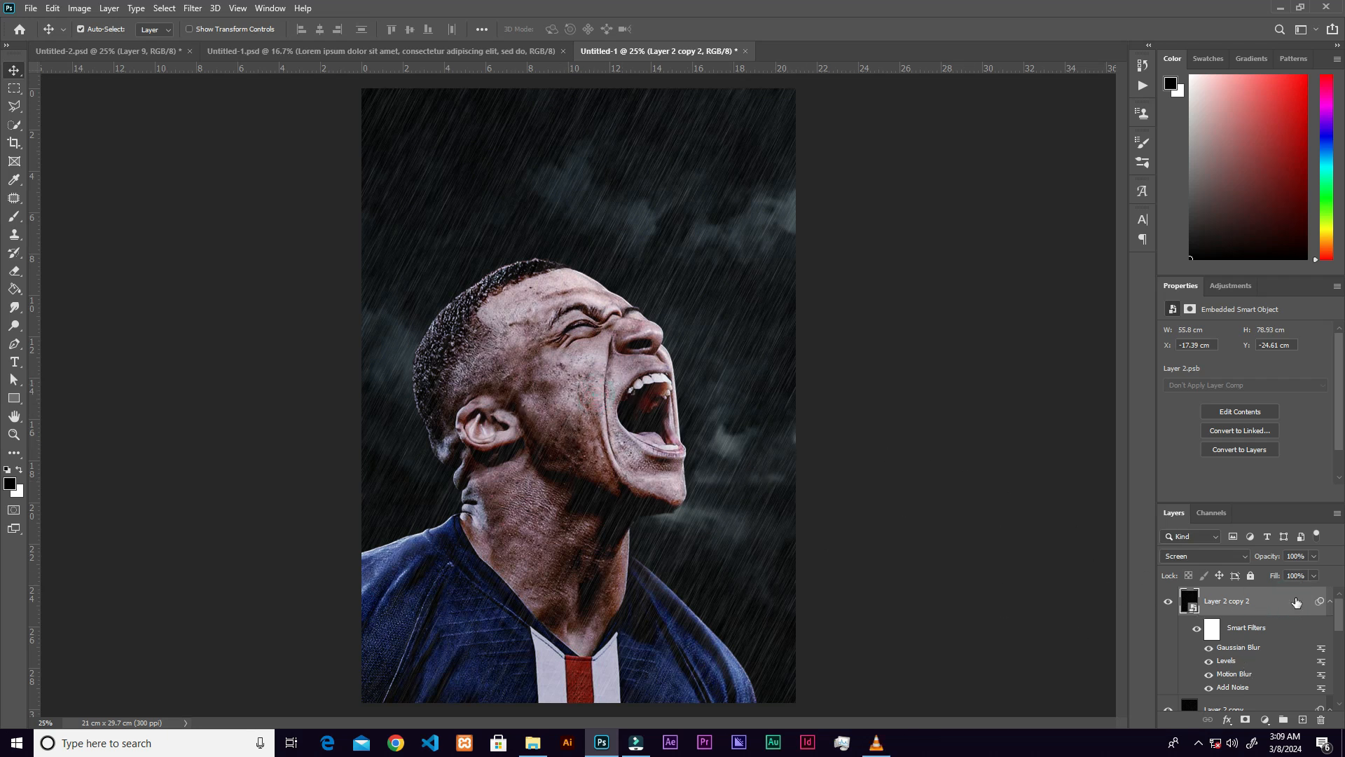
Add a Bevel & Emboss layer style to the player cut-out with its style set to Emboss.
left_click_drag(1340, 615, 1343, 689)
left_click(1184, 656)
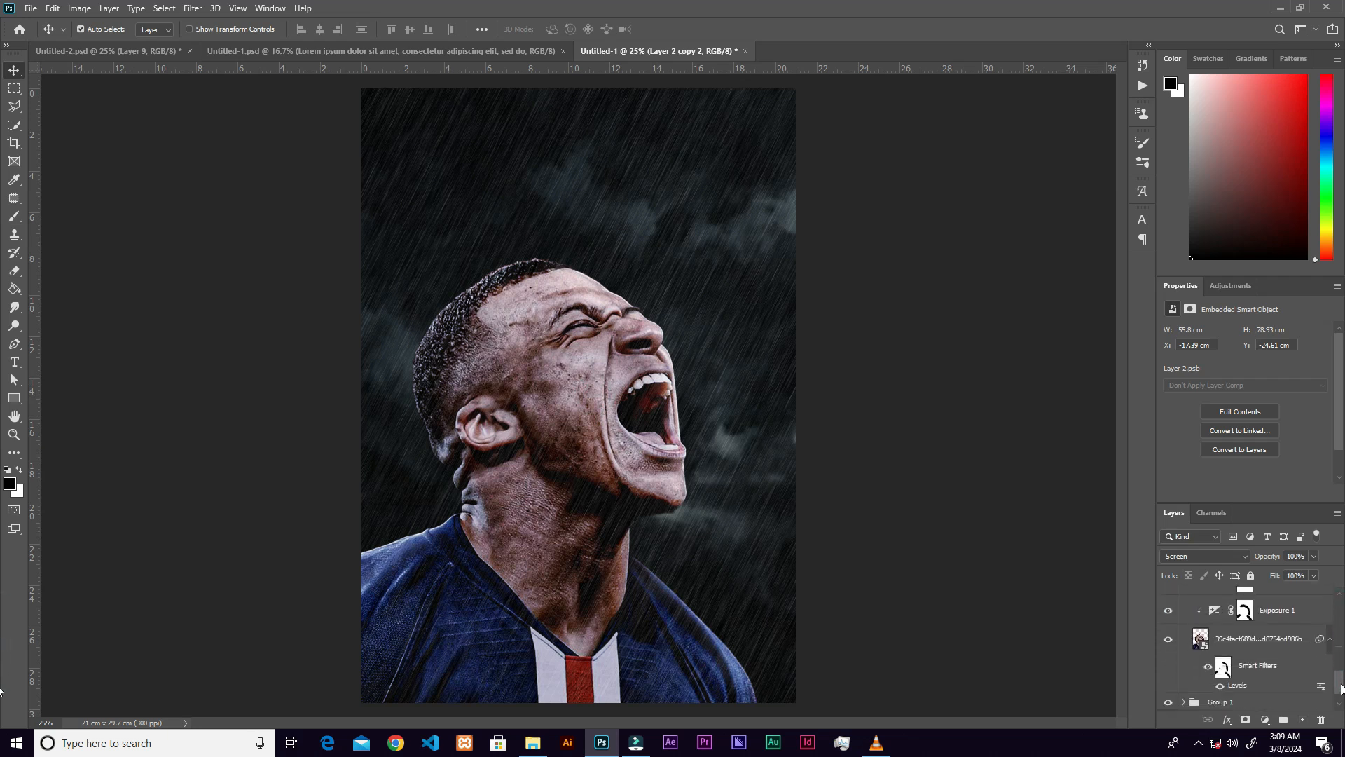
left_click(1289, 643)
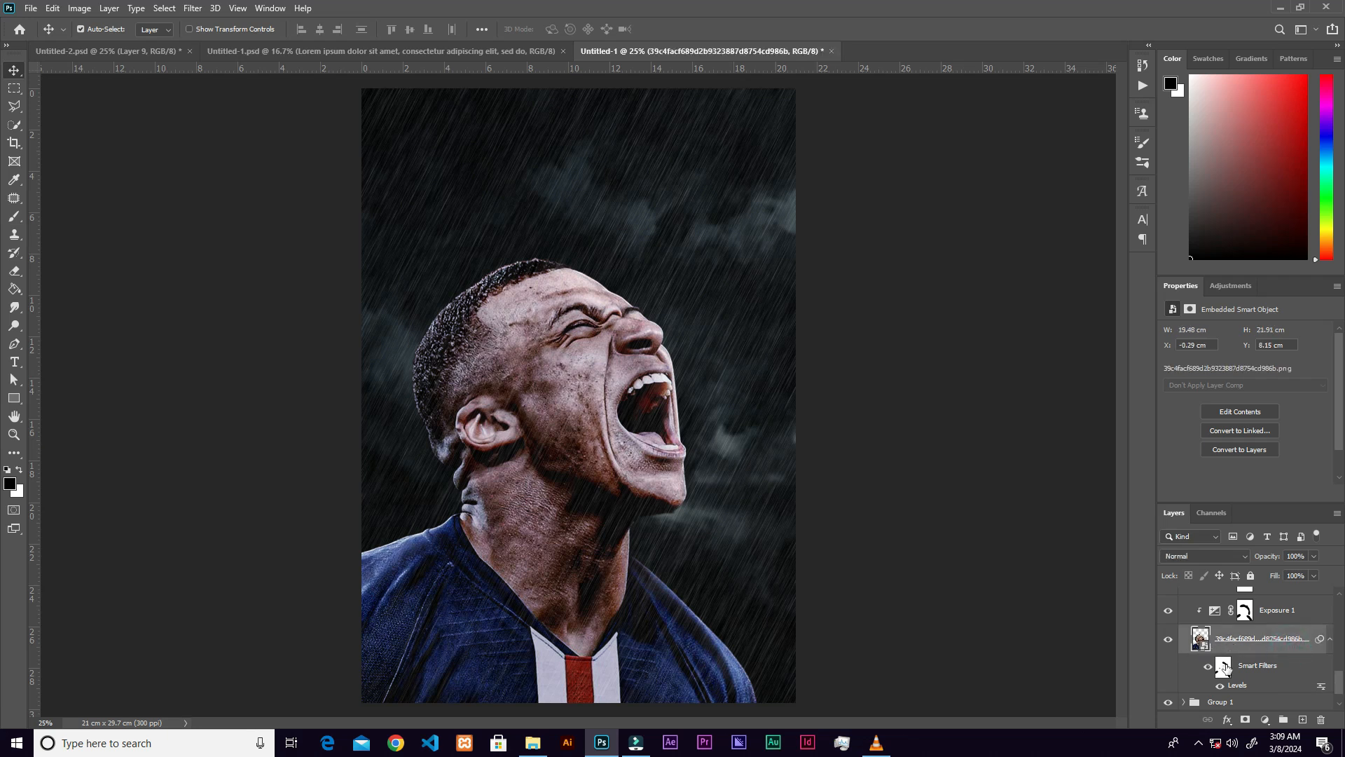
left_click(1227, 720)
left_click(1244, 587)
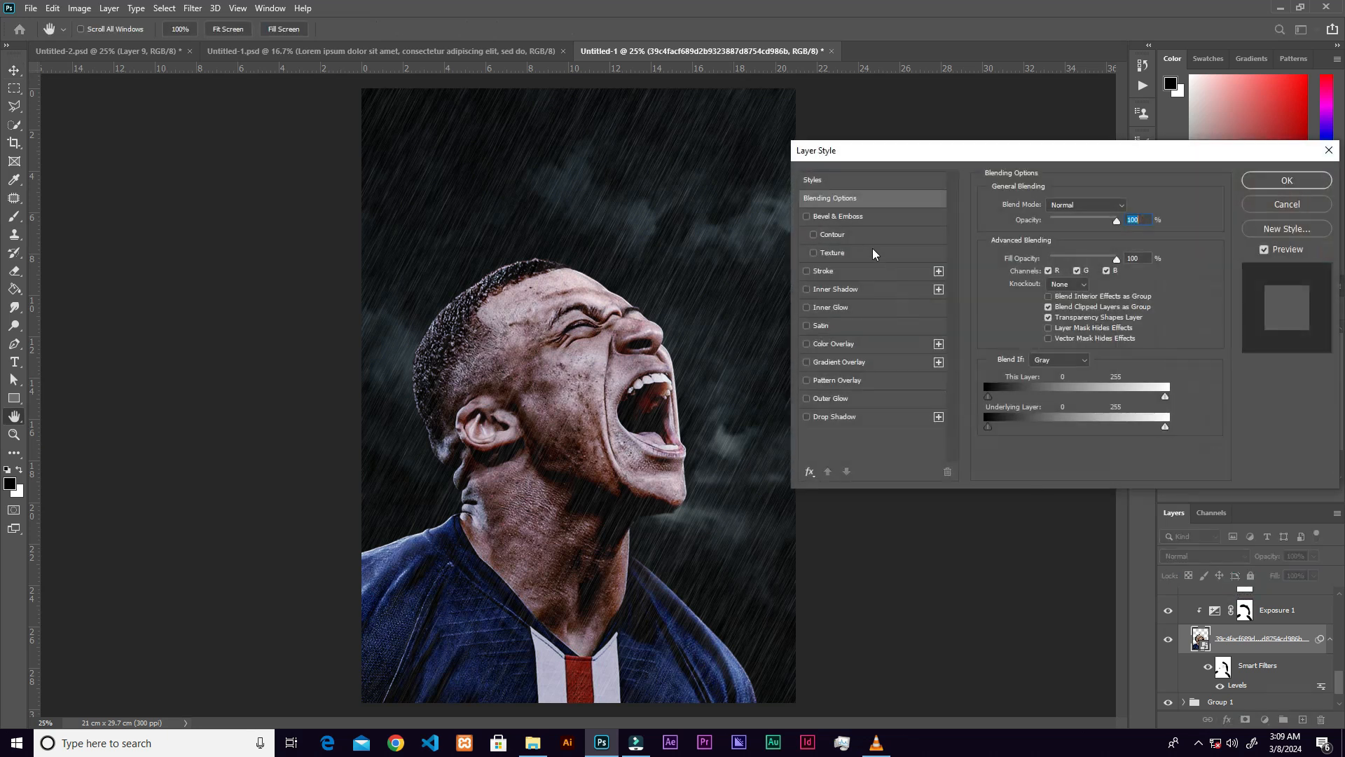
left_click(862, 218)
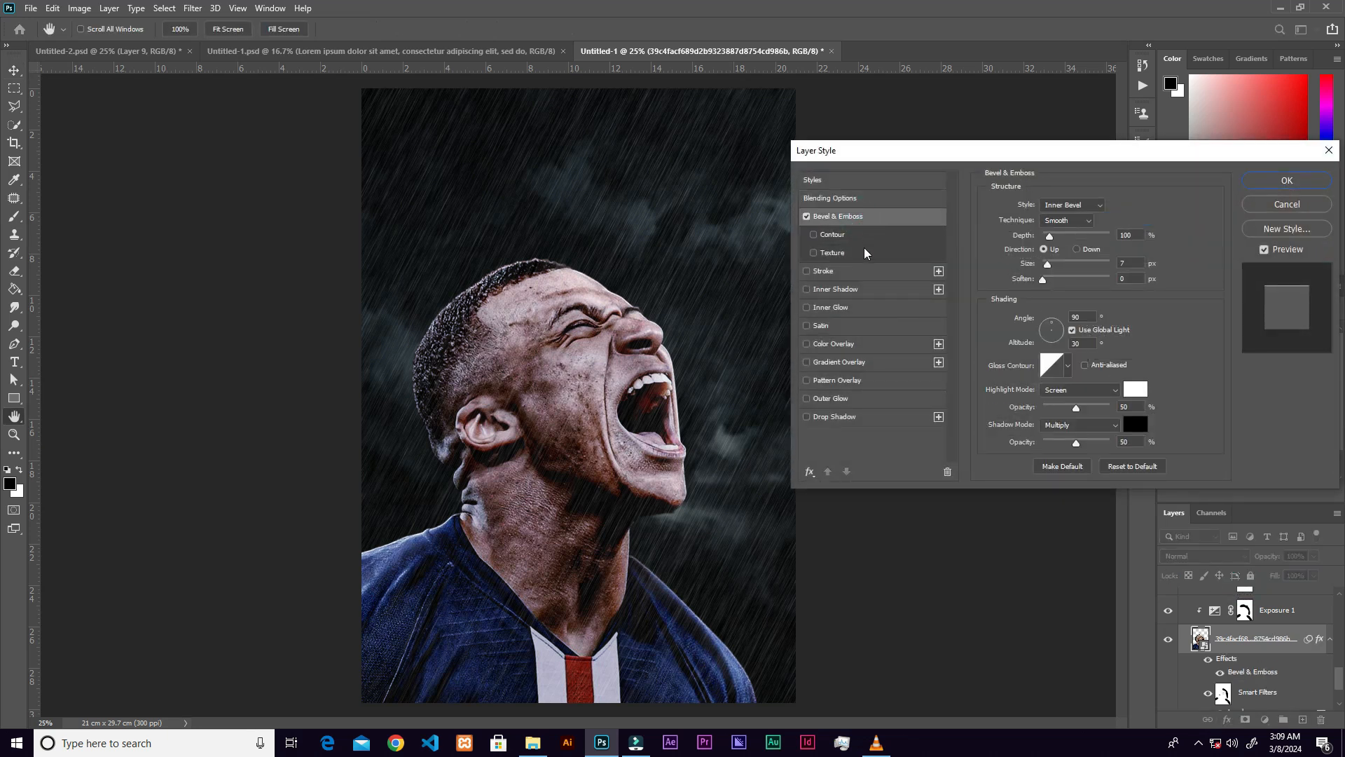
left_click(1097, 208)
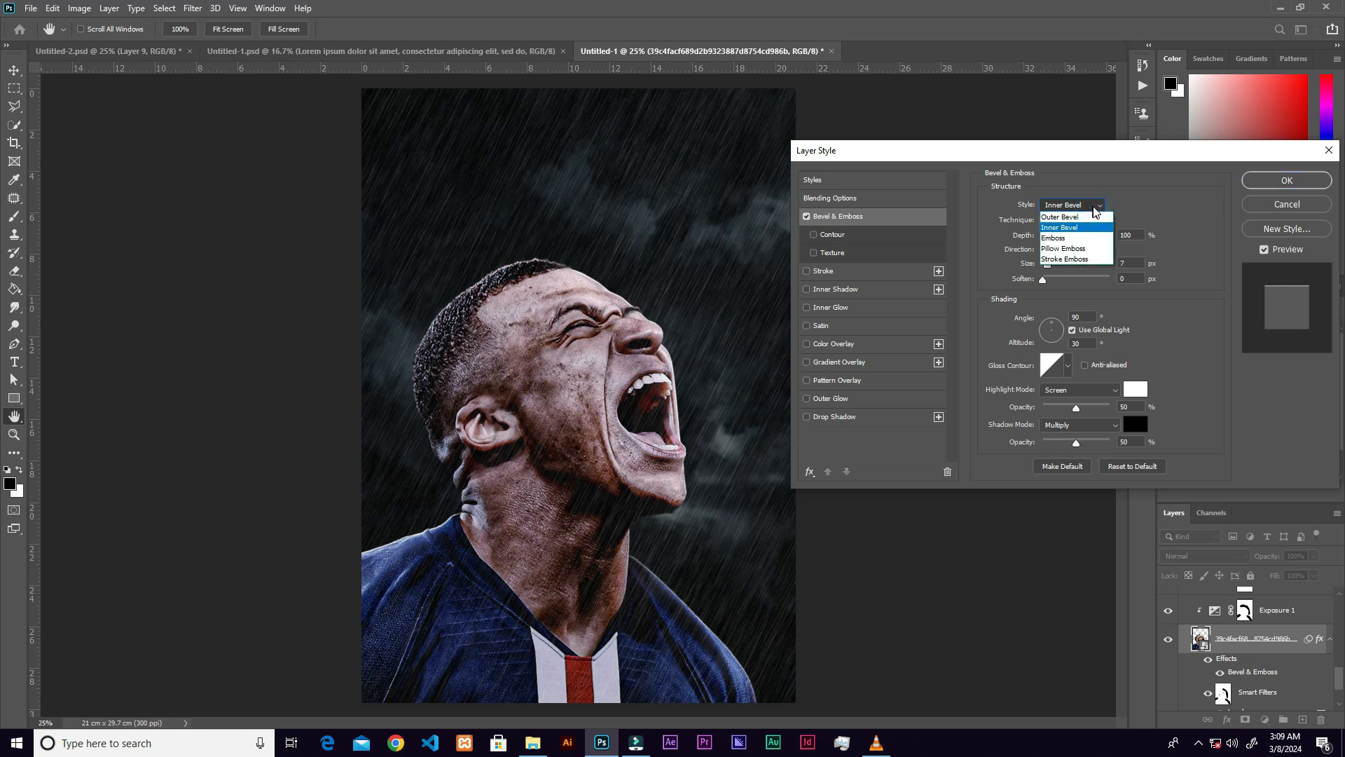
left_click(1070, 239)
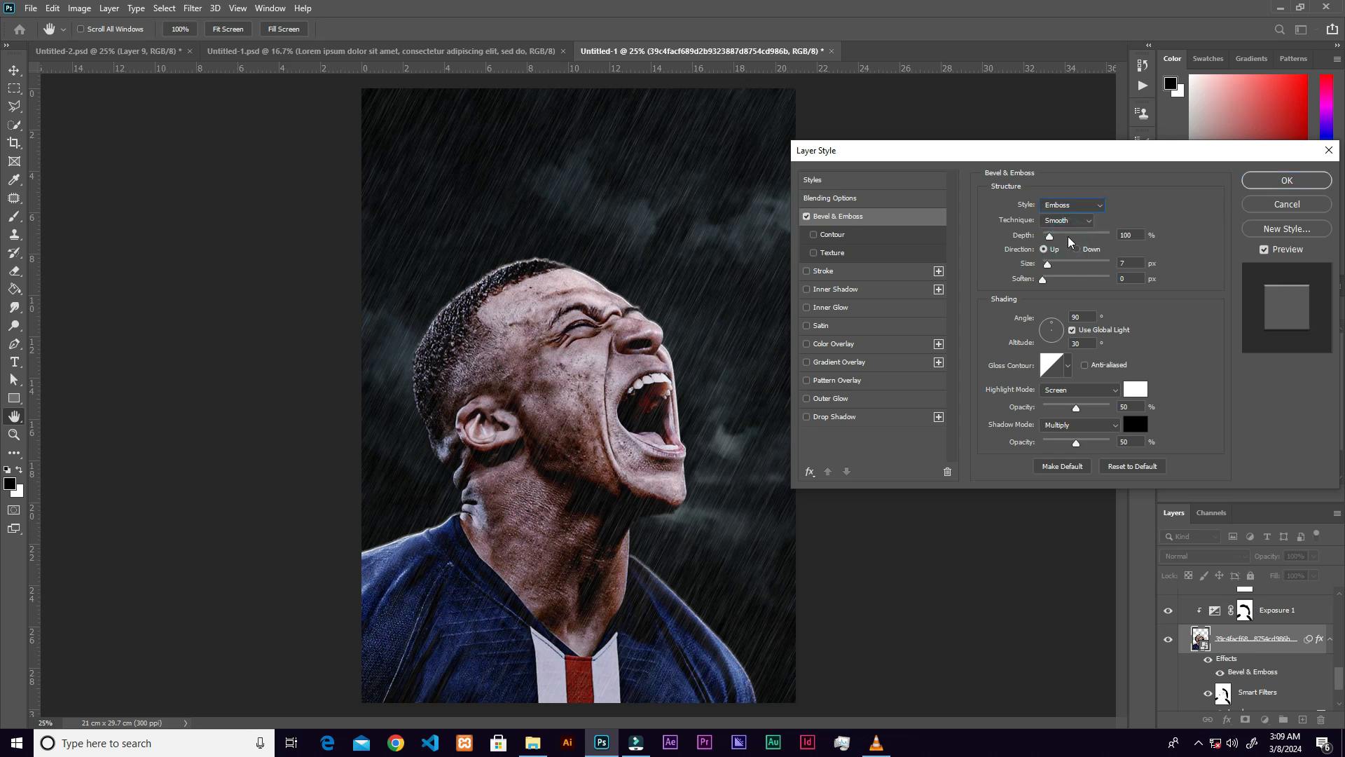
Set the emboss depth to 63%, size to 92 px, highlight opacity to 90% and shadow opacity to 0%.
left_click(1079, 221)
left_click(1076, 223)
left_click_drag(1049, 235, 1070, 264)
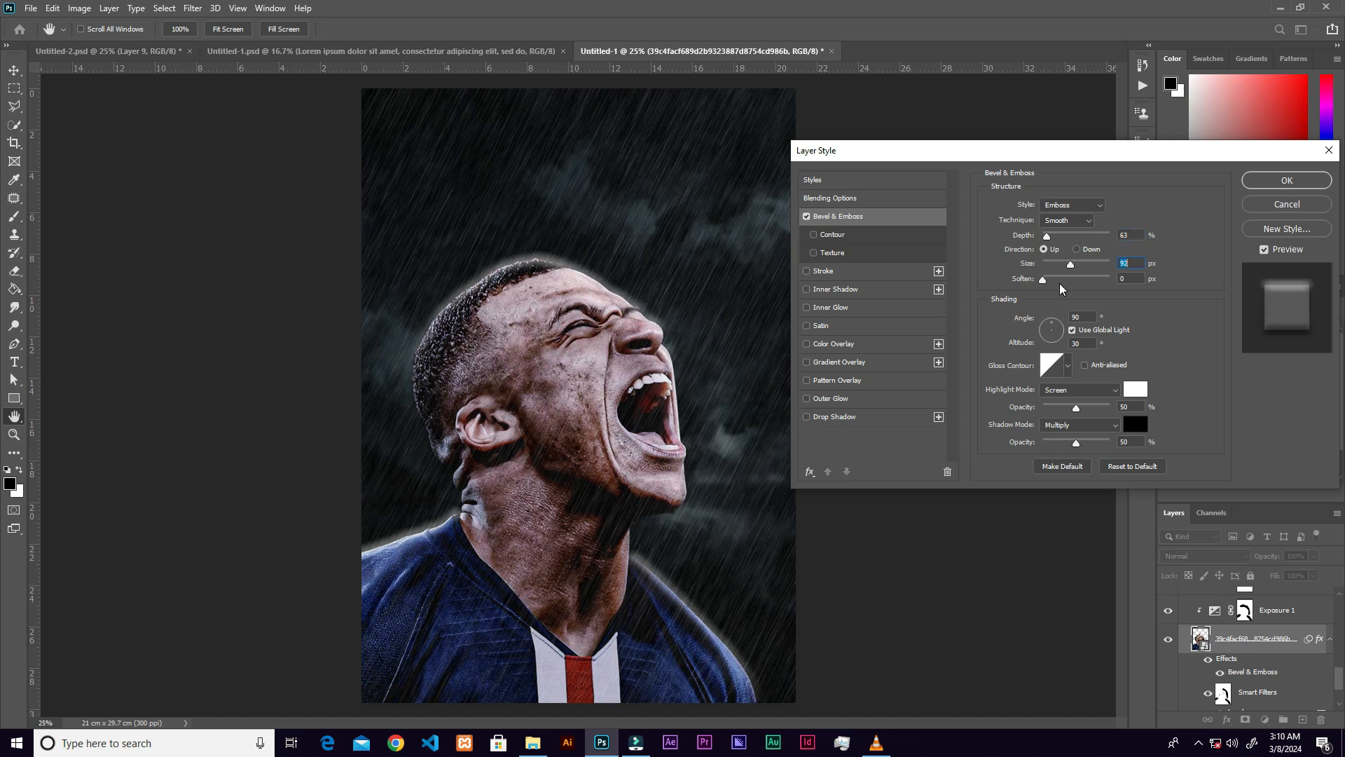
left_click_drag(1080, 444, 1011, 447)
left_click_drag(1076, 409, 1103, 409)
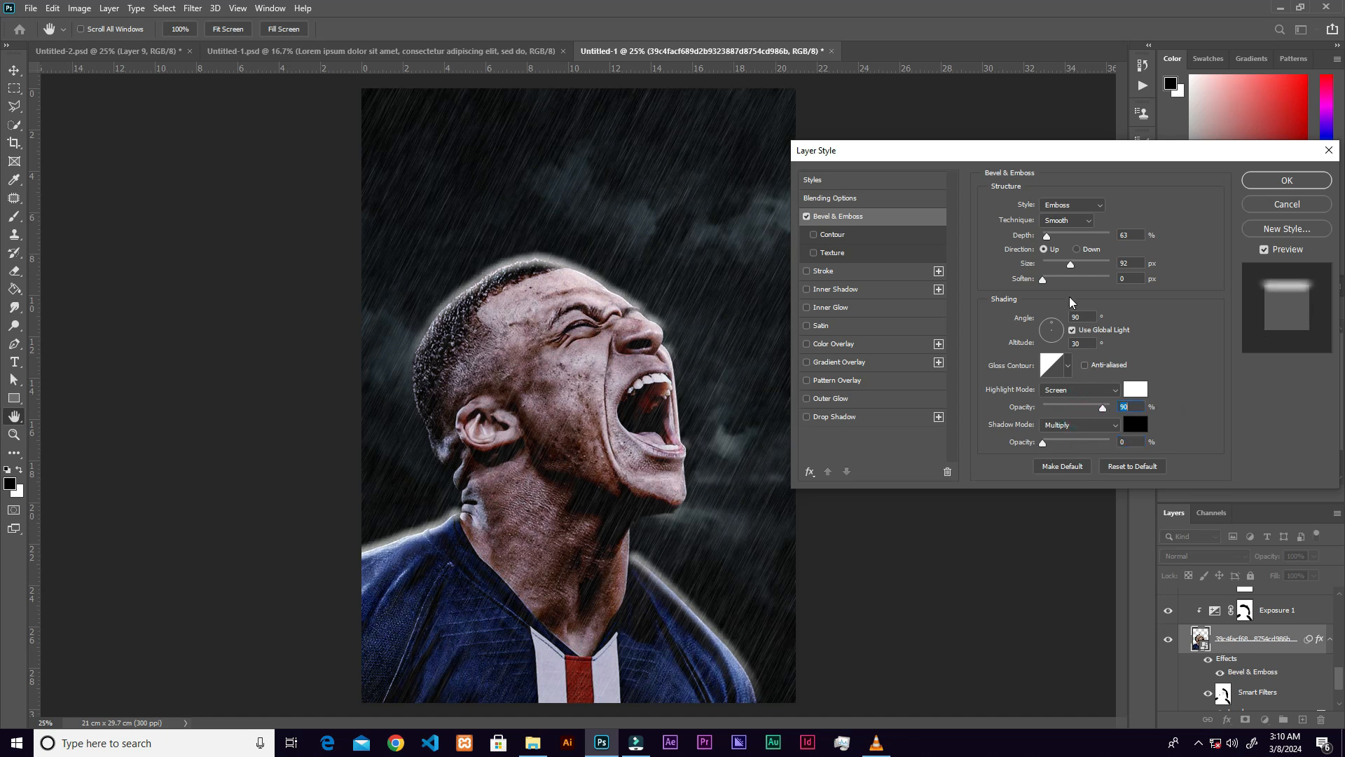
Rotate the emboss light toward the front of the player's face, slightly reduce the effect's size, and apply the layer style.
left_click_drag(1051, 326, 1076, 321)
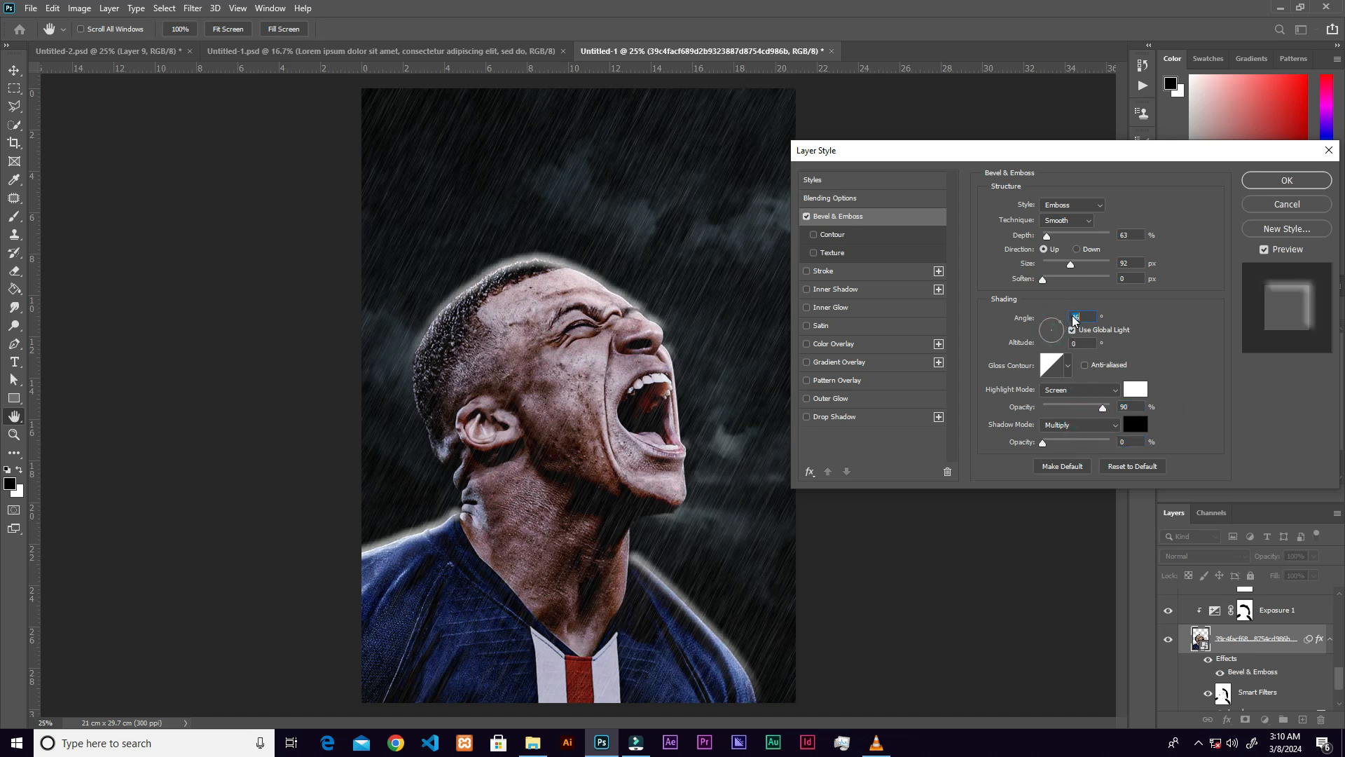
left_click(1063, 327)
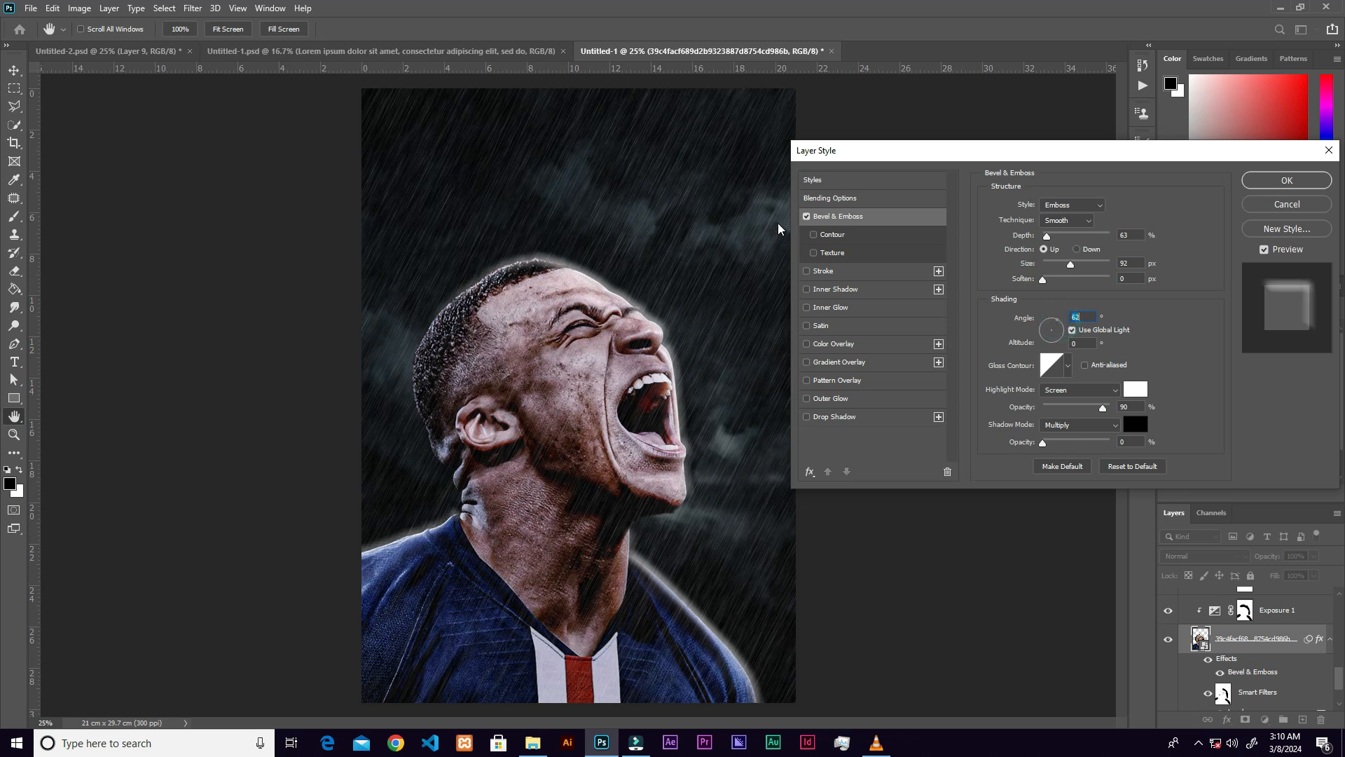
left_click(1060, 321)
left_click_drag(1059, 321, 1060, 321)
left_click_drag(1071, 265, 1067, 265)
left_click(1286, 180)
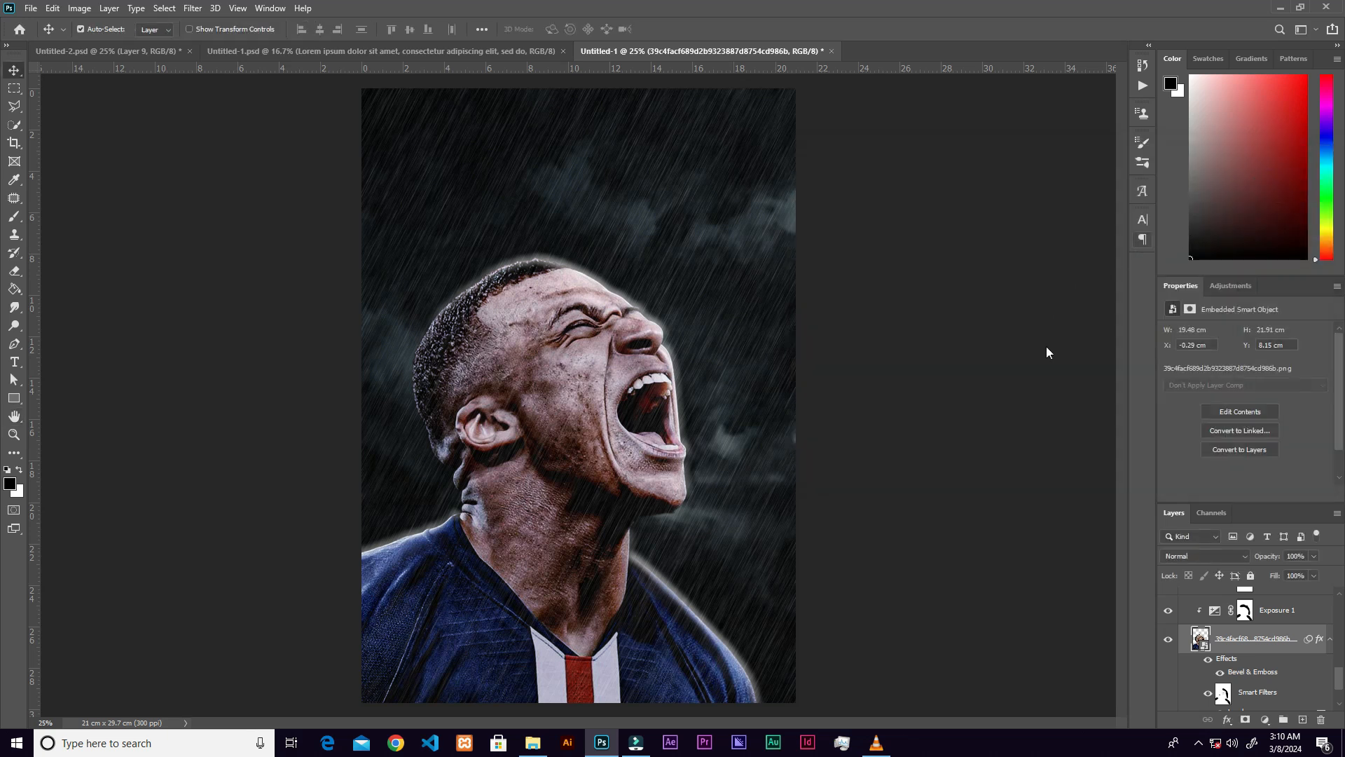
Convert the player's emboss effect into a separate layer and move that highlights layer above Curves 1 in Group 2.
right_click(1319, 644)
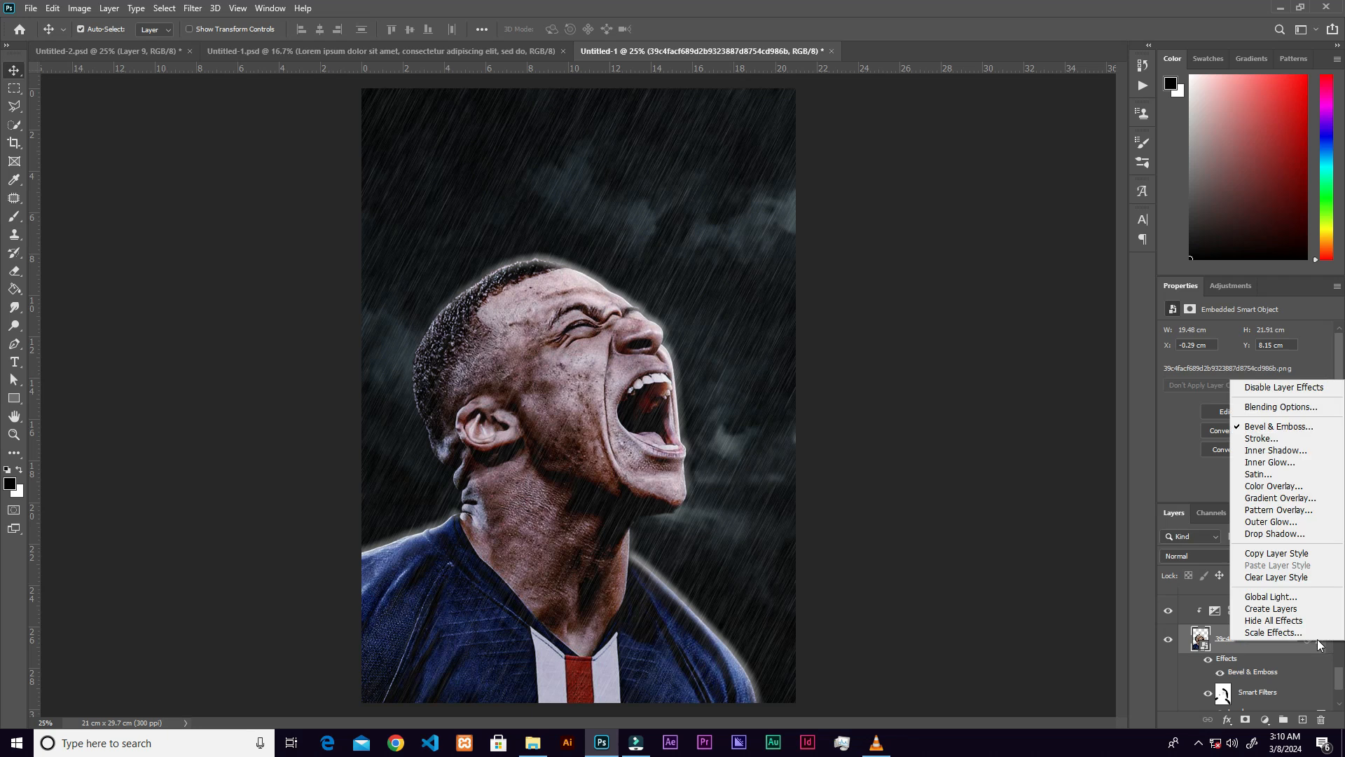
left_click(1291, 615)
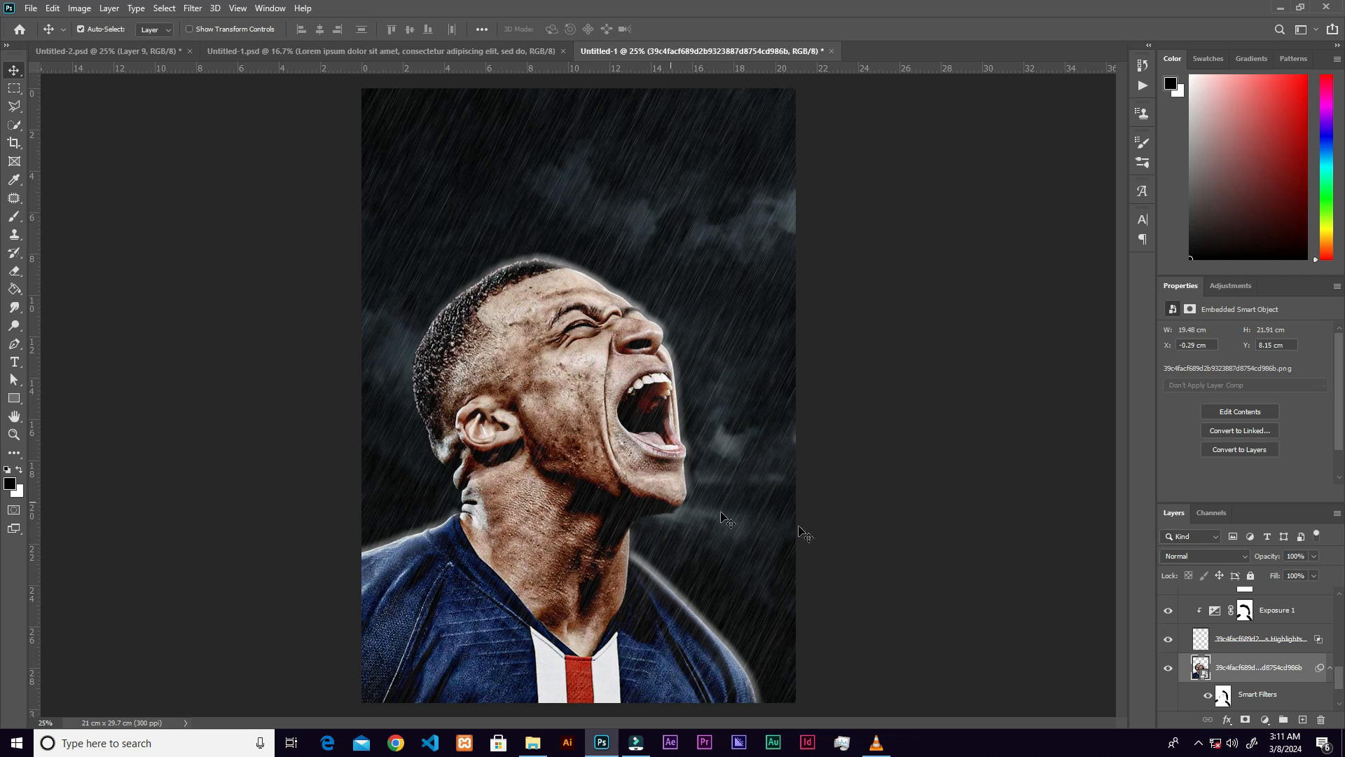
left_click_drag(1338, 675, 1294, 627)
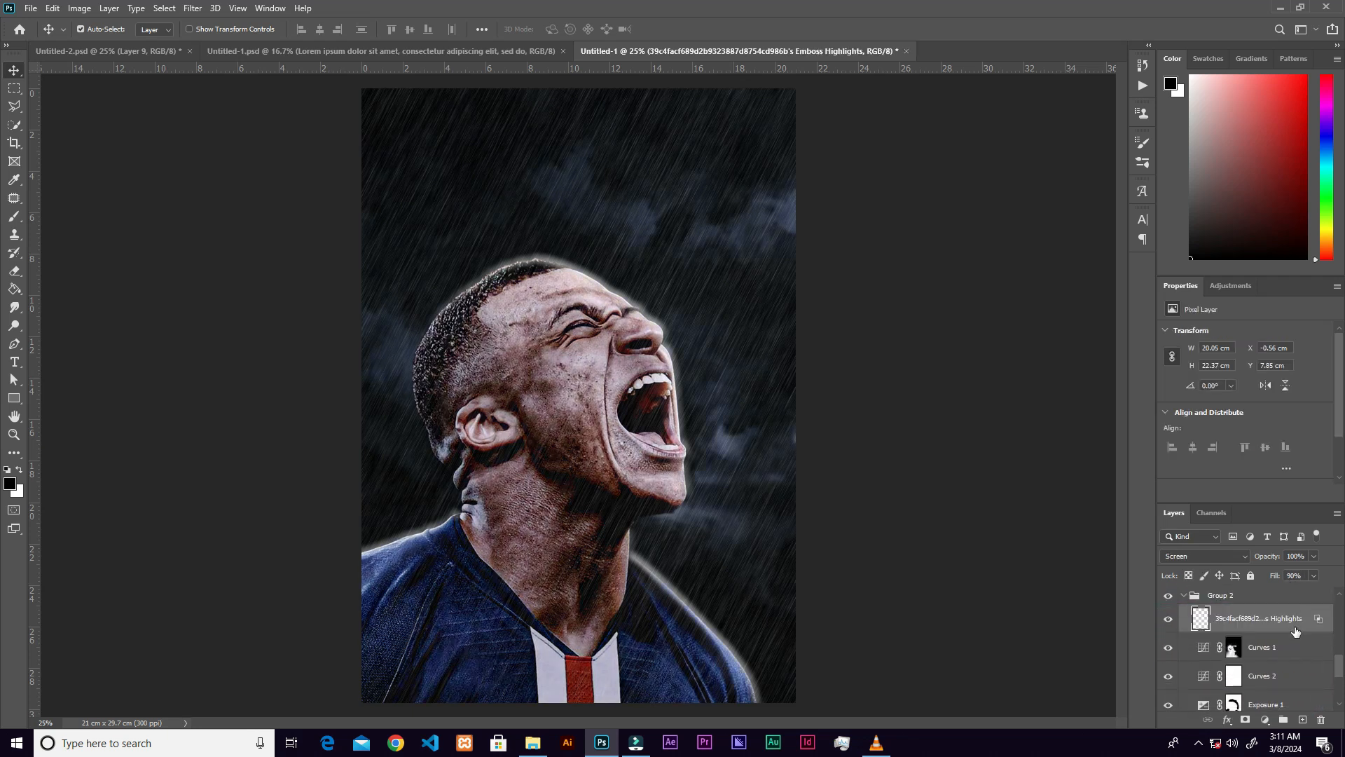
Clip the Exposure 1, Curves 2 and Curves 1 adjustment layers to the player layer again.
left_click_drag(1338, 666, 1339, 679)
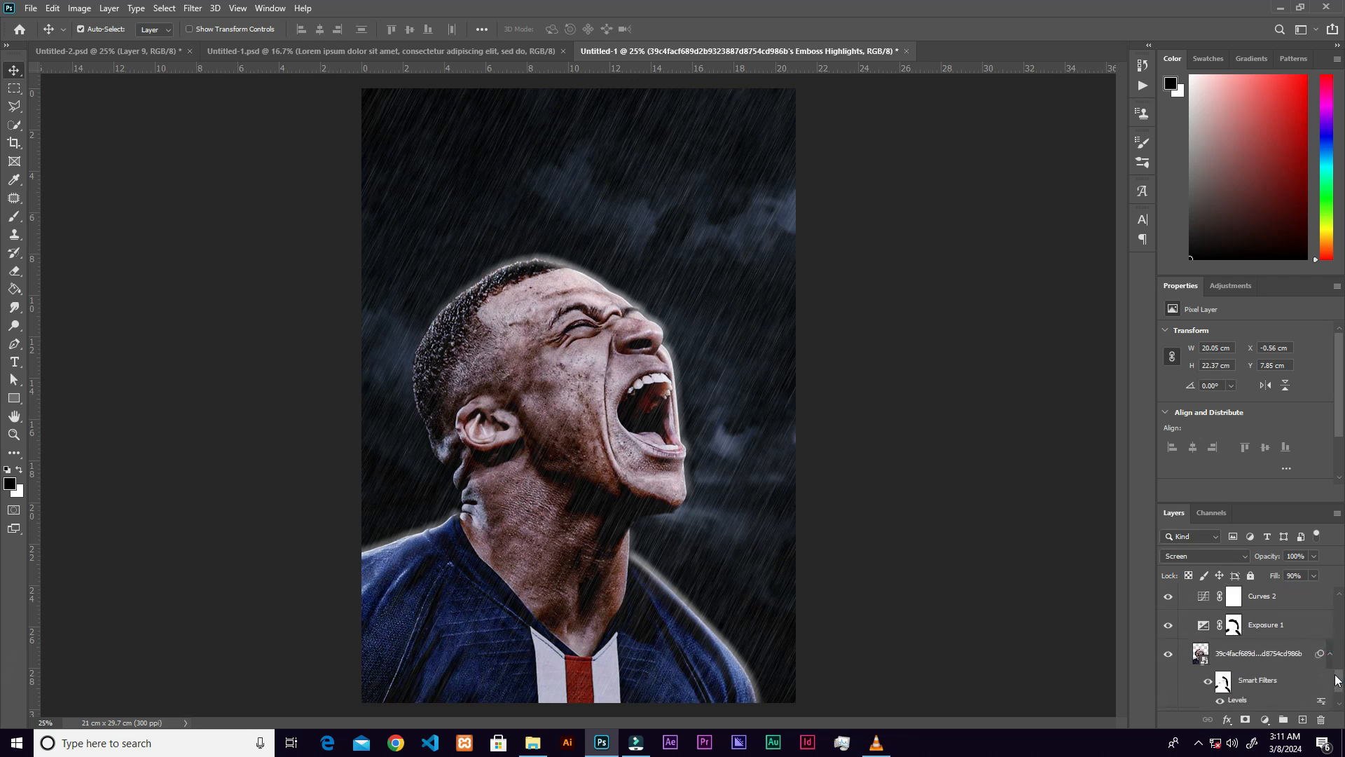
right_click(1297, 629)
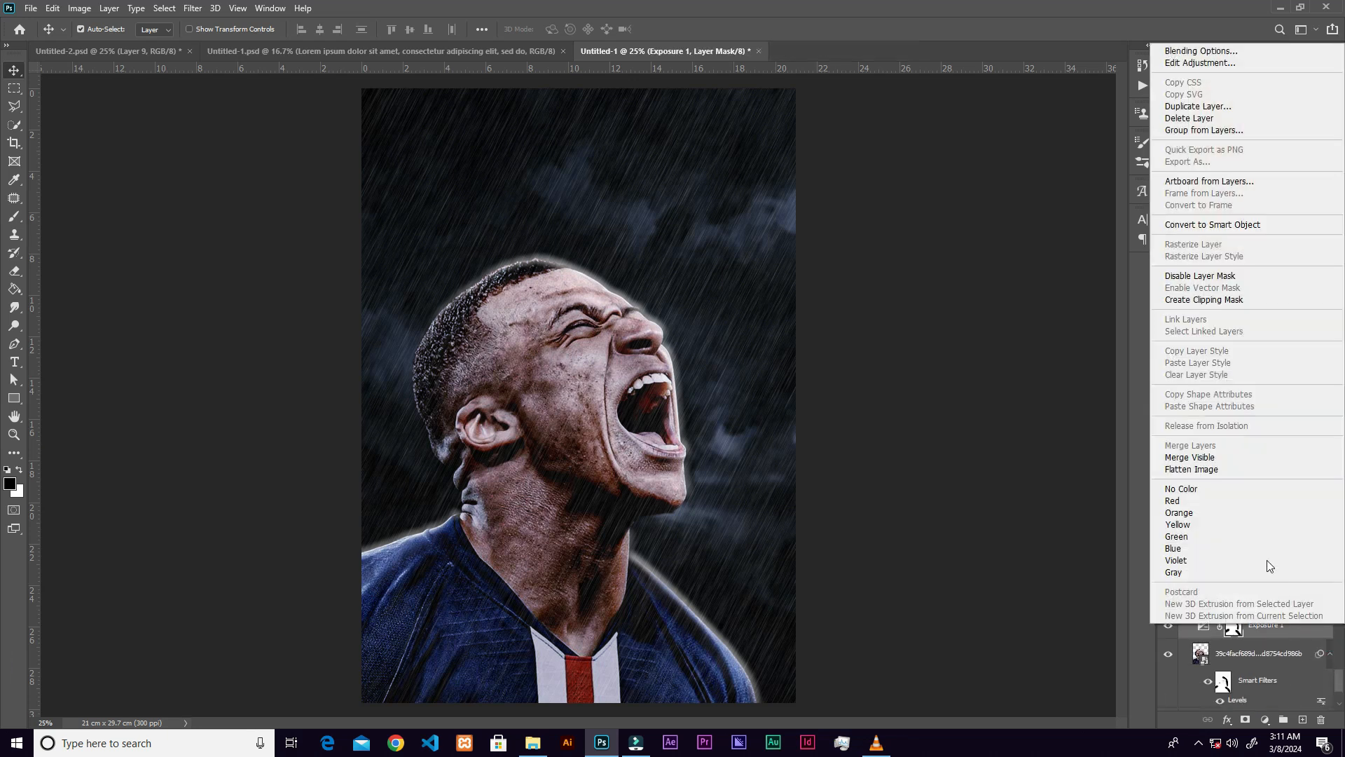
left_click(1214, 300)
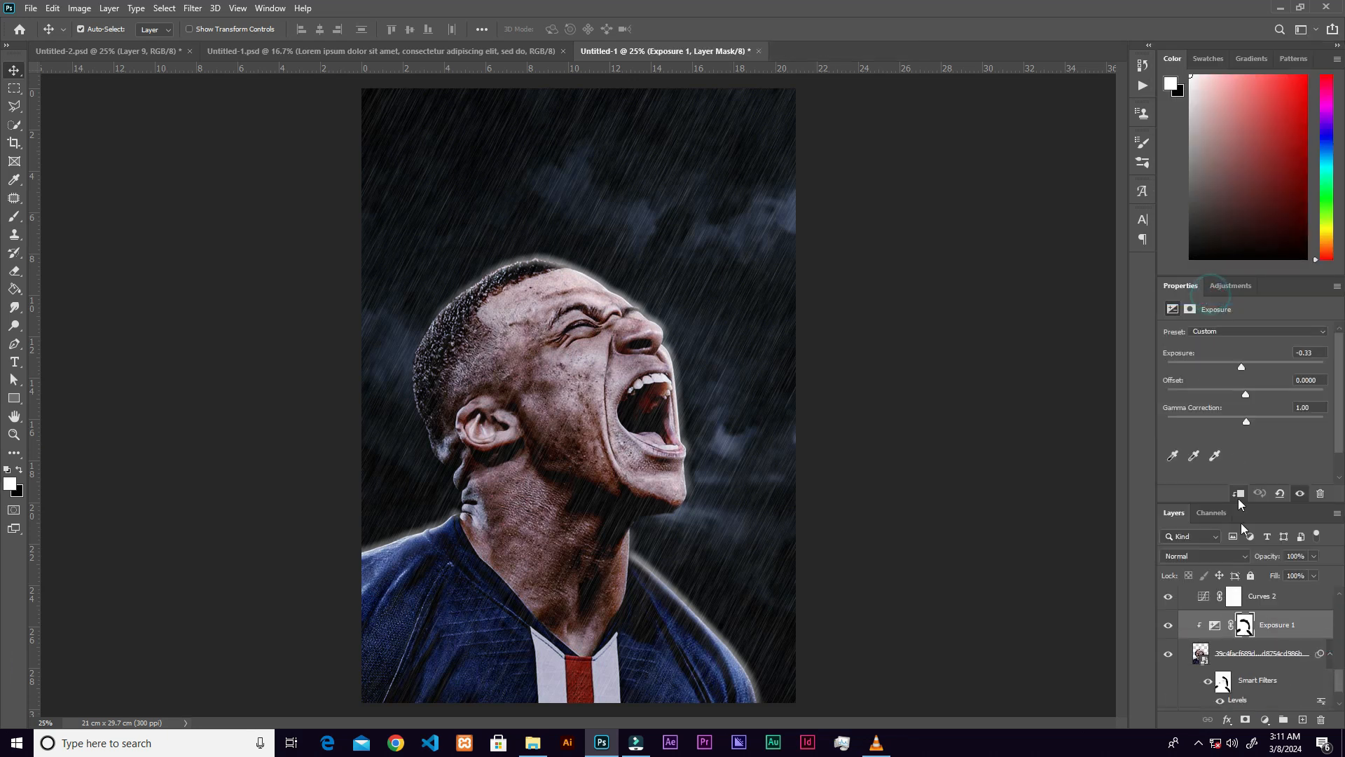
right_click(1277, 597)
left_click(1210, 272)
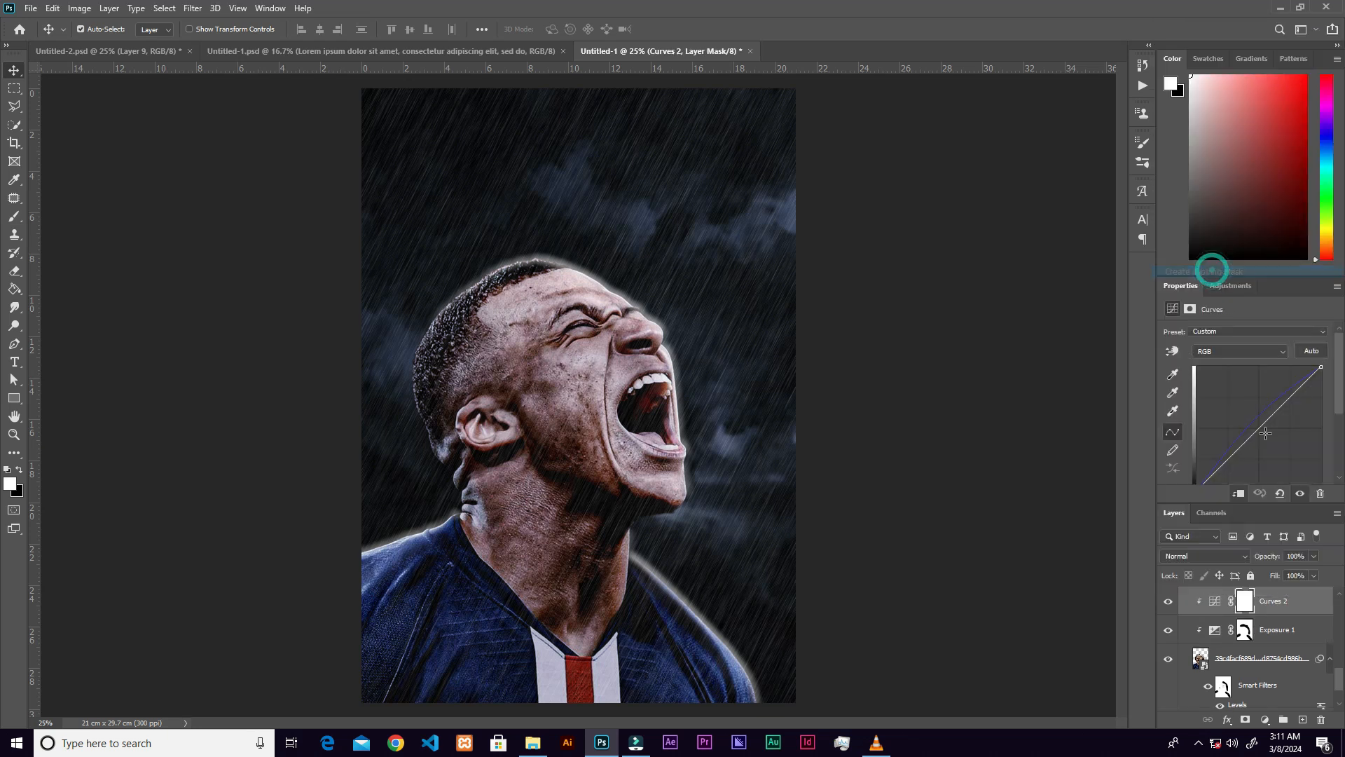
scroll(1318, 663, "up", 2)
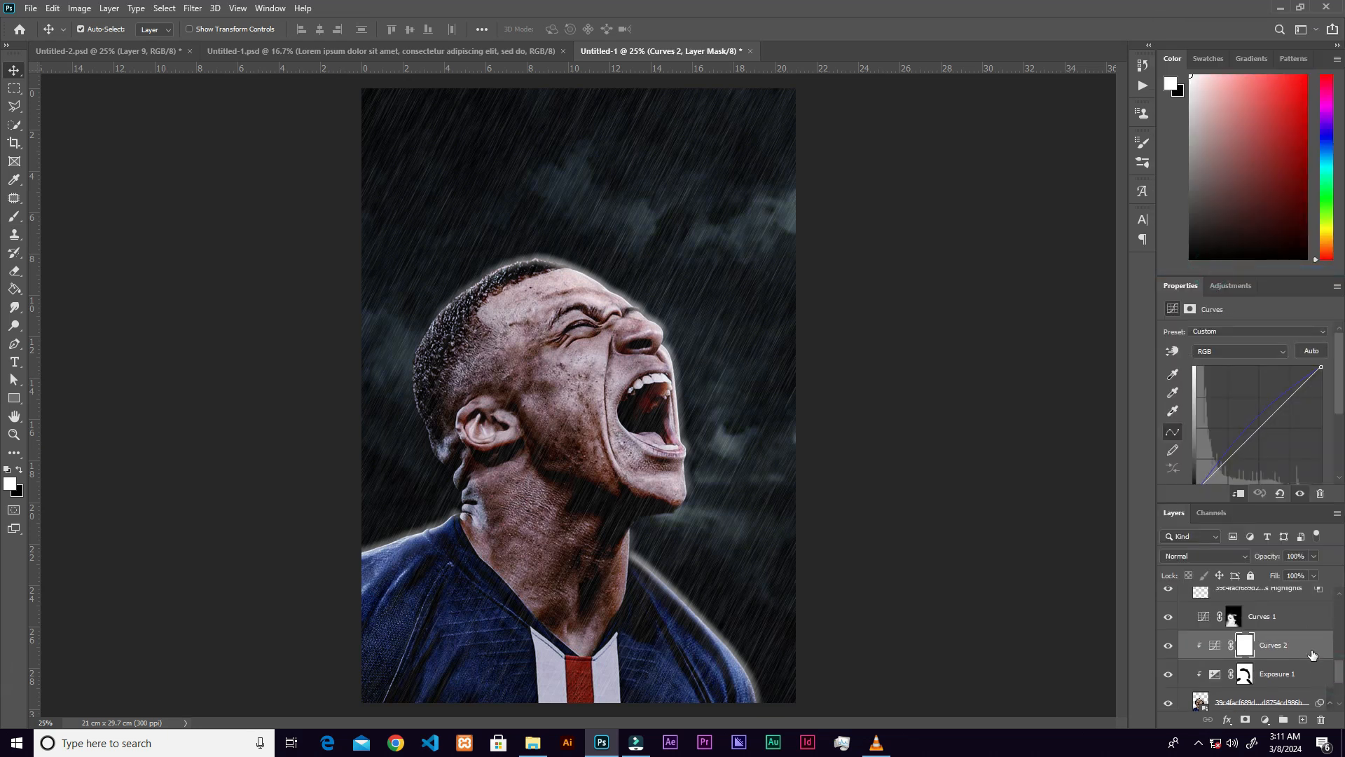
right_click(1297, 620)
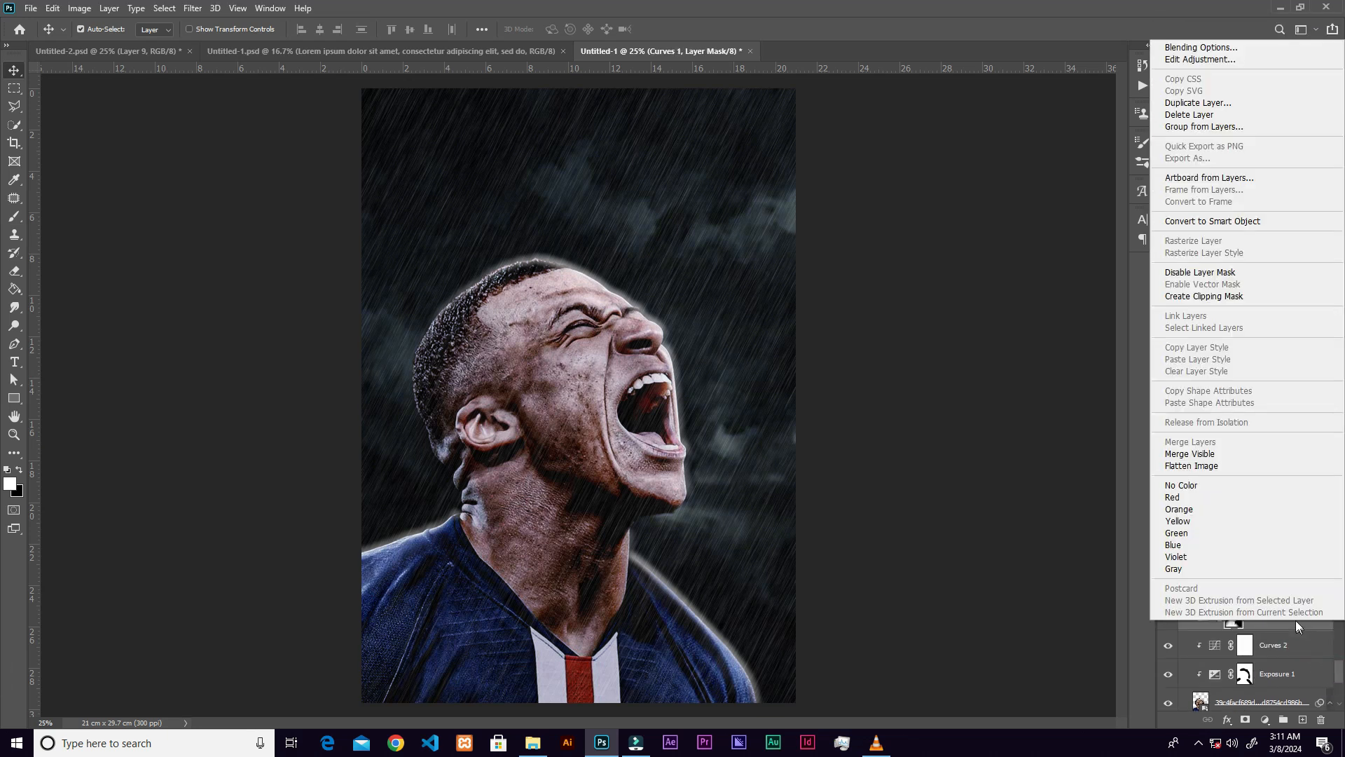
left_click(1217, 297)
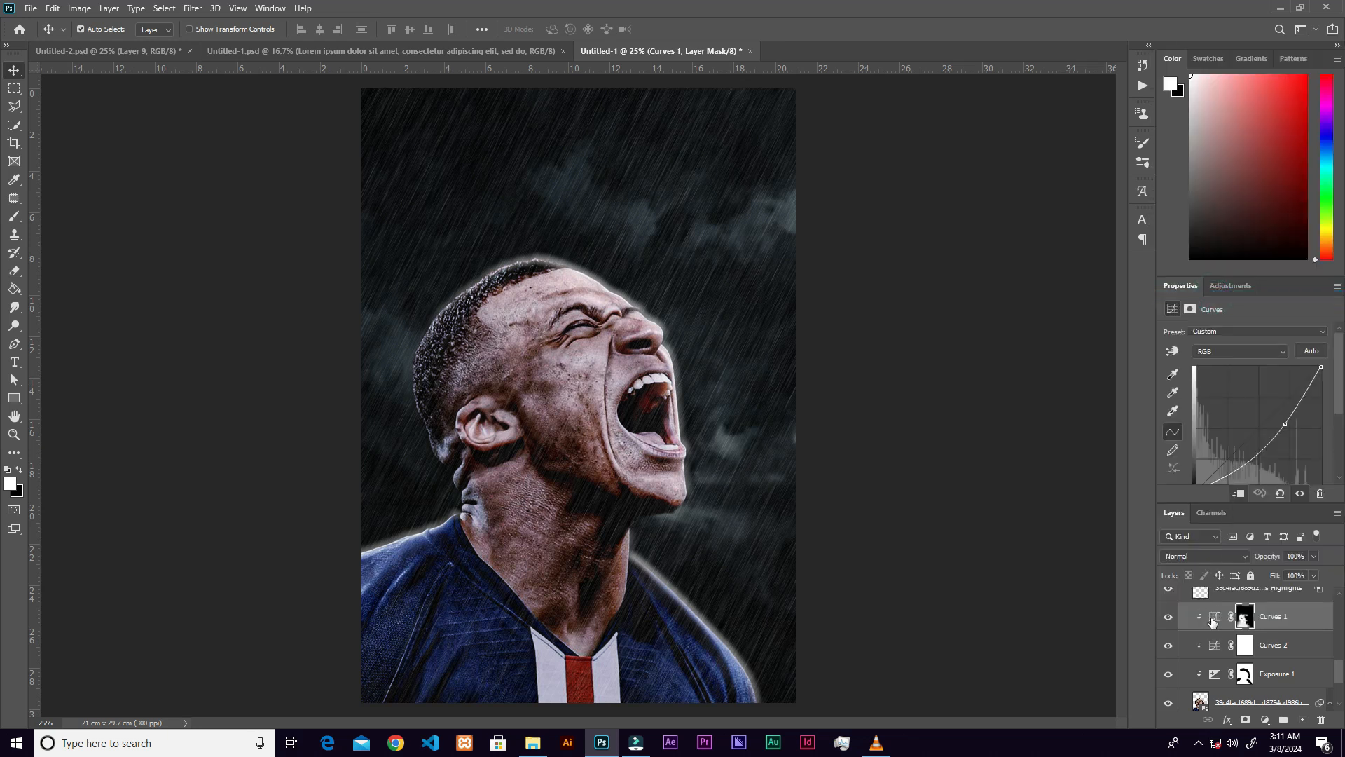
Rename the separated emboss highlights layer as emboss.
left_click_drag(1338, 680, 1339, 665)
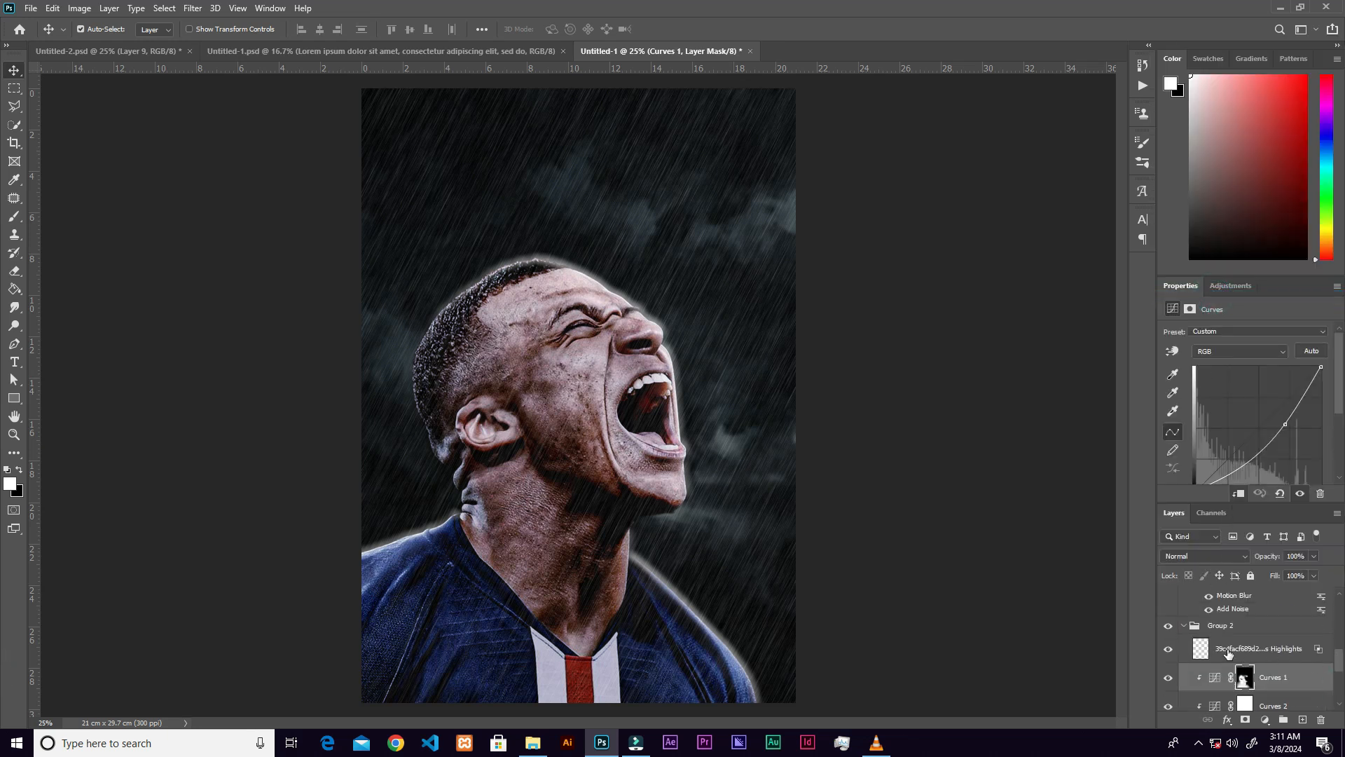
left_click(1248, 651)
double_click(1249, 644)
type("emboss")
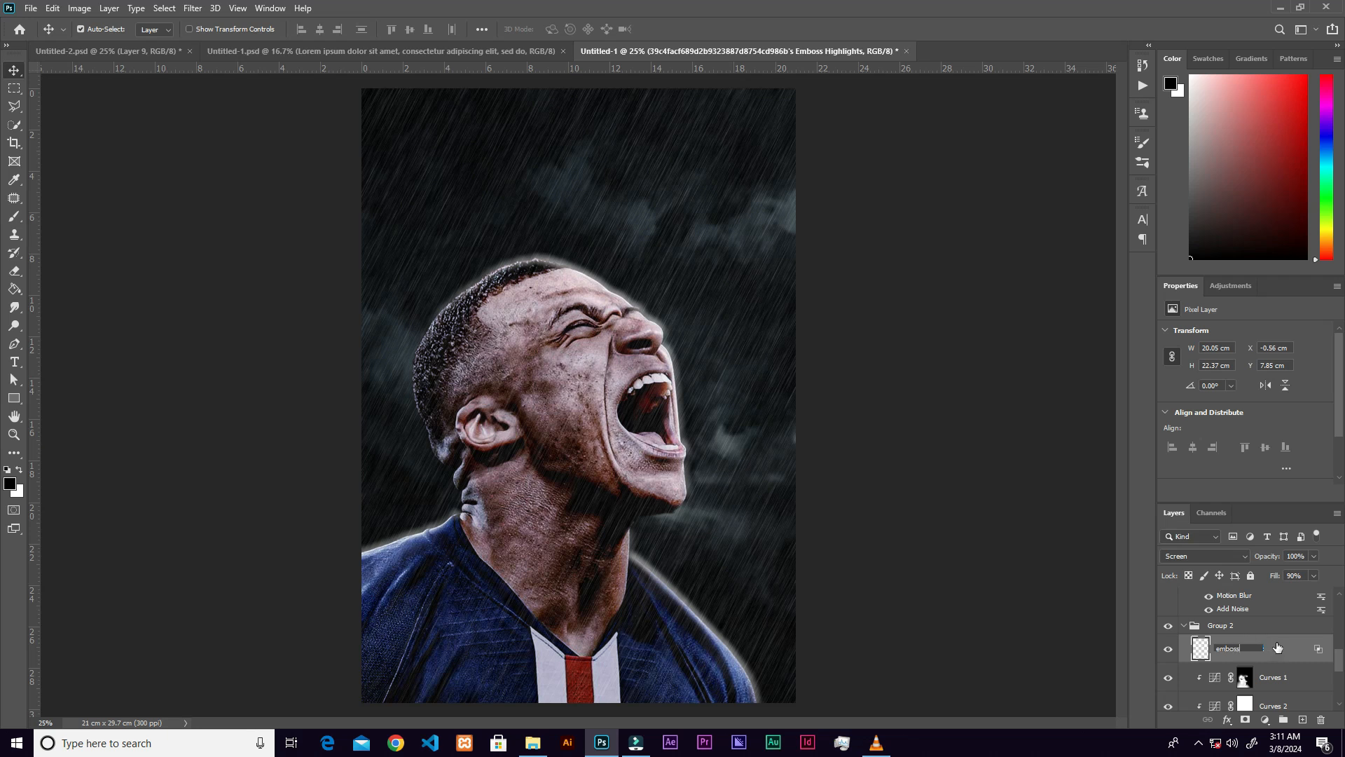
key("Return")
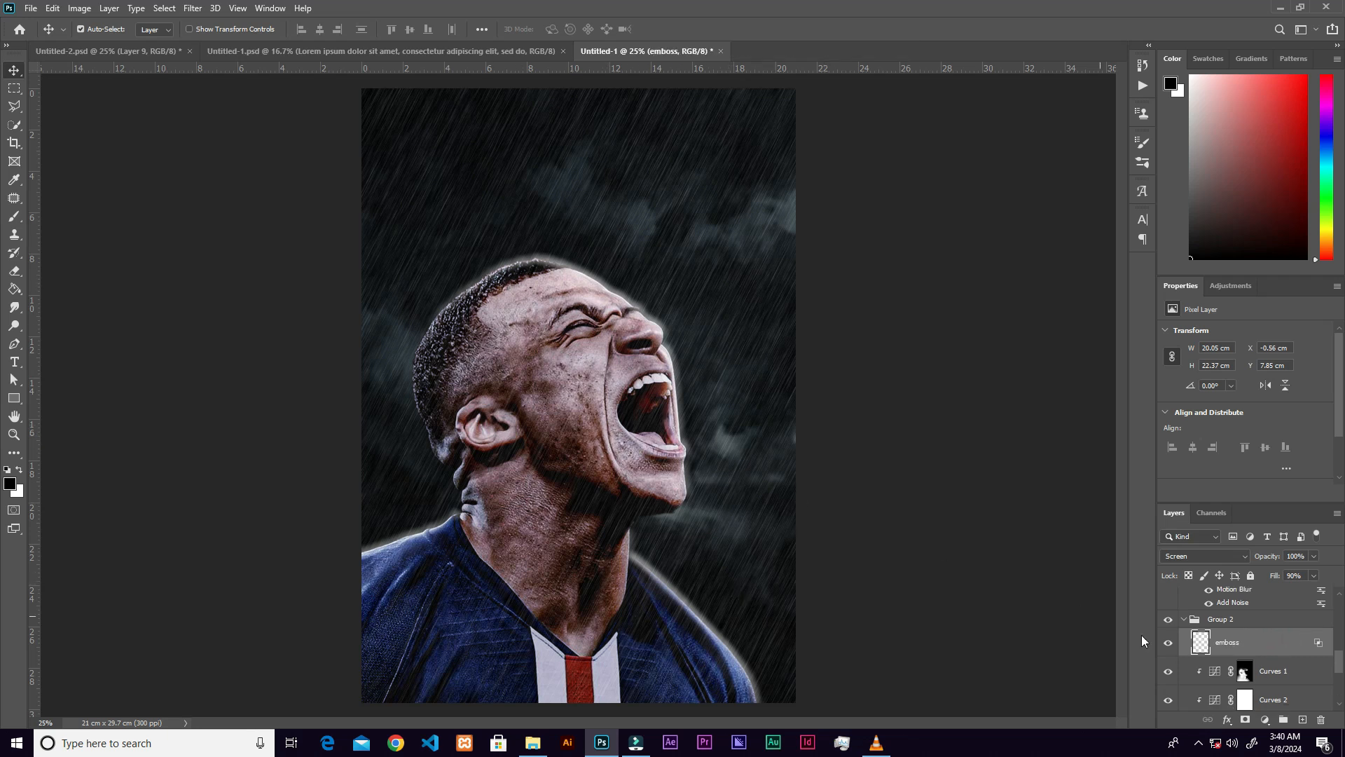
Move the emboss layer out of Group 2 to the top of the layer stack, above the rain layers.
left_click_drag(1265, 643, 1259, 590)
double_click(1269, 607)
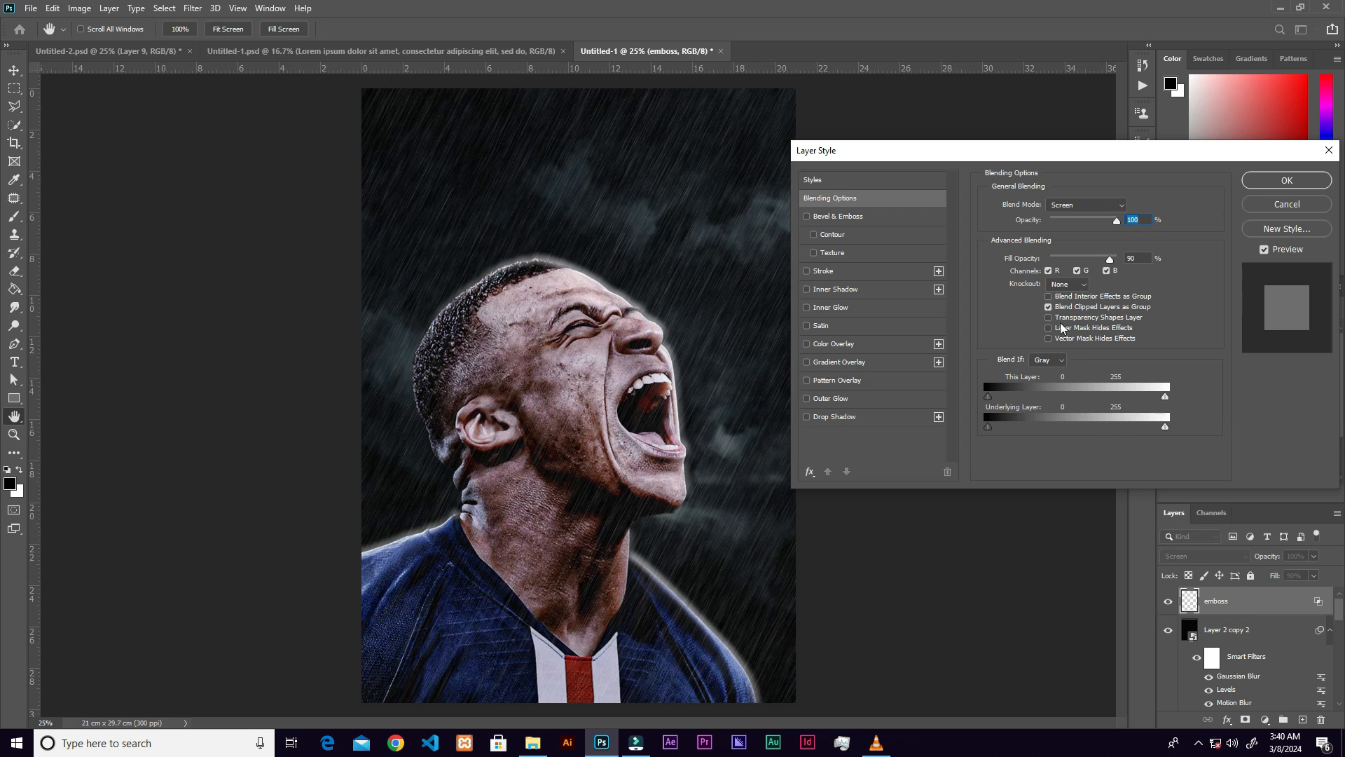
left_click(1287, 180)
Darken the player's Levels smart filter by setting the black input level to 62 and the midtone to 0.74.
left_click_drag(1340, 613, 1325, 684)
double_click(1239, 665)
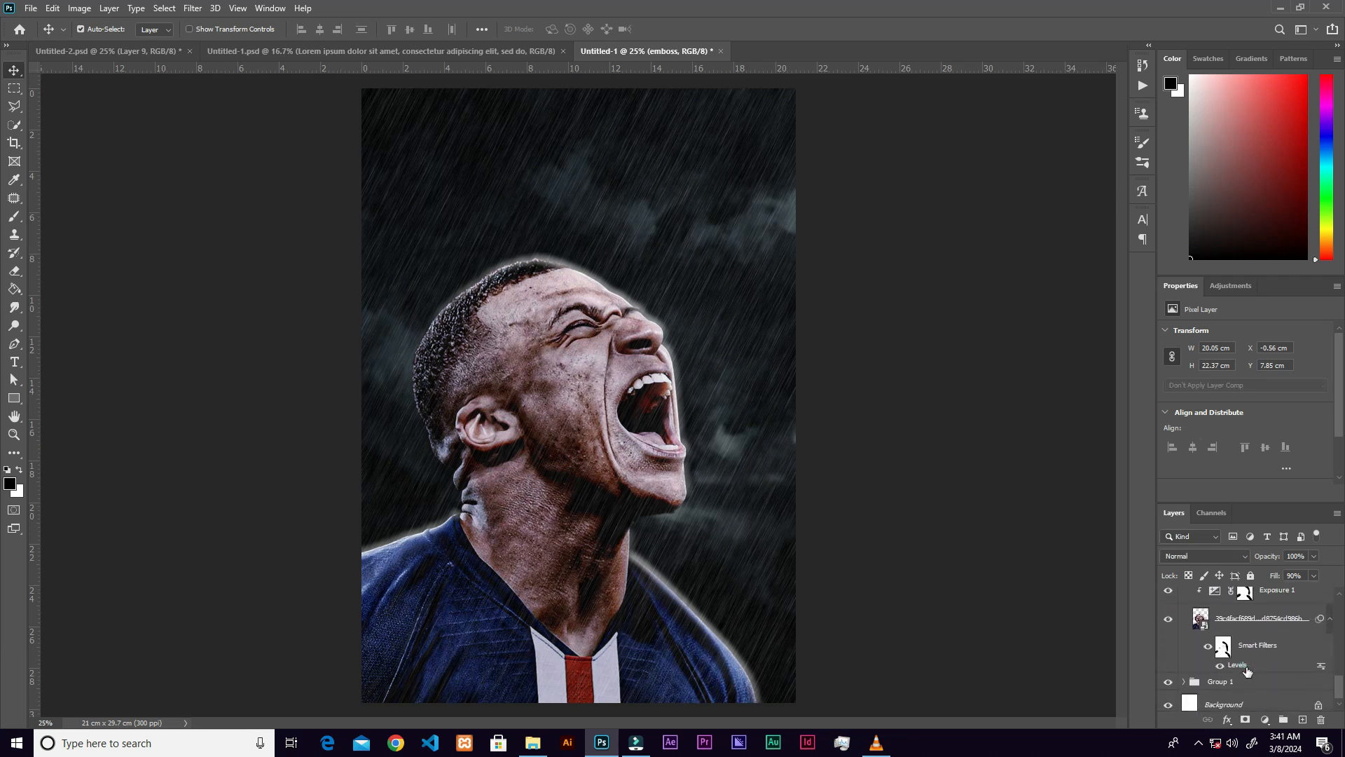
left_click_drag(795, 312, 884, 309)
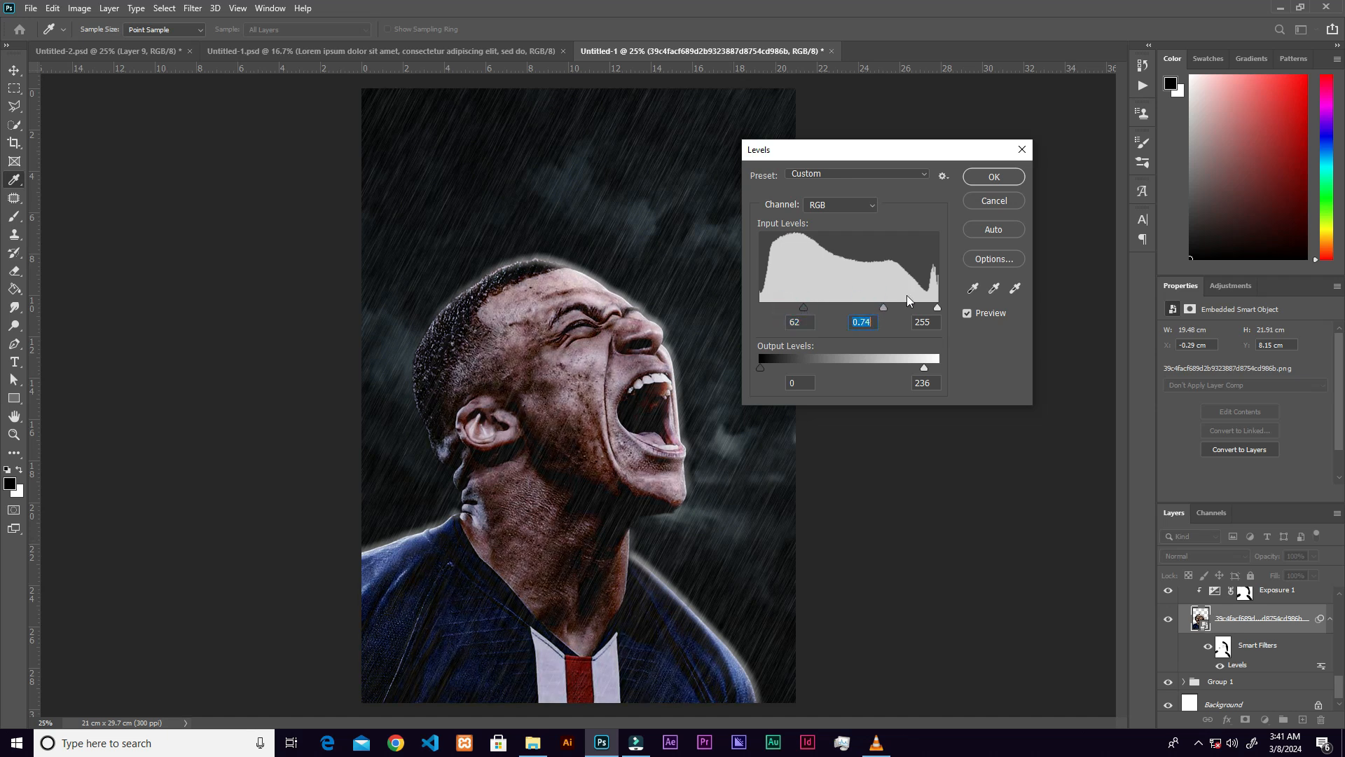
left_click(994, 179)
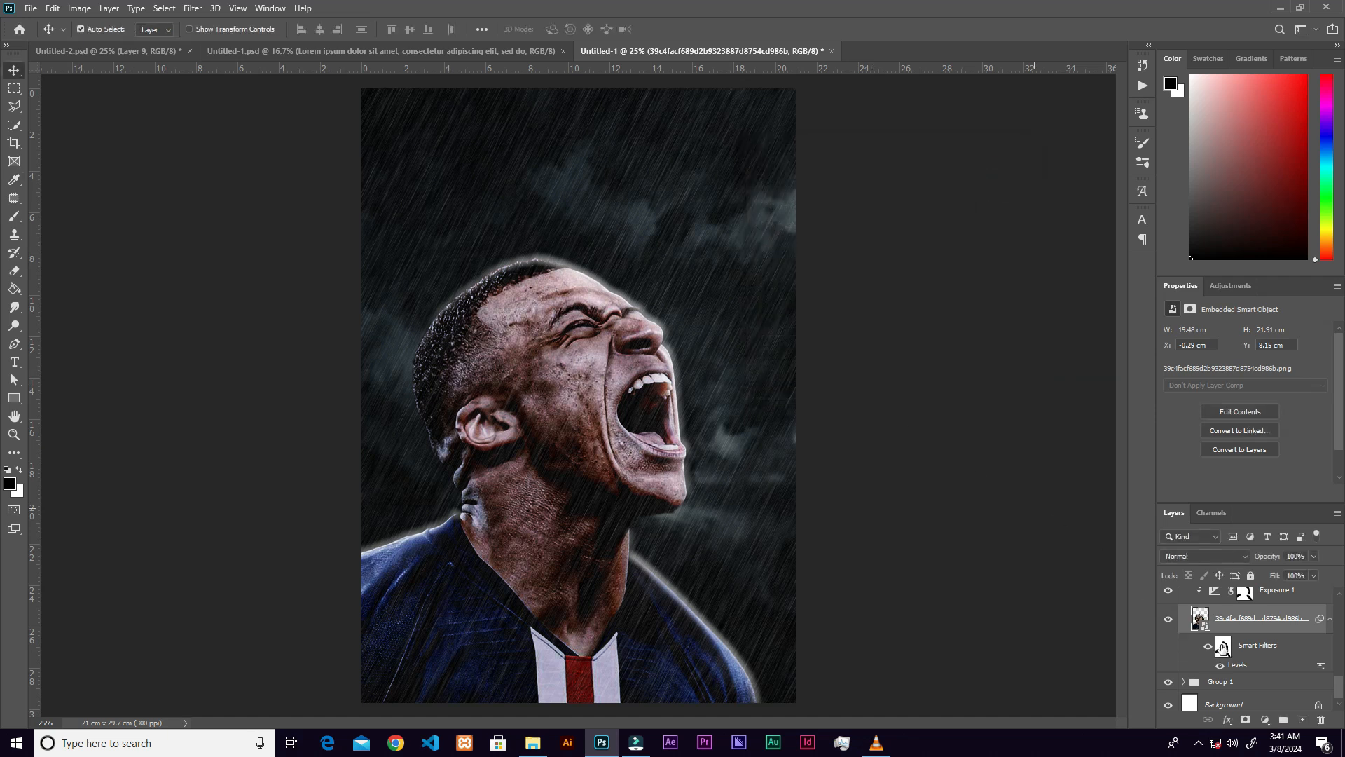
Paint white on the player's Levels filter mask around the nose and mouth with a soft 700 px brush at 9% flow.
left_click(1222, 647)
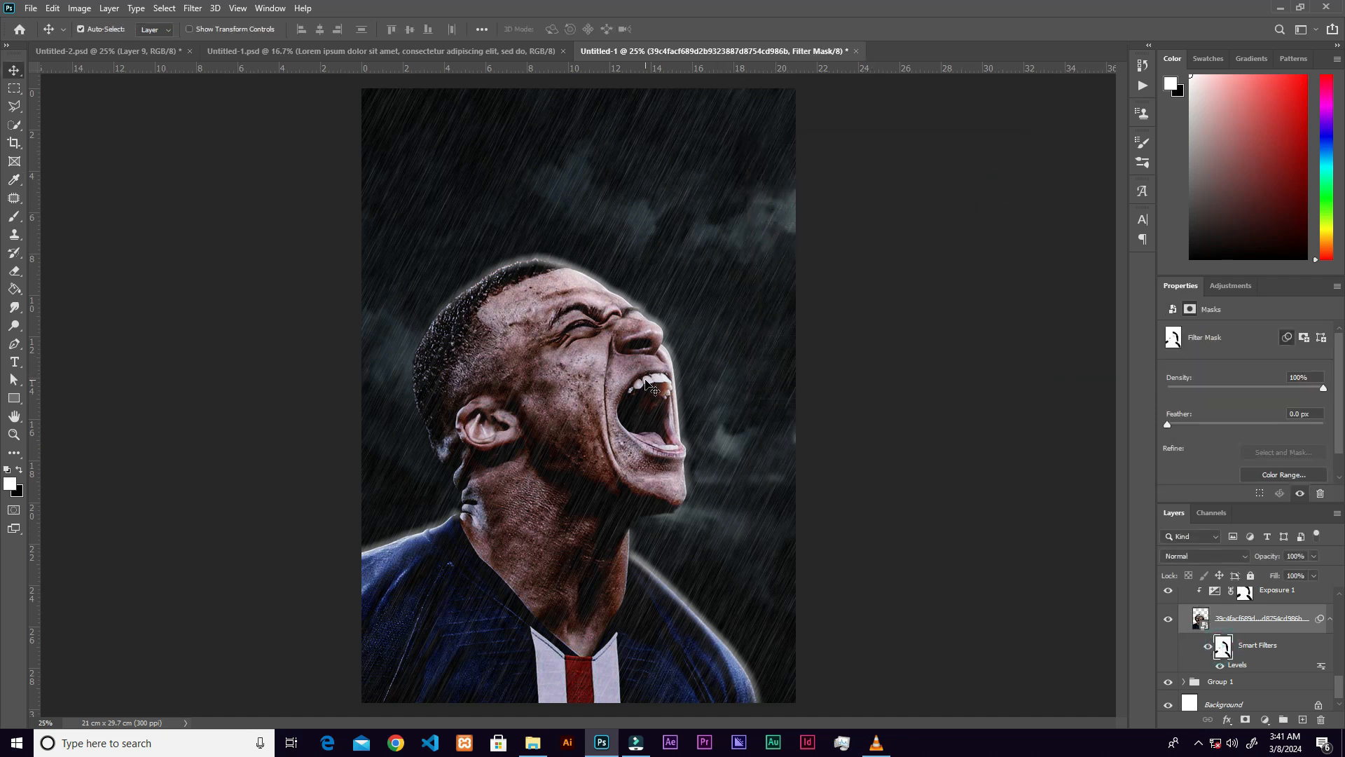
key("b")
mouse_move(641, 339)
left_mouse_down()
mouse_move(588, 287)
mouse_move(609, 314)
mouse_move(599, 284)
mouse_move(648, 410)
mouse_move(655, 491)
mouse_move(617, 455)
mouse_move(596, 335)
mouse_move(554, 294)
mouse_move(627, 330)
mouse_move(640, 471)
mouse_move(574, 319)
mouse_move(626, 359)
mouse_move(721, 390)
left_mouse_up()
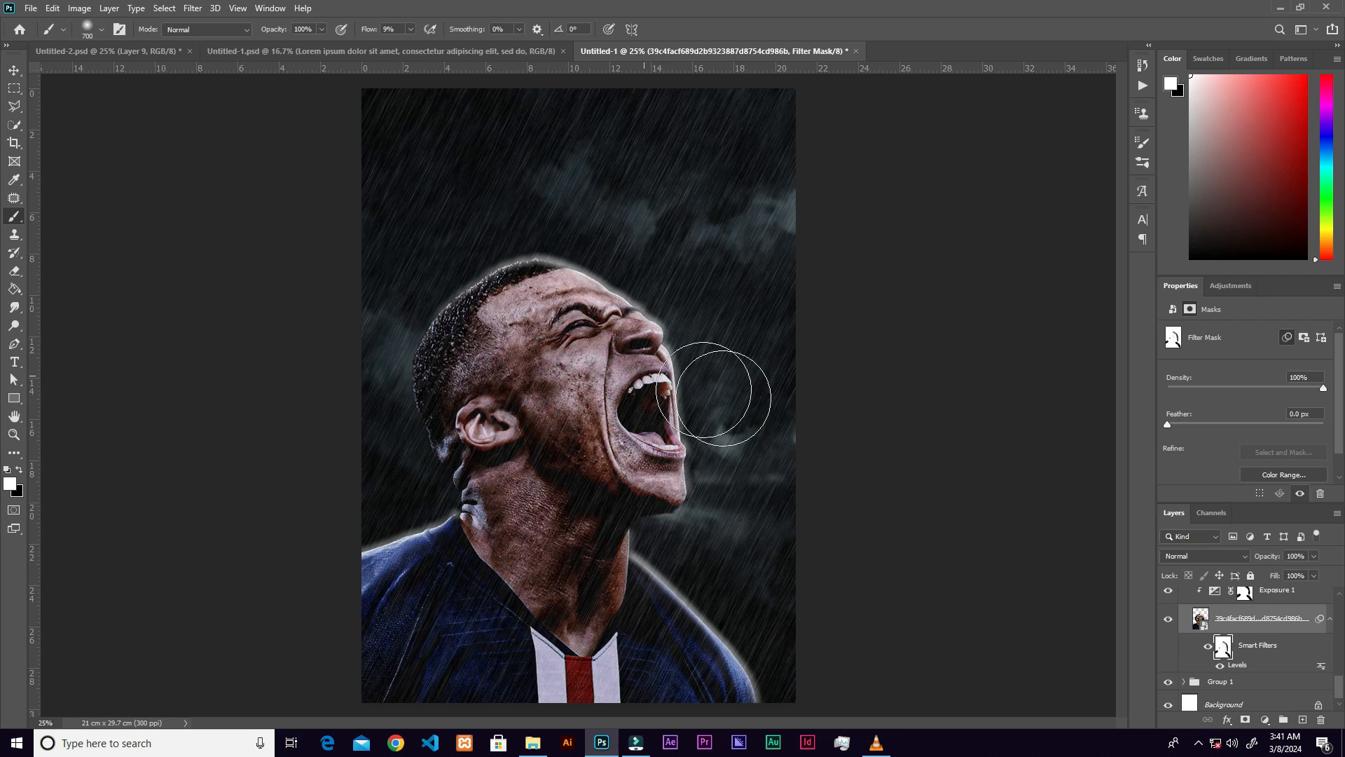
key("ctrl+z")
key("ctrl+shift+z")
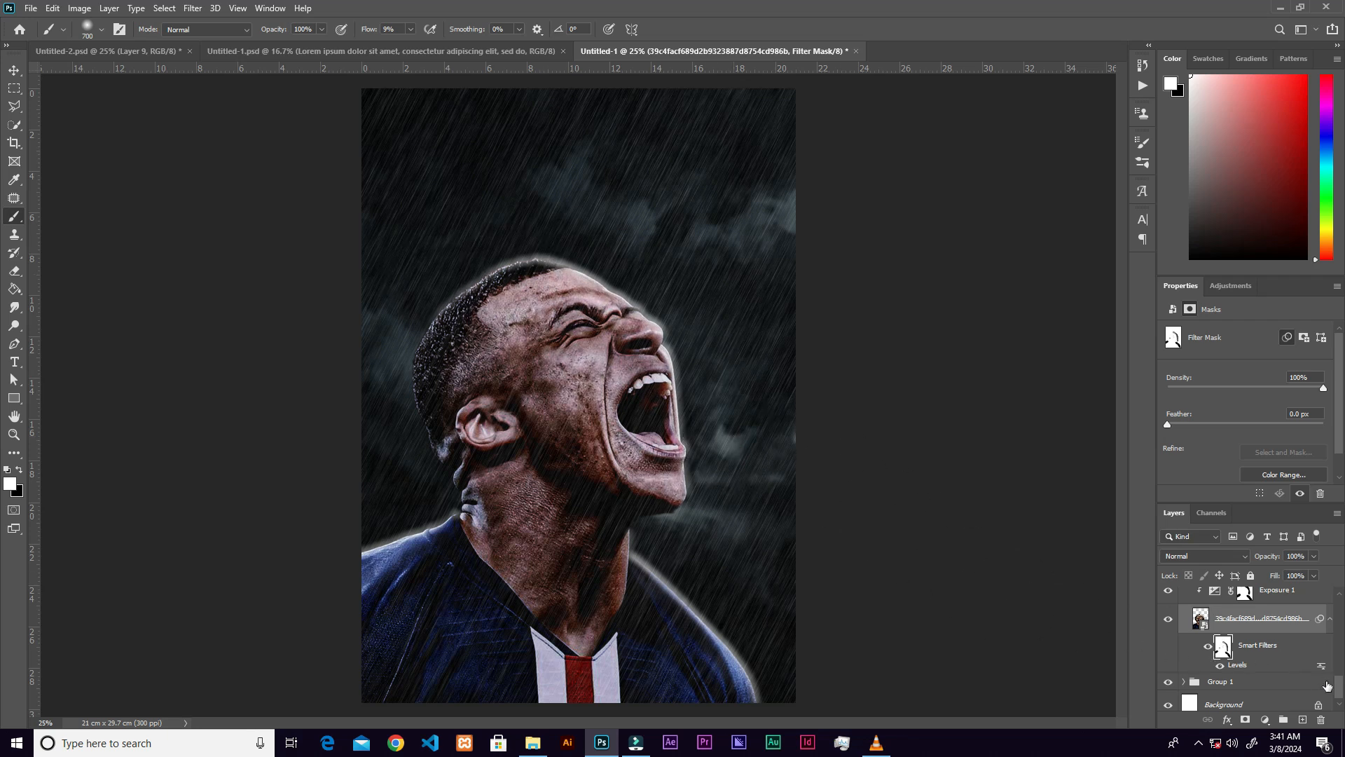
Darken the Exposure 1 adjustment clipped to the player by setting its exposure to -0.51.
left_click_drag(1339, 687, 1339, 673)
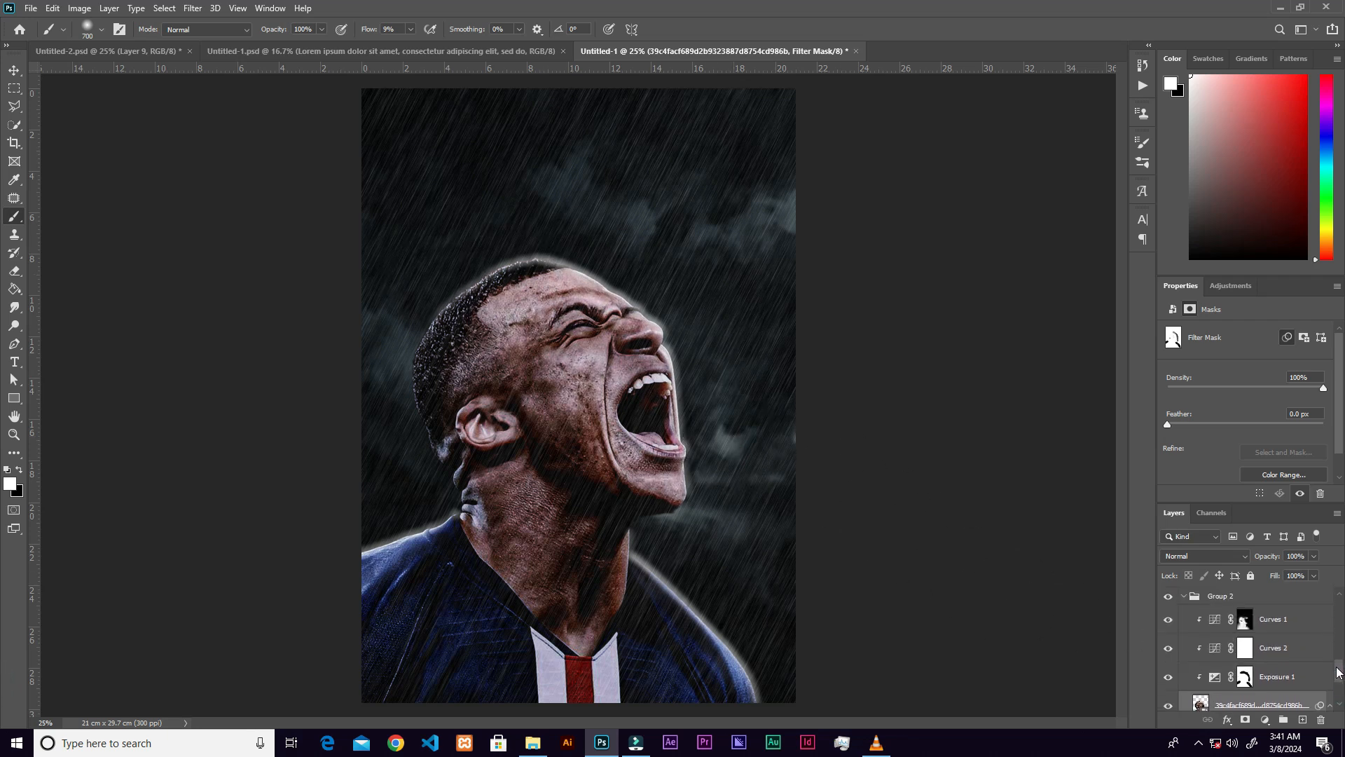
left_click(1216, 683)
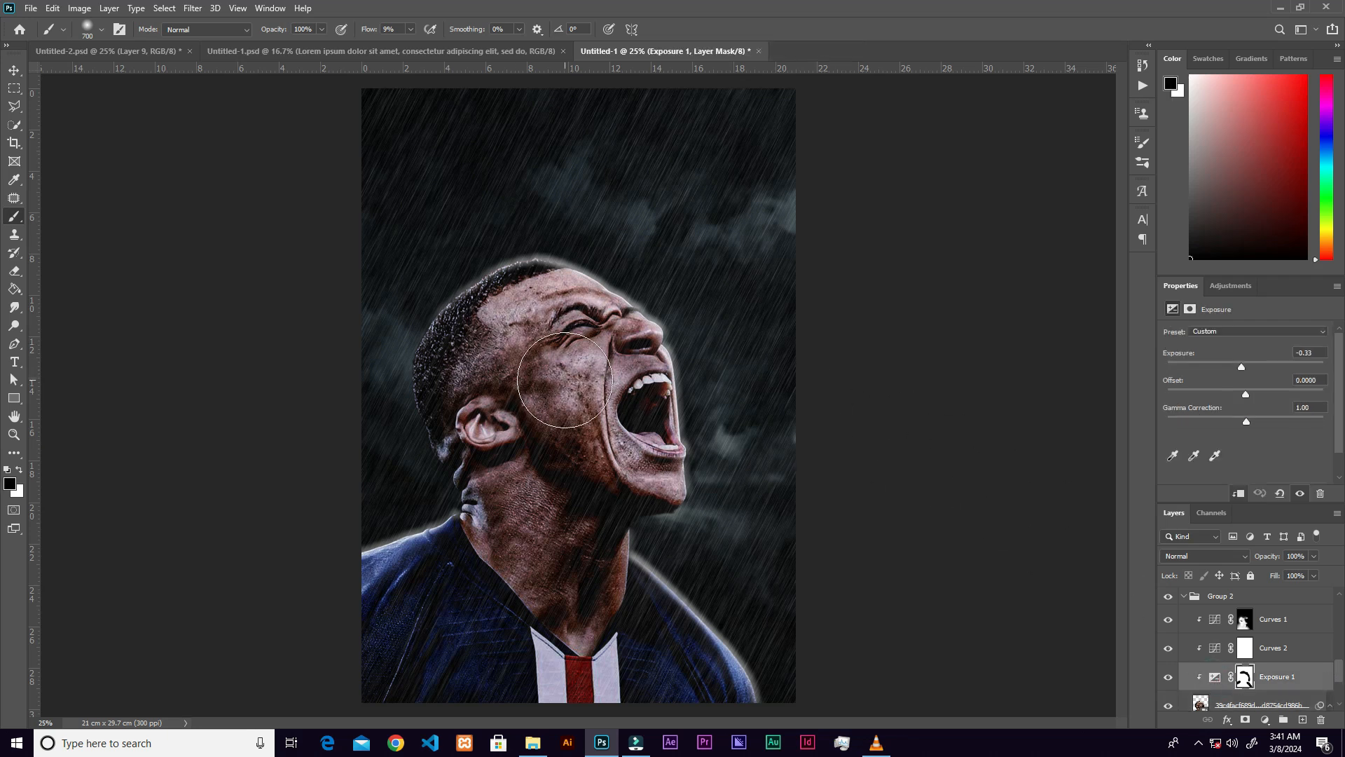
left_click_drag(1245, 368, 1241, 367)
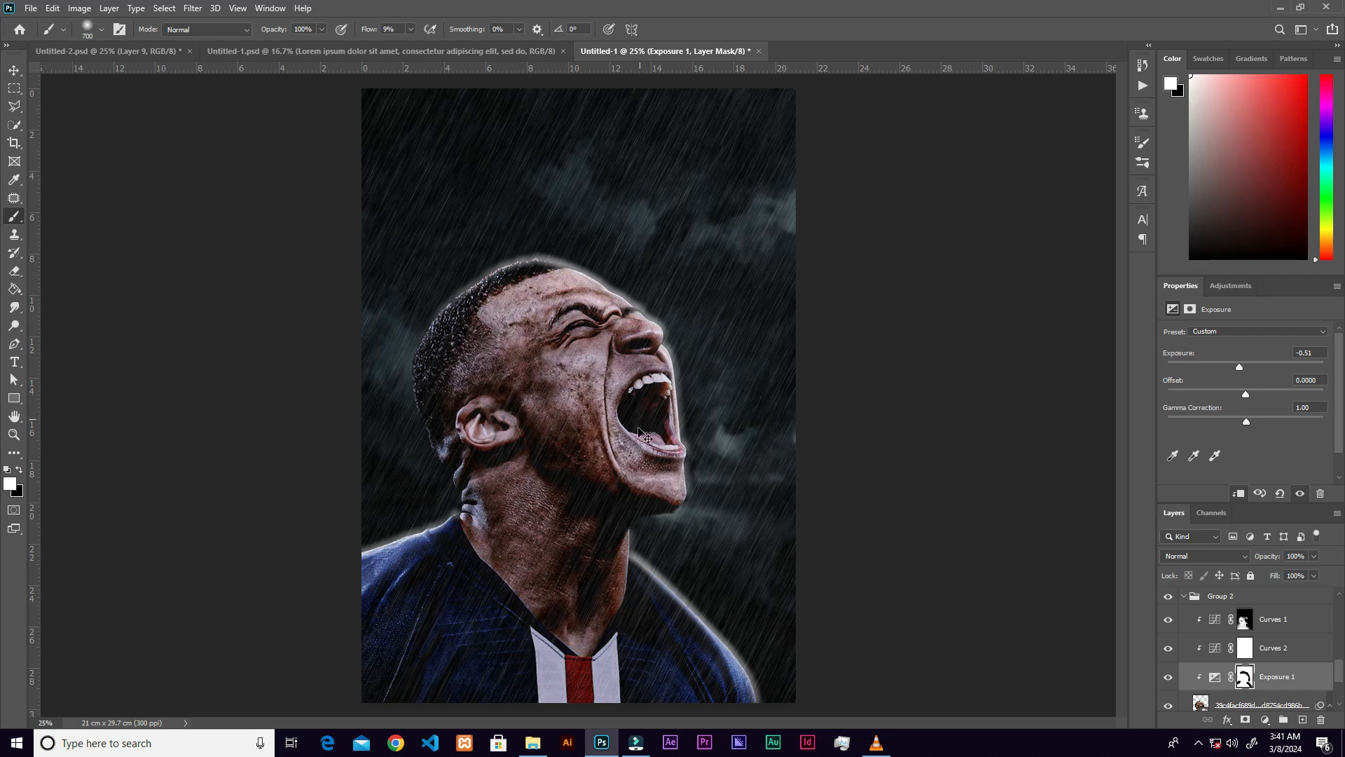
key("ctrl+z")
key("v")
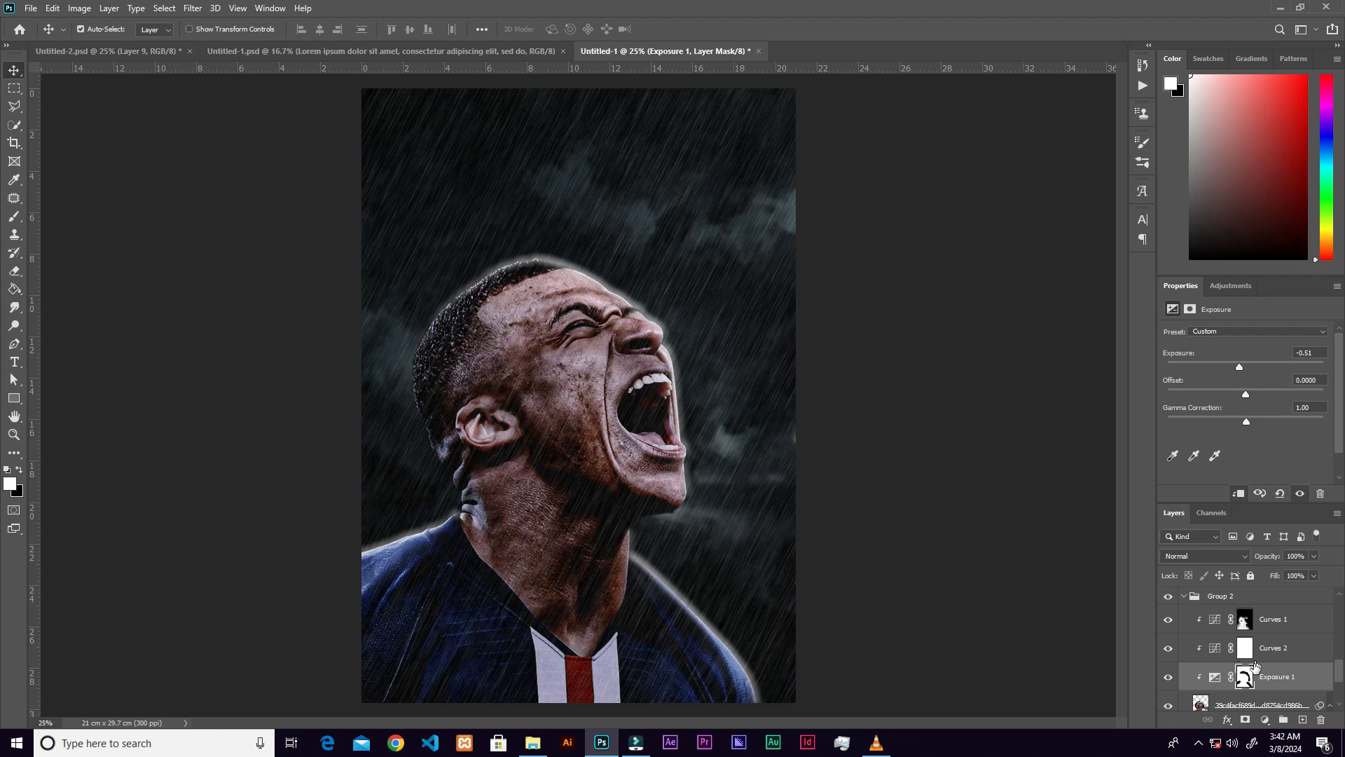
Compare the player with and without the Exposure 1, Curves 2 and Curves 1 adjustments by toggling each one's visibility.
left_click(1168, 678)
left_click(1167, 678)
left_click(1168, 648)
left_click(1169, 646)
left_click(1168, 619)
left_click(1168, 621)
Select the whole canvas on the top rain layer, Layer 2 copy 2, and copy it.
left_click_drag(1338, 674, 1339, 623)
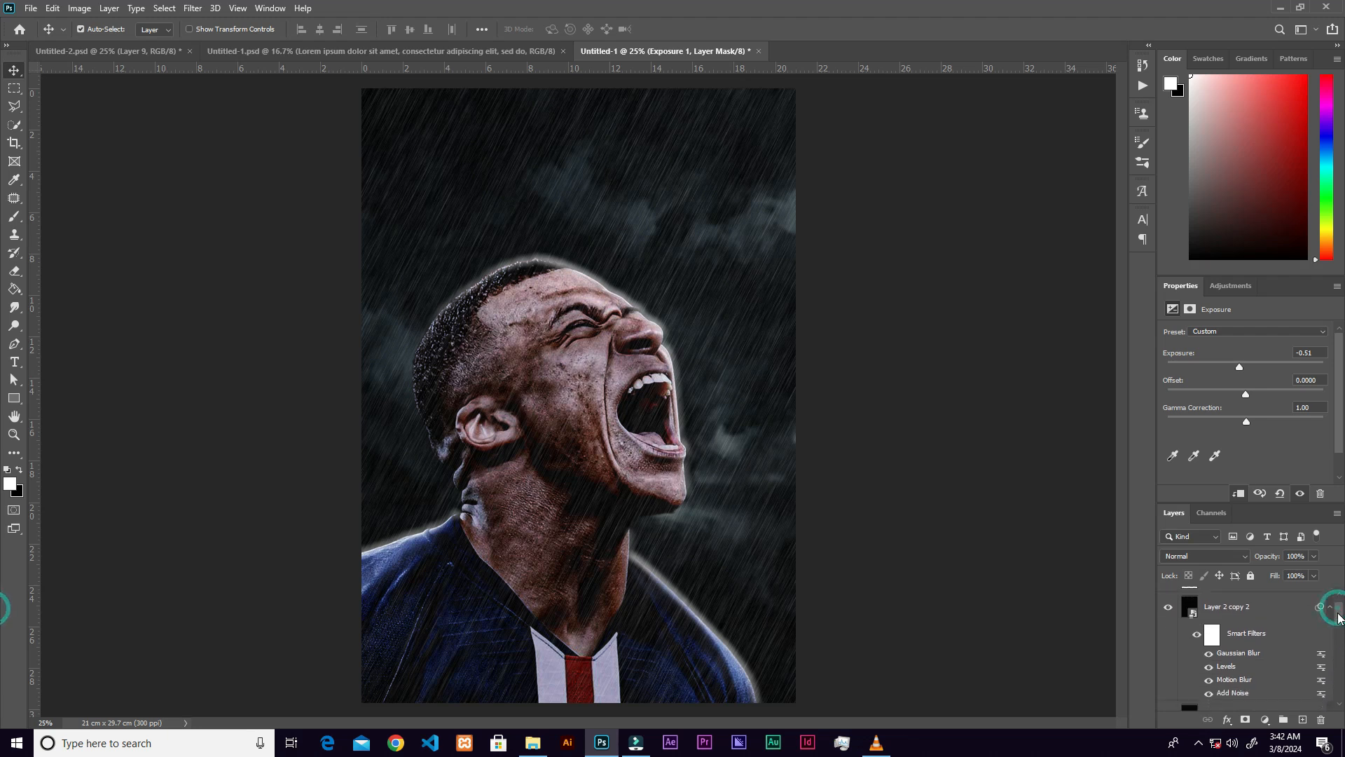
left_click(1268, 604)
left_click(1168, 602)
left_click(1169, 603)
left_click(1275, 605)
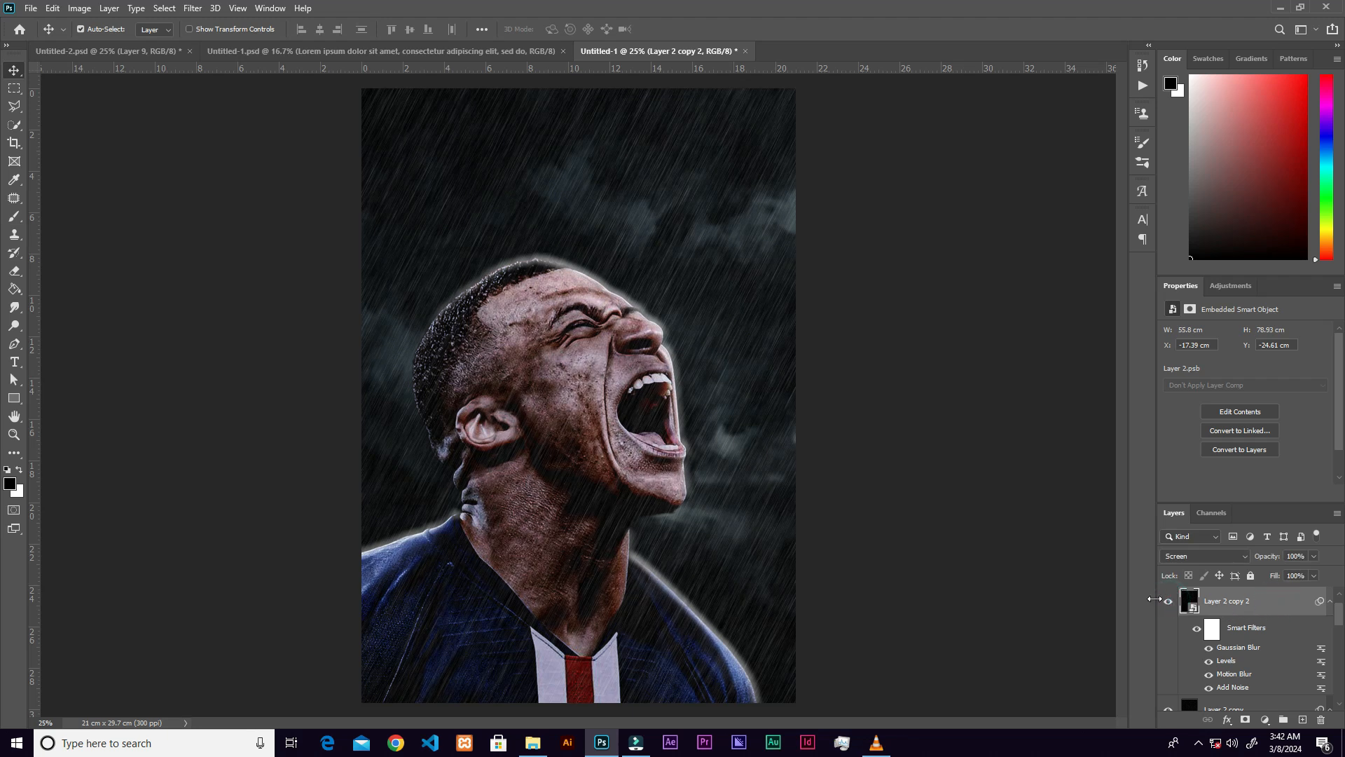
key("ctrl+a")
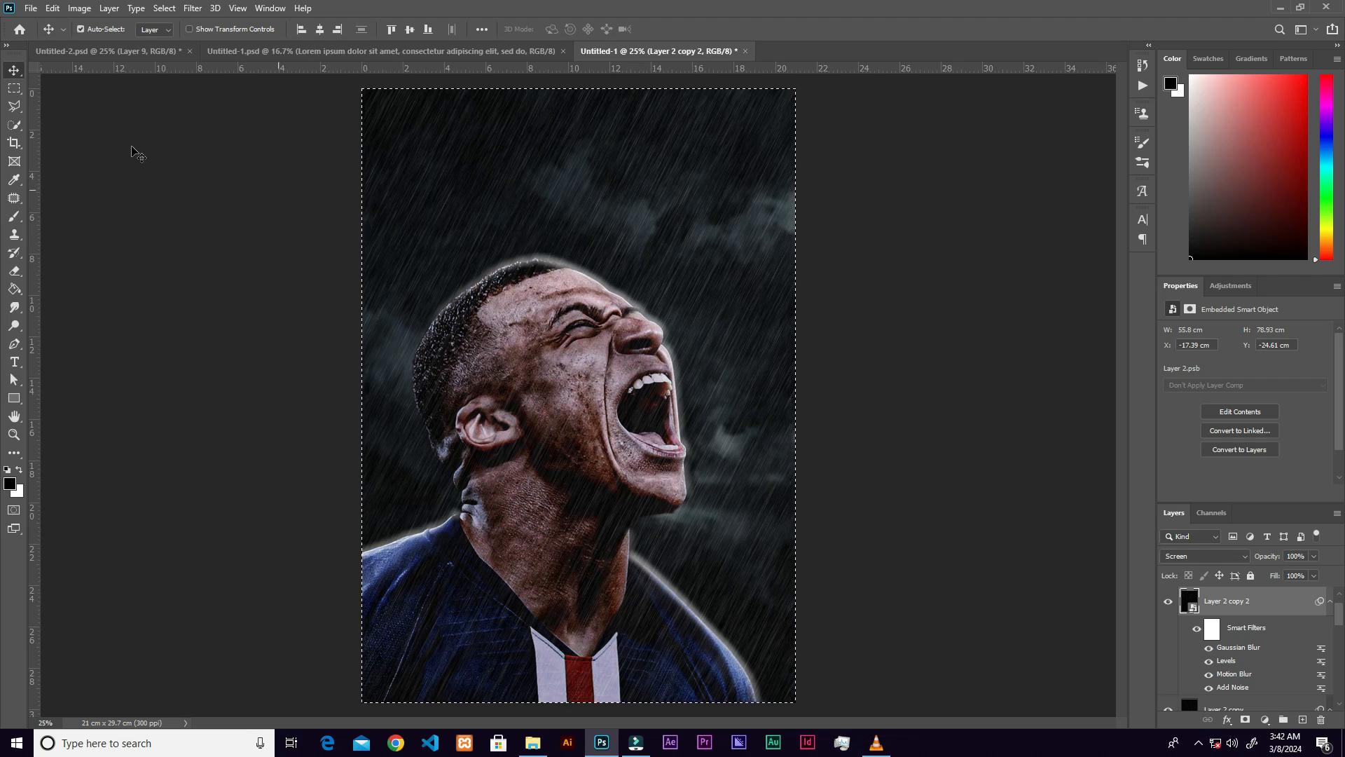
left_click(52, 8)
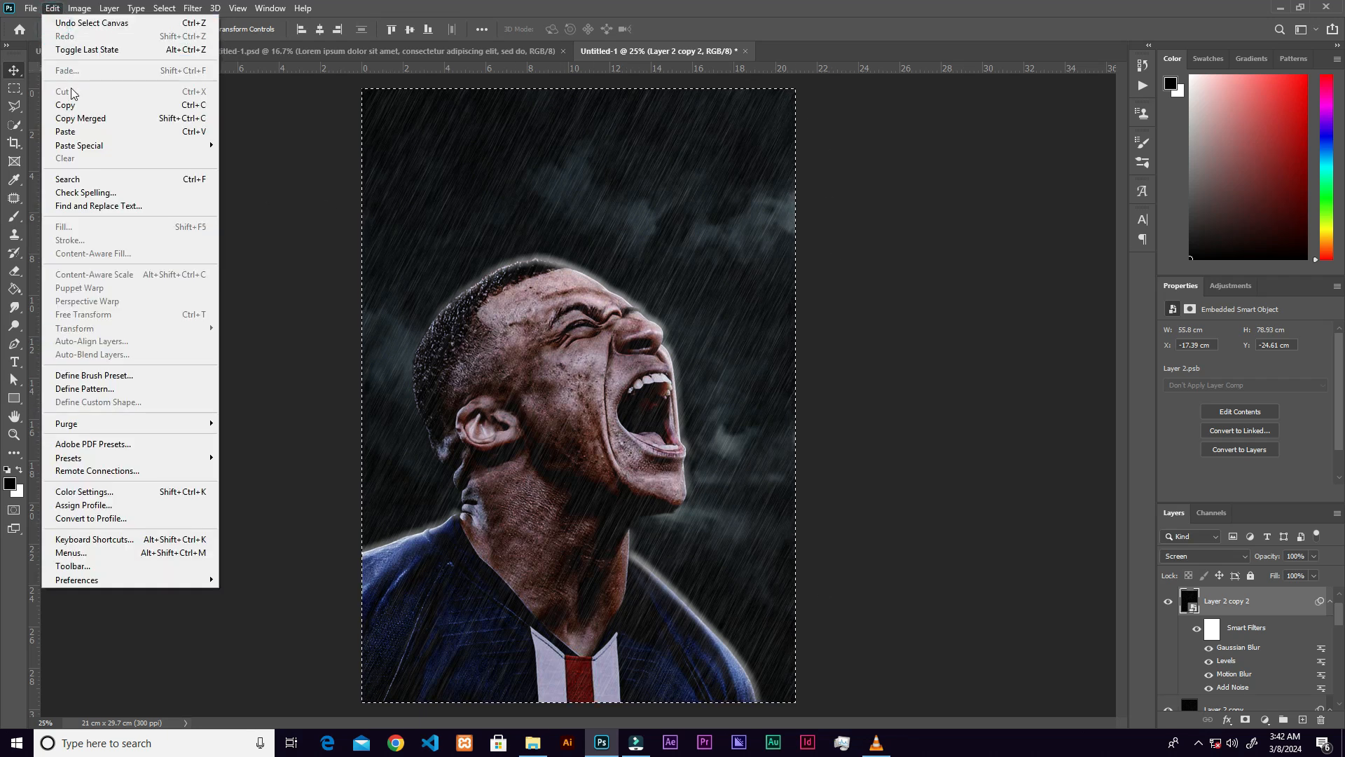
left_click(74, 109)
Create a new 5800 x 4955 px RGB document at 300 ppi and set its background fill to black (000000).
left_click(31, 8)
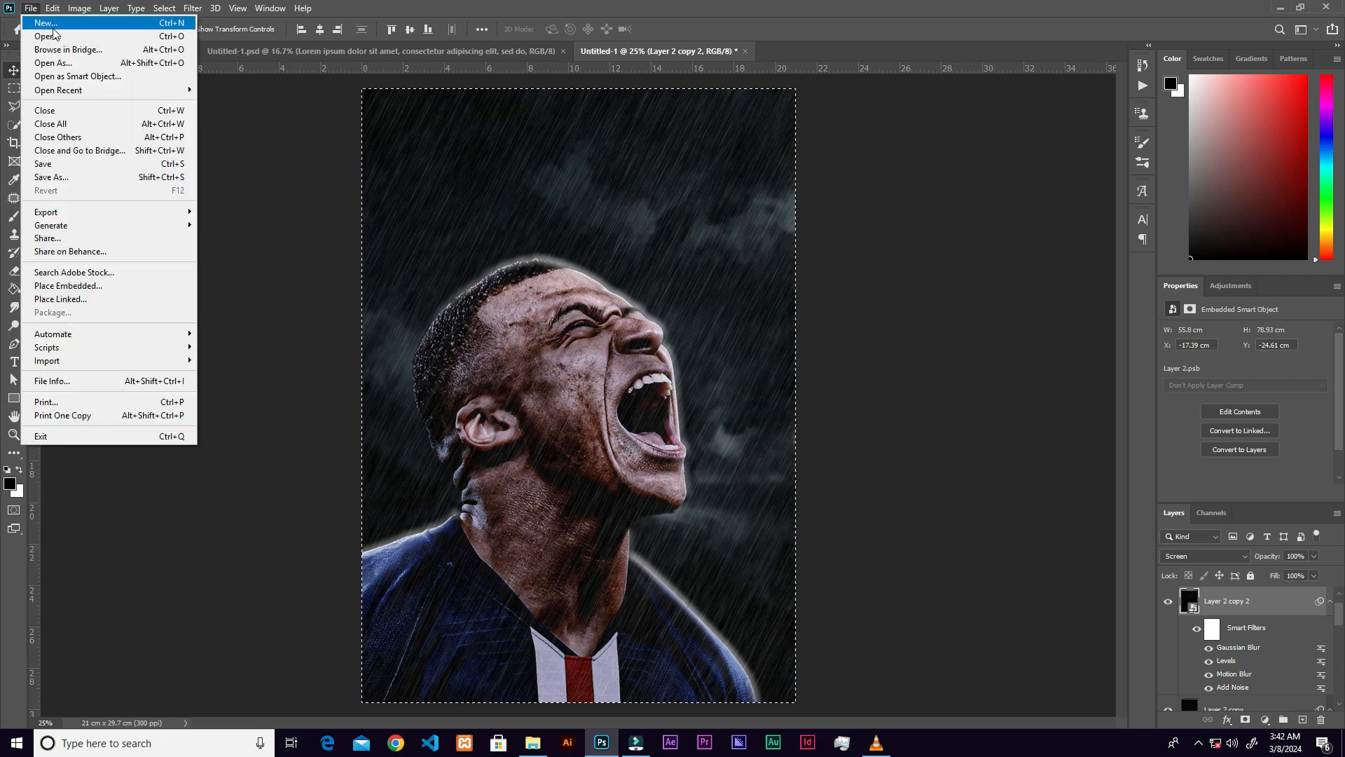
left_click(43, 23)
left_click(342, 300)
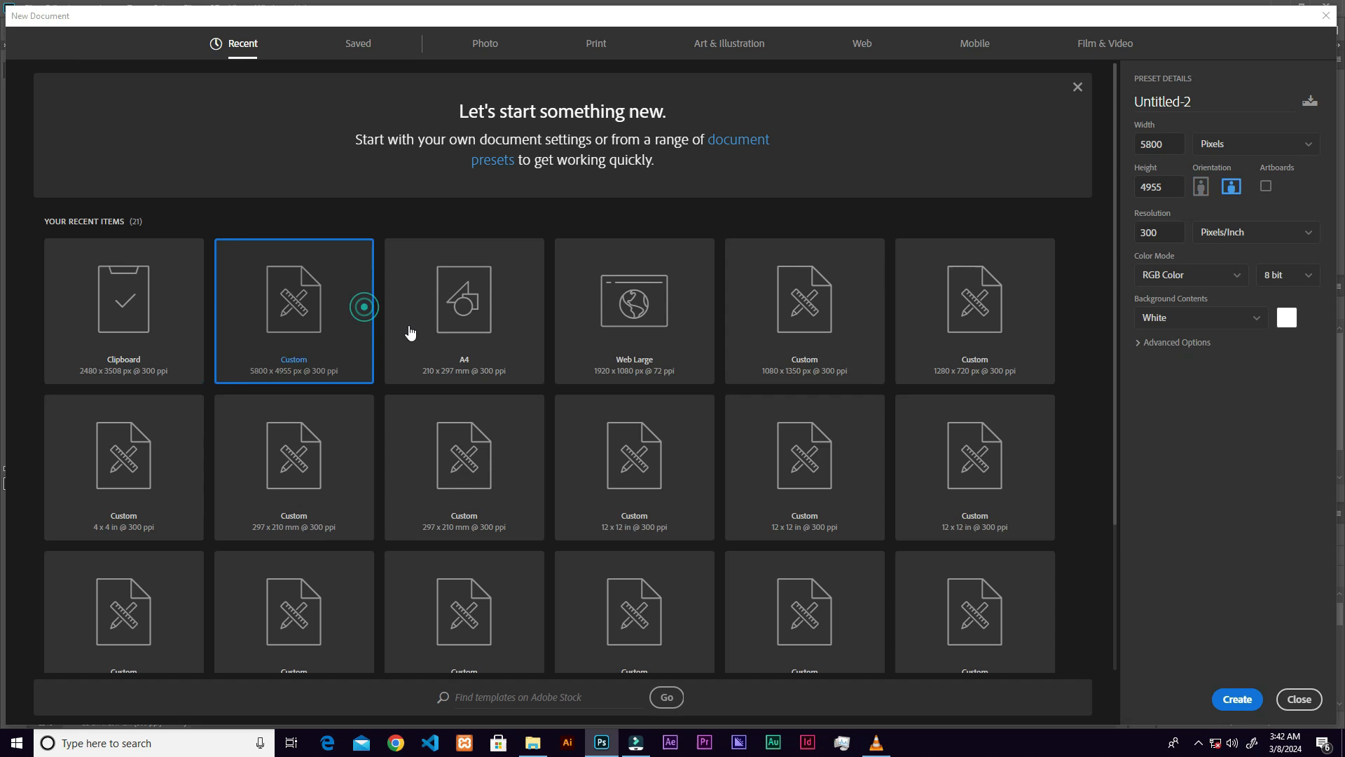
left_click(1175, 145)
left_click(1163, 187)
left_click(1238, 699)
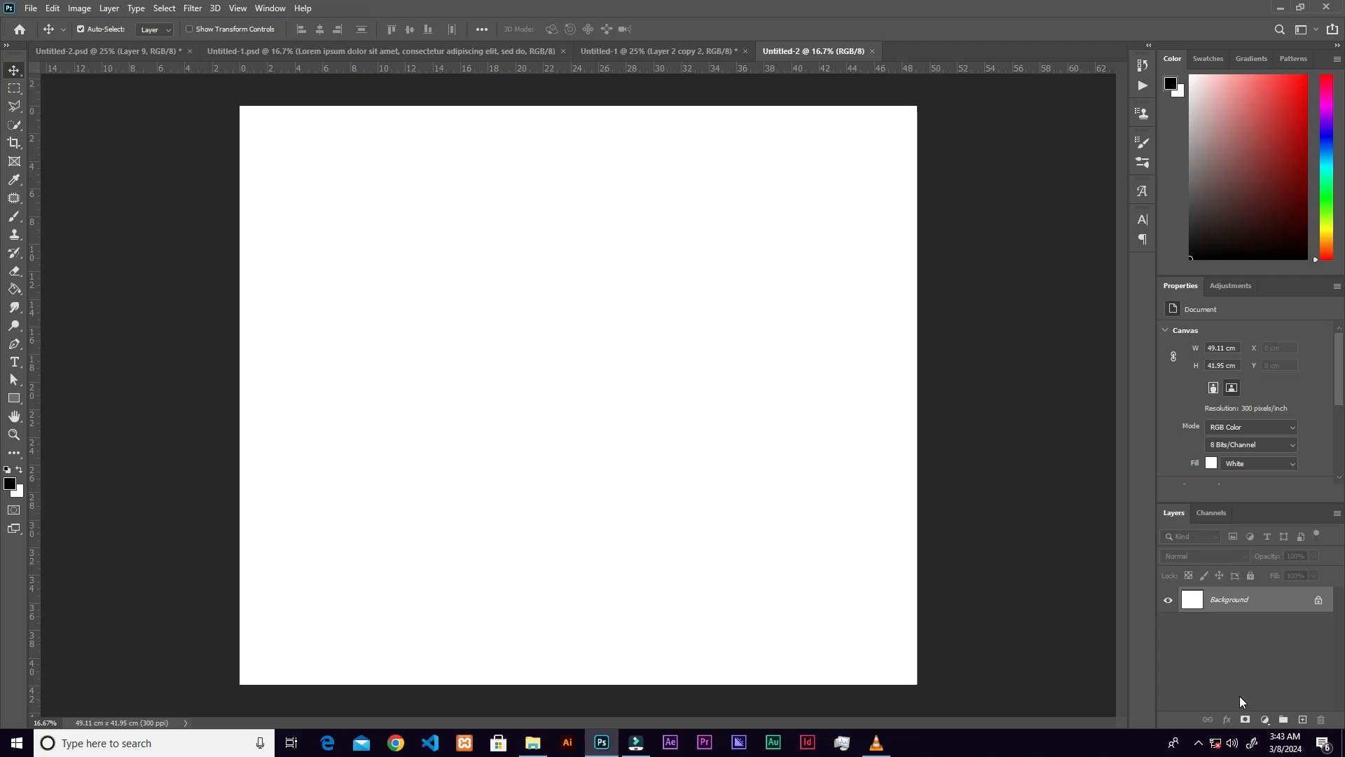
left_click(1211, 464)
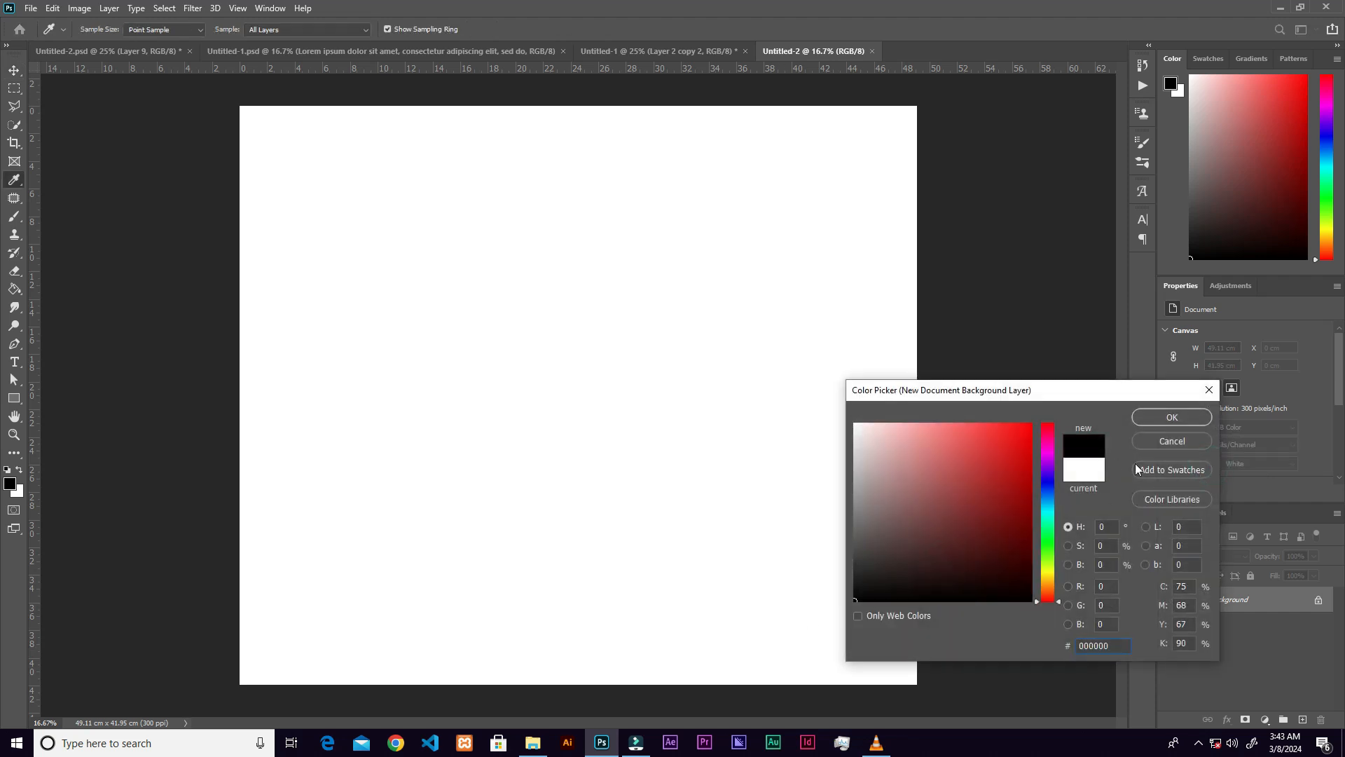
left_click(1171, 417)
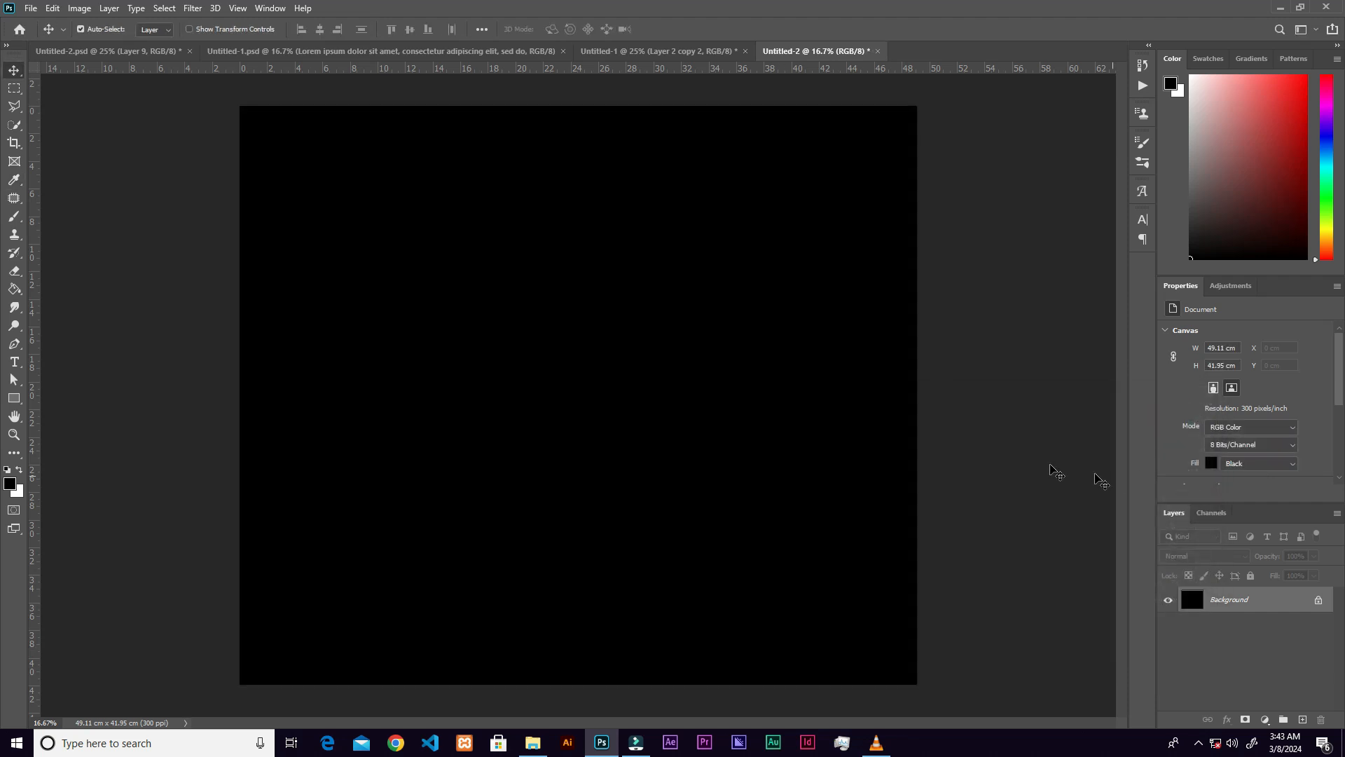
Paste the copied rain and scale it up to about 55.5 x 78.6 cm so it covers the whole canvas.
key("ctrl+v")
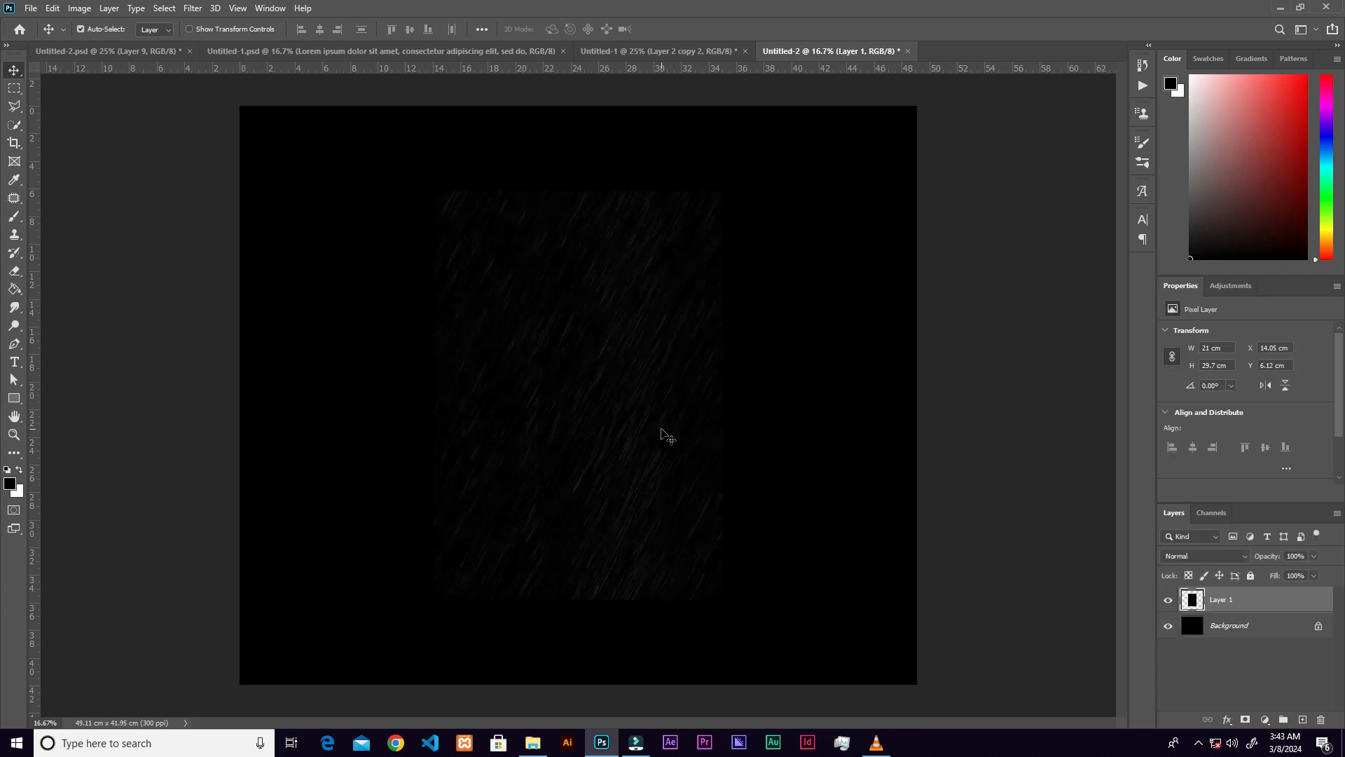
key("ctrl+t")
left_click_drag(722, 396, 960, 456)
left_click(694, 30)
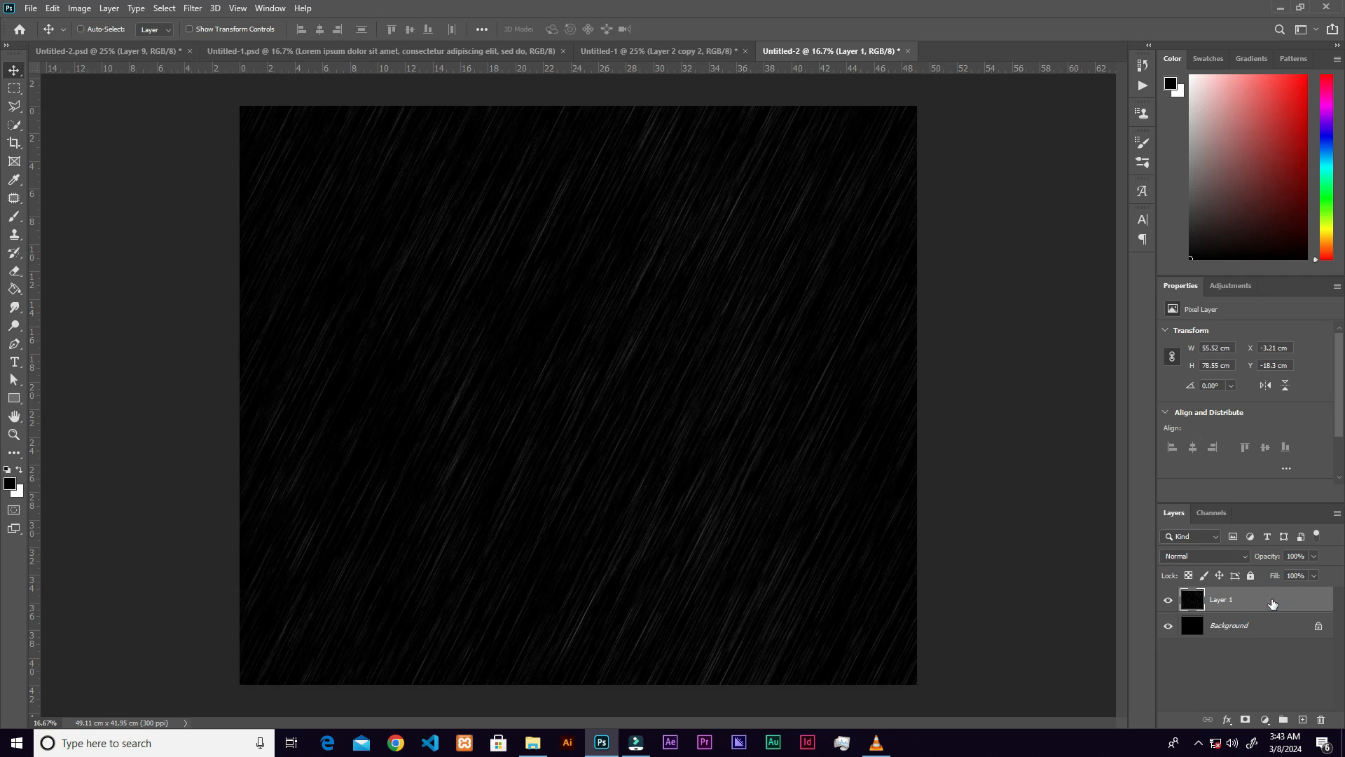
Duplicate the enlarged rain layer and offset the copy up and to the left, to about X -6.42 cm, Y -19.73 cm.
left_click_drag(1271, 609, 1300, 722)
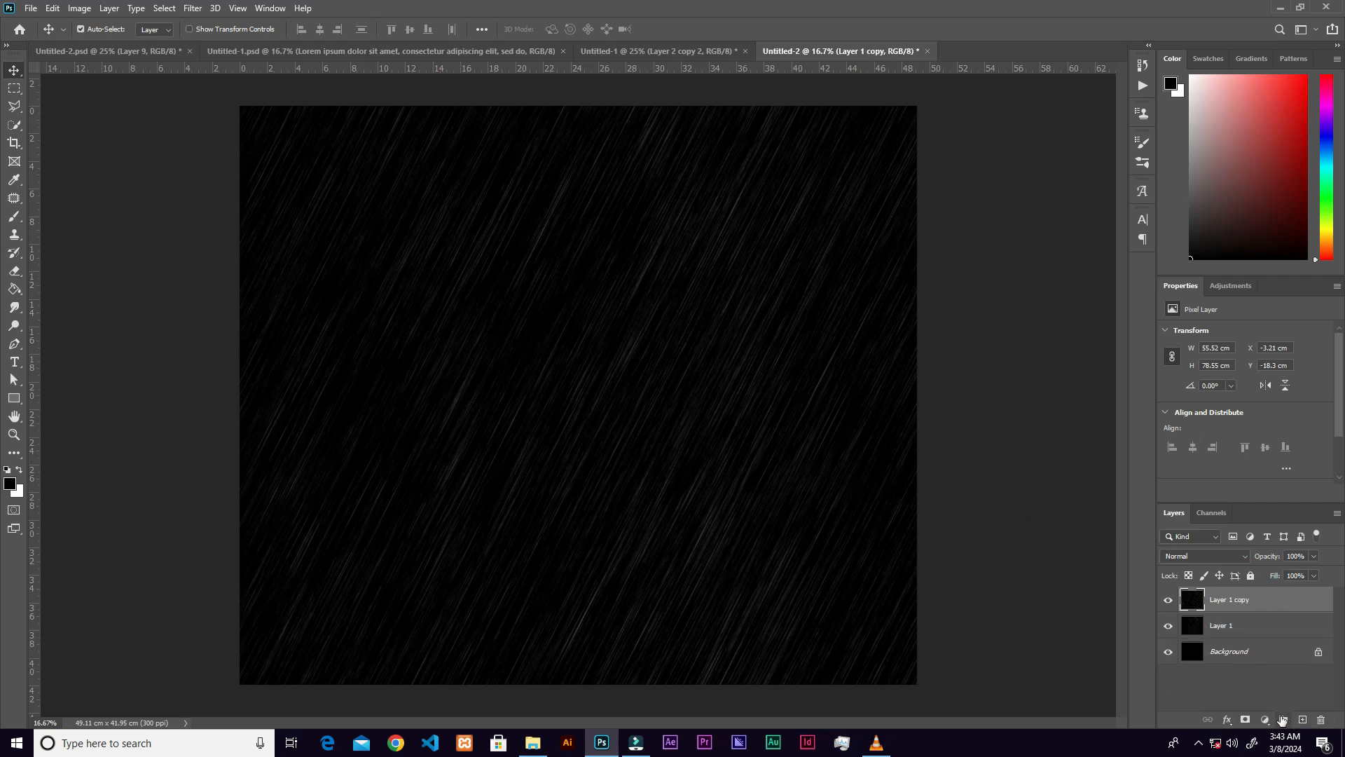
key("ctrl+t")
left_click_drag(813, 485, 769, 467)
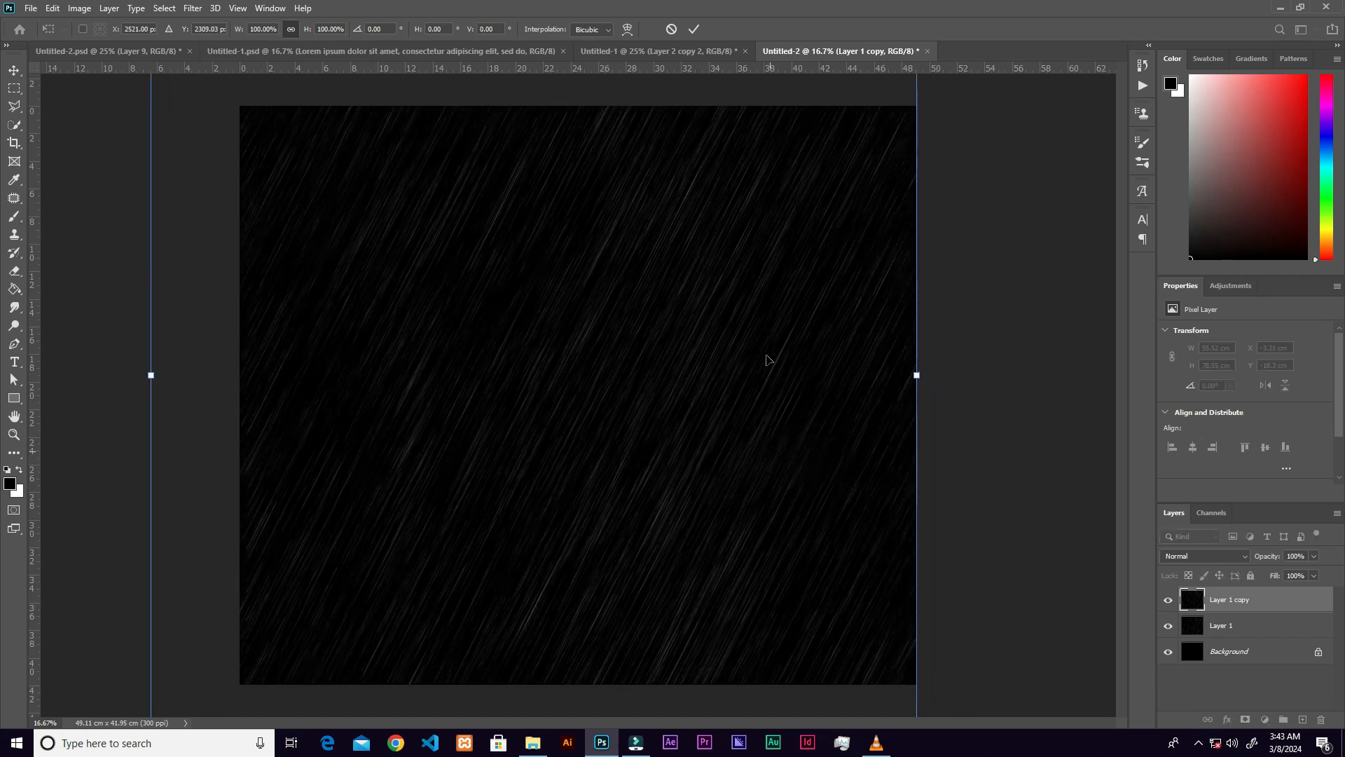
left_click(694, 29)
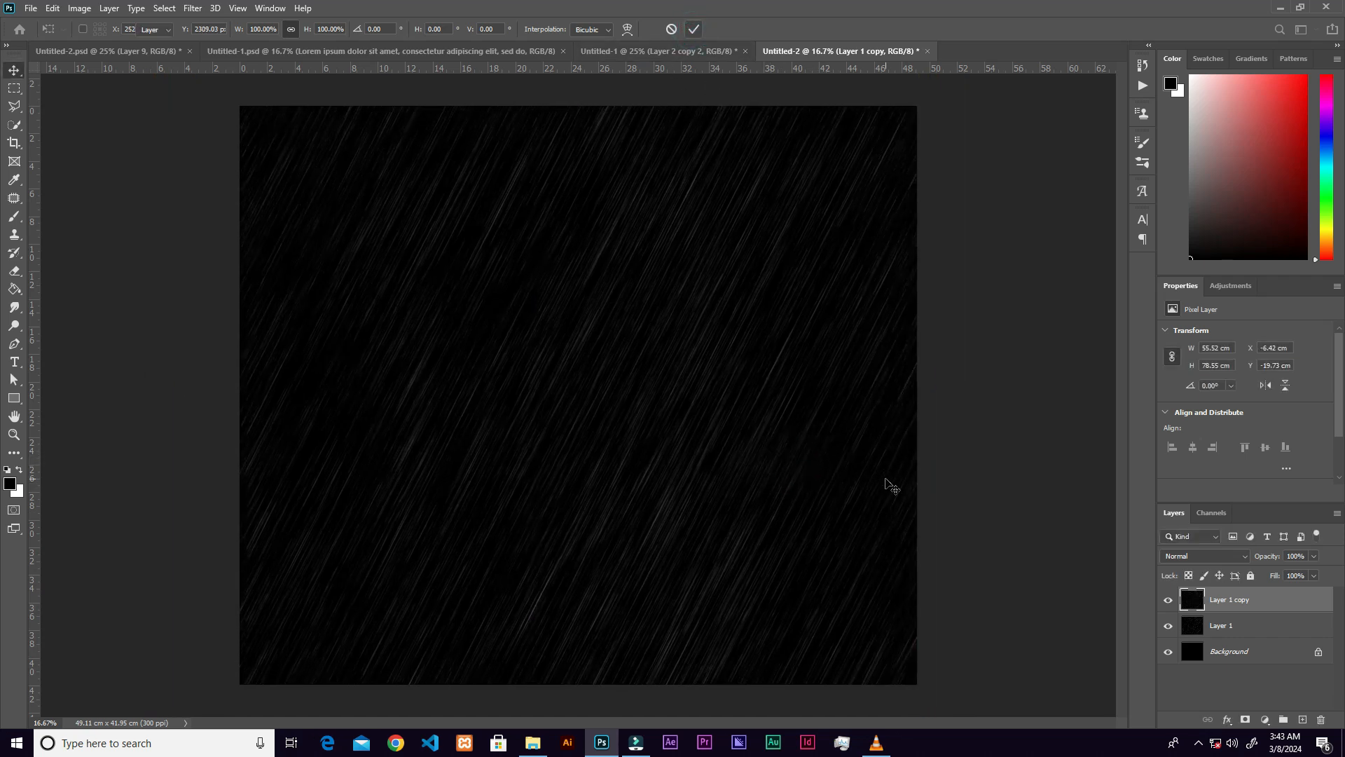
Add a Brightness/Contrast adjustment above the rain layers with brightness 65 and contrast 28.
left_click(1266, 720)
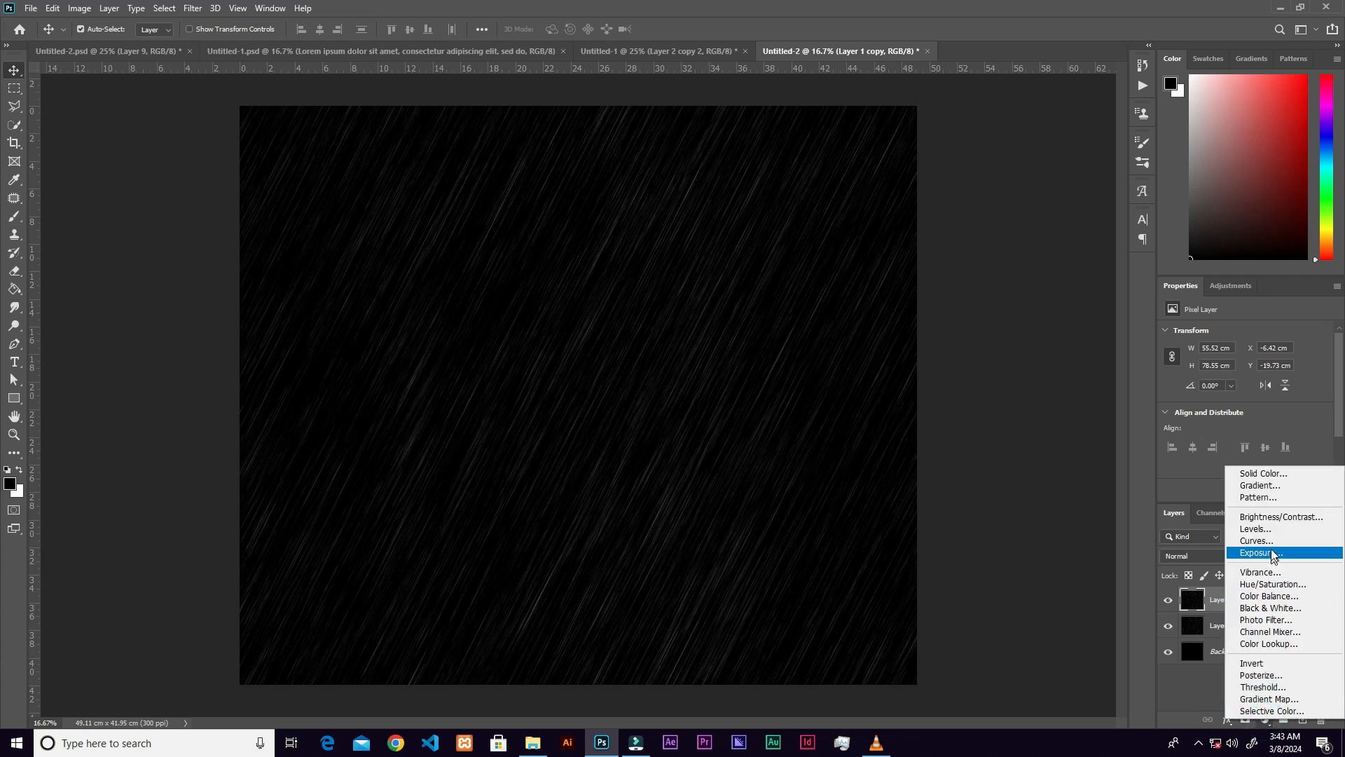
left_click(1276, 519)
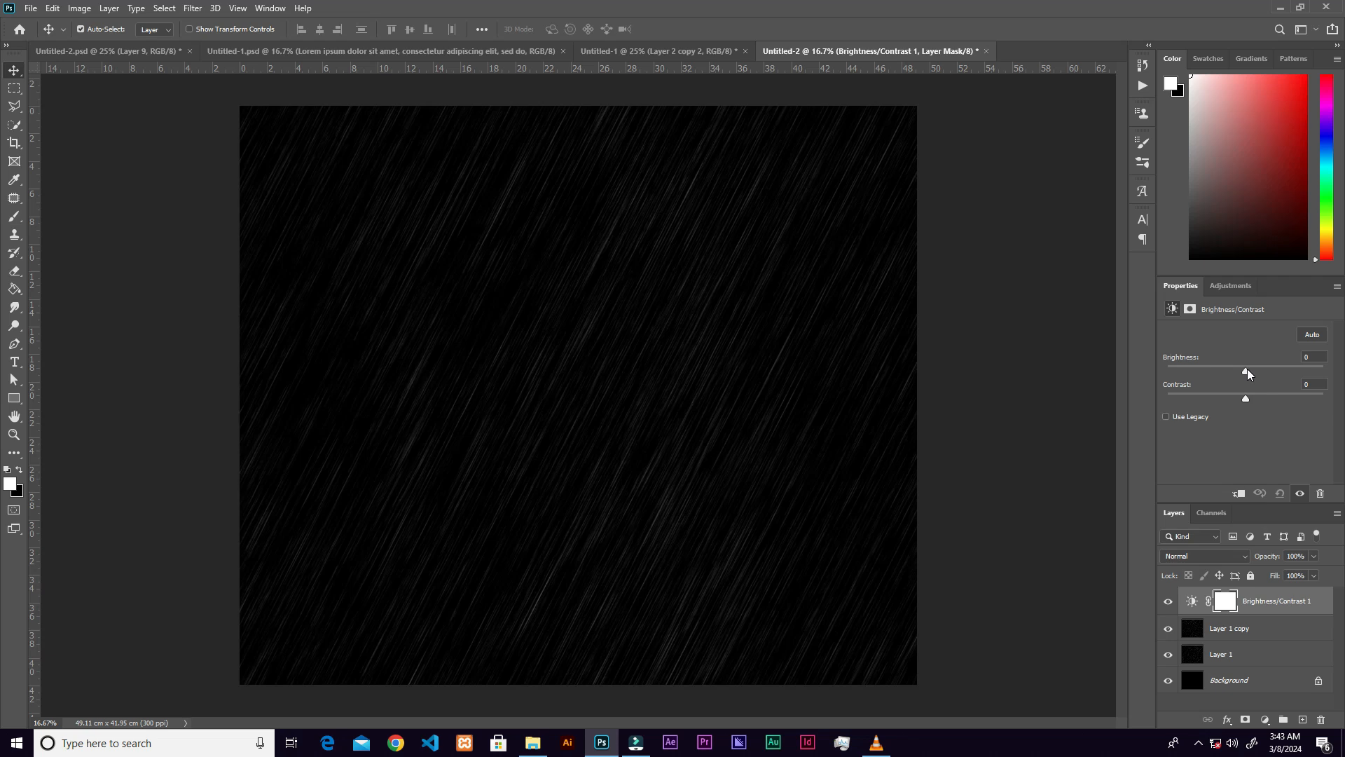
left_click_drag(1262, 373, 1272, 371)
Merge the two rain layers, Layer 1 copy and Layer 1, into one layer.
left_click(1273, 630)
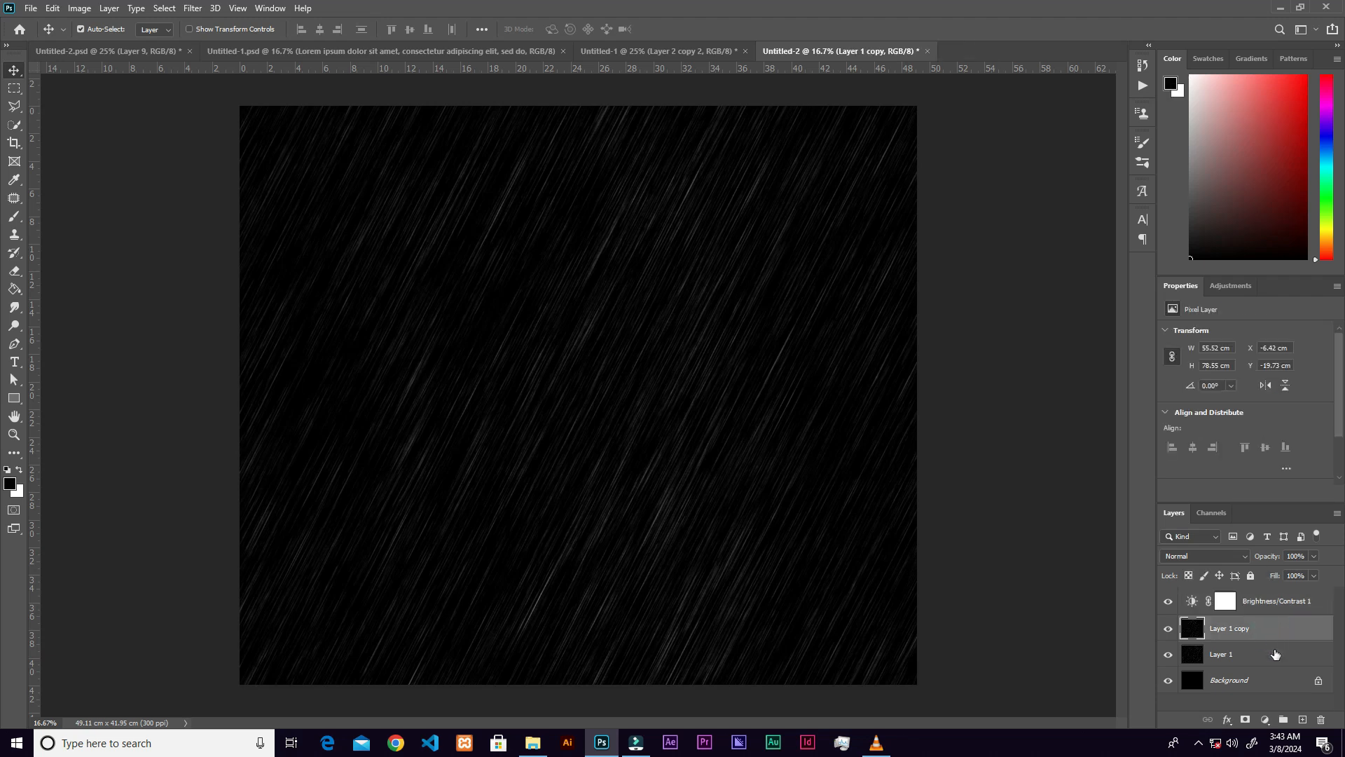
left_click(1274, 656, "shift")
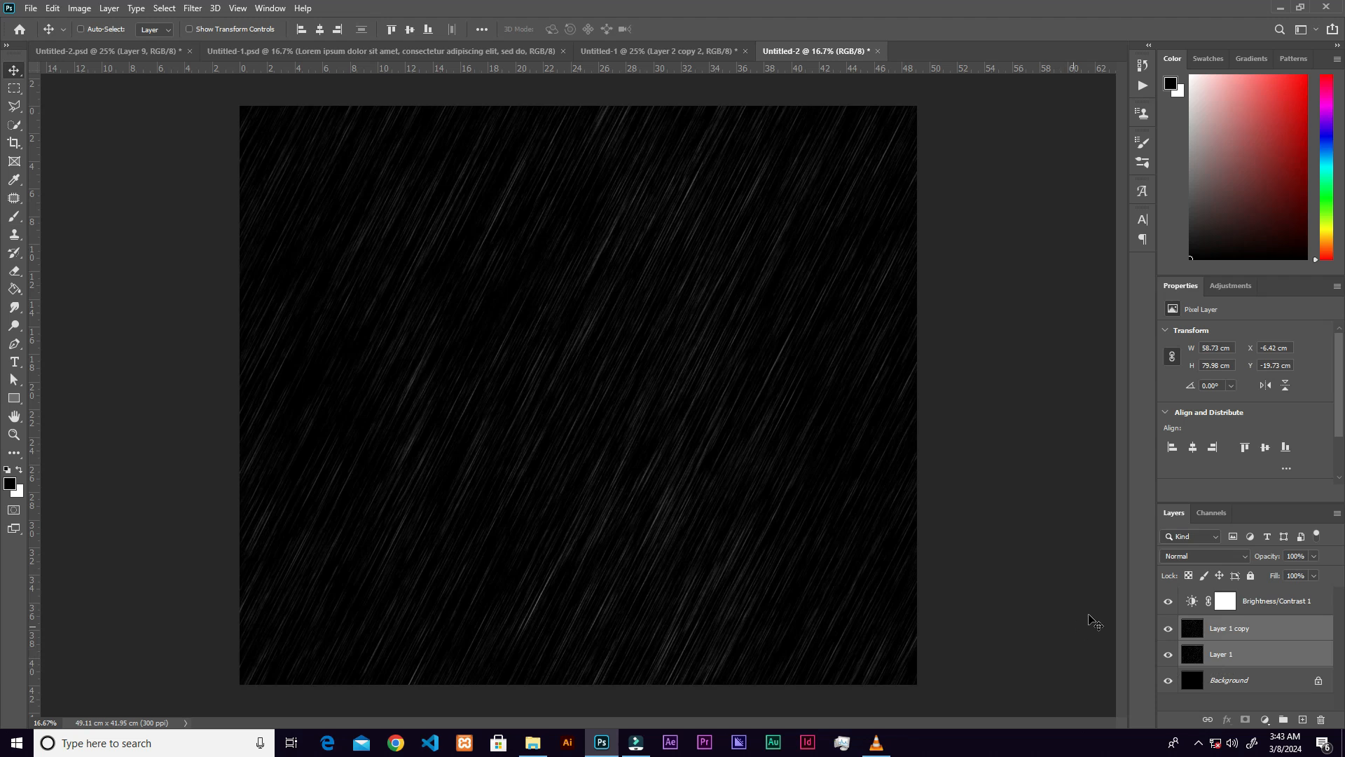
key("ctrl+e")
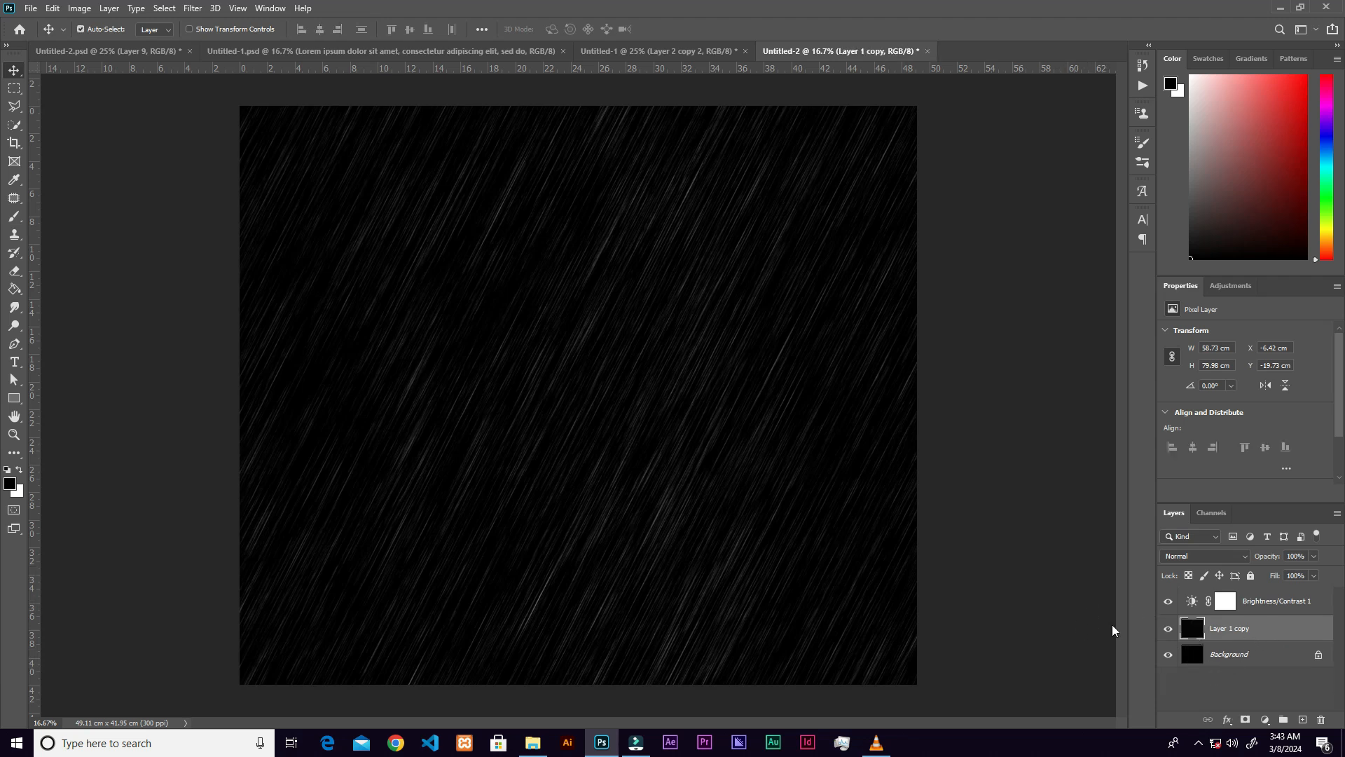
Crop the image to a selection of the full canvas and stamp all visible layers into a new layer on top.
key("ctrl+a")
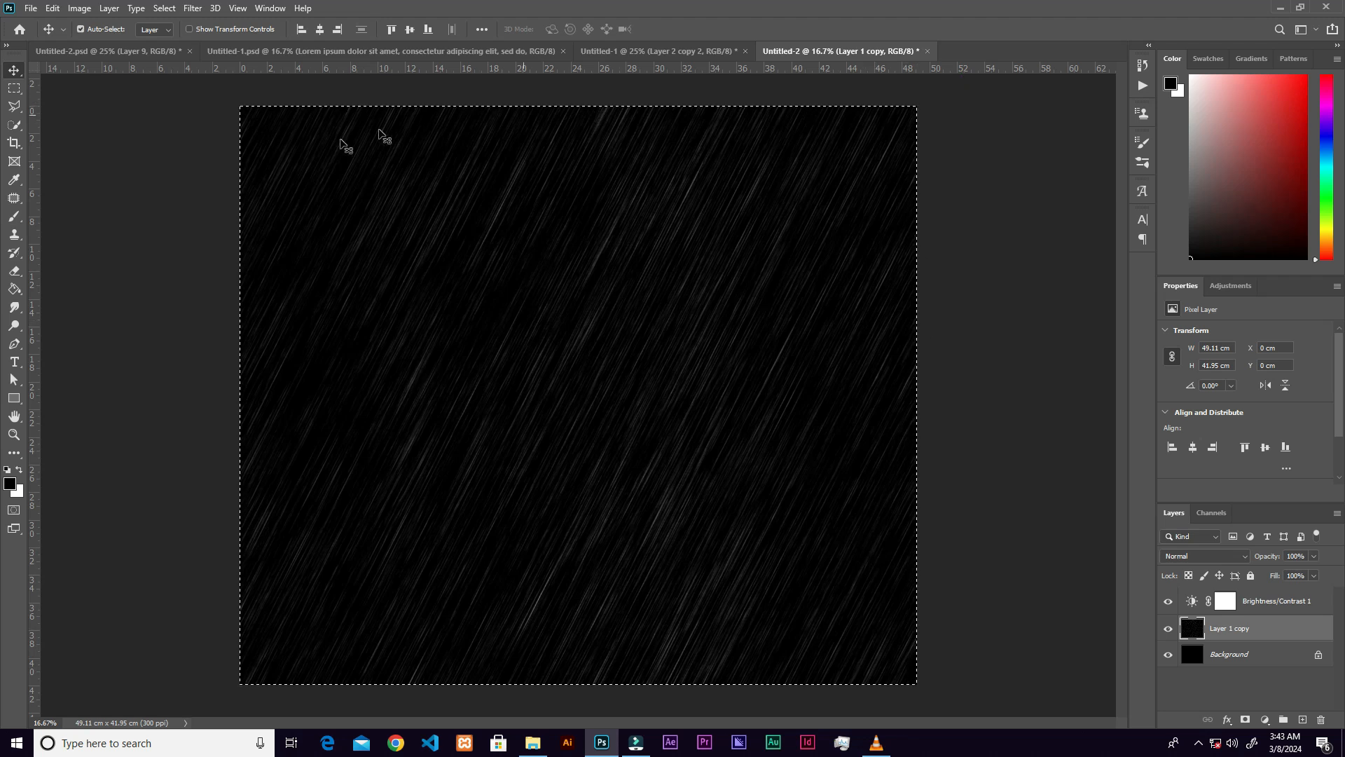
left_click(82, 8)
left_click(93, 154)
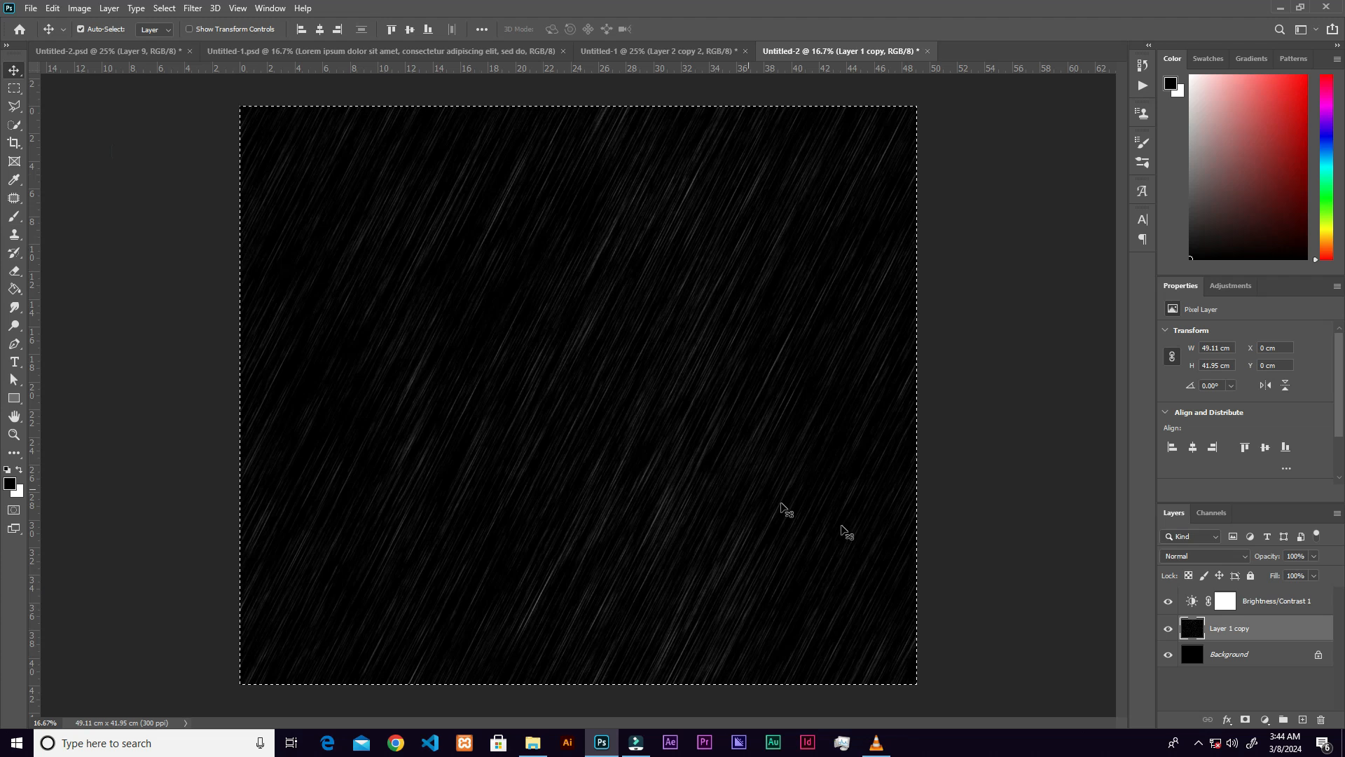
left_click(1293, 608)
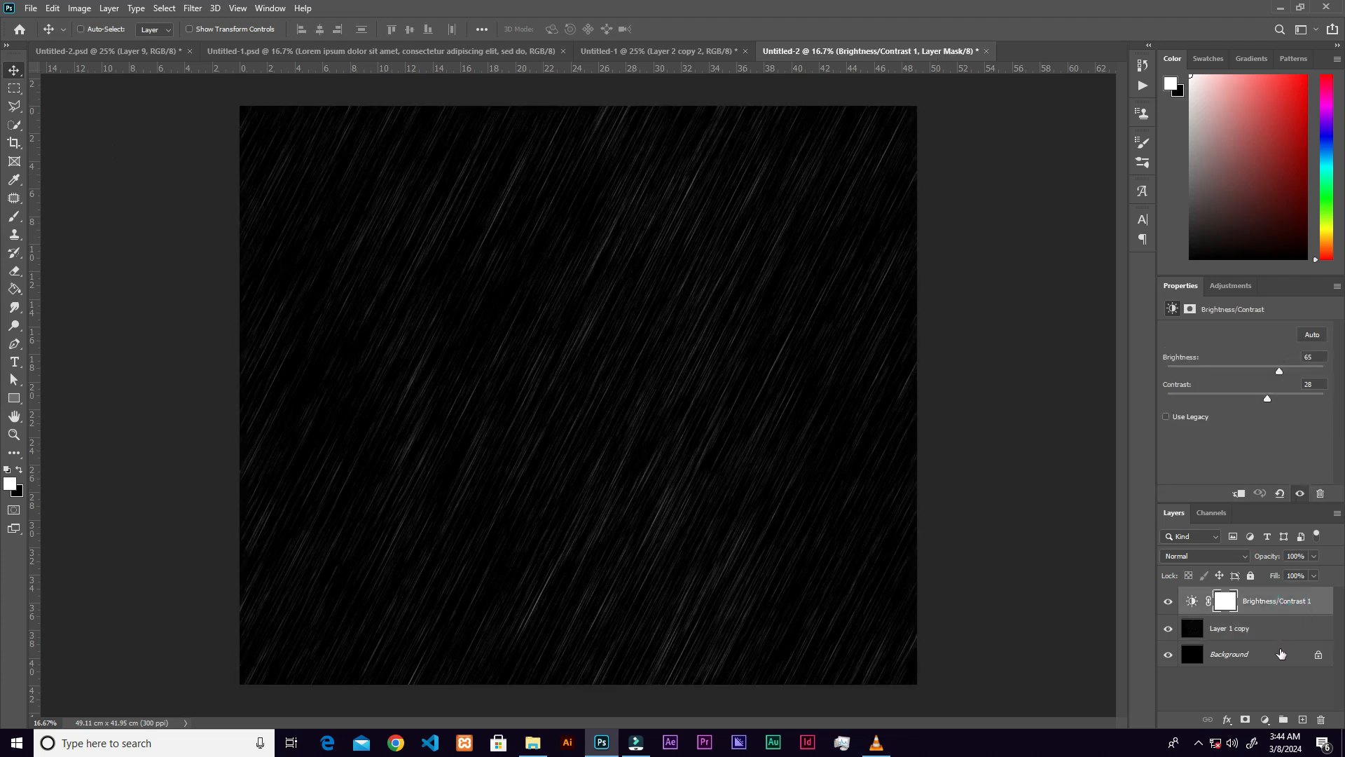
key("ctrl+shift+alt+n")
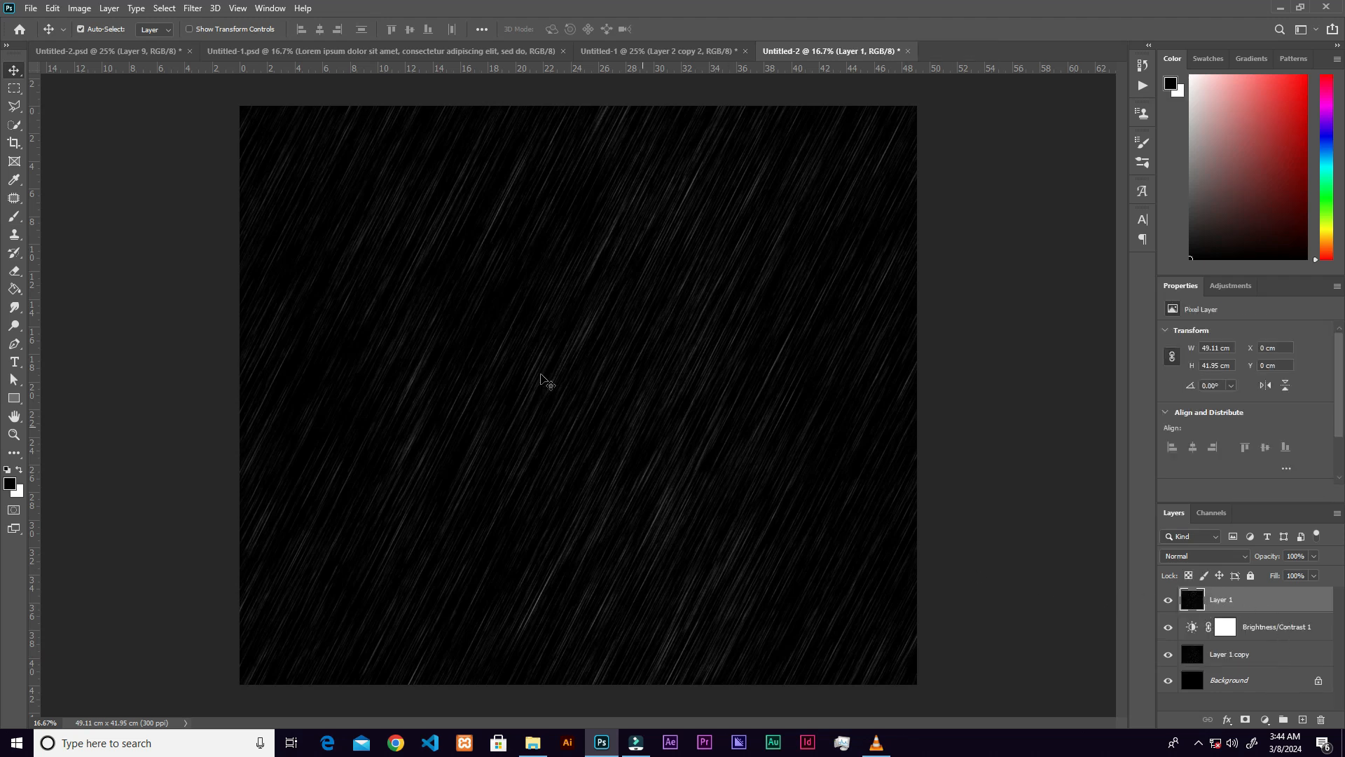
left_click(53, 9)
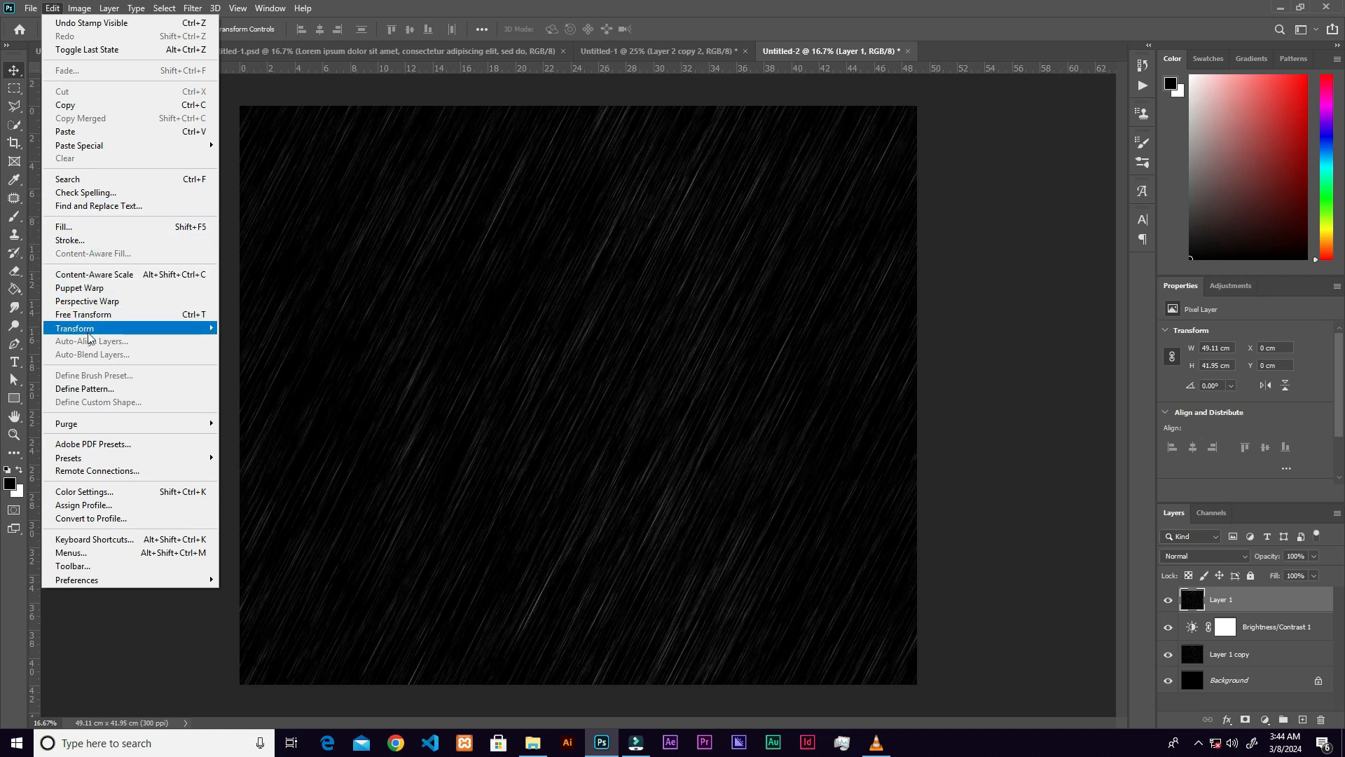
left_click(93, 391)
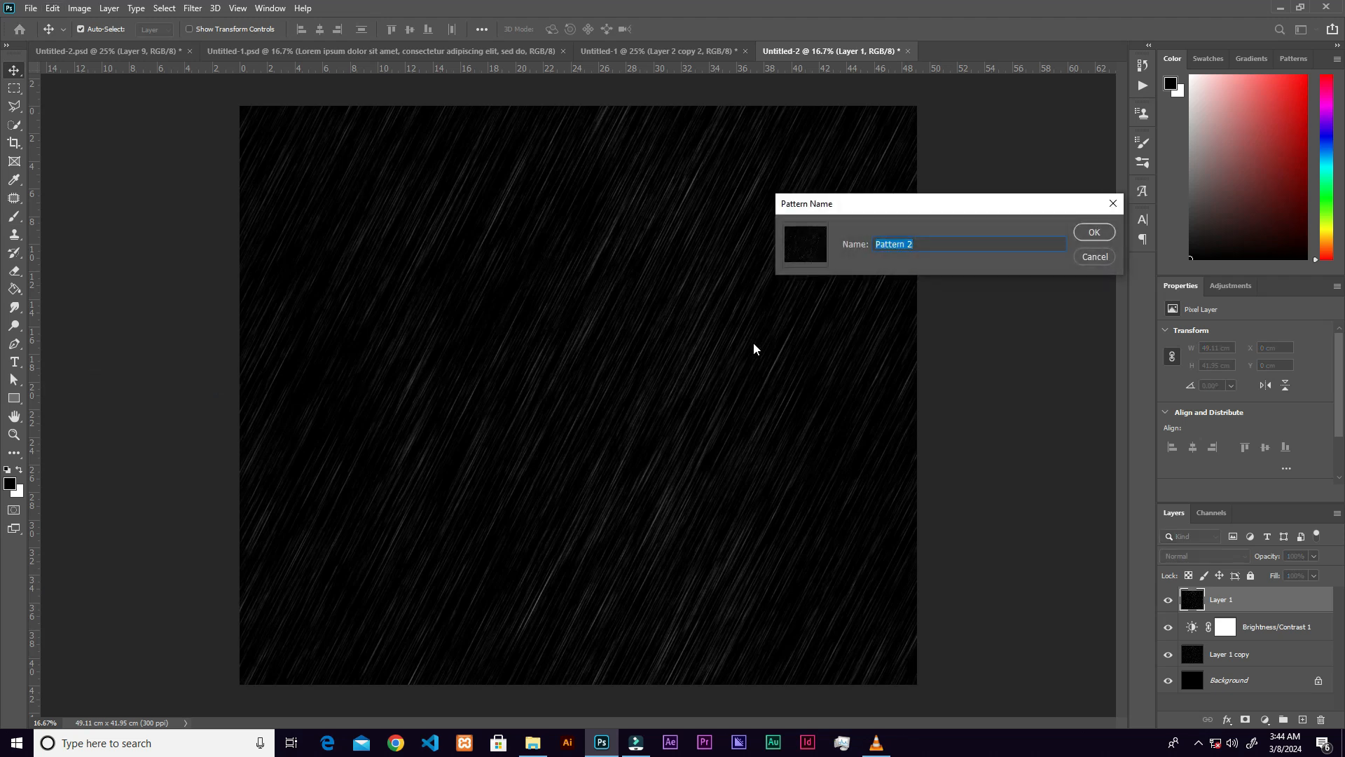
type("pattern1")
key("ctrl+a")
left_click(1098, 261)
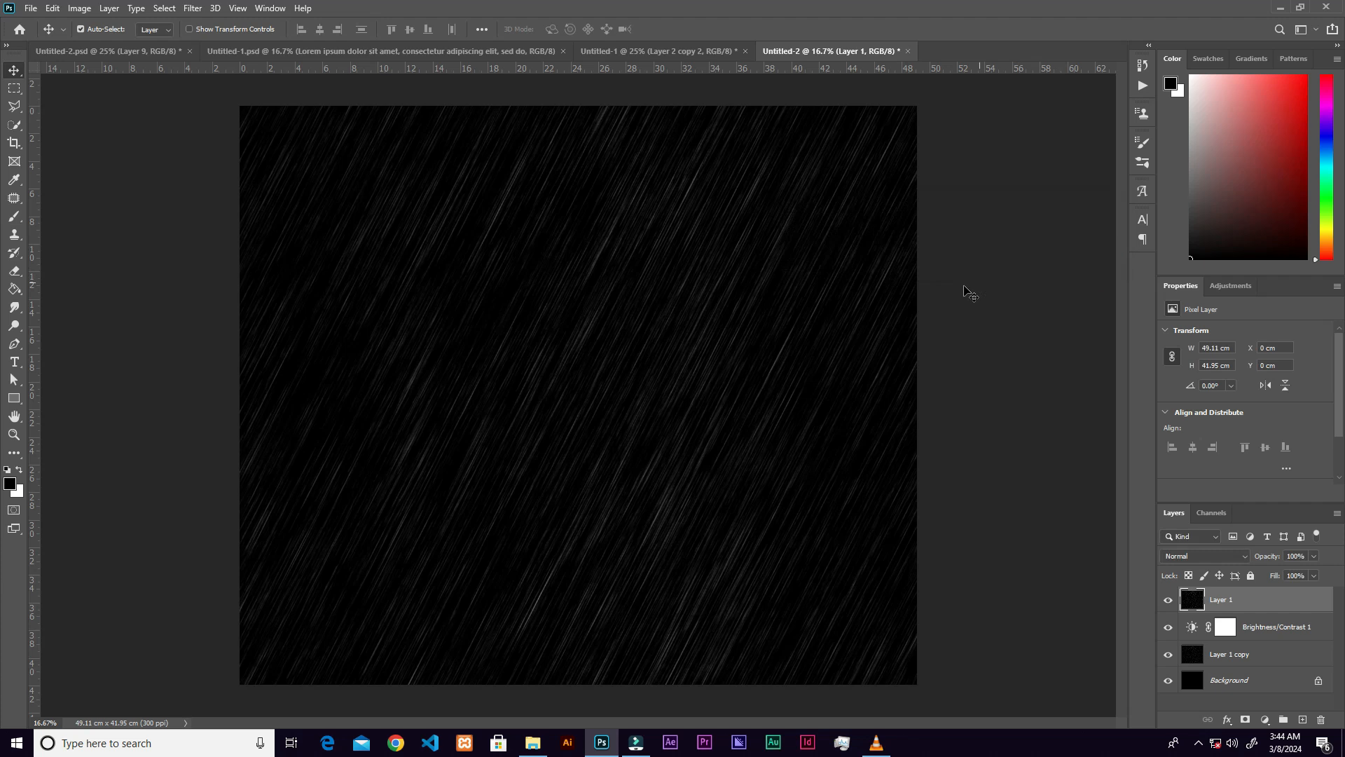
Switch to the poster document and add a Pattern Overlay with the default settings to the emboss layer.
left_click(624, 52)
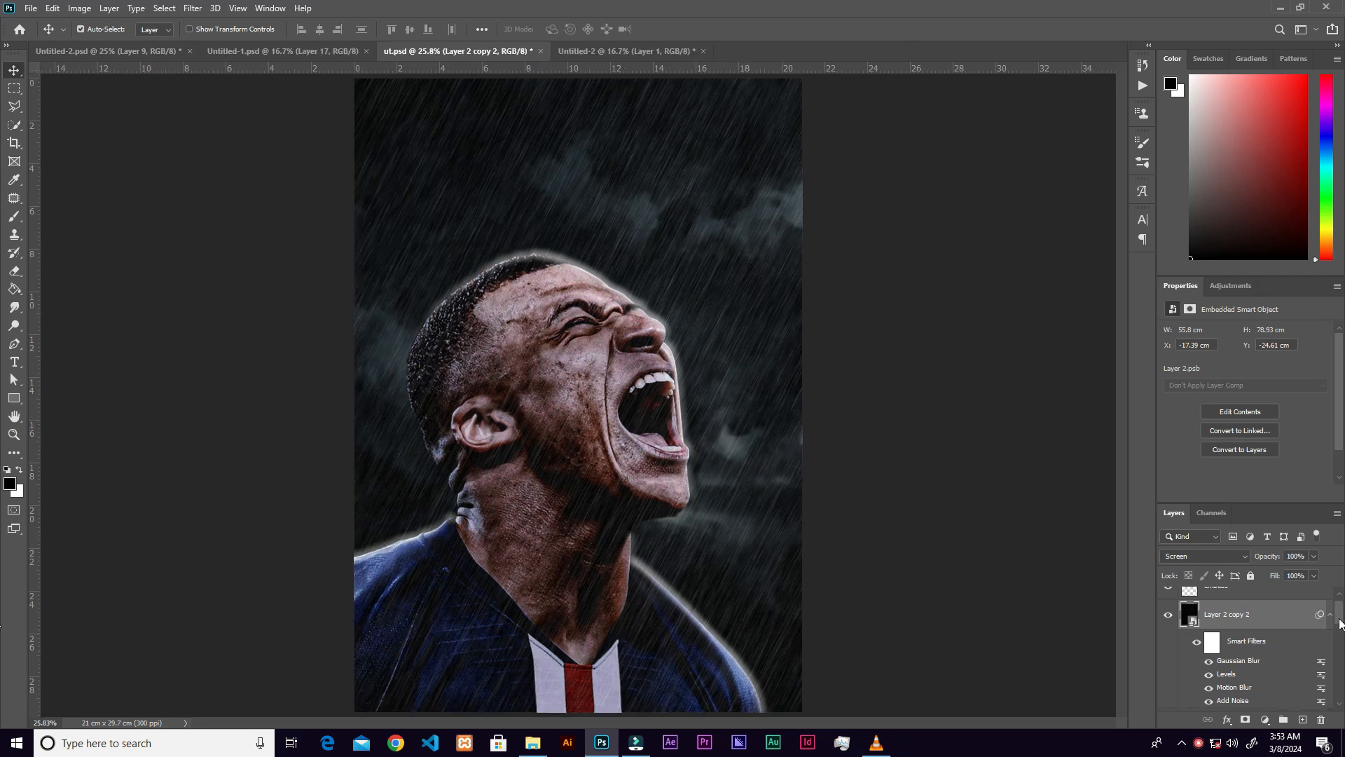
scroll(1340, 622, "up", 1)
left_click(1282, 601)
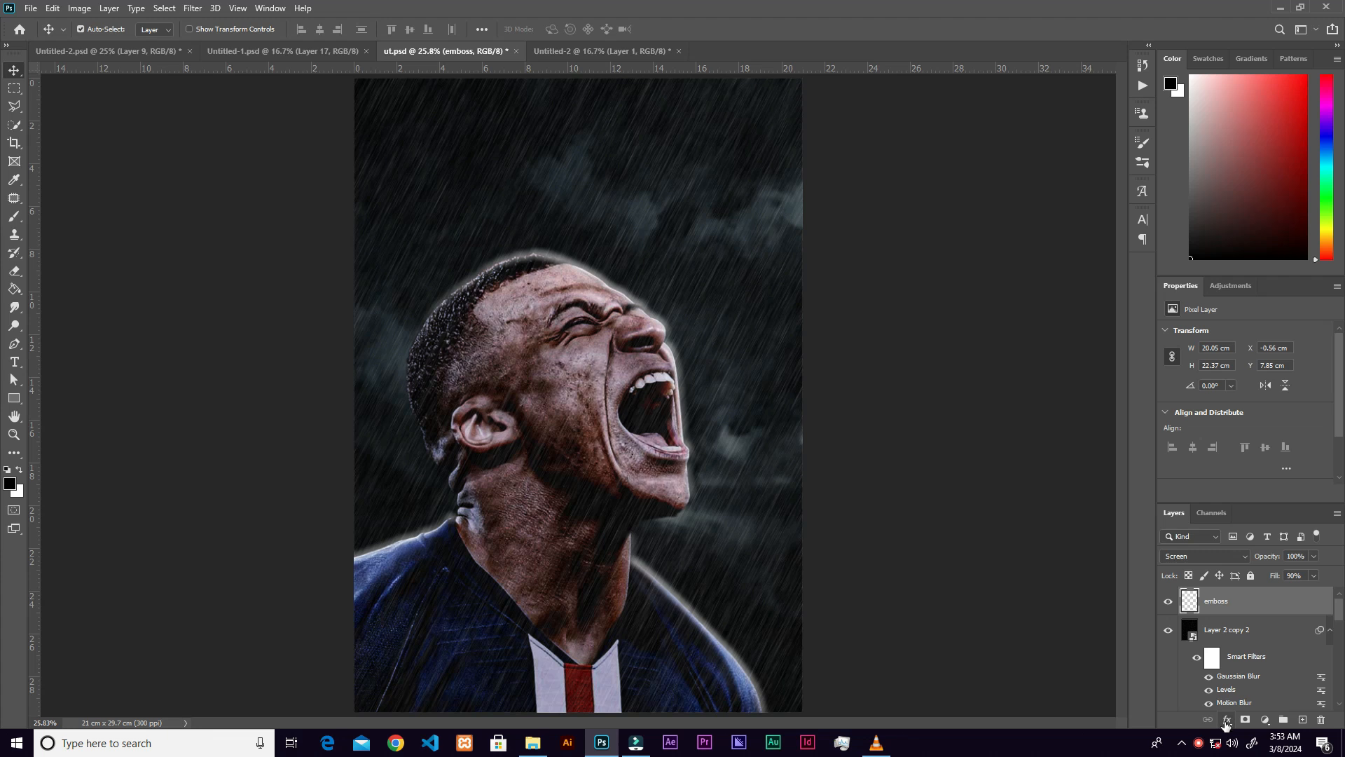
left_click(1225, 722)
left_click(1225, 565)
key("h")
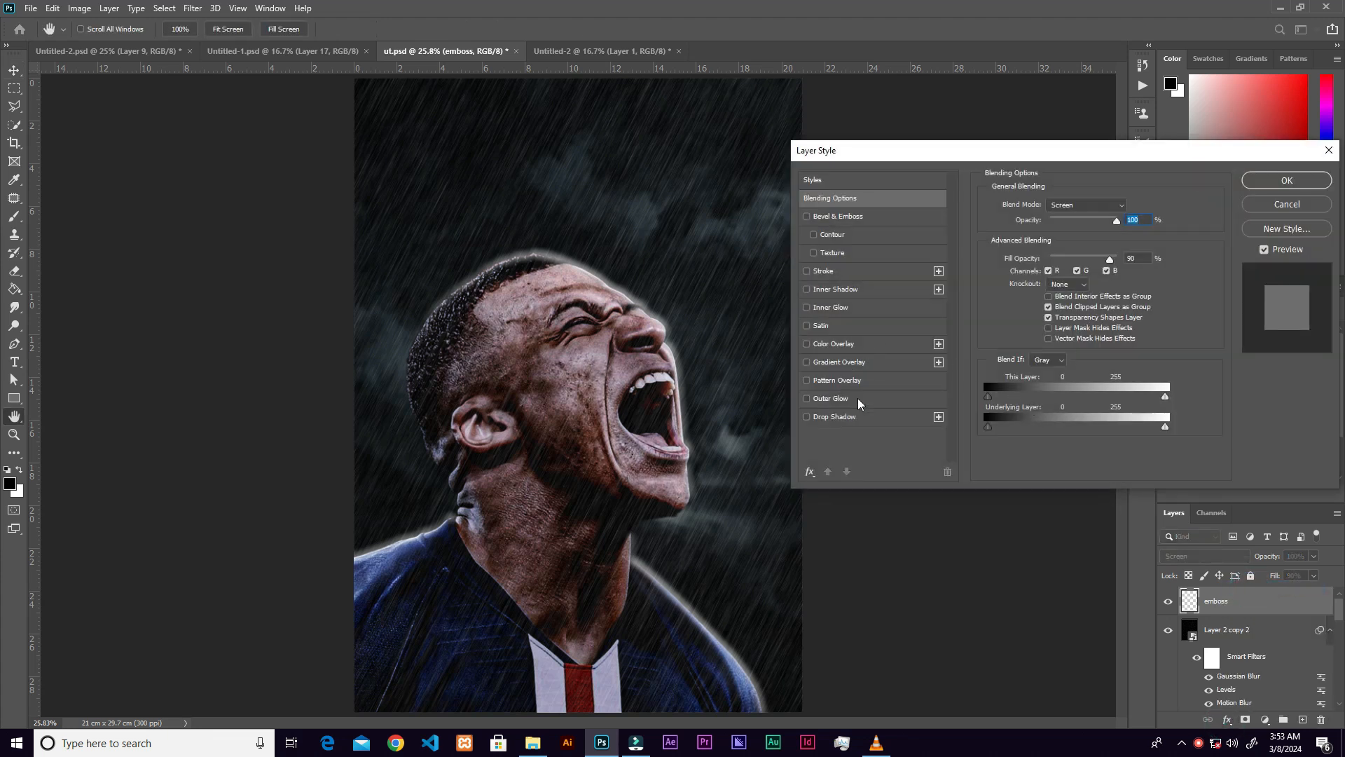
left_click(860, 384)
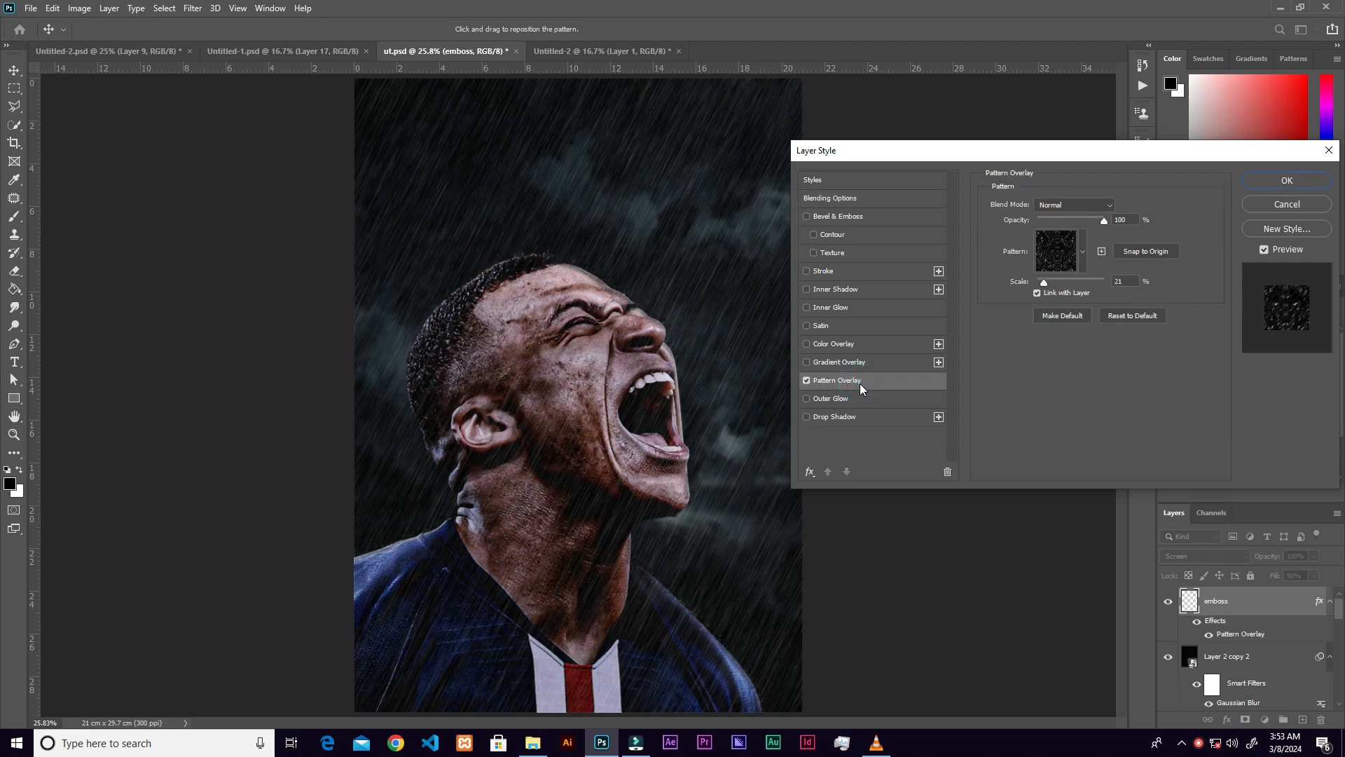
left_click(1133, 317)
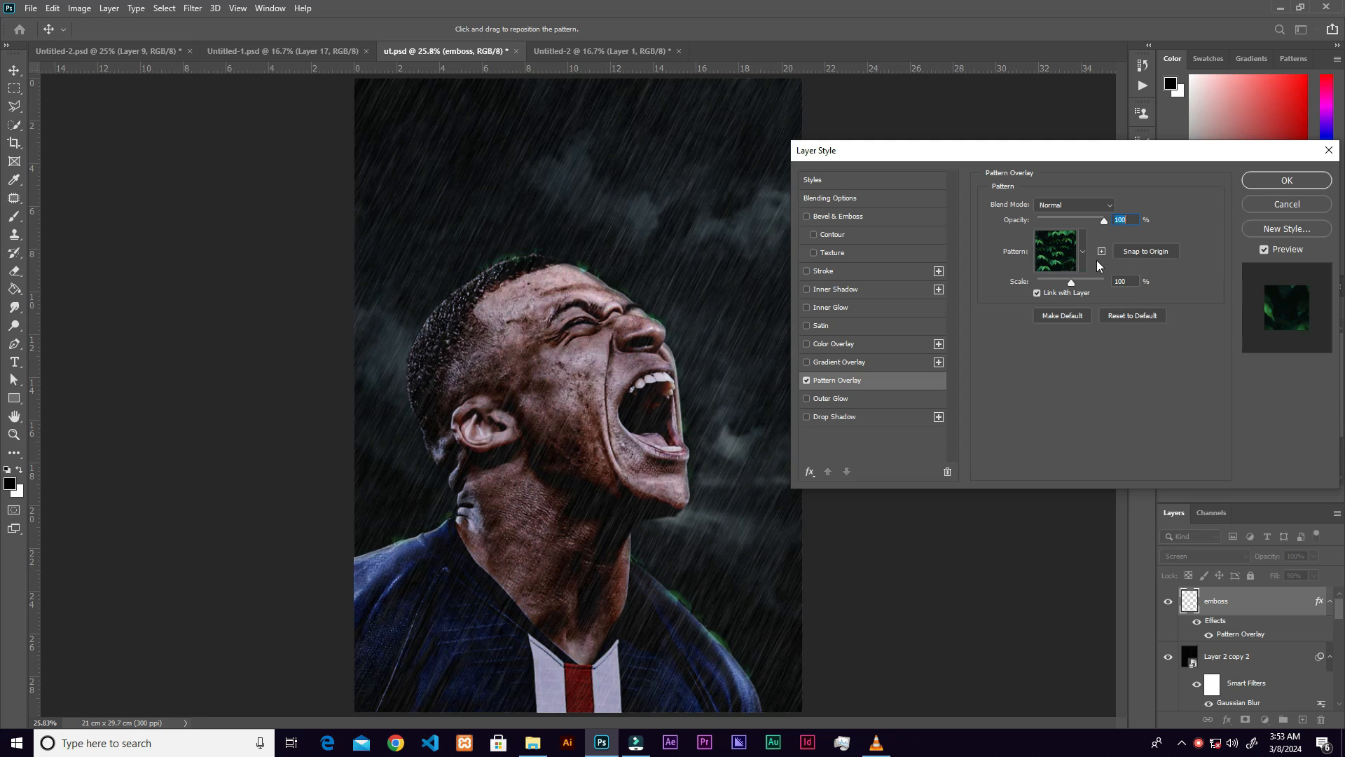
left_click(1287, 180)
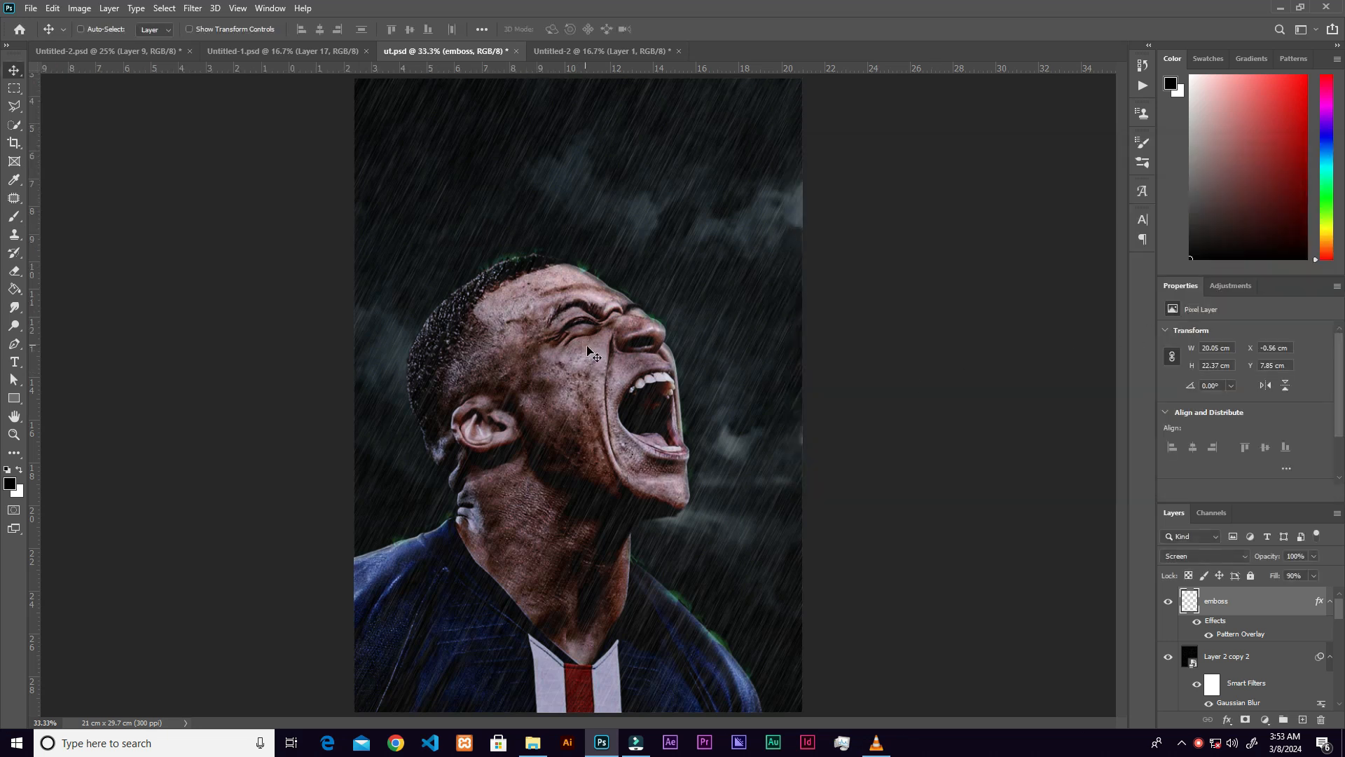
Change the emboss layer's Pattern Overlay to the custom black-and-white rain pattern at 15% scale.
scroll(585, 378, "up", 2)
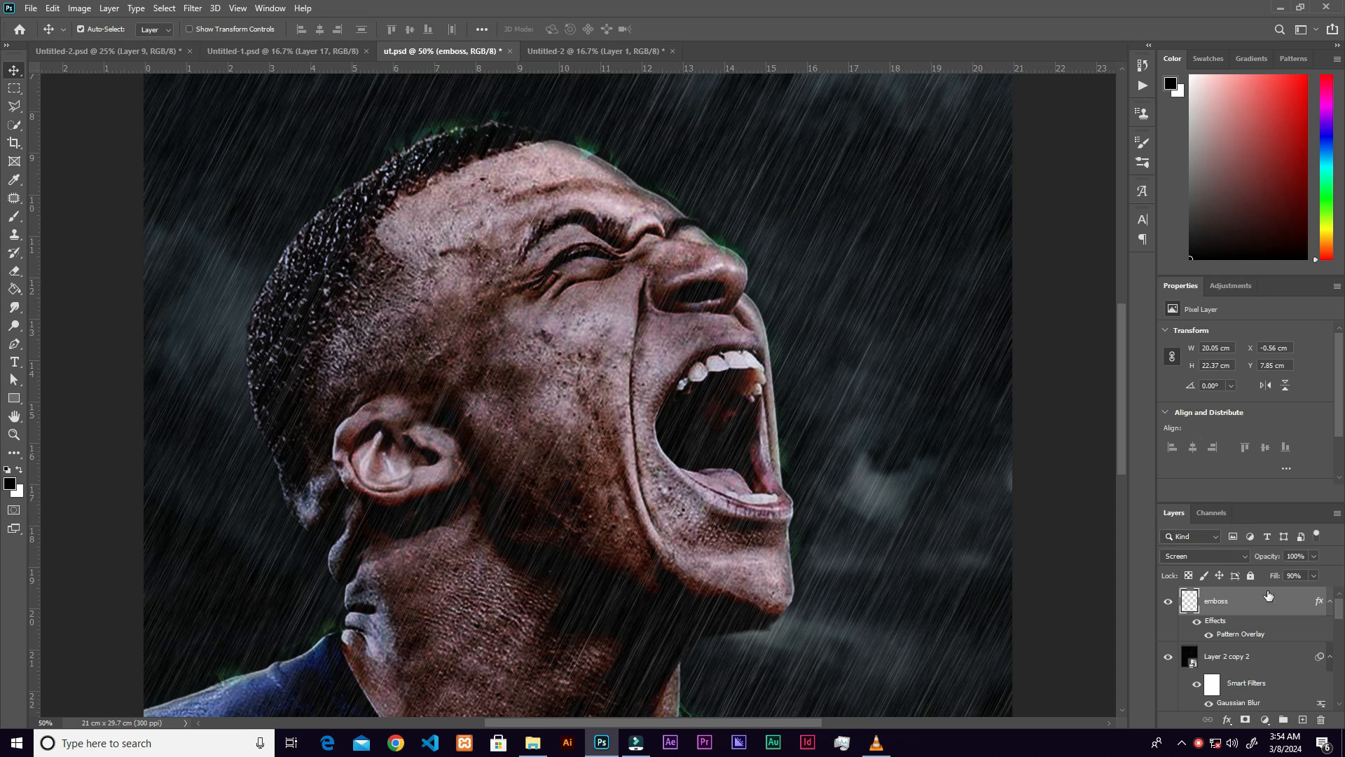
double_click(1238, 636)
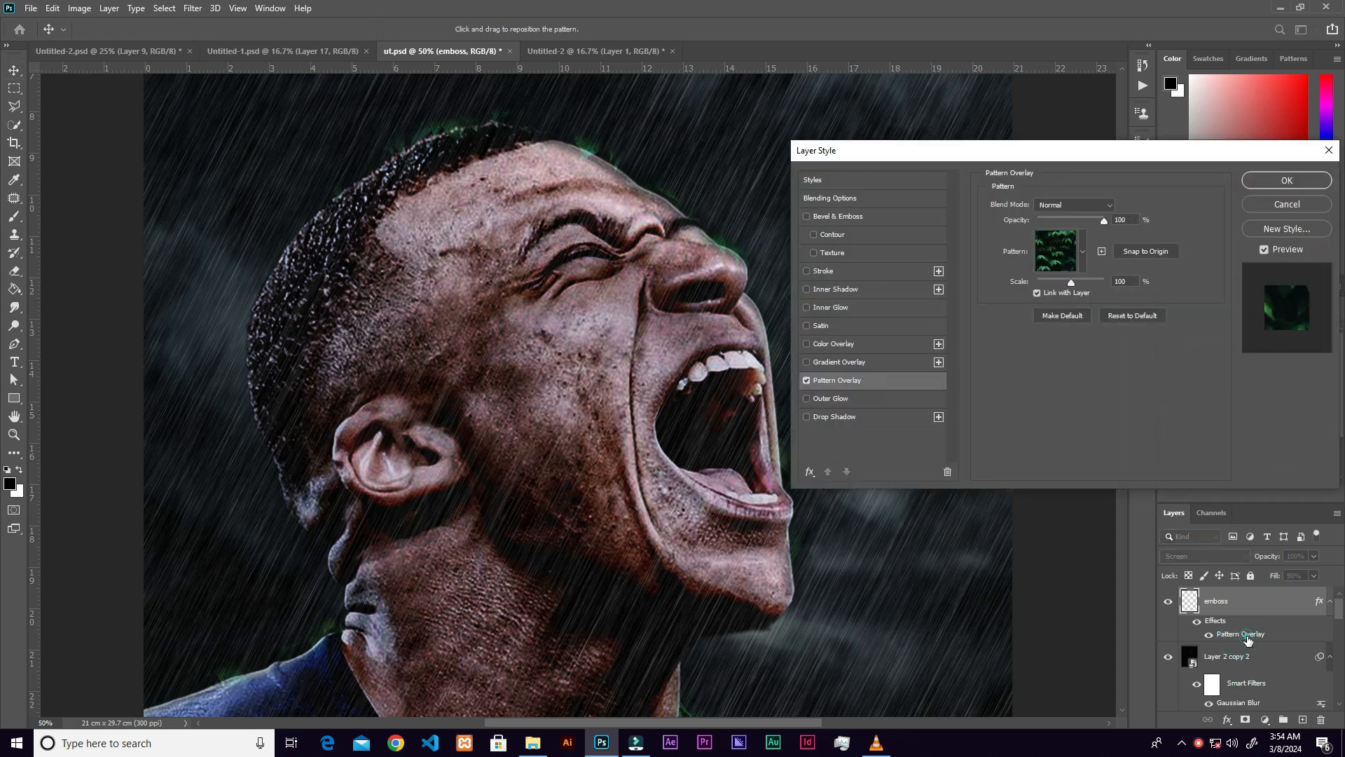
left_click(1082, 253)
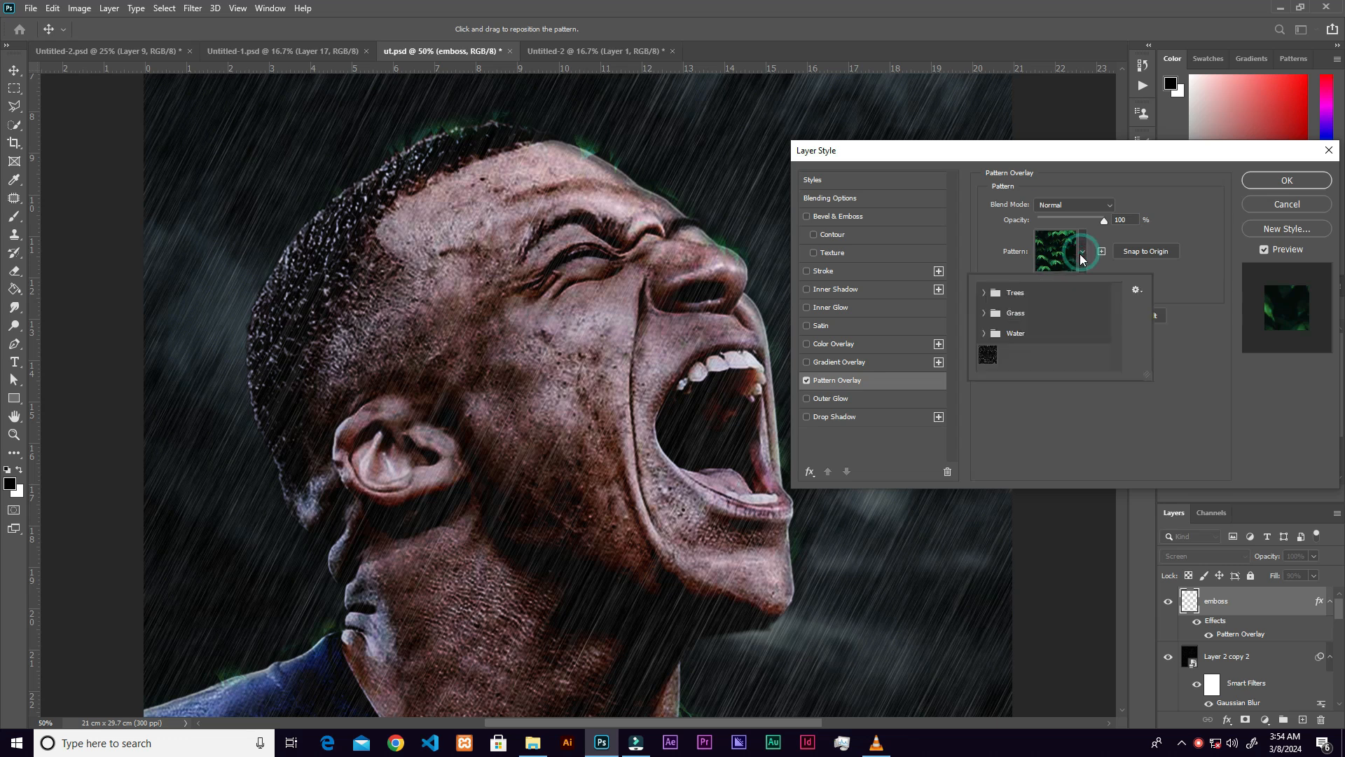
left_click(988, 355)
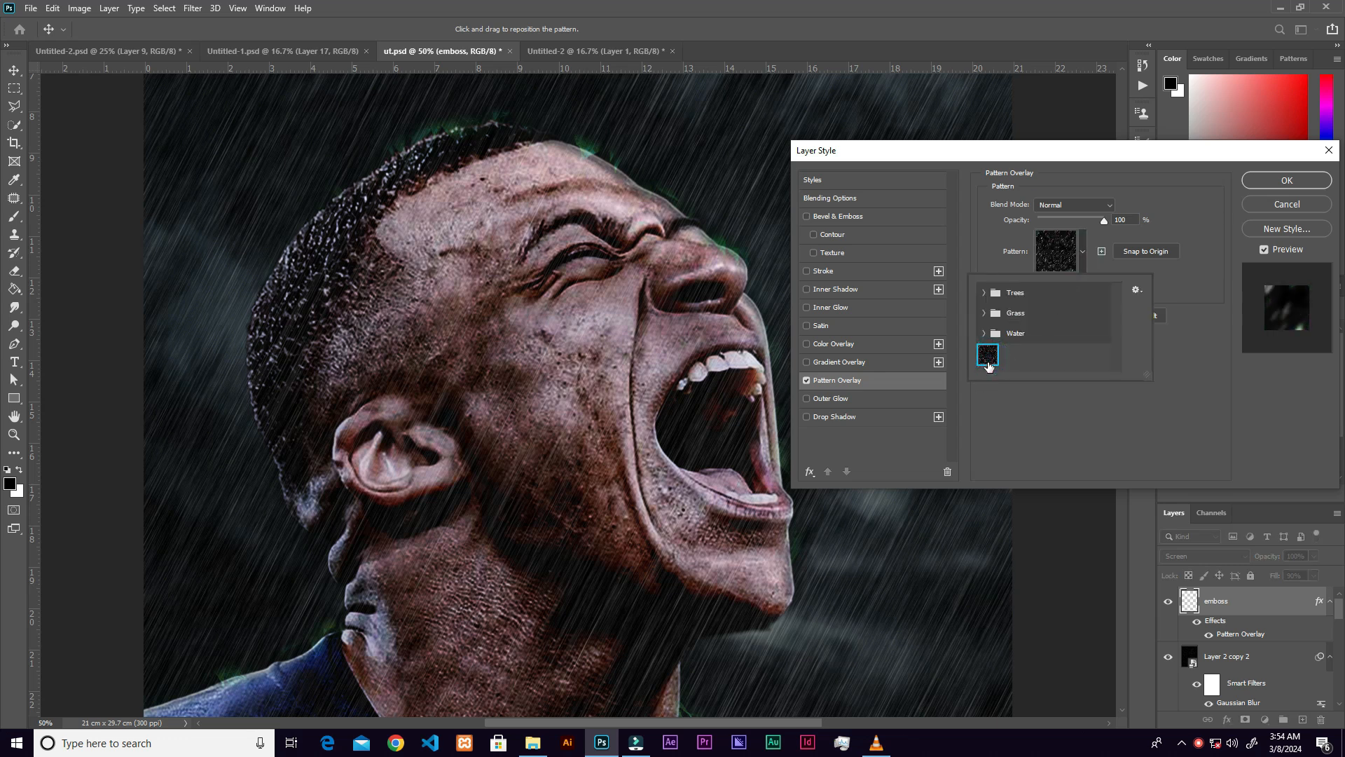
left_click(1170, 281)
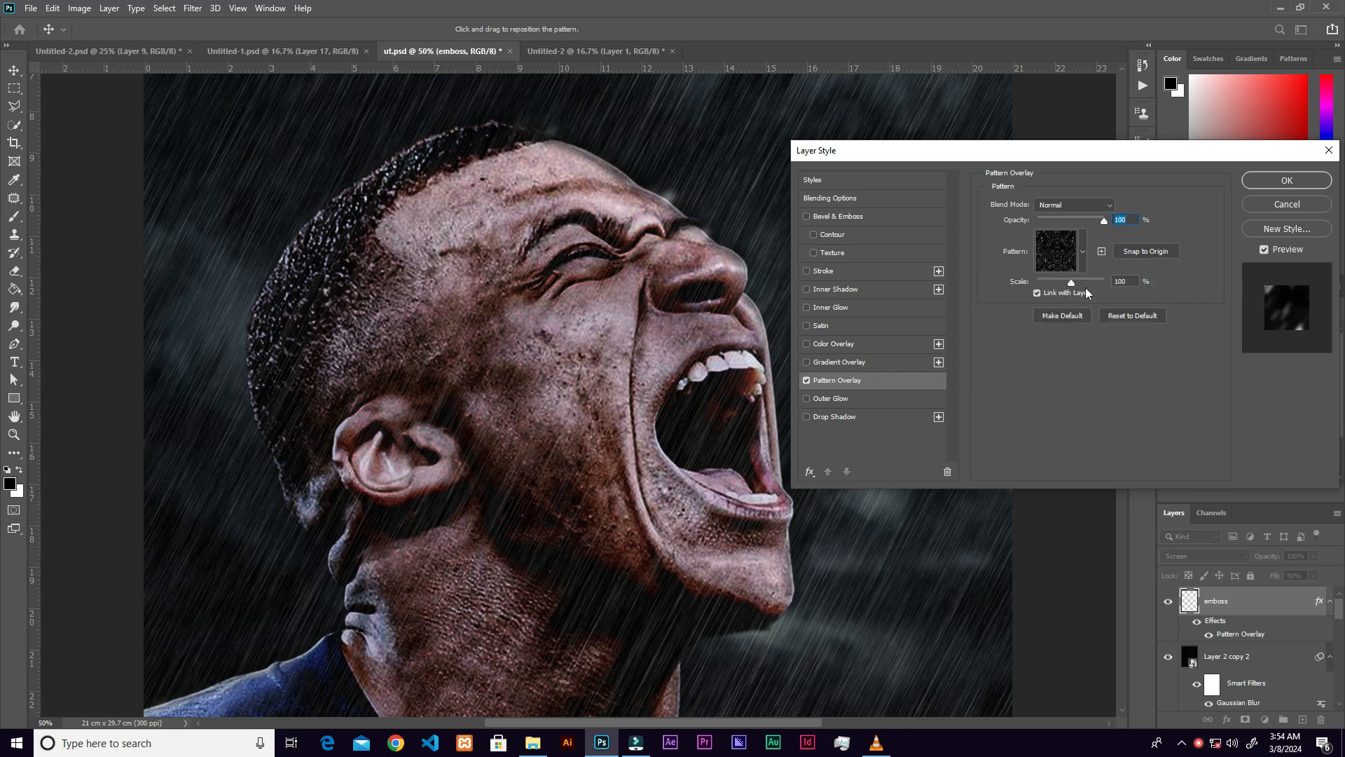
double_click(1121, 281)
type("10")
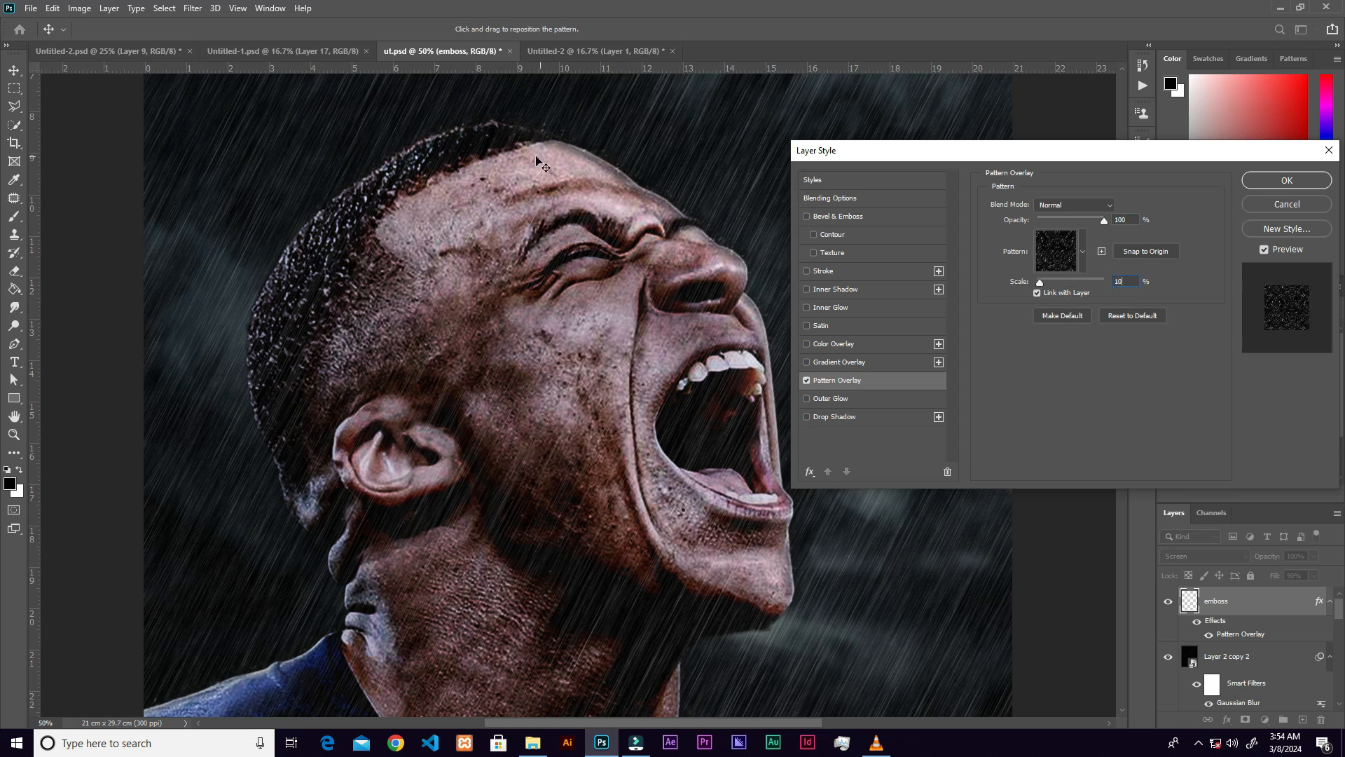
left_click(1042, 284)
left_click_drag(1044, 283, 1041, 282)
left_click(1277, 181)
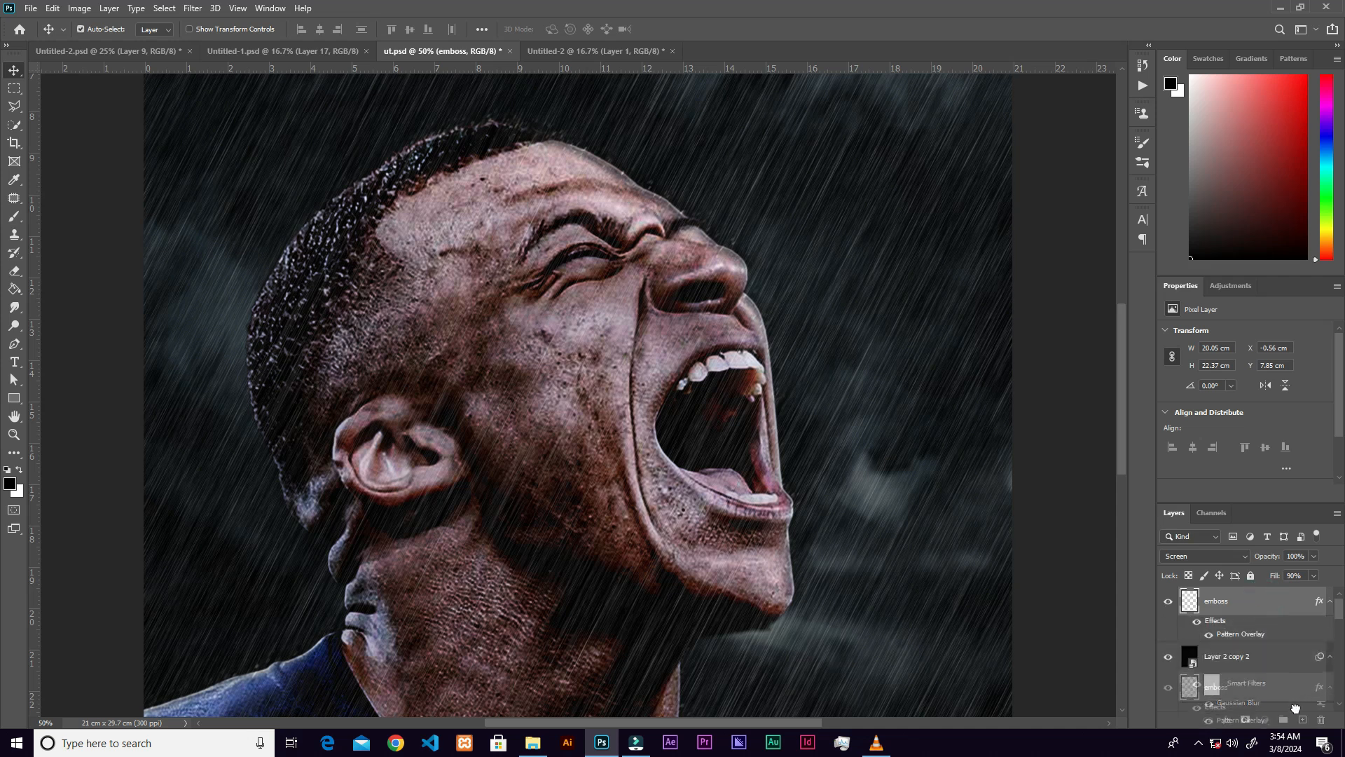
Duplicate the emboss layer and set the copy's Pattern Overlay scale to 25%.
key("ctrl+j")
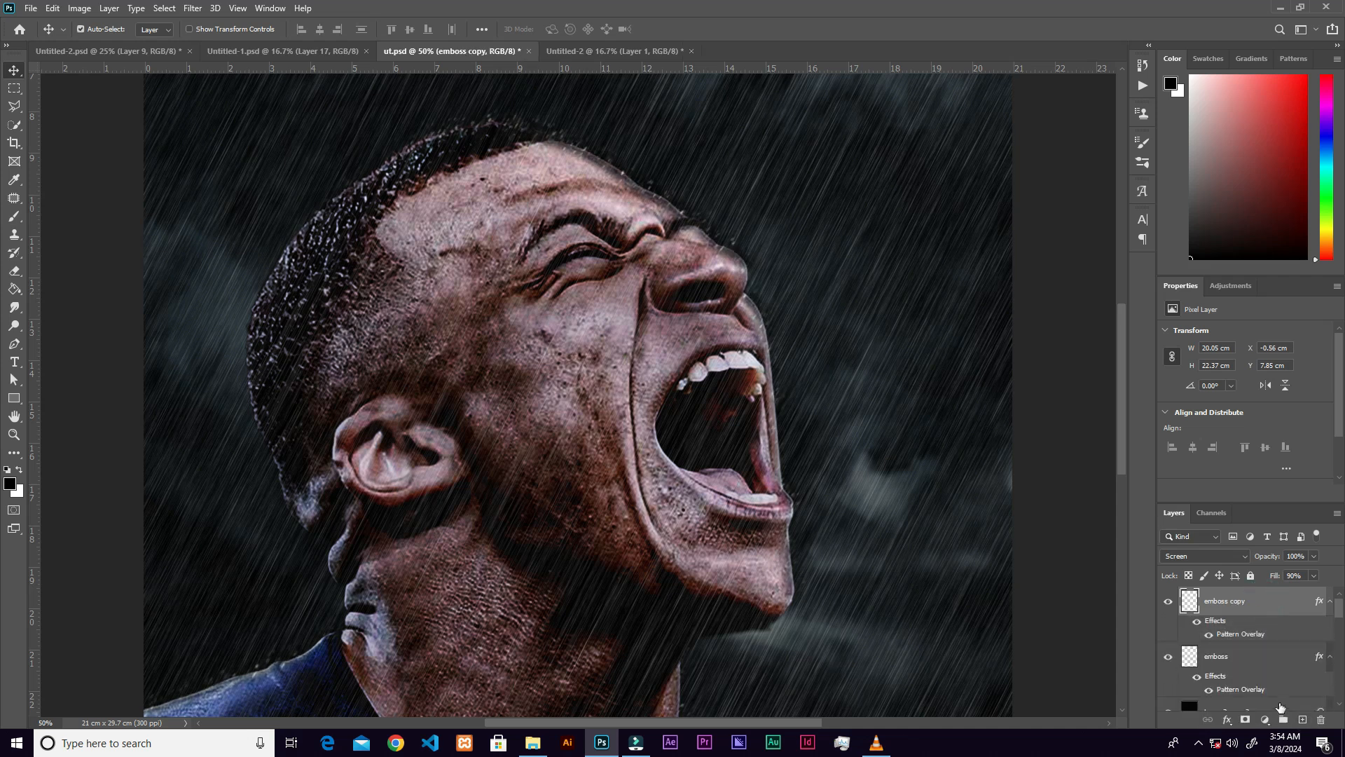
double_click(1268, 600)
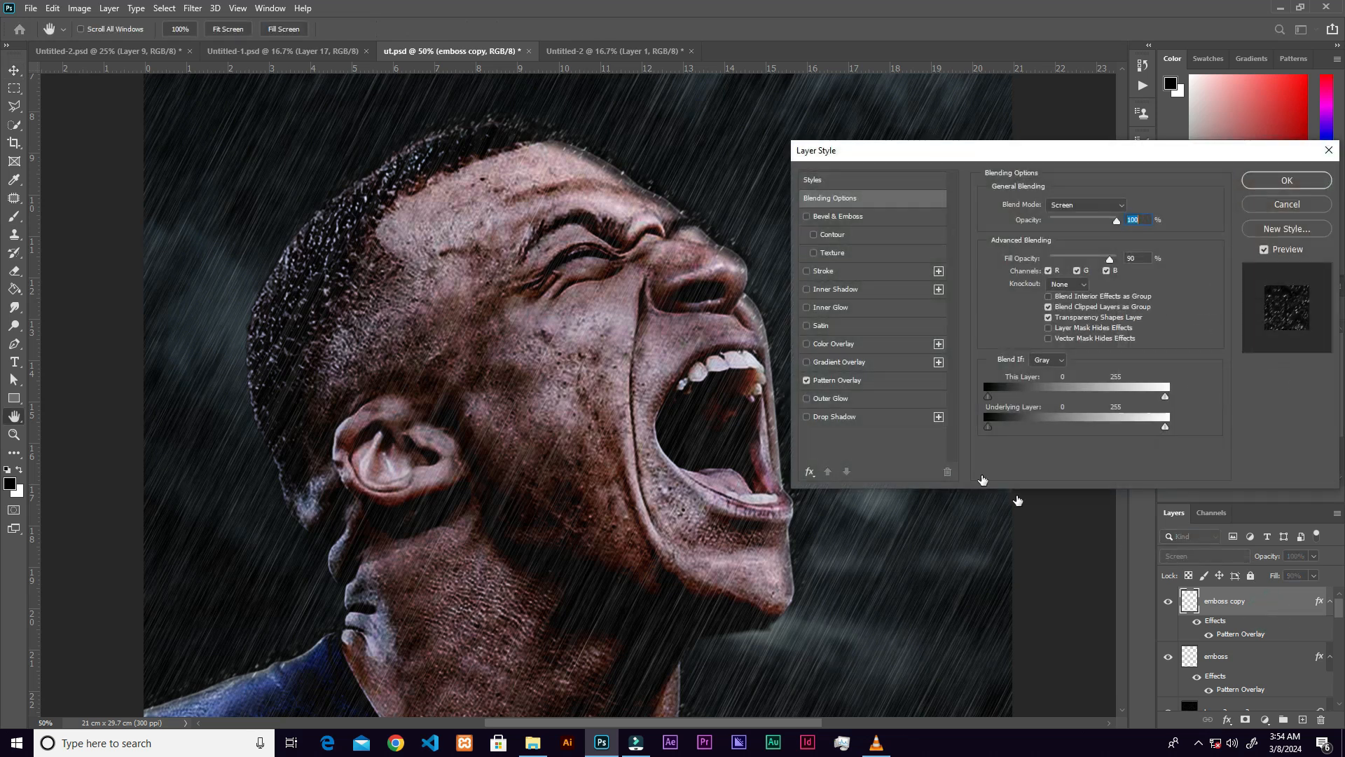
left_click(889, 380)
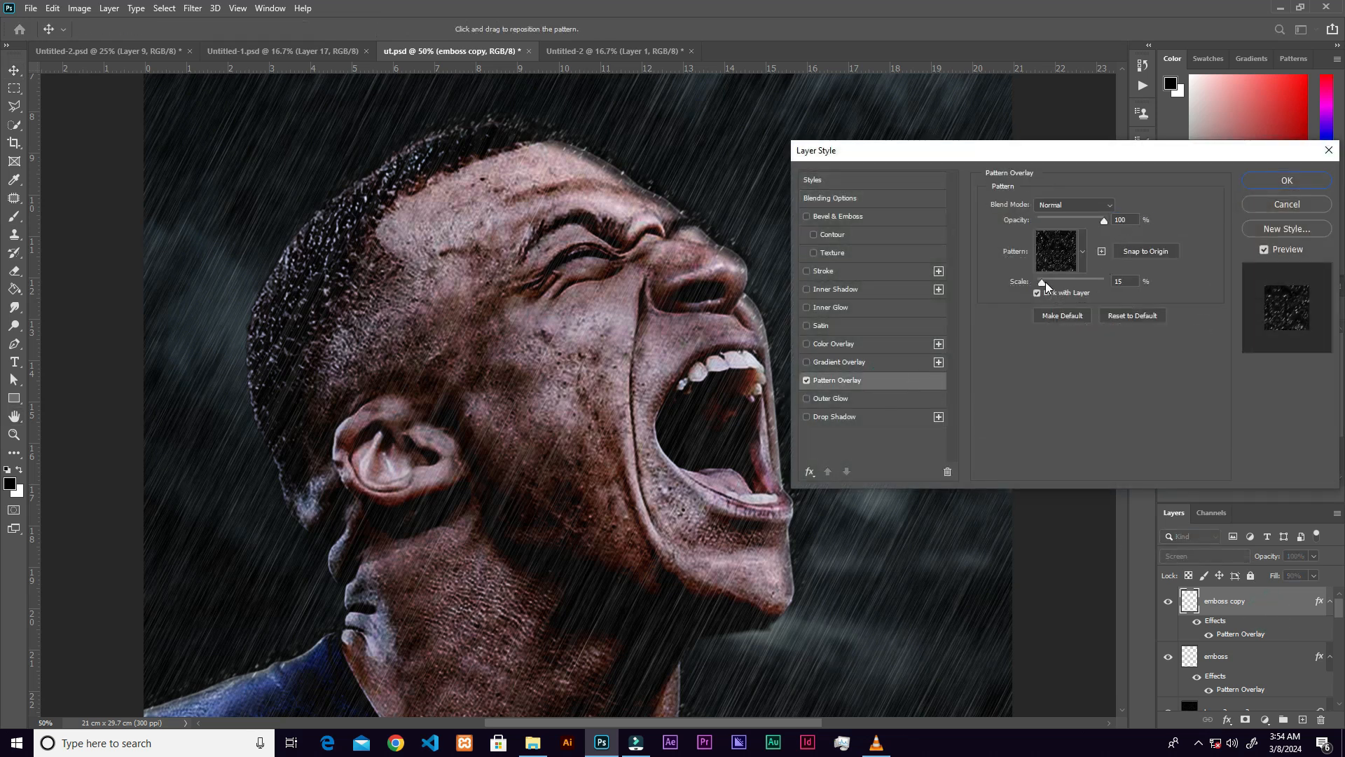
left_click_drag(1044, 282, 1047, 281)
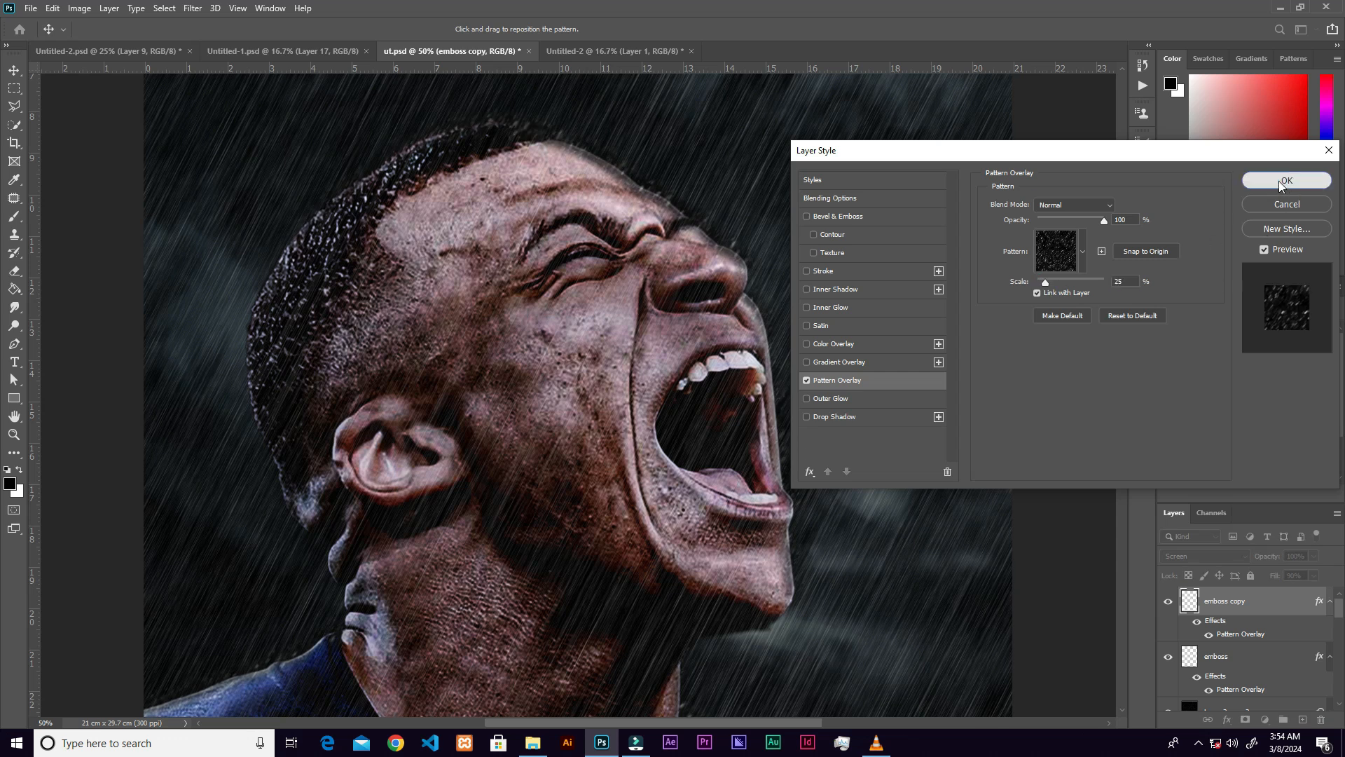
left_click(1287, 180)
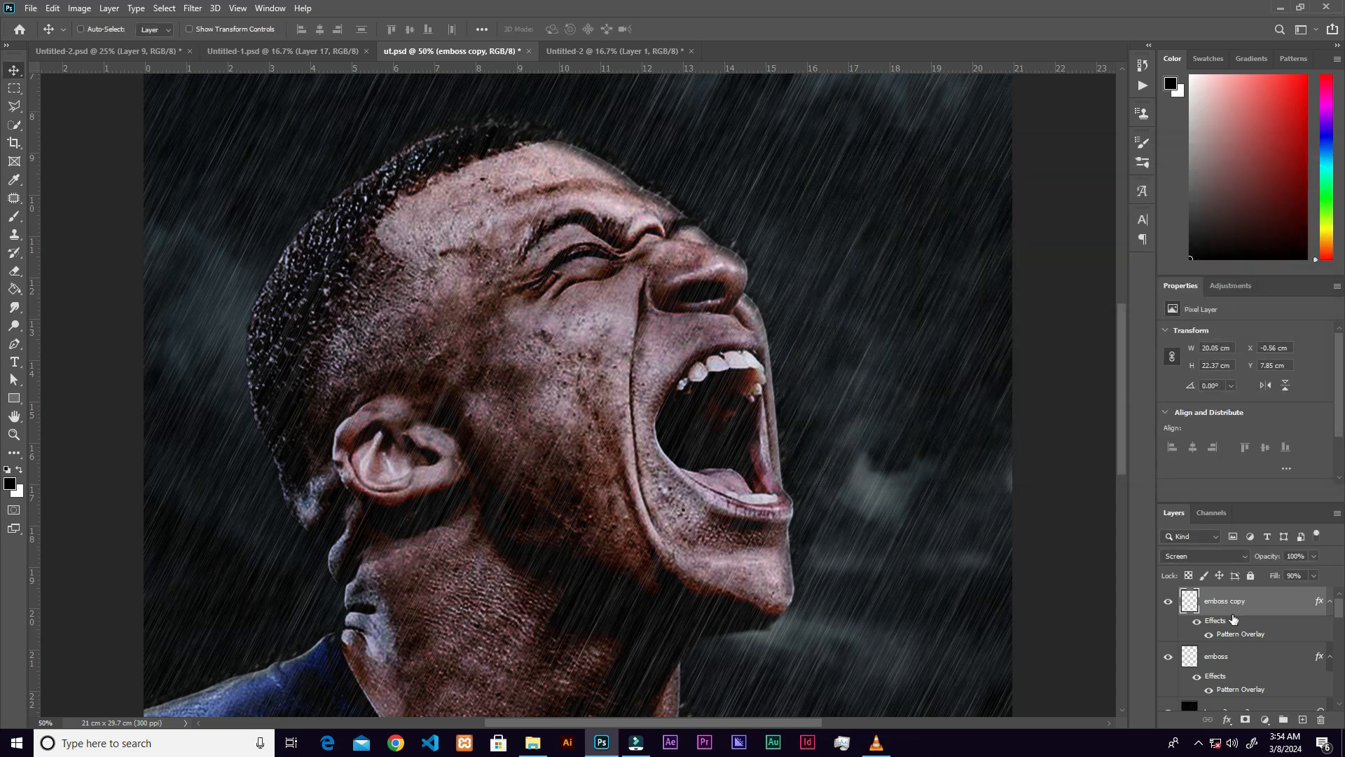
Duplicate the emboss copy layer and set the new copy's Pattern Overlay scale to 49%.
key("ctrl+j")
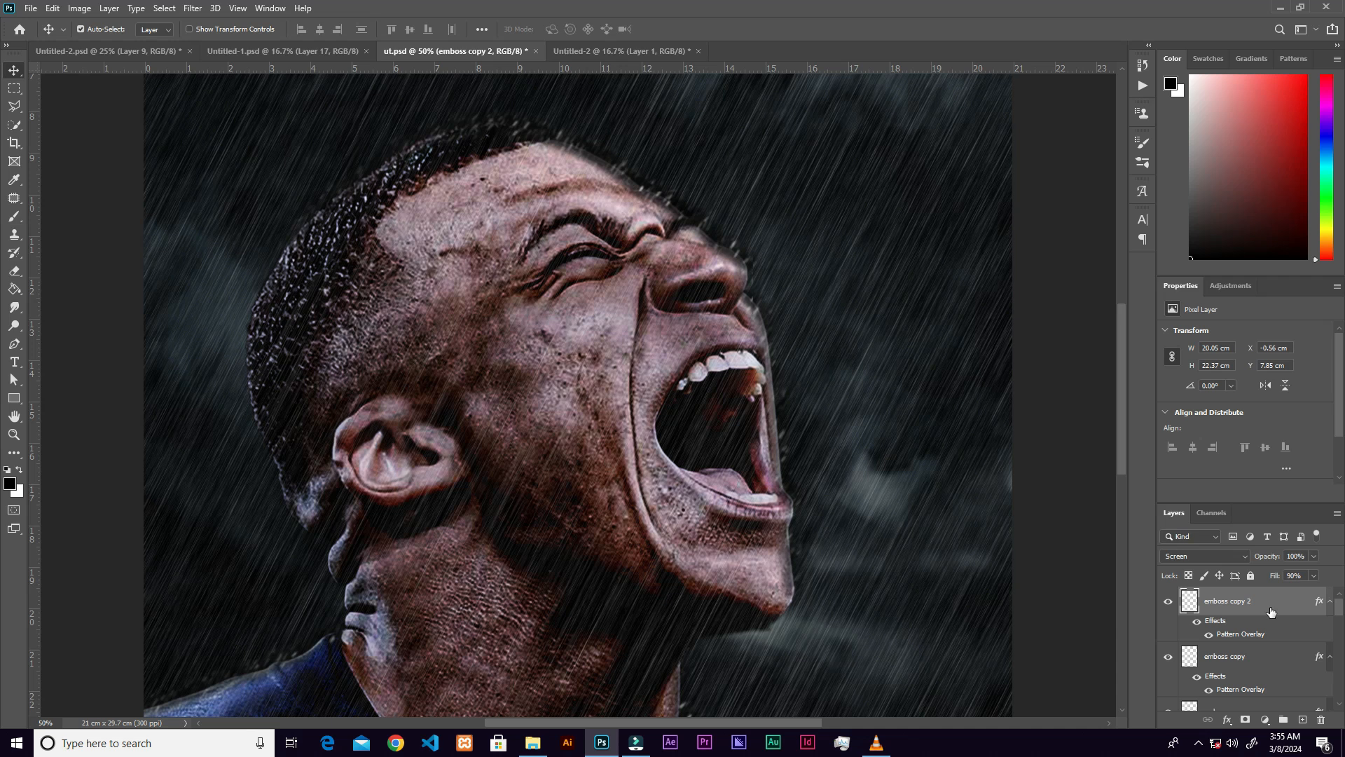
double_click(1261, 633)
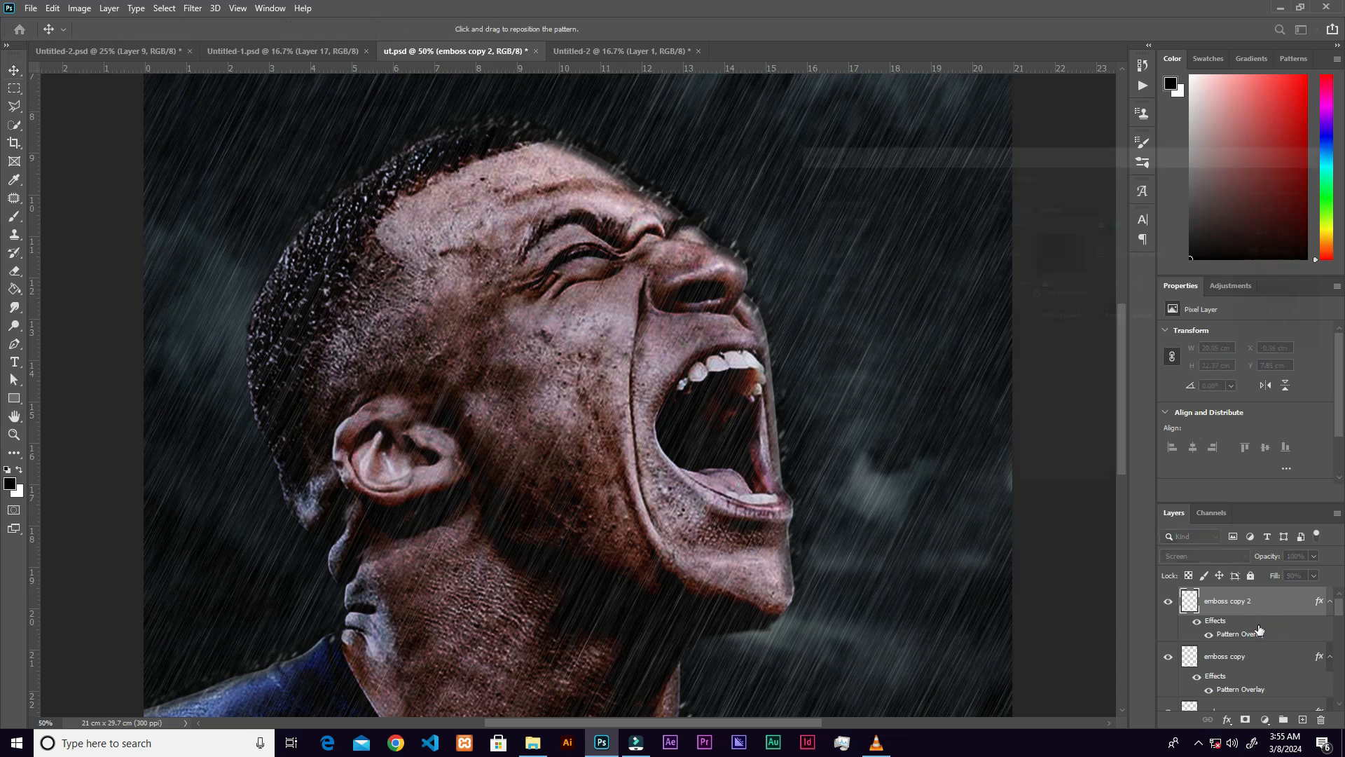
left_click_drag(1045, 281, 1055, 283)
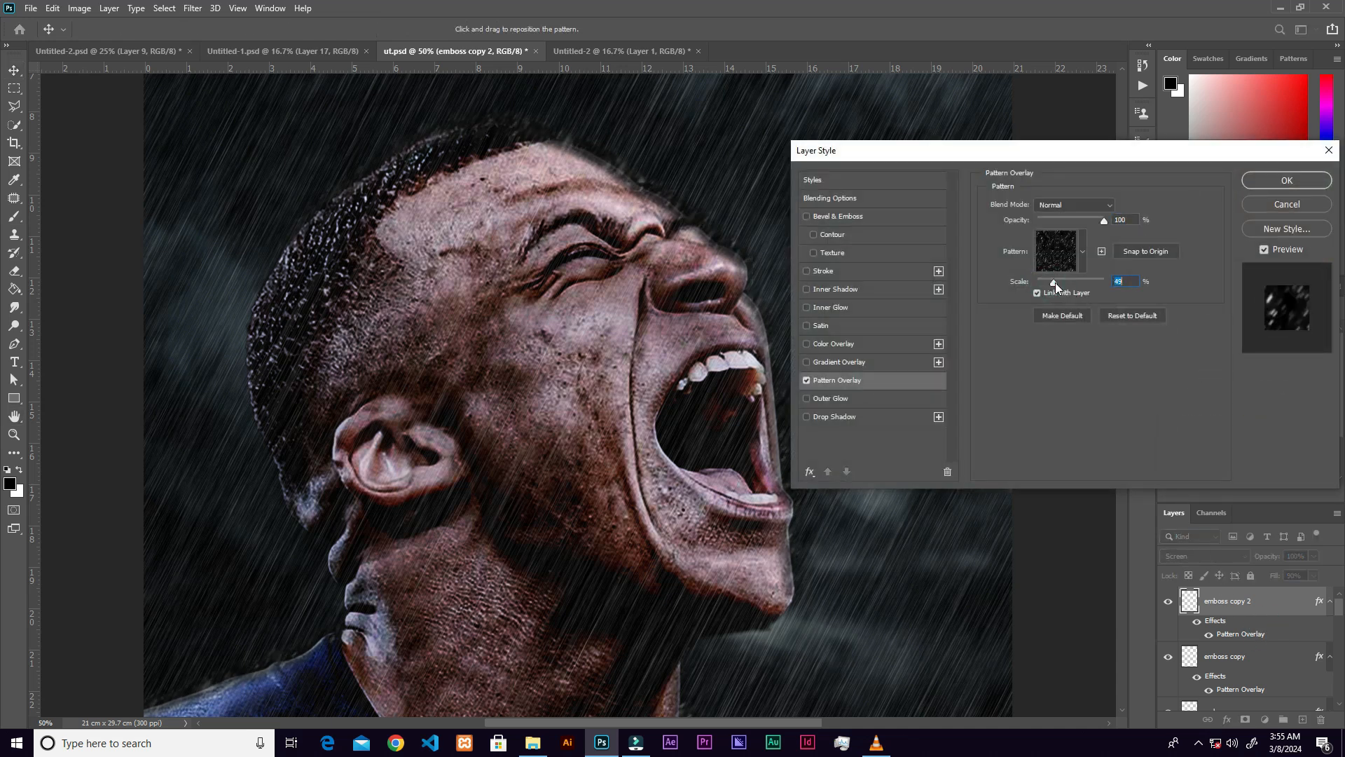
left_click(1285, 181)
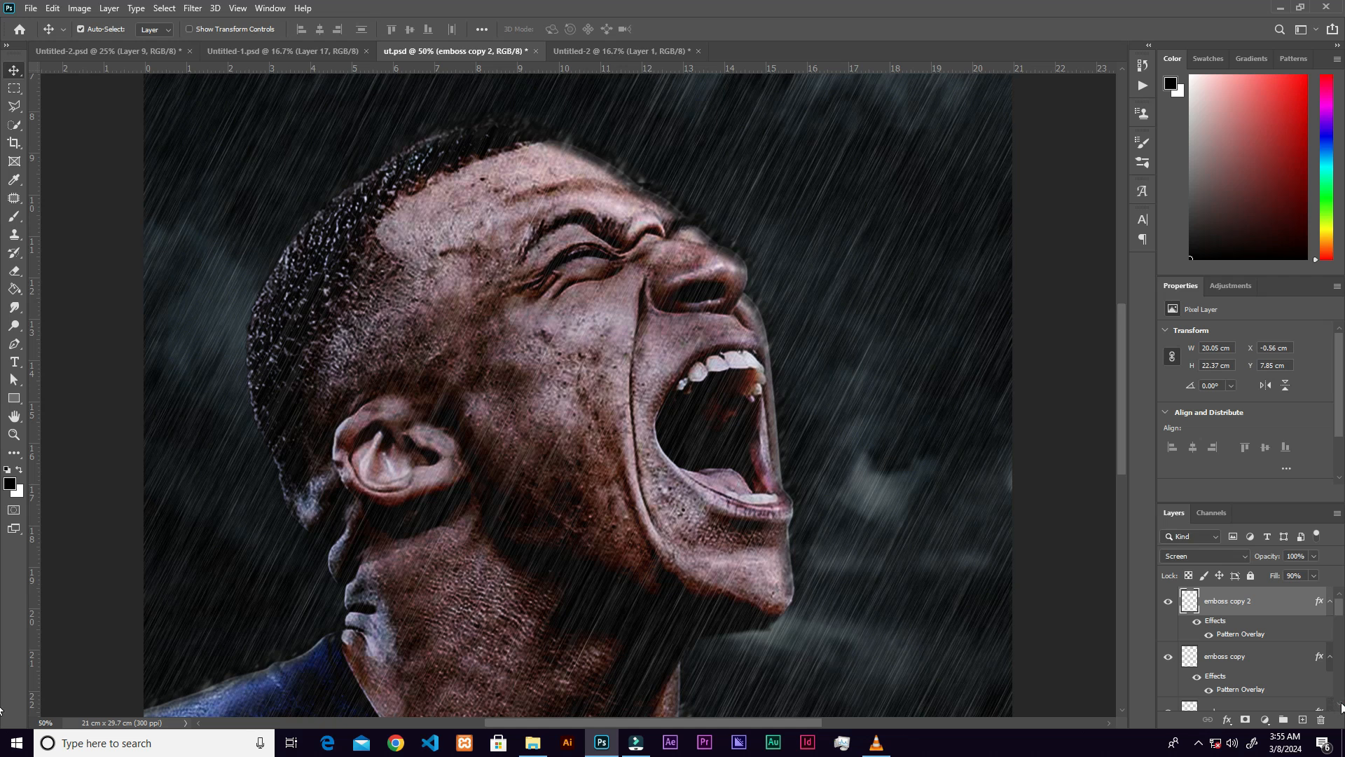
Rasterize the layer styles of emboss copy 2, emboss copy and emboss together.
left_click(1340, 601)
left_click(1288, 690, "shift")
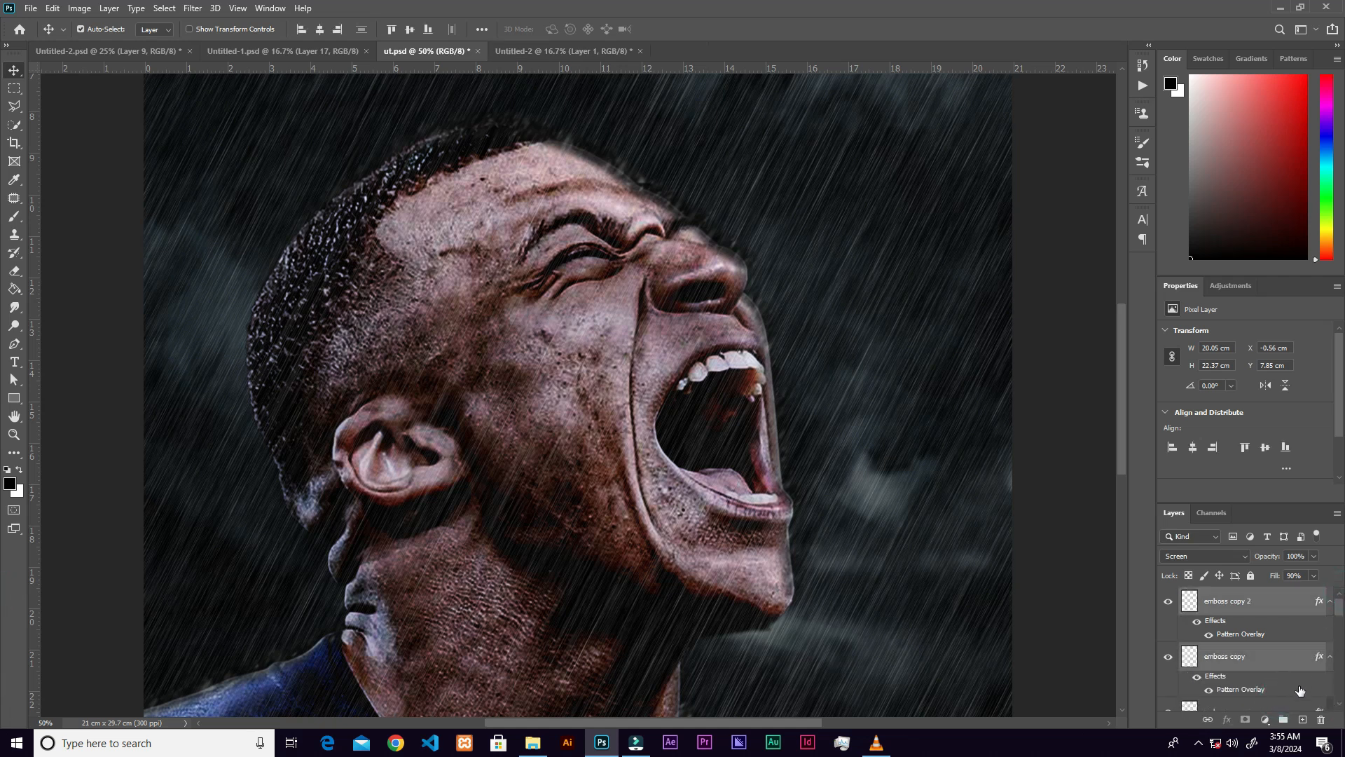
left_click(1282, 709, "shift")
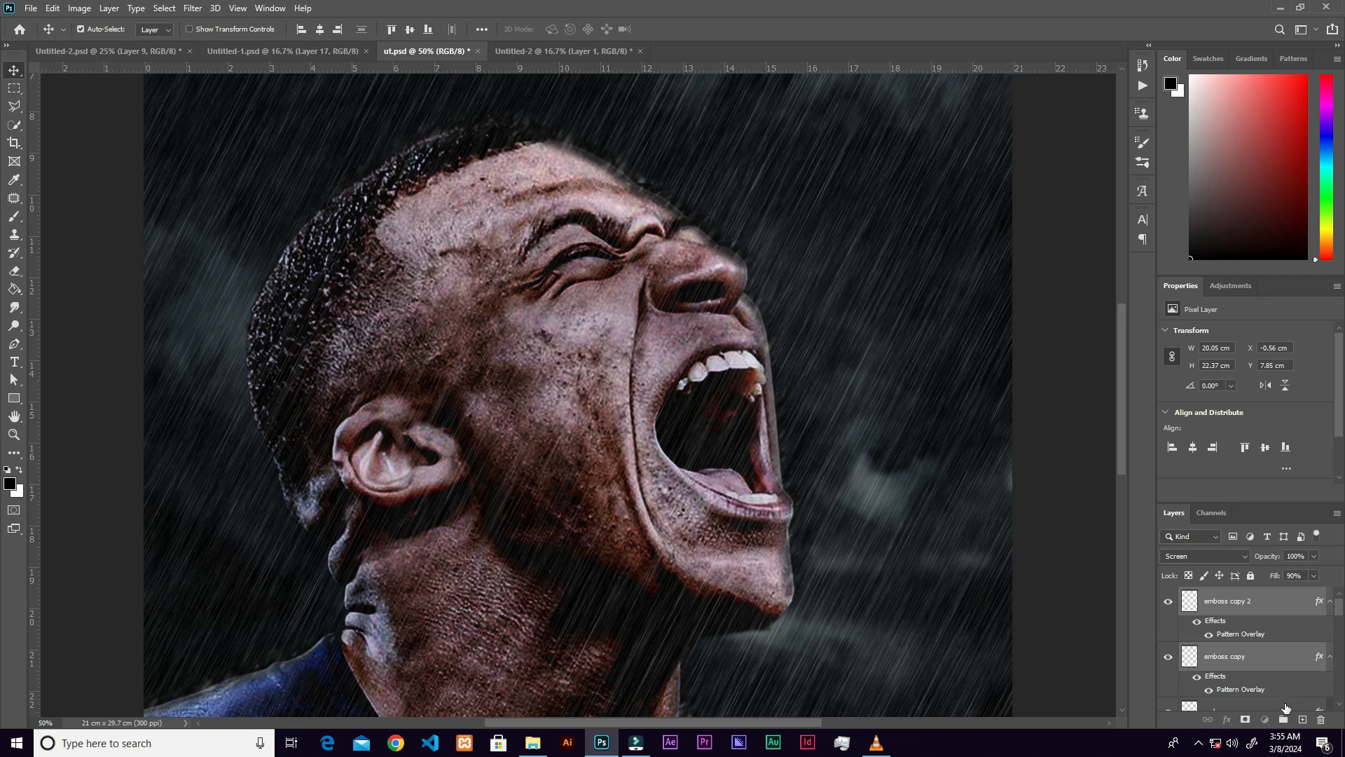
right_click(1280, 604)
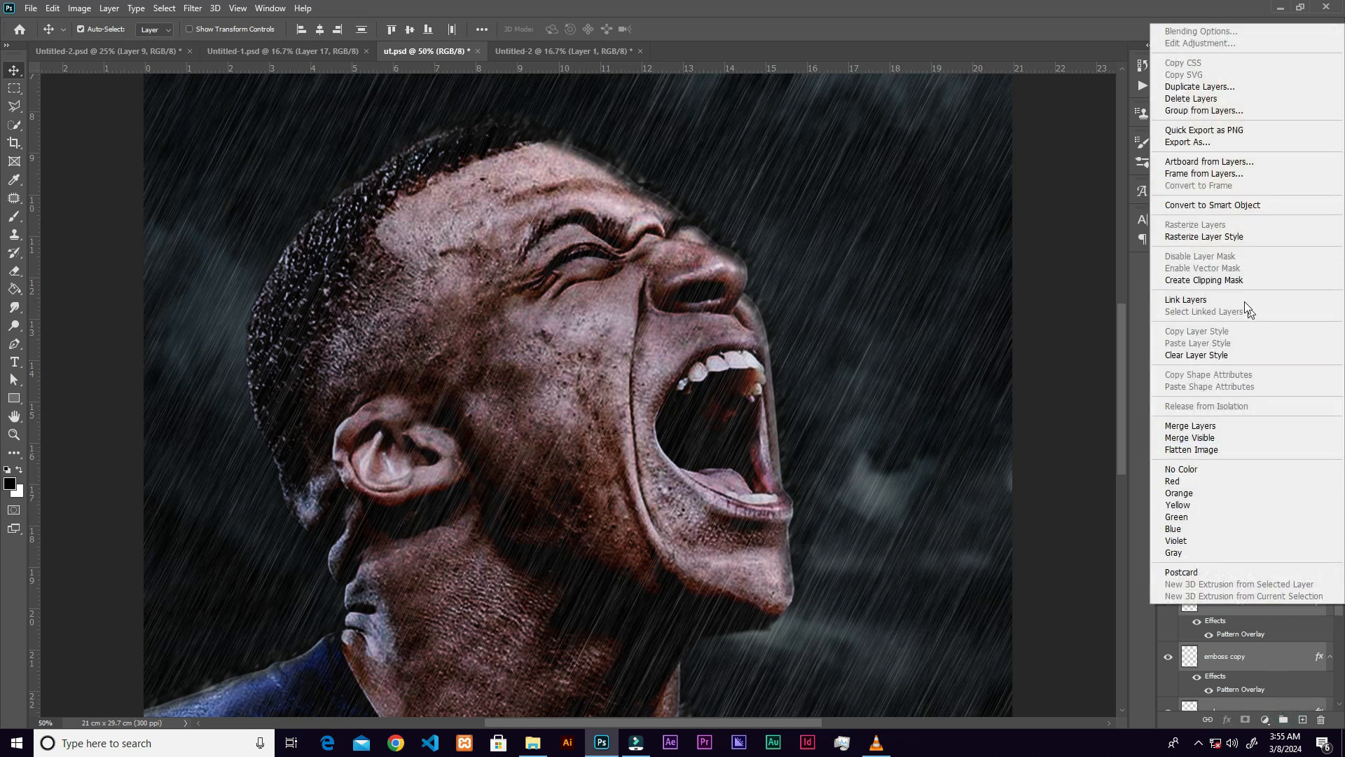
left_click(1233, 241)
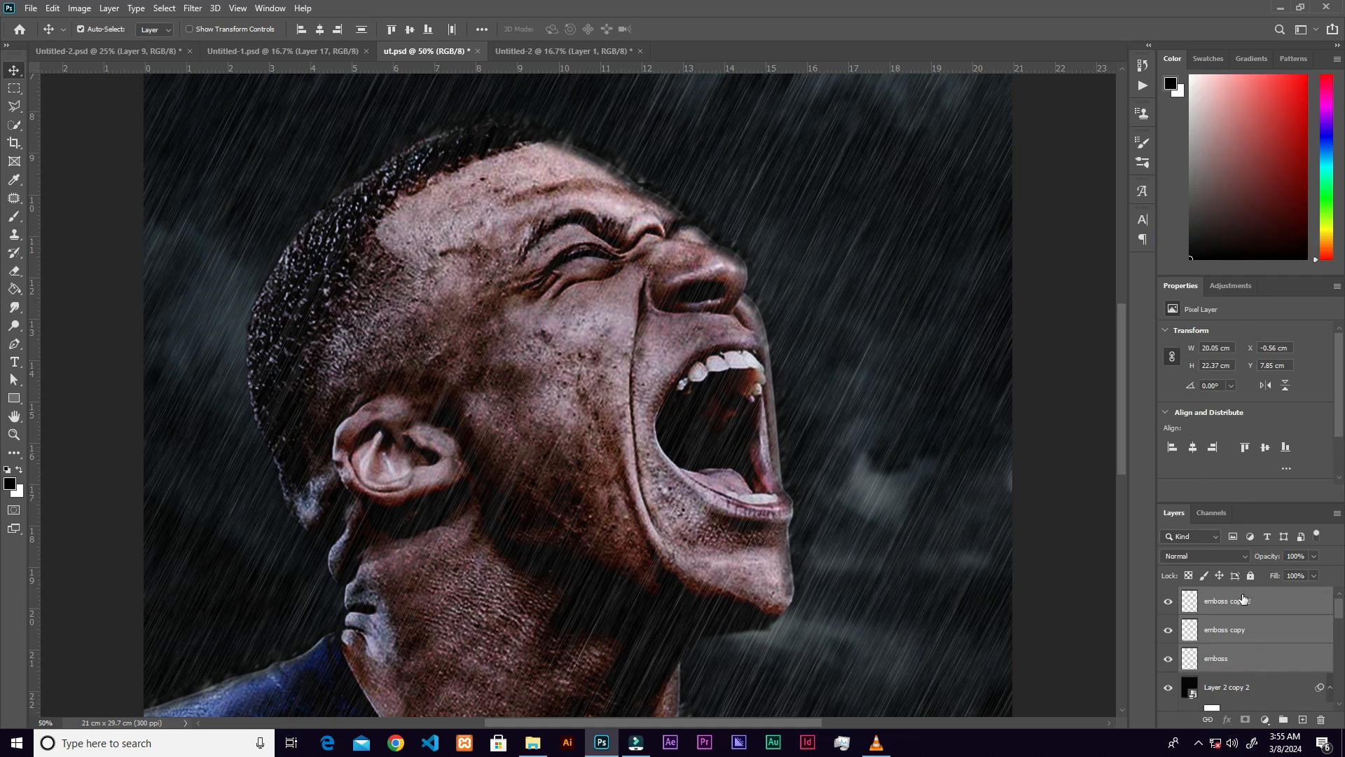
Compare Screen and Linear Dodge (Add) blending on the three rasterized emboss layers and set them to Screen.
left_click(1218, 557)
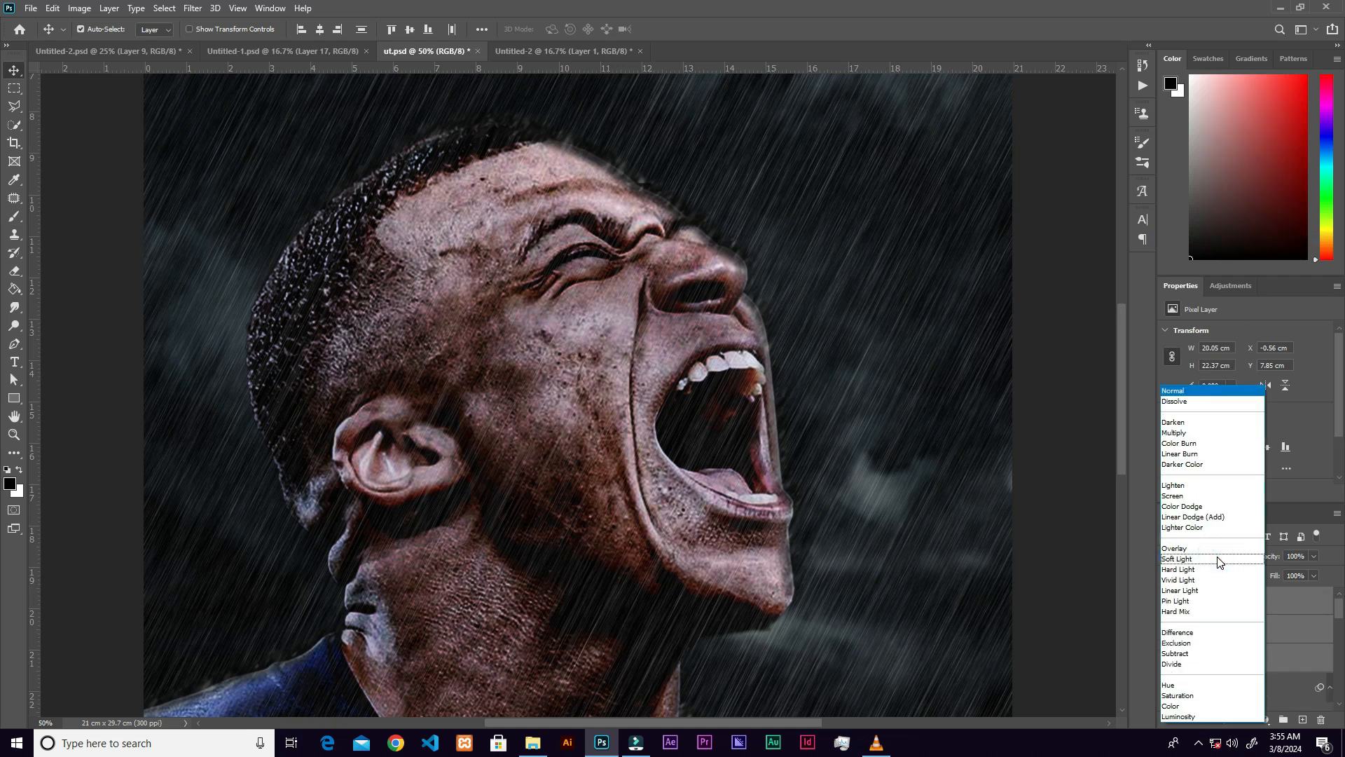
left_click(1198, 502)
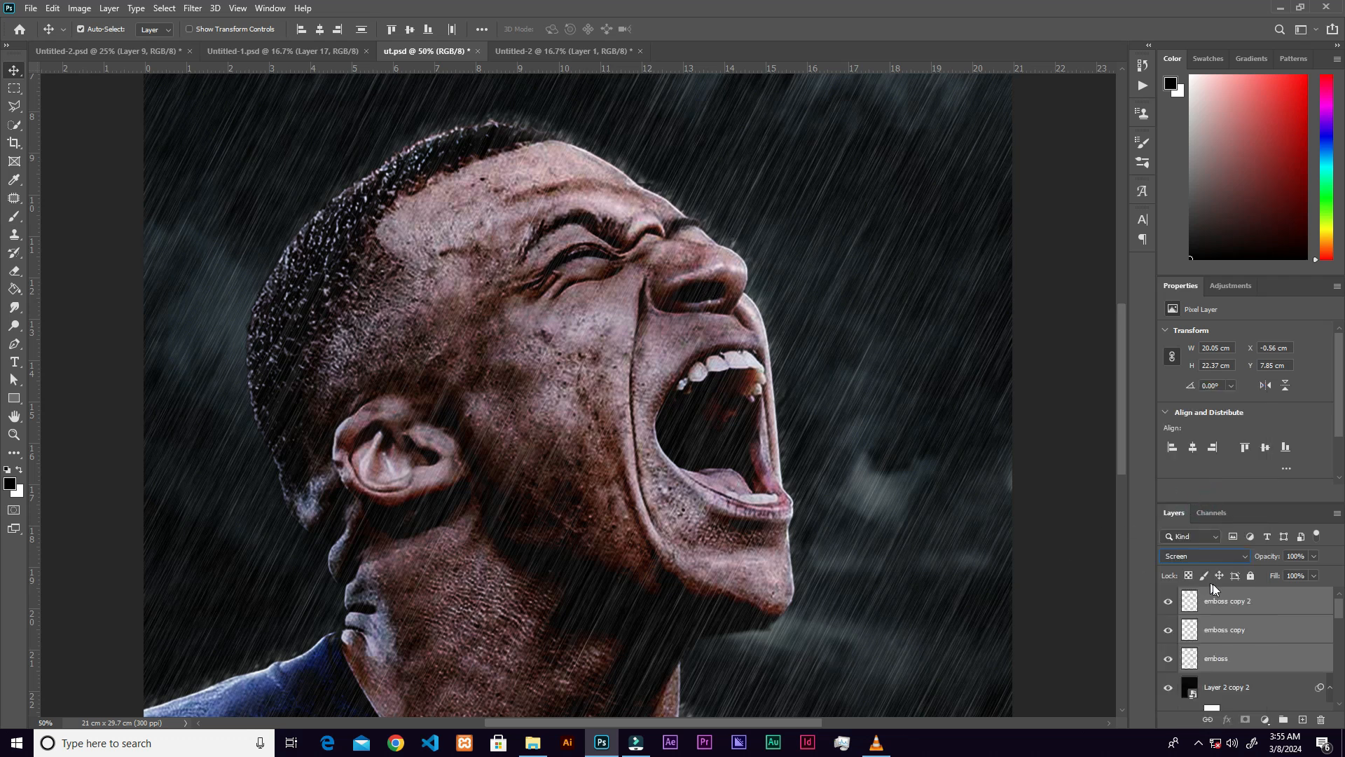
left_click(1228, 556)
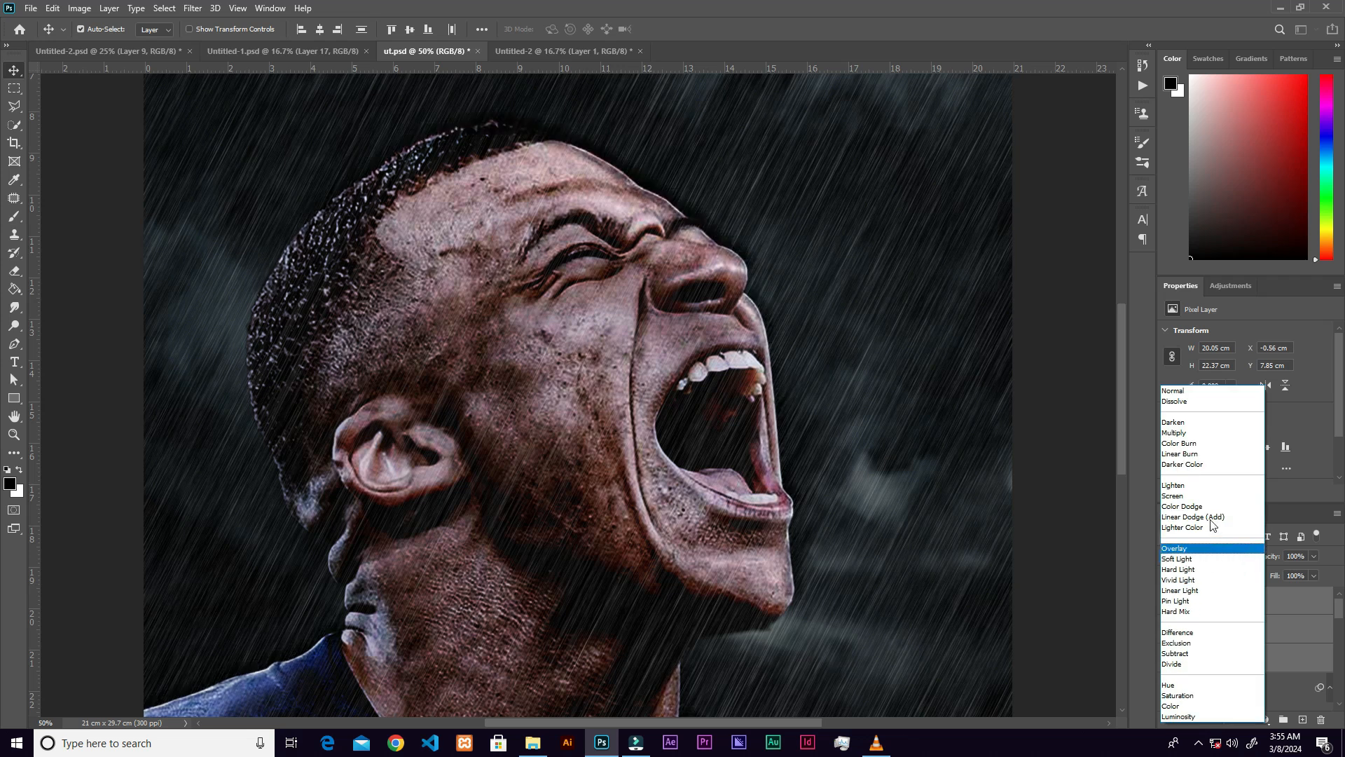
left_click(1214, 519)
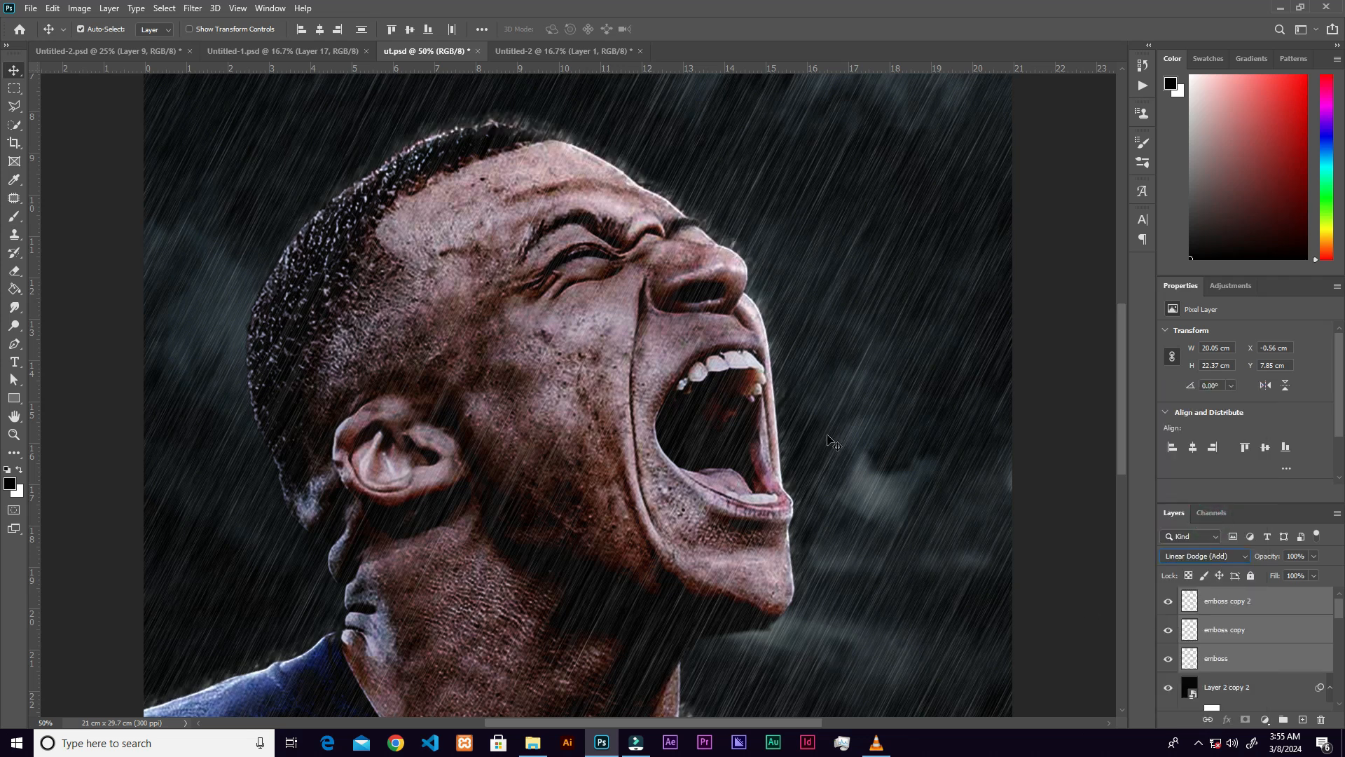
key("Up")
key("Up")
key("ctrl+h")
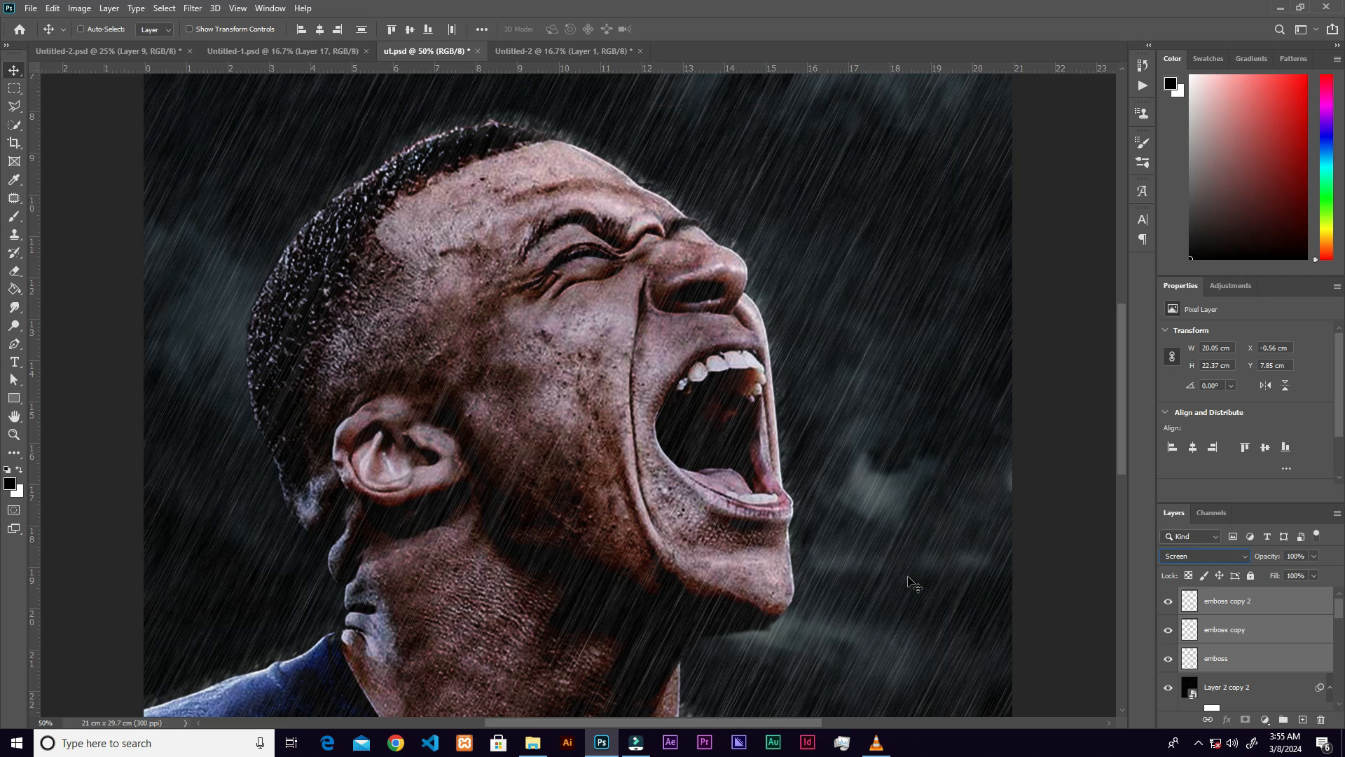
key("Down")
key("Down")
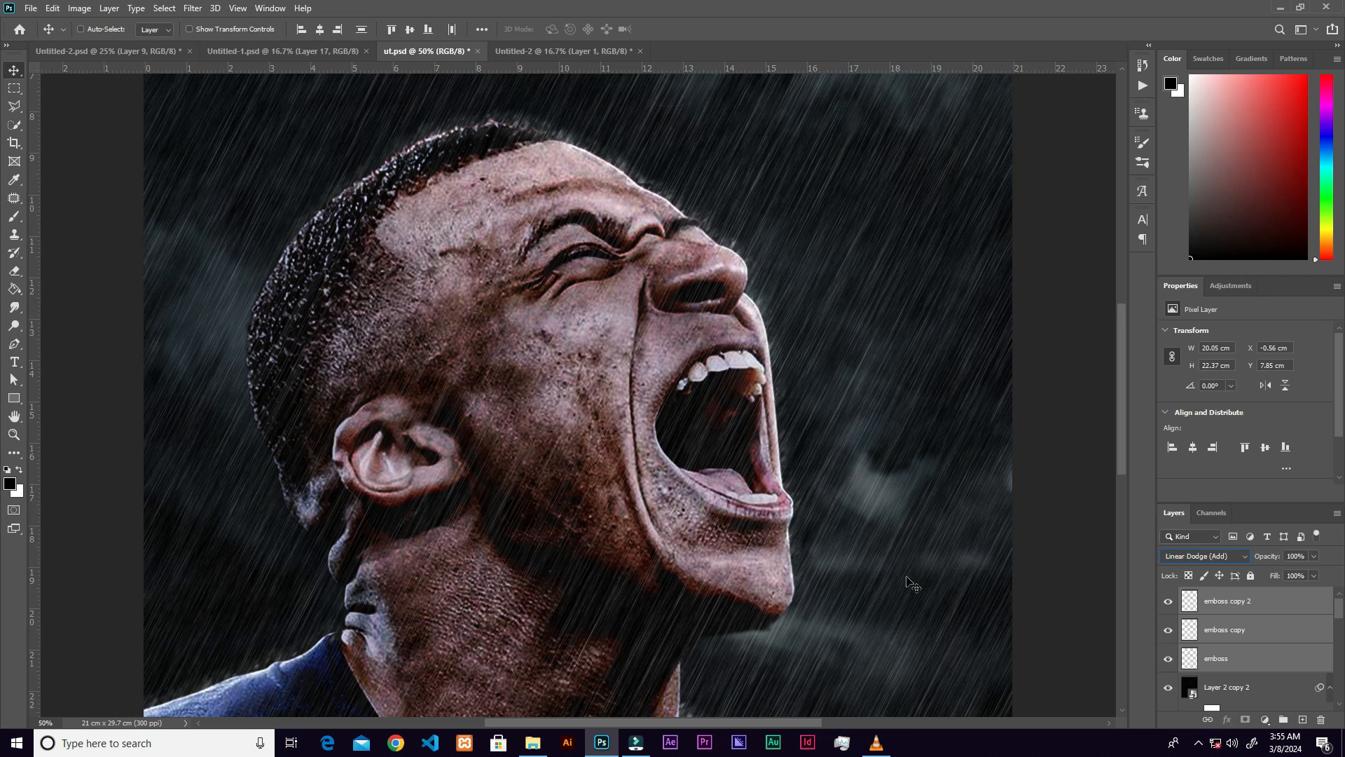
key("Up")
key("Up")
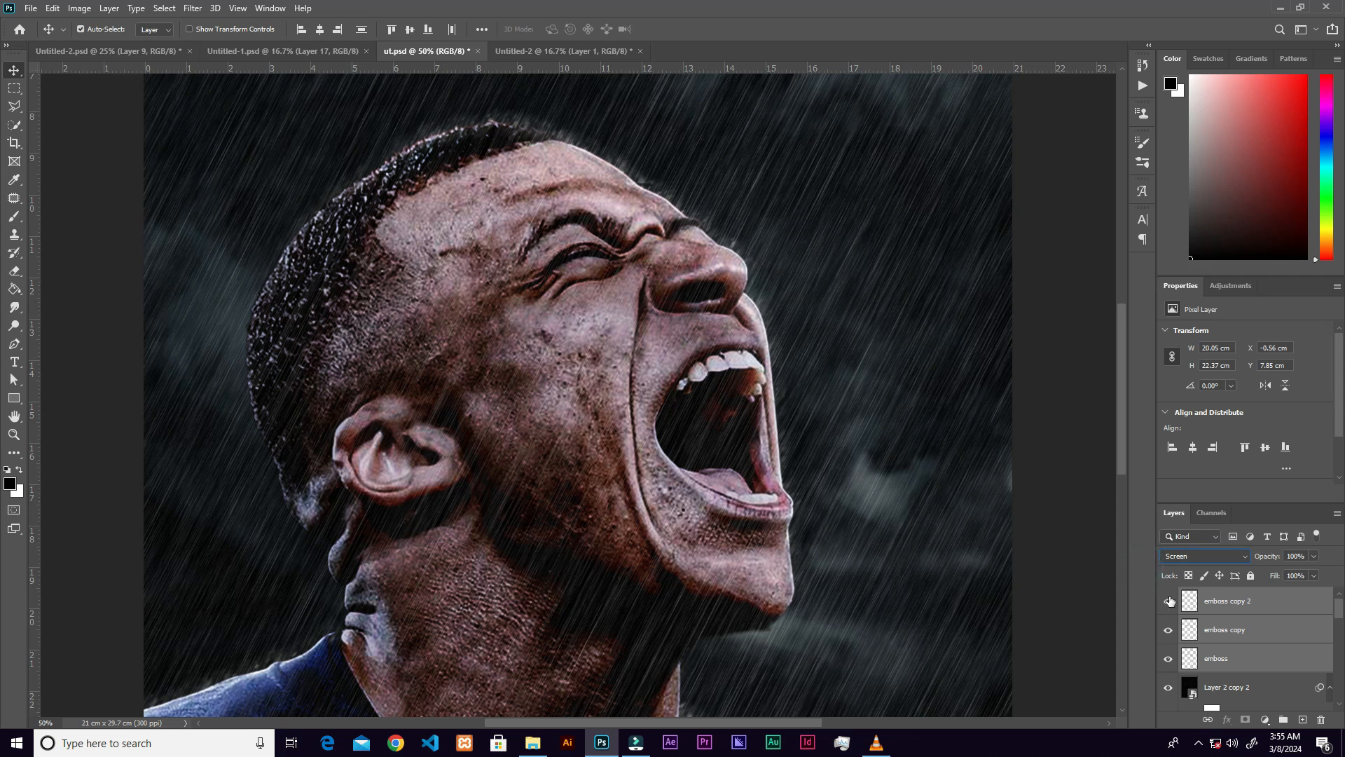
Duplicate the three selected emboss layers and deselect them.
left_click_drag(1284, 597, 1302, 718)
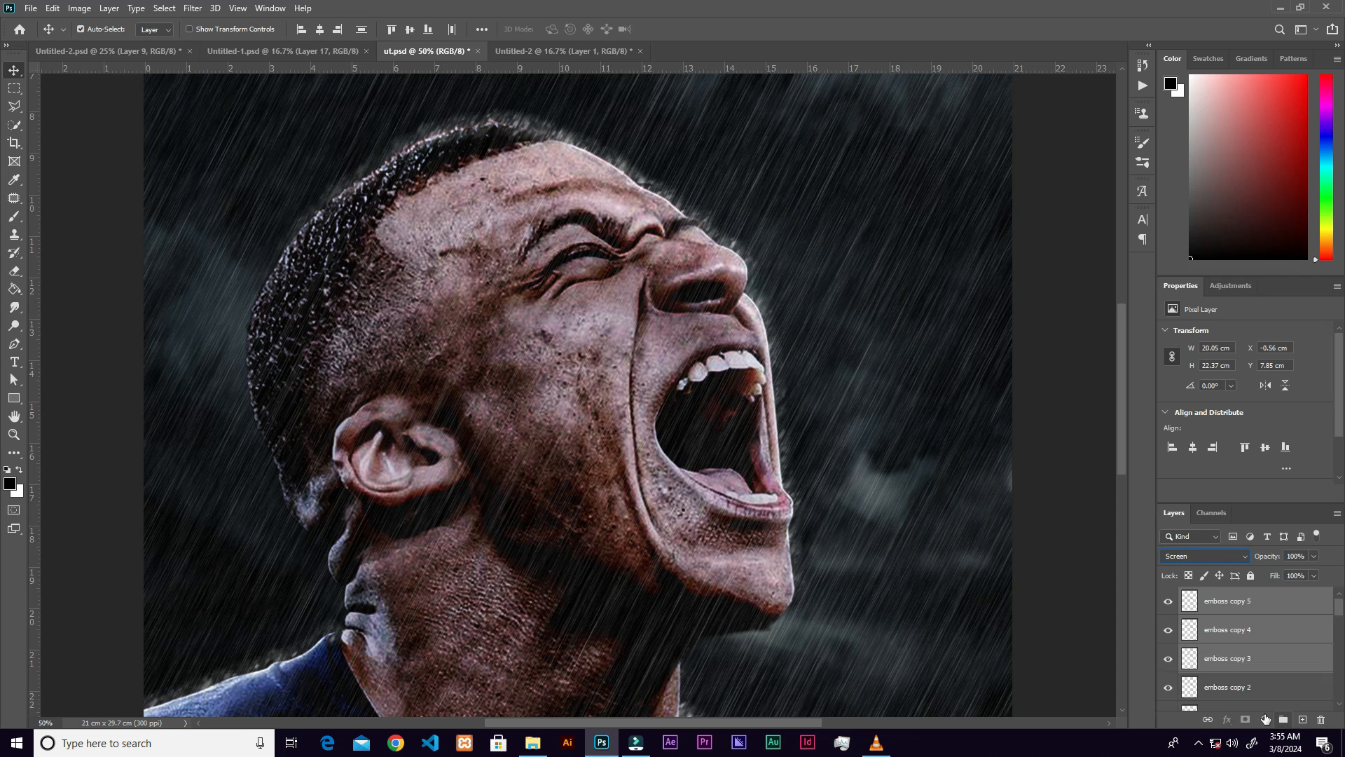
left_click(1064, 452)
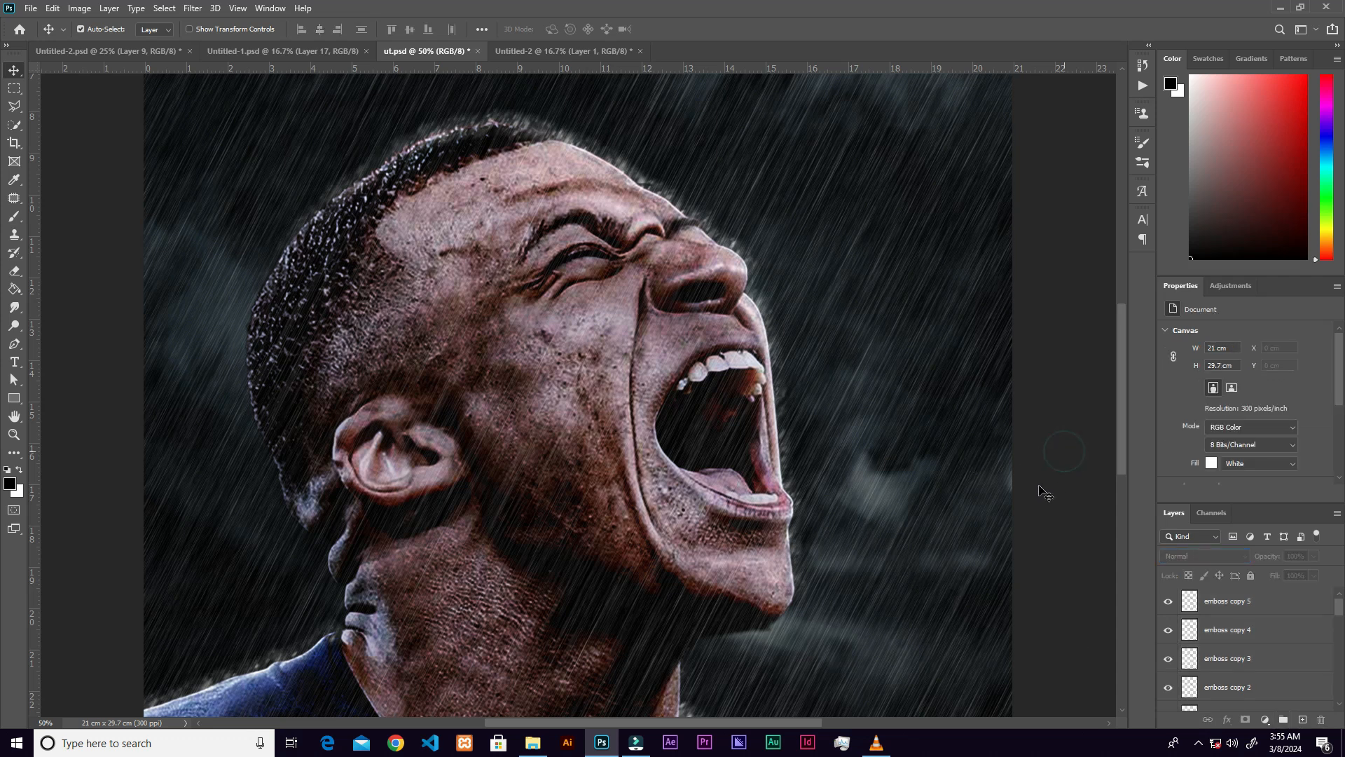
key("ctrl+minus")
key("ctrl+minus")
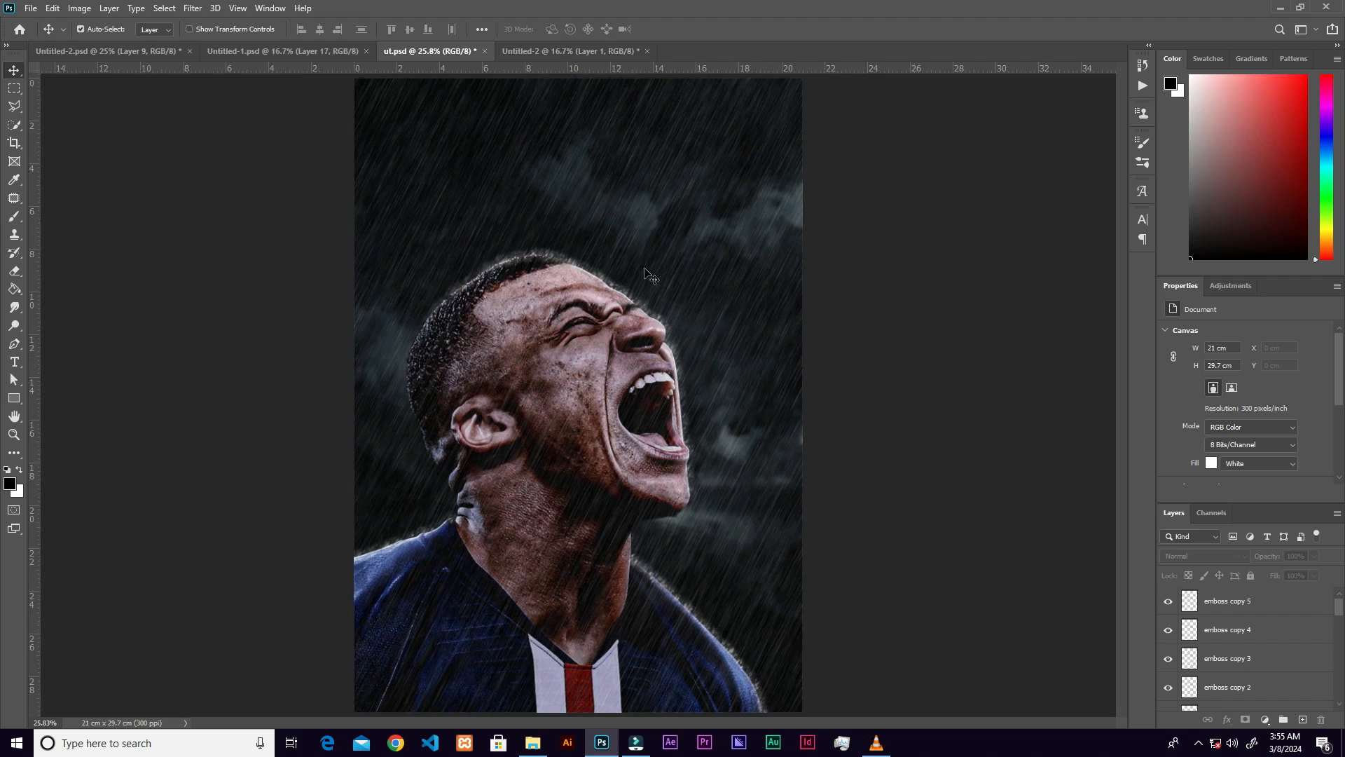
Set the blend mode of the emboss copy 5 layer to Linear Dodge (Add).
left_click(1236, 607)
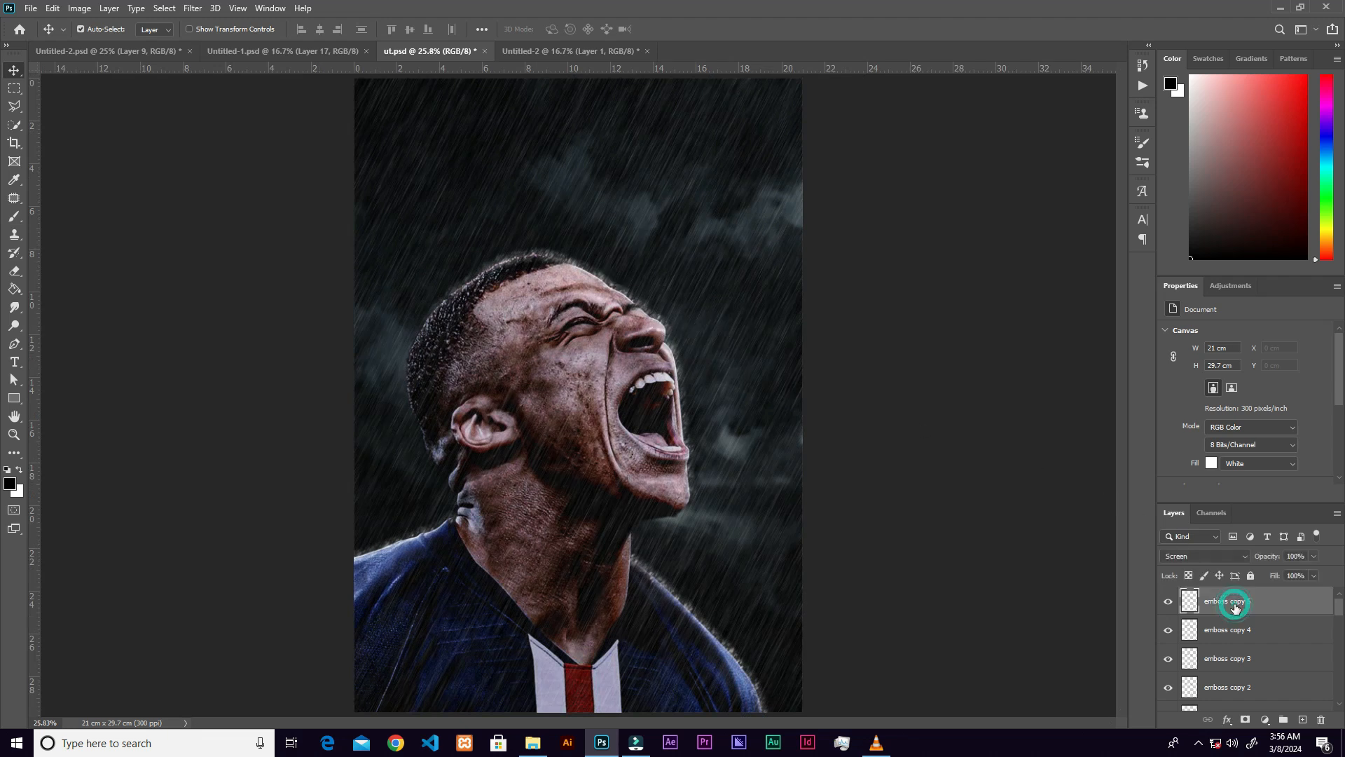
left_click(1225, 558)
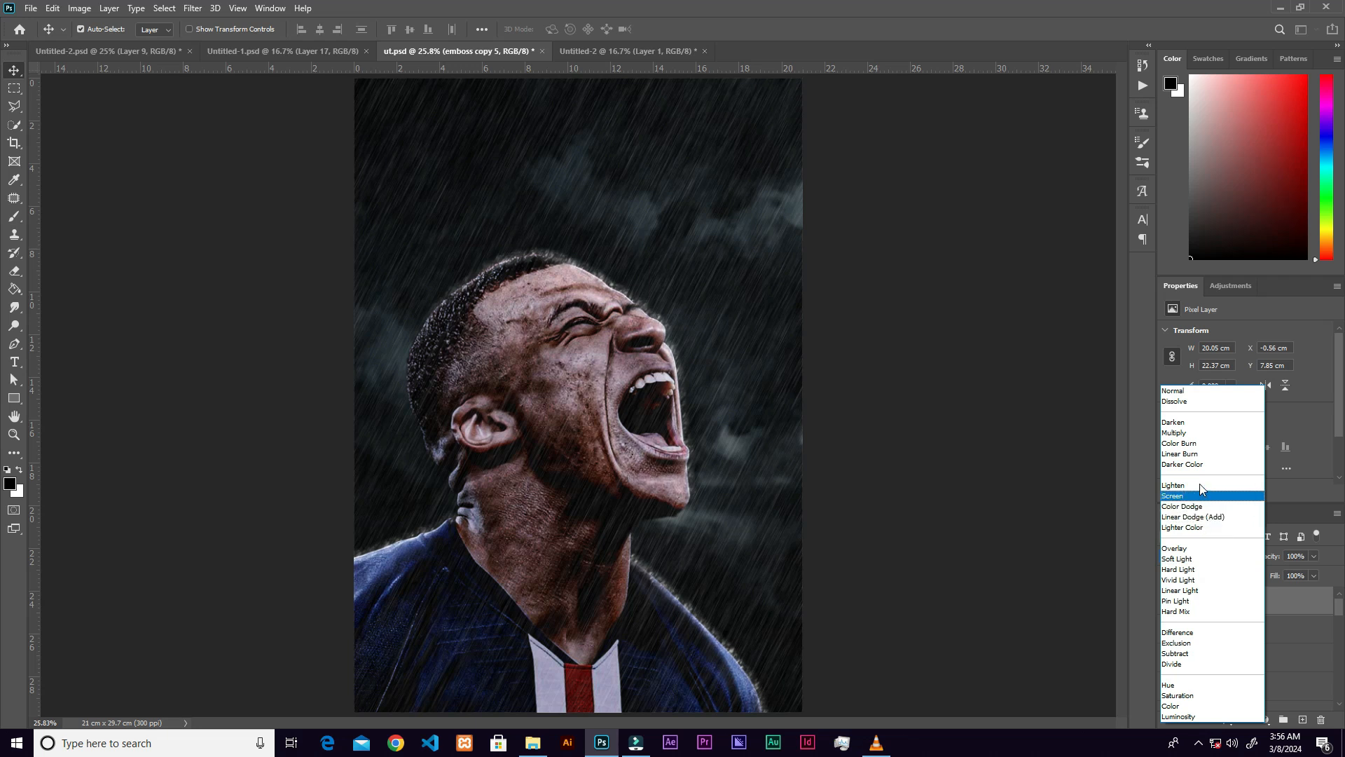
left_click(1201, 518)
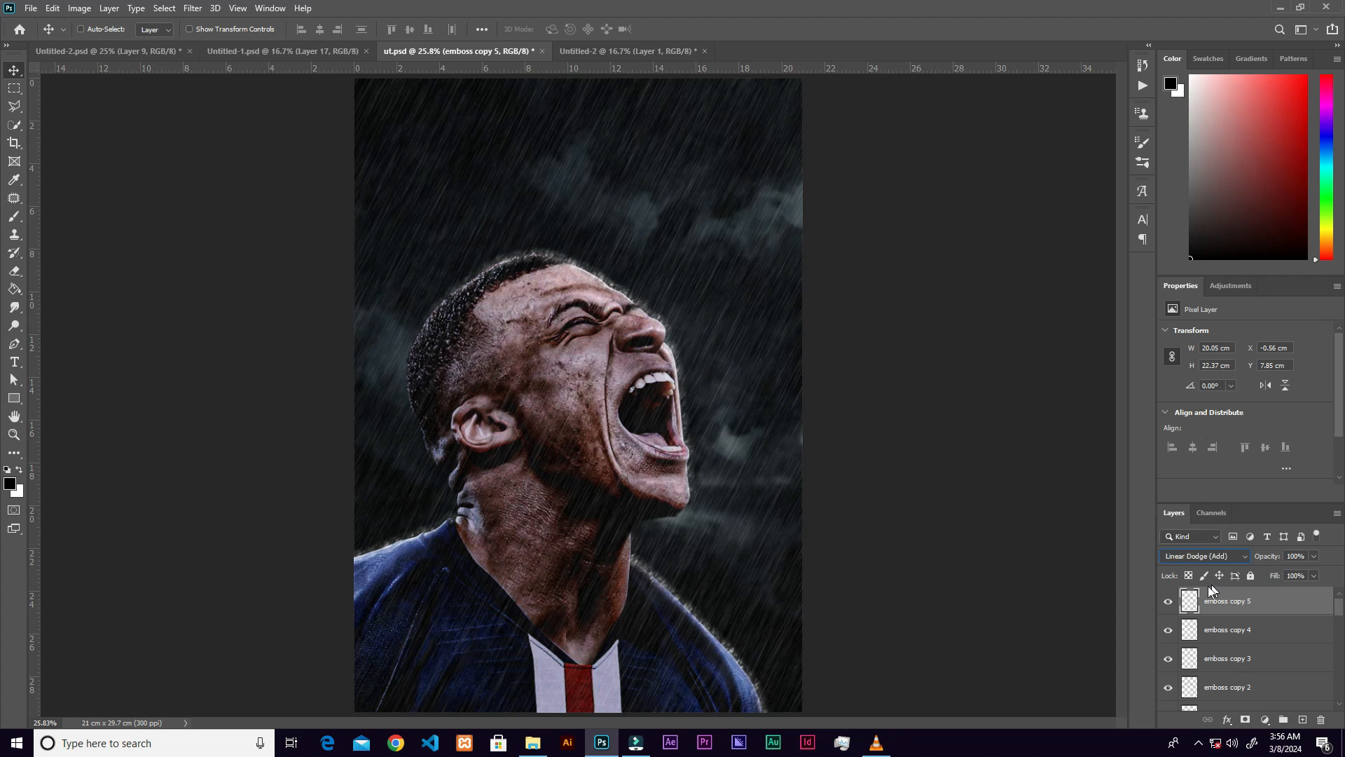
Lower the opacity of the emboss copy 3 layer to 64% and of emboss copy 4 to 48%.
left_click(1275, 653)
left_click(1314, 555)
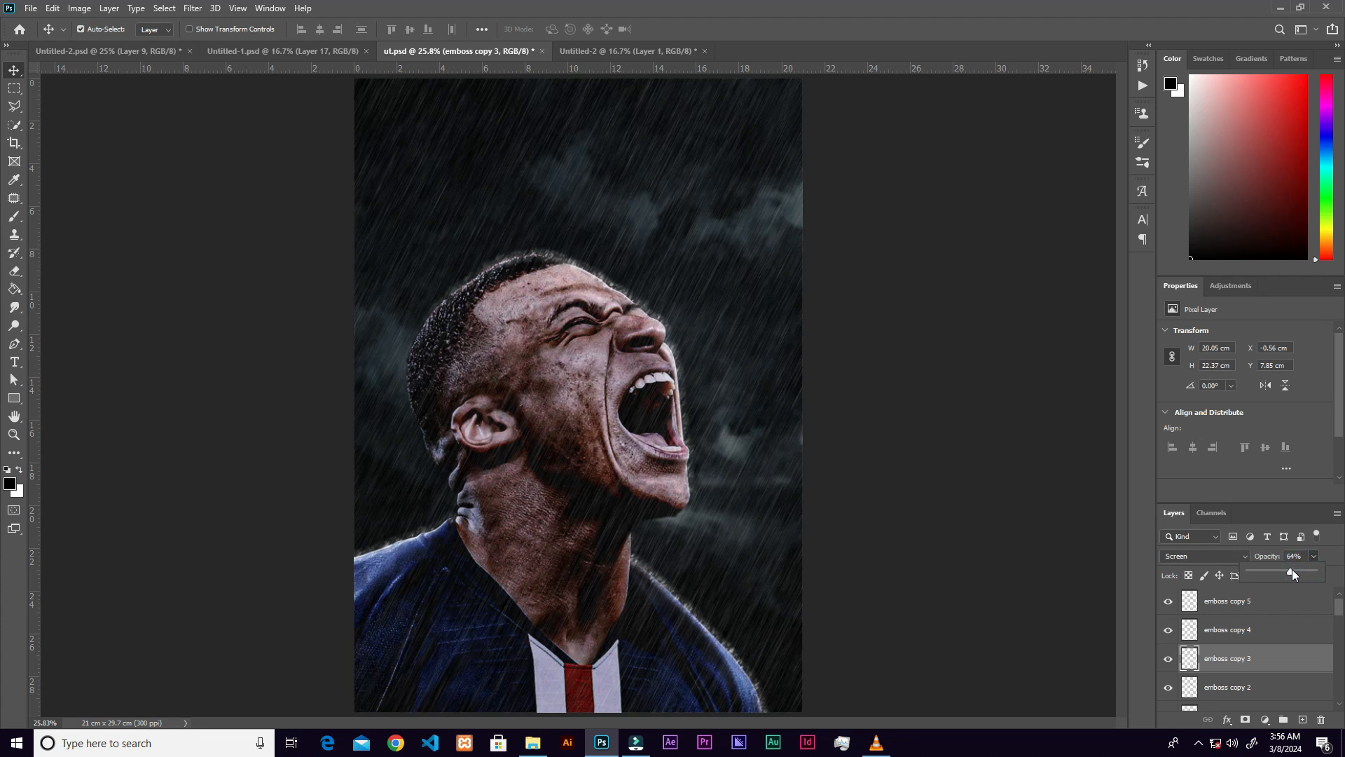
left_click(1271, 629)
left_click(1311, 557)
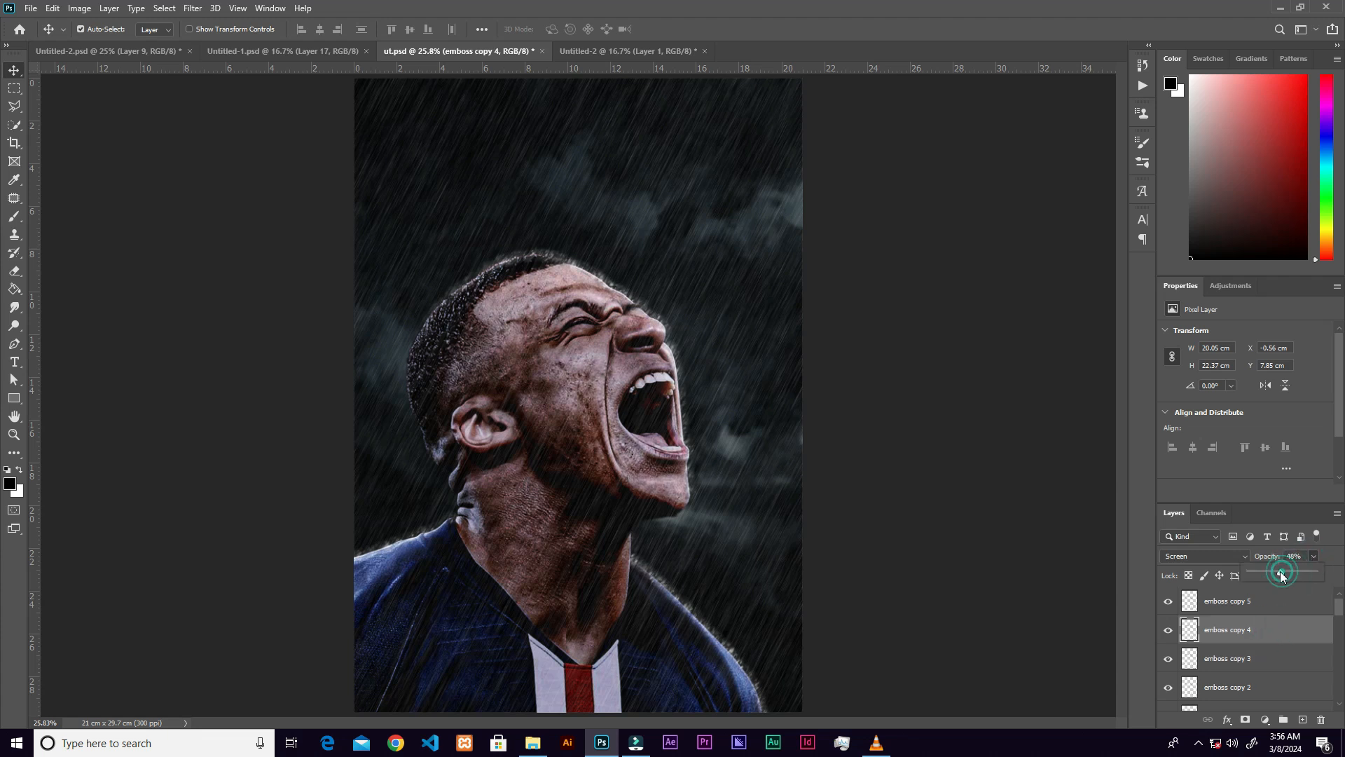
Reduce the opacity of the emboss copy 3 layer to 37% and of emboss copy 2 to 63%.
left_click(1340, 614)
scroll(1340, 613, "down", 2)
scroll(1340, 614, "up", 1)
left_click(1284, 618)
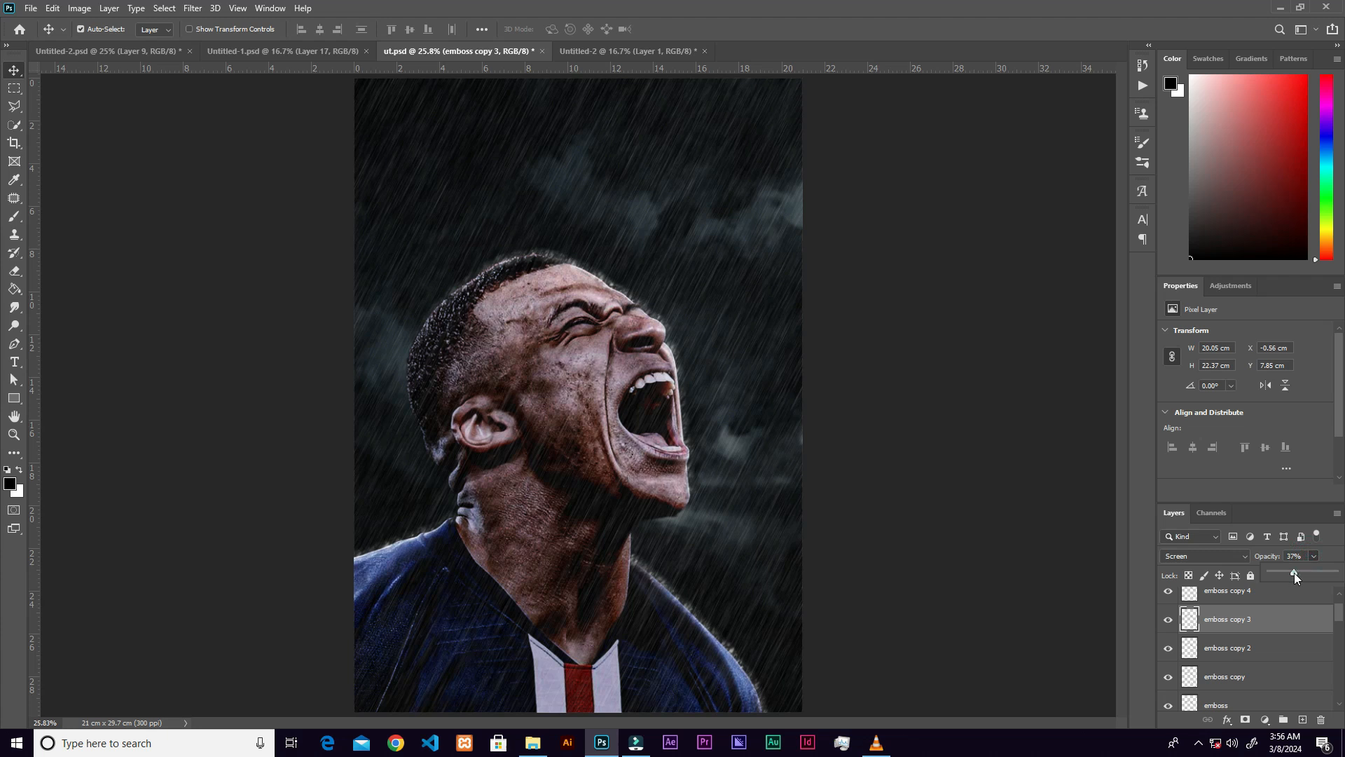
left_click(1280, 648)
left_click(1314, 556)
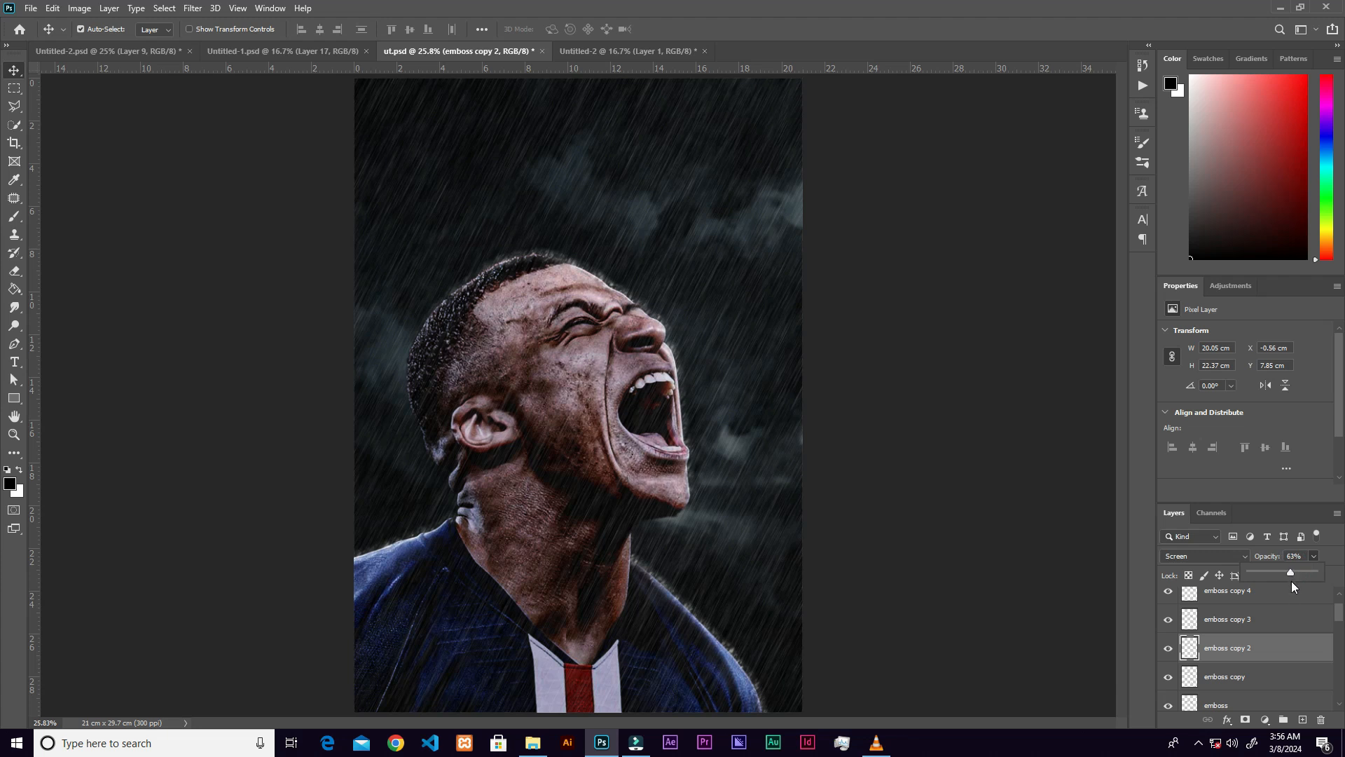
left_click_drag(1338, 616, 1340, 604)
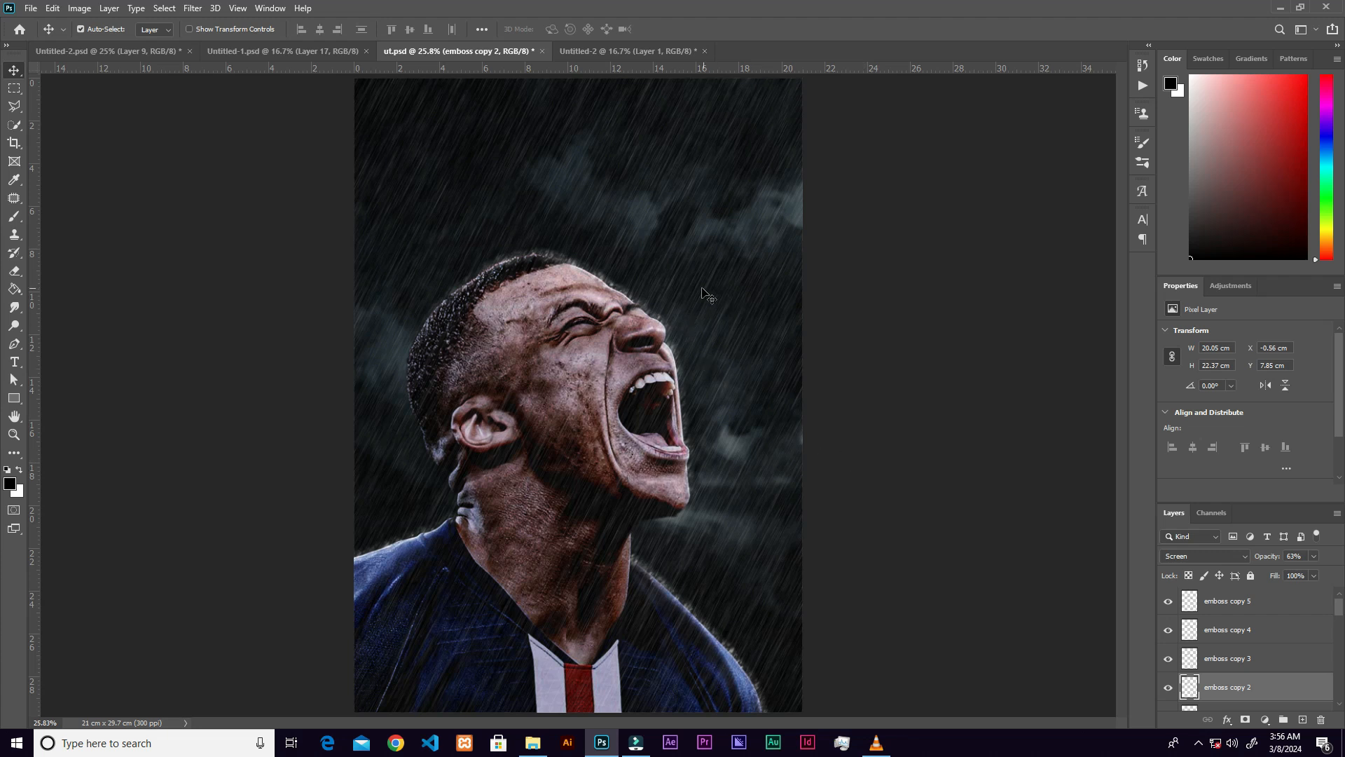
Edit the Levels smart filter of the Layer 2 copy 2 rain layer, setting the highlight input level to 126.
left_click(703, 293)
left_click(1170, 618)
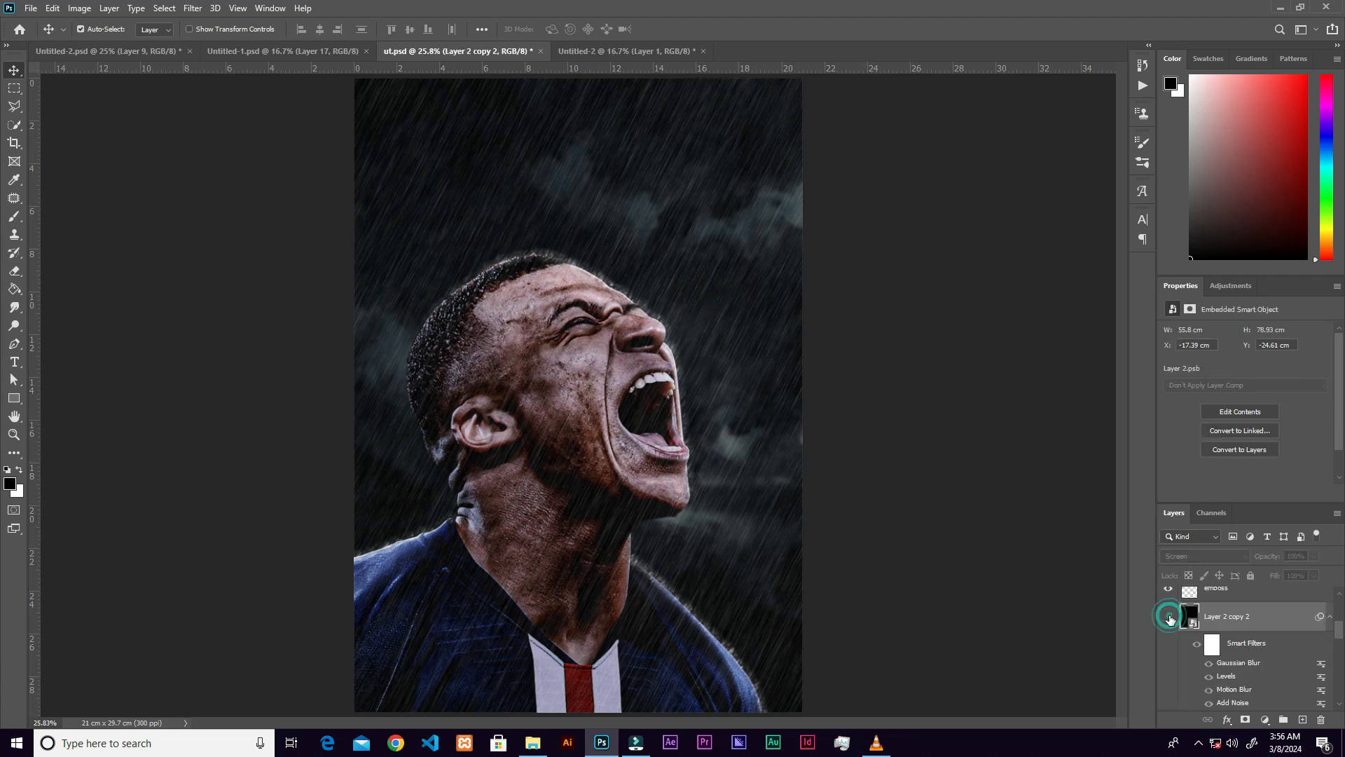
left_click(1169, 619)
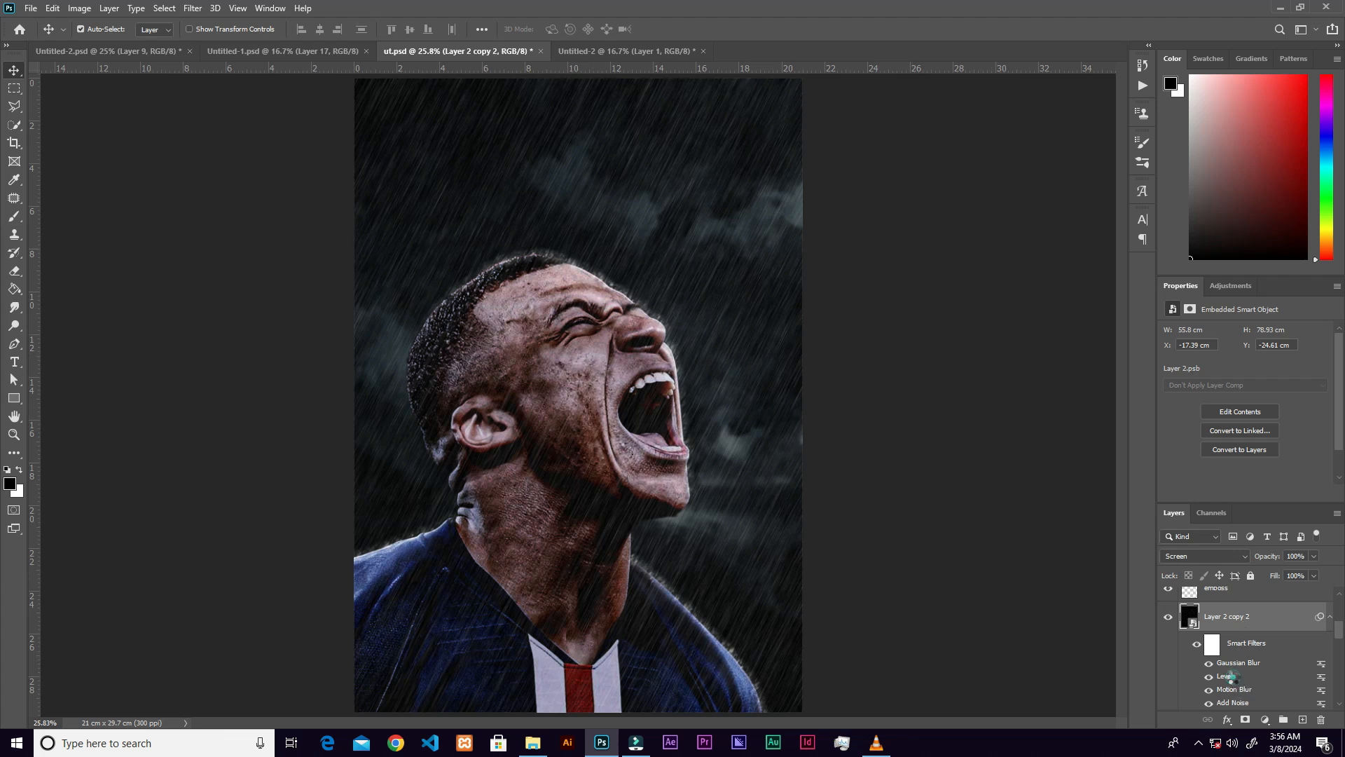
left_click_drag(840, 307, 850, 307)
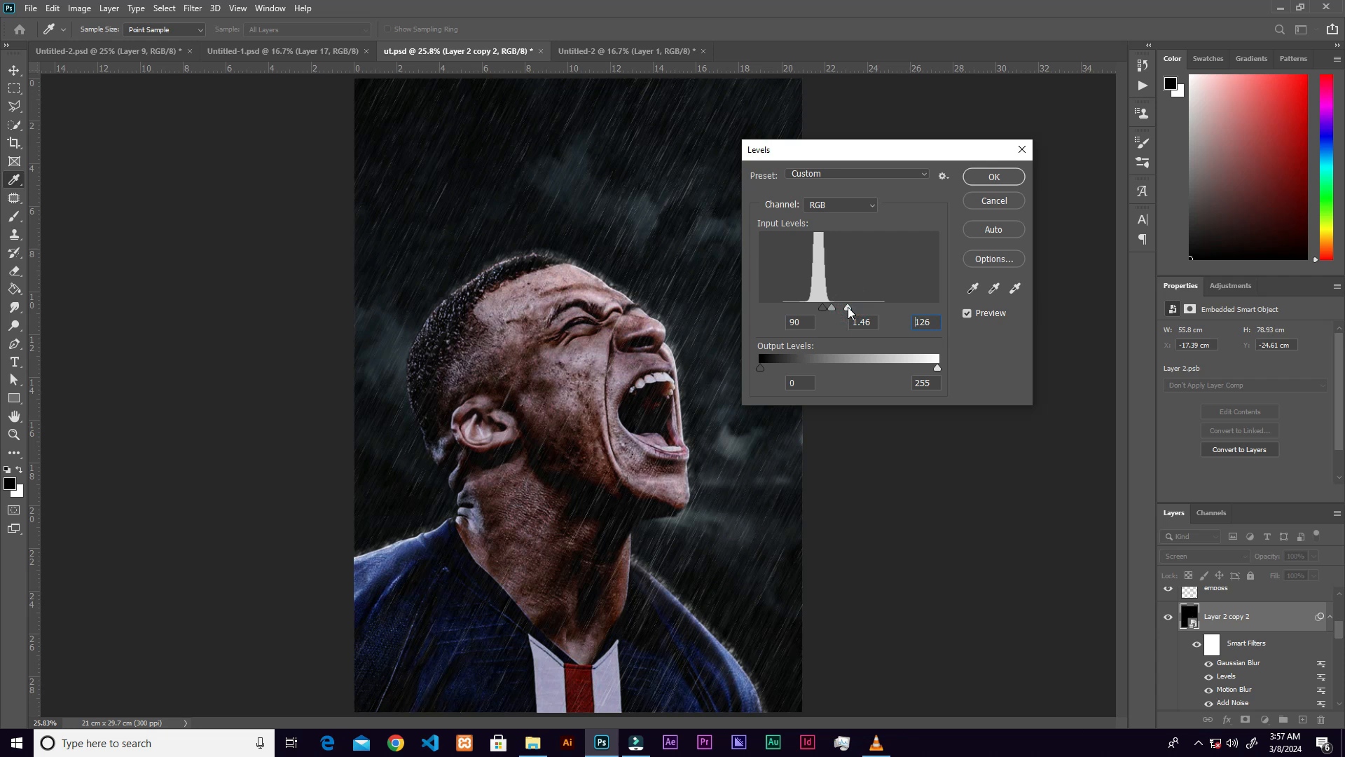
left_click(994, 177)
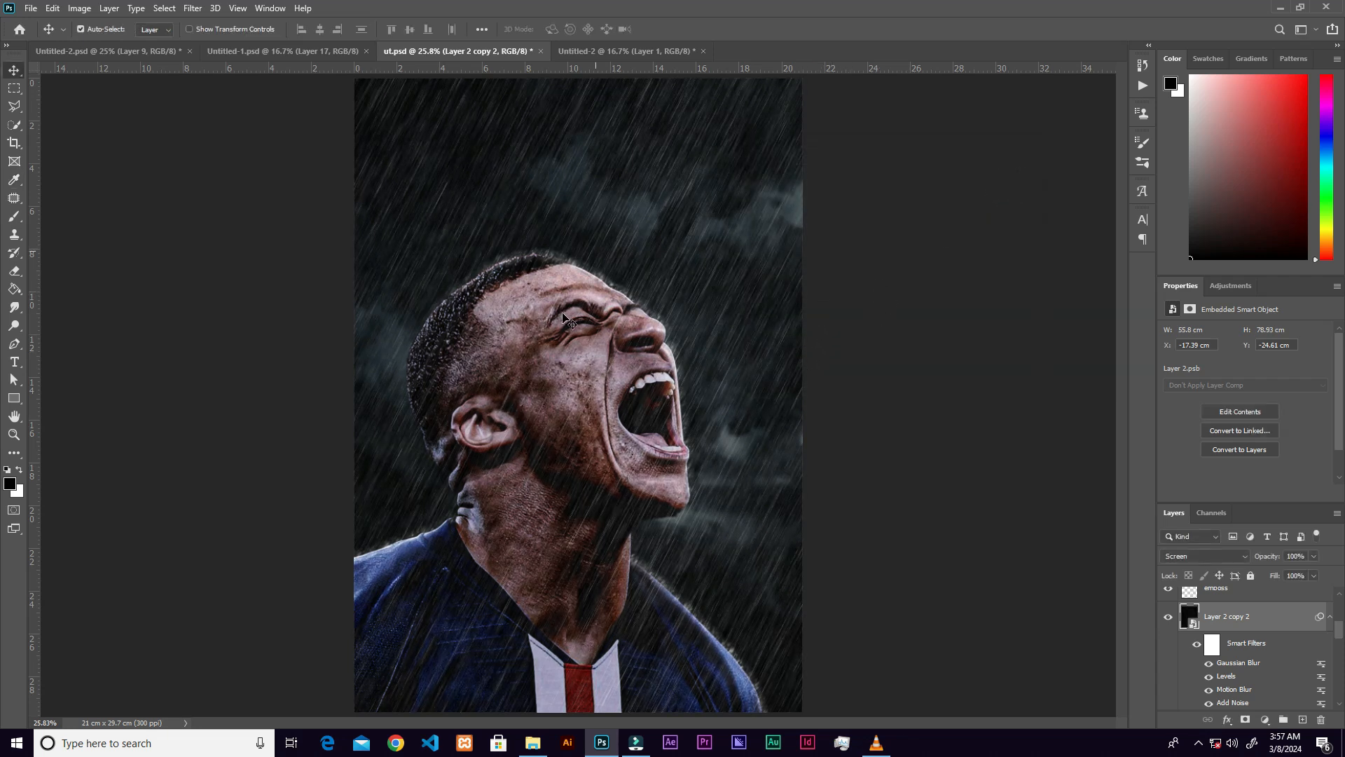
key("ctrl")
Adjust the opacity of the Layer 2 copy rain layer and select Layer 2 below it.
left_click_drag(1340, 634, 1340, 646)
left_click(1290, 650)
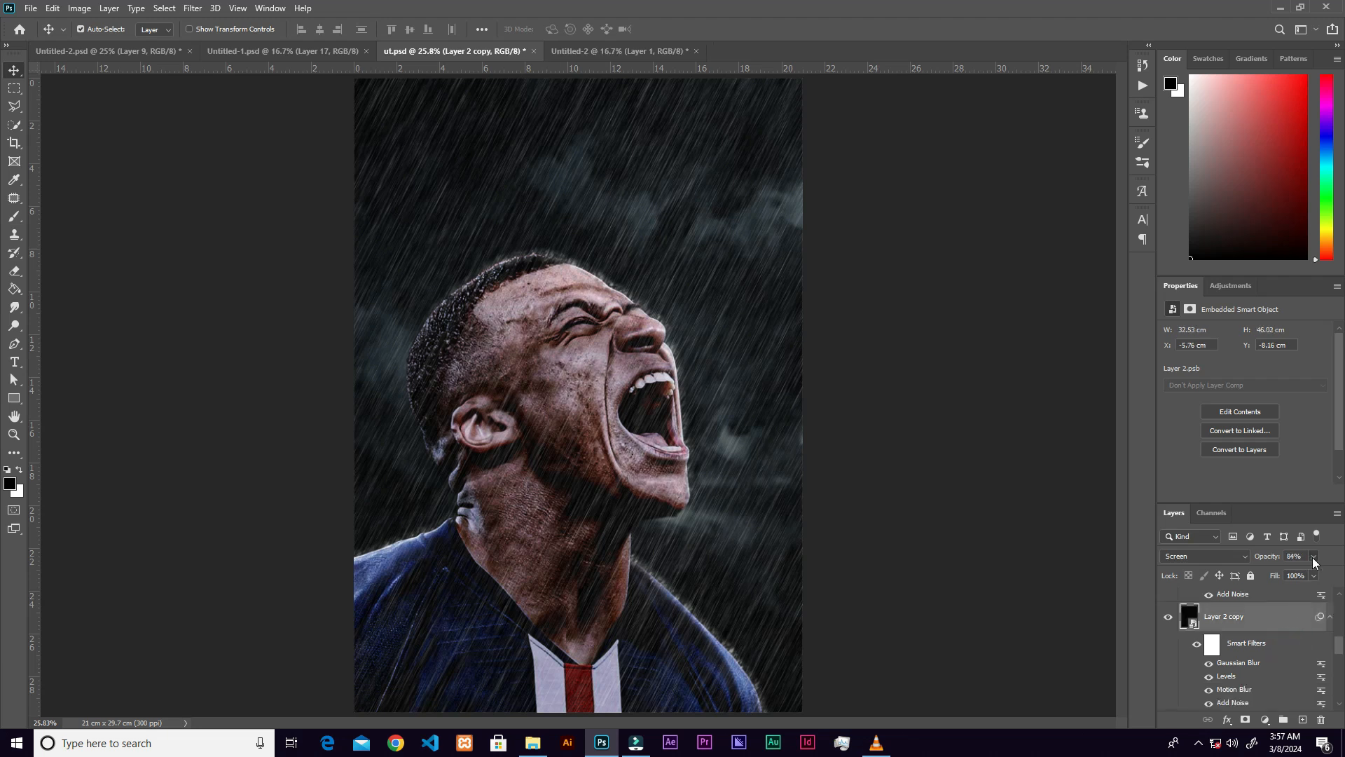
left_click_drag(1301, 570, 1305, 570)
key("alt+bracketleft")
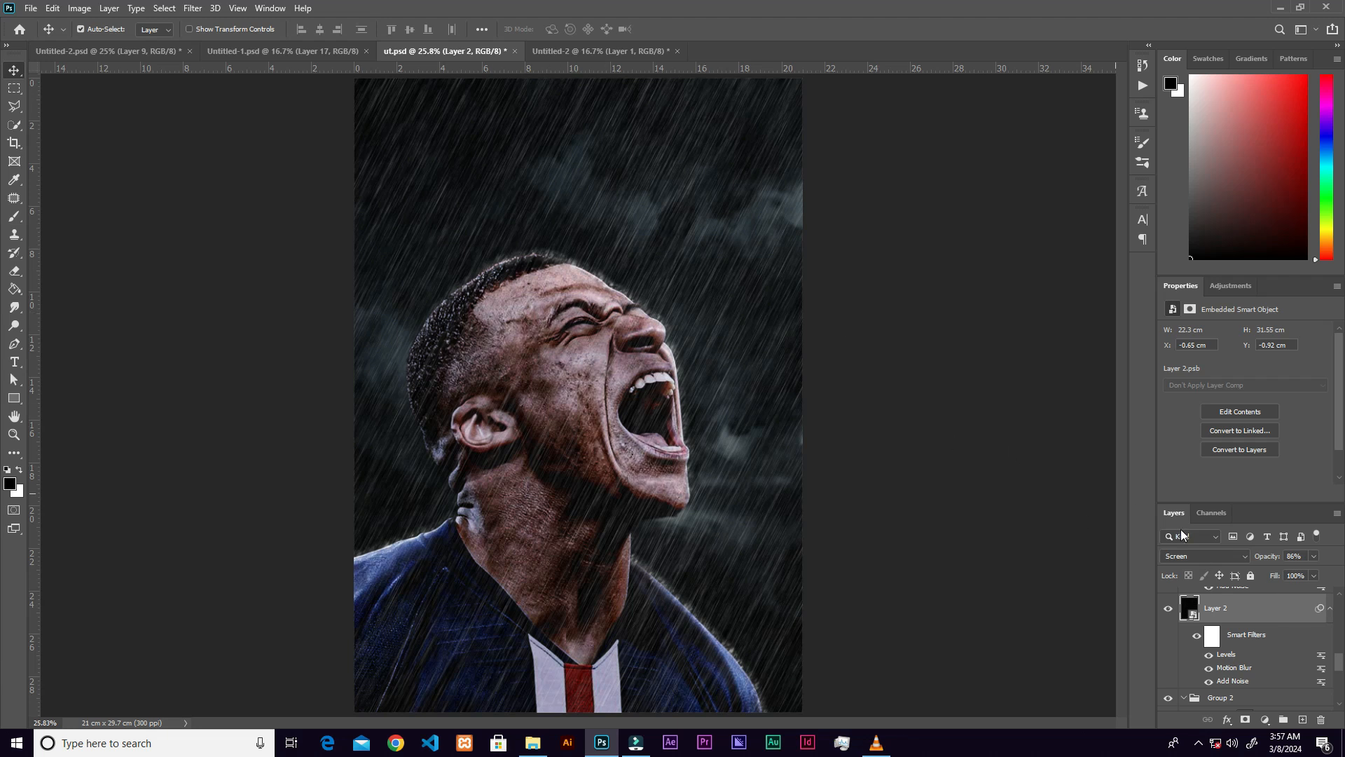
Add an Exposure adjustment layer directly above Group 1 with gamma correction set to 0.70.
left_click_drag(1338, 664, 1338, 692)
left_click(1168, 675)
left_click(1168, 675)
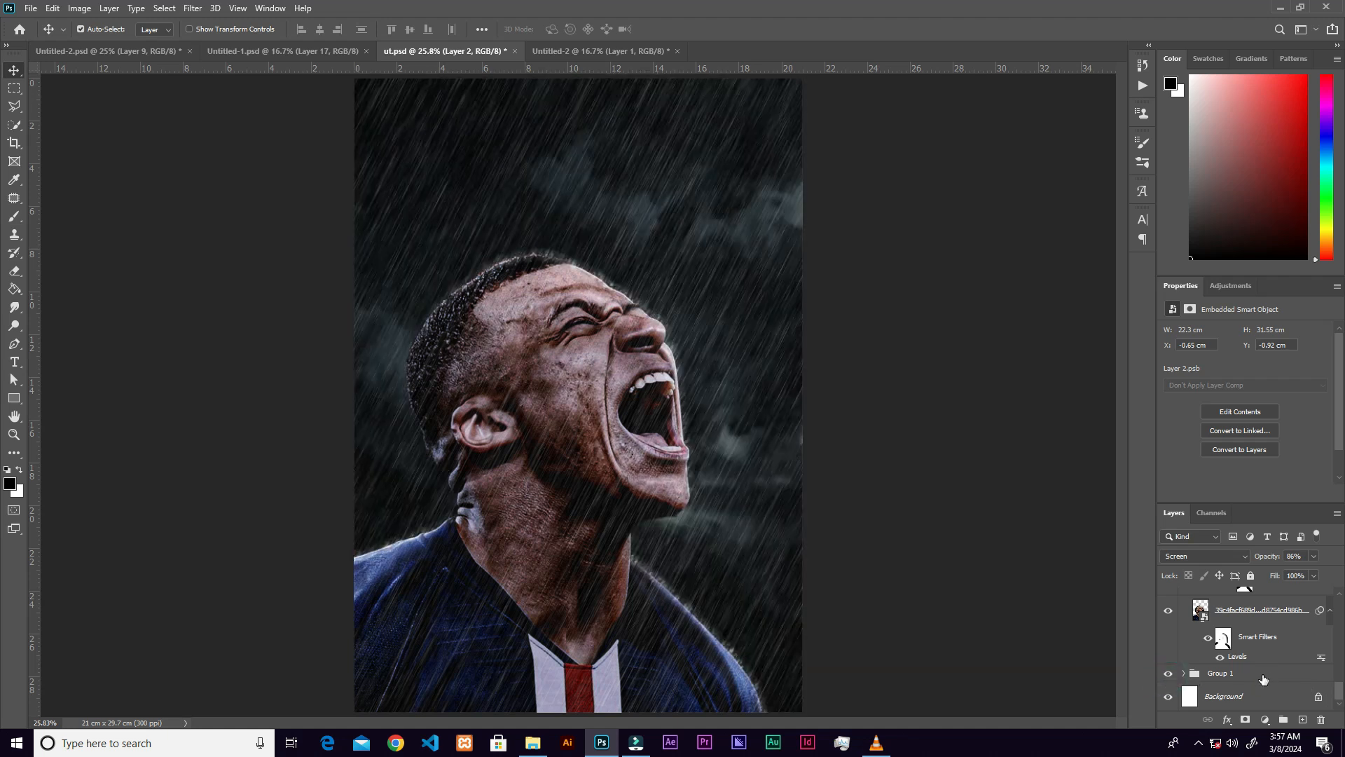
left_click(1264, 678)
left_click(1265, 720)
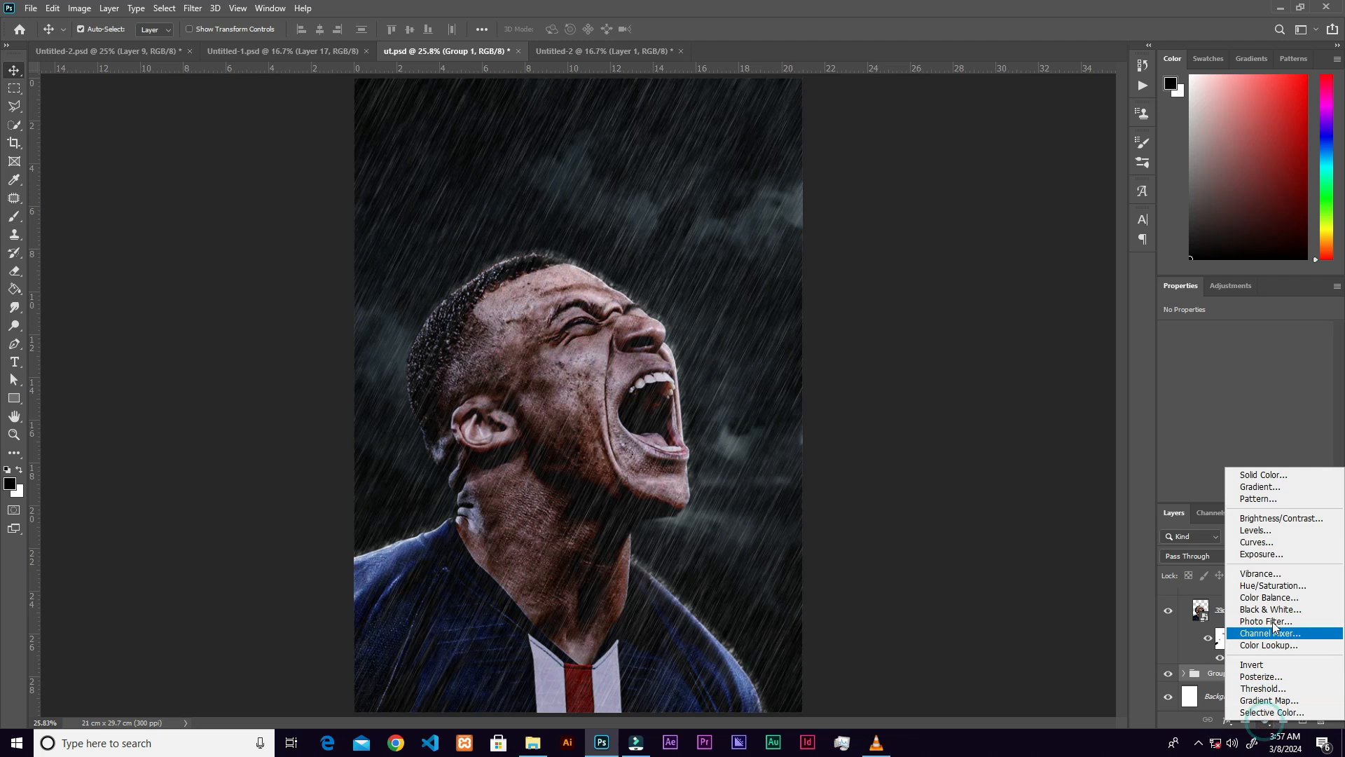
left_click(1263, 555)
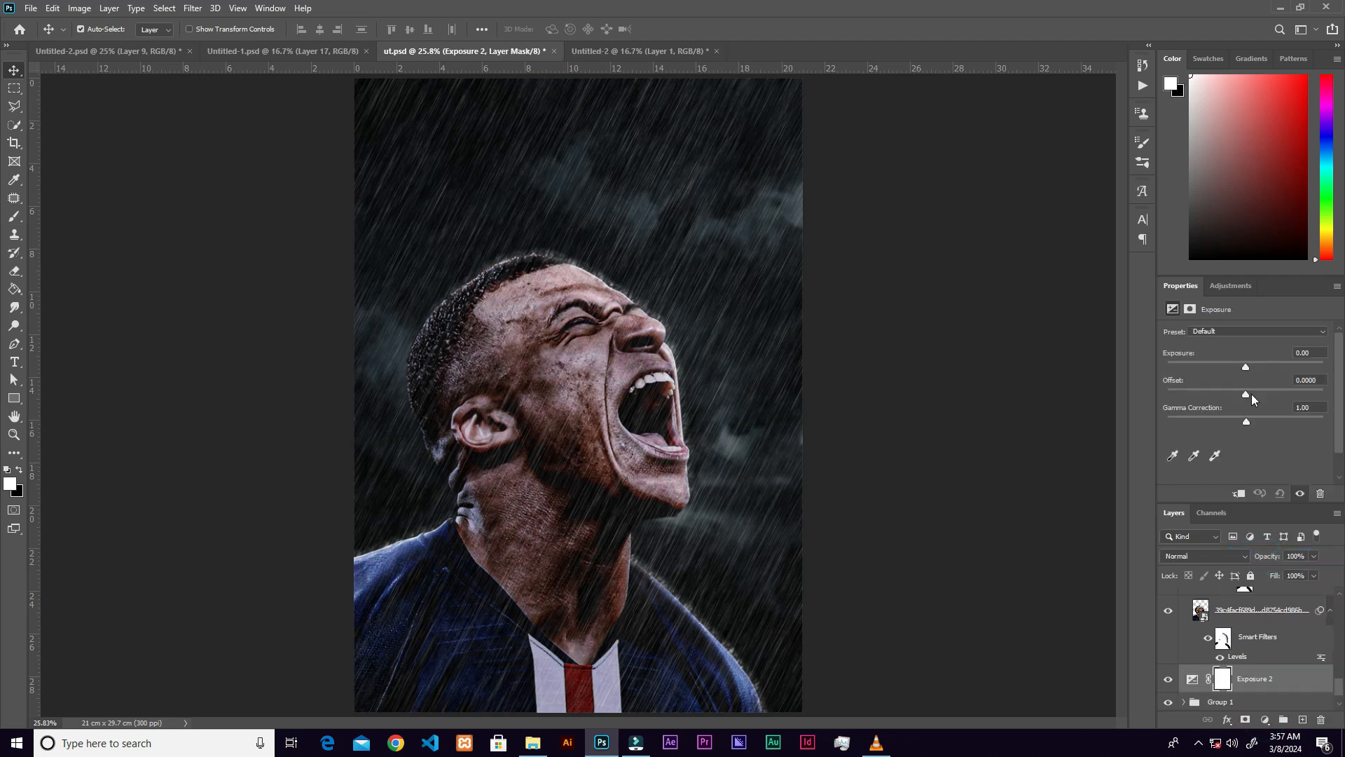
left_click_drag(1247, 423, 1260, 422)
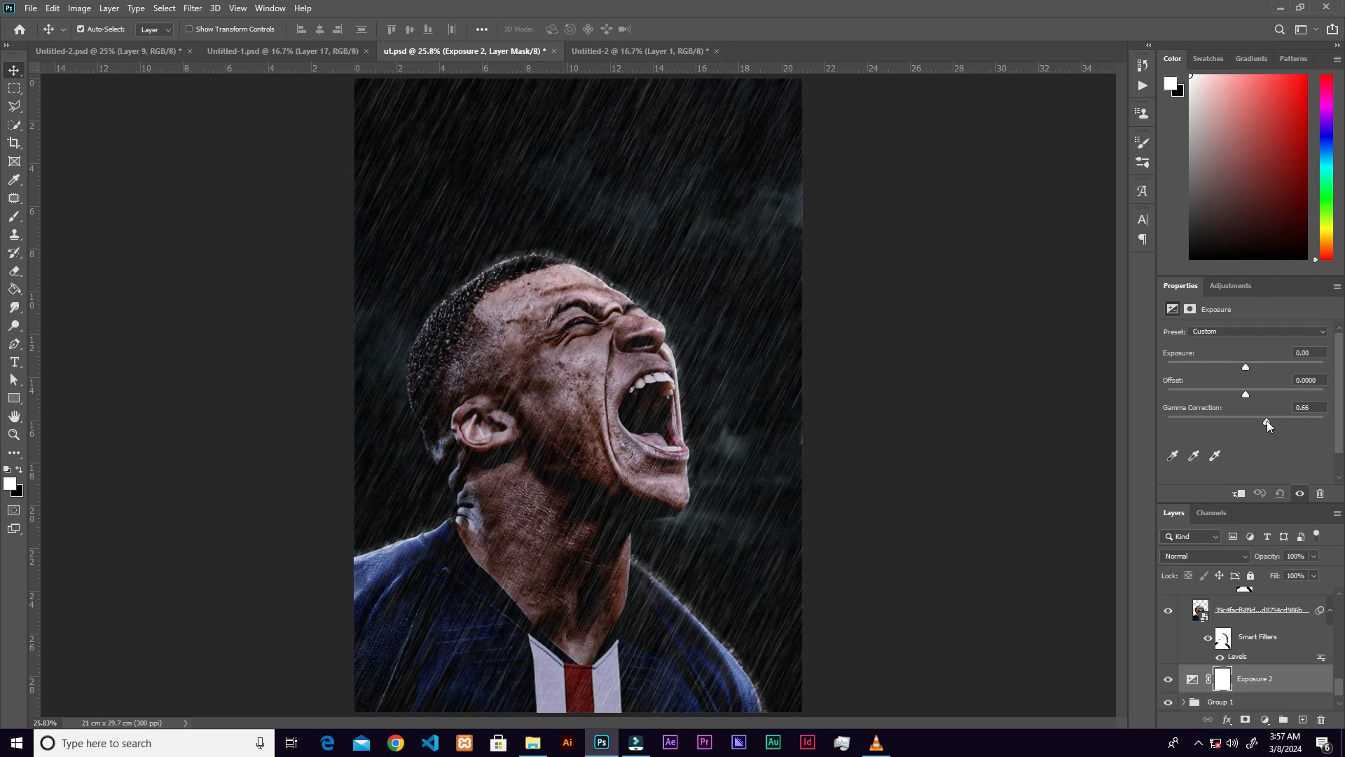
left_click_drag(1265, 420, 1264, 420)
Expand Group 1 and shift the midtones of its Color Balance 1 layer toward blue, to about +26.
left_click_drag(1337, 685, 1340, 694)
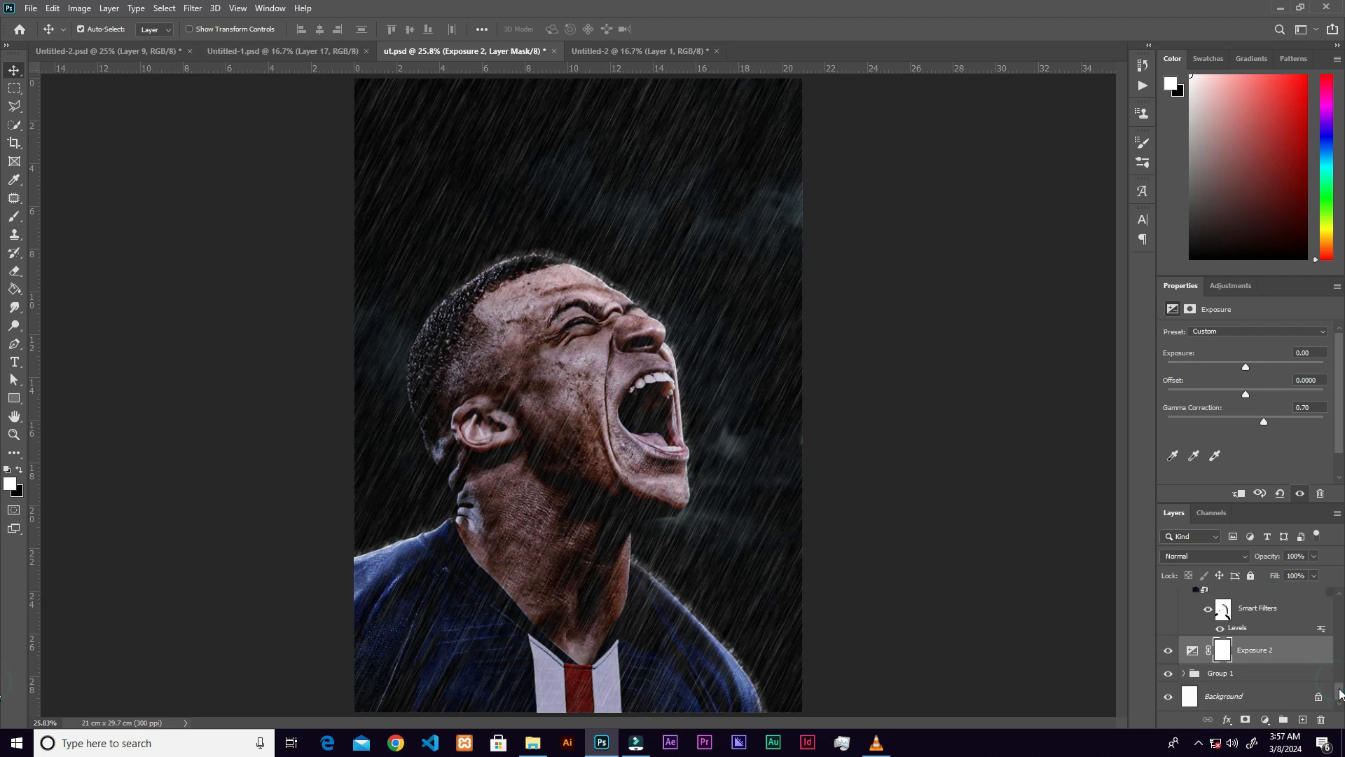
left_click(1184, 673)
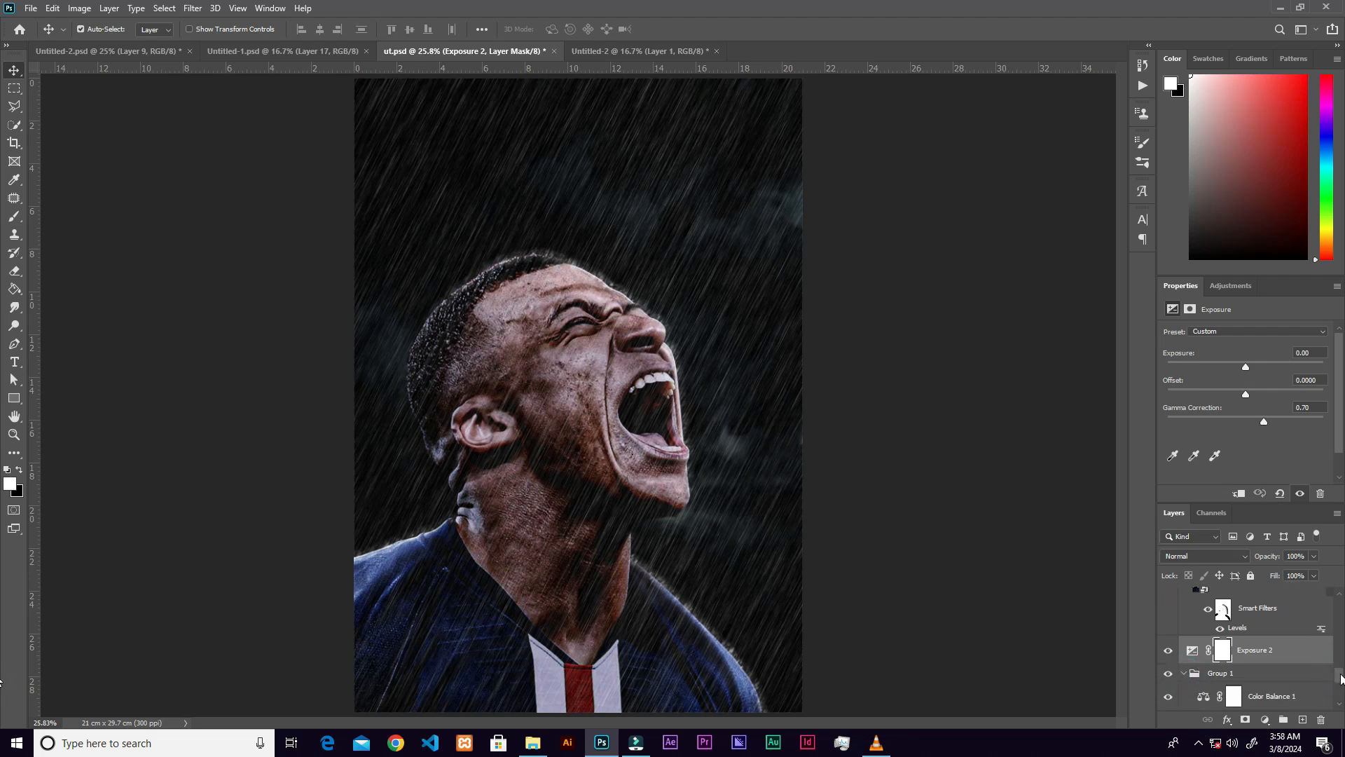
left_click_drag(1339, 672, 1340, 681)
left_click(1204, 670)
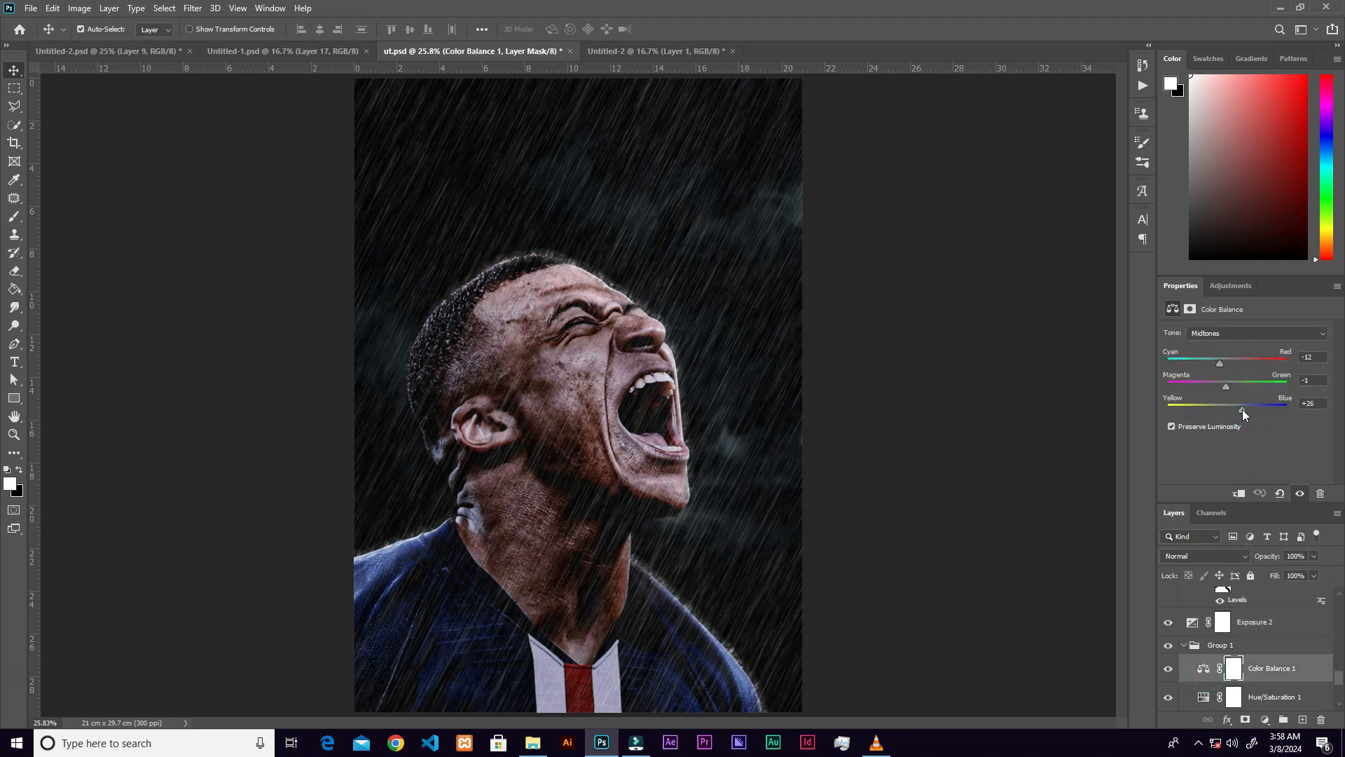
left_click_drag(1244, 410, 1242, 411)
left_click(1046, 494)
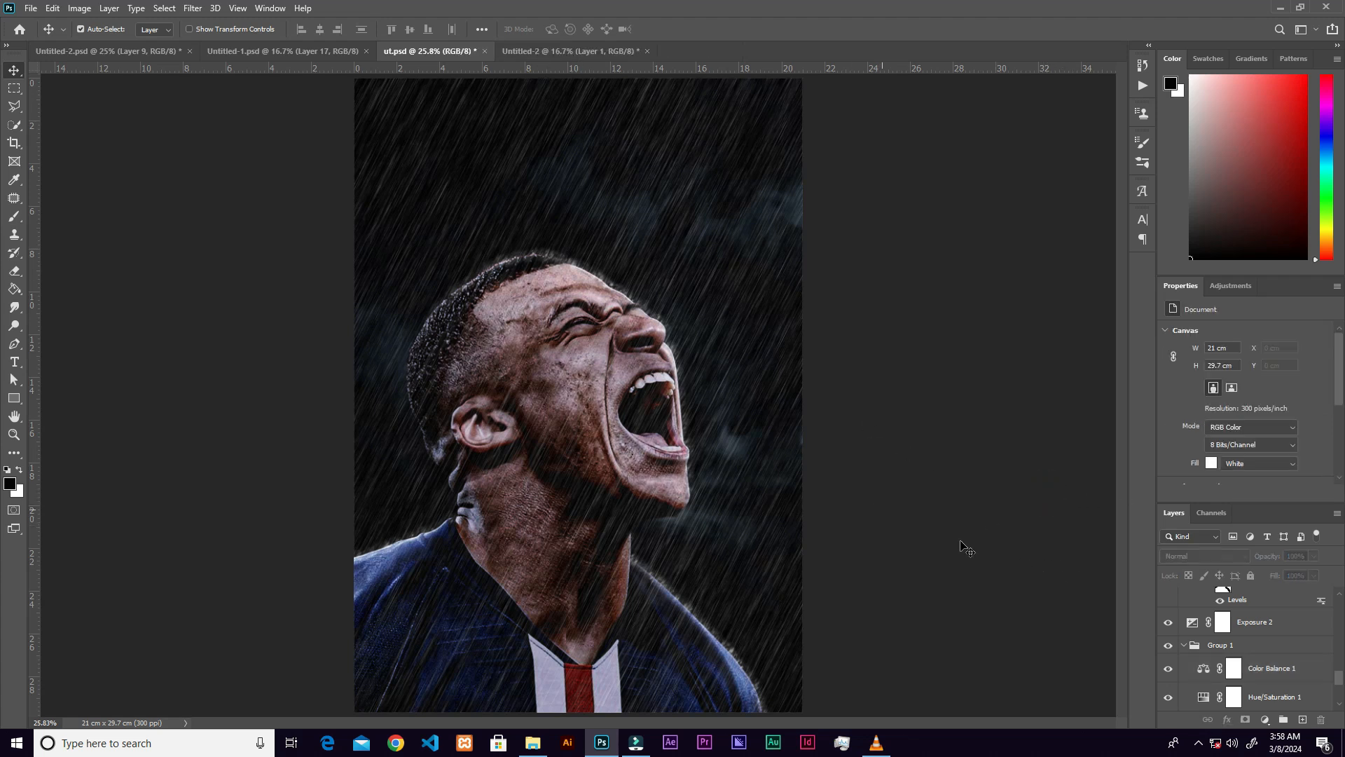
Add a new layer above emboss copy 5 and brush soft black over the cheek at 700 px and 9% flow.
left_click_drag(1339, 684, 1341, 606)
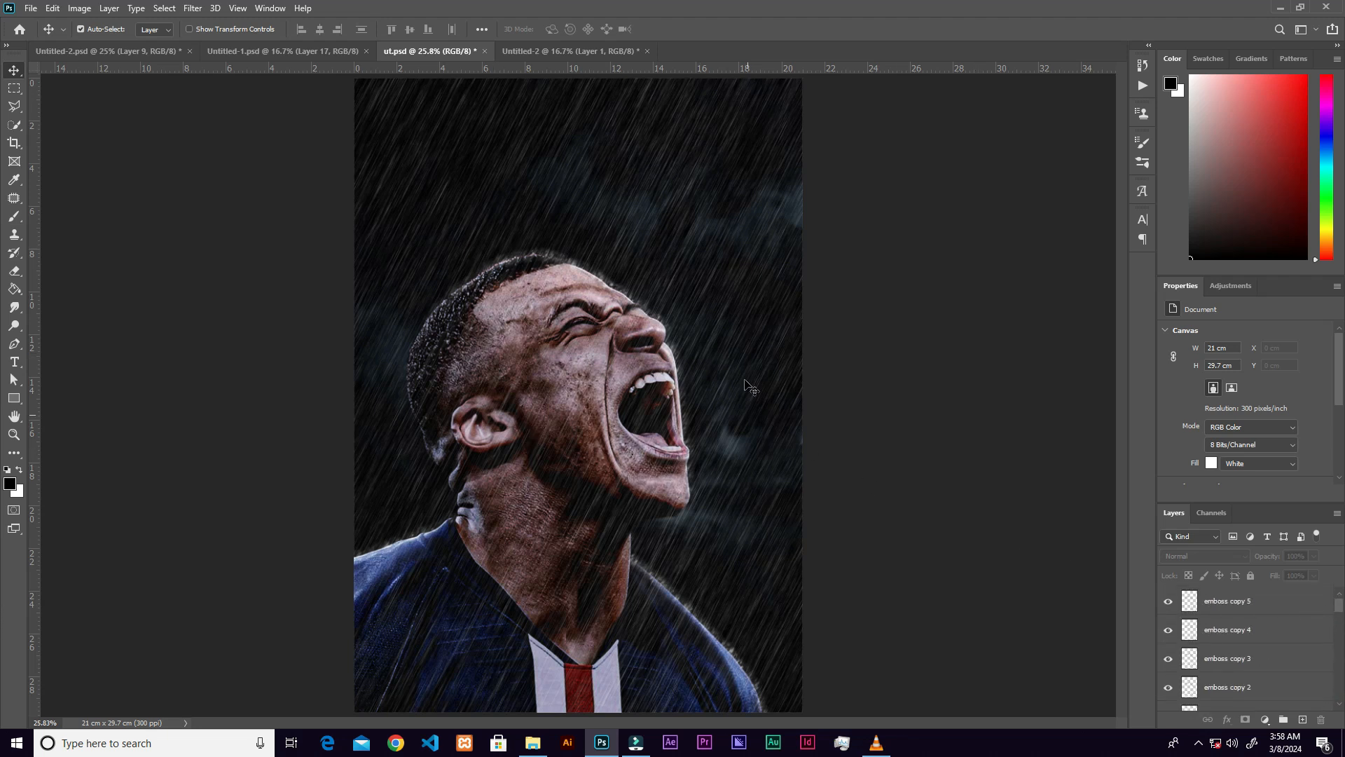
left_click(1295, 608)
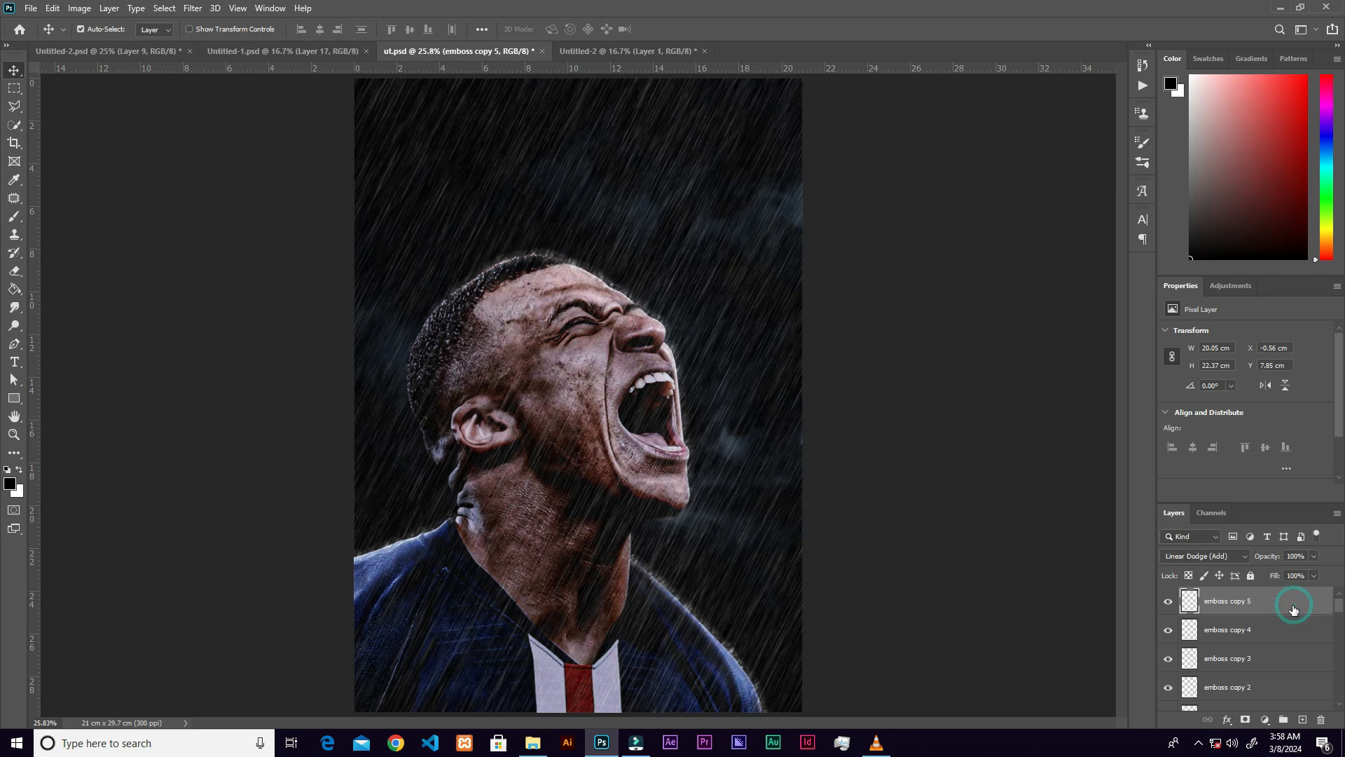
left_click(1303, 720)
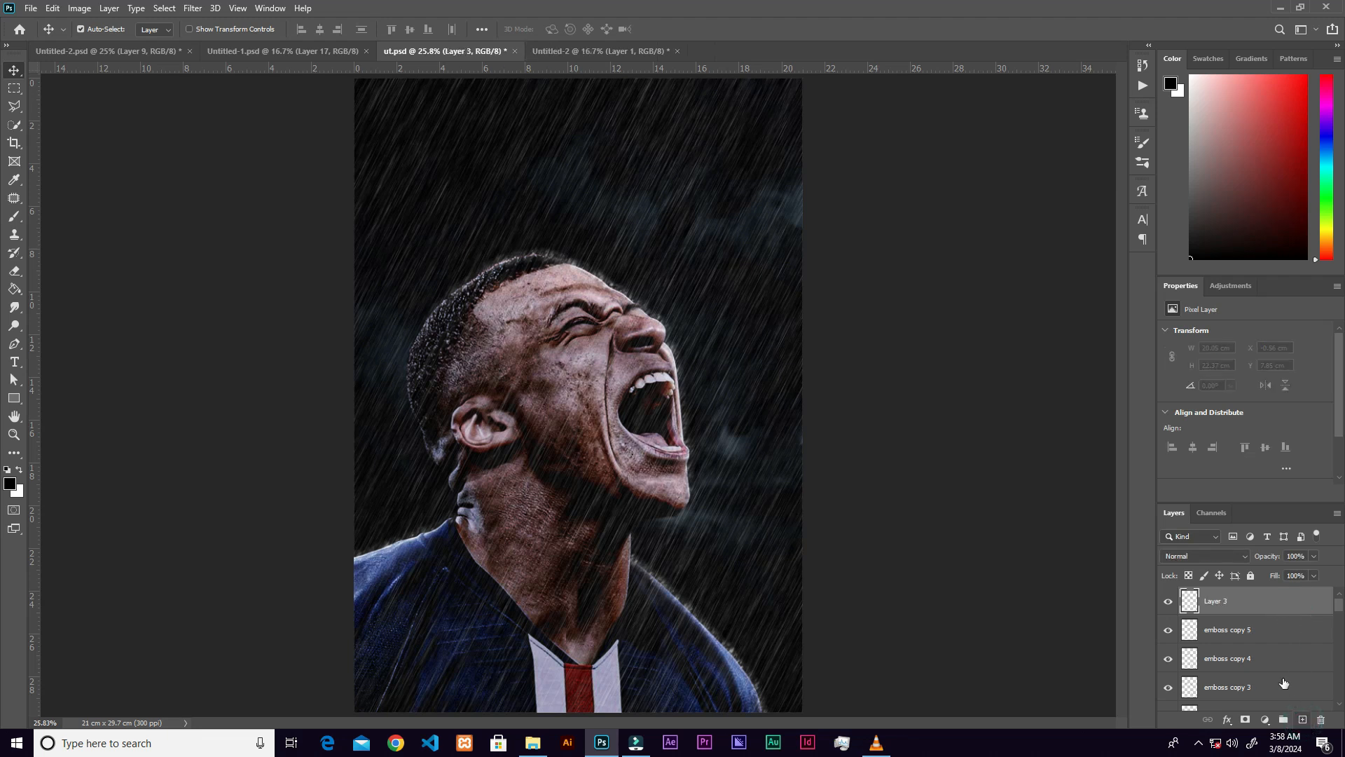
left_click(14, 217)
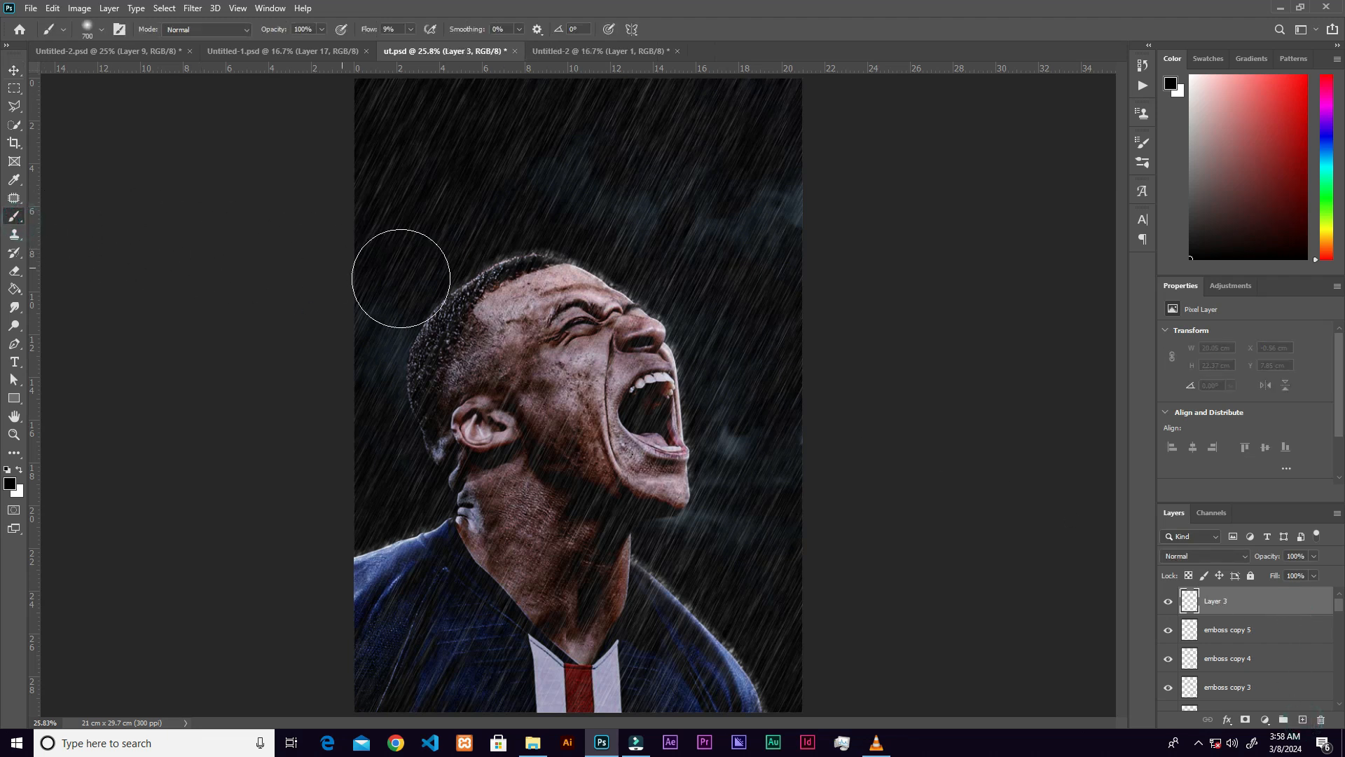
left_click(396, 30)
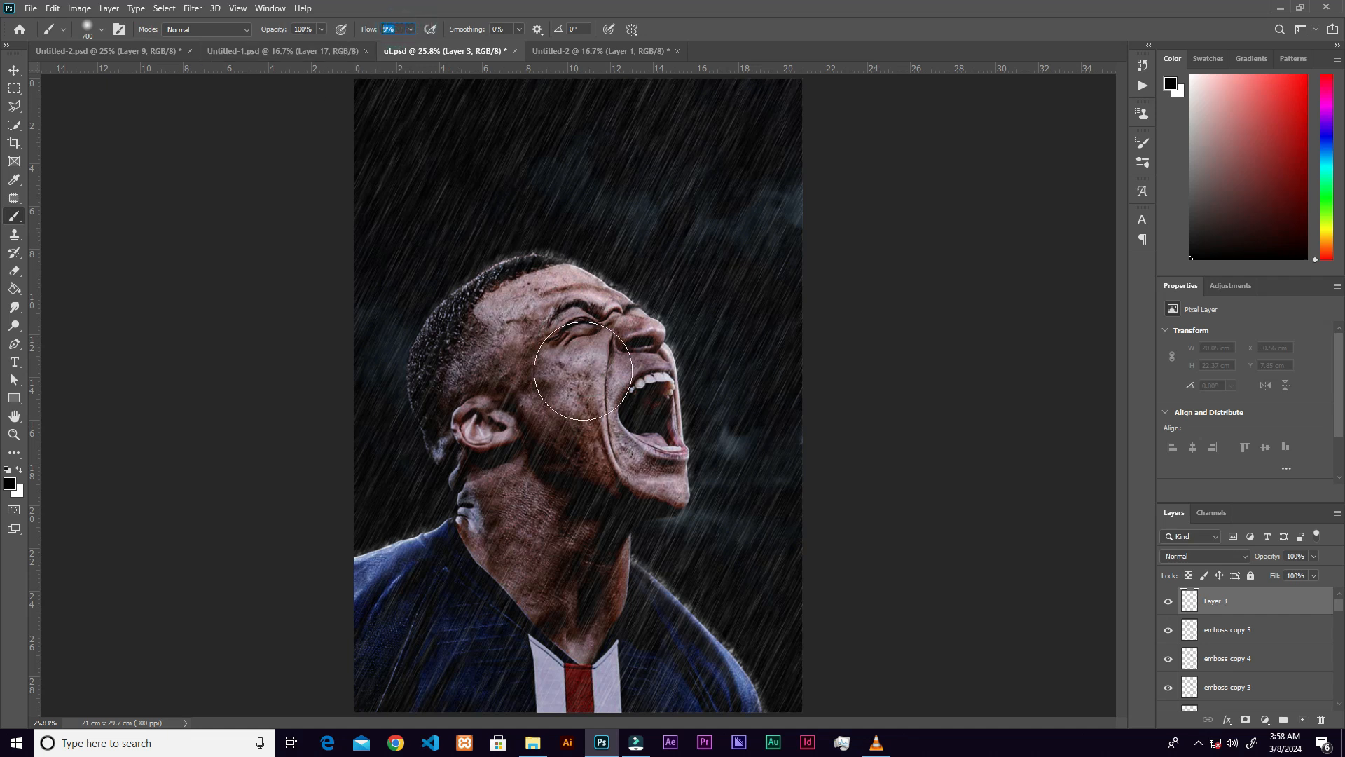
mouse_move(572, 347)
left_mouse_down()
mouse_move(585, 456)
mouse_move(588, 420)
left_mouse_up()
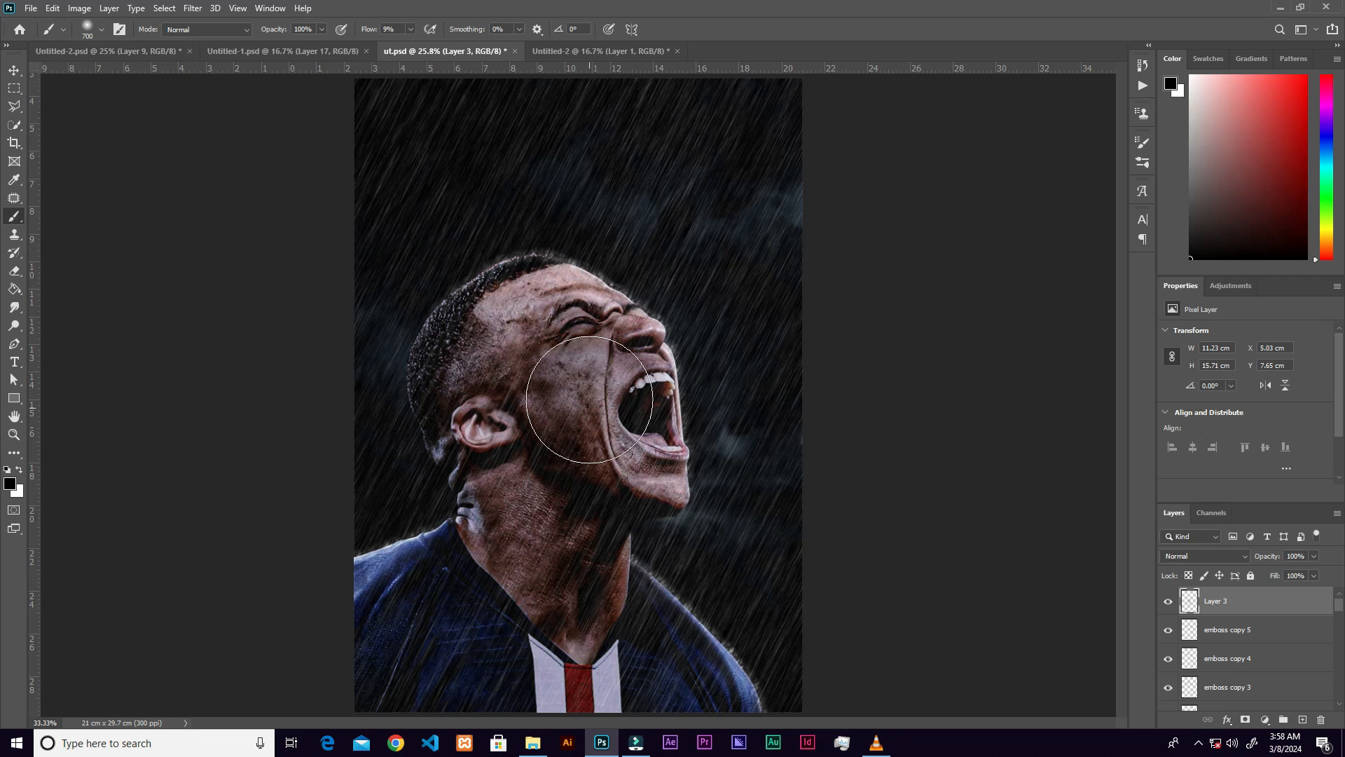
Shade the temple, mouth, chin and front profile of the face in black, reducing the brush to 250 and 125 px.
key("ctrl+plus")
key("ctrl+plus")
key("bracketleft")
key("bracketleft")
key("bracketleft")
key("bracketleft")
key("bracketleft")
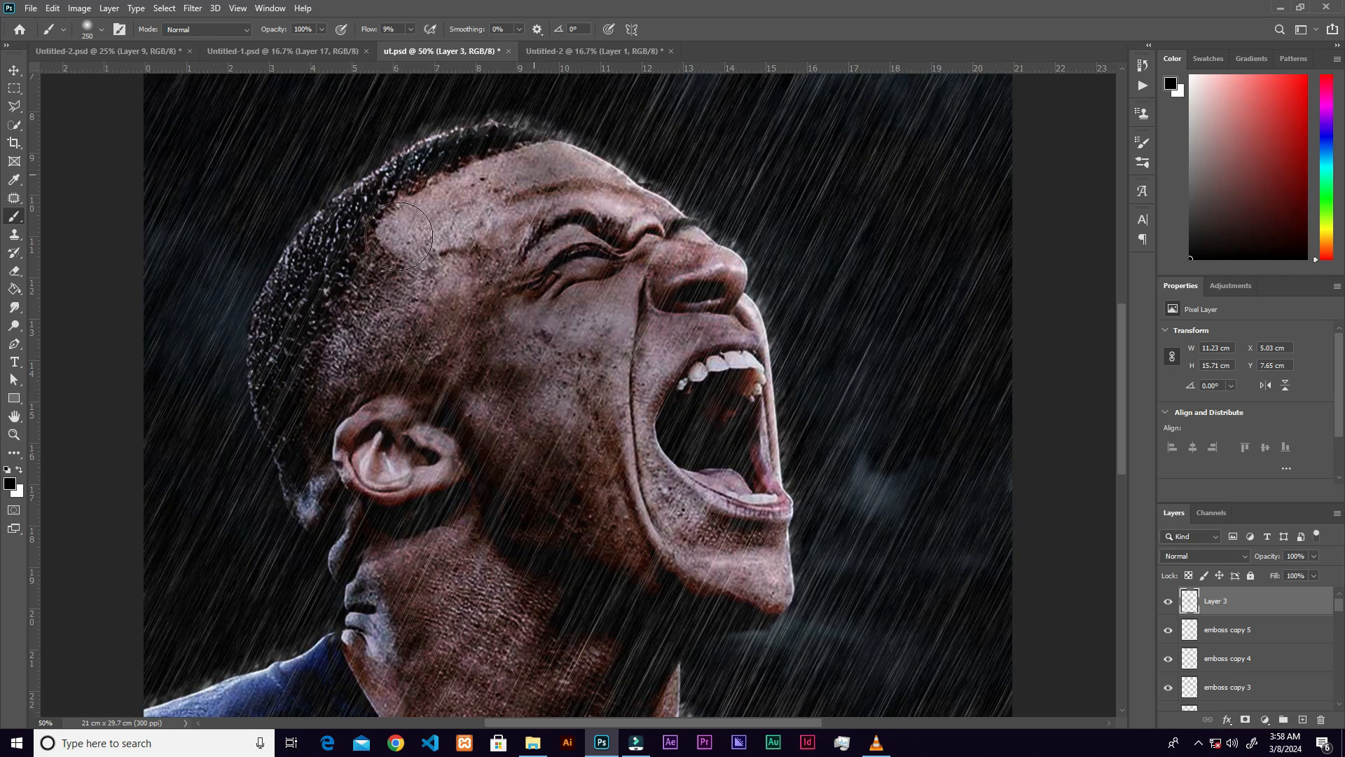
mouse_move(337, 254)
left_mouse_down()
mouse_move(420, 302)
mouse_move(463, 280)
left_mouse_up()
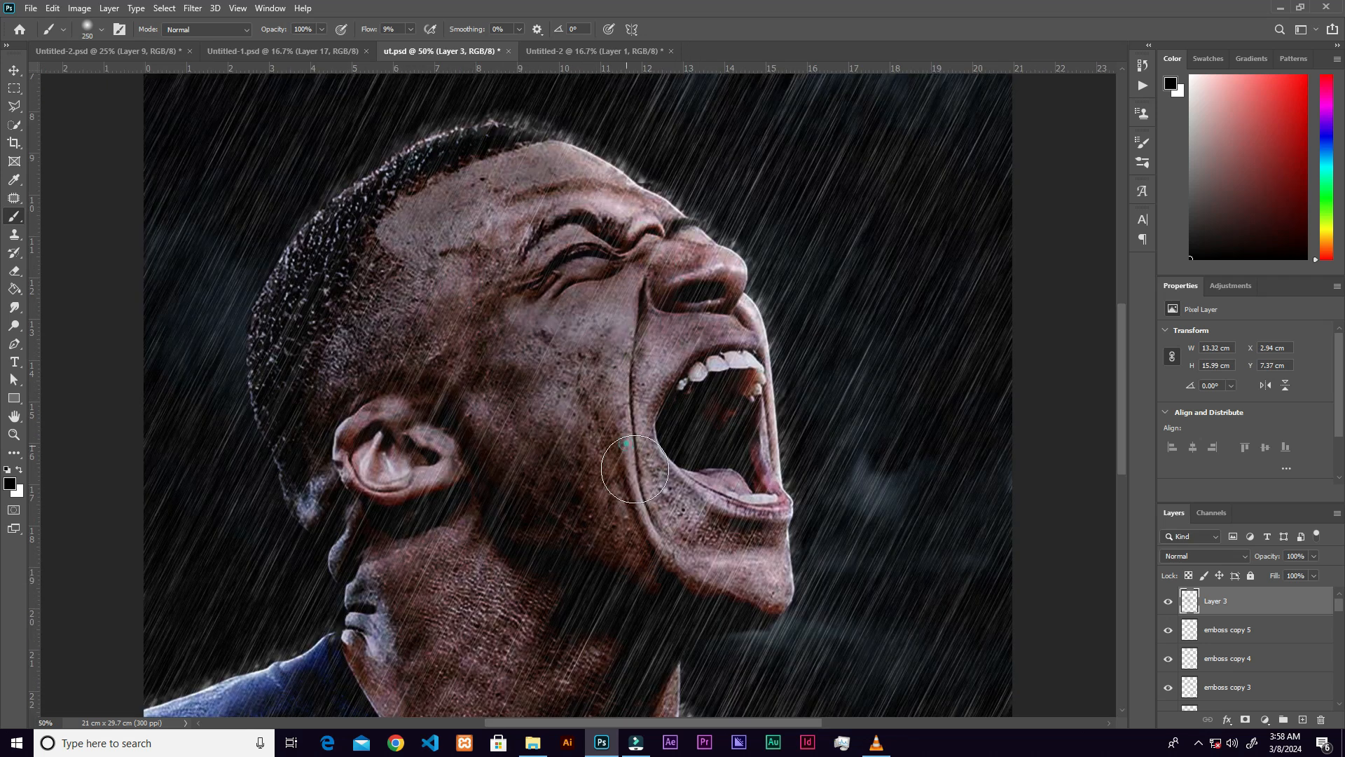
left_click_drag(672, 455, 752, 554)
key("bracketleft")
mouse_move(782, 499)
left_mouse_down()
mouse_move(762, 362)
mouse_move(720, 263)
mouse_move(551, 150)
left_mouse_up()
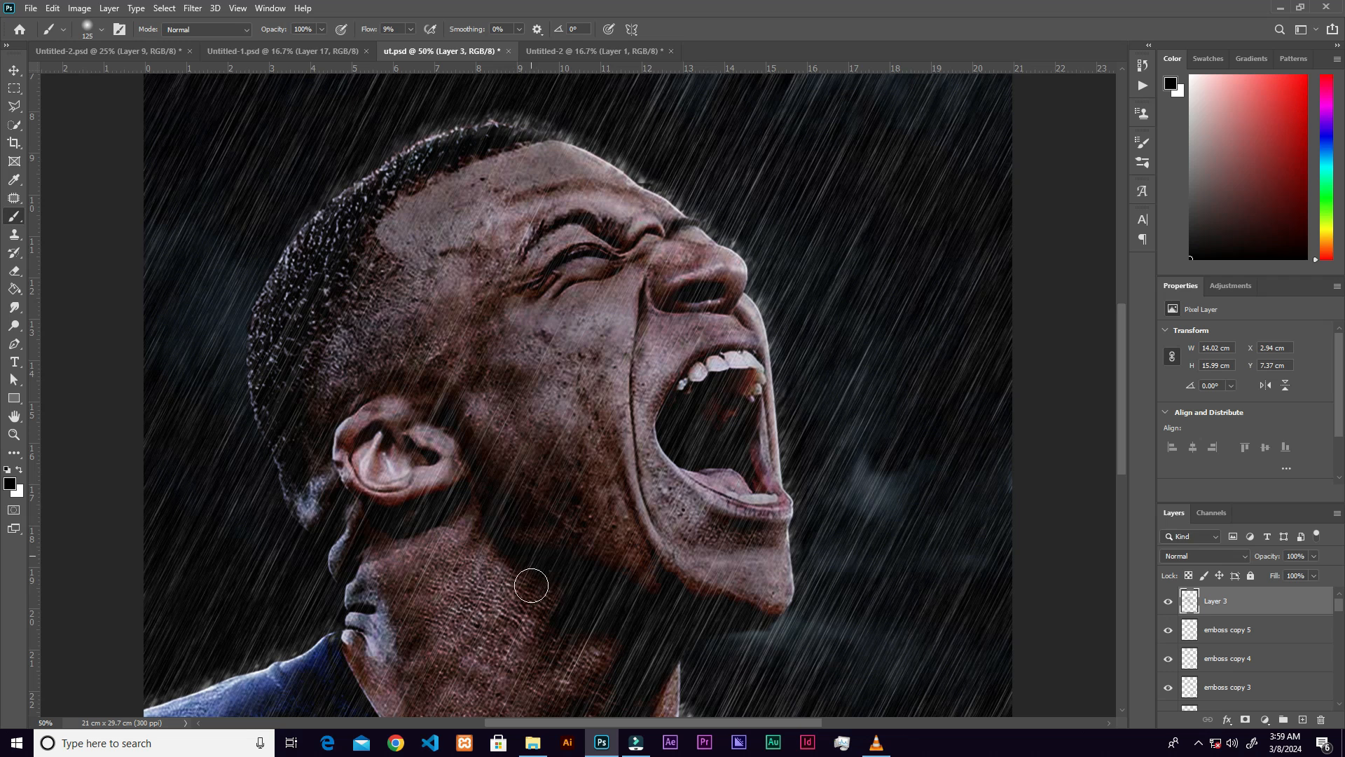
Shade the neck below the ear and jaw in soft black on Layer 3 with a 400 px brush.
key("ctrl+minus")
key("bracketright")
key("bracketright")
key("bracketright")
key("bracketright")
key("bracketright")
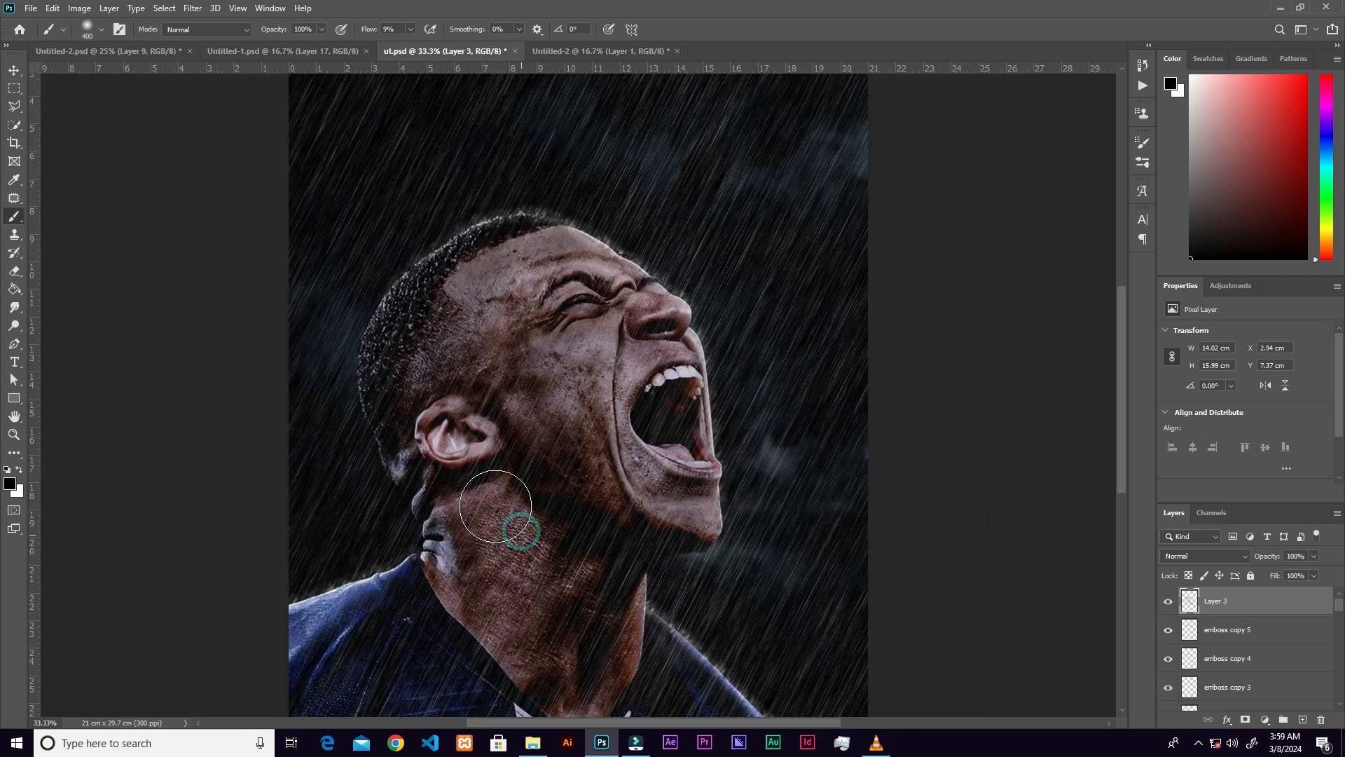
mouse_move(513, 514)
left_mouse_down()
mouse_move(505, 616)
mouse_move(462, 584)
mouse_move(597, 663)
mouse_move(632, 581)
mouse_move(446, 453)
mouse_move(439, 430)
mouse_move(651, 471)
mouse_move(622, 367)
mouse_move(513, 344)
mouse_move(538, 264)
mouse_move(598, 416)
left_mouse_up()
key("v")
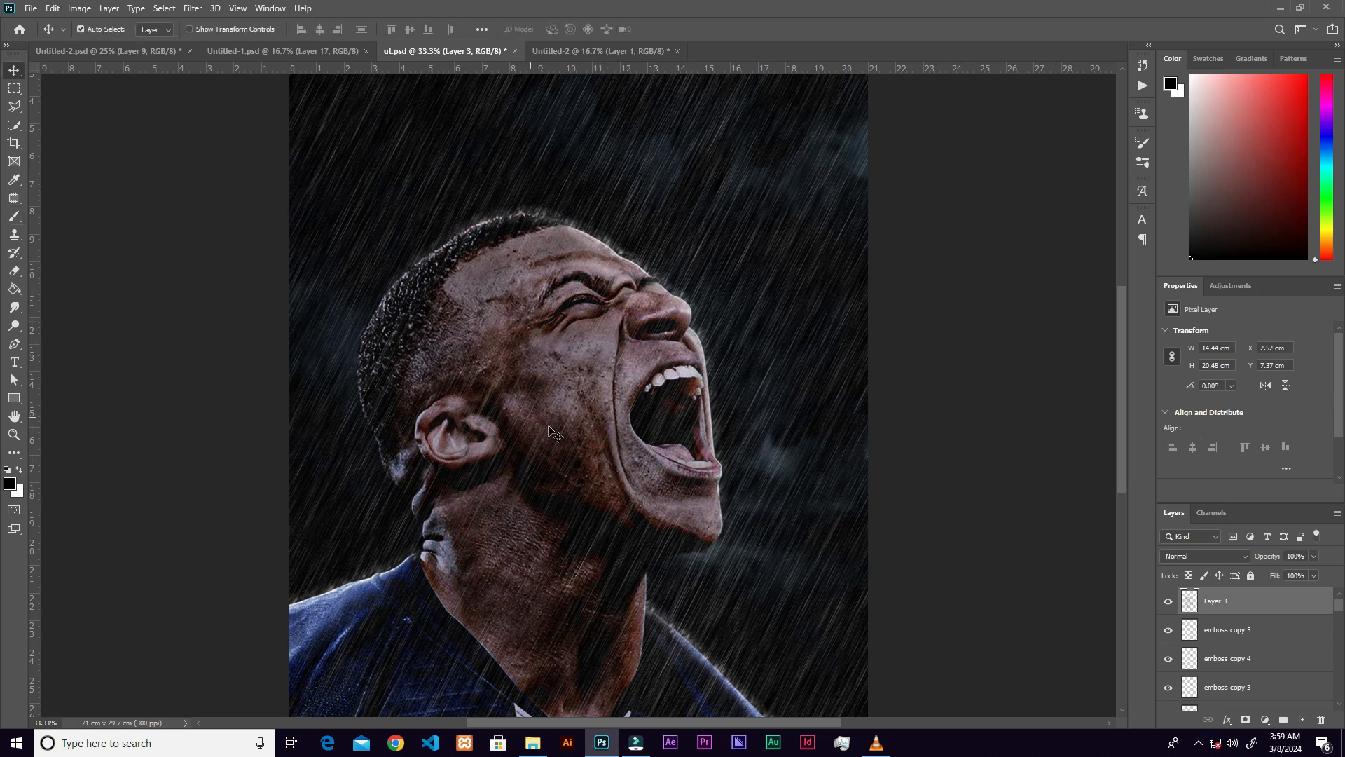
Apply a Pattern Overlay style to Layer 3 with the dark speckled pattern scaled to 21%.
double_click(1271, 607)
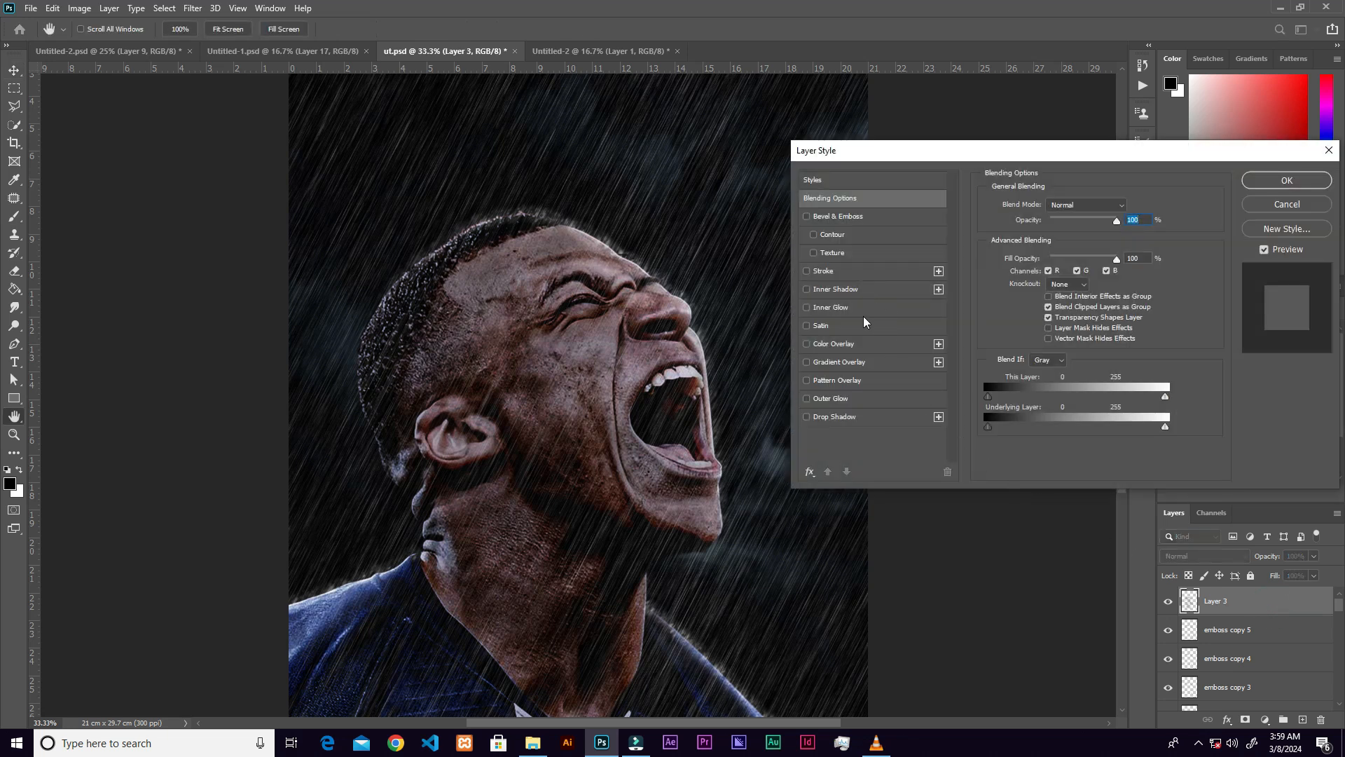
left_click(865, 381)
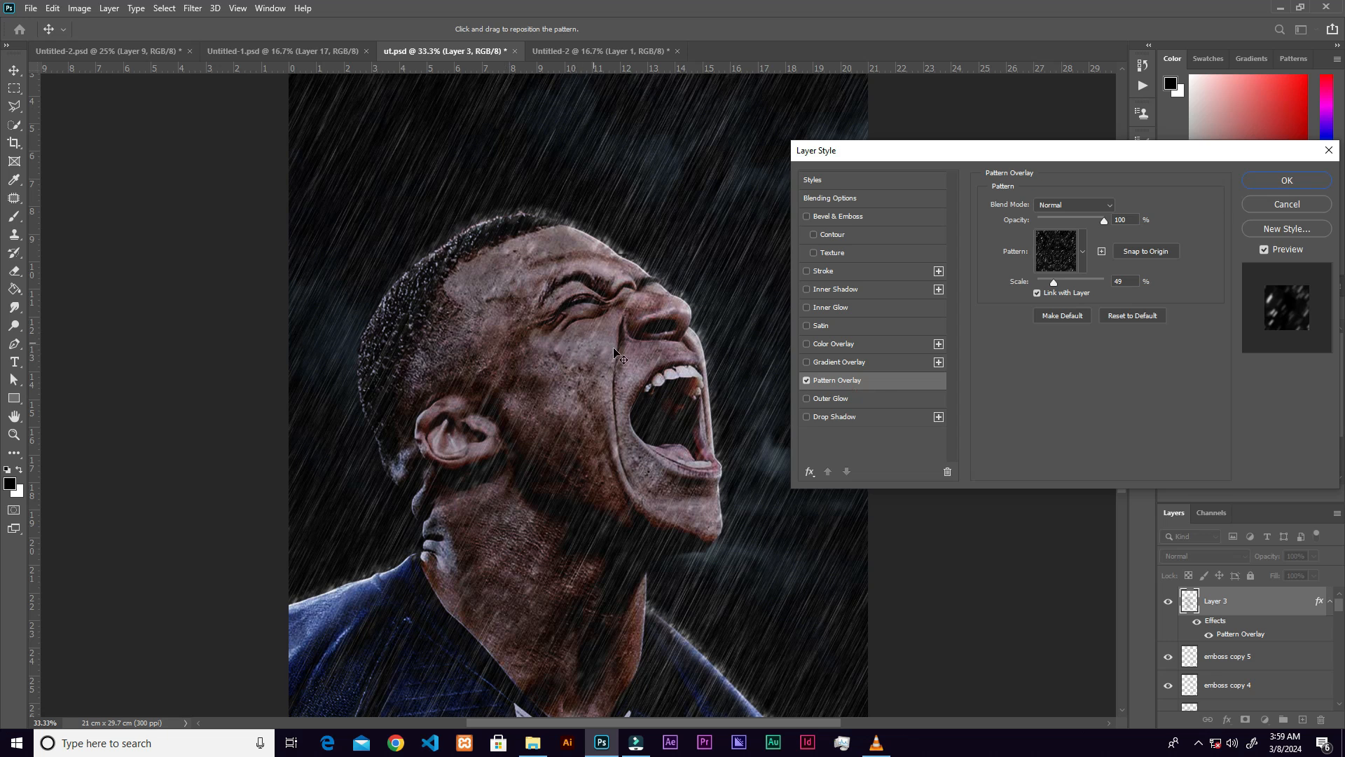
left_click_drag(1065, 288, 1044, 283)
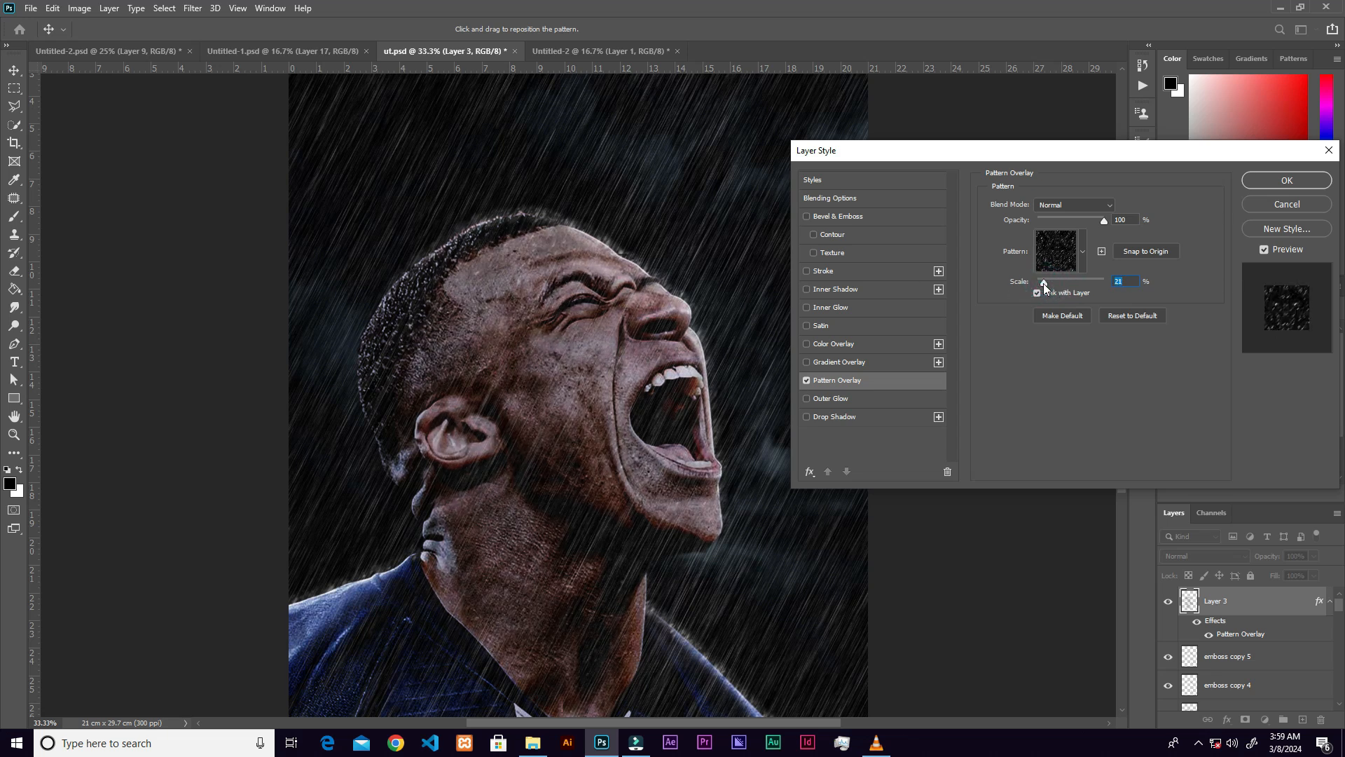
left_click(1274, 182)
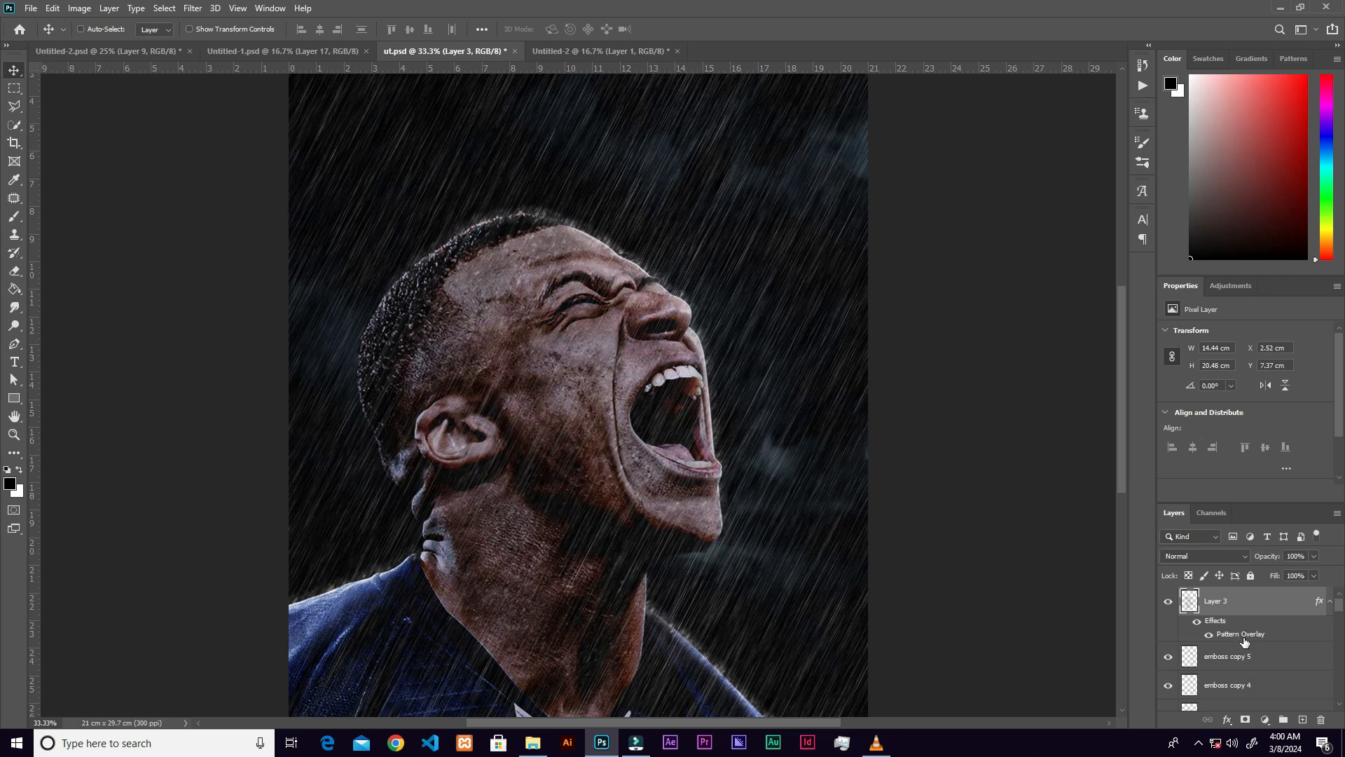
Duplicate Layer 3 and set the duplicate's Pattern Overlay scale to 13%.
key("ctrl+j")
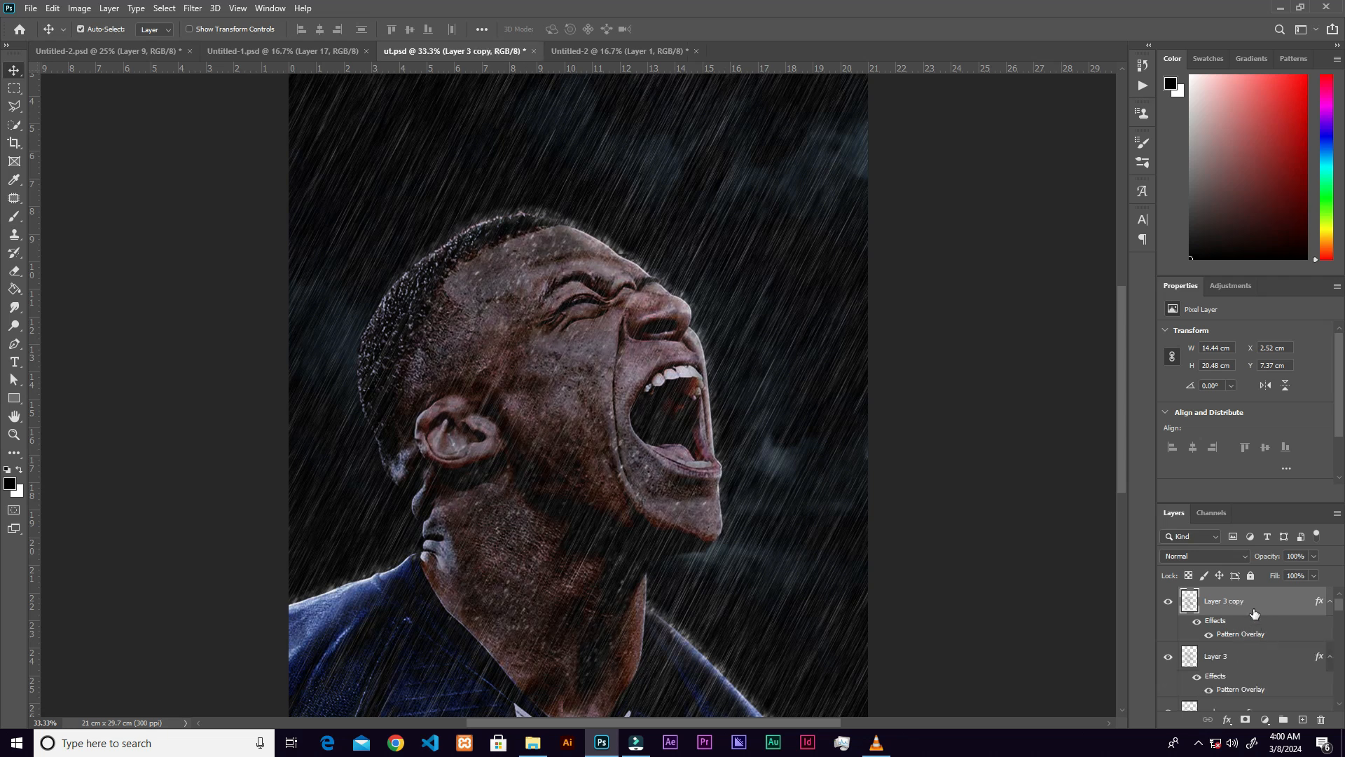
double_click(1241, 634)
left_click_drag(1046, 284, 1041, 284)
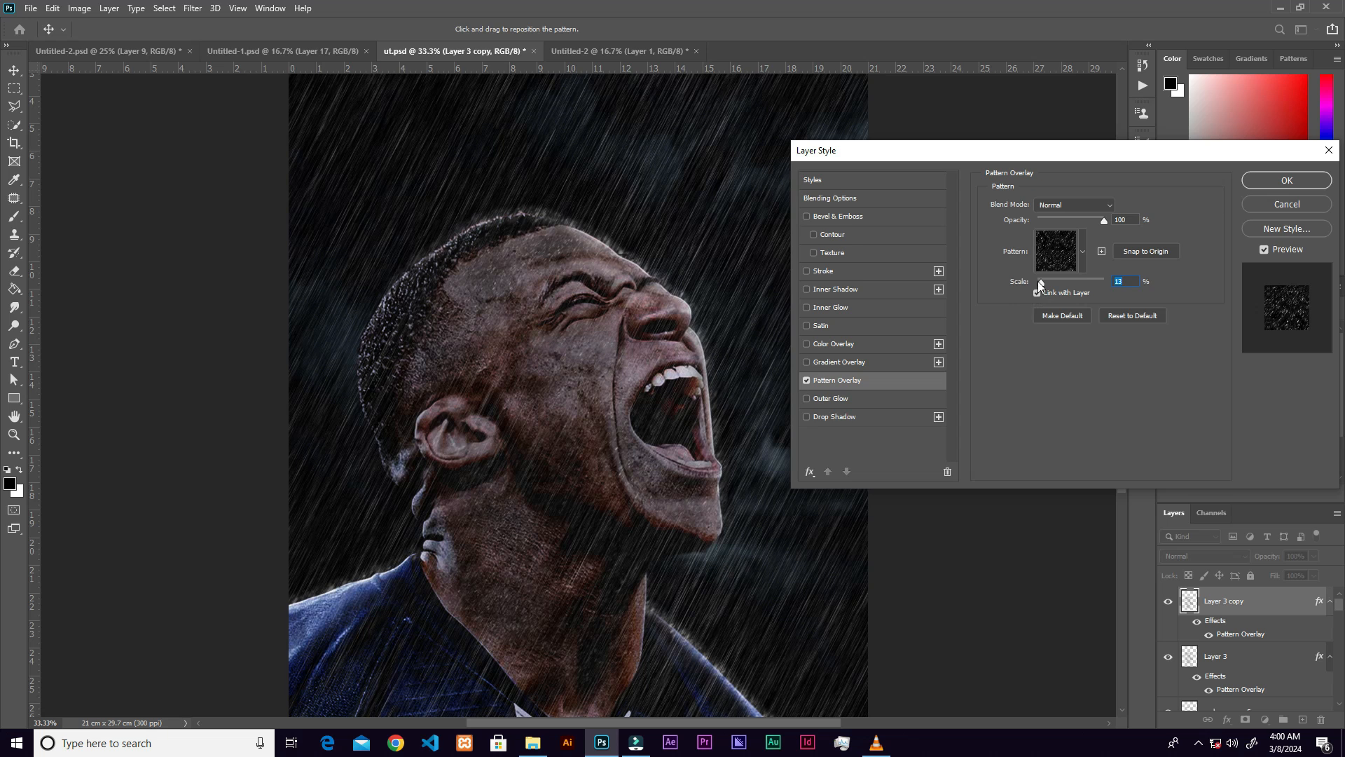
left_click(1287, 180)
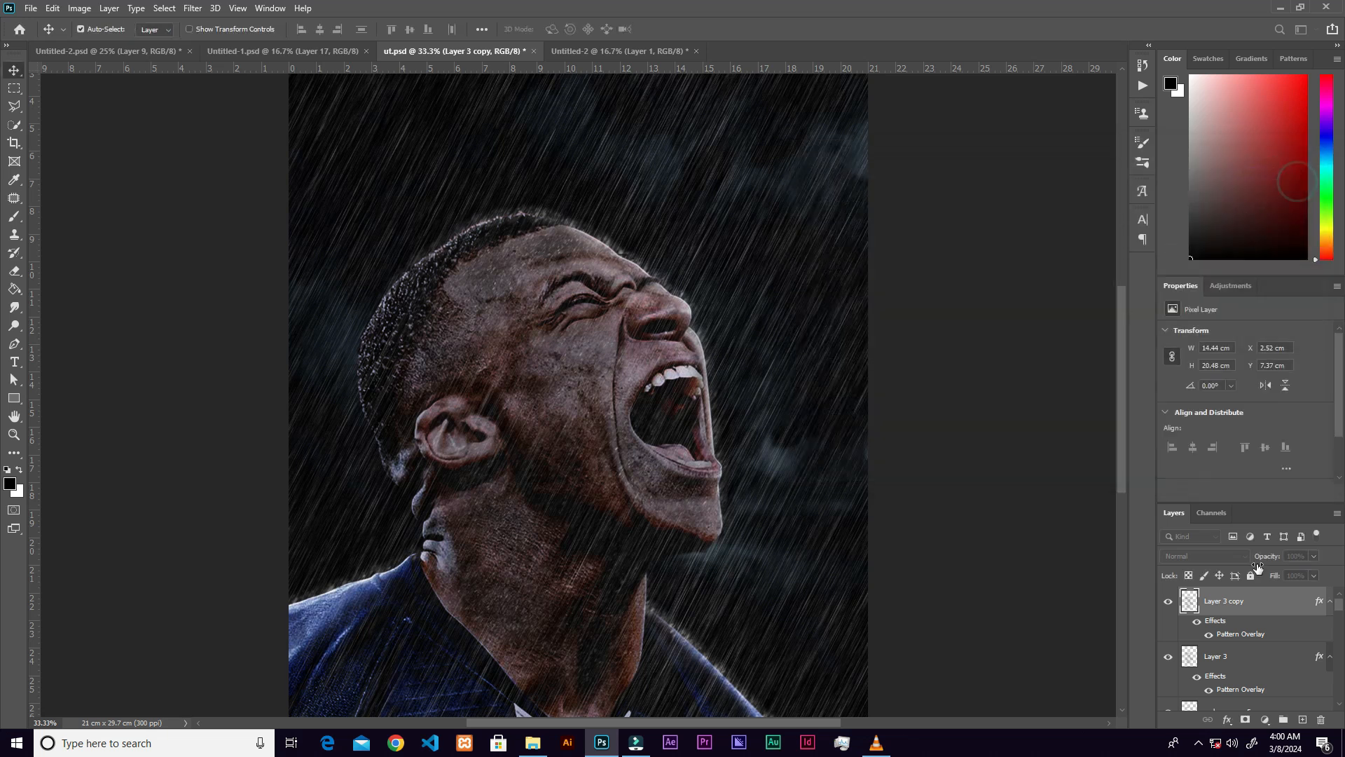
Rasterize the layer styles of Layer 3 and its copy and blend both layers in Linear Dodge (Add) mode.
left_click(1246, 649, "shift")
right_click(1246, 646)
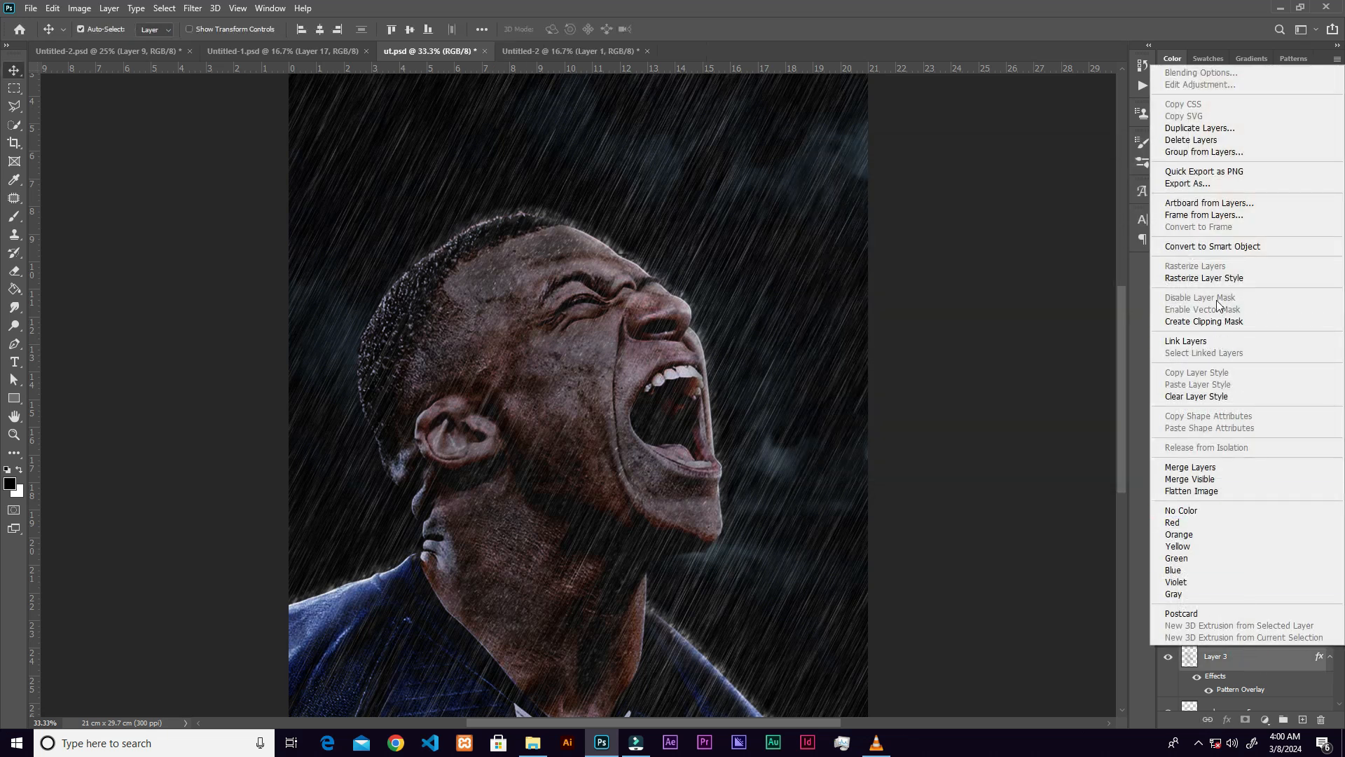
left_click(1203, 277)
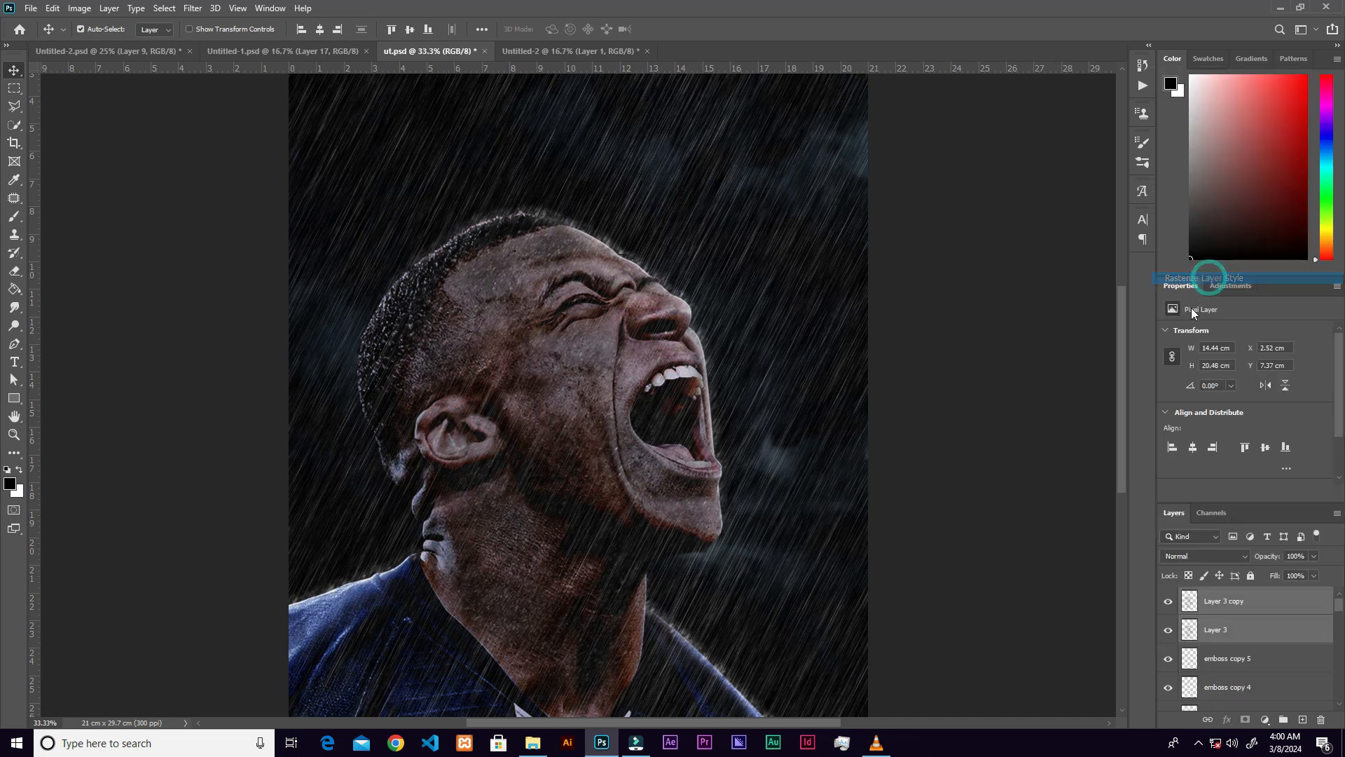
left_click(1193, 554)
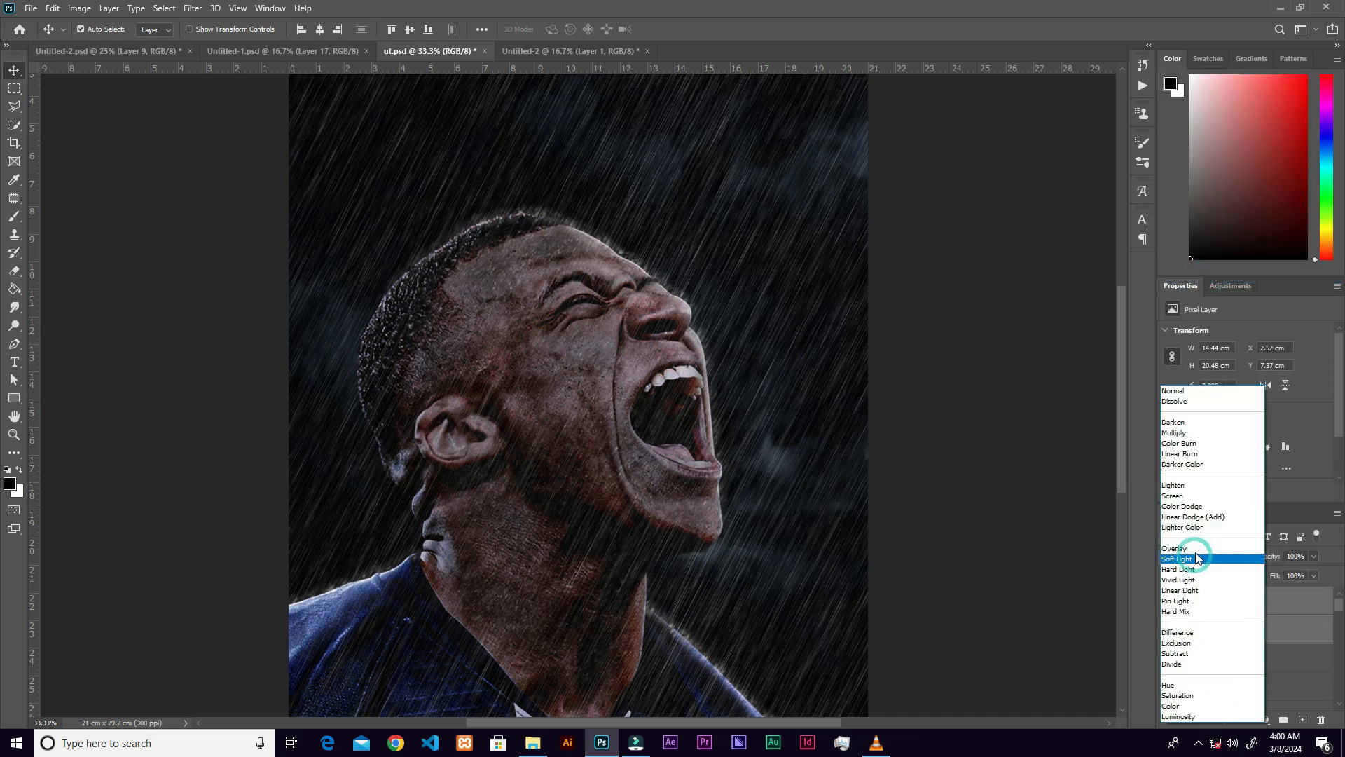
left_click(1187, 516)
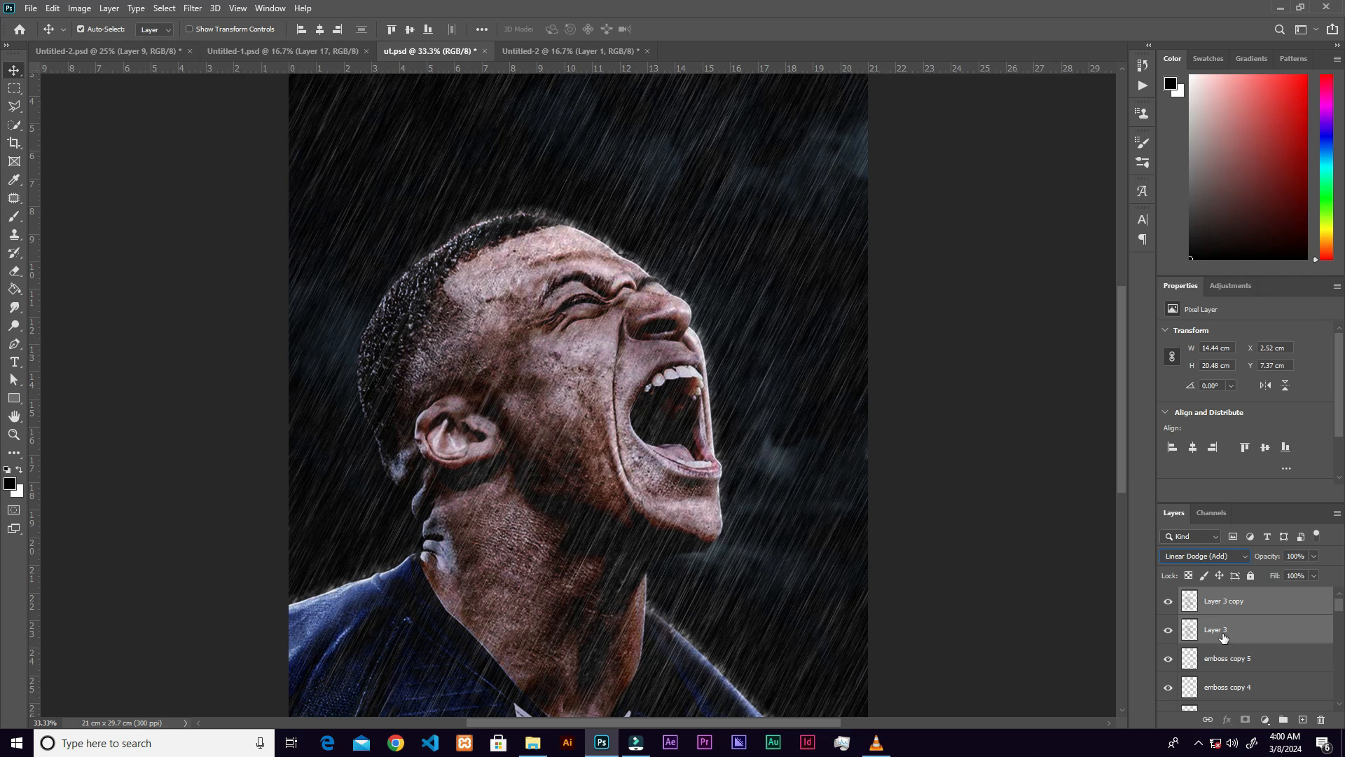
Duplicate Layer 3 copy twice to strengthen the speckled water texture on the skin.
left_click(1259, 627)
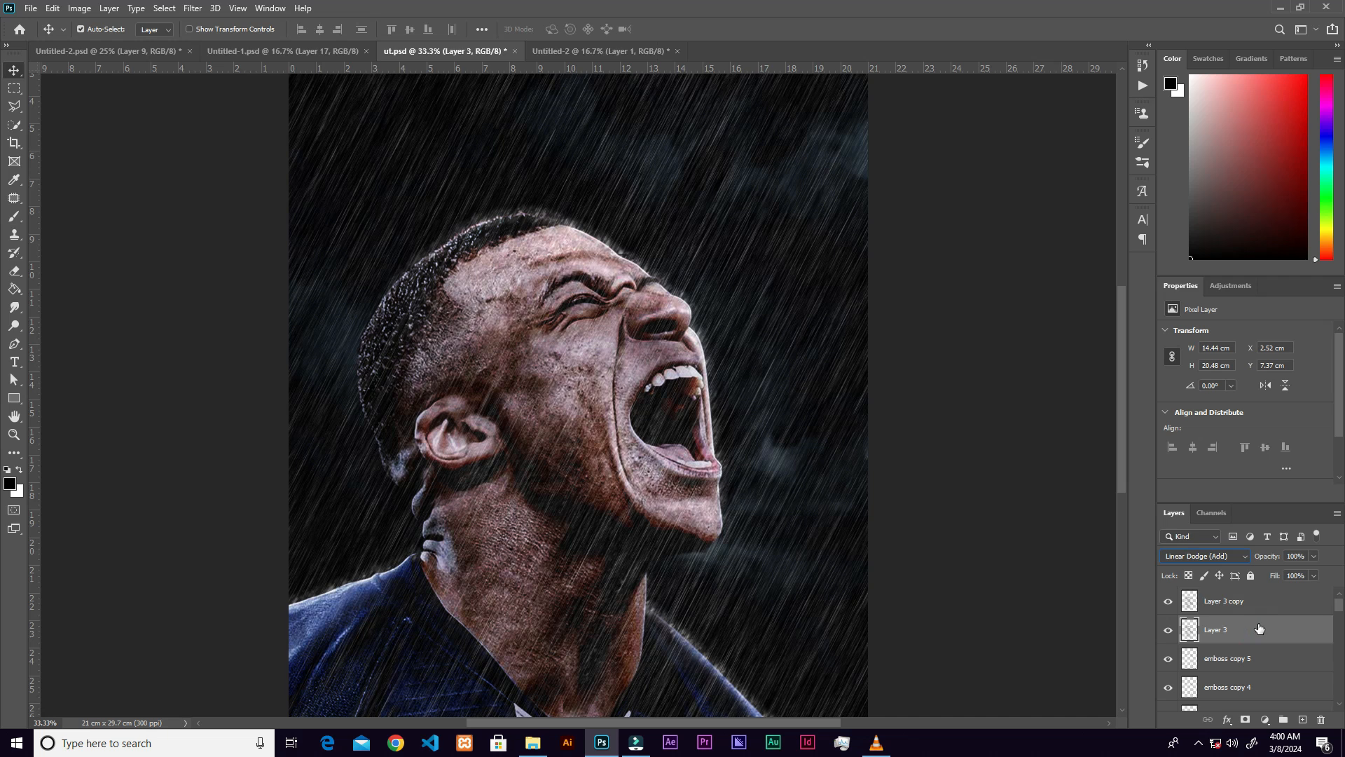
left_click(1277, 604)
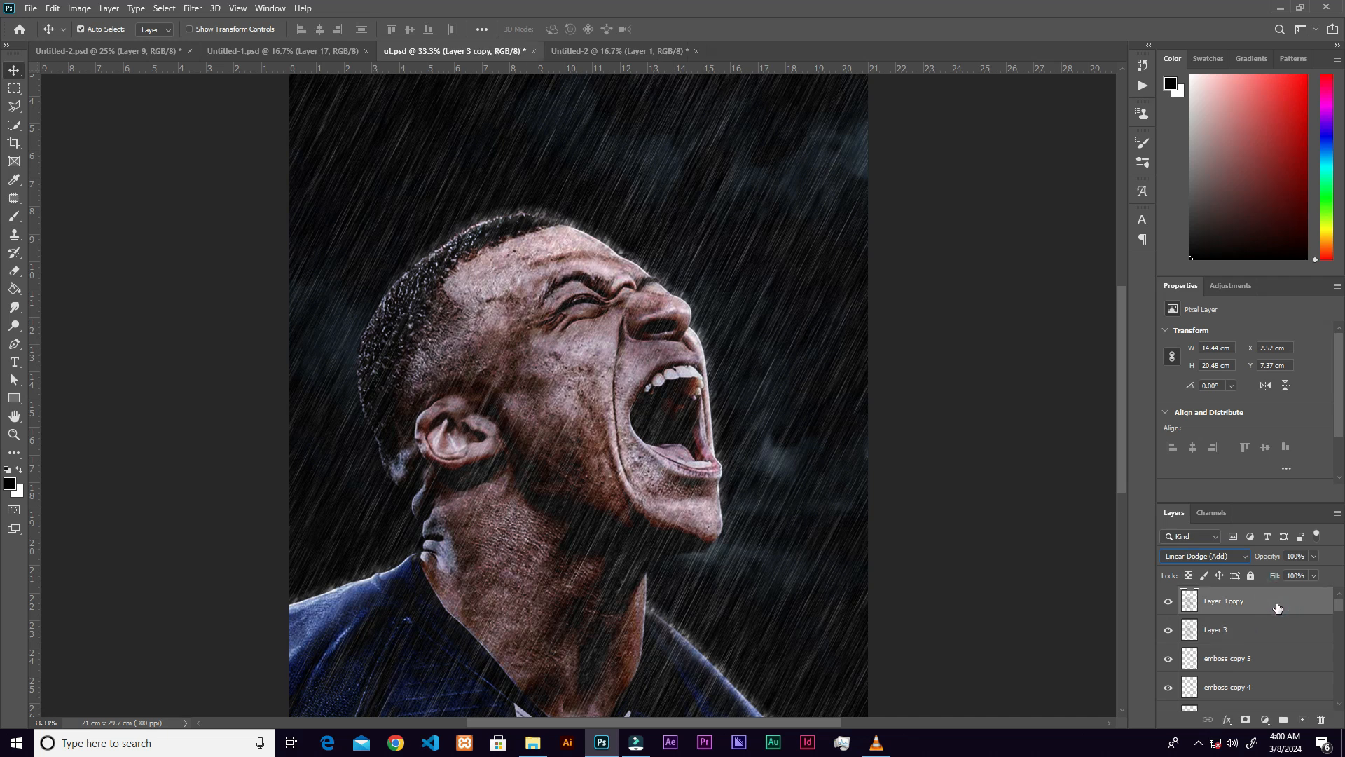
key("ctrl+j")
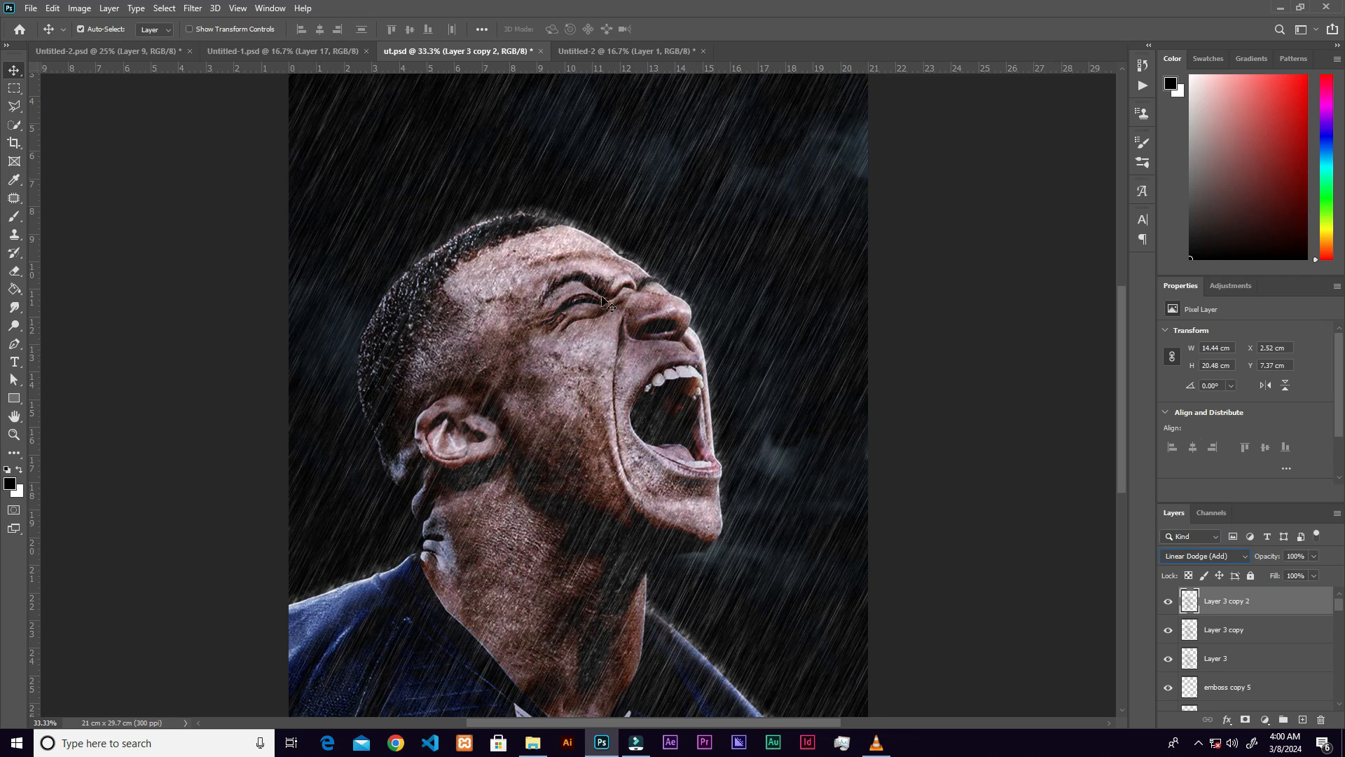
key("ctrl")
key("ctrl+j")
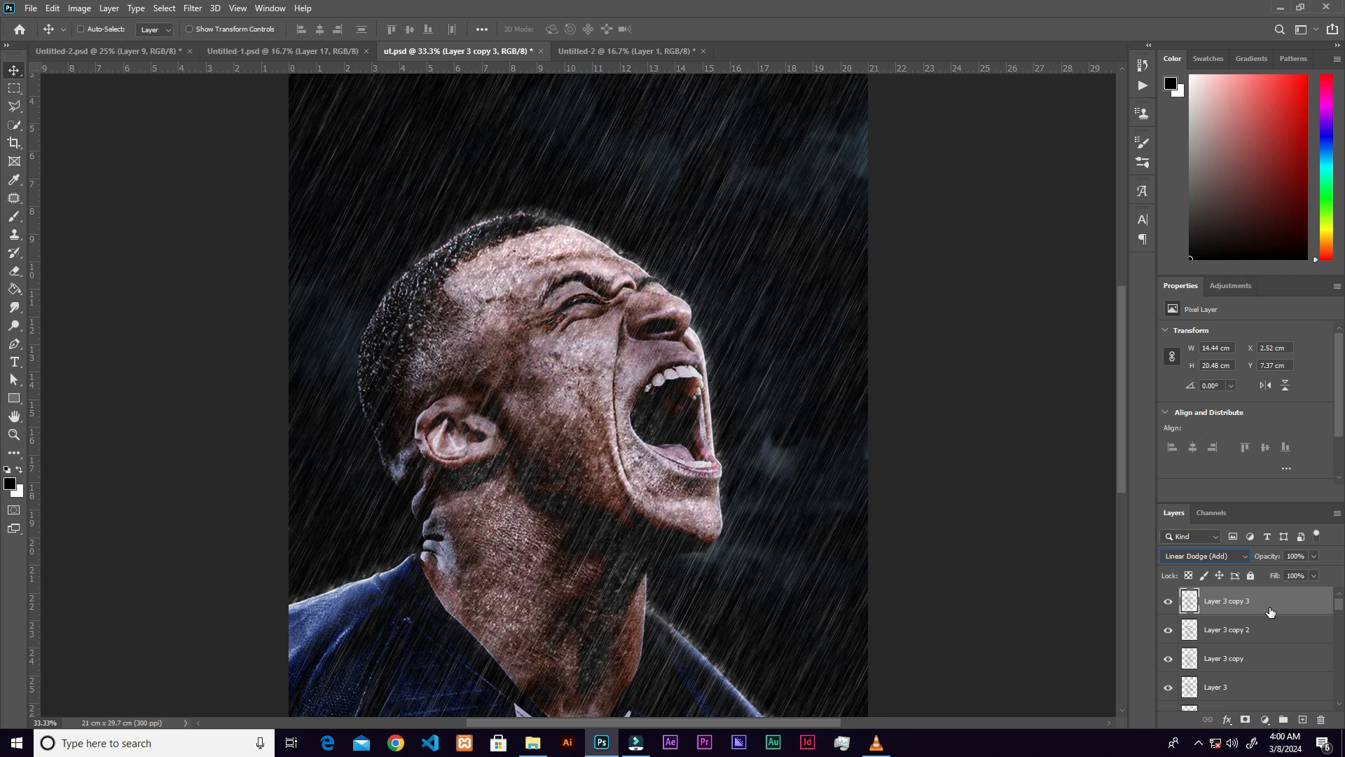
key("ctrl")
Reduce the opacity of Layer 3 copy 3 to 49%.
left_click(1314, 557)
left_click_drag(1285, 572, 1272, 573)
left_click(898, 340)
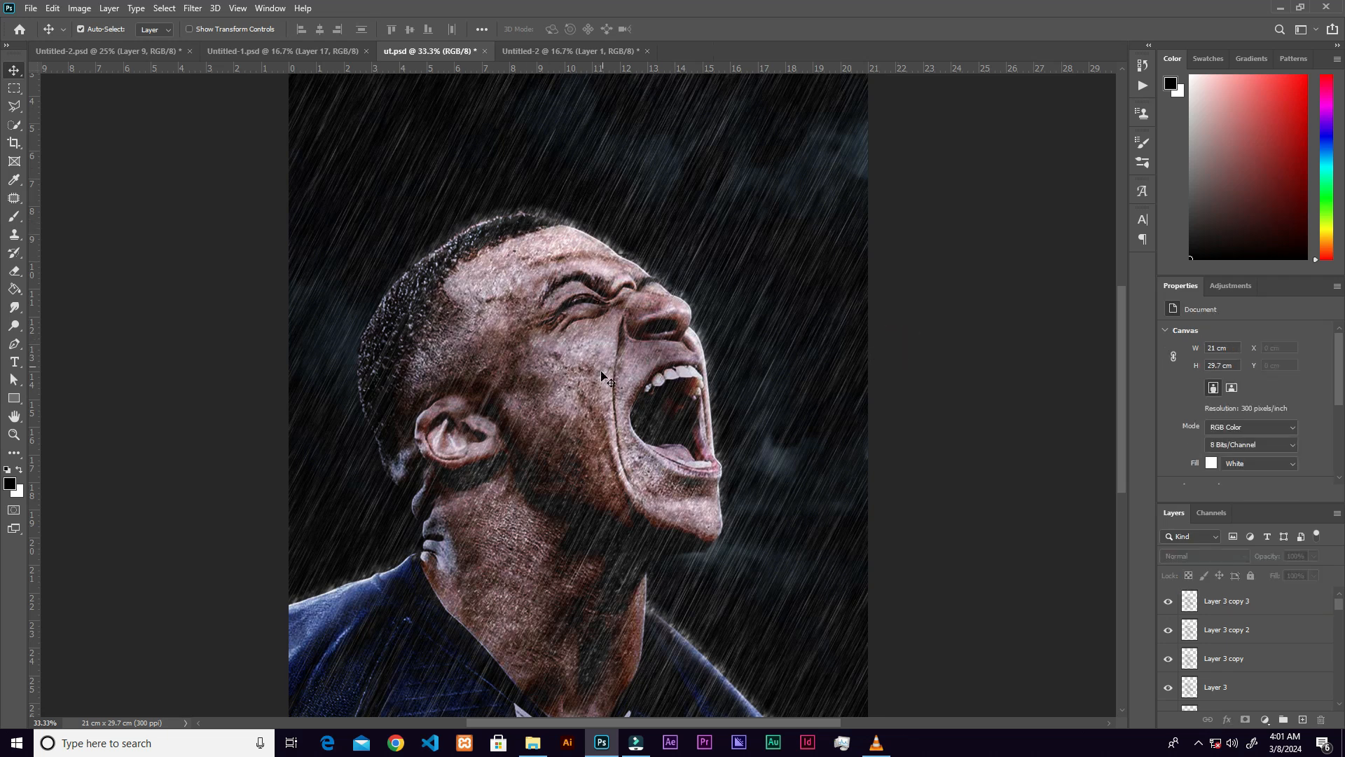
scroll(596, 421, "down", 2)
scroll(586, 423, "up", 3)
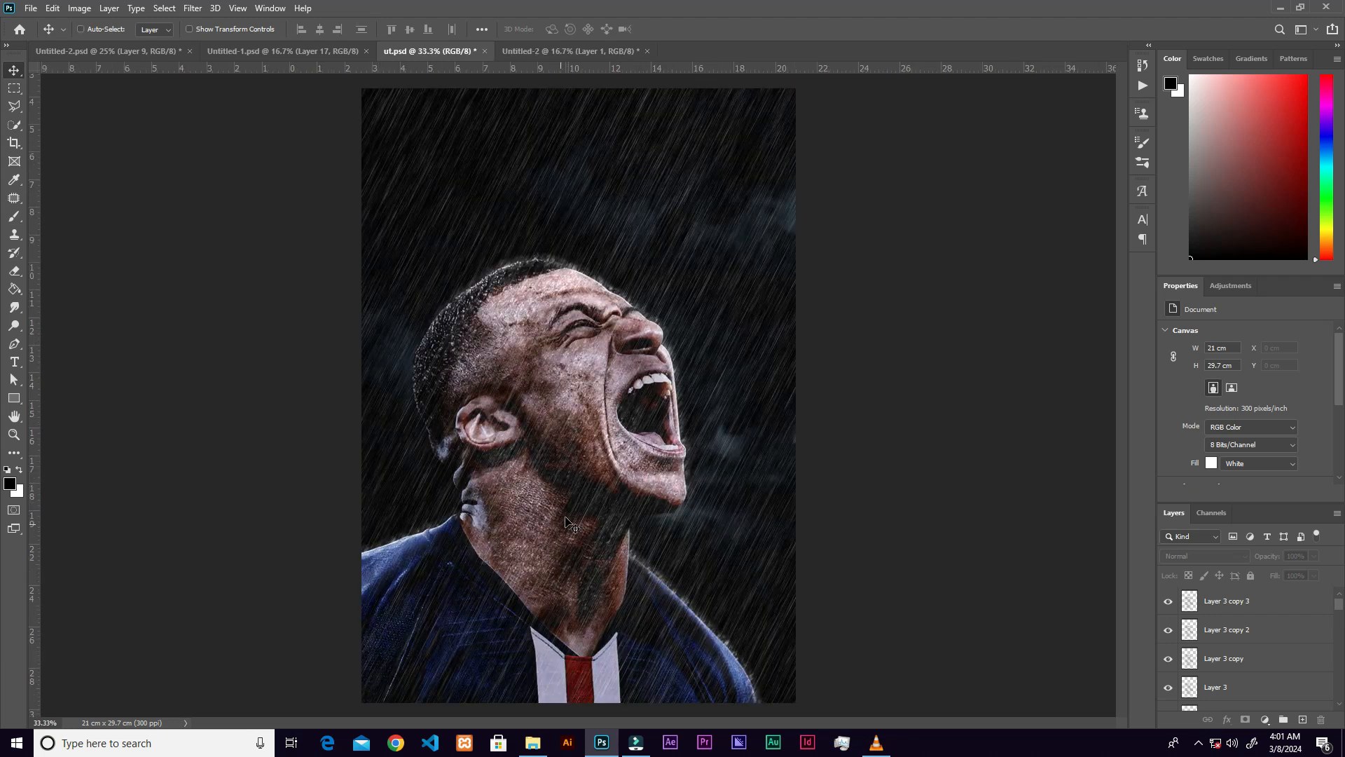
scroll(490, 603, "down", 1)
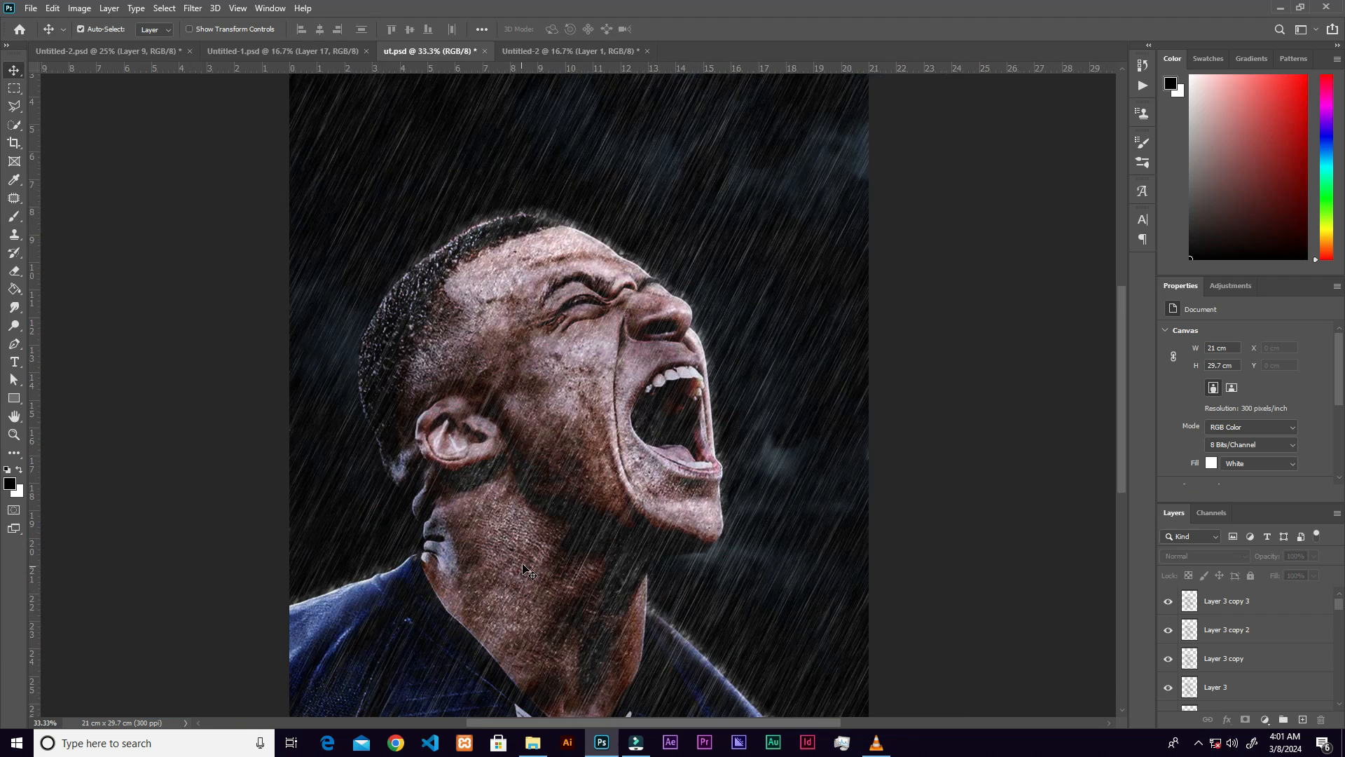
scroll(543, 477, "down", 1)
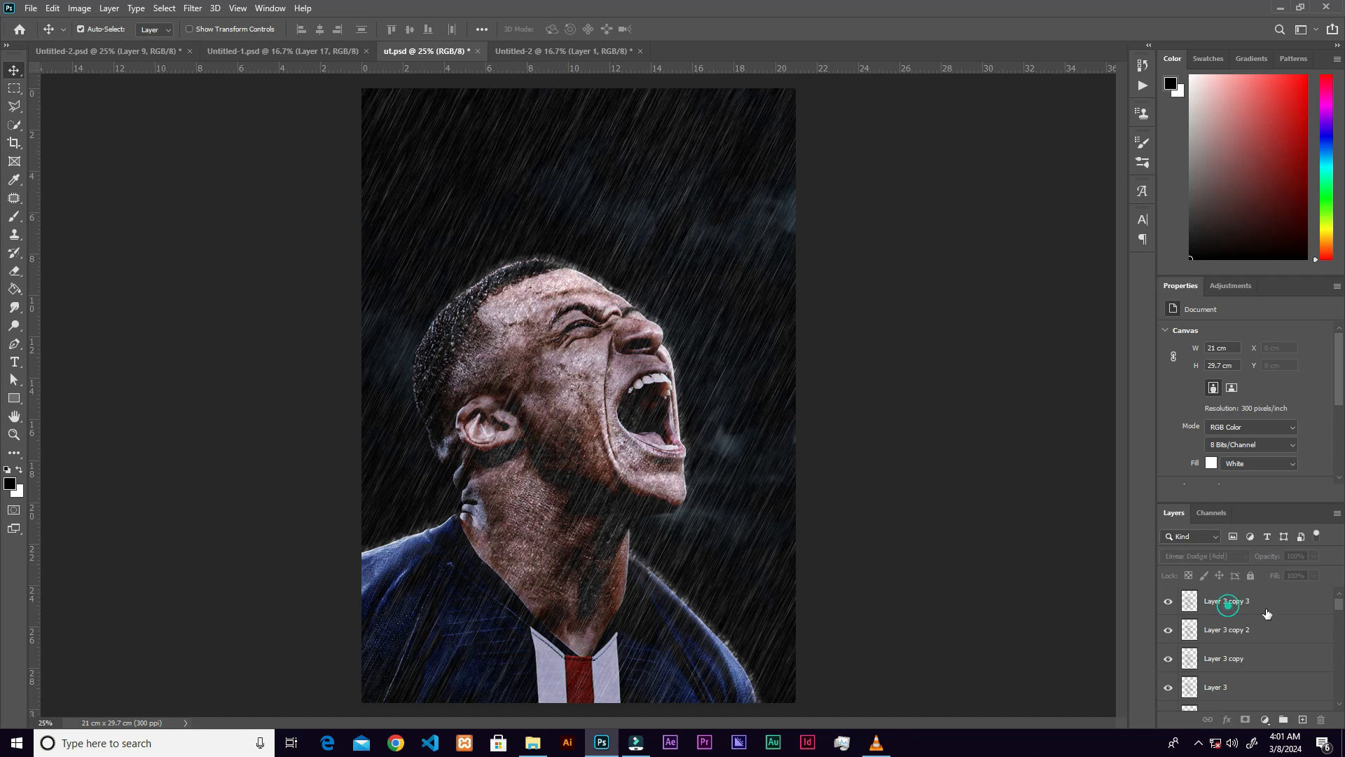
left_click(1228, 601)
left_click(1313, 556)
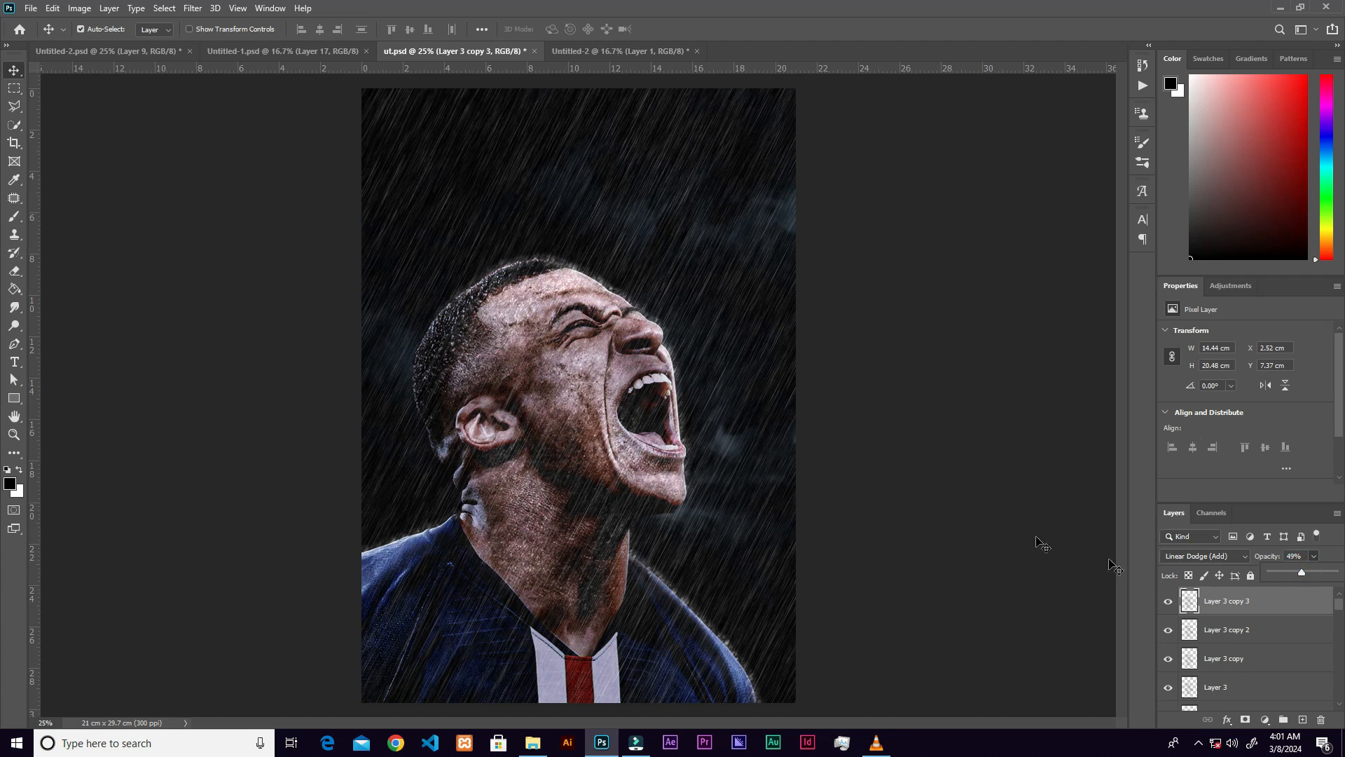
Edit the Levels smart filter on the portrait layer in Group 2, raising the black input level to 74.
left_click_drag(1338, 610, 1268, 675)
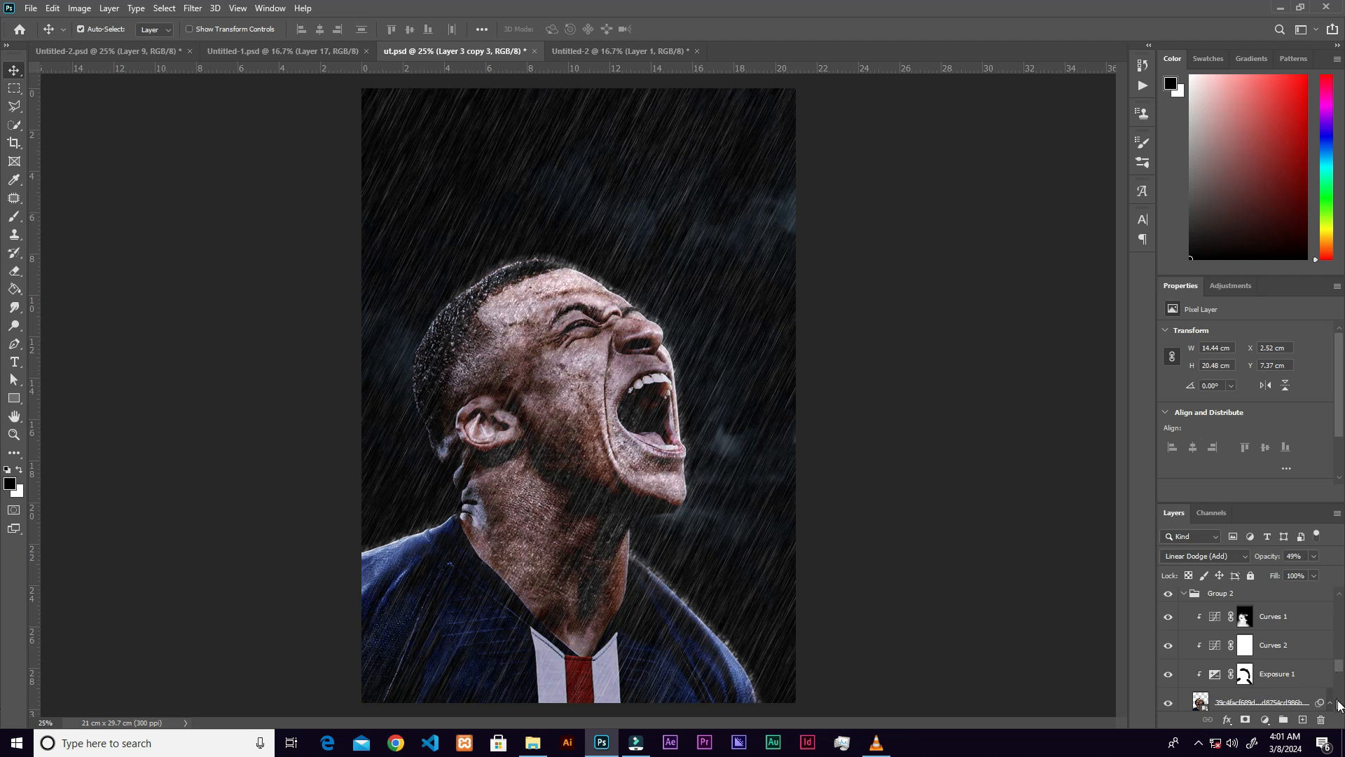
left_click(1338, 702)
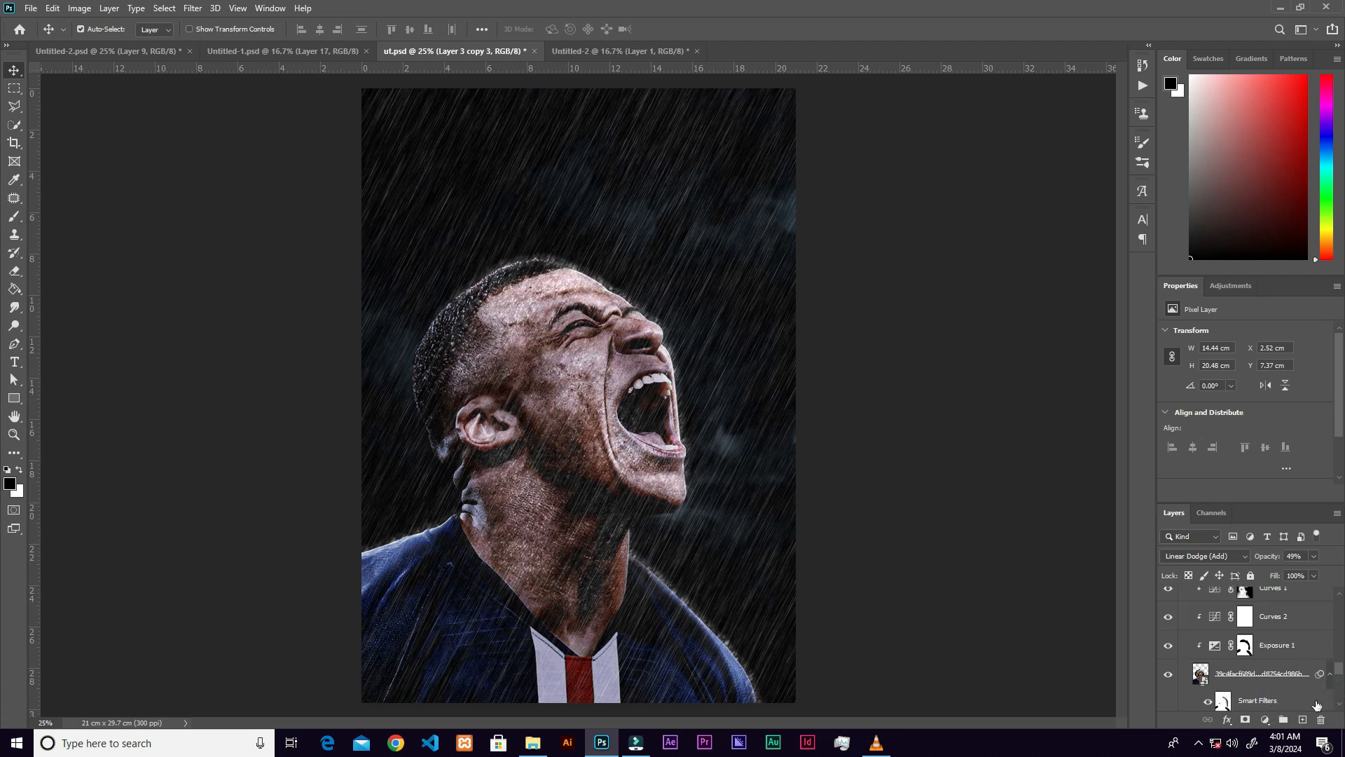
double_click(1283, 712)
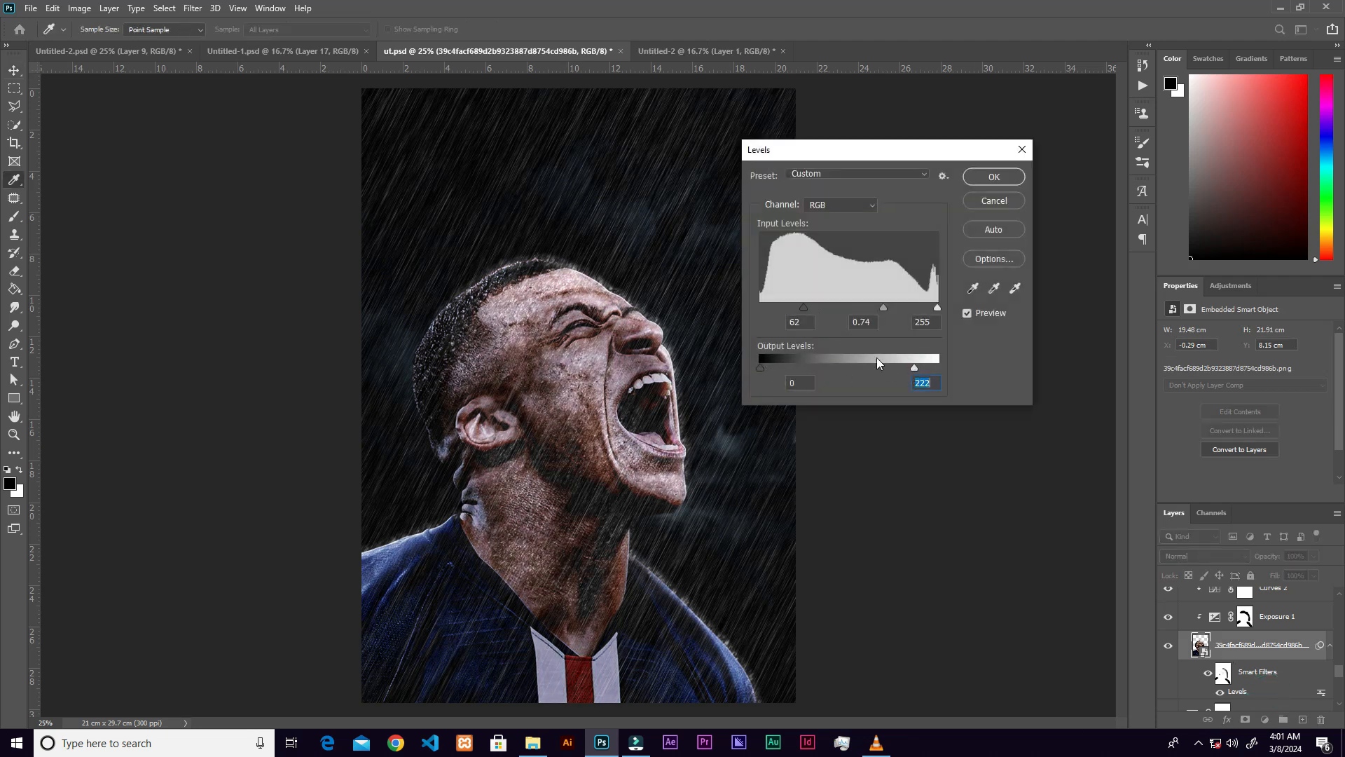
left_click_drag(810, 308, 812, 309)
left_click(1000, 179)
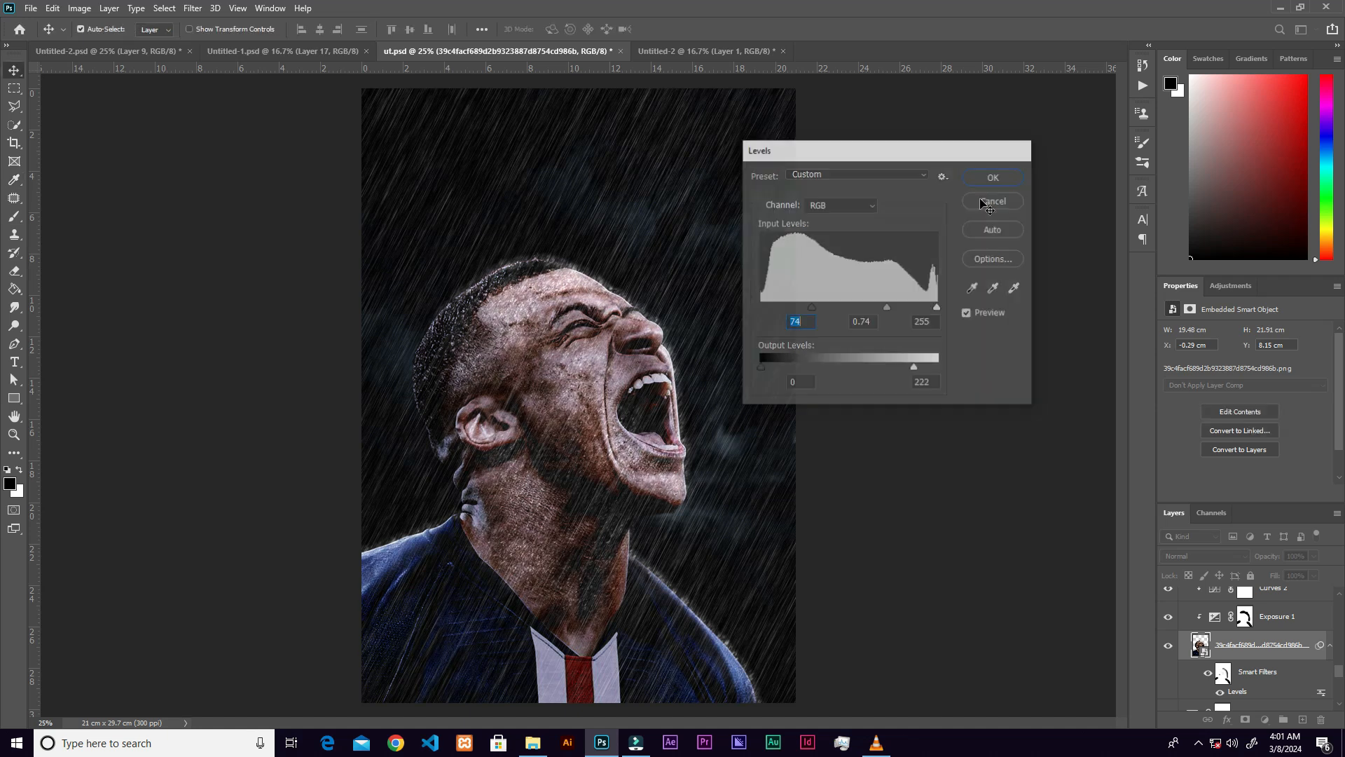
left_click_drag(953, 271, 945, 279)
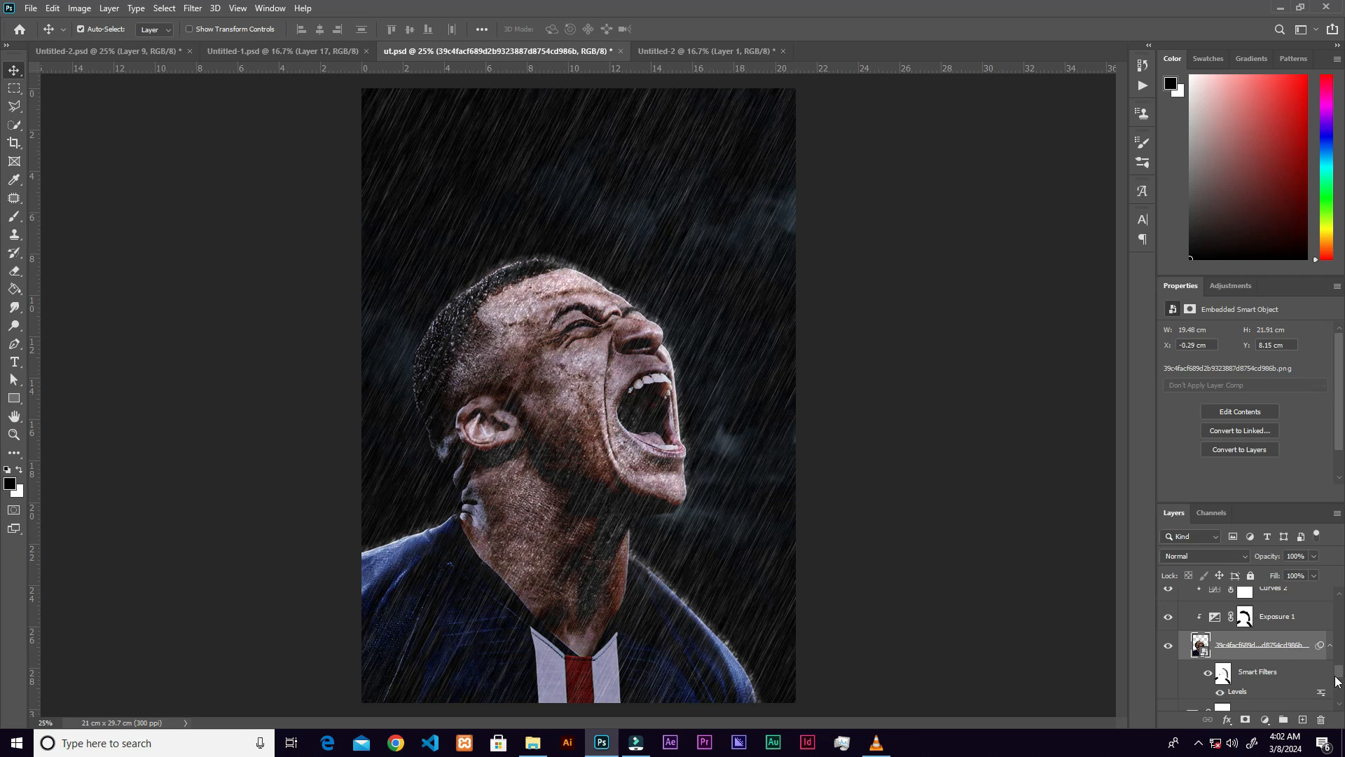
Collapse Group 2 and clip a new Exposure adjustment layer to it with exposure set to -1.70.
scroll(1337, 678, "up", 2)
left_click(1184, 599)
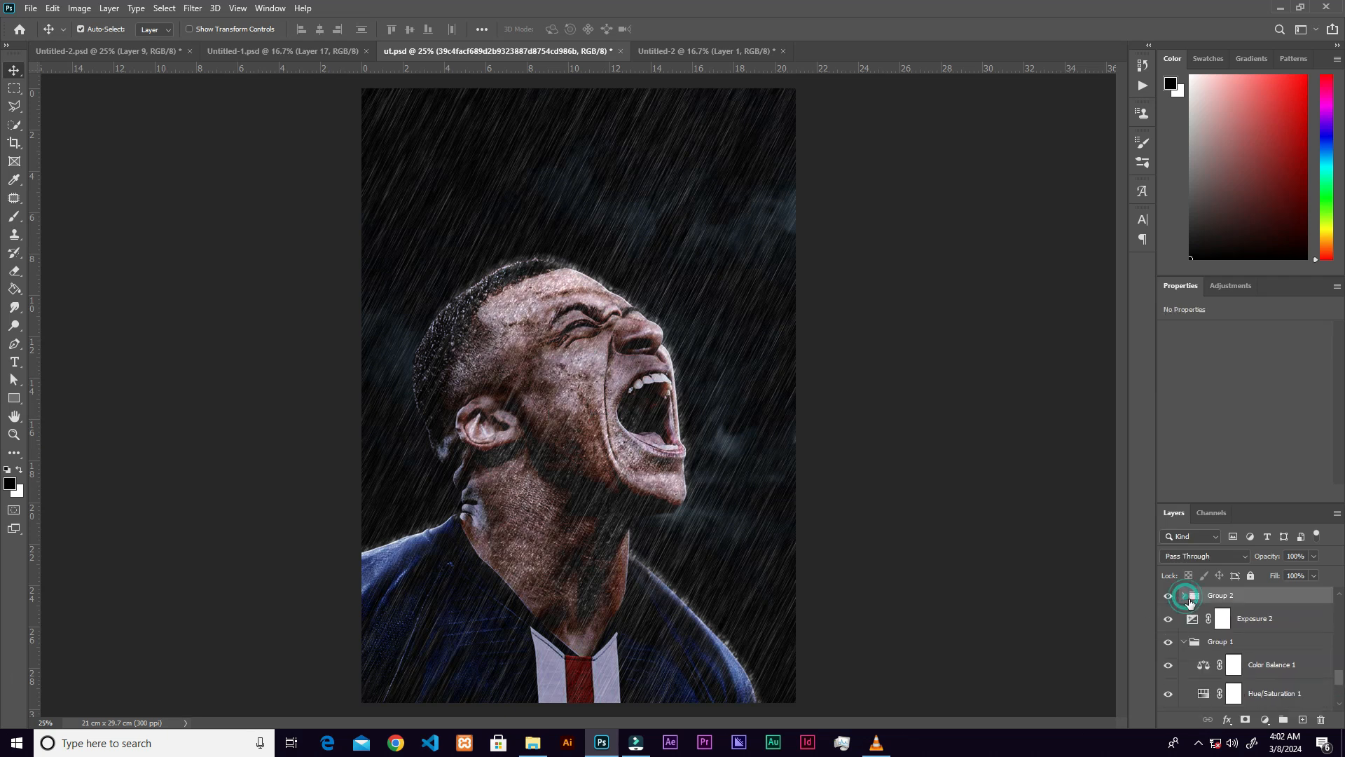
left_click(1192, 599)
left_click(1269, 725)
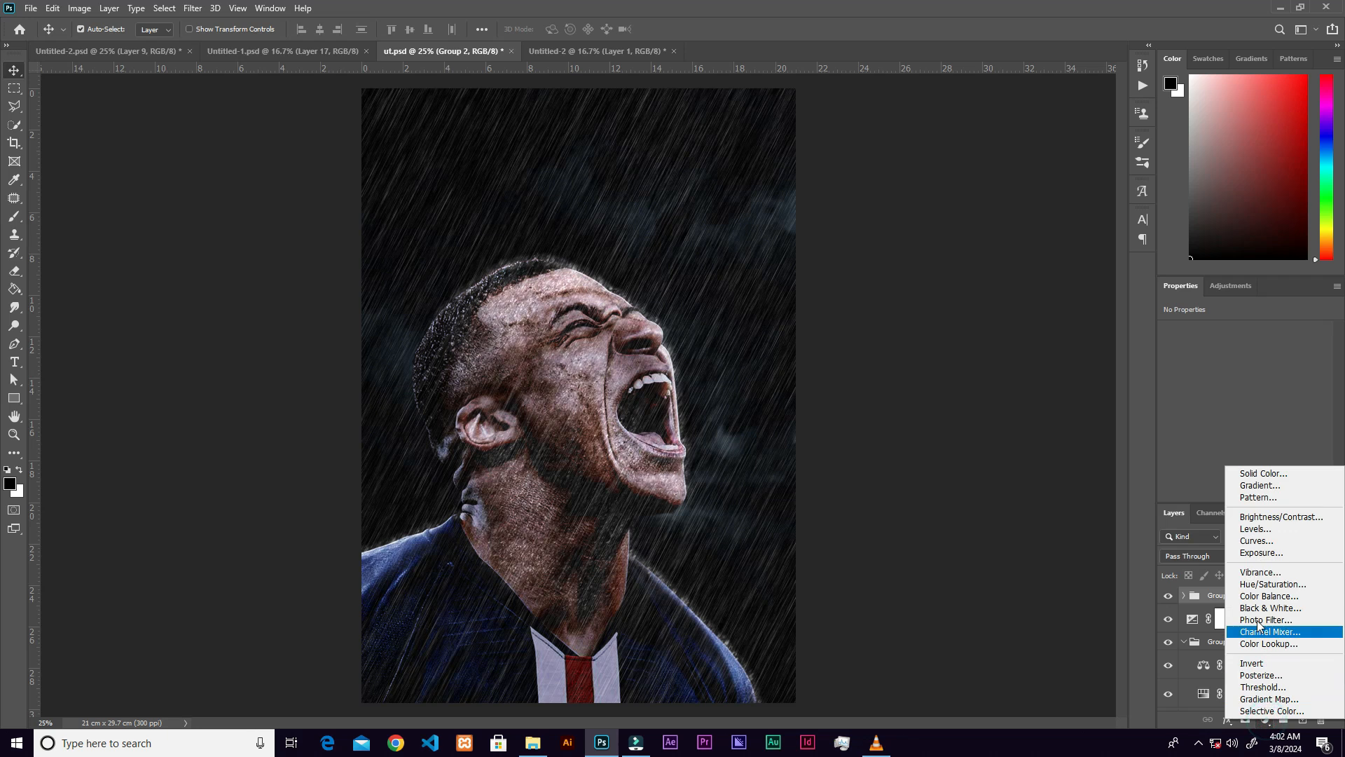
left_click(1265, 555)
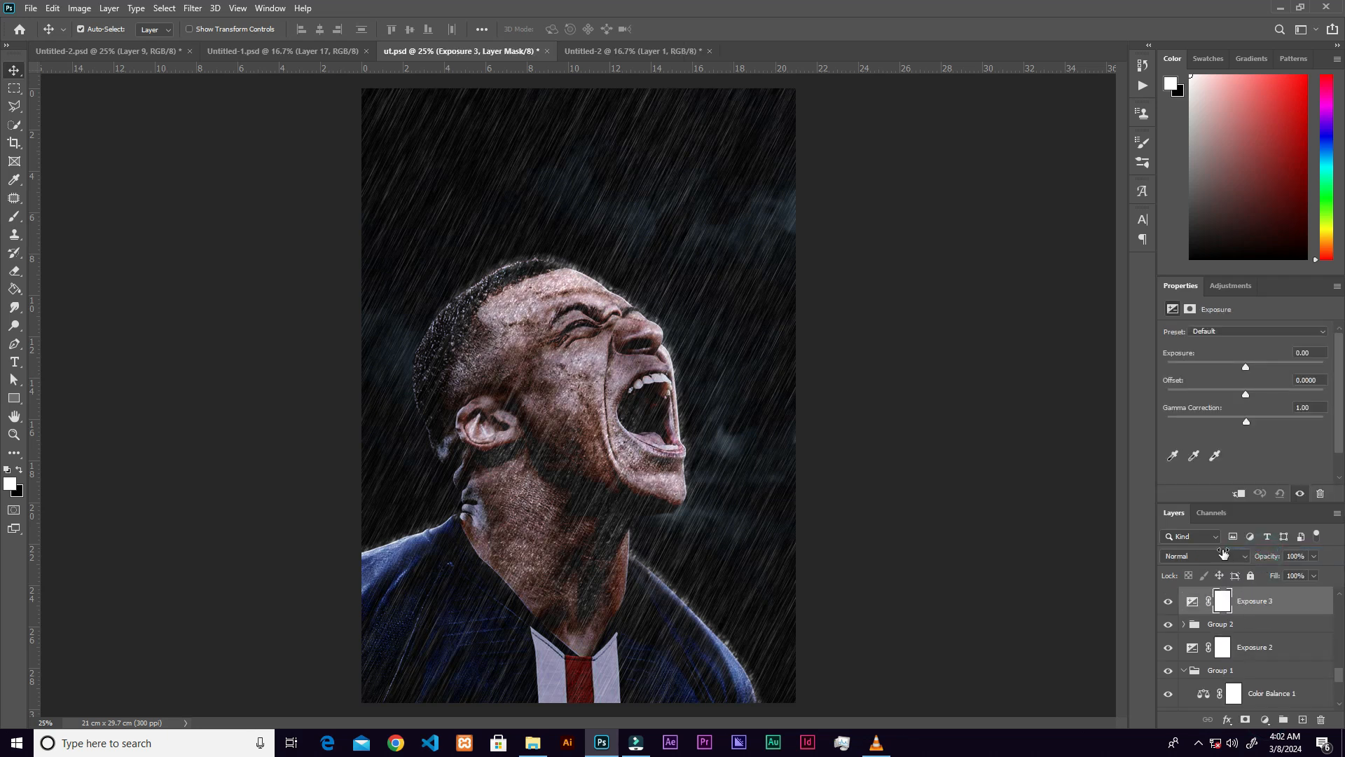
left_click(1240, 494)
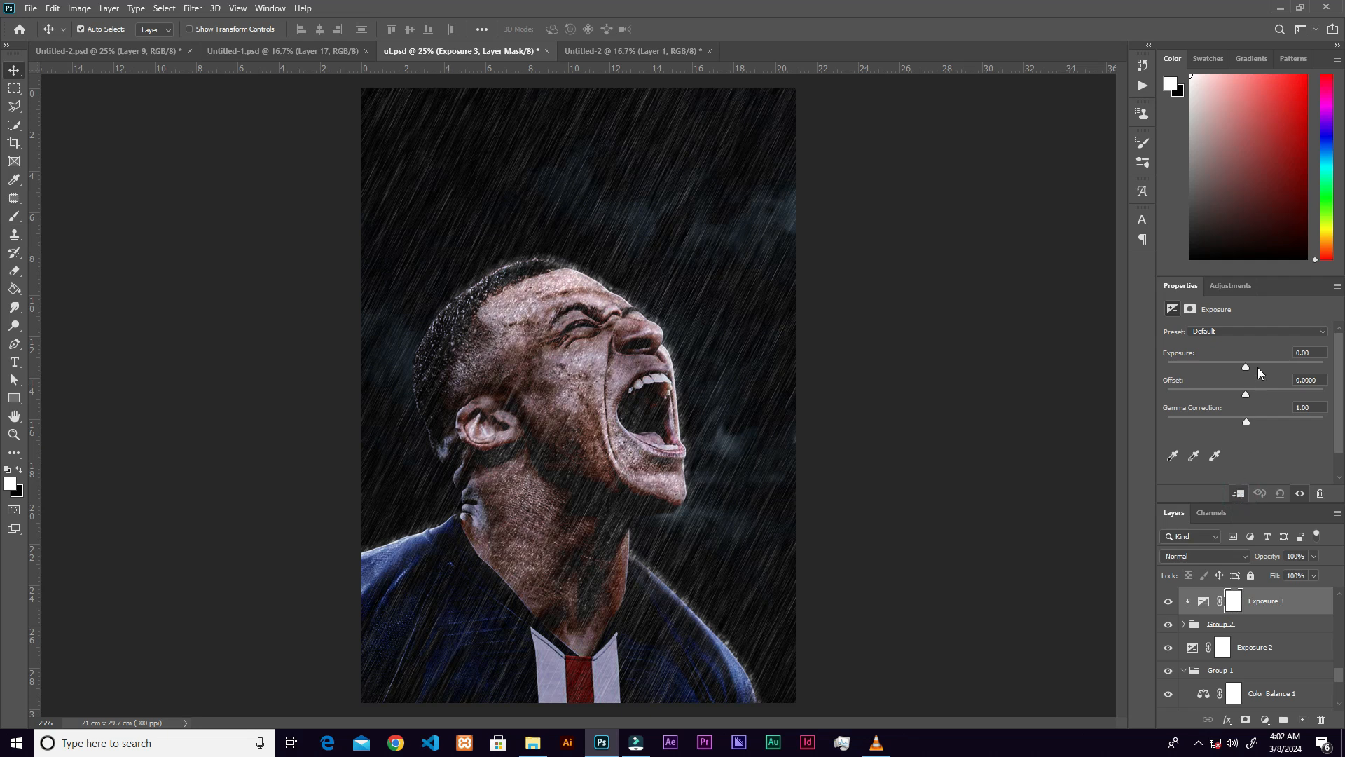
left_click_drag(1246, 367, 1225, 367)
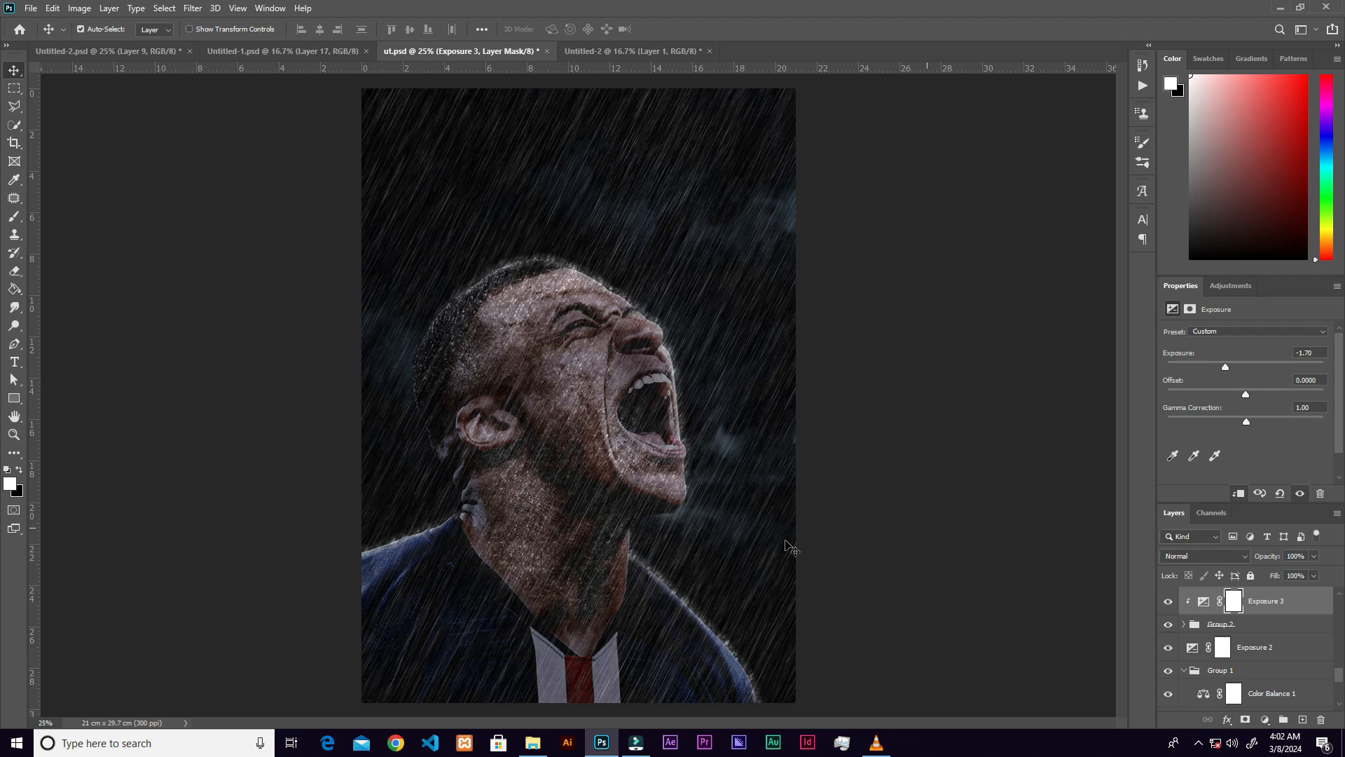
Invert the Exposure 3 mask and paint white over the back of the head and neck at 600 px, raising flow to 49%.
key("ctrl+i")
key("b")
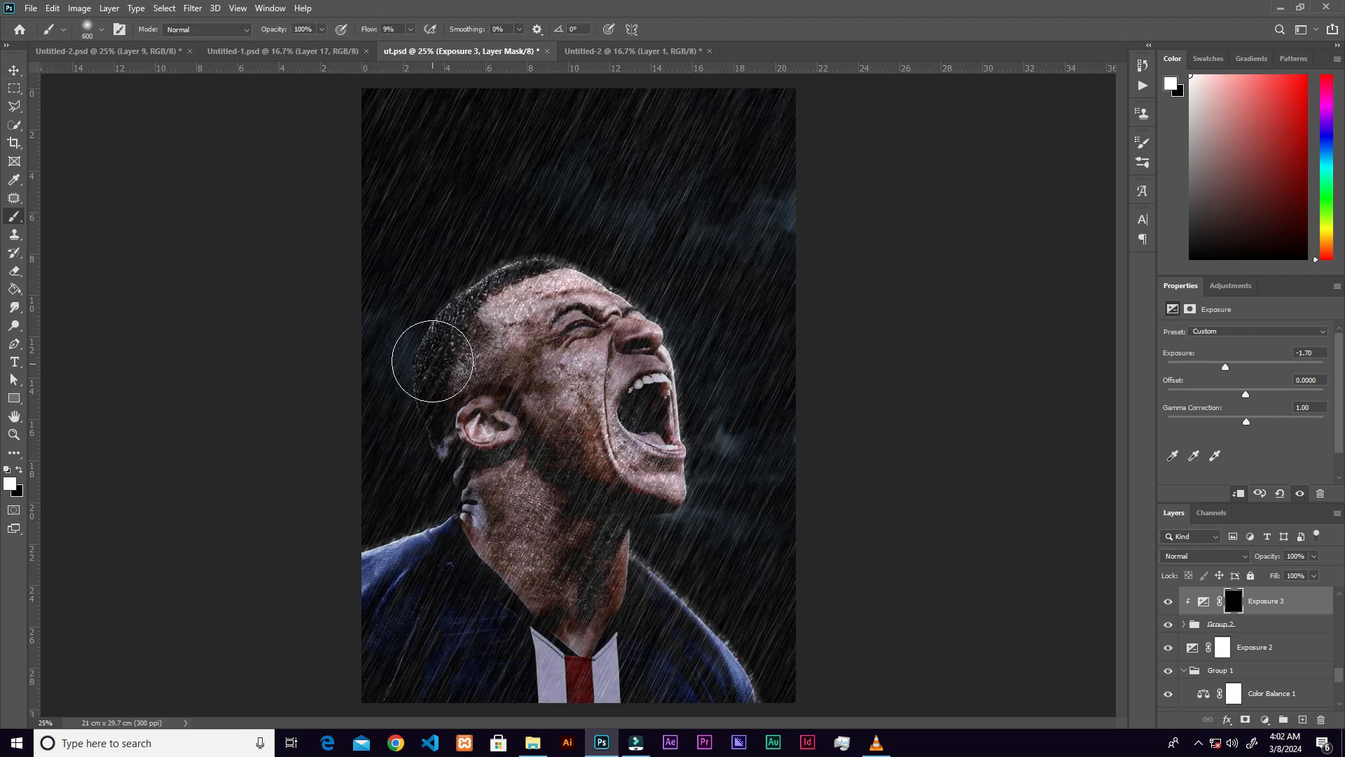
mouse_move(450, 335)
left_mouse_down()
mouse_move(433, 363)
mouse_move(460, 312)
mouse_move(474, 327)
mouse_move(451, 358)
mouse_move(440, 287)
left_mouse_up()
left_click(410, 29)
left_click_drag(406, 50, 438, 50)
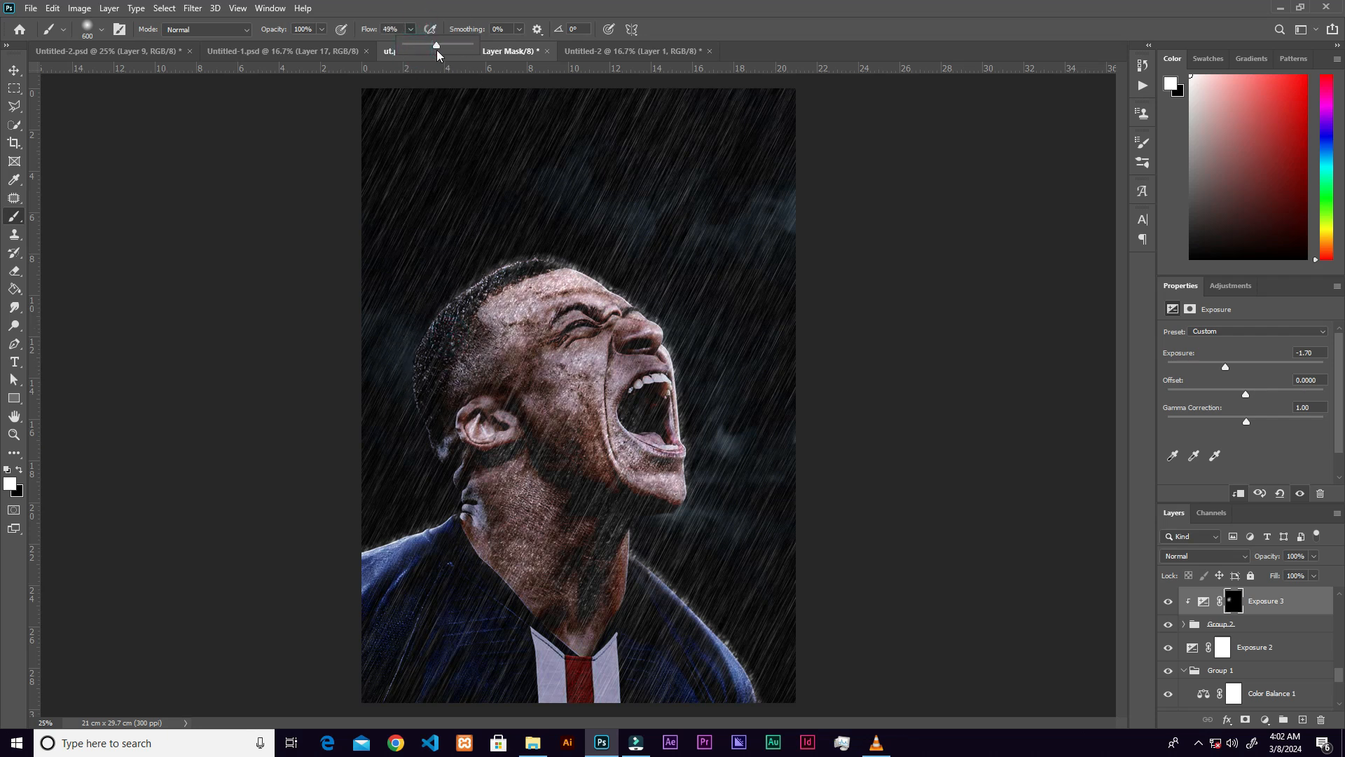
mouse_move(443, 336)
left_mouse_down()
mouse_move(446, 288)
mouse_move(482, 258)
mouse_move(450, 285)
mouse_move(422, 410)
mouse_move(454, 444)
mouse_move(482, 581)
mouse_move(423, 542)
mouse_move(408, 587)
mouse_move(459, 430)
mouse_move(481, 290)
mouse_move(483, 404)
mouse_move(509, 460)
mouse_move(499, 529)
mouse_move(492, 426)
mouse_move(471, 410)
mouse_move(517, 462)
left_mouse_up()
Paint black at 90 px over the ear on the Exposure 3 mask to lift the darkening there.
key("bracketleft")
key("bracketleft")
key("bracketleft")
key("bracketleft")
key("bracketleft")
key("bracketleft")
key("x")
key("bracketleft")
key("bracketleft")
key("bracketleft")
key("bracketleft")
mouse_move(465, 406)
left_mouse_down()
mouse_move(483, 421)
mouse_move(482, 408)
left_mouse_up()
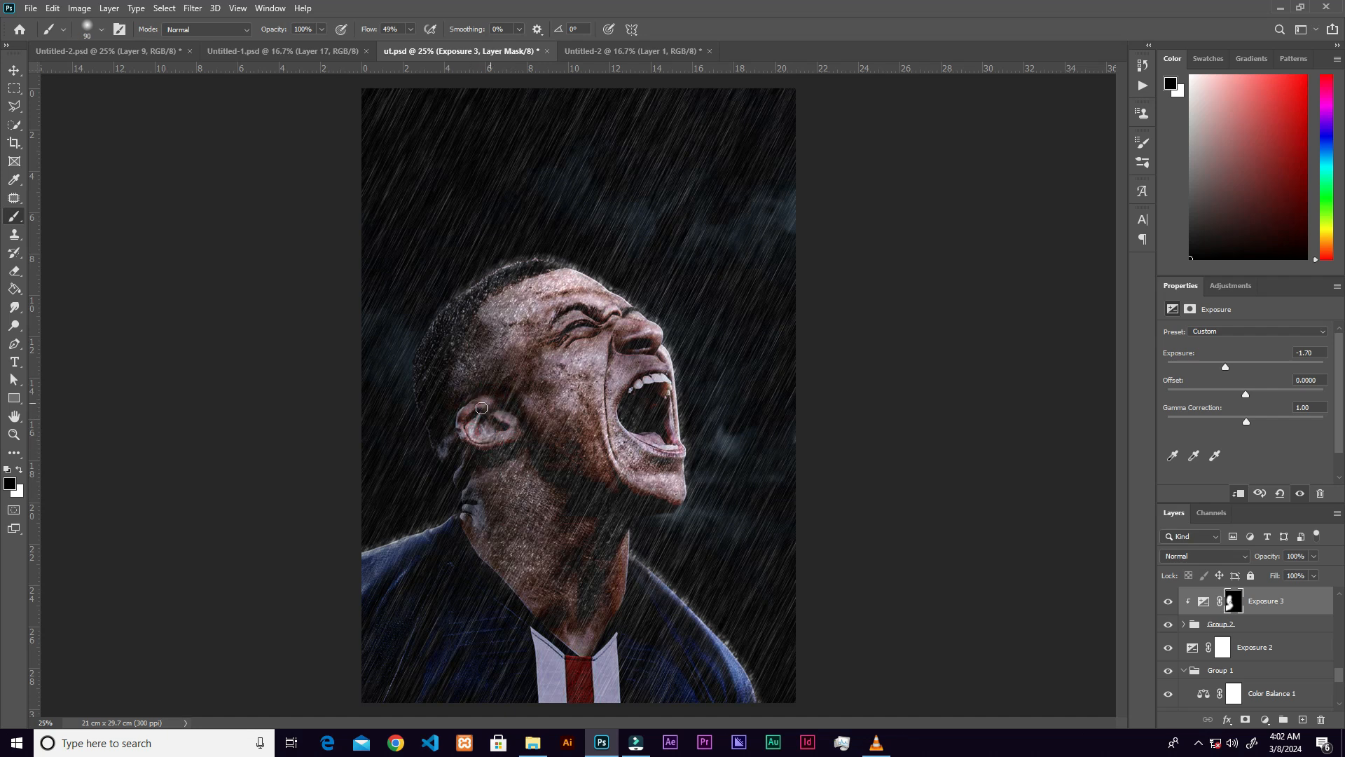
Toggle the visibility of the Exposure 3 layer to compare the face shading with and without it.
key("v")
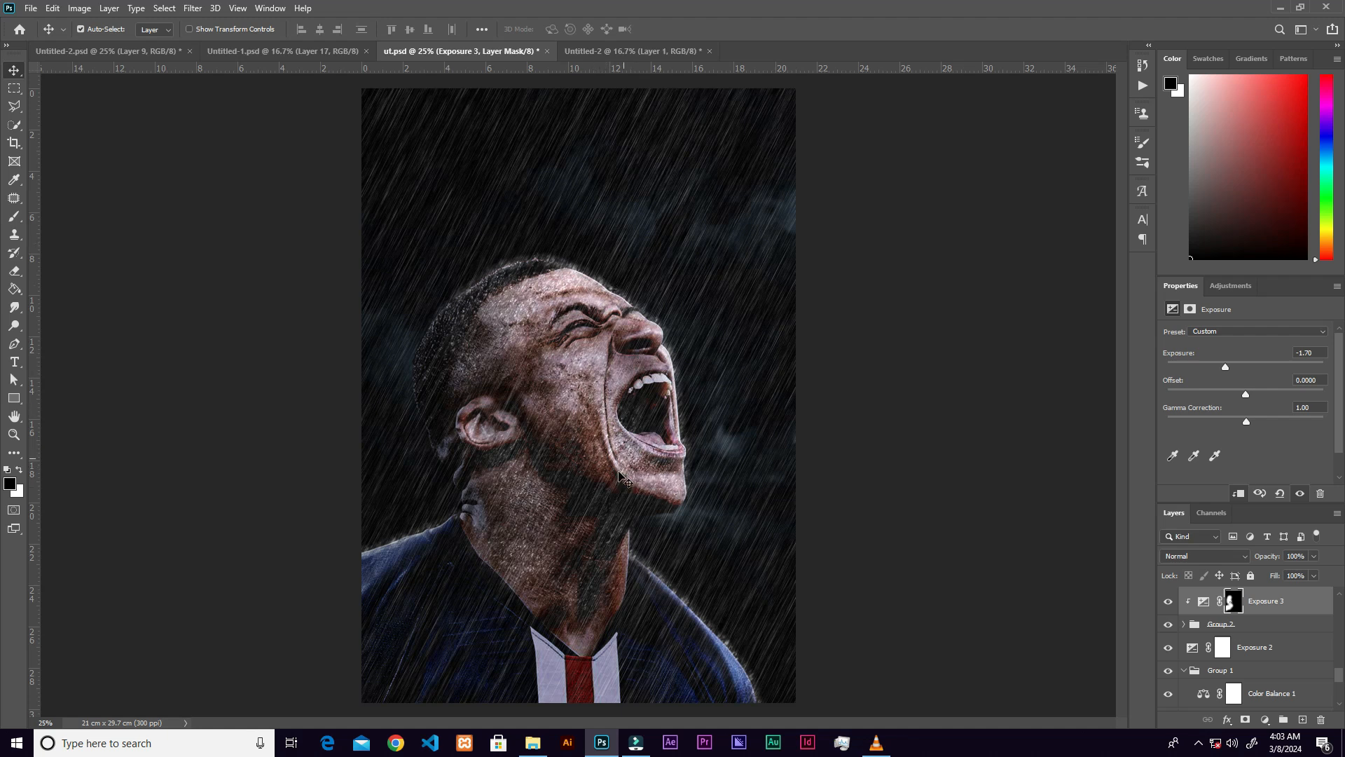
key("ctrl+minus")
key("ctrl+plus")
key("ctrl+plus")
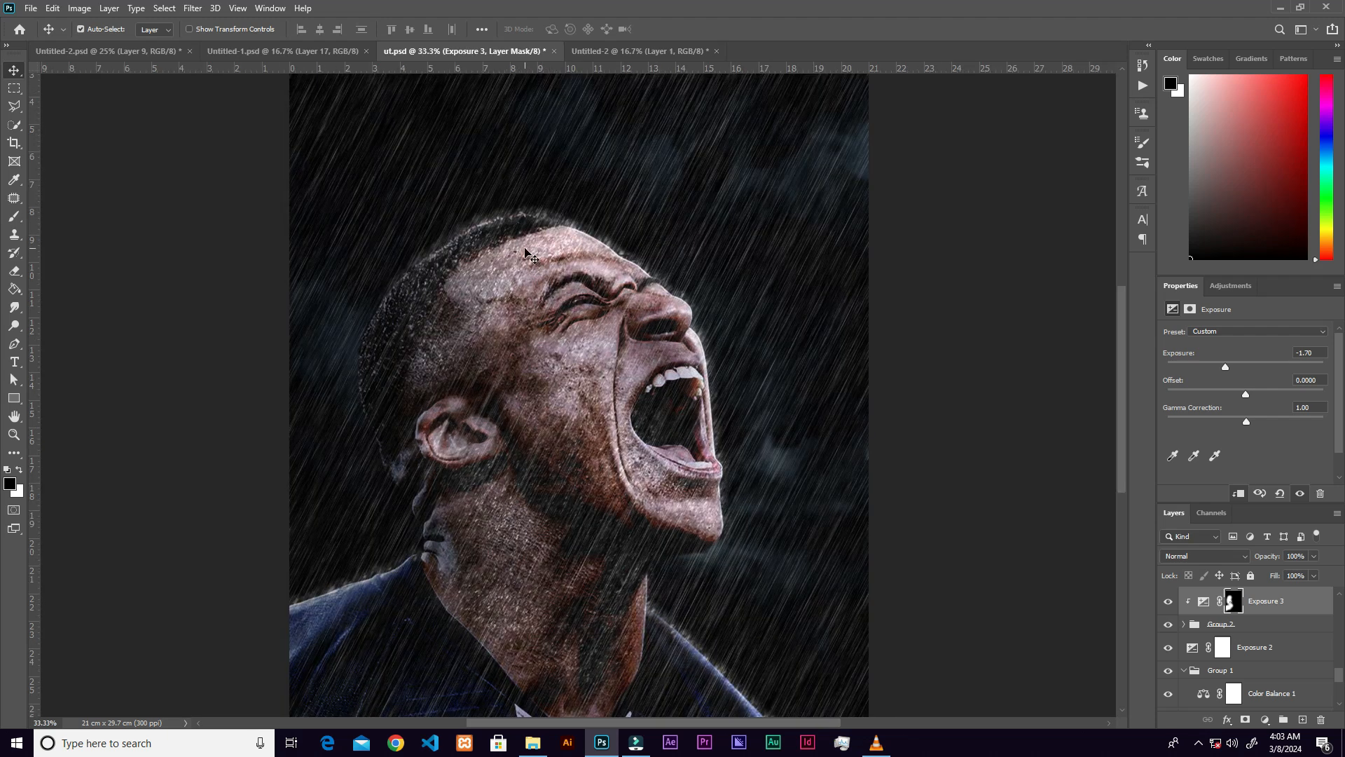
left_click(525, 253)
left_click_drag(1333, 607, 1340, 682)
left_click(1170, 607)
left_click(1169, 607)
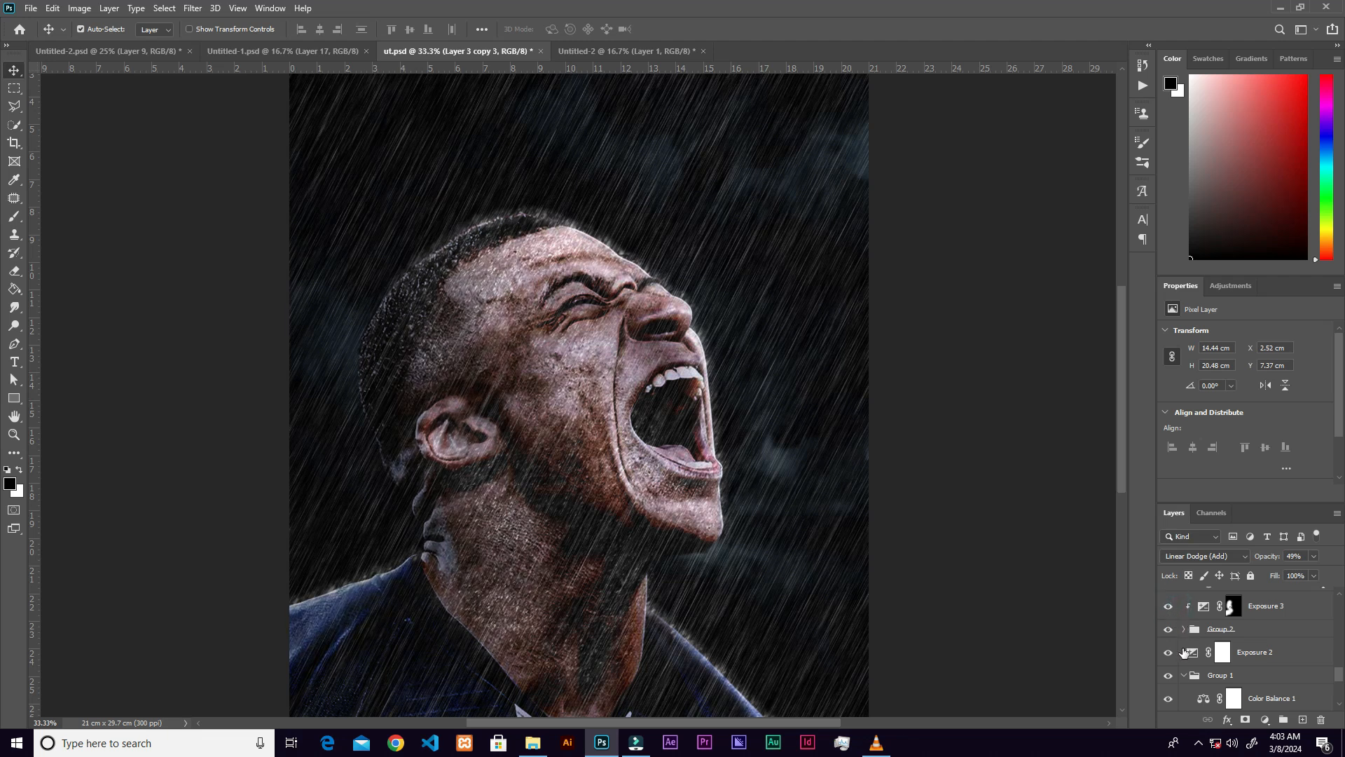
Paint white at 400 px on the Exposure 3 mask over the cheek, jaw and neck to extend the shading.
left_click(1233, 608)
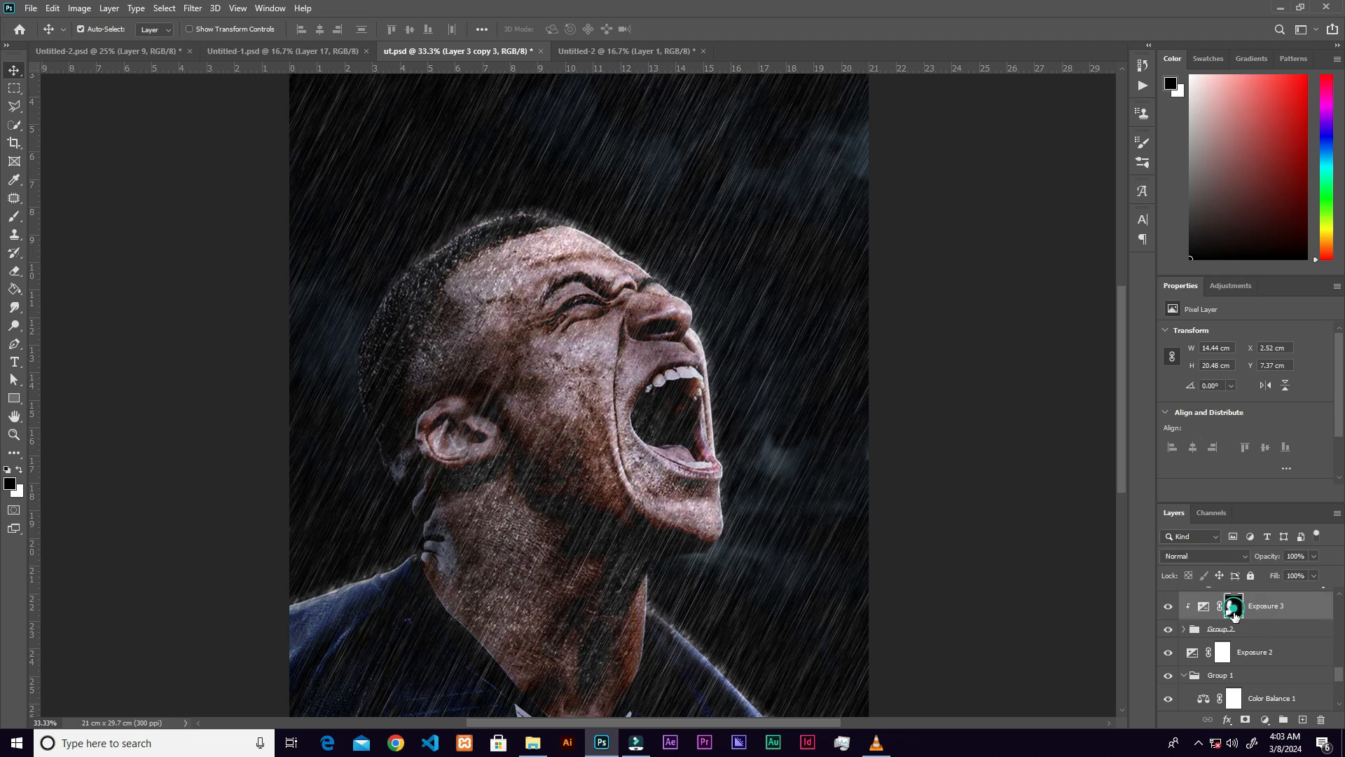
key("b")
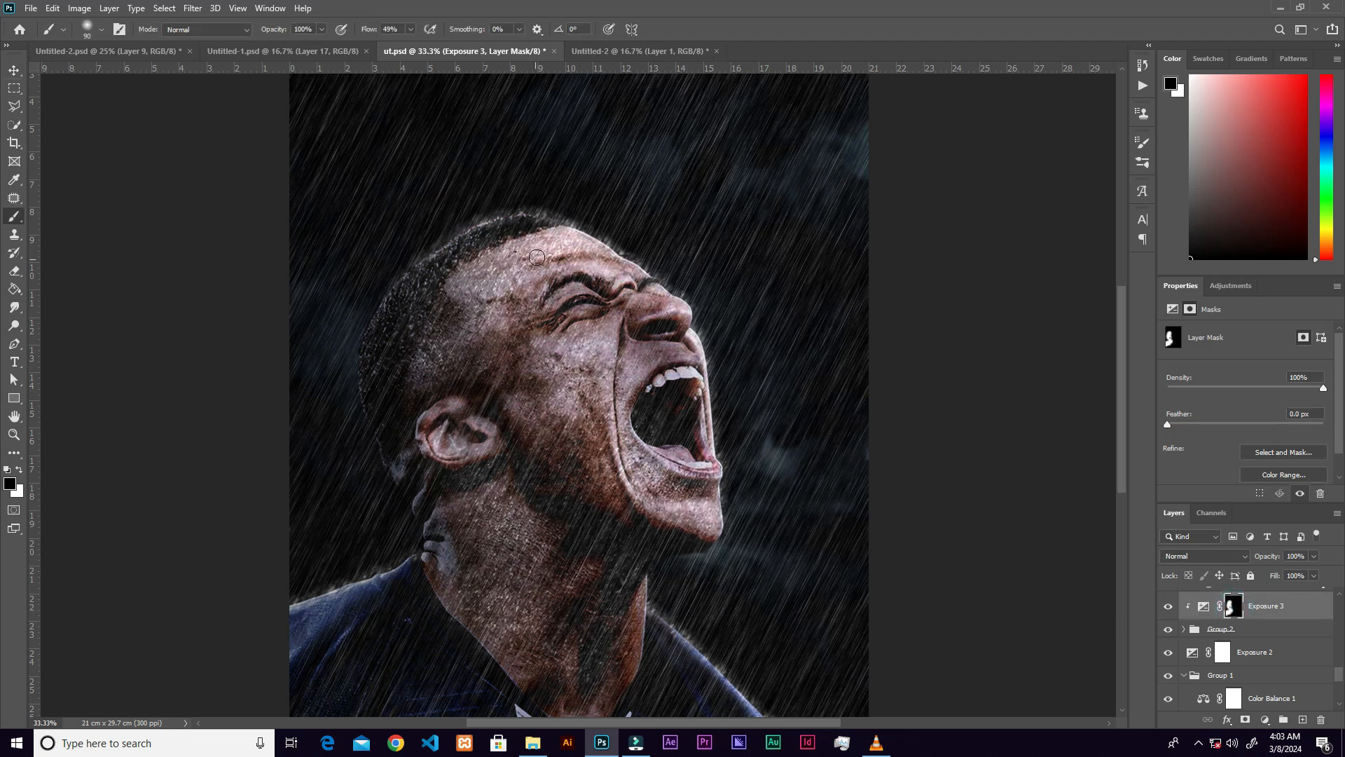
key("bracketright")
key("bracketright")
key("x")
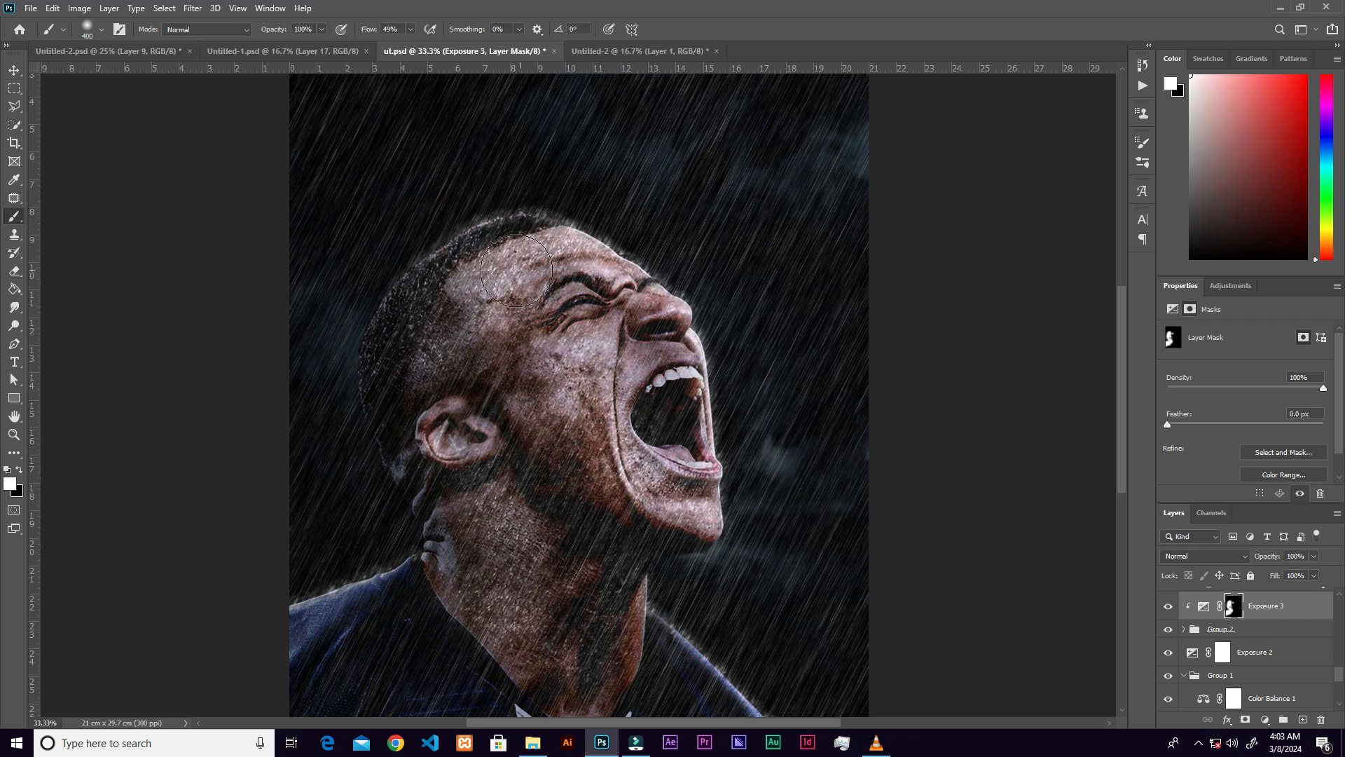
mouse_move(578, 394)
left_mouse_down()
mouse_move(617, 448)
mouse_move(596, 396)
mouse_move(634, 417)
mouse_move(610, 481)
mouse_move(685, 549)
mouse_move(539, 543)
left_mouse_up()
key("ctrl+minus")
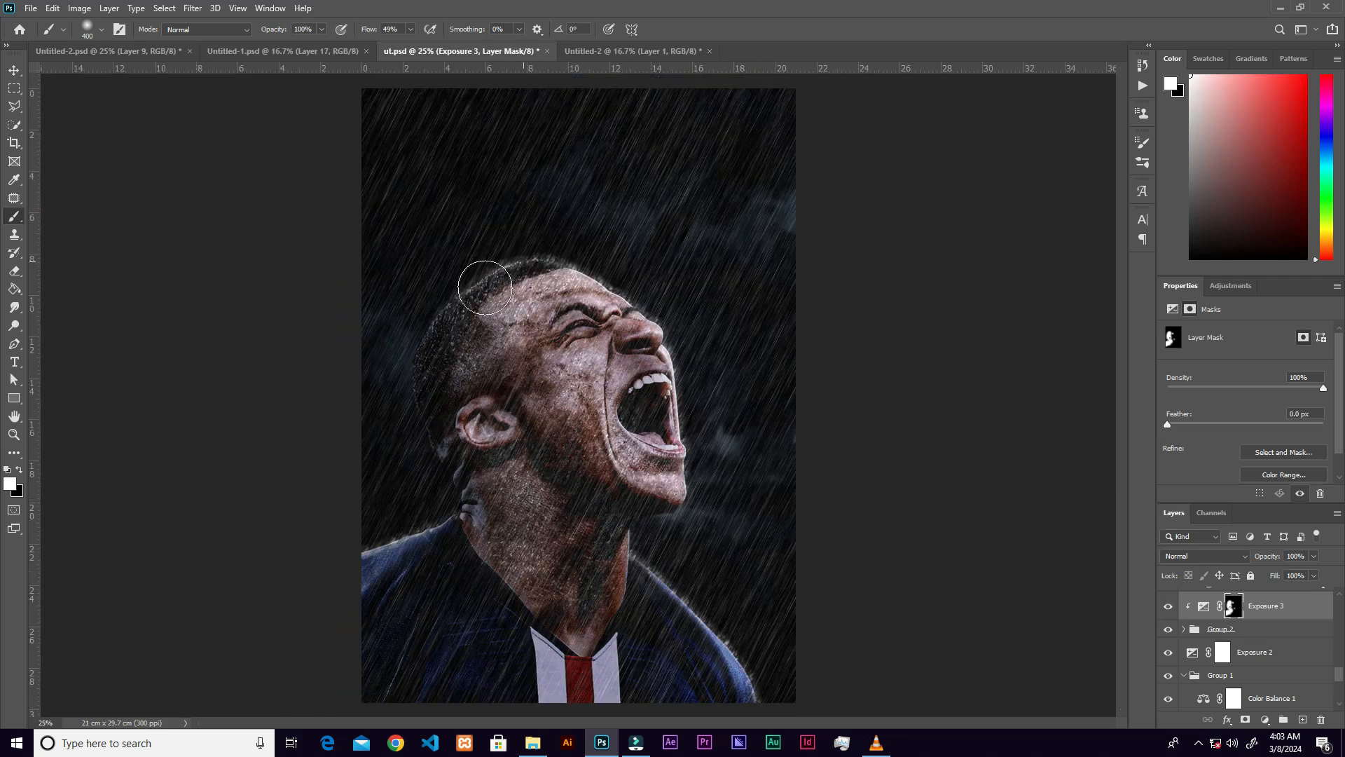
key("v")
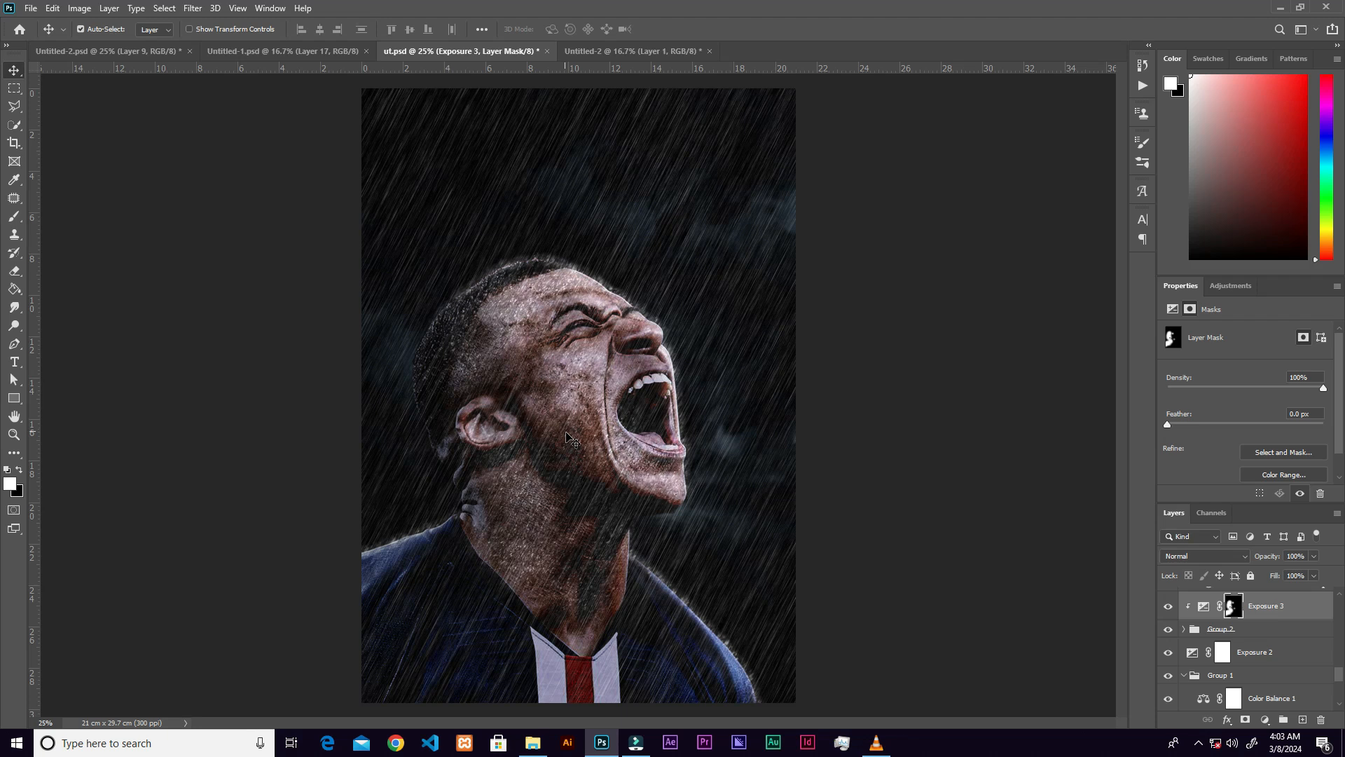
key("ctrl+minus")
key("ctrl+plus")
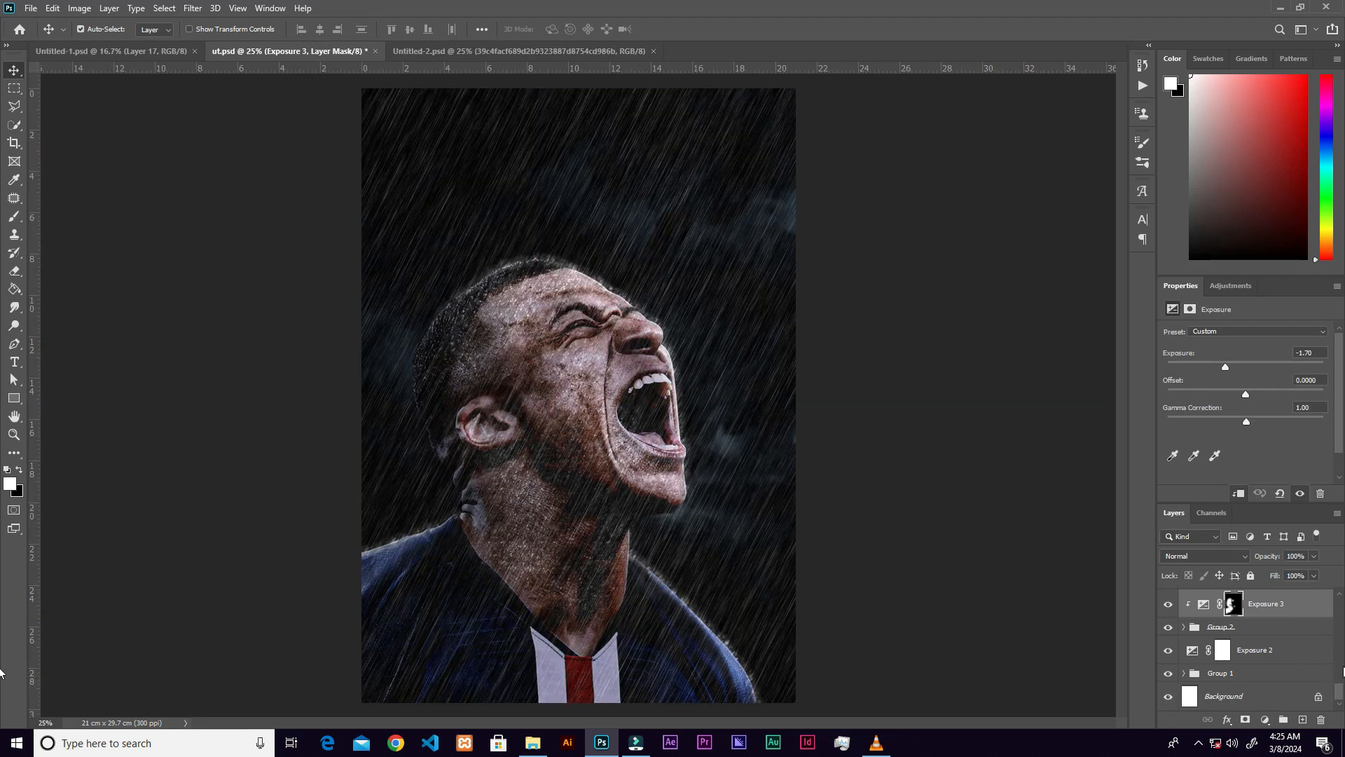
Create a new layer above Layer 4 and paint soft black at 150 px over the chin and just below it.
scroll(1340, 697, "up", 5)
key("x")
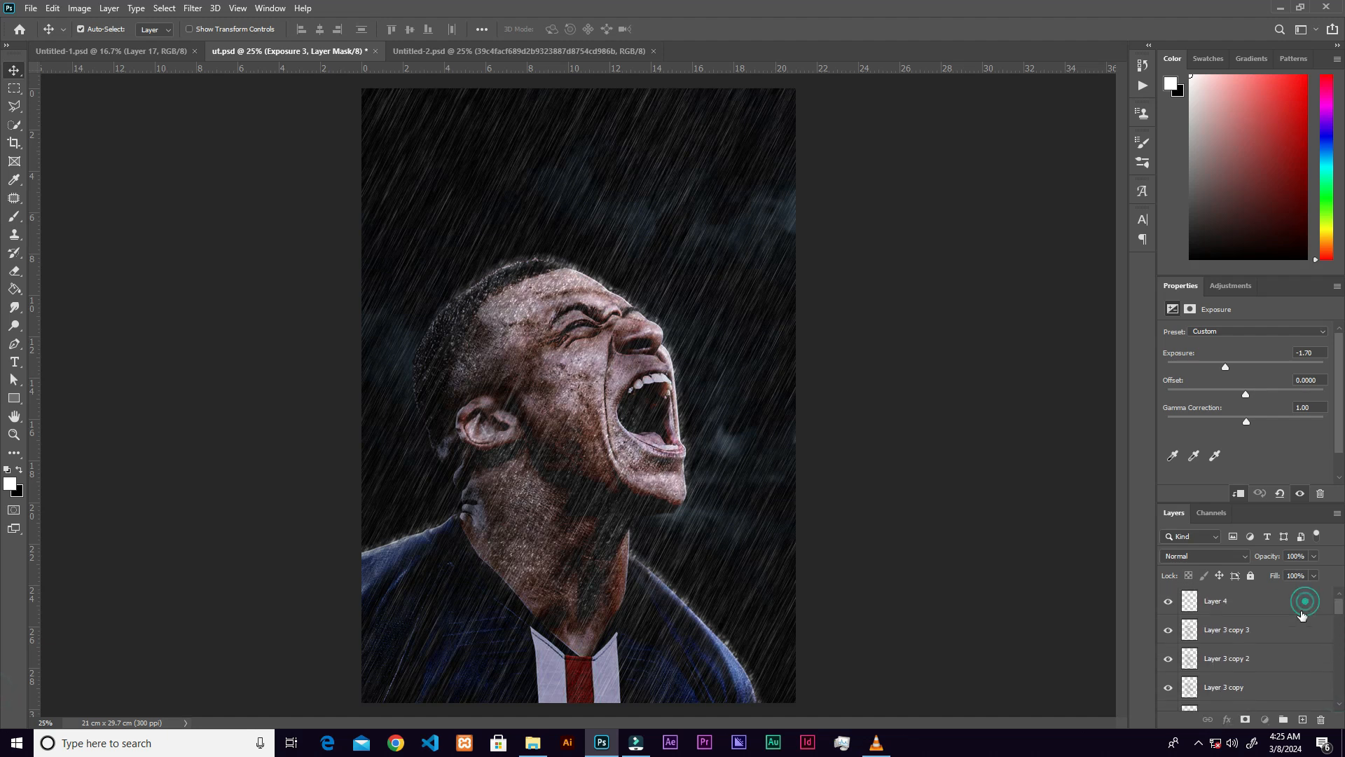
left_click(1298, 717)
left_click(1298, 717)
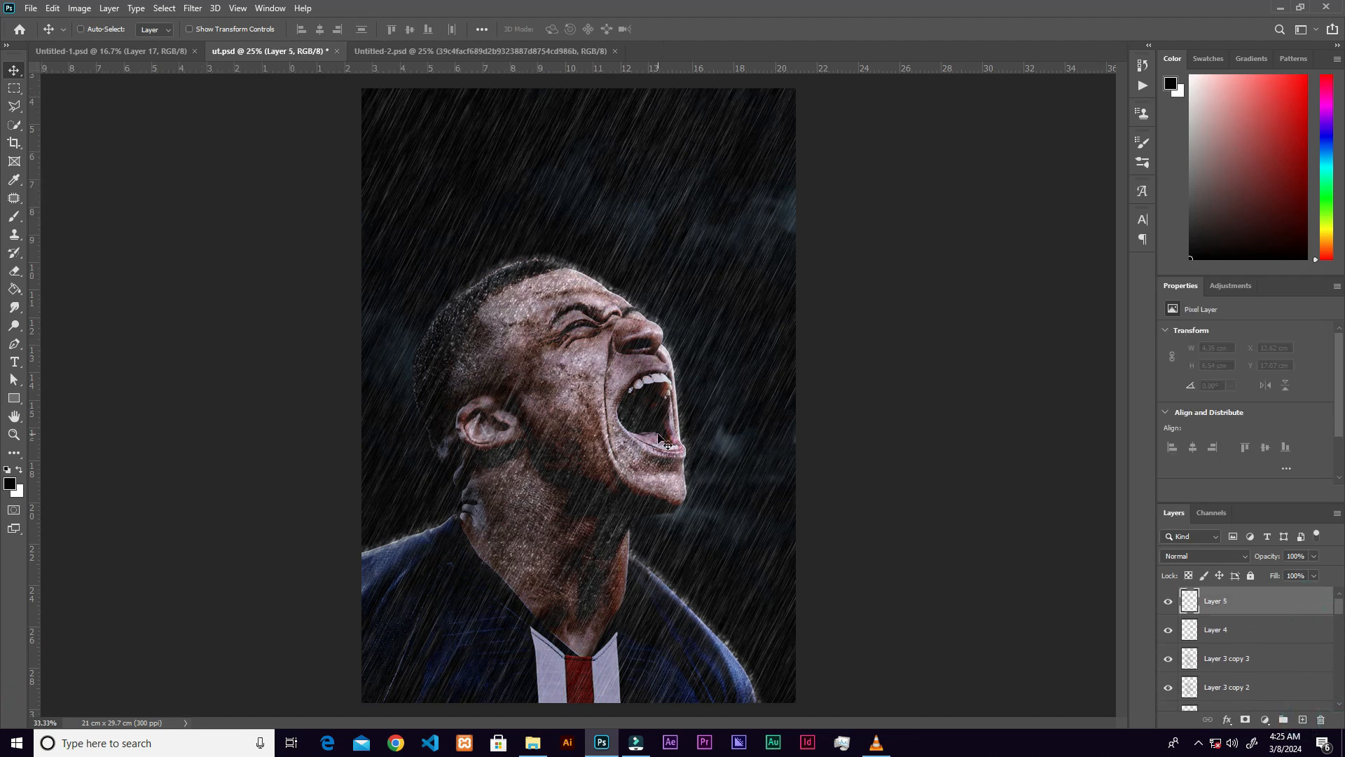
key("ctrl+plus")
left_click_drag(802, 566, 752, 461)
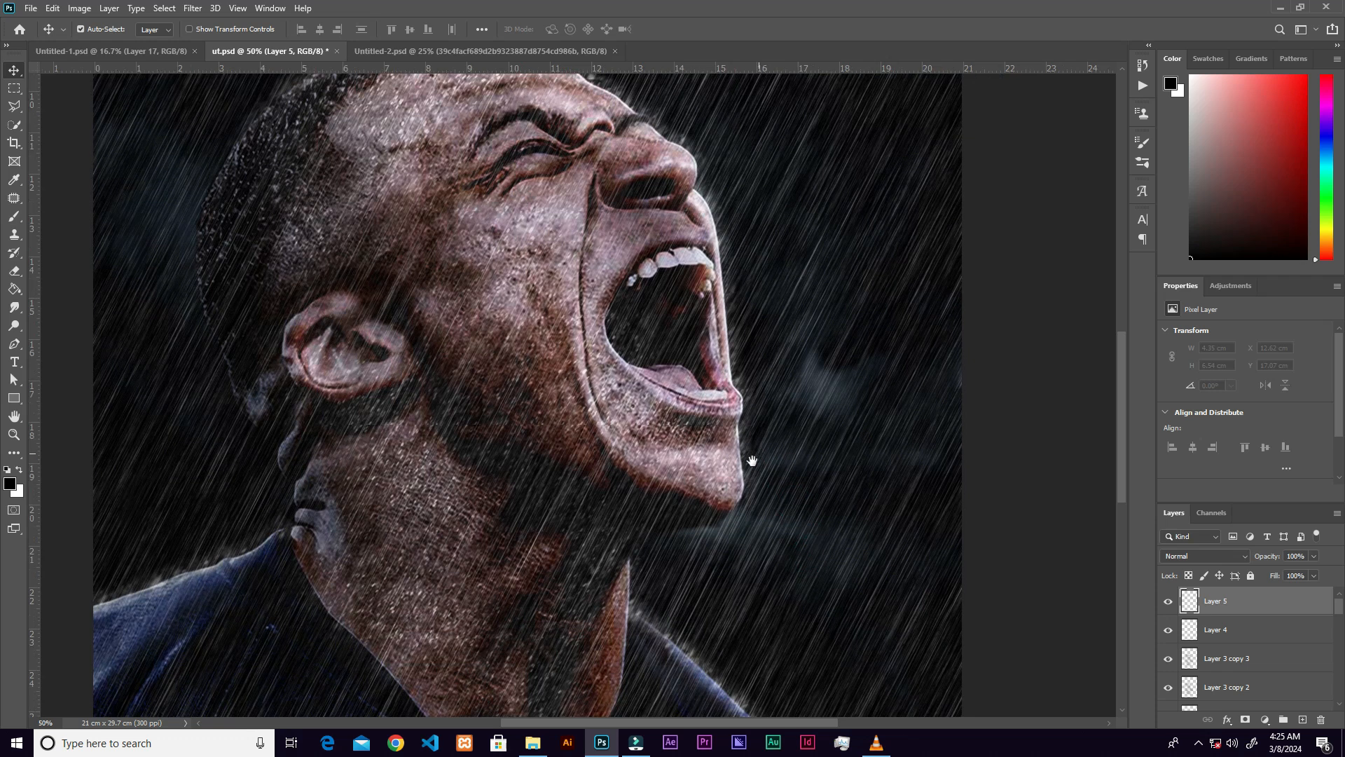
key("b")
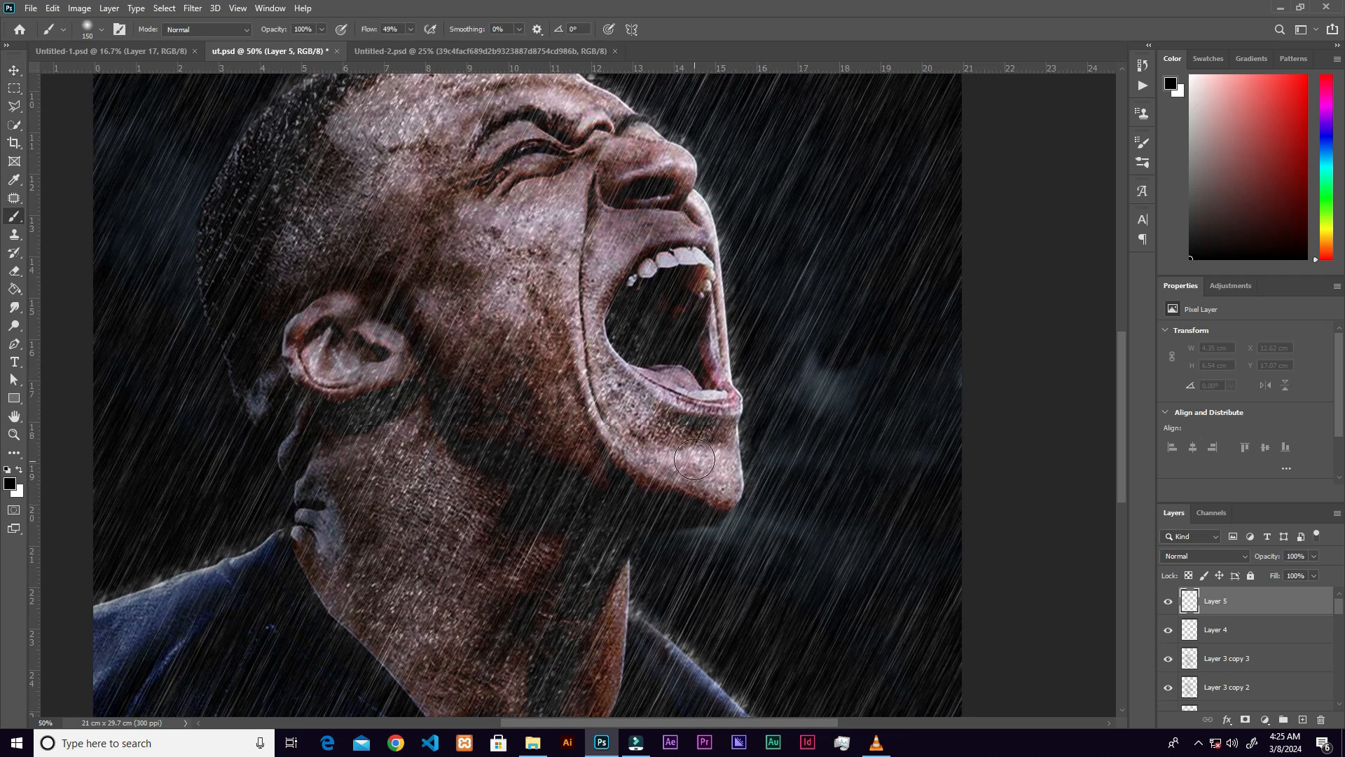
mouse_move(711, 454)
left_mouse_down()
mouse_move(730, 491)
mouse_move(718, 544)
mouse_move(705, 495)
mouse_move(704, 538)
left_mouse_up()
mouse_move(690, 464)
left_mouse_down()
mouse_move(720, 434)
mouse_move(702, 491)
mouse_move(698, 478)
mouse_move(709, 530)
mouse_move(730, 510)
mouse_move(722, 581)
left_mouse_up()
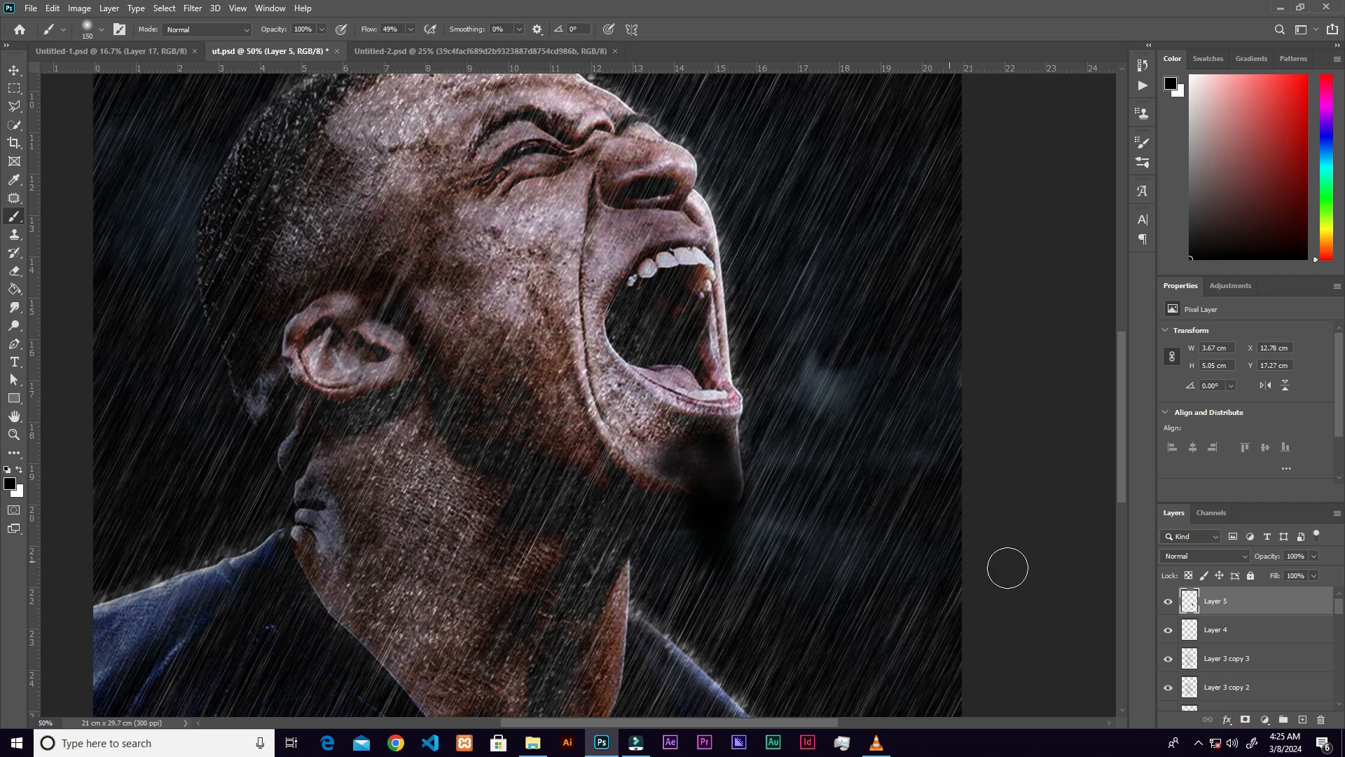
Add a Pattern Overlay with the white droplet pattern to Layer 5 and rasterize the layer style.
double_click(1251, 605)
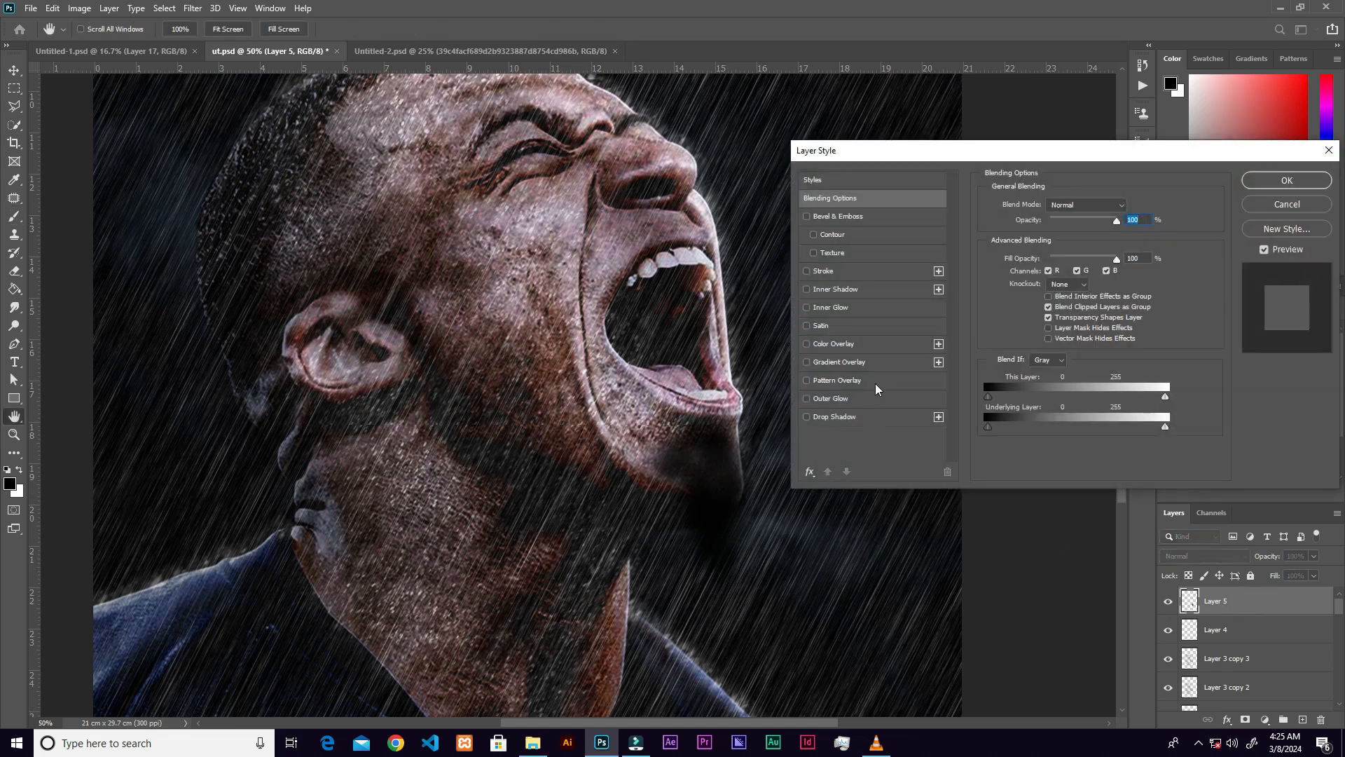
left_click(880, 379)
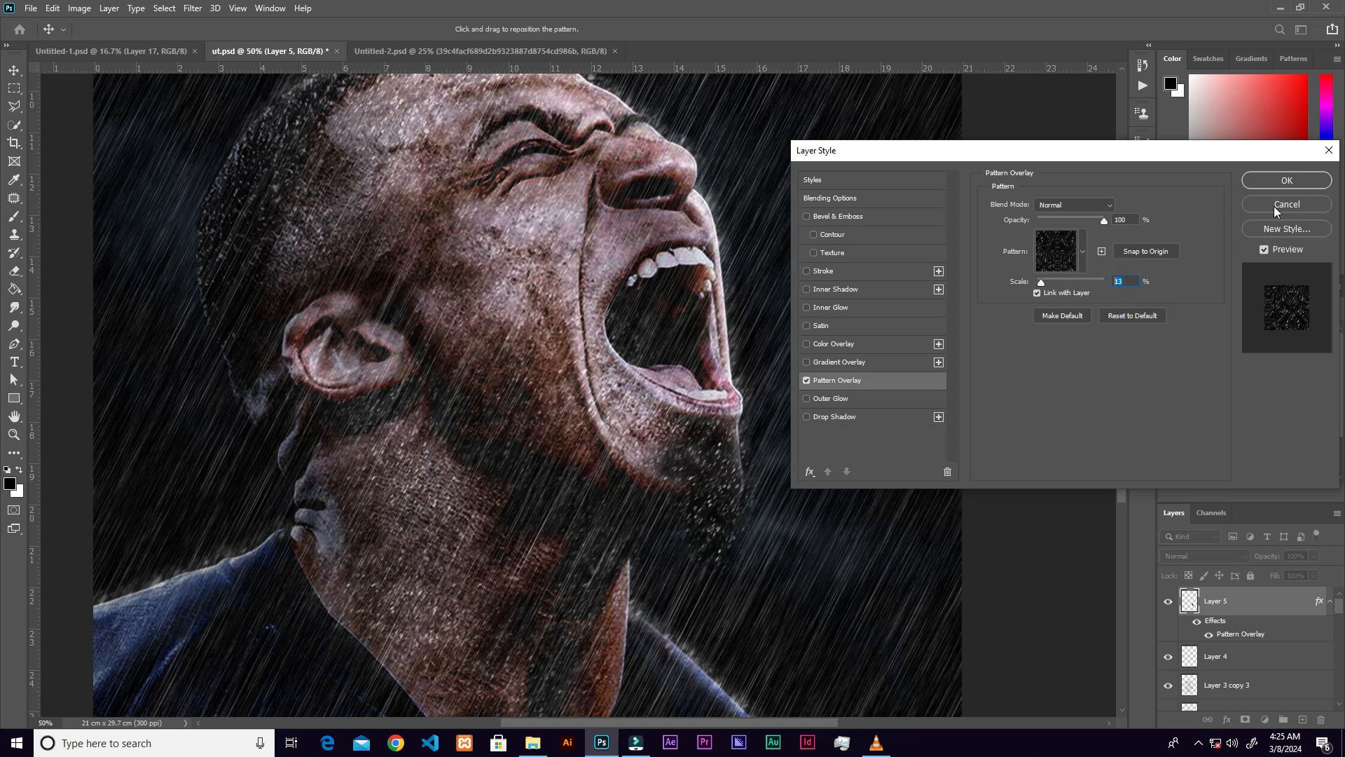
left_click(1287, 180)
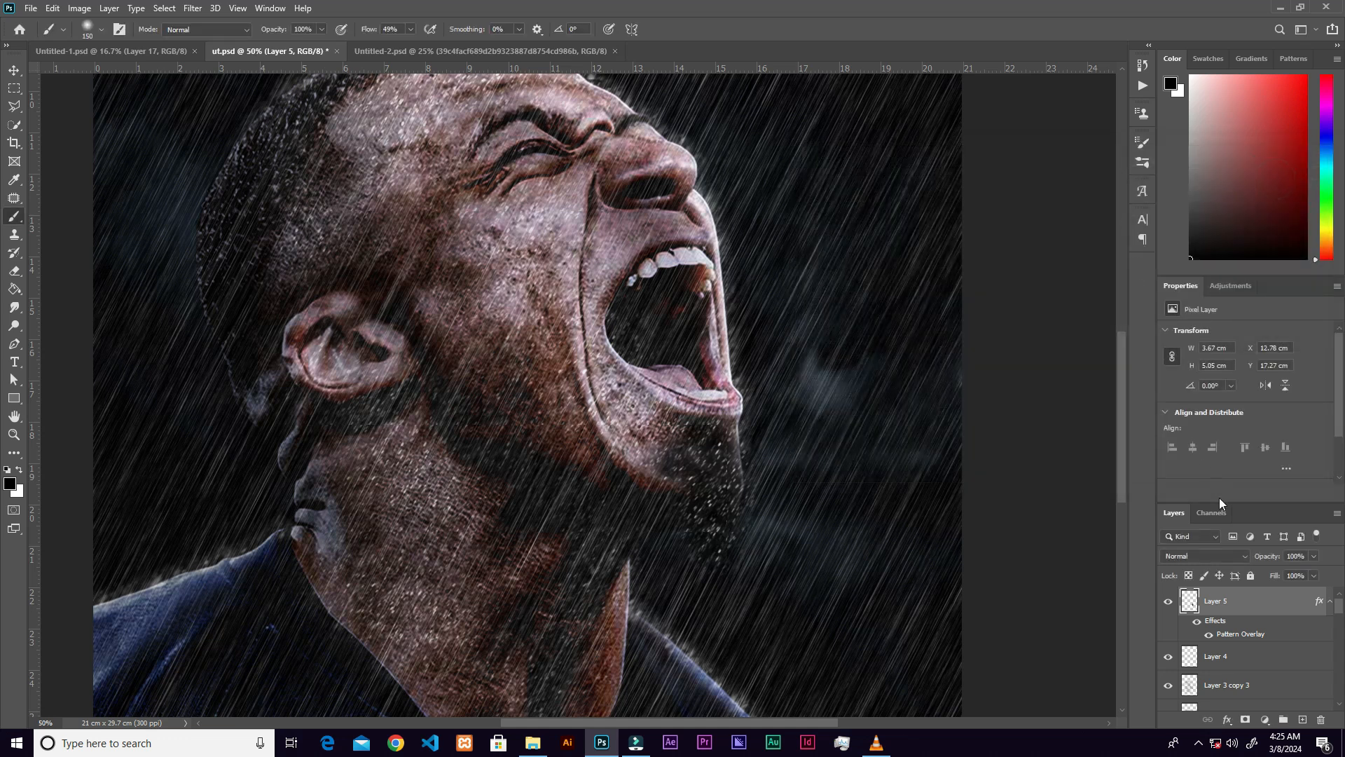
right_click(1226, 598)
left_click(1222, 231)
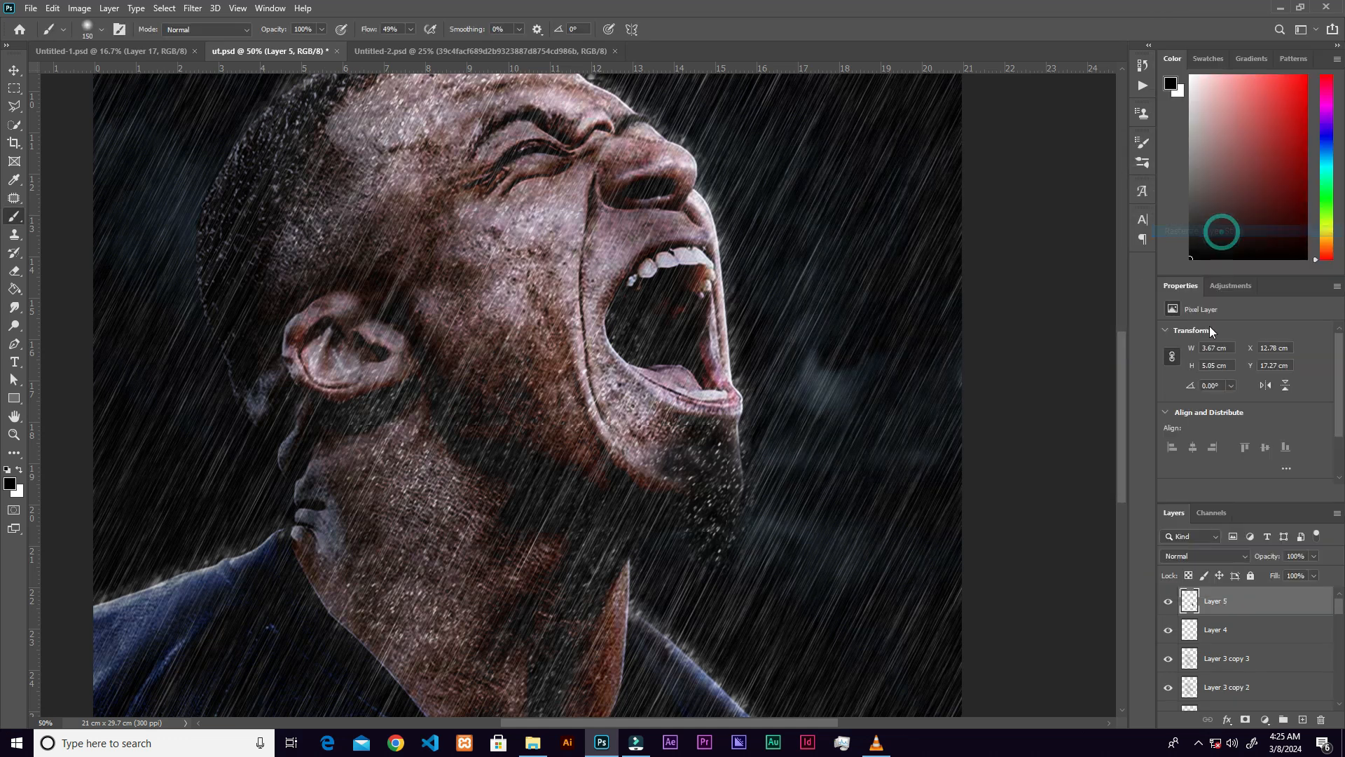
Try Linear Dodge (Add) on Layer 5, settling on the Screen blend mode.
left_click(1216, 557)
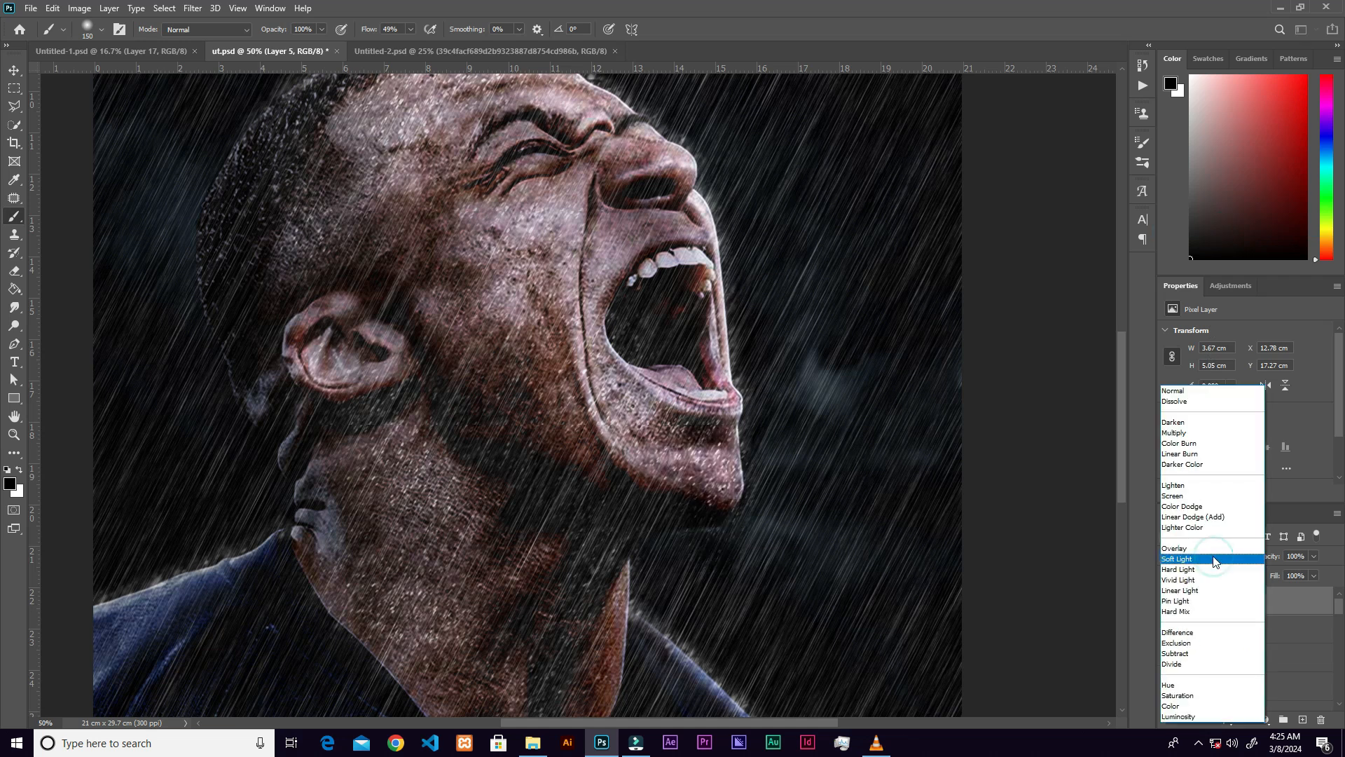
left_click(1210, 518)
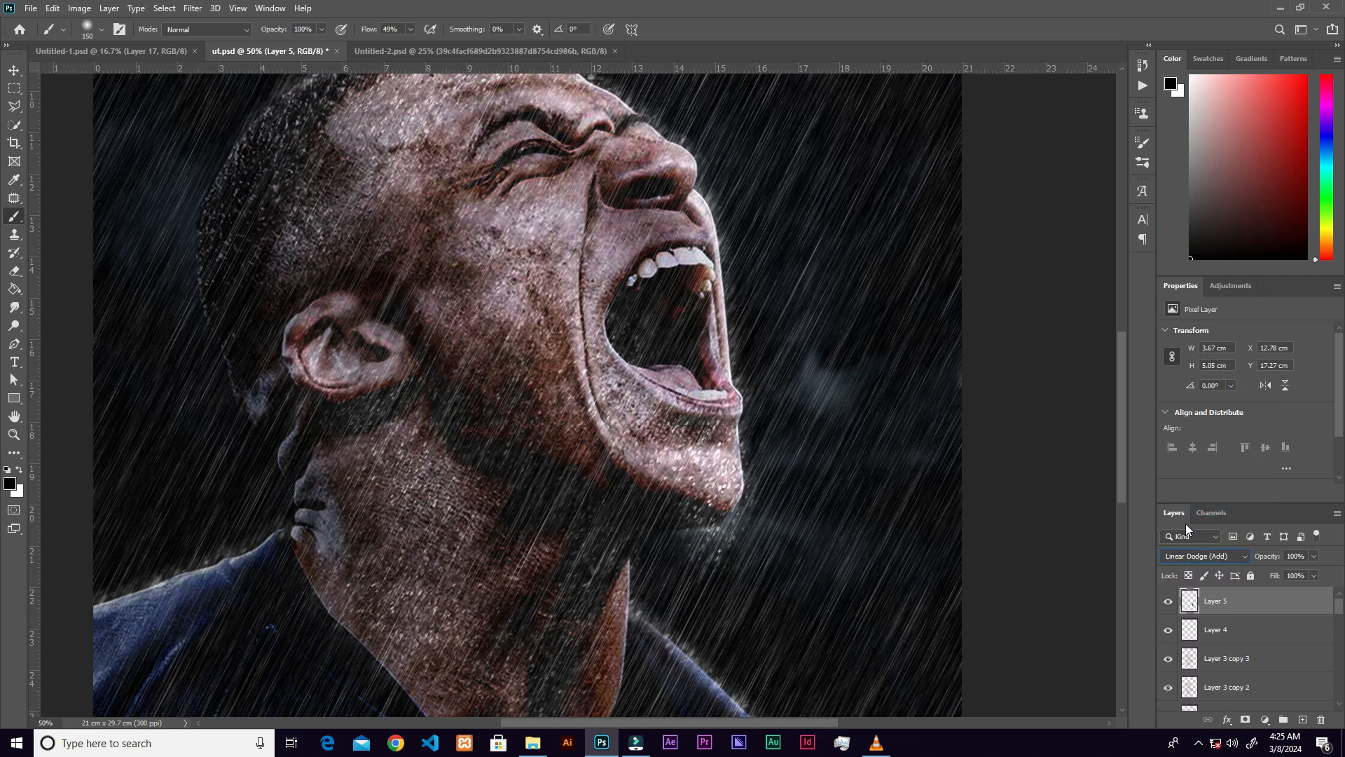
left_click(1225, 557)
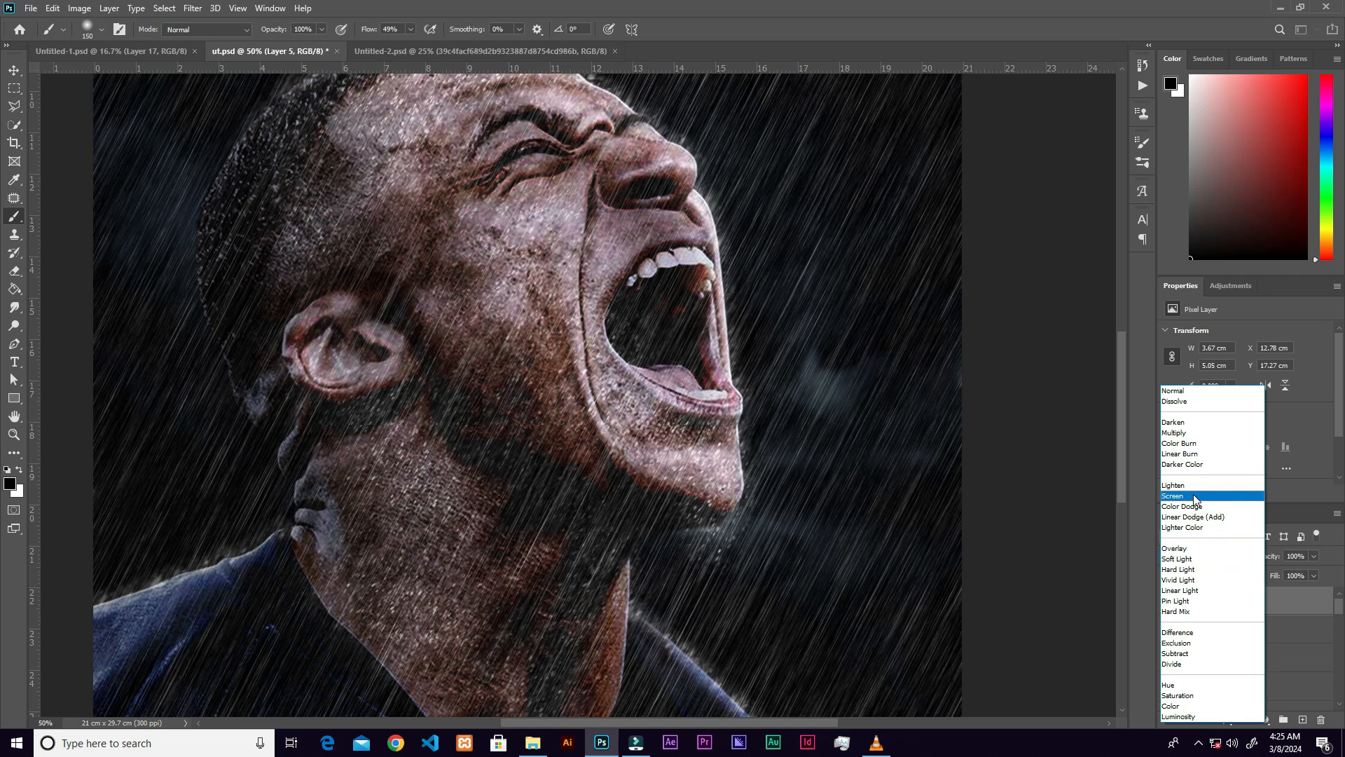
left_click(1195, 499)
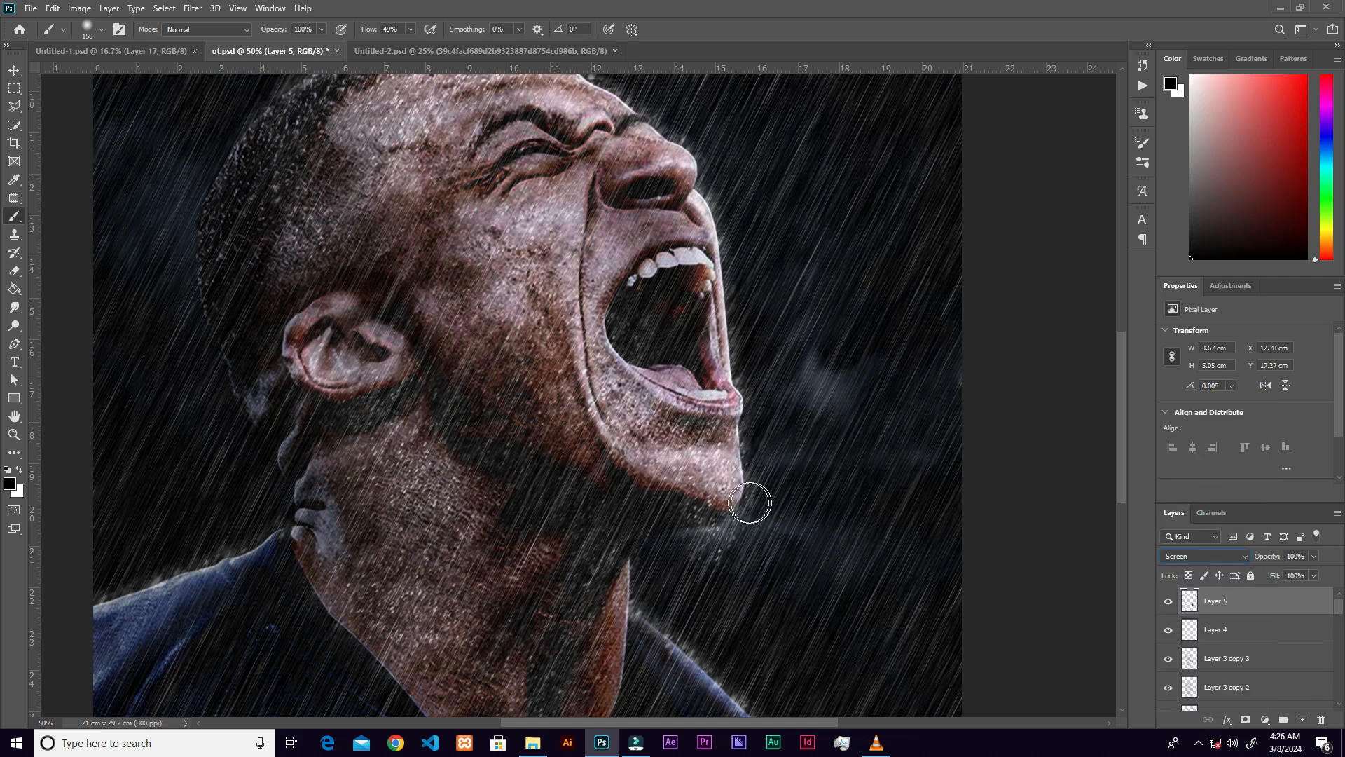
Free-transform the Layer 5 droplets under the chin, narrowing them to 81.34% width.
left_click(14, 70)
key("ctrl+minus")
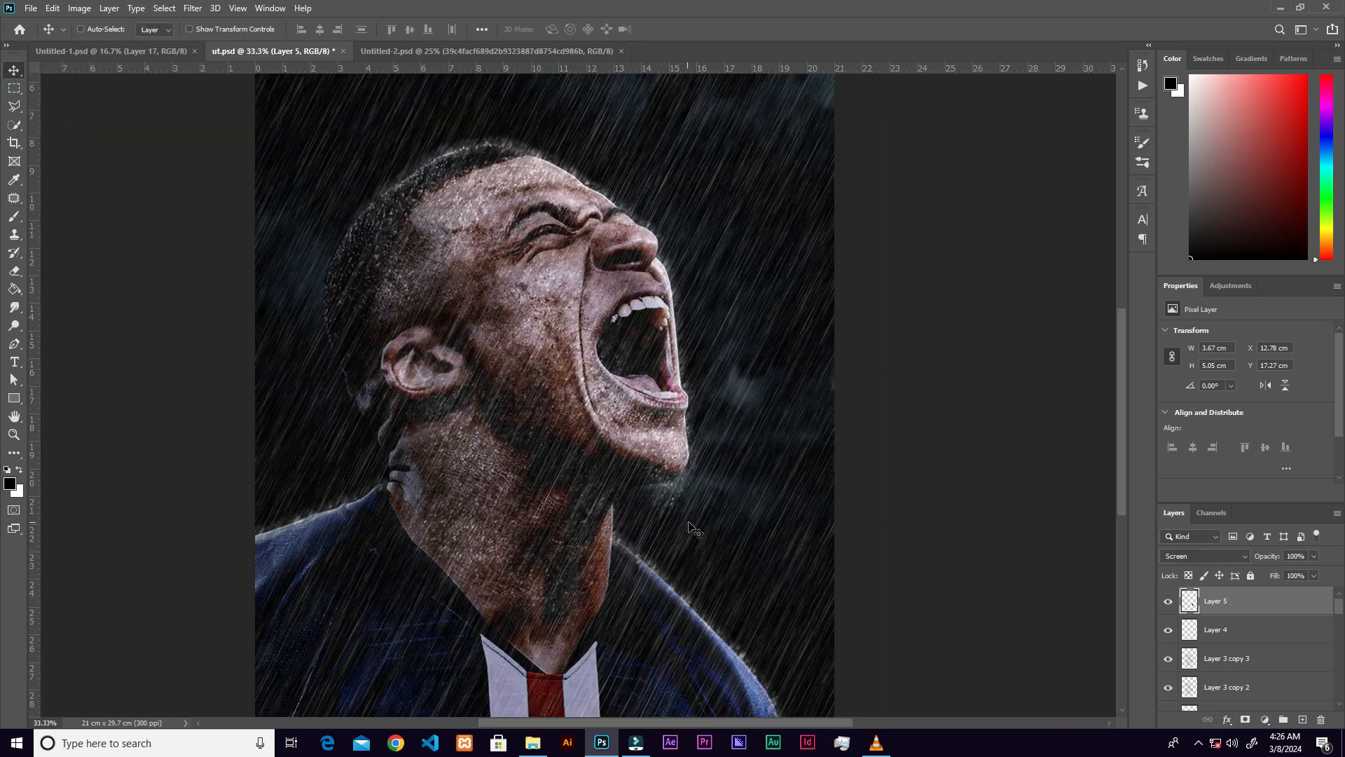
key("ctrl+t")
left_click_drag(708, 466, 669, 497)
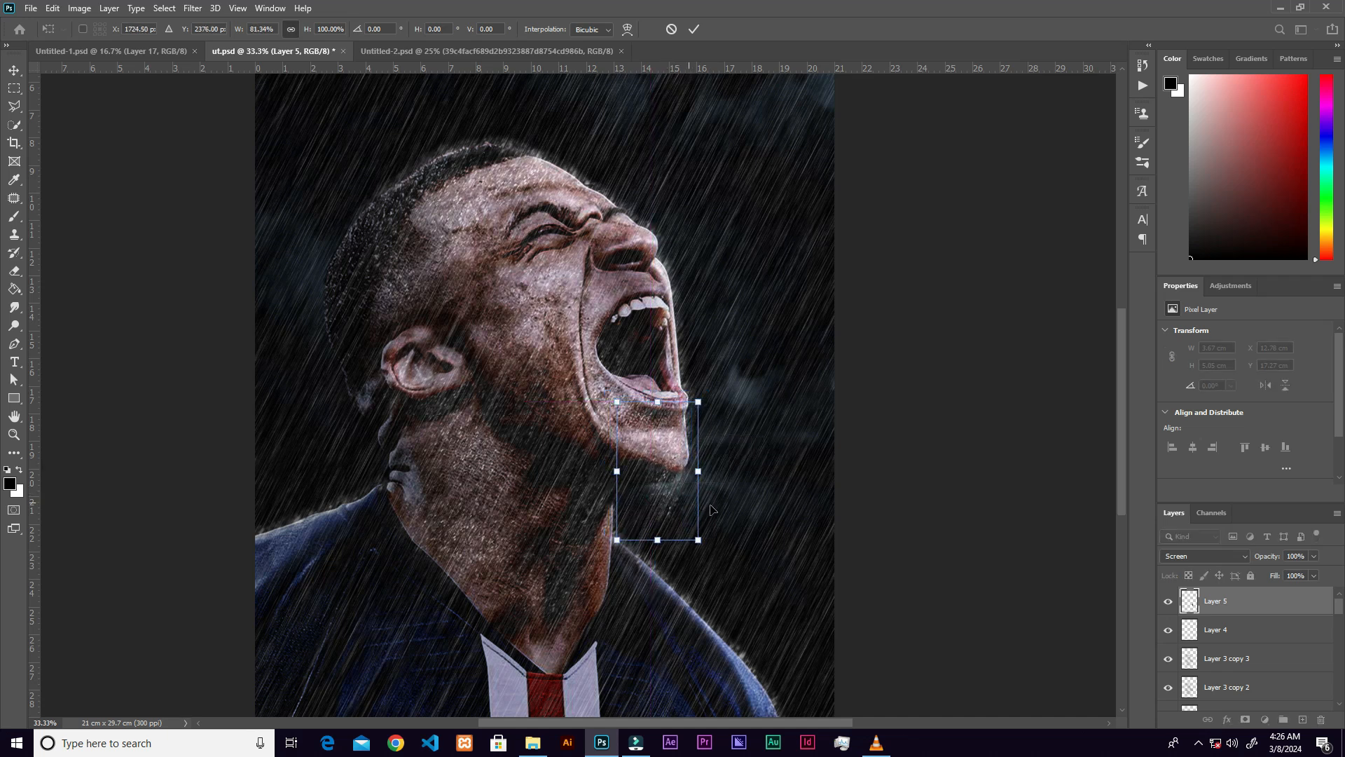
left_click(694, 30)
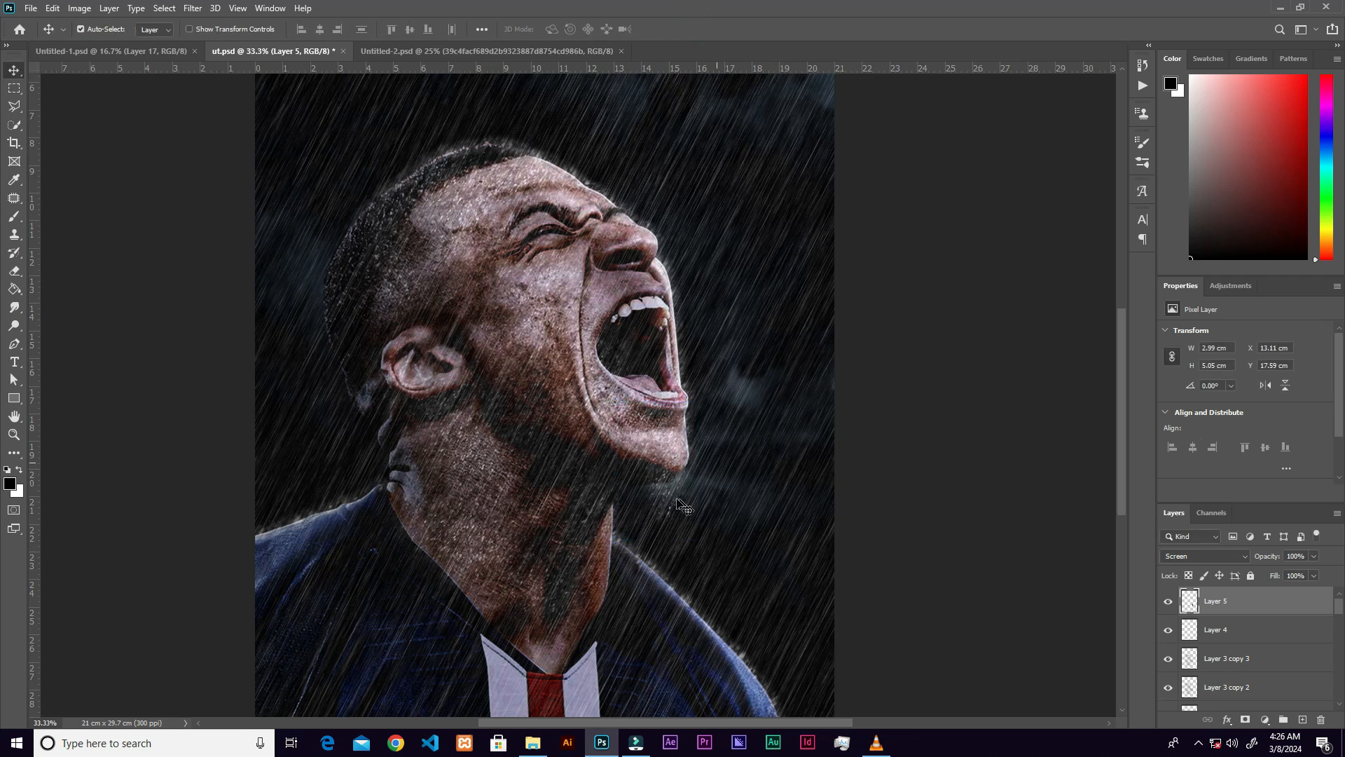
Duplicate the Layer 5 droplets slightly up and toward the throat, reduce the copy's height to 75.85% and position it on the chin.
left_click_drag(654, 483, 671, 454, "alt")
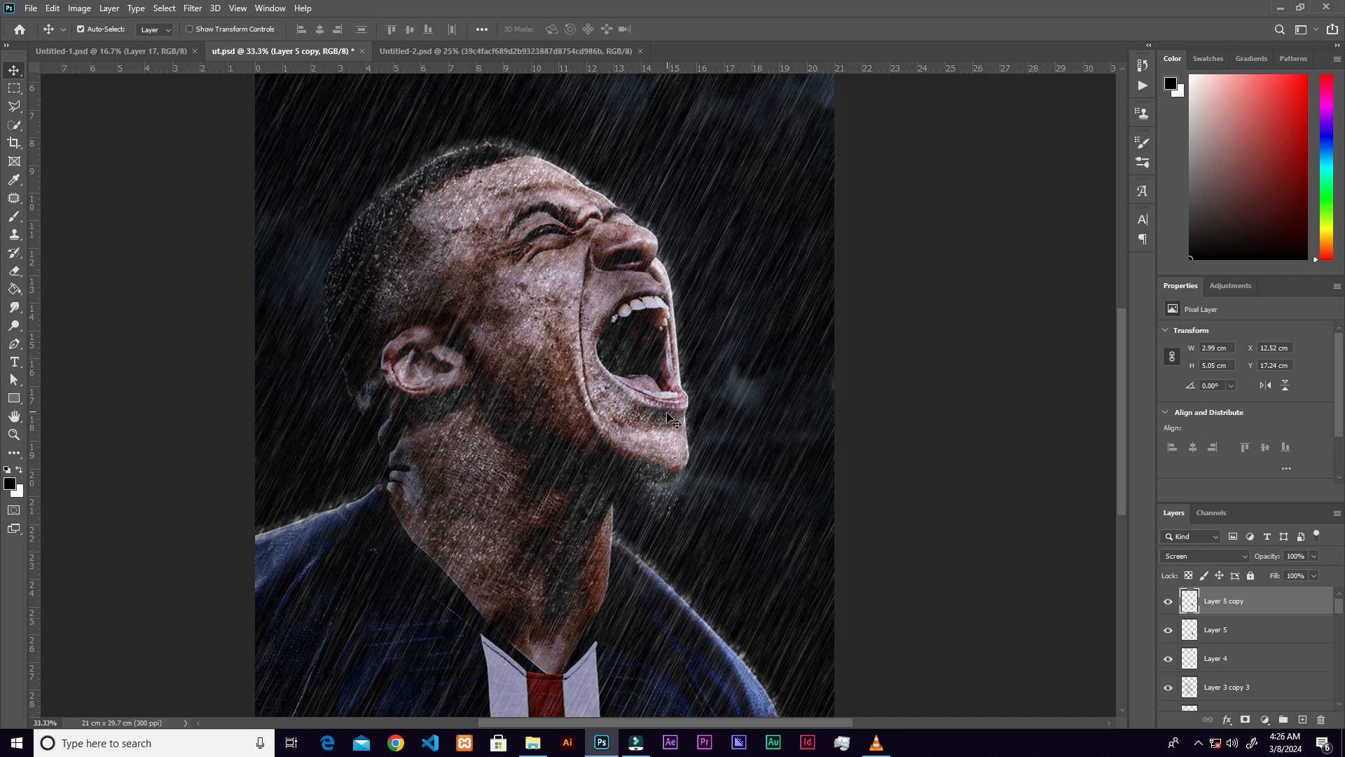
key("ctrl+t")
left_click_drag(642, 383, 652, 421)
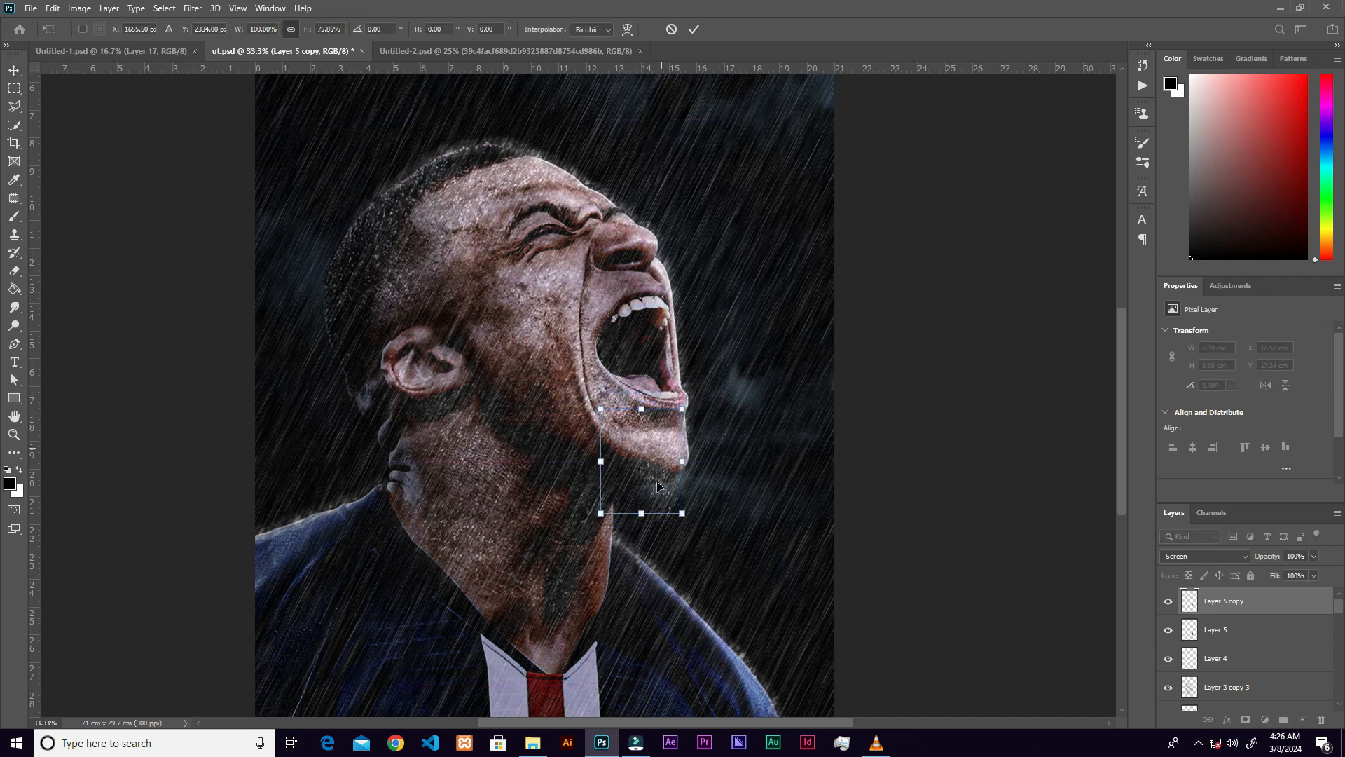
left_click_drag(653, 489, 642, 468)
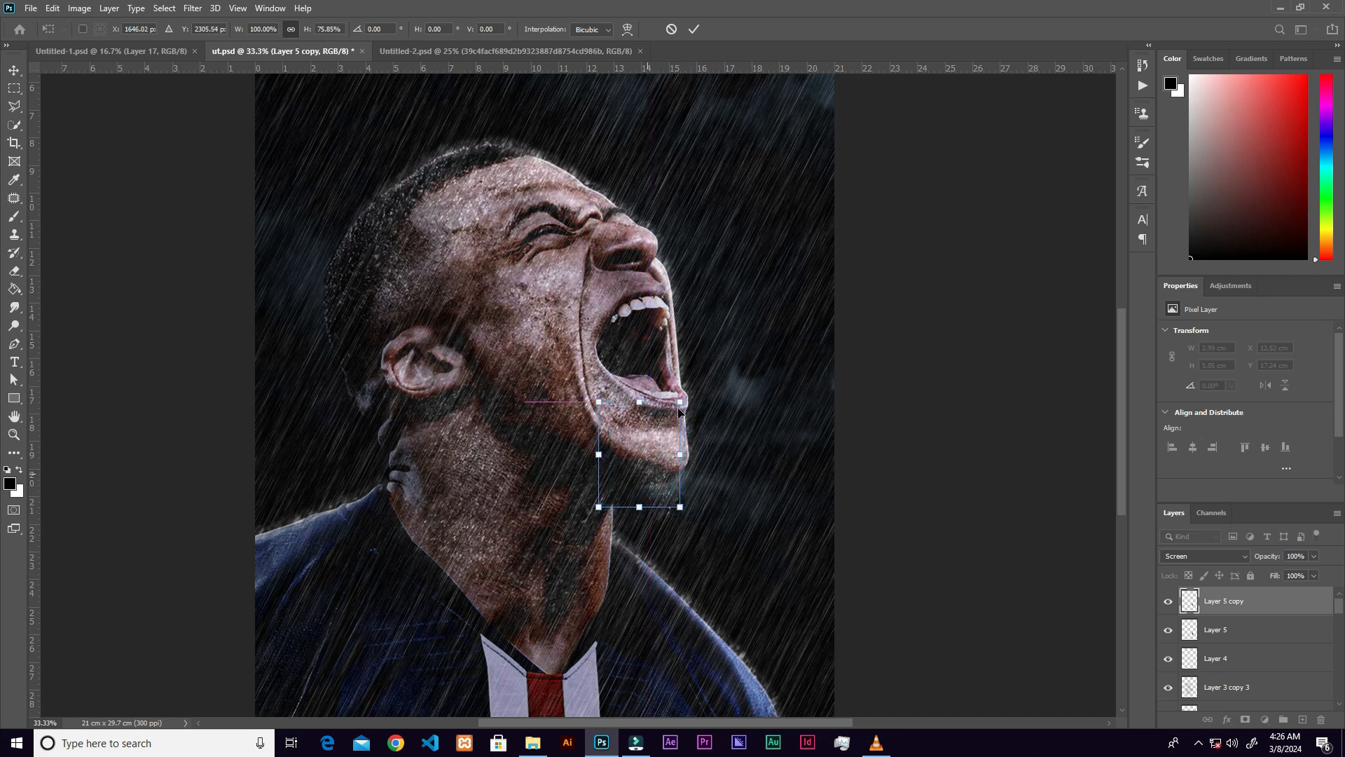
left_click(694, 28)
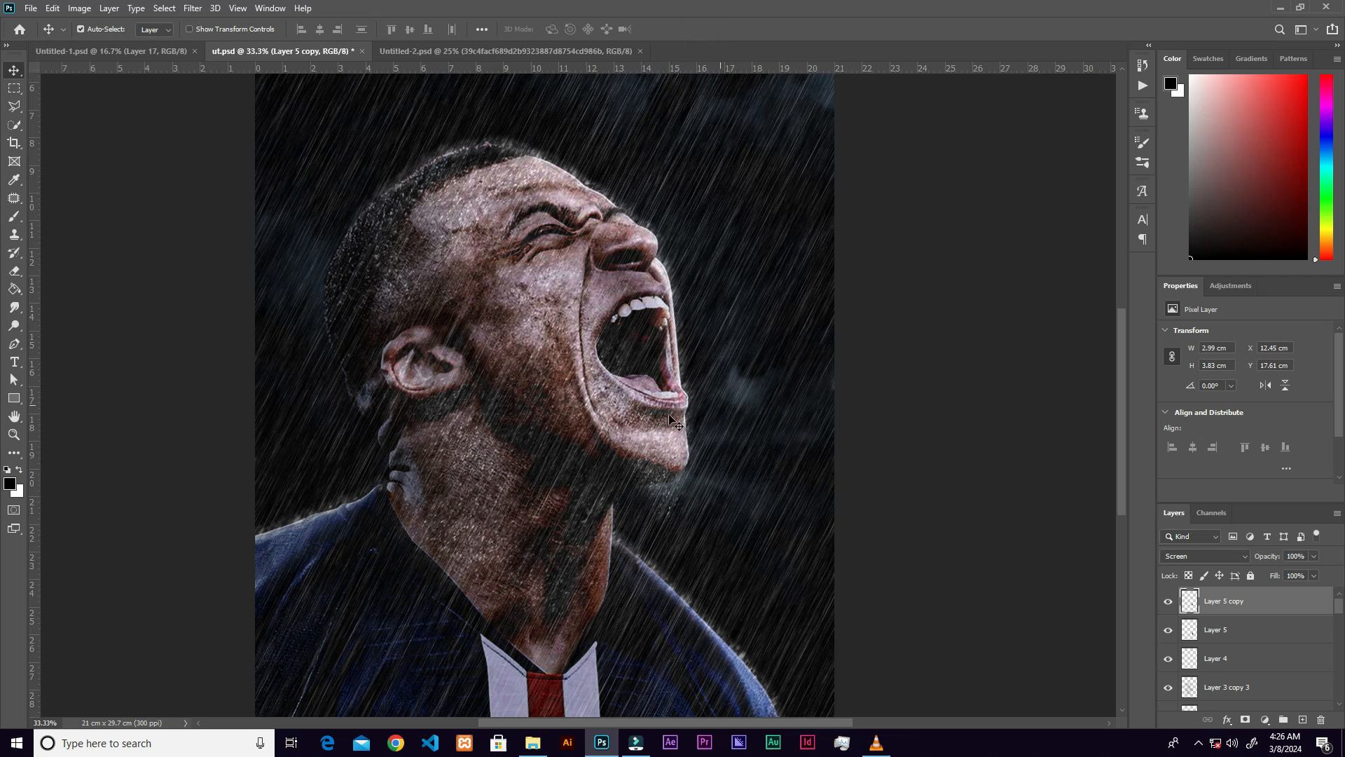
Transform Layer 5 copy into a narrow dripping strip below the chin, 28.64% wide and 89.39% high, then try duplicating it and delete the duplicate.
key("ctrl+minus")
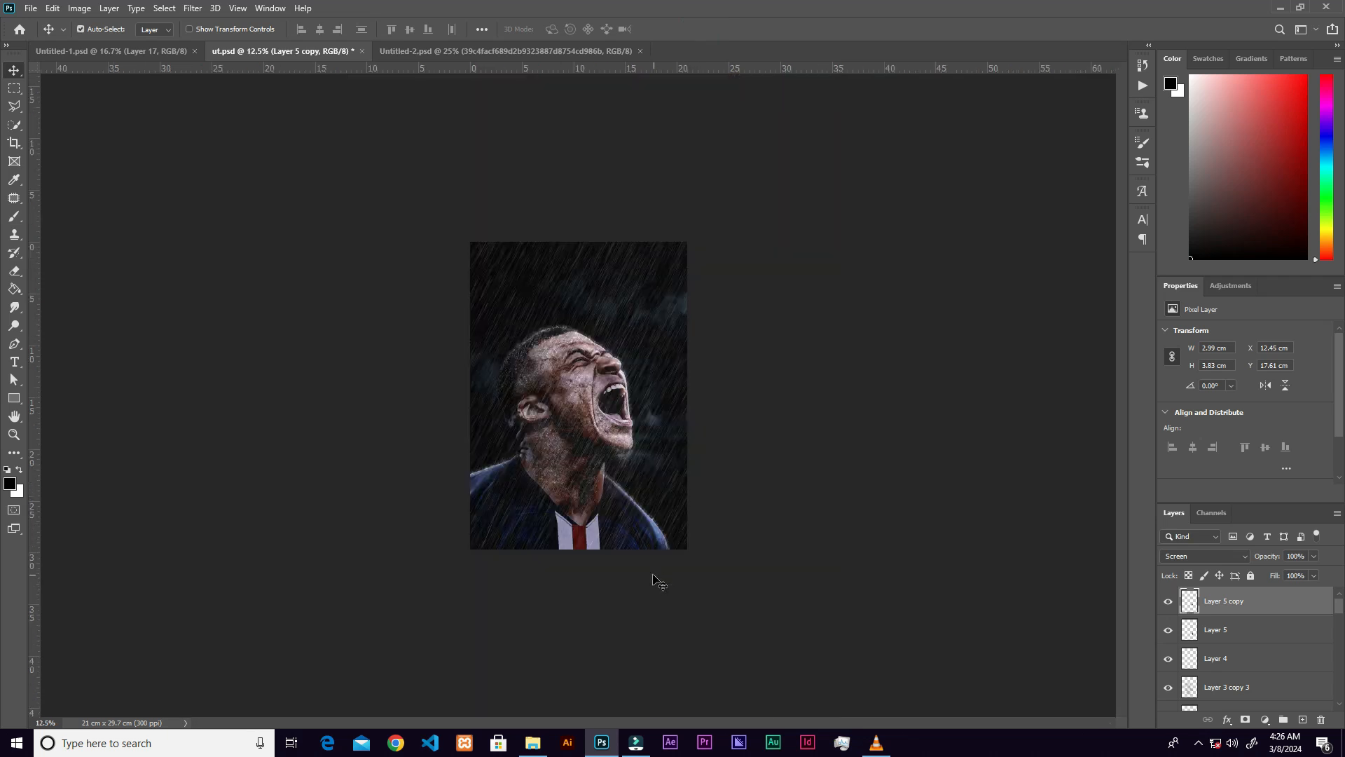
key("ctrl+plus")
key("ctrl+plus")
key("ctrl+plus")
key("ctrl+t")
mouse_move(714, 529)
left_mouse_down()
mouse_move(683, 550)
mouse_move(691, 561)
mouse_move(703, 557)
mouse_move(689, 531)
mouse_move(704, 531)
left_mouse_up()
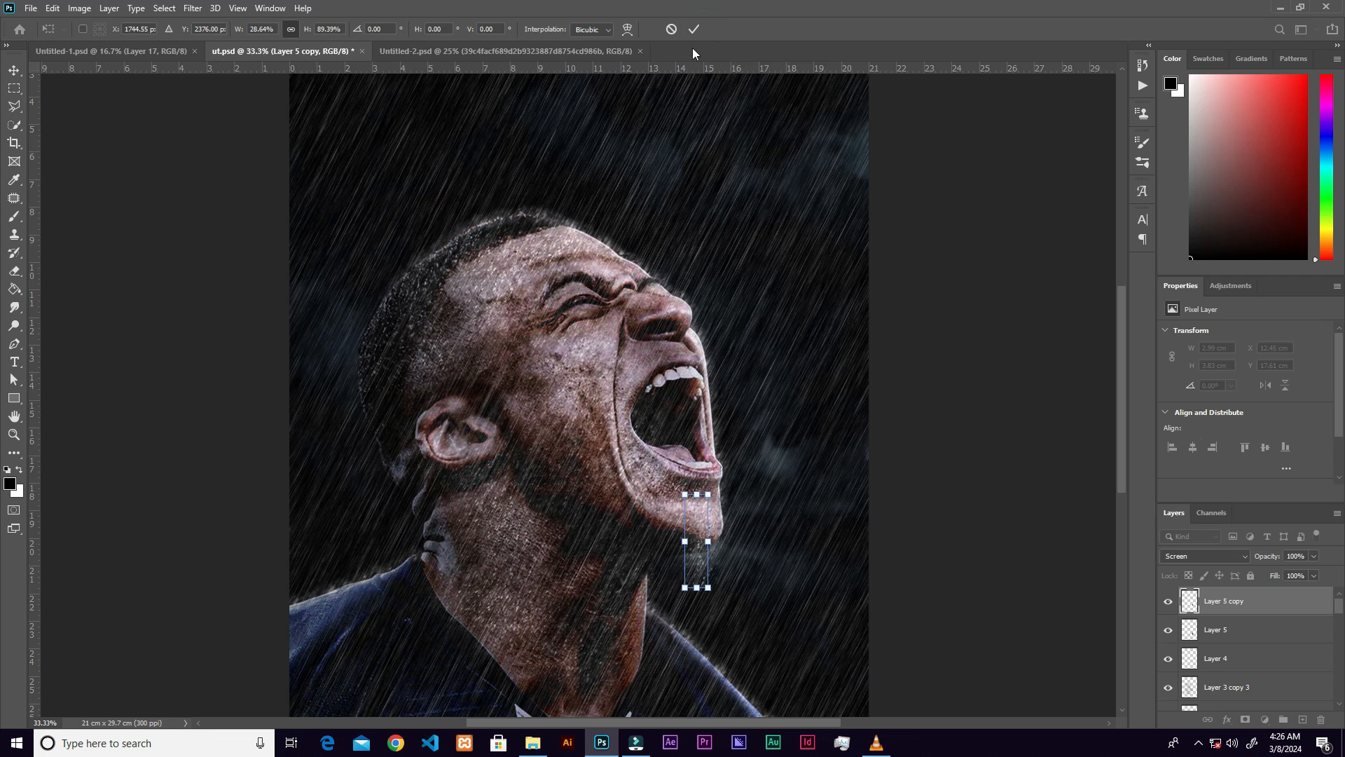
left_click(694, 29)
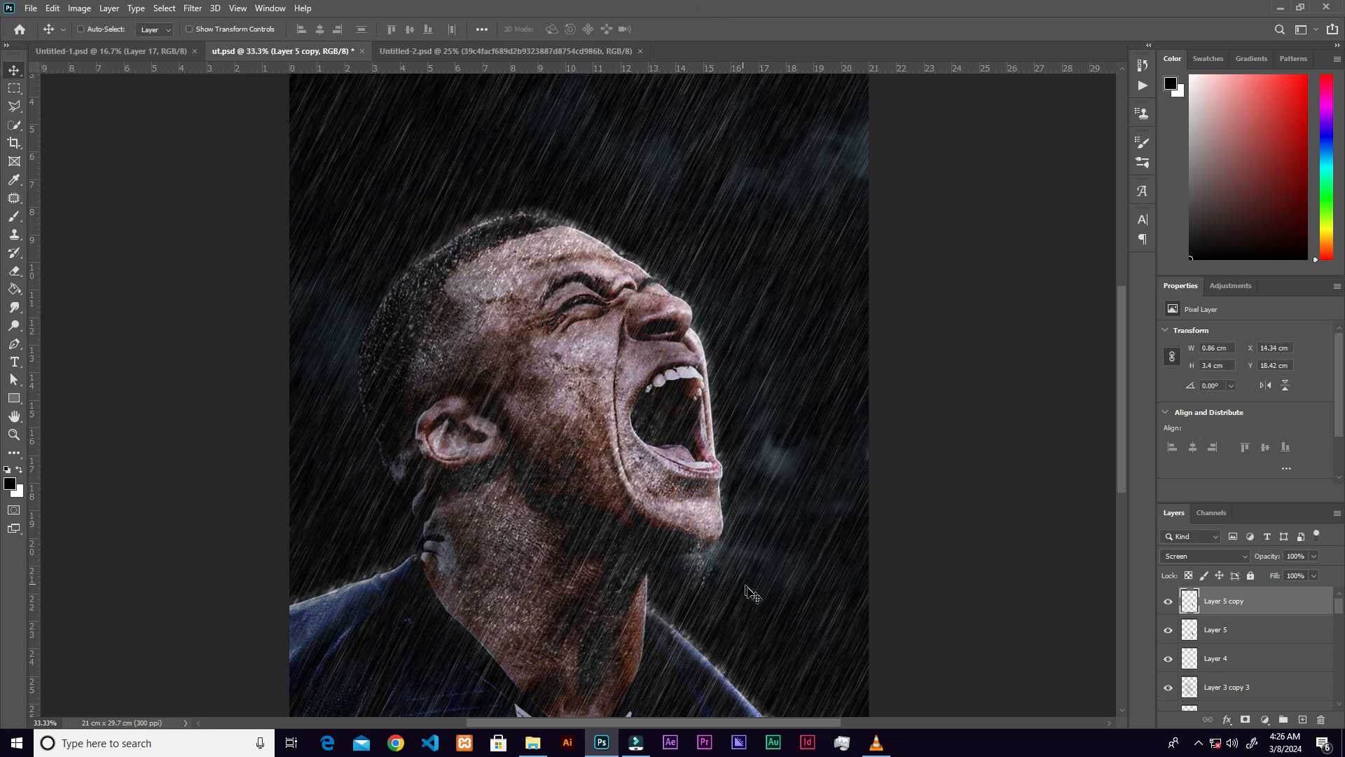
key("ctrl+j")
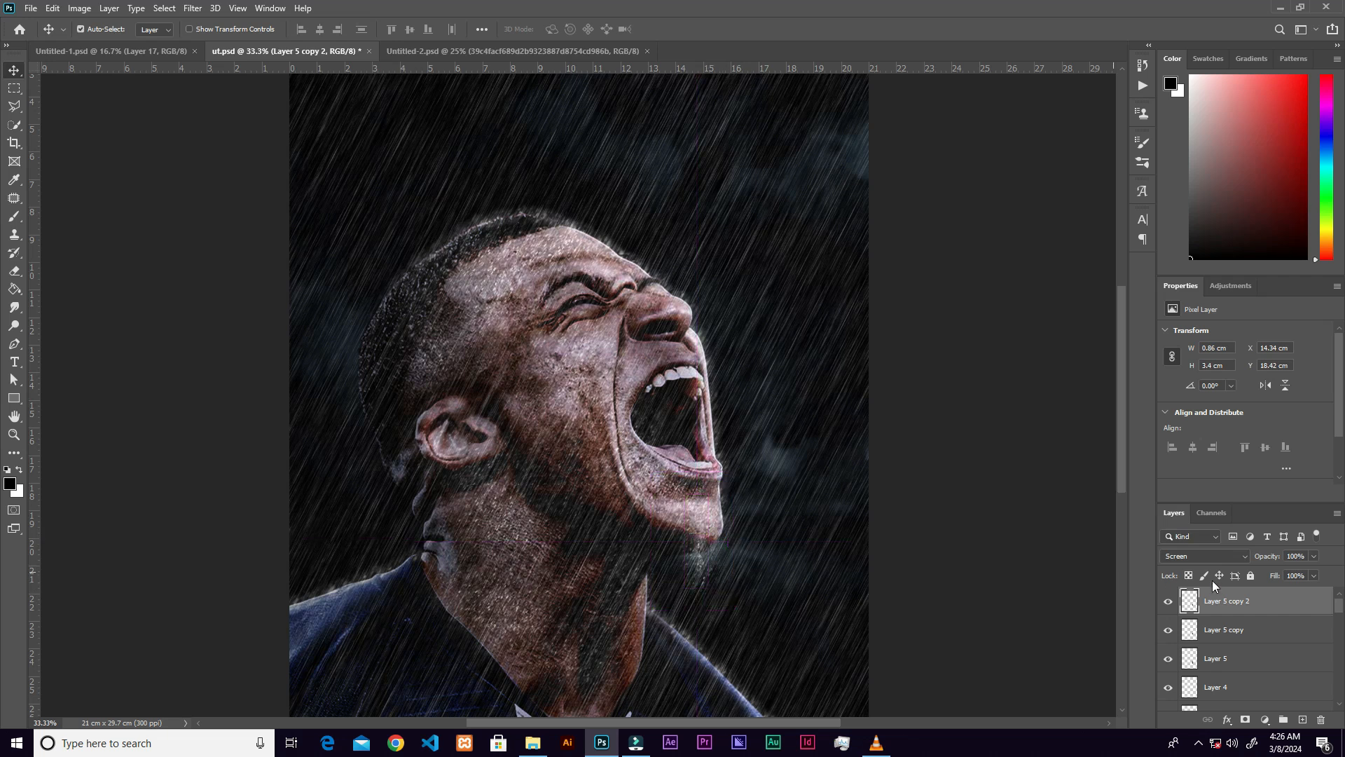
key("Delete")
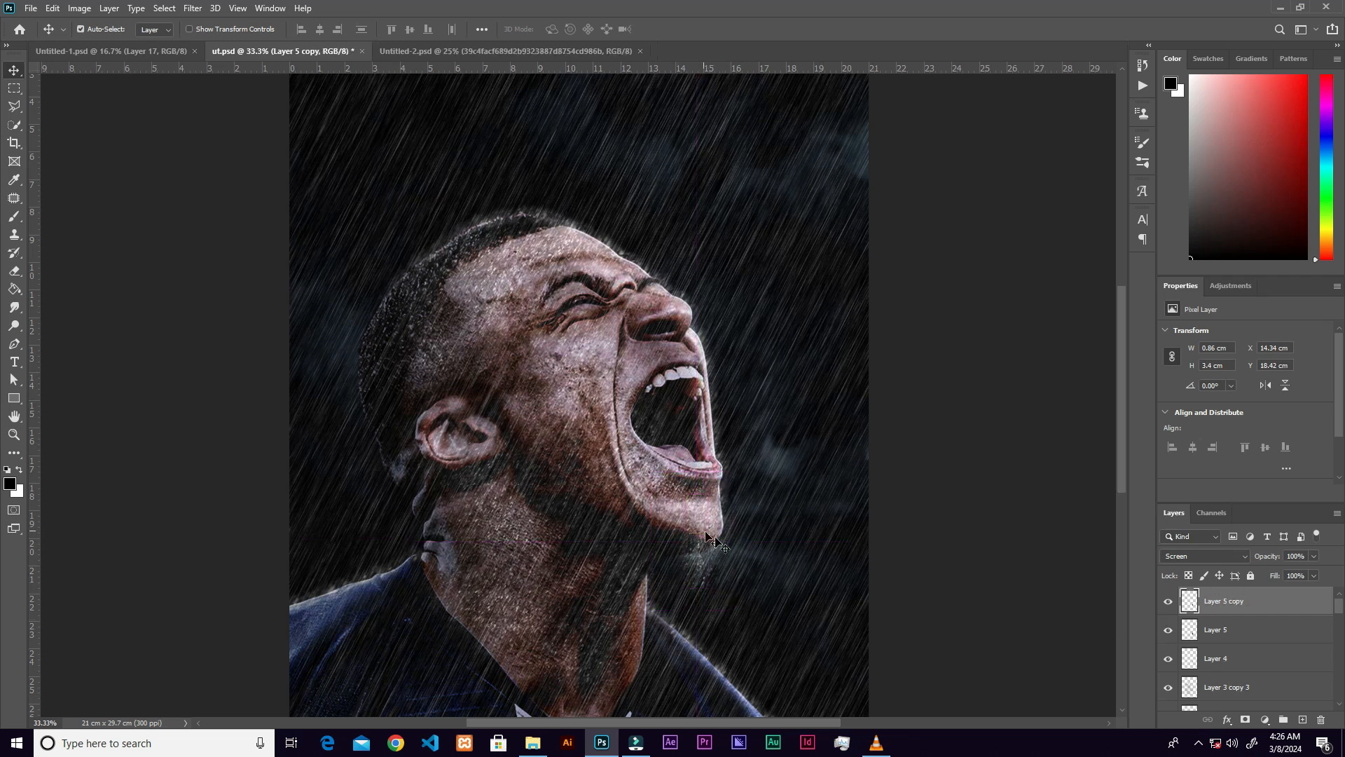
Copy the narrow droplet strip from the chin to below the ear, reduce its height to 2.74 cm and duplicate it.
left_click_drag(696, 547, 466, 483)
key("ctrl+t")
left_click_drag(452, 422, 454, 440)
left_click(692, 29)
key("ctrl")
key("ctrl+j")
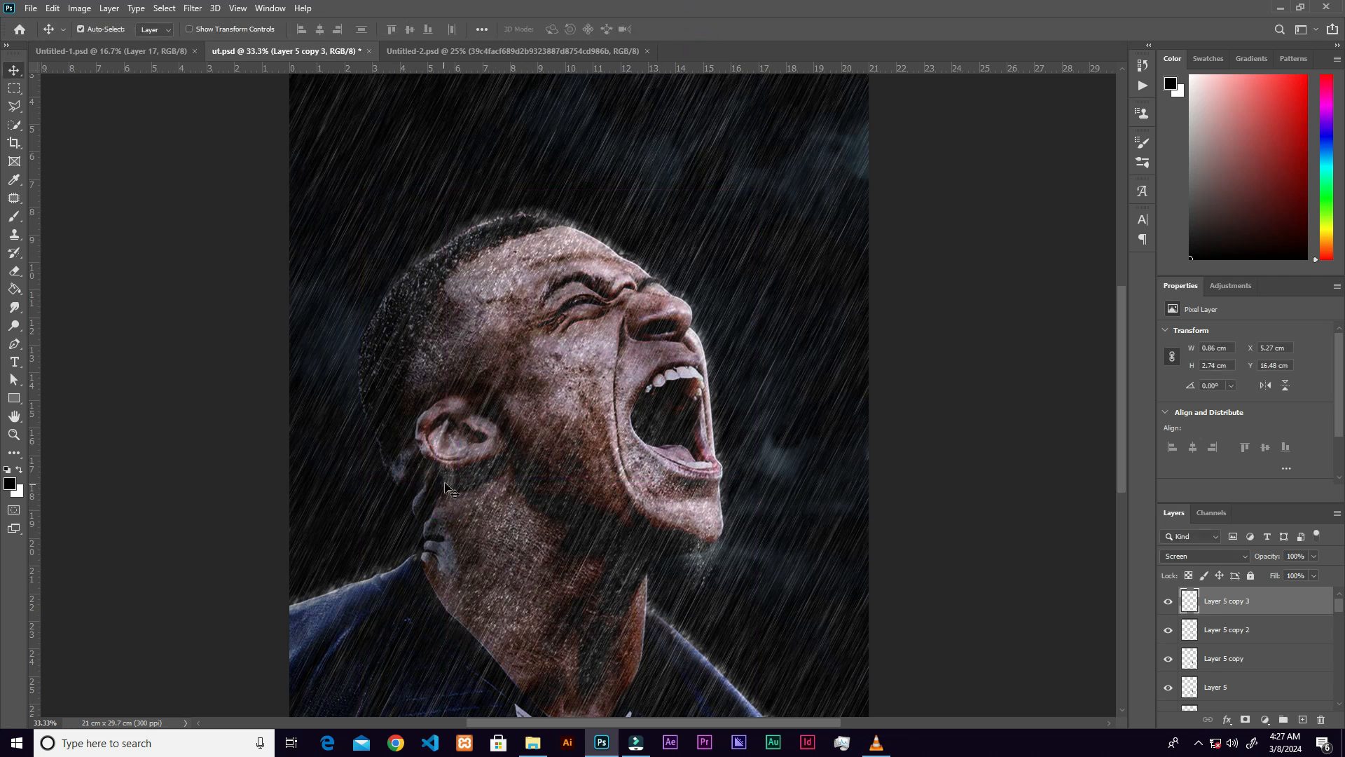
Place another droplet copy just under the nose, delete the surplus duplicate and shift Layer 5 copy 3 slightly up and outward below the ear.
left_click(447, 476, "ctrl")
left_click_drag(506, 469, 679, 338)
key("ctrl+j")
key("ctrl+j")
key("Delete")
left_click_drag(452, 482, 443, 461)
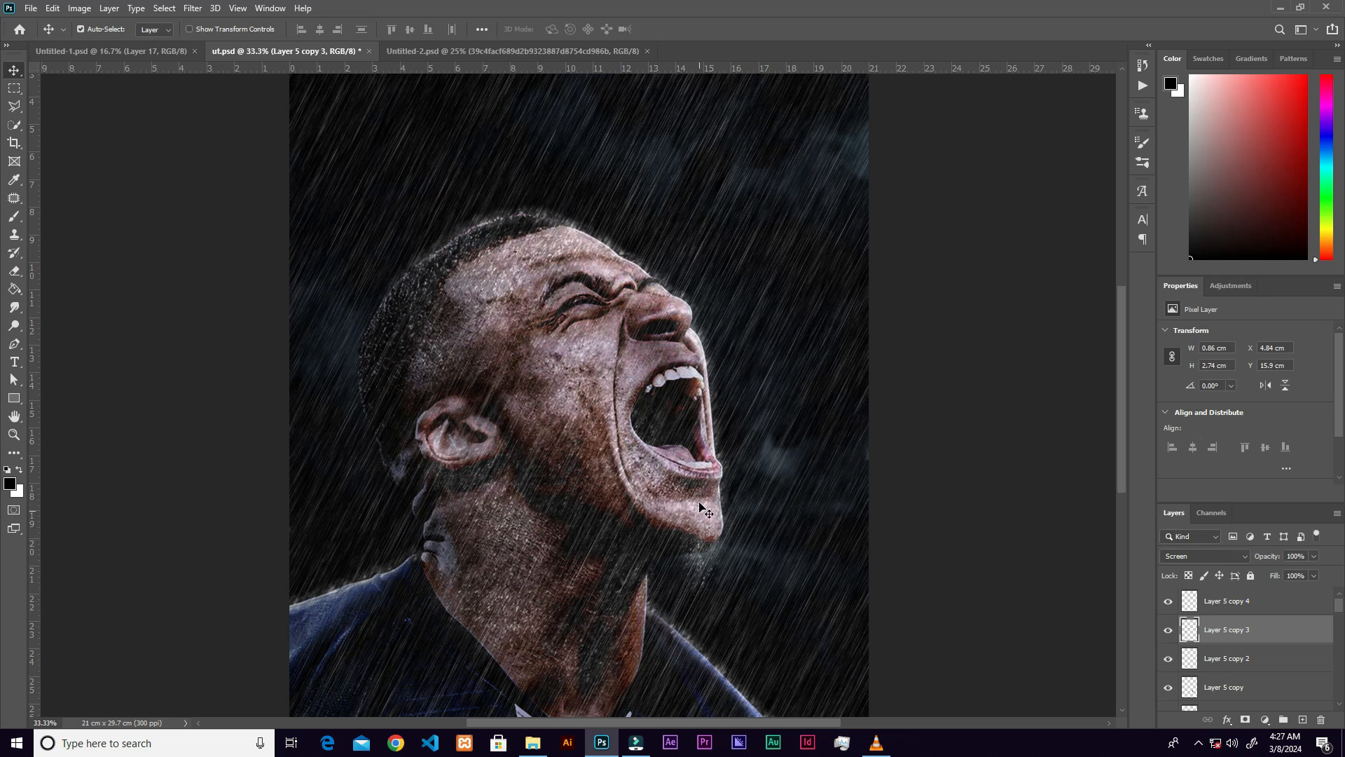
left_click_drag(592, 501, 609, 452)
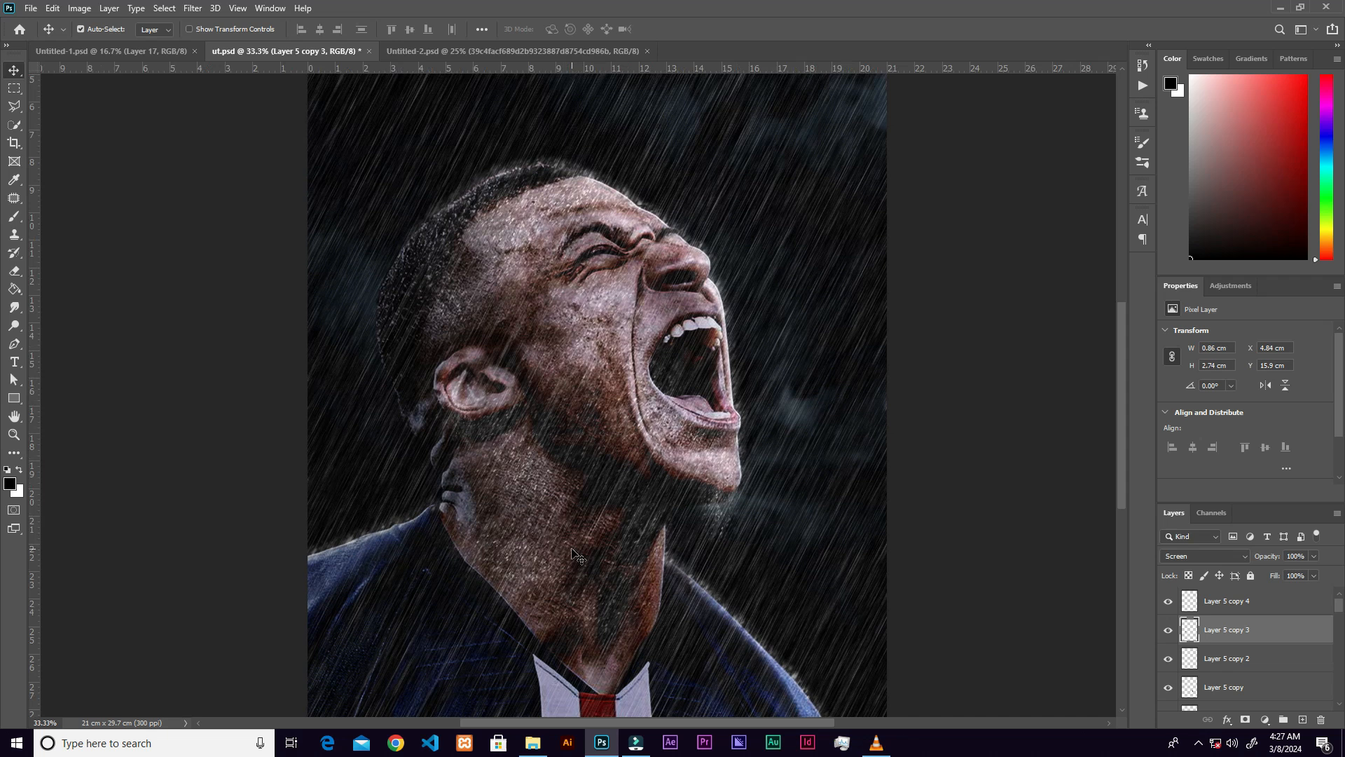
Add a new layer above Layer 5 copy 4 and prepare a 70 px black brush for painting on the face.
left_click(1291, 601)
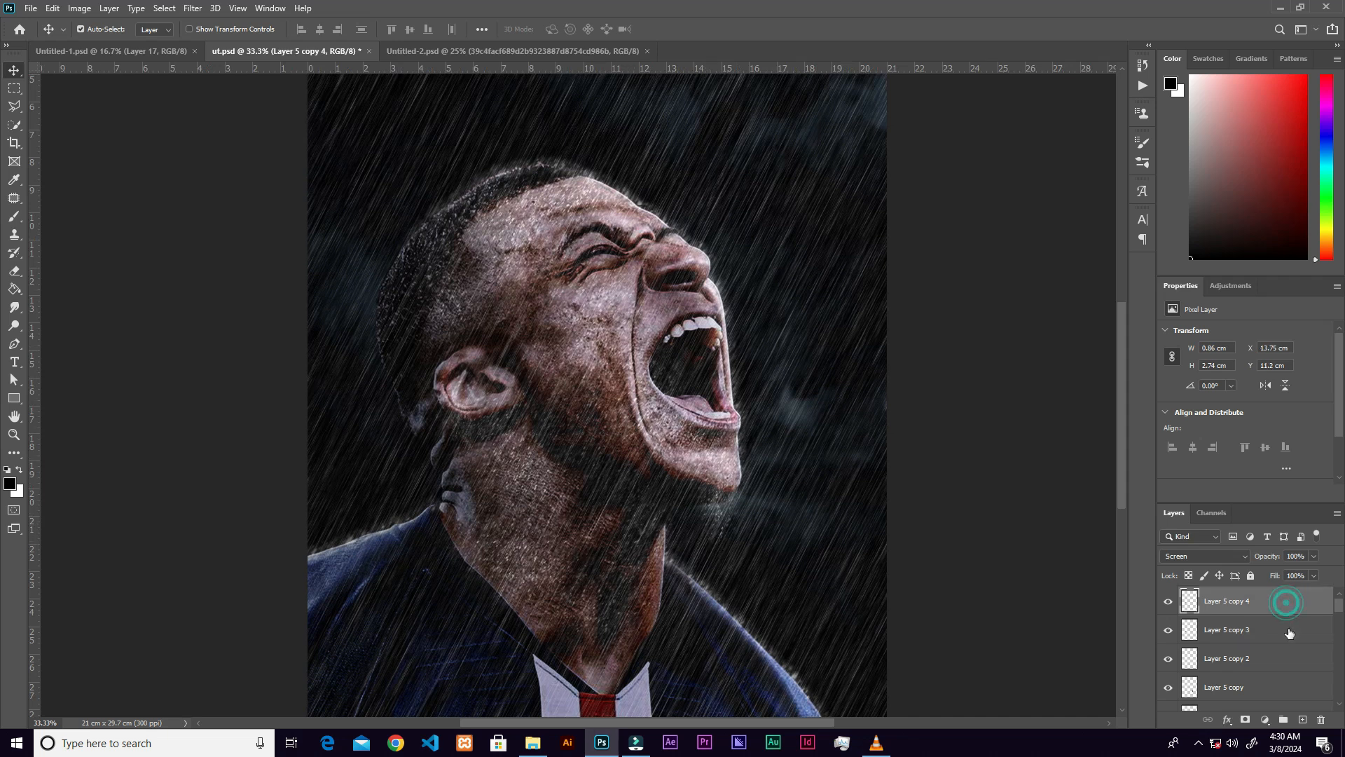
left_click(1303, 718)
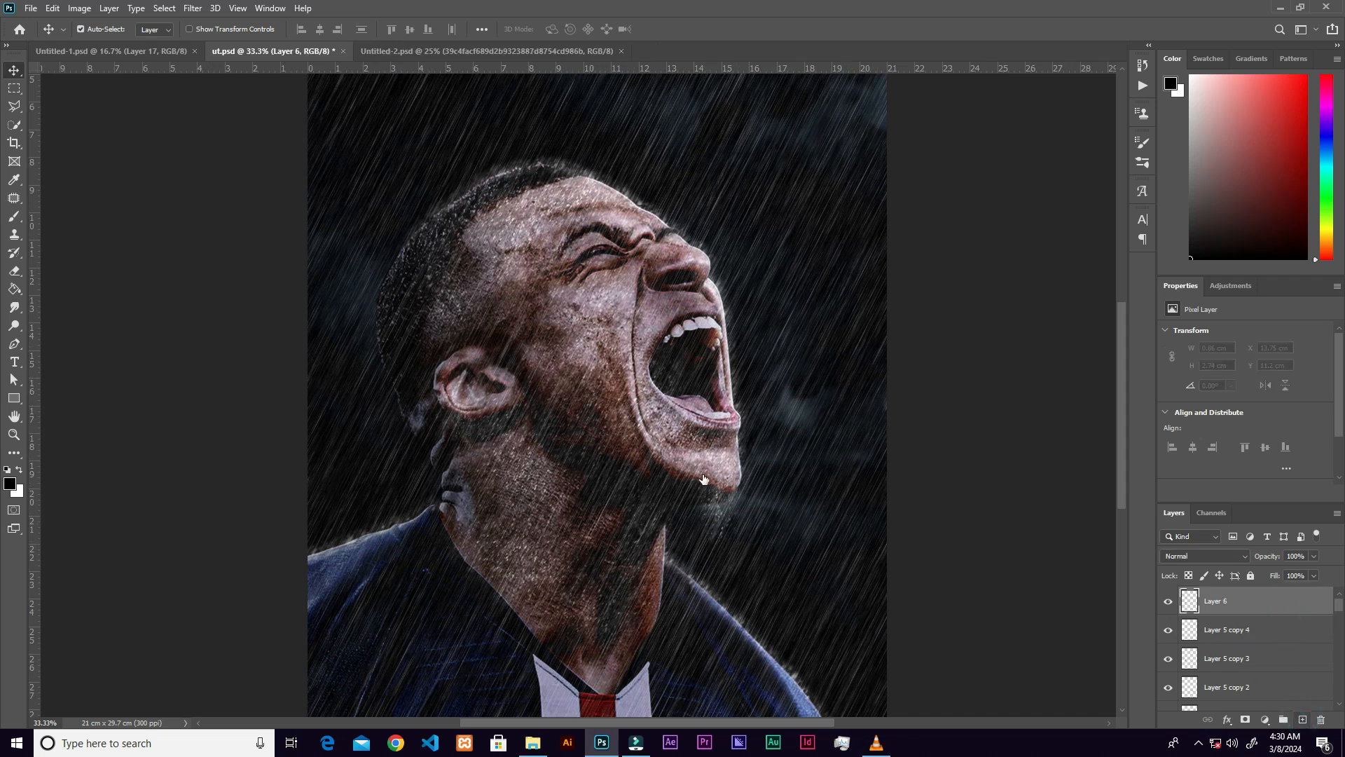
scroll(588, 483, "up", 2)
scroll(587, 490, "down", 1)
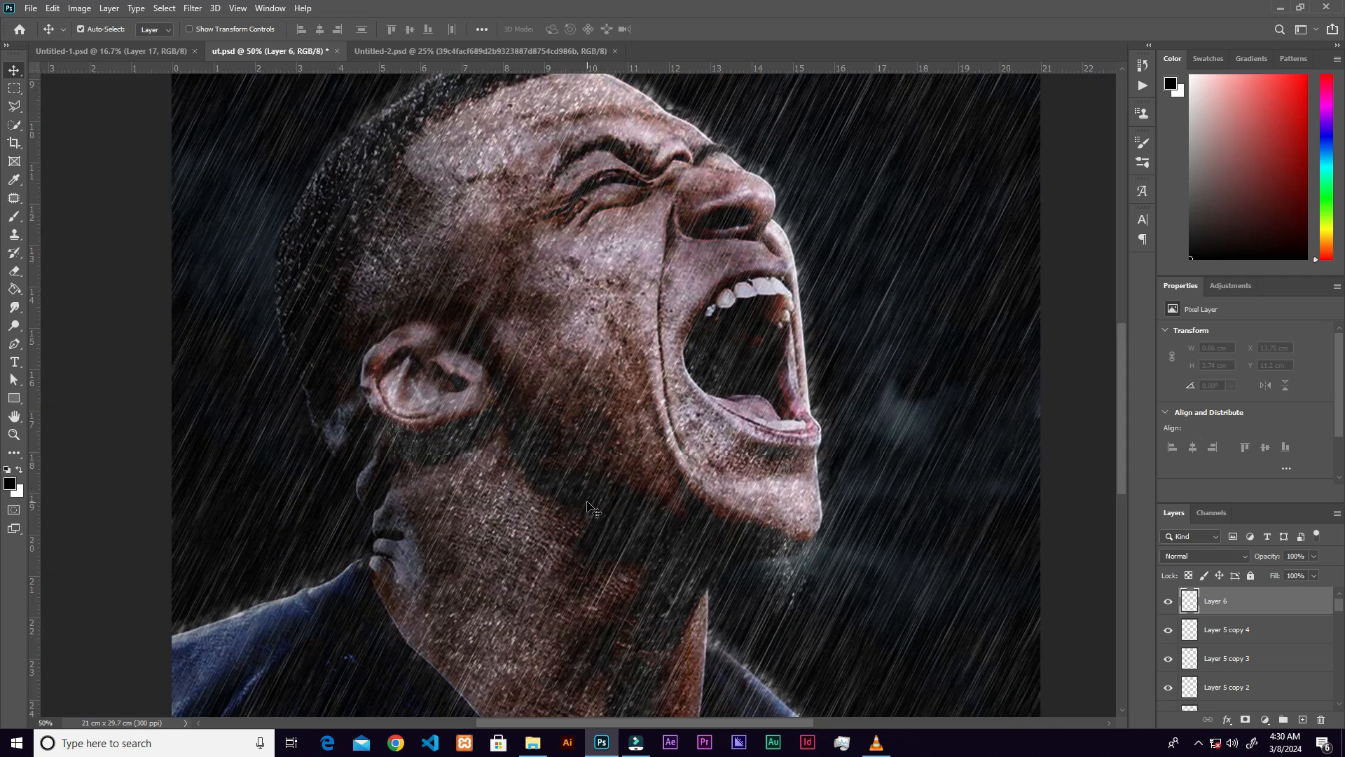
key("b")
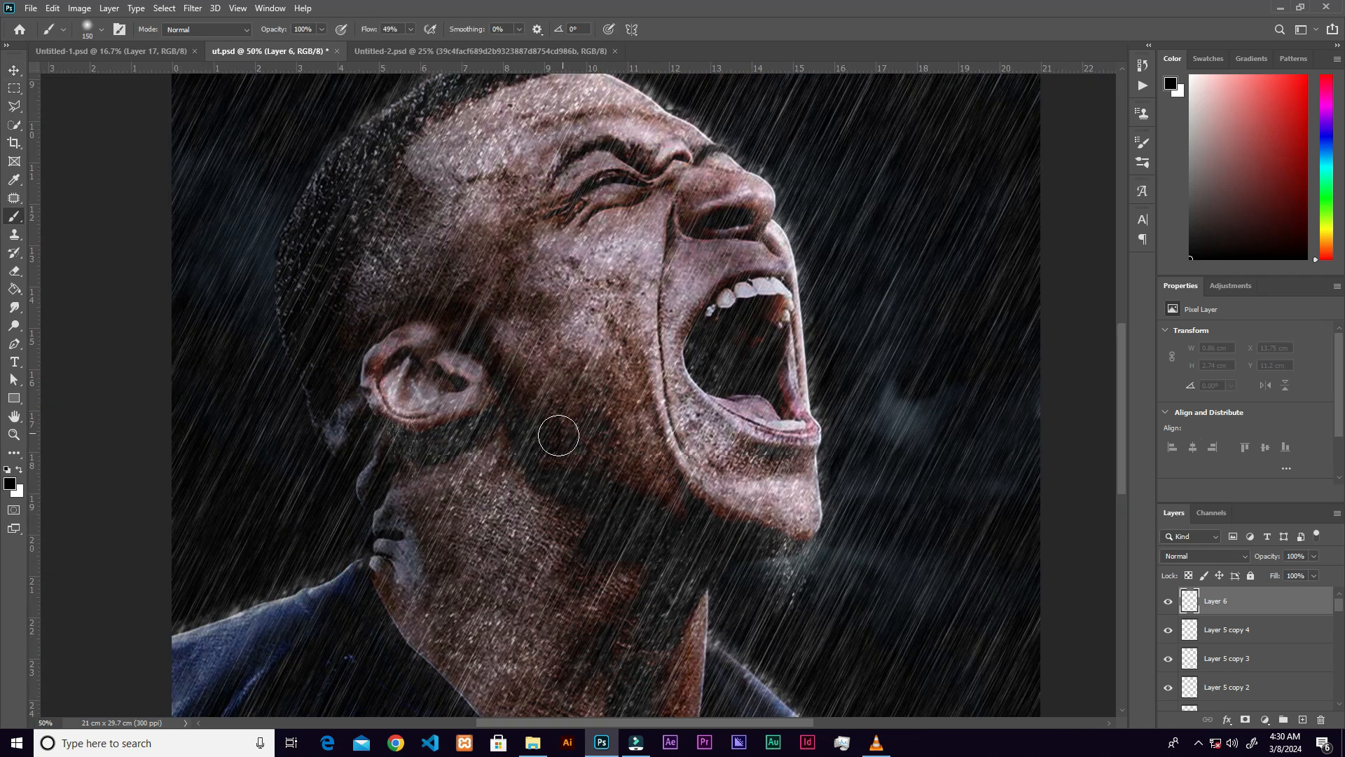
key("bracketleft")
Lower the brush flow to 17% and paint faint black wavy streaks down the forehead, temple, cheek and neck on Layer 6.
mouse_move(602, 182)
left_mouse_down()
mouse_move(562, 232)
mouse_move(557, 276)
mouse_move(572, 278)
left_mouse_up()
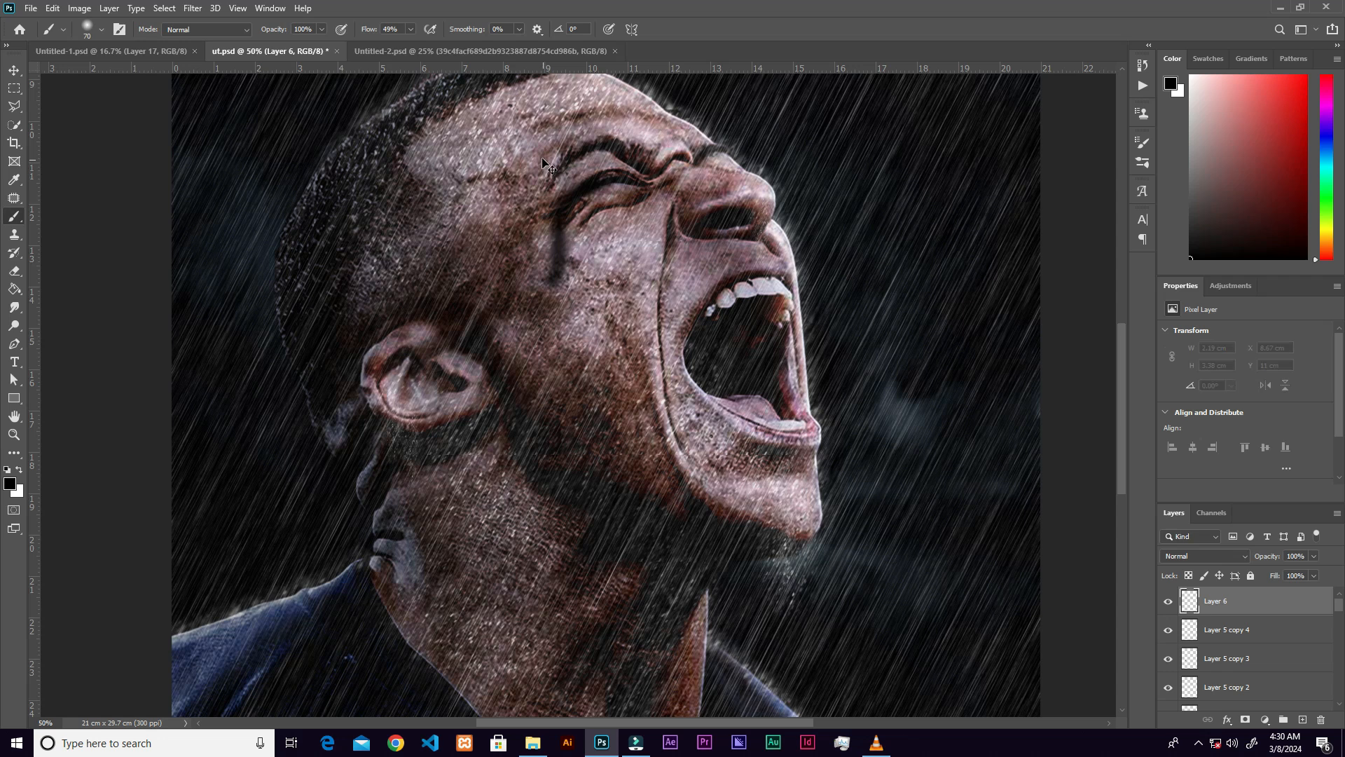
key("ctrl+z")
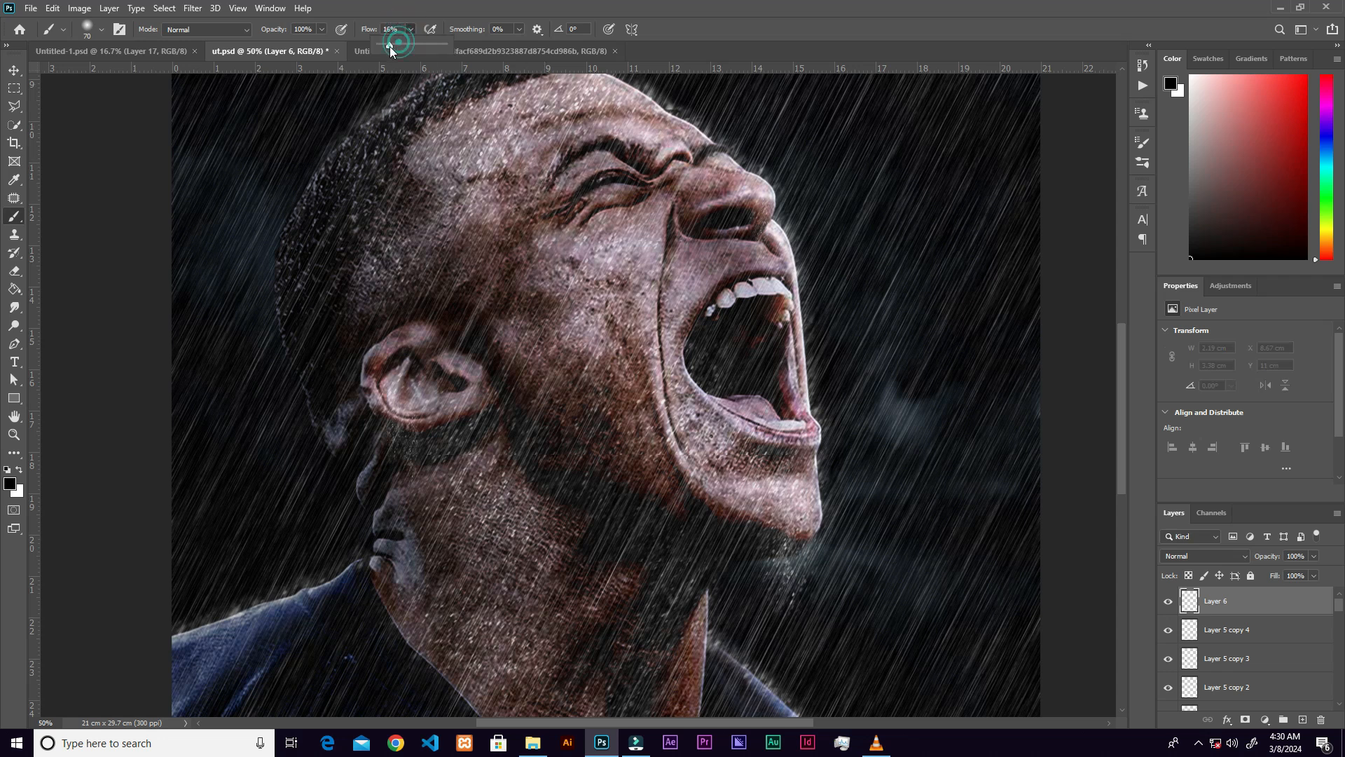
left_click_drag(389, 46, 390, 48)
mouse_move(586, 194)
left_mouse_down()
mouse_move(568, 292)
mouse_move(552, 302)
left_mouse_up()
mouse_move(644, 199)
left_mouse_down()
mouse_move(618, 225)
mouse_move(602, 302)
mouse_move(641, 315)
mouse_move(638, 431)
left_mouse_up()
mouse_move(566, 162)
left_mouse_down()
mouse_move(497, 247)
mouse_move(515, 301)
left_mouse_up()
key("ctrl+z")
mouse_move(483, 112)
left_mouse_down()
mouse_move(505, 168)
mouse_move(510, 242)
left_mouse_up()
mouse_move(448, 138)
left_mouse_down()
mouse_move(470, 193)
mouse_move(470, 326)
left_mouse_up()
mouse_move(571, 103)
left_mouse_down()
mouse_move(543, 107)
mouse_move(536, 179)
left_mouse_up()
mouse_move(558, 345)
left_mouse_down()
mouse_move(581, 482)
mouse_move(637, 322)
left_mouse_up()
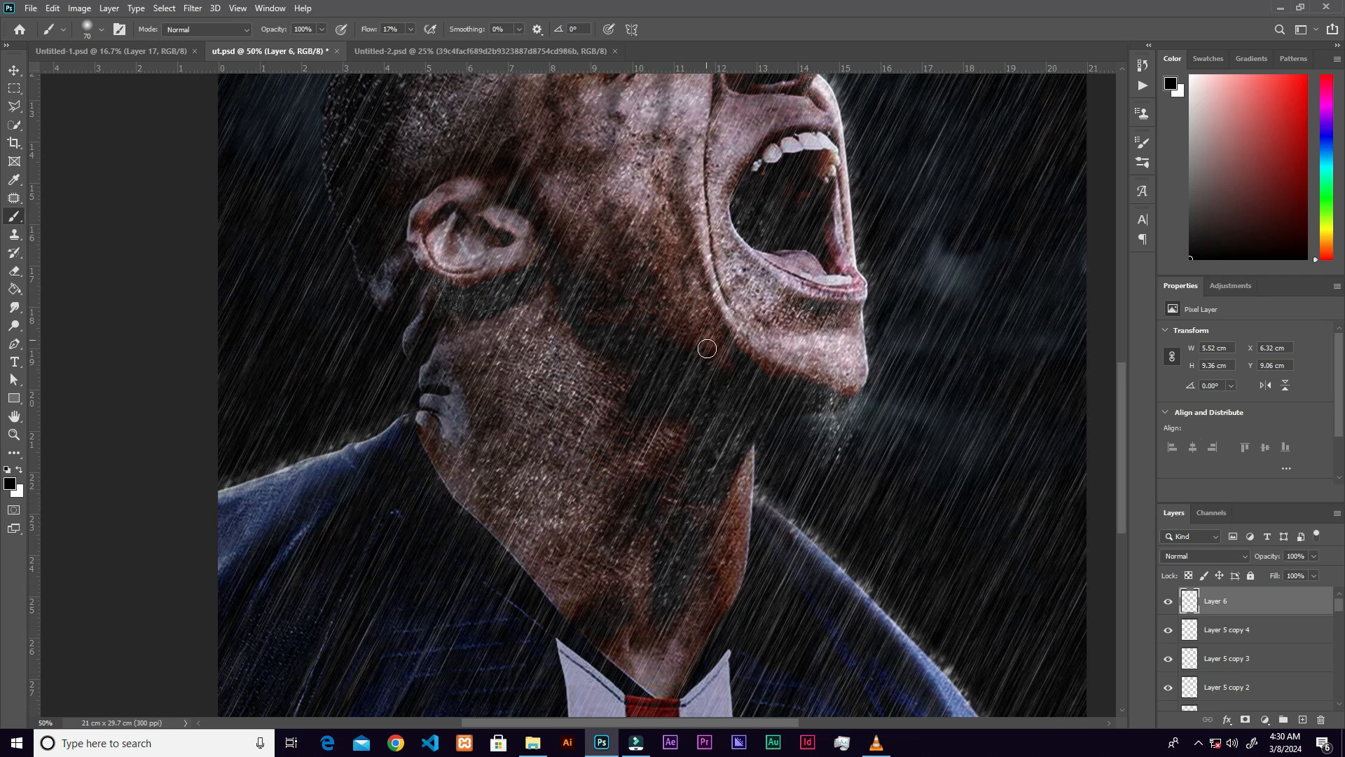
mouse_move(545, 341)
left_mouse_down()
mouse_move(548, 424)
mouse_move(533, 467)
mouse_move(541, 537)
mouse_move(597, 432)
mouse_move(621, 542)
mouse_move(508, 429)
mouse_move(497, 494)
mouse_move(511, 520)
mouse_move(641, 495)
mouse_move(626, 626)
left_mouse_up()
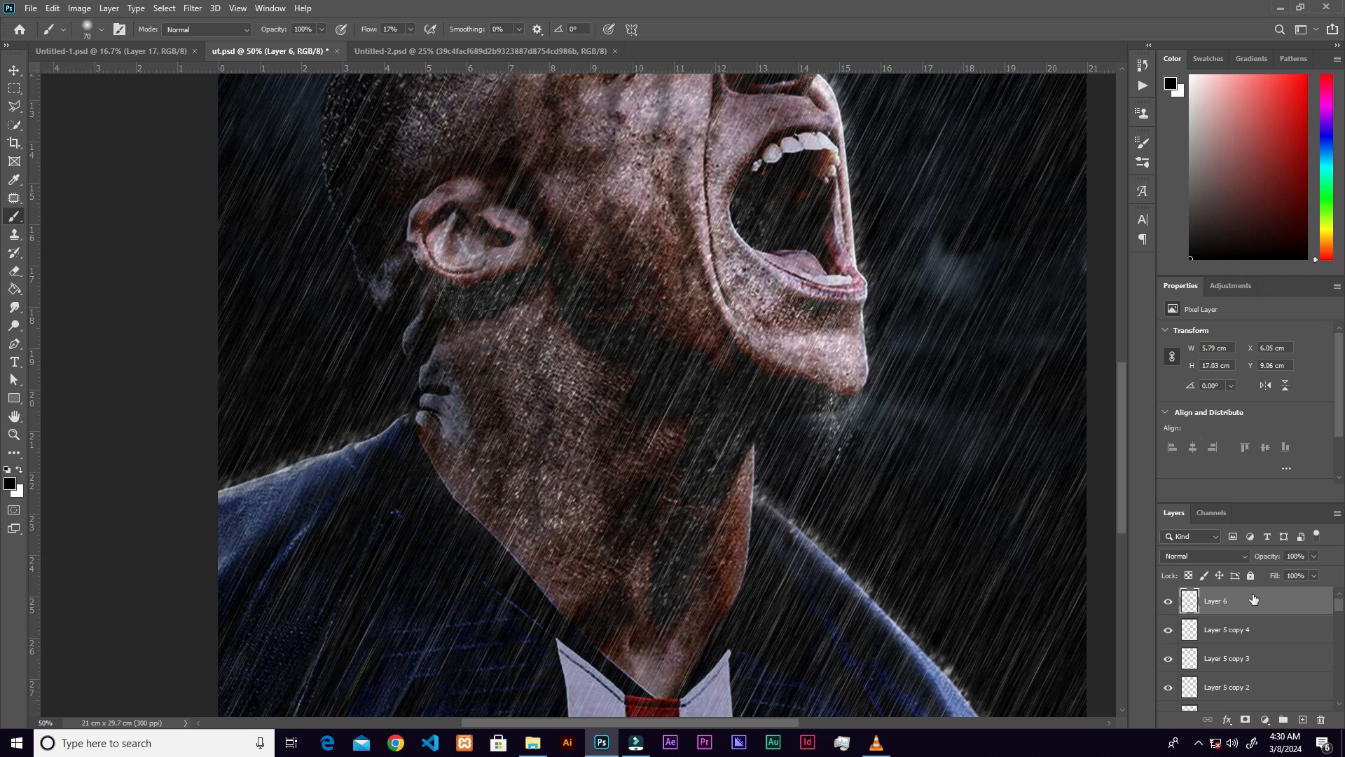
Give Layer 6 a Bevel & Emboss effect with Inner Bevel style and a Normal highlight at 100% opacity.
left_click_drag(1119, 427, 1118, 390)
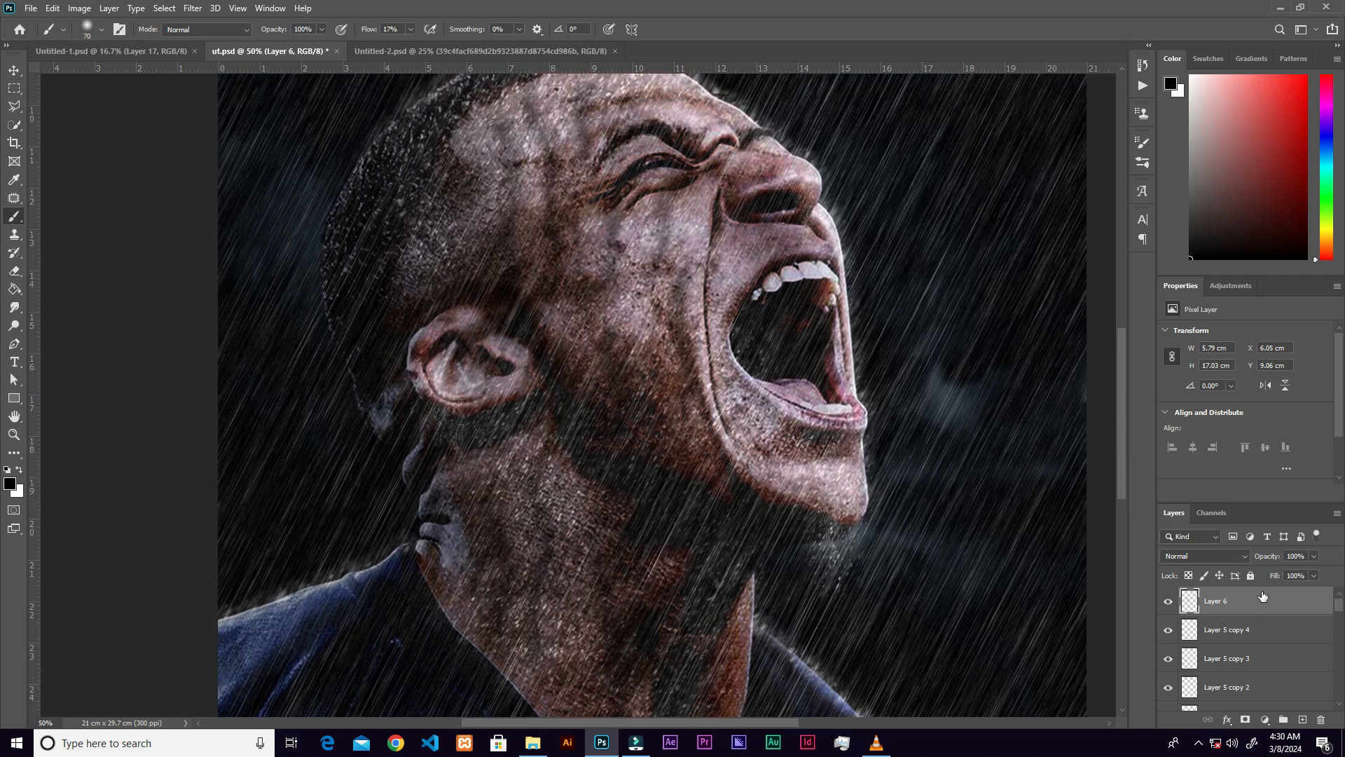
double_click(1258, 610)
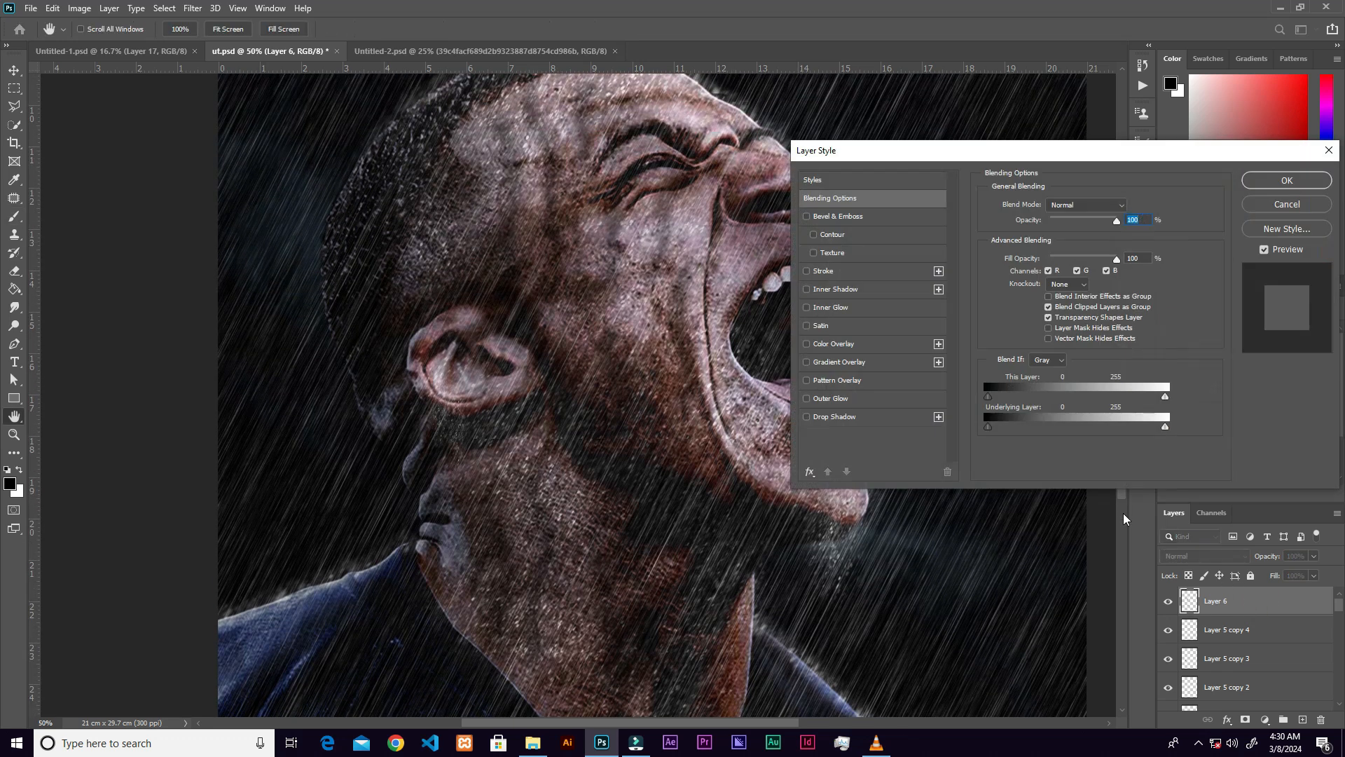
left_click(864, 218)
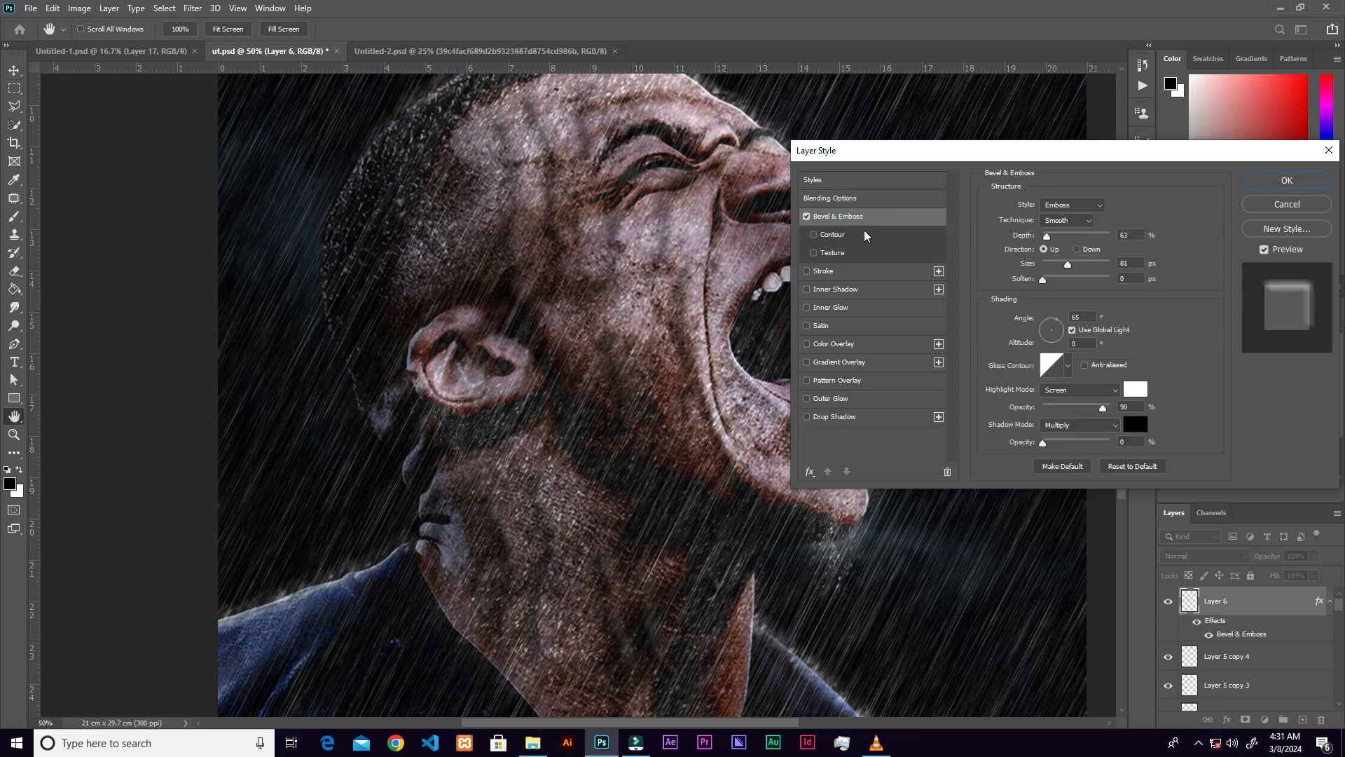
left_click(1099, 207)
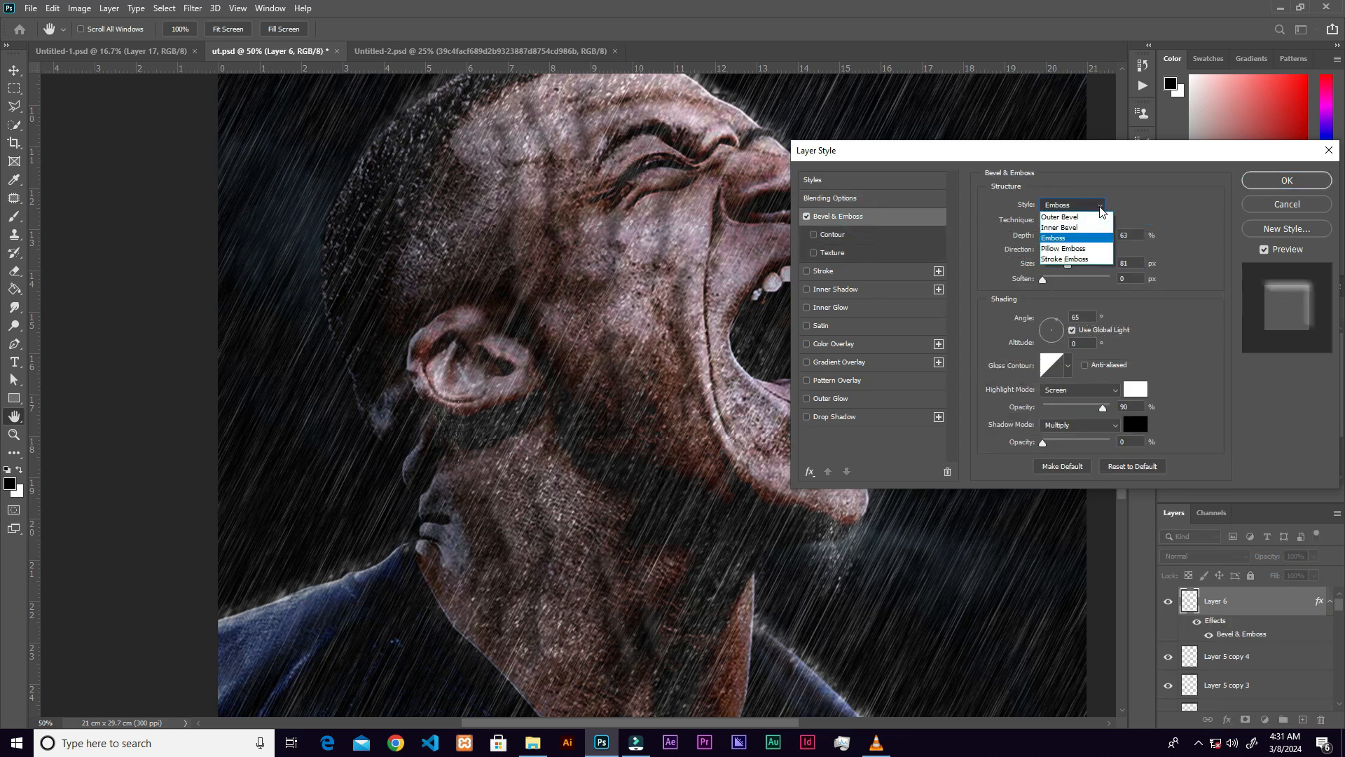
left_click(1060, 227)
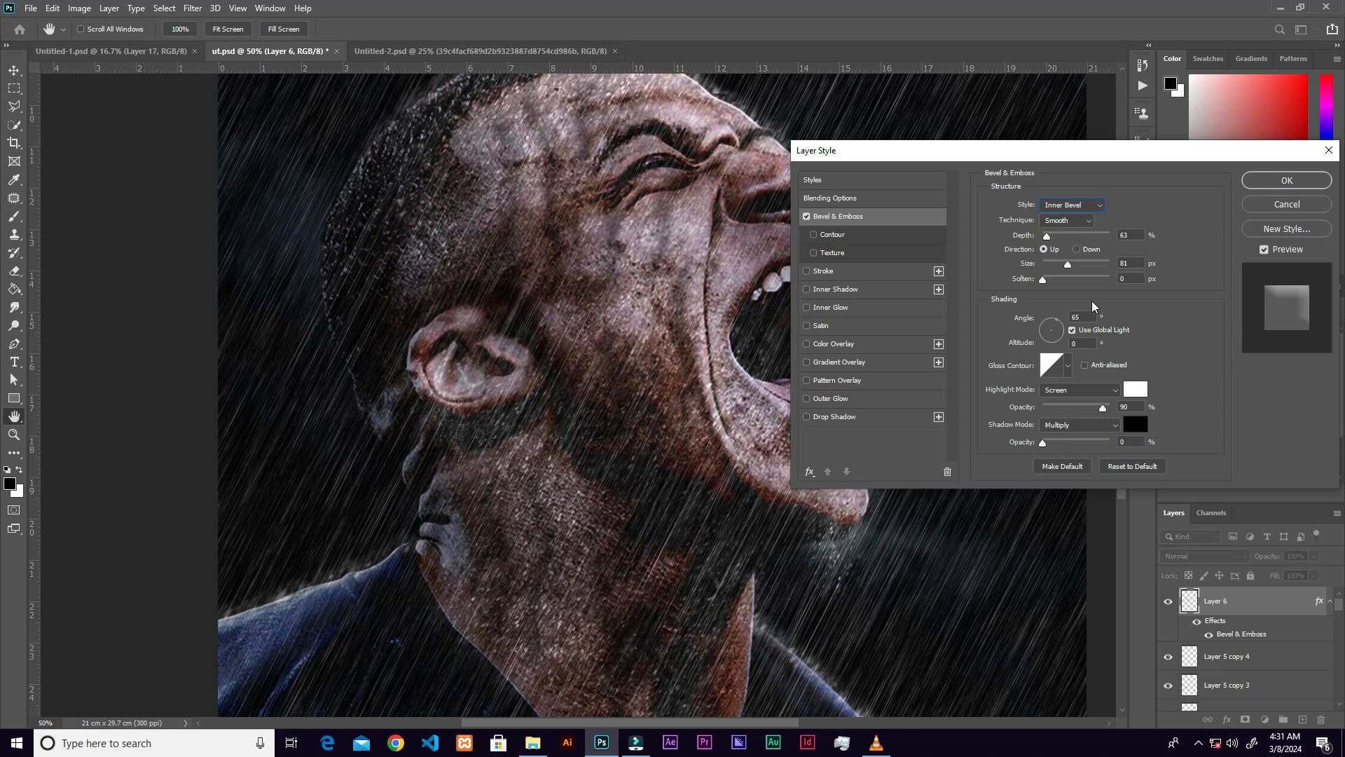
left_click(1097, 390)
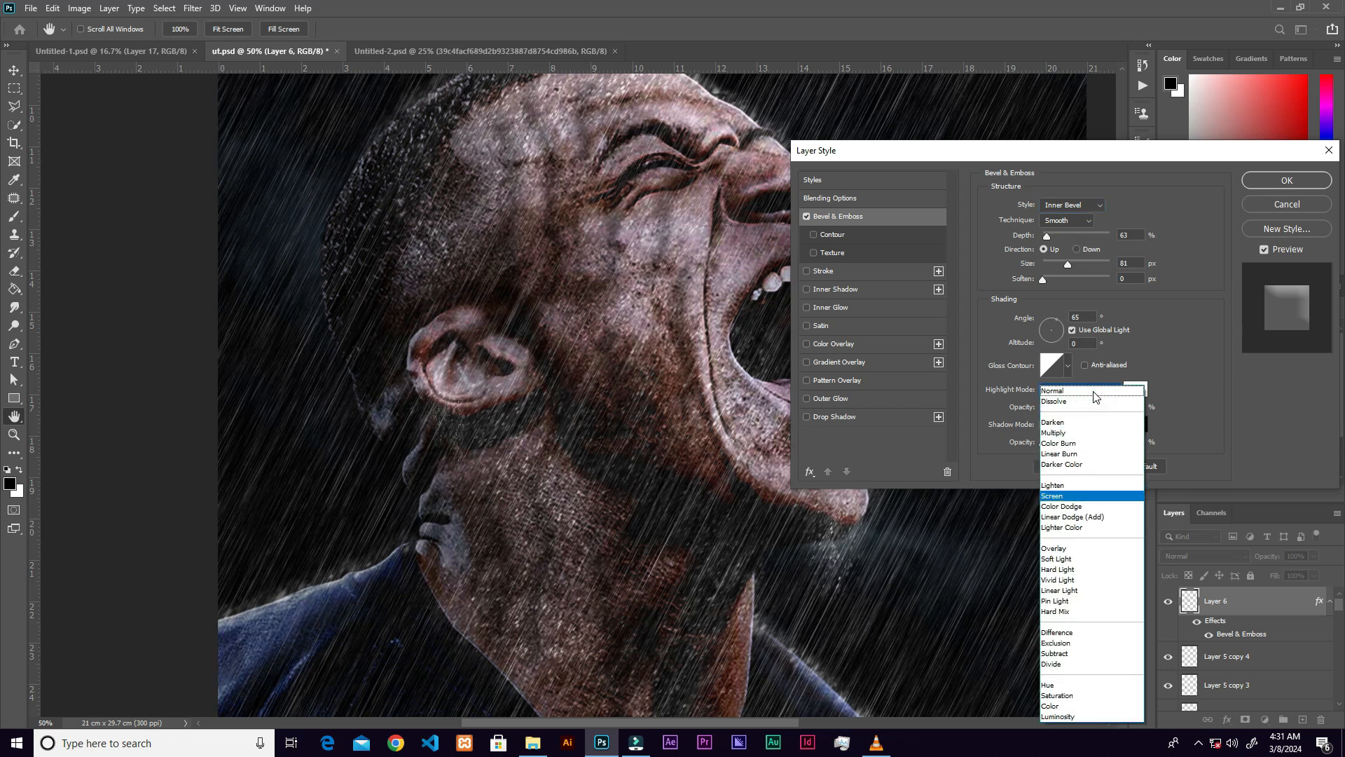
left_click(1094, 392)
left_click_drag(1100, 405, 1174, 410)
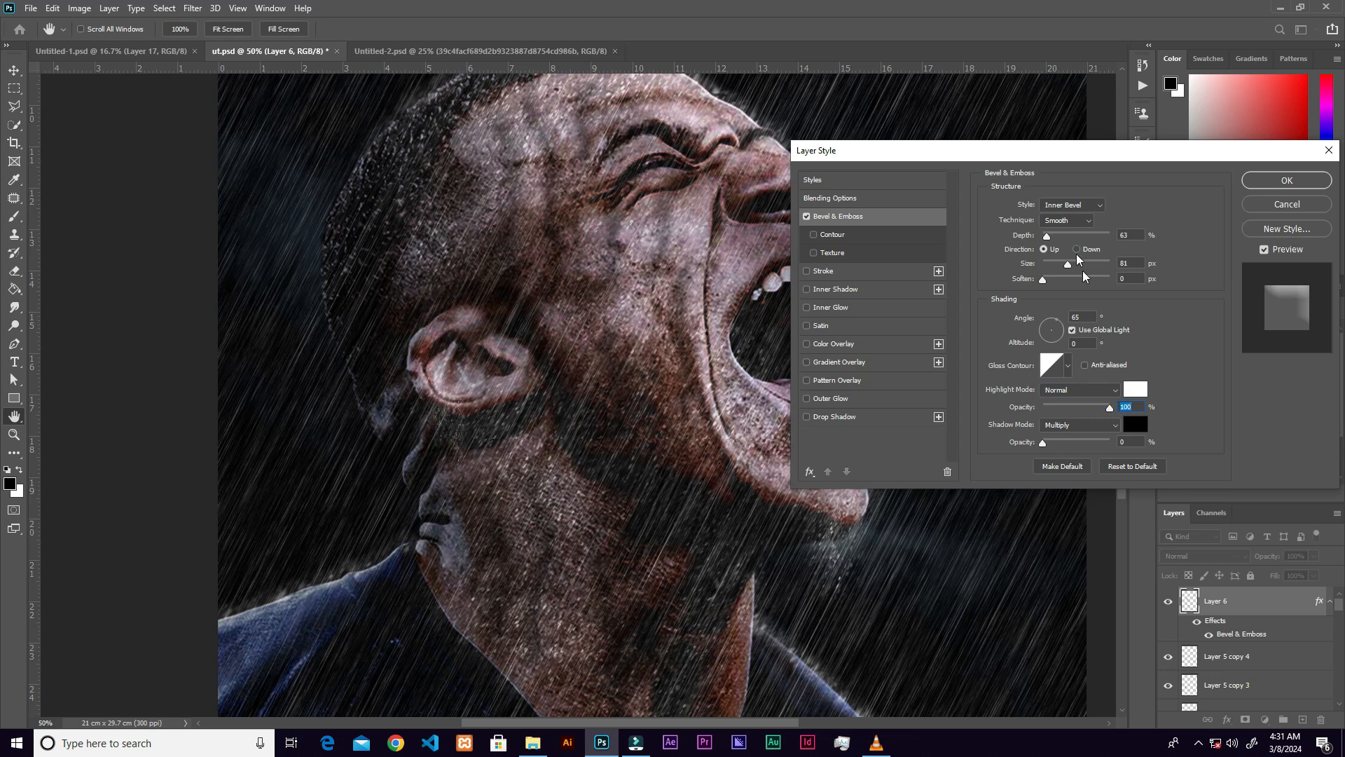
Set the bevel to 18 px size, 532% depth, a three-peaked gloss contour and a 54° angle, and apply the style.
mouse_move(1068, 264)
left_mouse_down()
mouse_move(1052, 265)
mouse_move(1062, 243)
left_mouse_up()
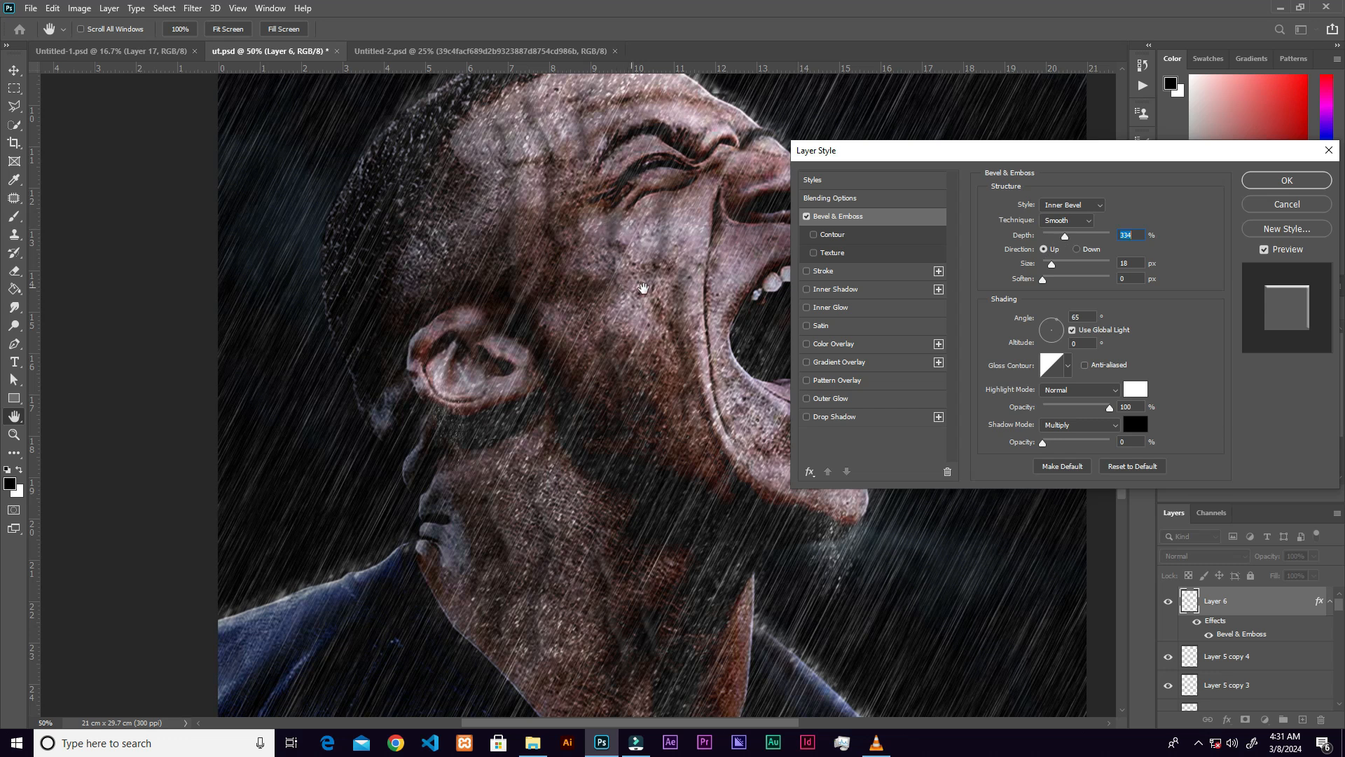
left_click(1066, 368)
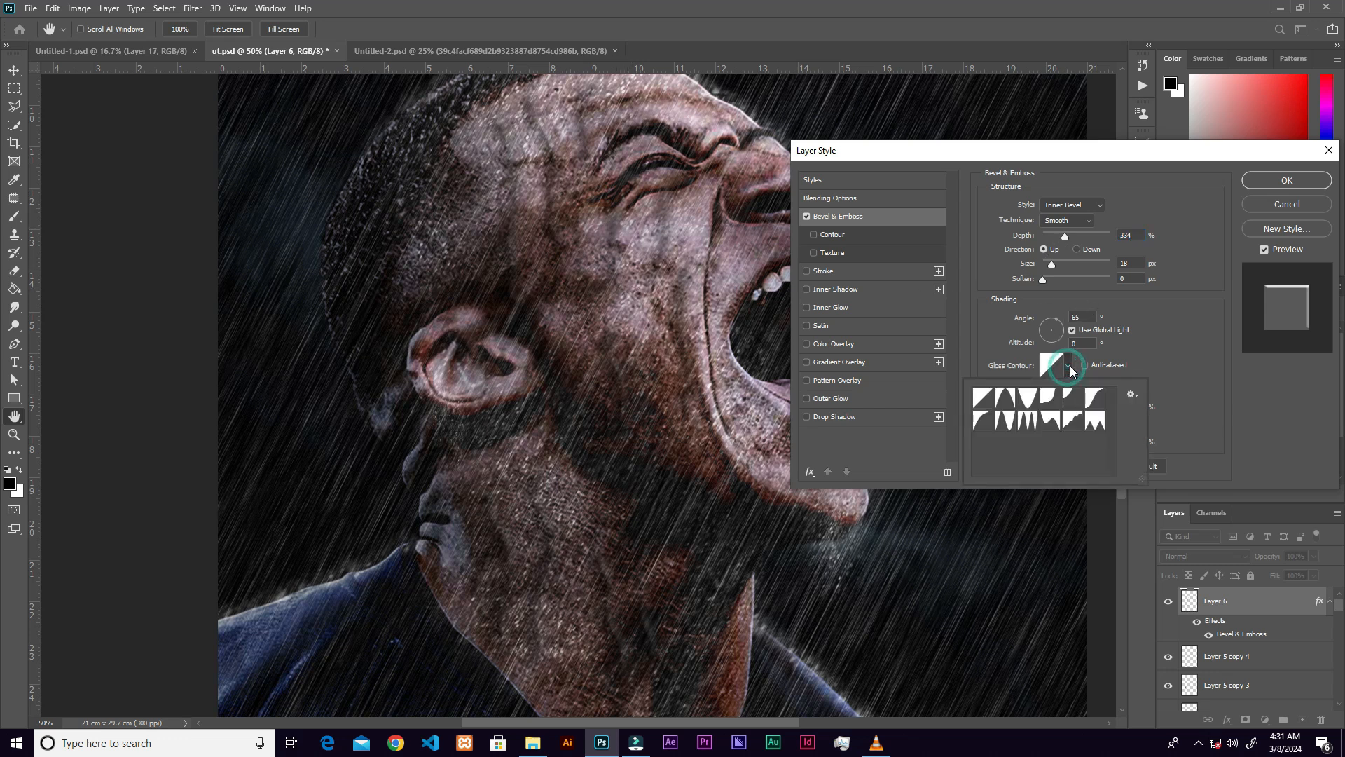
left_click(1029, 423)
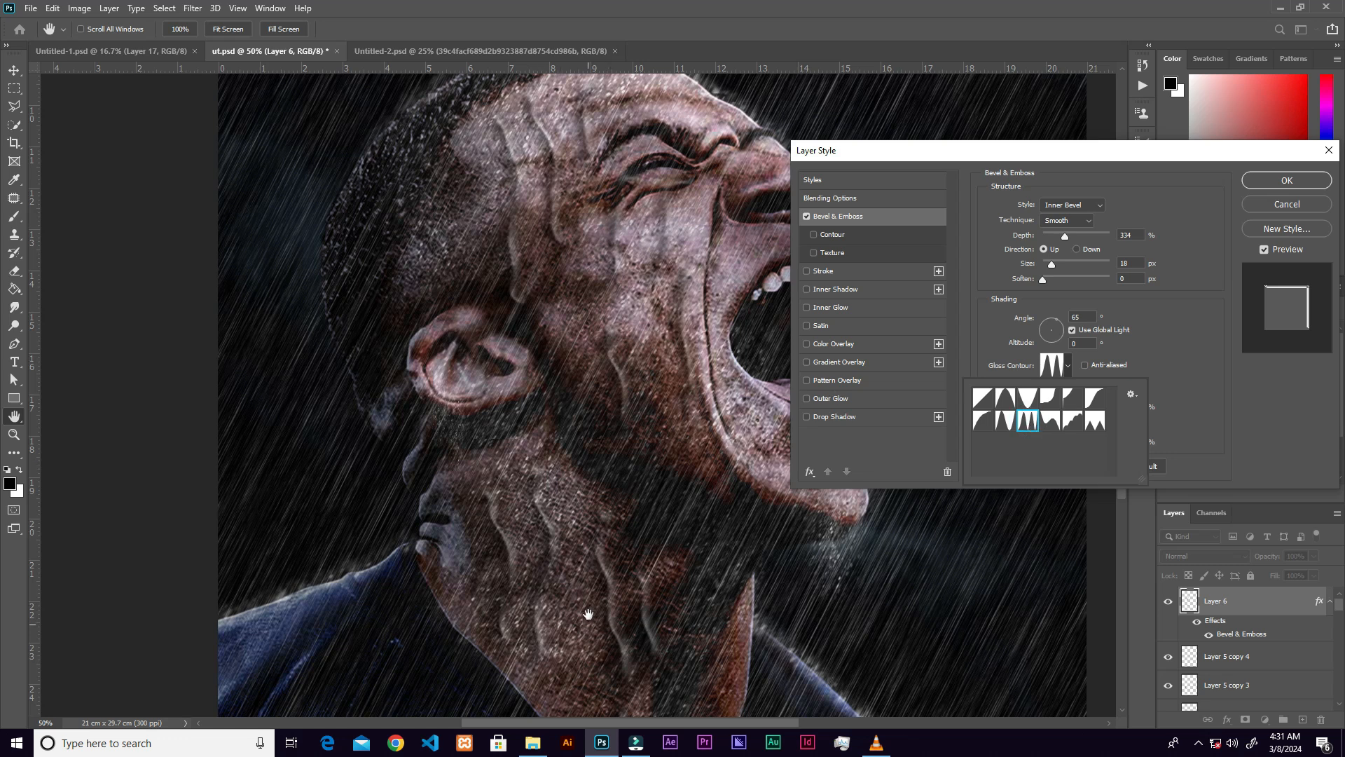
left_click(1066, 237)
mouse_move(1065, 236)
left_mouse_down()
mouse_move(1091, 250)
mouse_move(1066, 259)
mouse_move(1082, 257)
left_mouse_up()
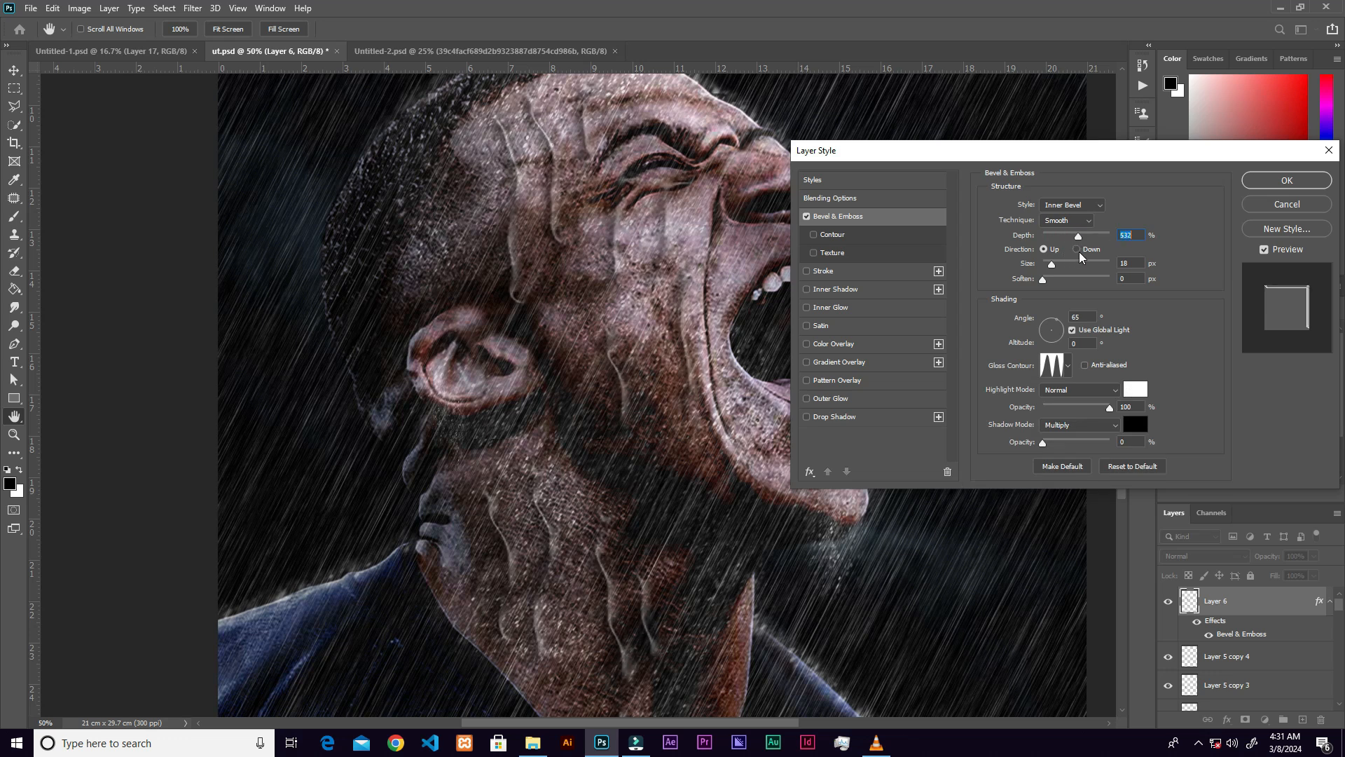
left_click_drag(1058, 324, 1063, 330)
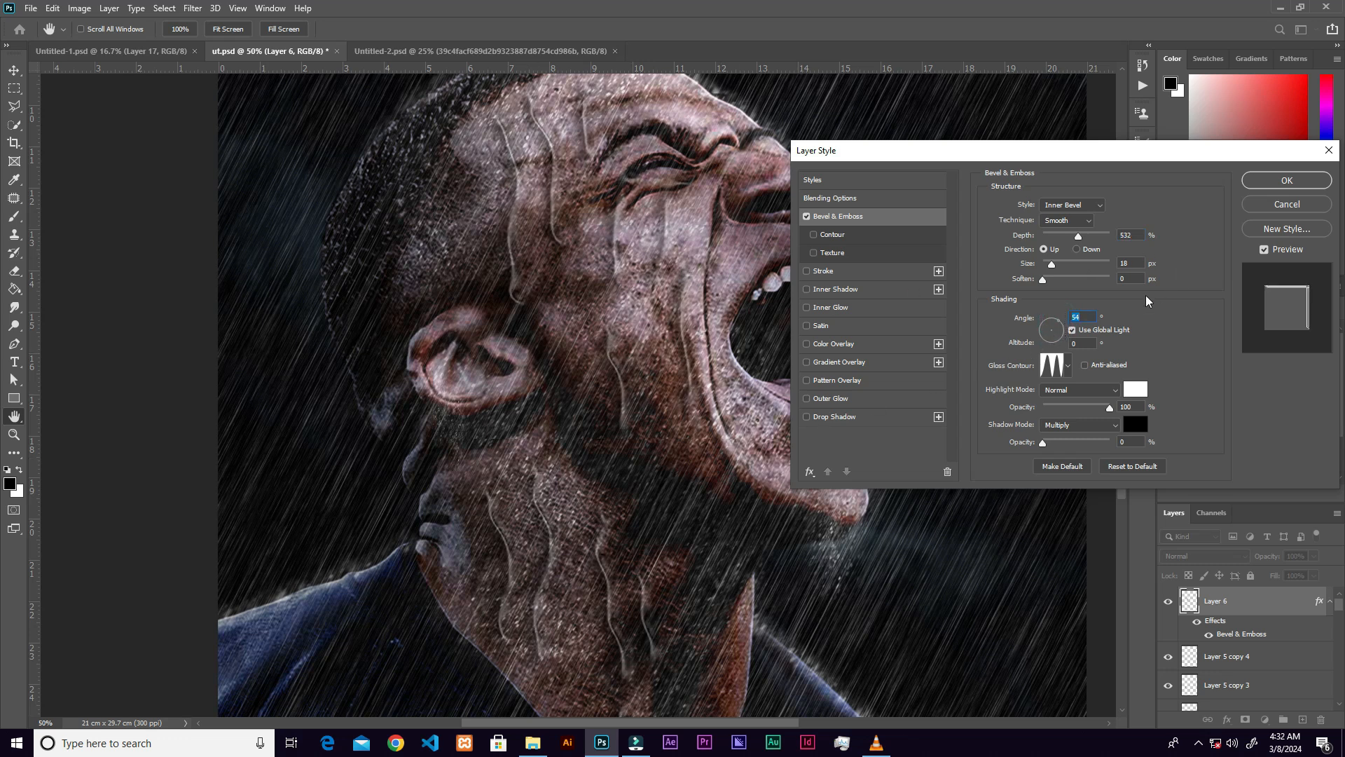
left_click(1262, 184)
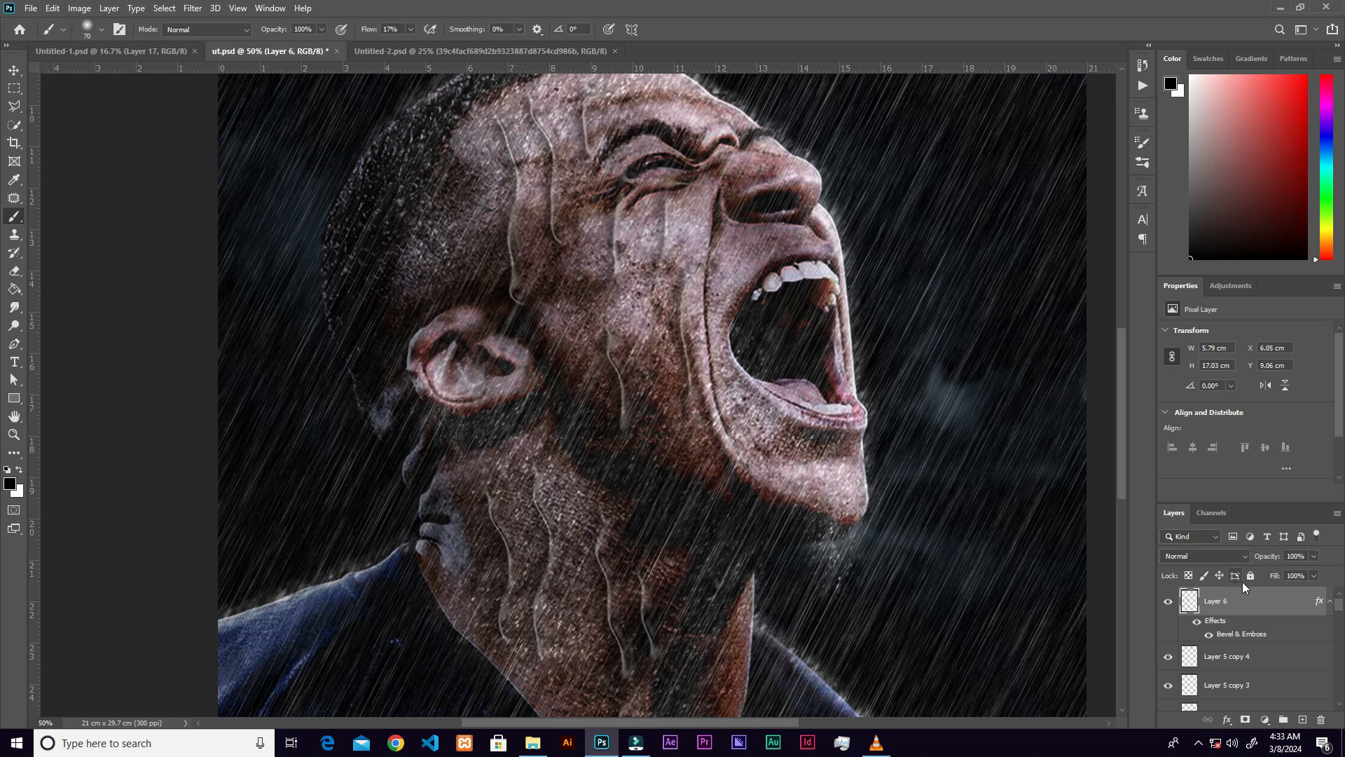
Rasterize Layer 6's layer style and set the layer's blend mode to Linear Dodge (Add).
right_click(1242, 599)
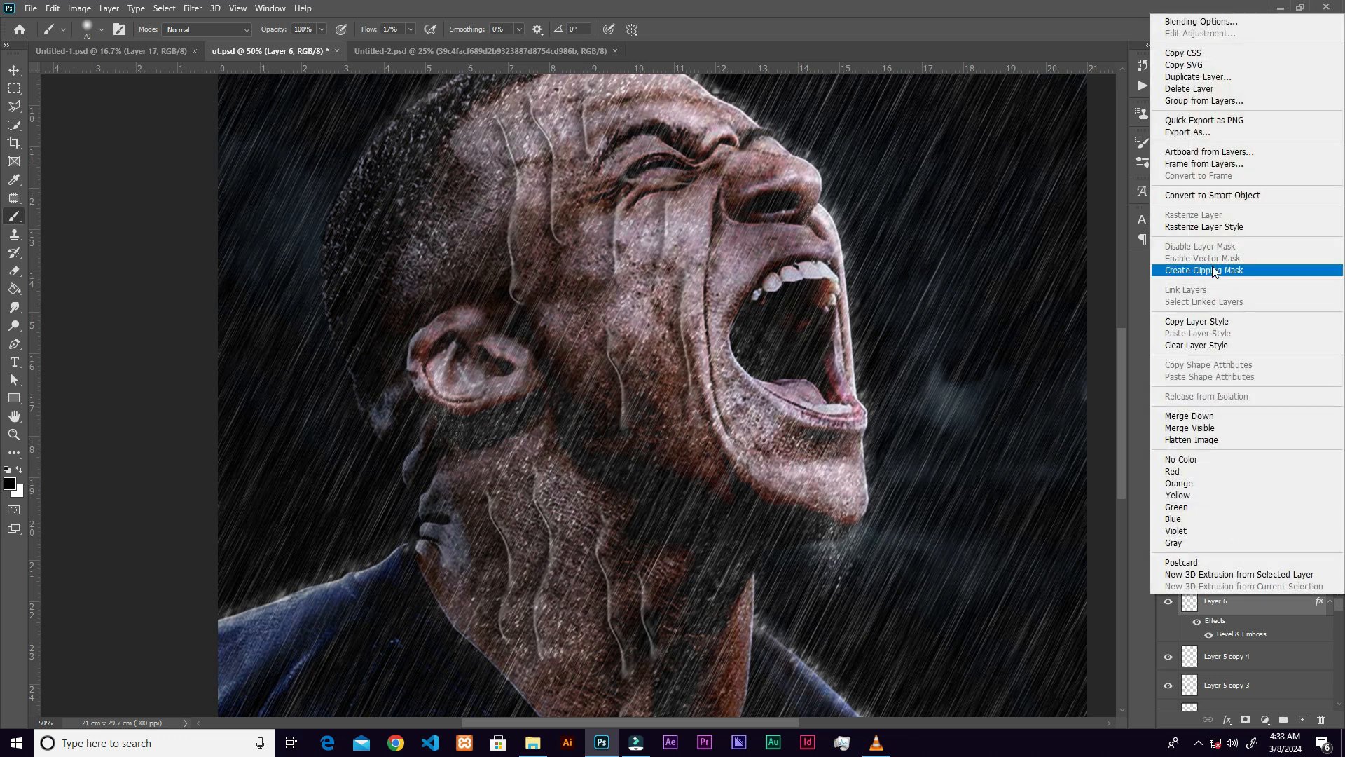
left_click(1217, 227)
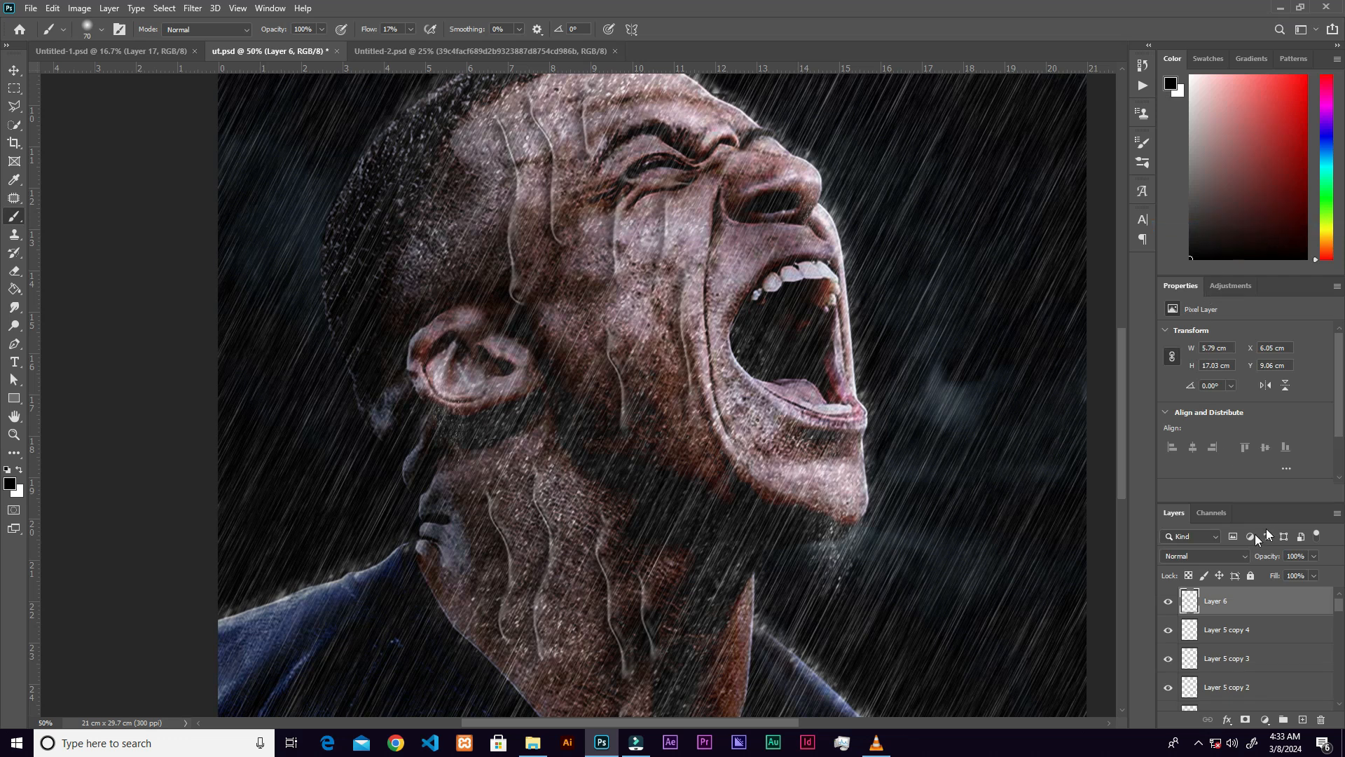
left_click(1202, 555)
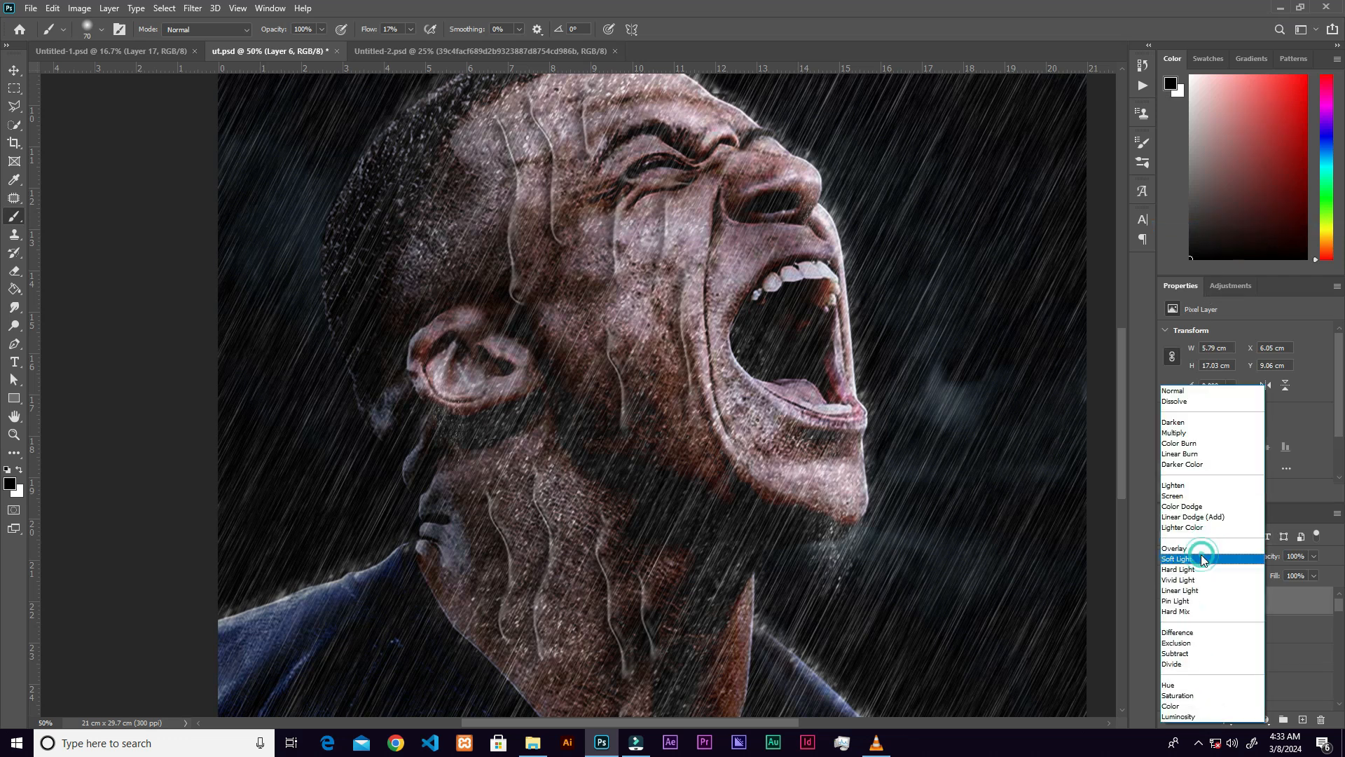
left_click(1205, 517)
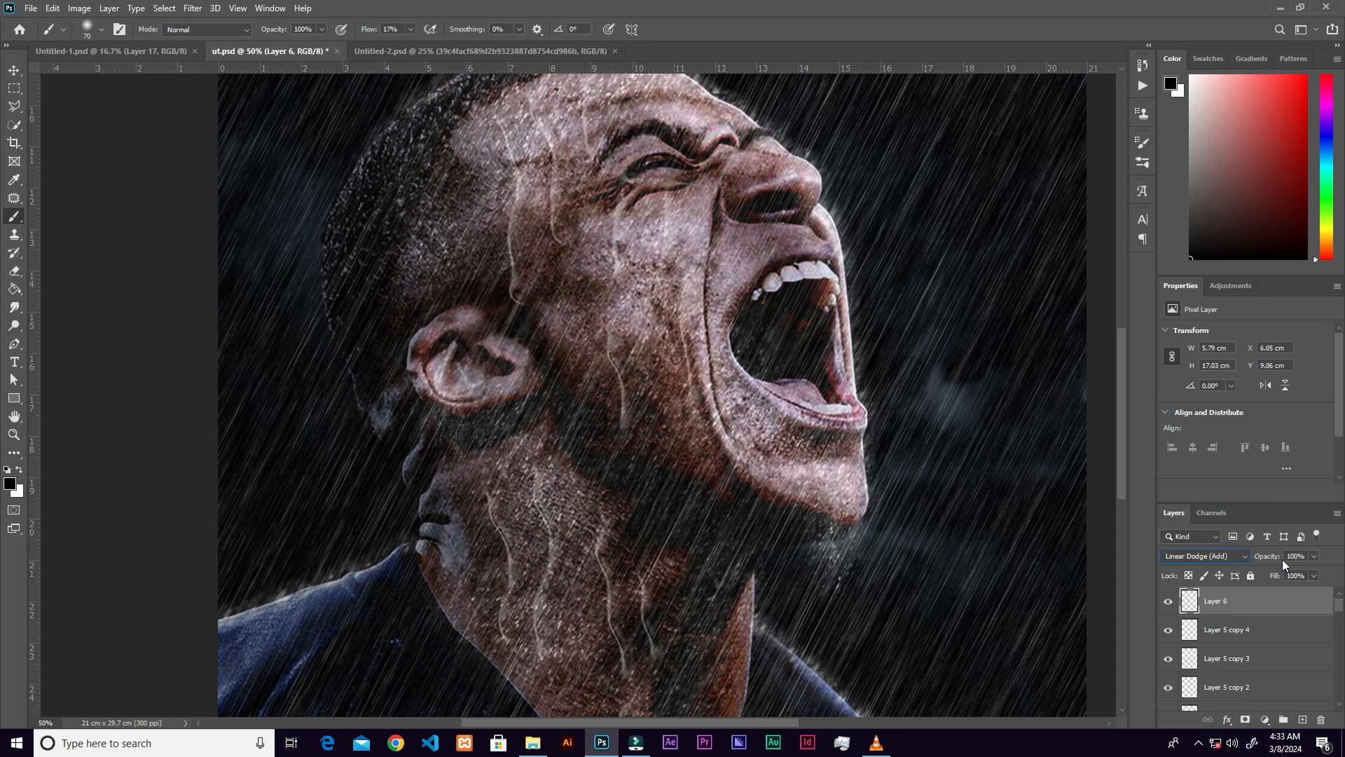
Reduce Layer 6's opacity to 47% so the water streaks blend into the skin.
mouse_move(1314, 558)
left_mouse_down()
mouse_move(1313, 574)
mouse_move(1298, 572)
left_mouse_up()
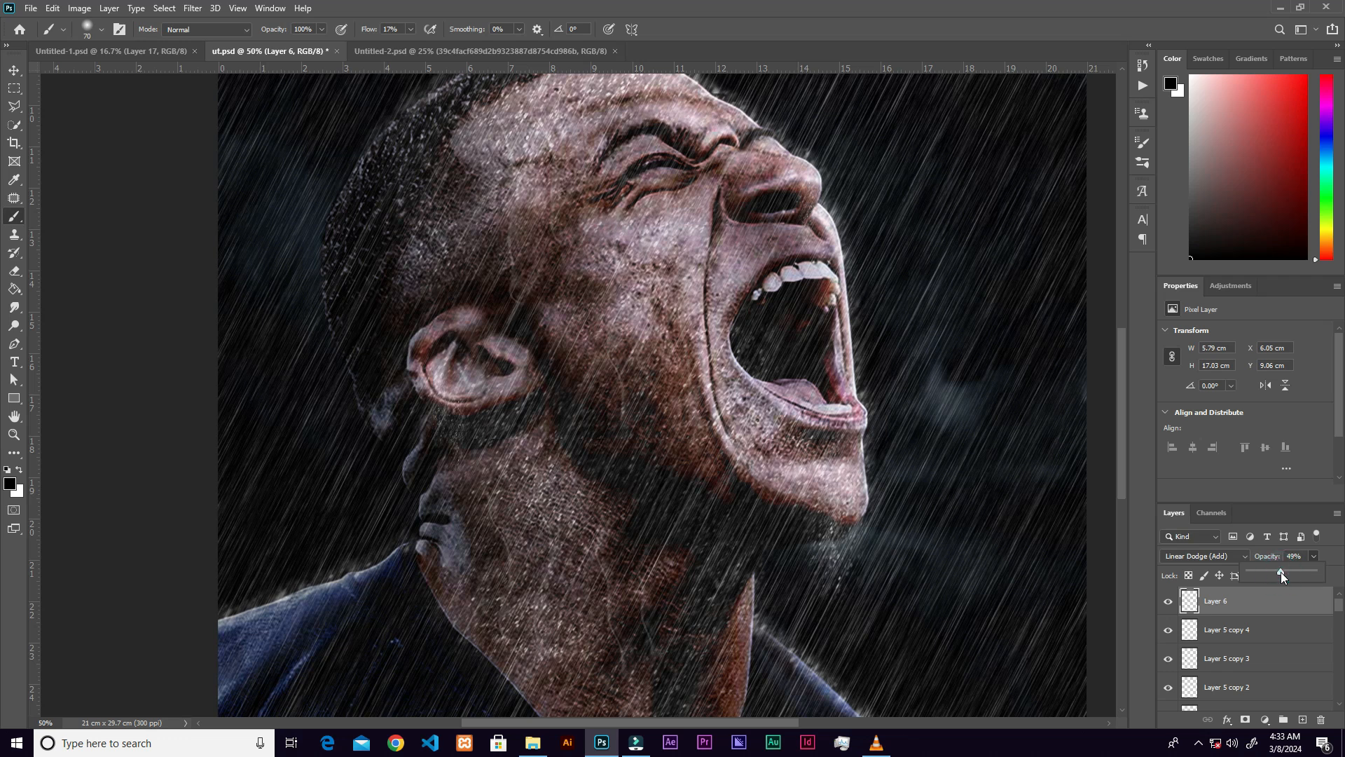
key("ctrl+minus")
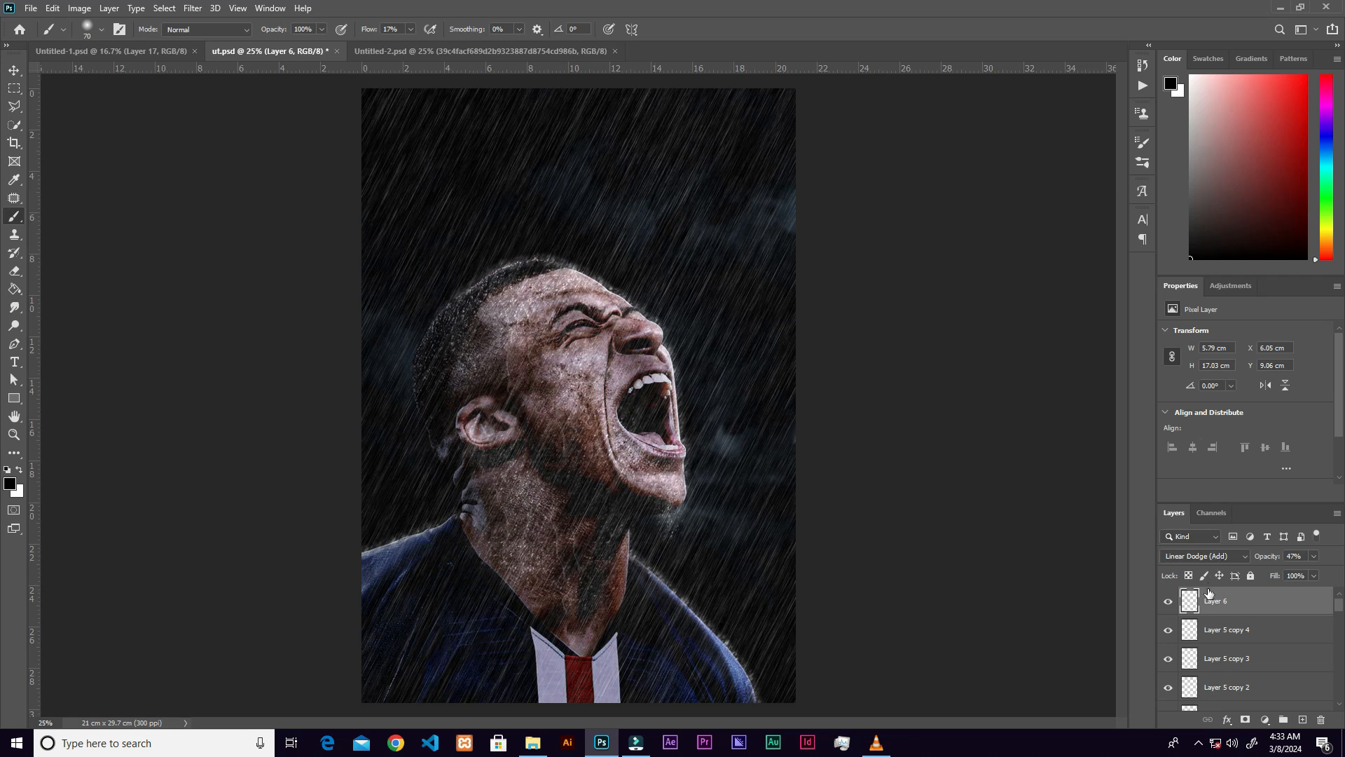
left_click(1314, 557)
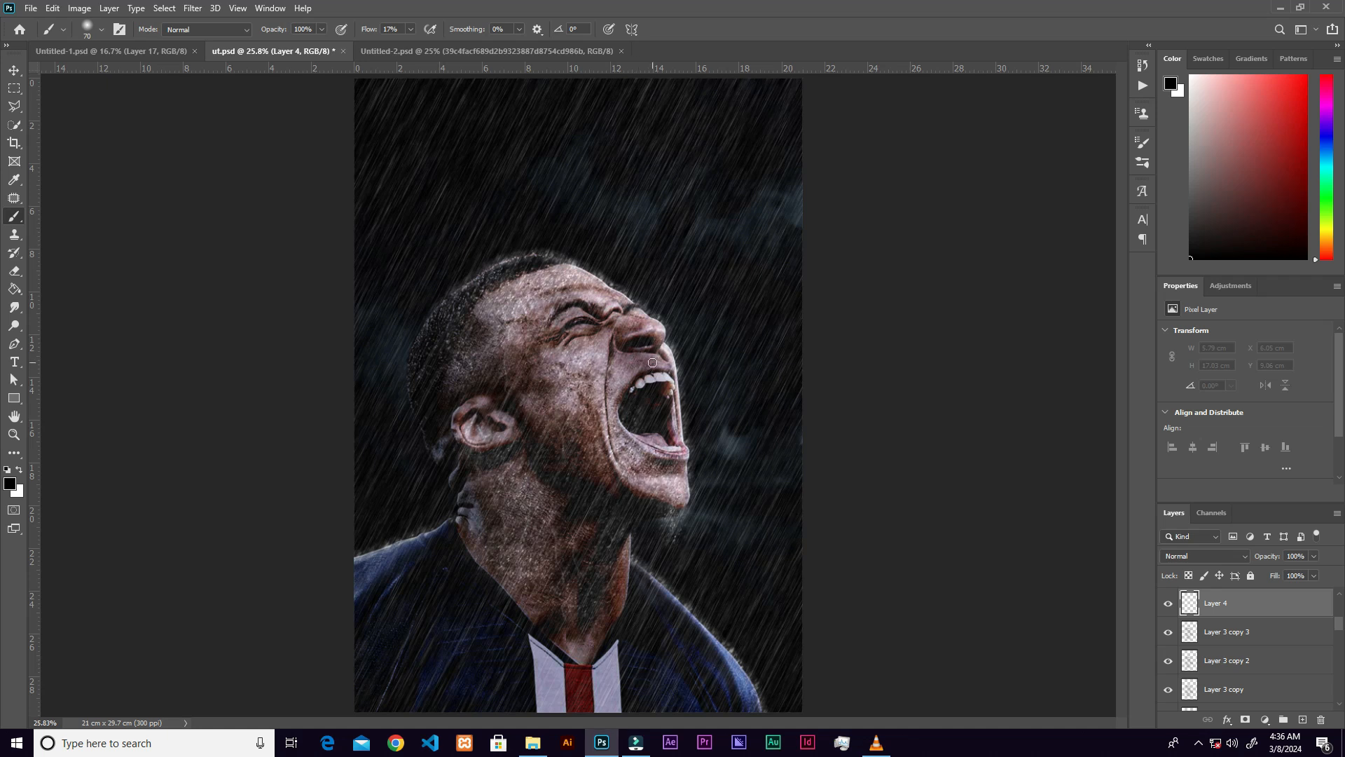
Paint black over the eye and nose on Group 2's Curves 1 mask with a 300 px brush at 17% flow.
scroll(652, 362, "up", 2)
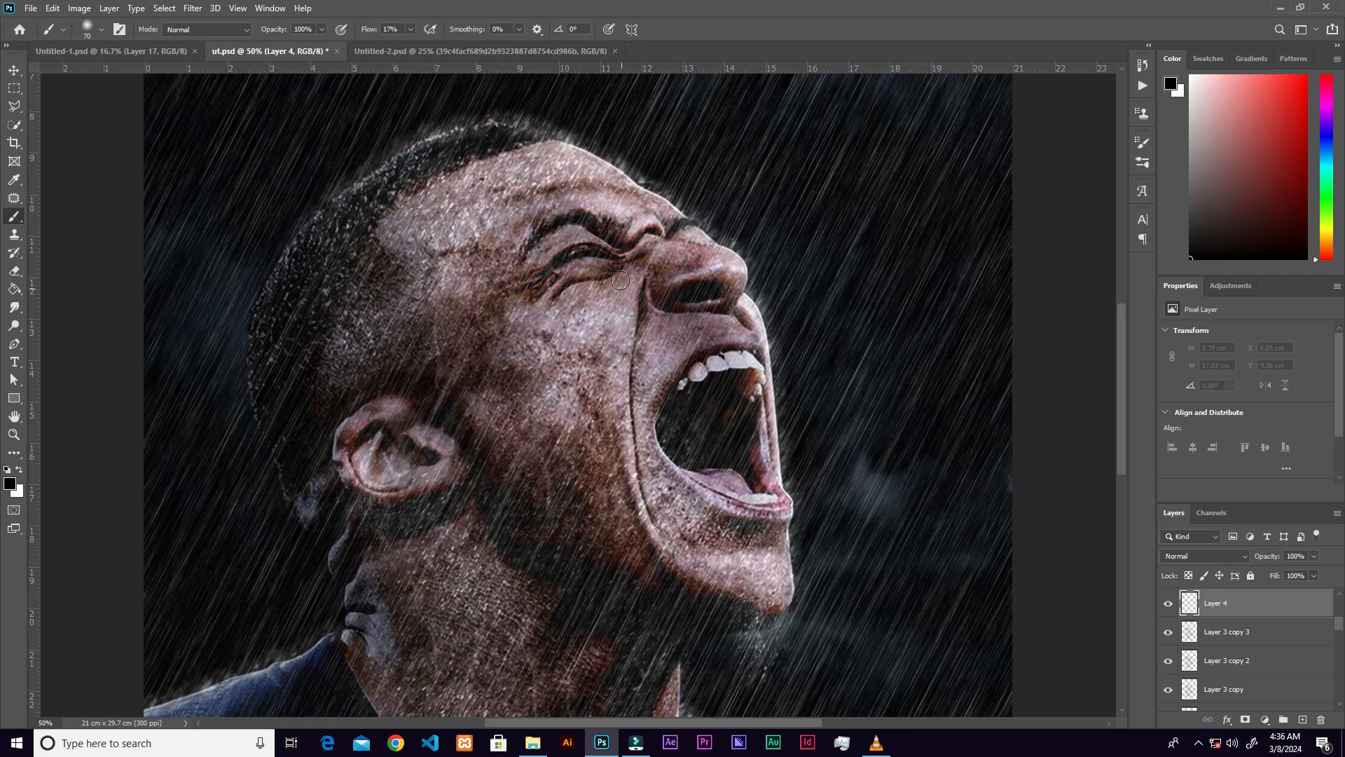
left_click_drag(1335, 629, 1339, 699)
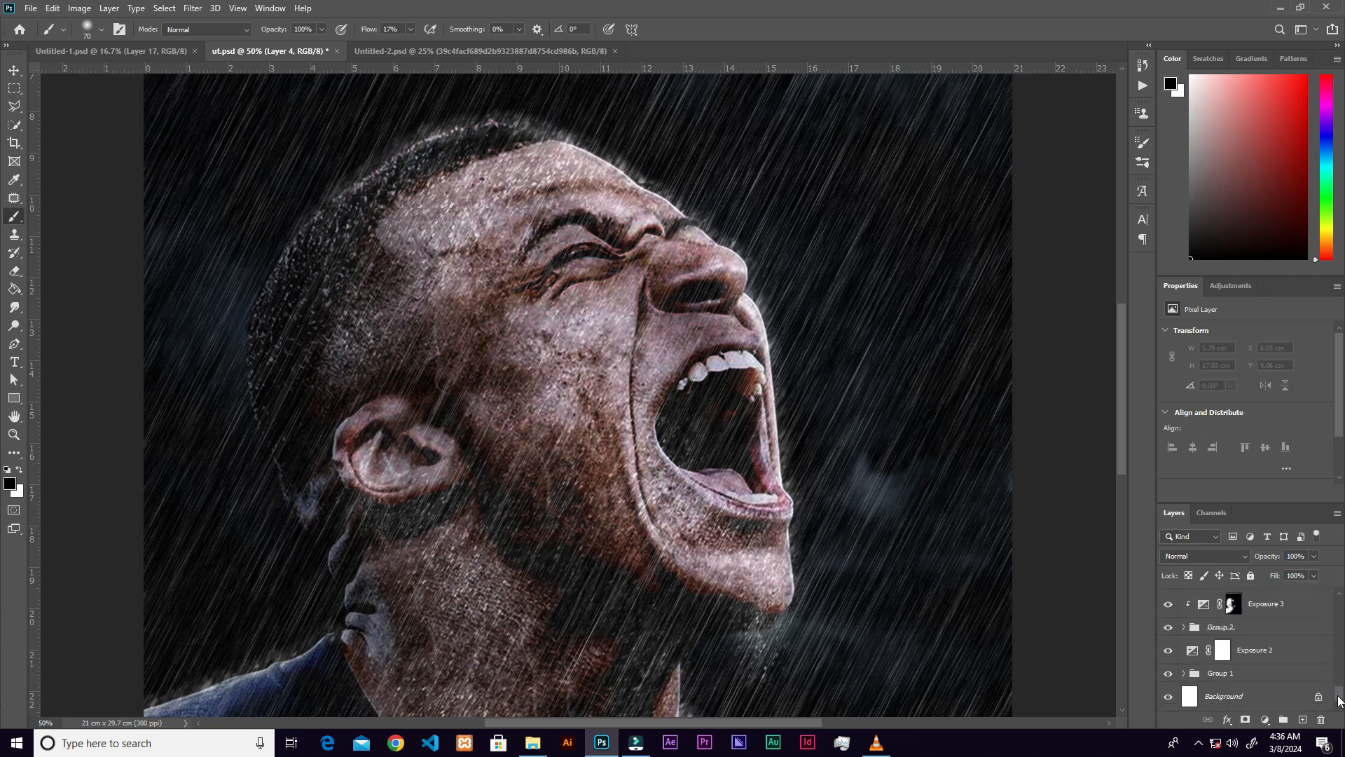
left_click(1184, 627)
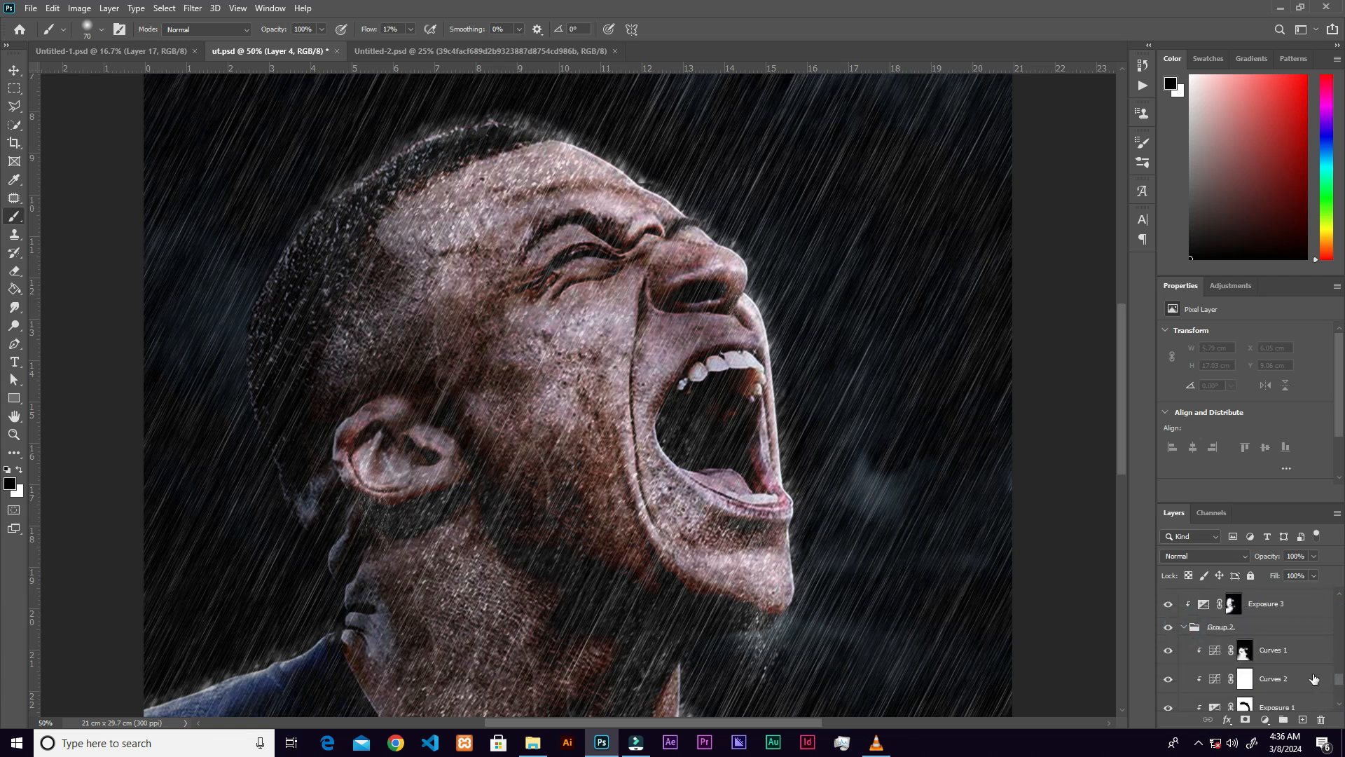
left_click(1168, 651)
left_click(1175, 652)
left_click(1246, 654)
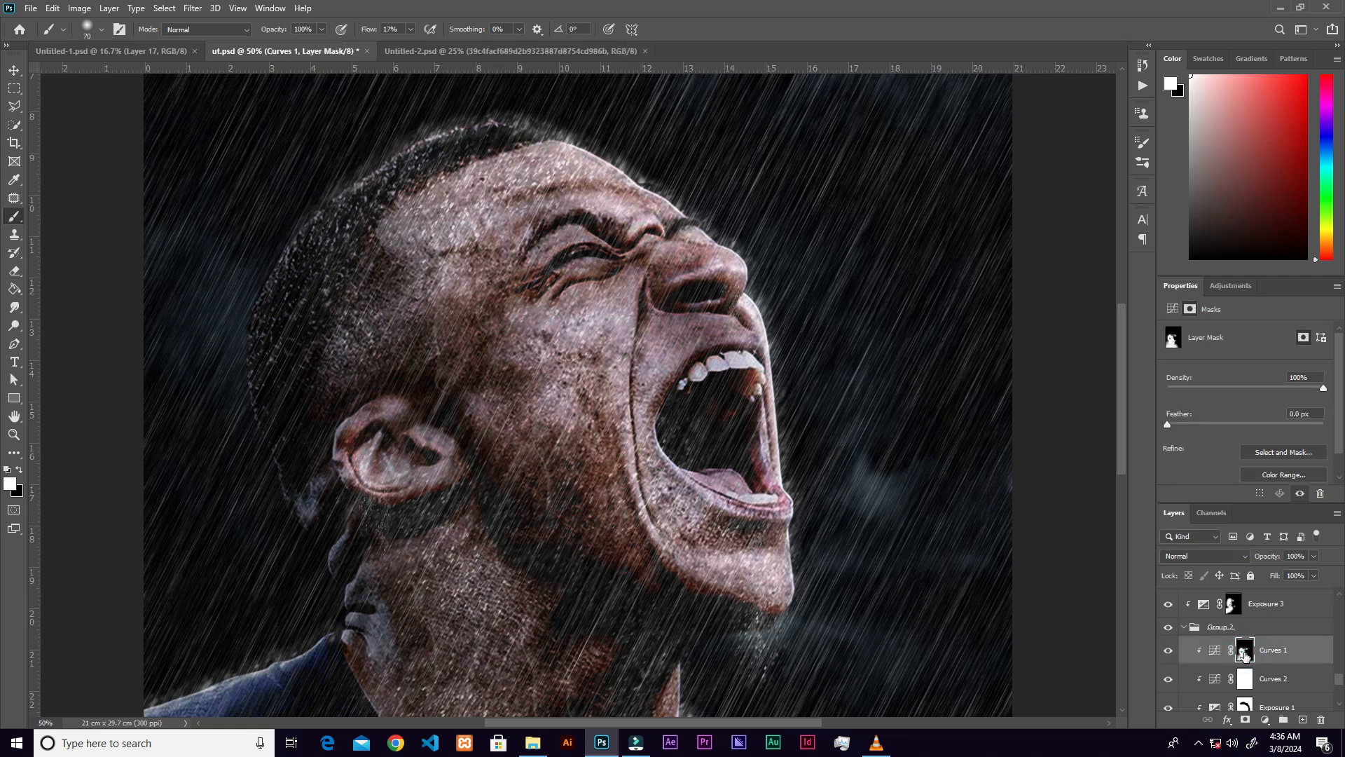
key("bracketright")
key("bracketright")
key("bracketright")
key("bracketright")
key("bracketright")
key("bracketright")
key("bracketright")
key("x")
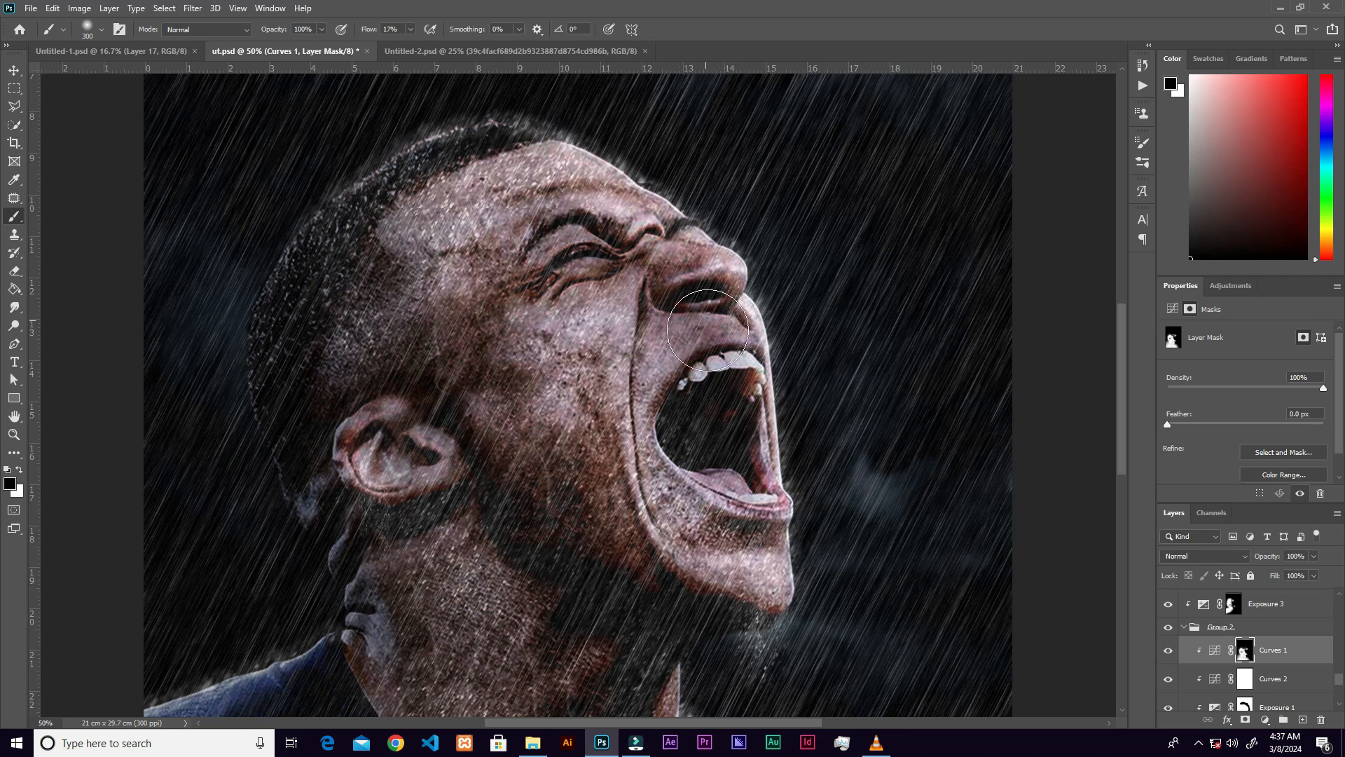
mouse_move(601, 255)
left_mouse_down()
mouse_move(553, 258)
mouse_move(604, 231)
mouse_move(643, 289)
mouse_move(729, 323)
mouse_move(711, 324)
mouse_move(682, 282)
mouse_move(603, 255)
mouse_move(682, 278)
mouse_move(665, 313)
mouse_move(672, 273)
left_mouse_up()
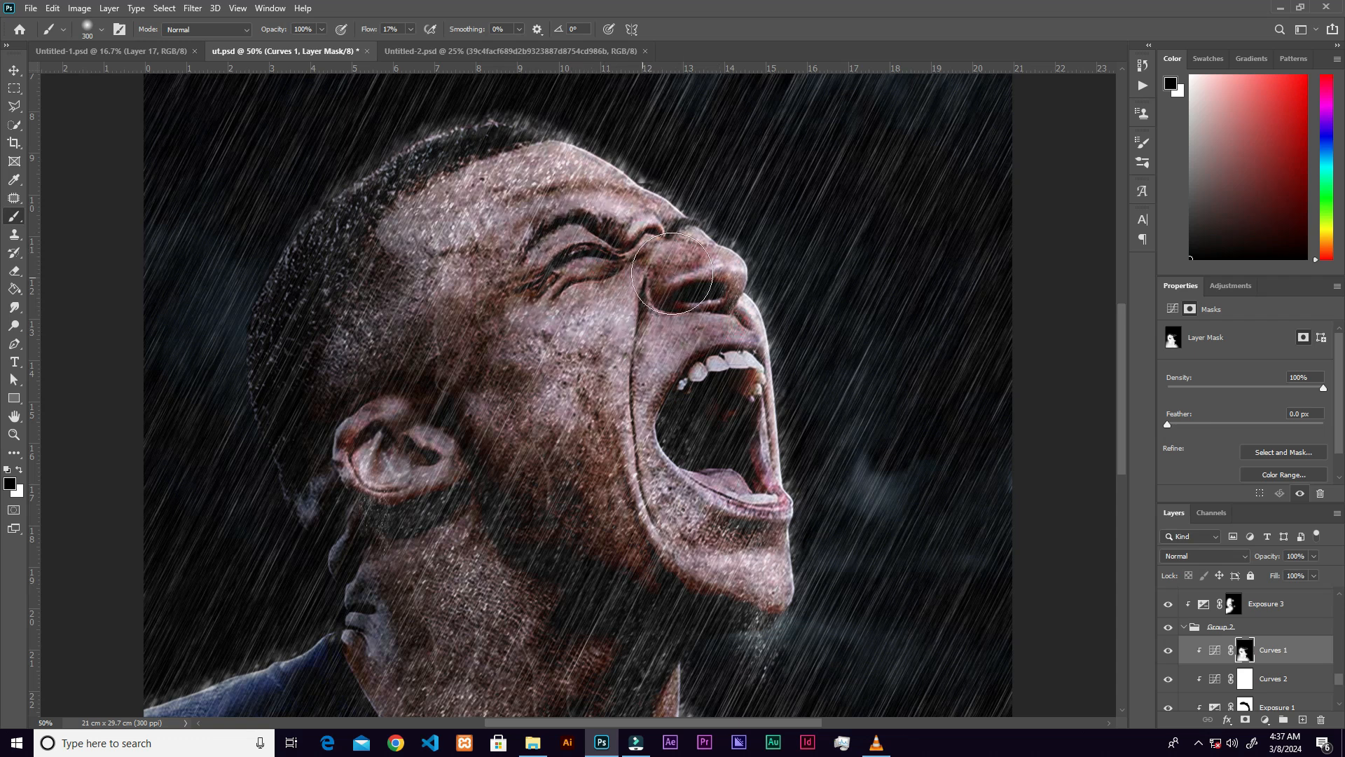
Touch up the Curves 1 mask beside the eye with a 125 px brush at 39% flow.
key("ctrl+minus")
key("ctrl+minus")
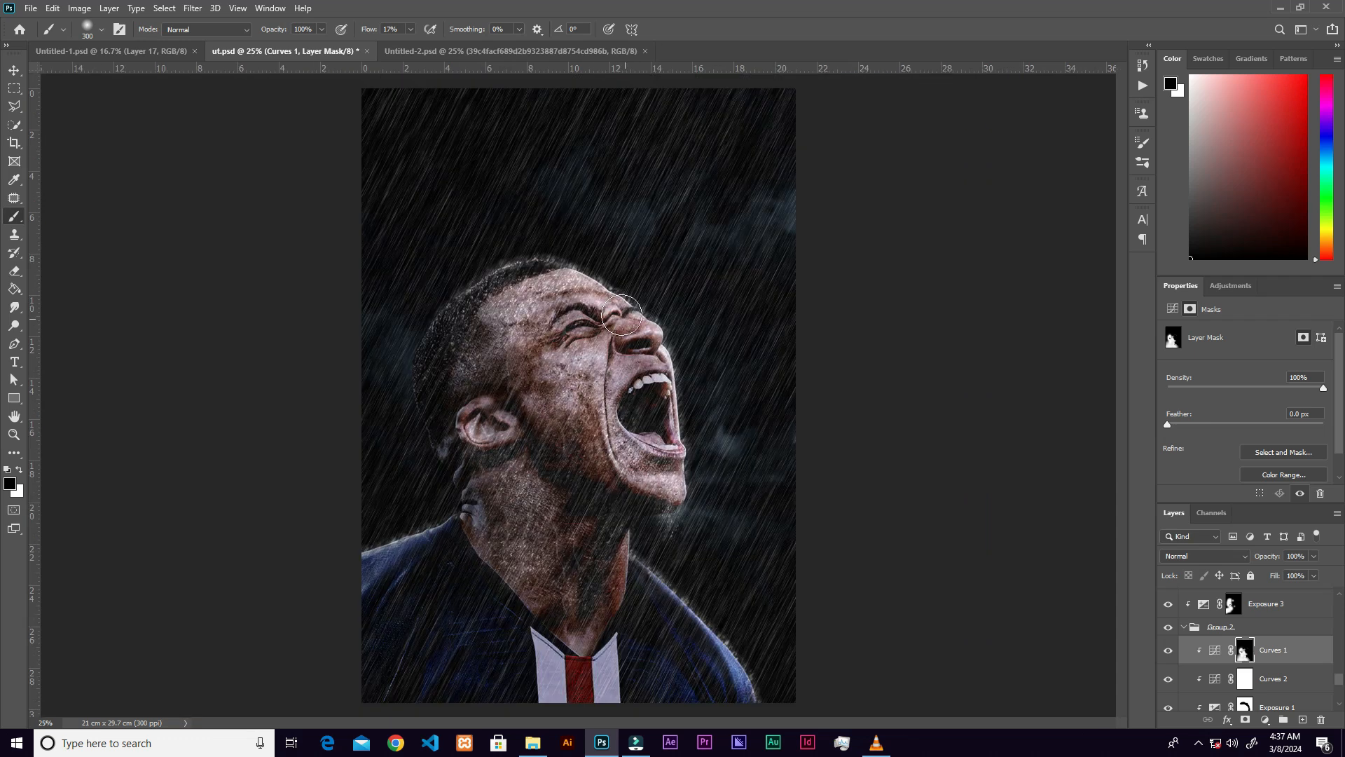
key("bracketleft")
key("bracketleft")
key("bracketleft")
key("bracketleft")
key("bracketleft")
key("shift+3")
key("shift+9")
left_click(586, 326)
Compare the face with and without the Curves 1, Curves 2 and Exposure 1 adjustments.
left_click(1167, 651)
left_click(1167, 655)
left_click(1168, 679)
left_click(1168, 679)
scroll(1340, 681, "down", 2)
left_click(1168, 669)
left_click(1169, 669)
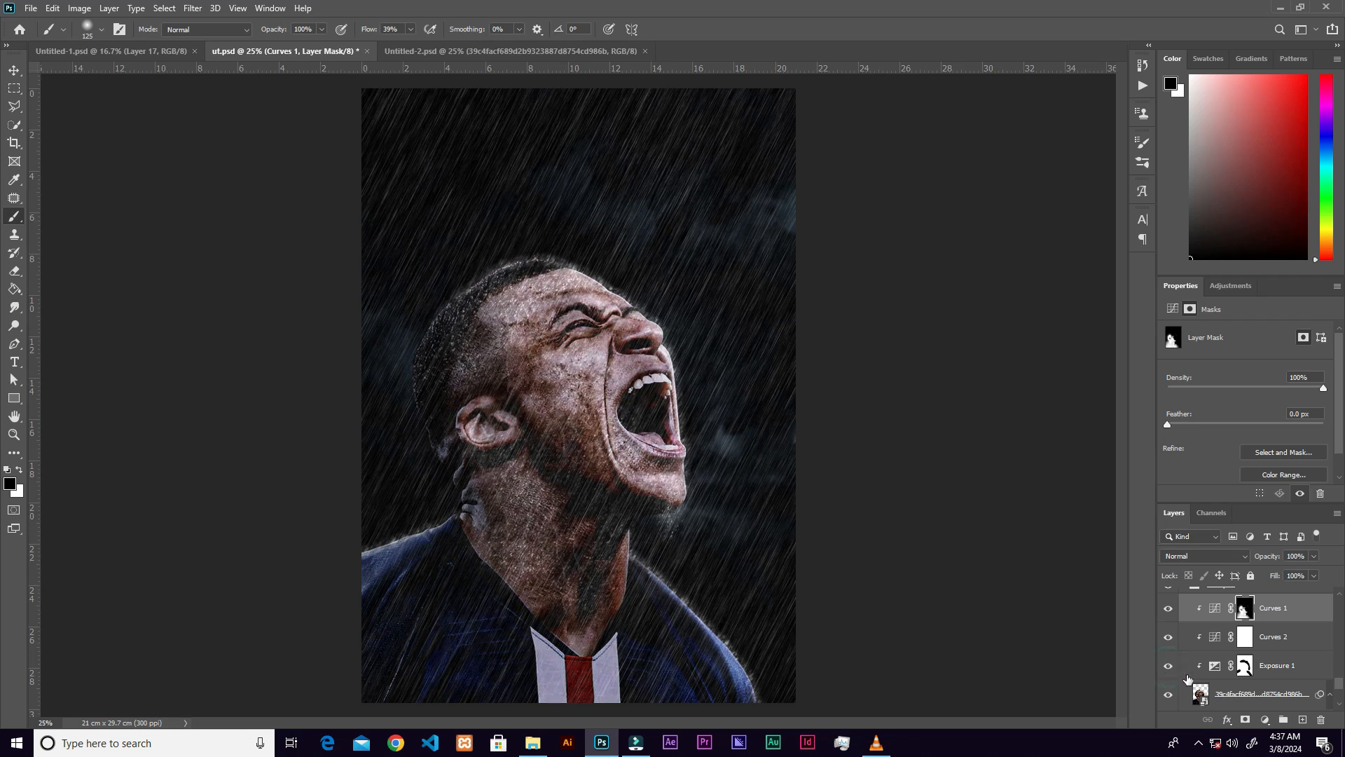
Target the Exposure 1 layer mask and enlarge the brush to 250 px.
left_click(1245, 666)
key("bracketright")
key("bracketright")
key("bracketright")
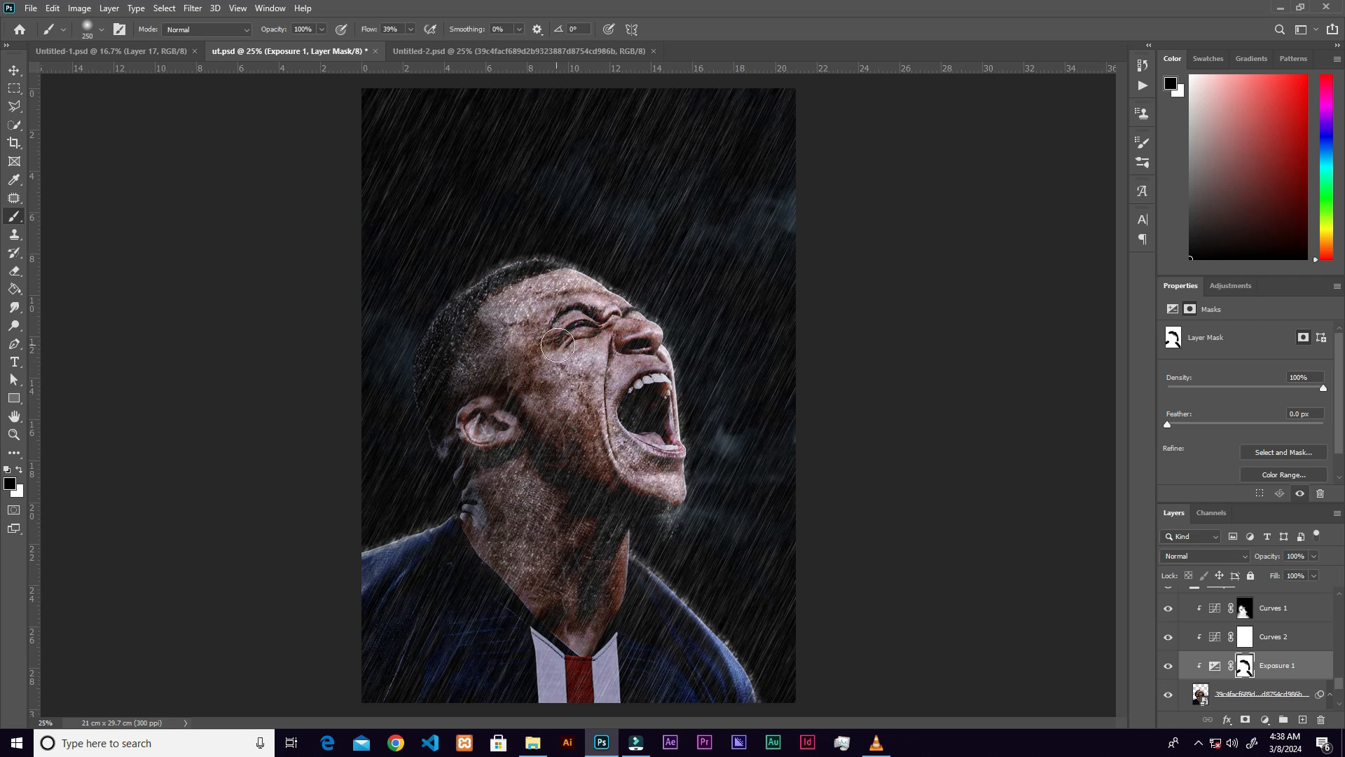
key("v")
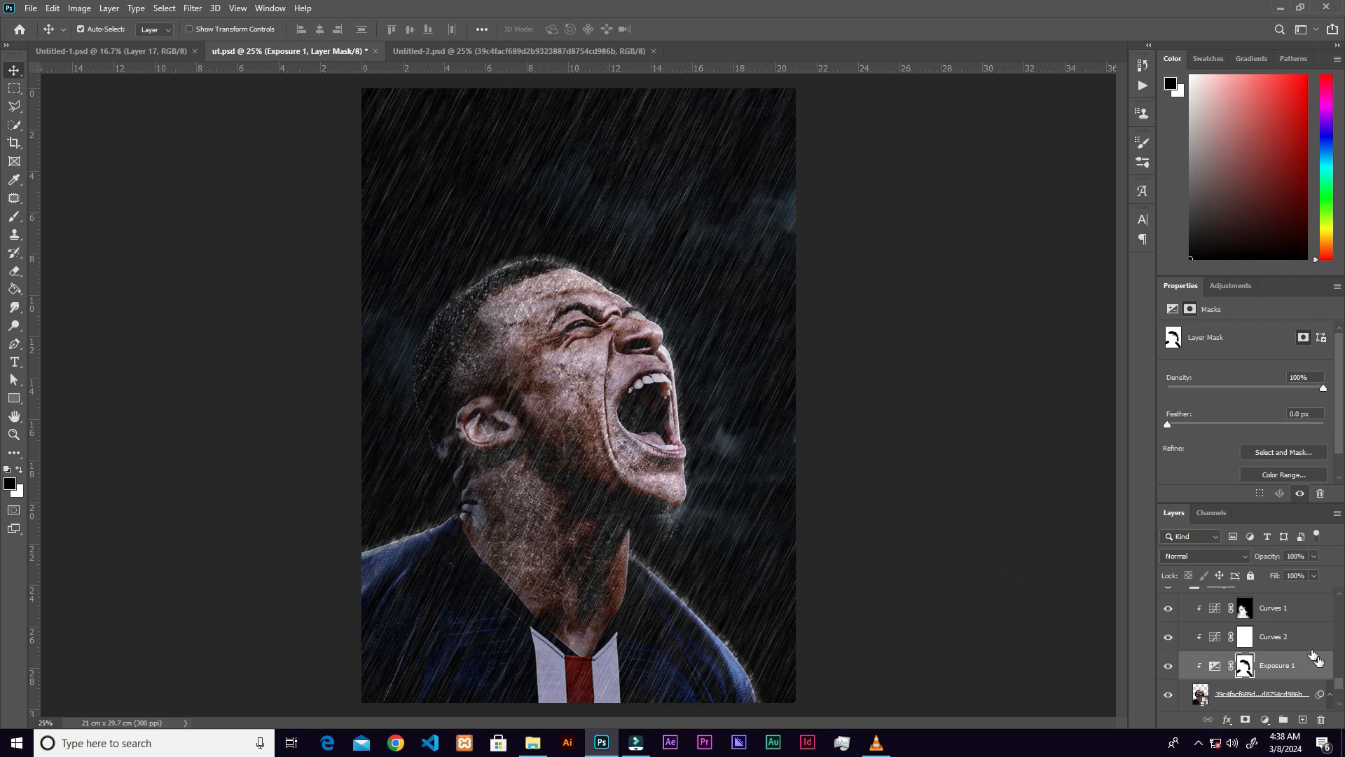
Add a new layer above Layer 6 and paint black beneath the chin with a 400 px brush at 17% flow.
left_click_drag(1340, 691, 1342, 607)
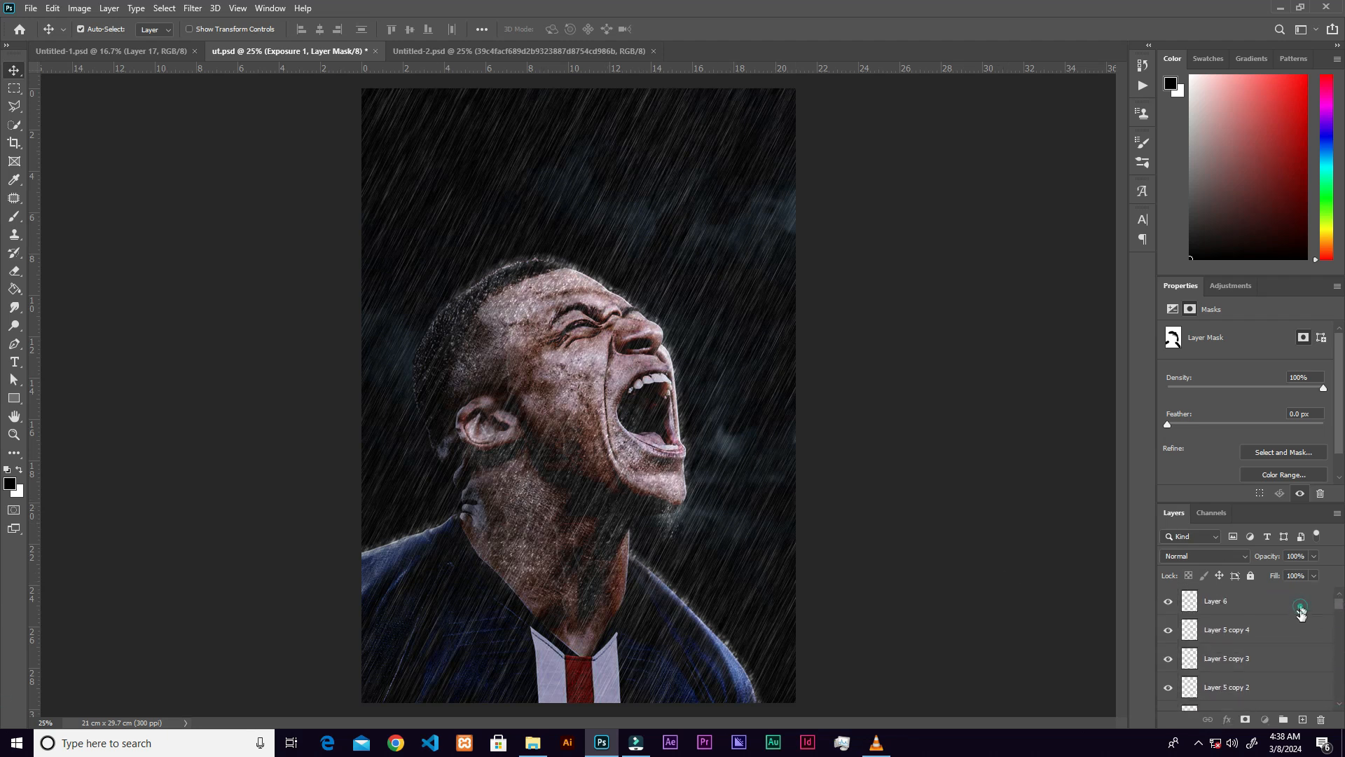
left_click(1302, 719)
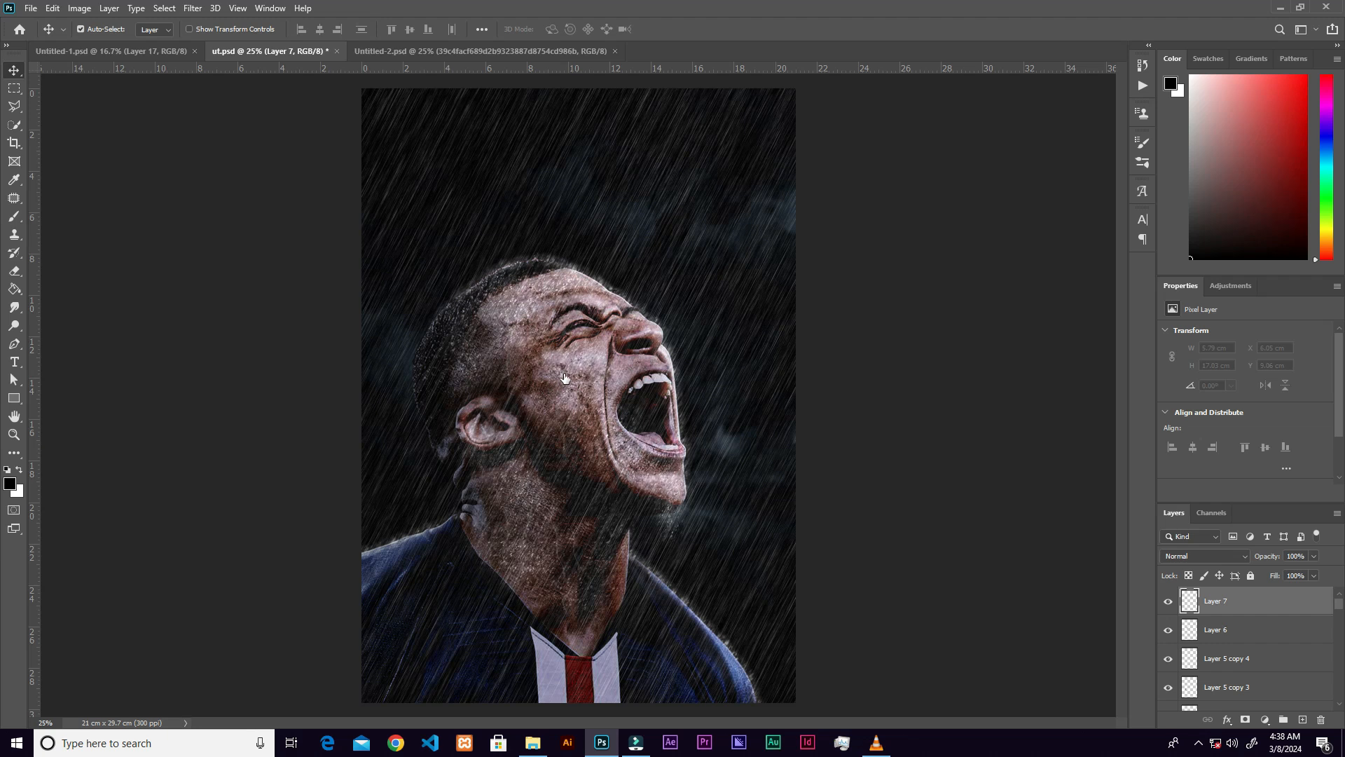
key("b")
key("bracketright")
left_click(411, 29)
left_click_drag(392, 48, 398, 52)
key("bracketleft")
key("bracketleft")
key("bracketleft")
mouse_move(662, 516)
left_mouse_down()
mouse_move(658, 544)
mouse_move(656, 514)
mouse_move(640, 516)
mouse_move(652, 570)
mouse_move(640, 522)
mouse_move(649, 533)
mouse_move(658, 504)
mouse_move(630, 487)
mouse_move(637, 519)
left_mouse_up()
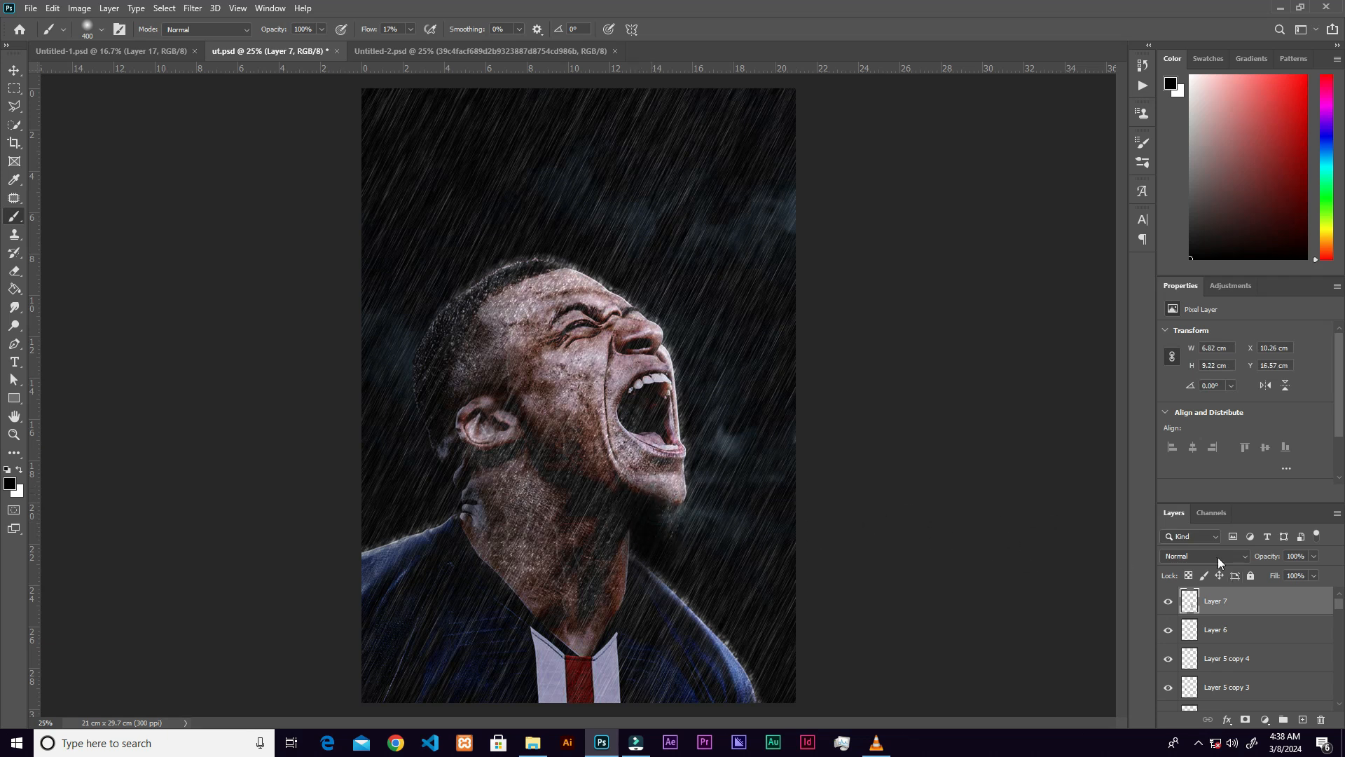
Give Layer 7 a Pattern Overlay of the droplet pattern at 100% opacity and 13% scale, and rasterize its layer style.
left_click(1242, 610)
double_click(1242, 610)
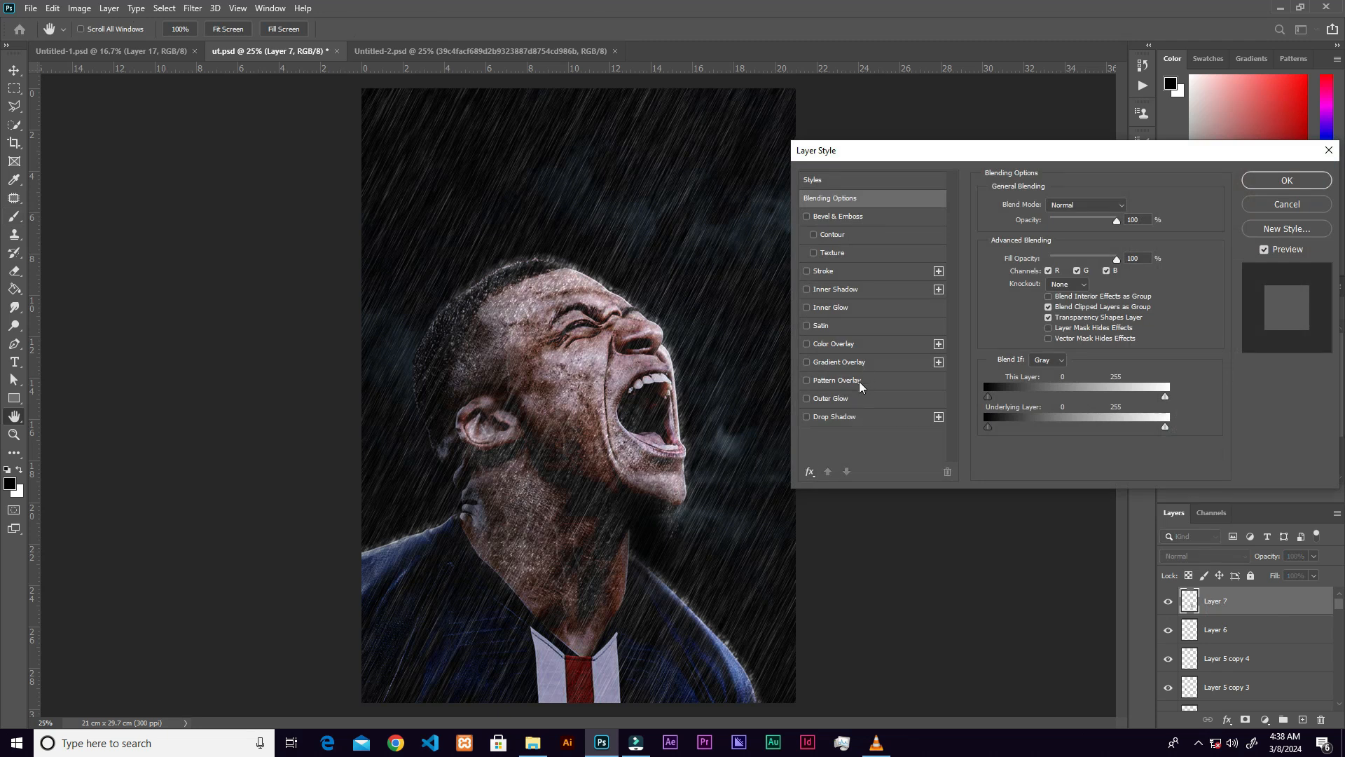
left_click(859, 381)
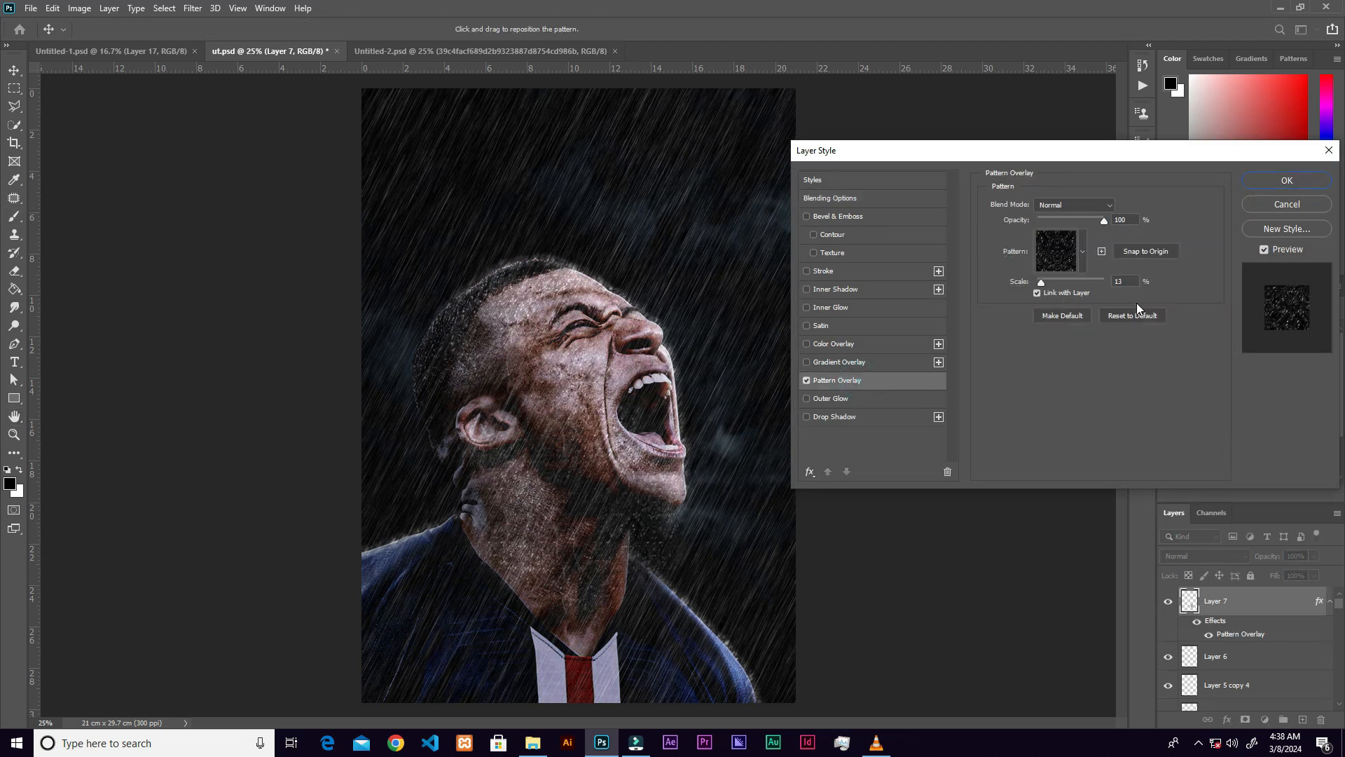
left_click(1261, 185)
right_click(1255, 606)
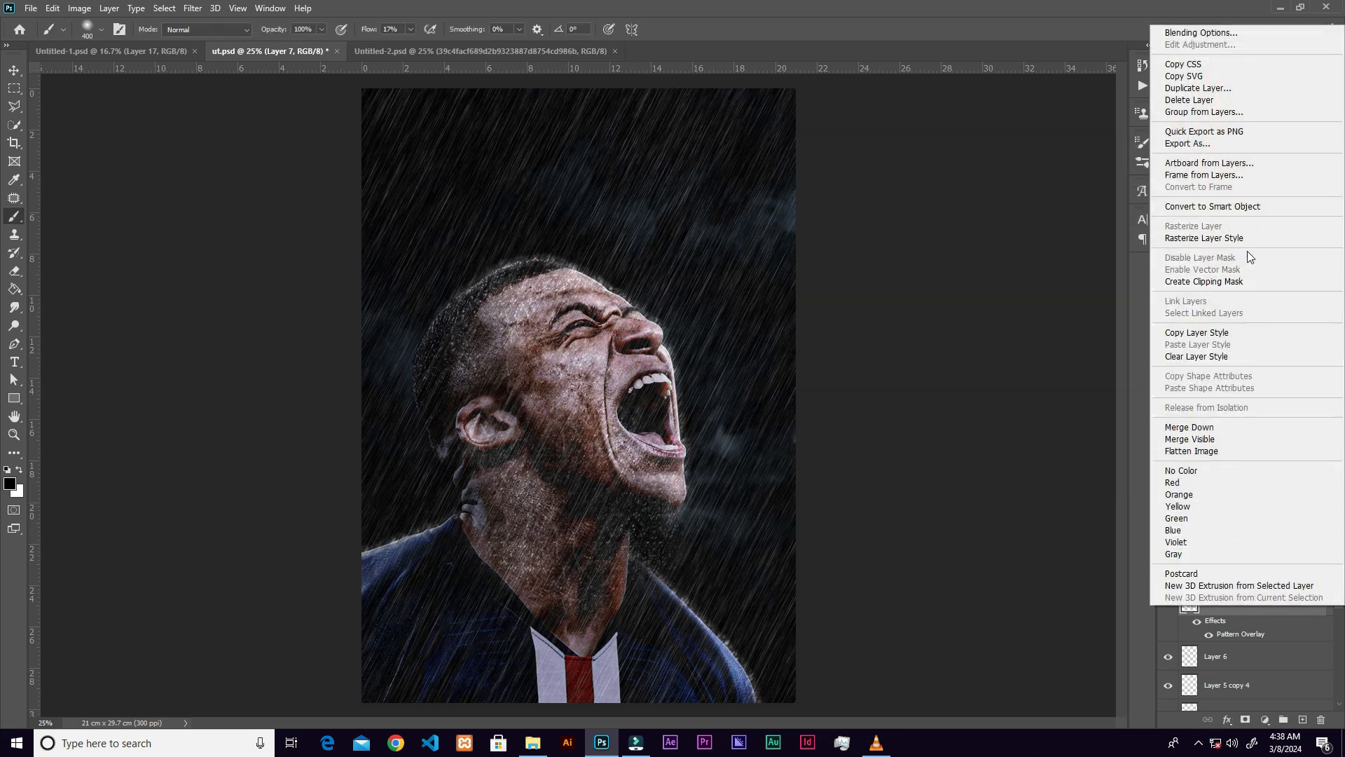
left_click(1218, 240)
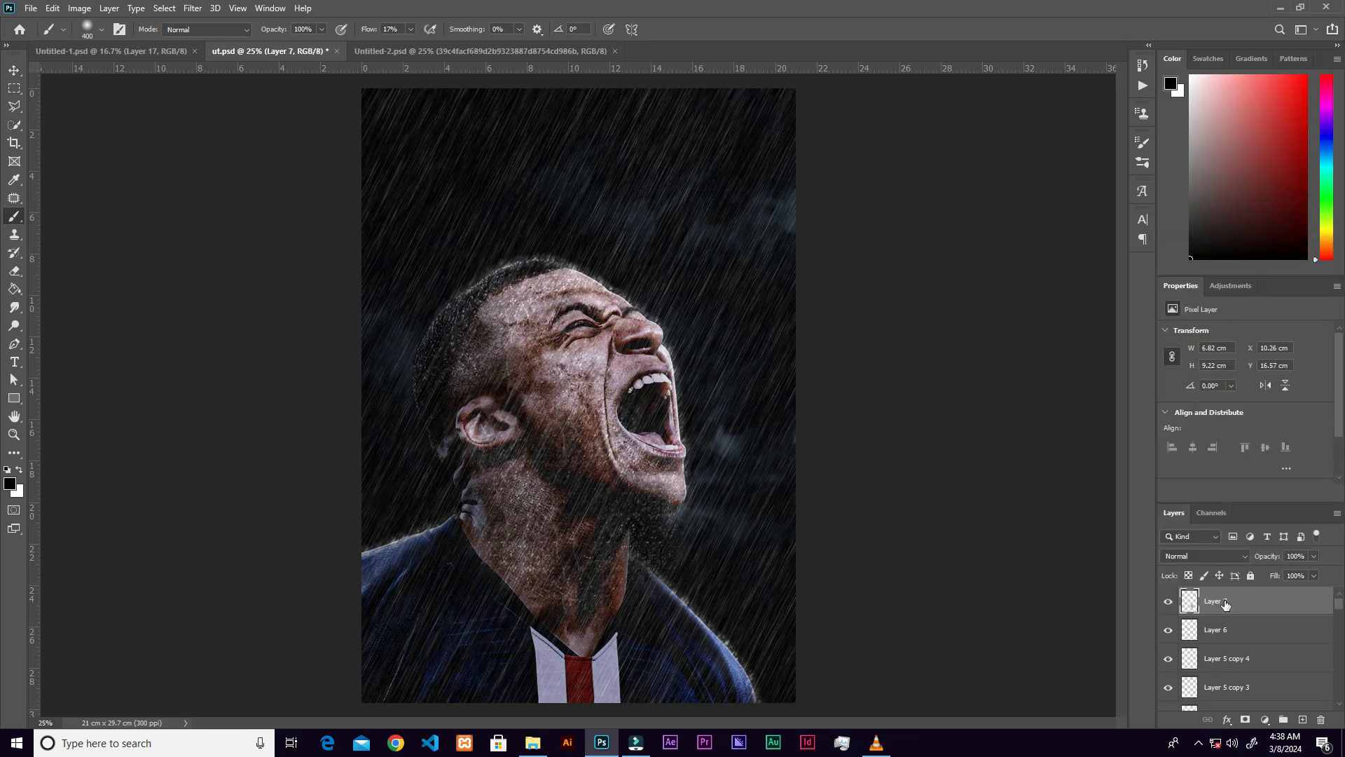
Set Layer 7's blend mode to Linear Dodge (Add).
left_click(1226, 559)
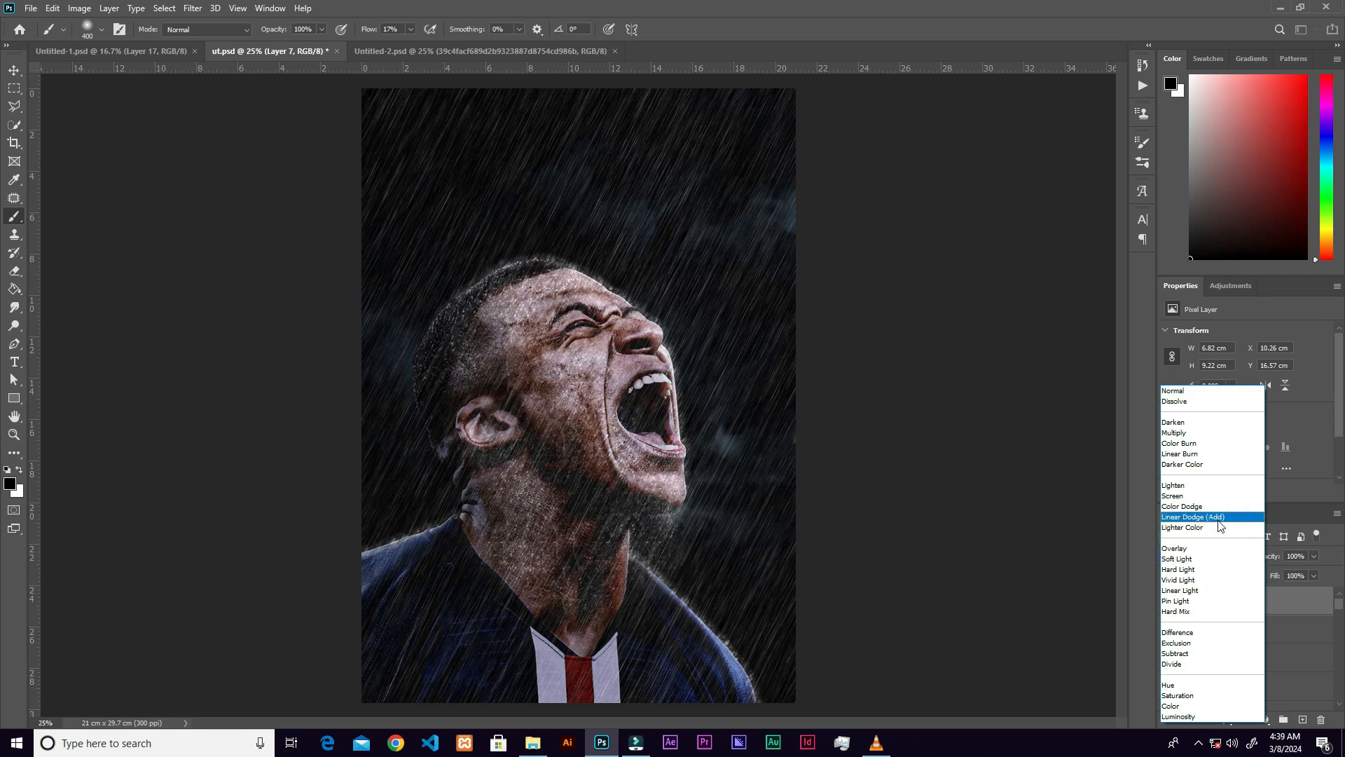
left_click(1220, 519)
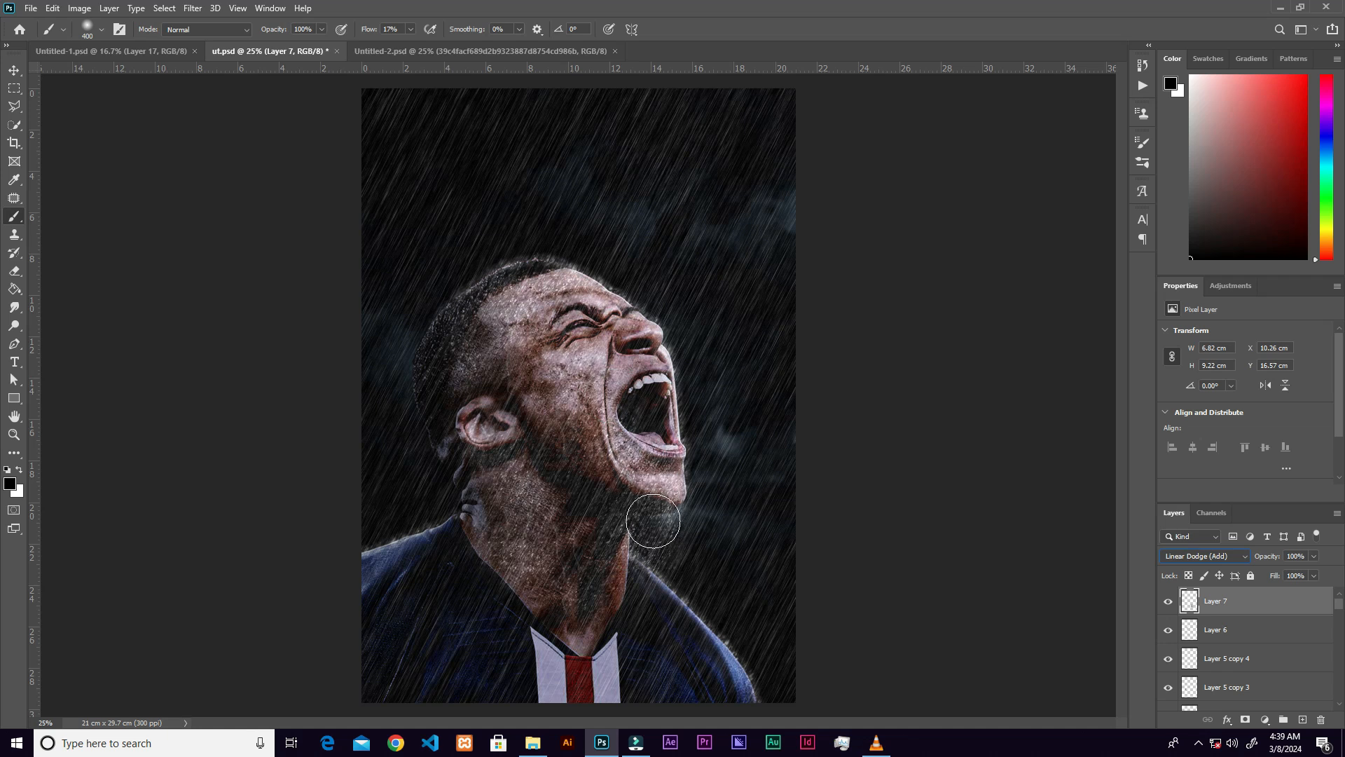
mouse_move(657, 529)
left_mouse_down()
mouse_move(679, 532)
mouse_move(648, 519)
mouse_move(688, 520)
left_mouse_up()
Duplicate Layer 7 and narrow the copy to 1.83 cm wide beneath the chin.
left_click(14, 70)
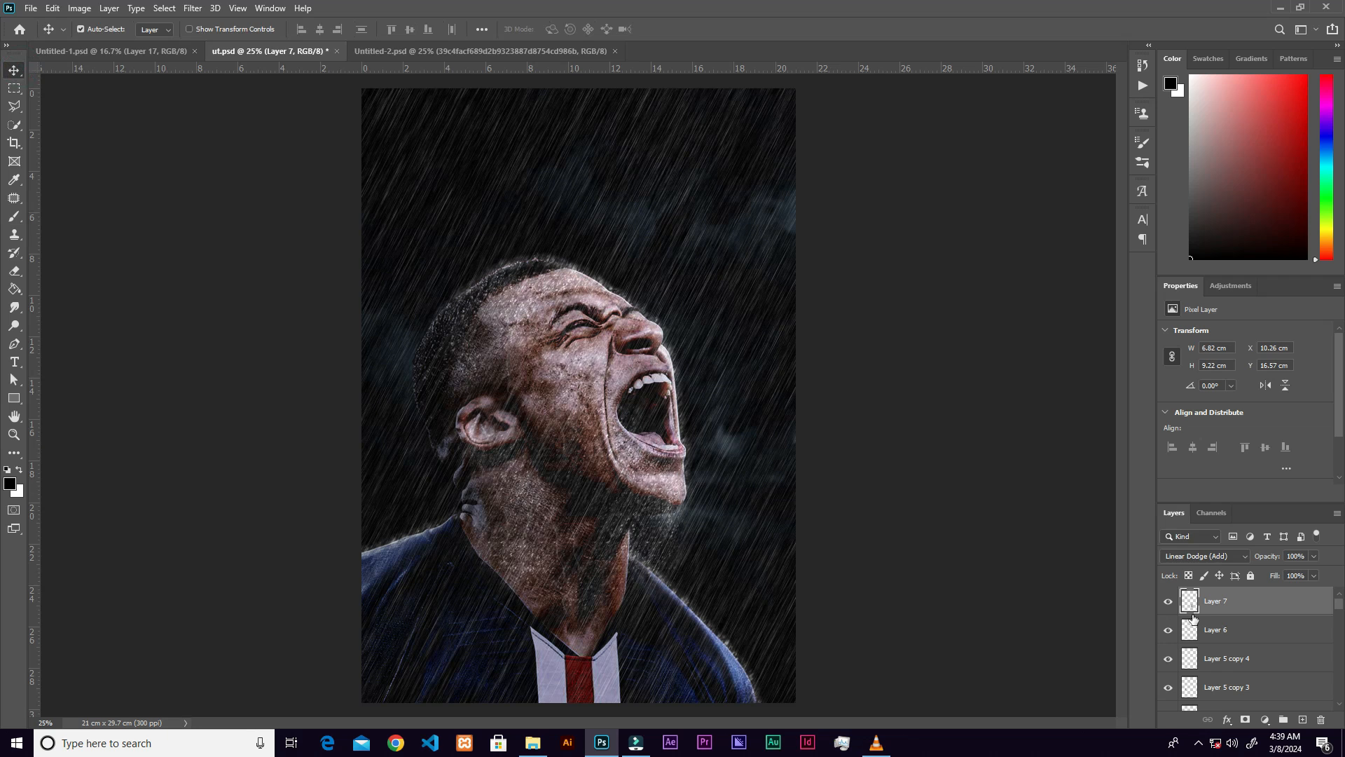
left_click_drag(667, 601, 671, 578)
key("ctrl+t")
left_click_drag(721, 536, 671, 537)
left_click(694, 30)
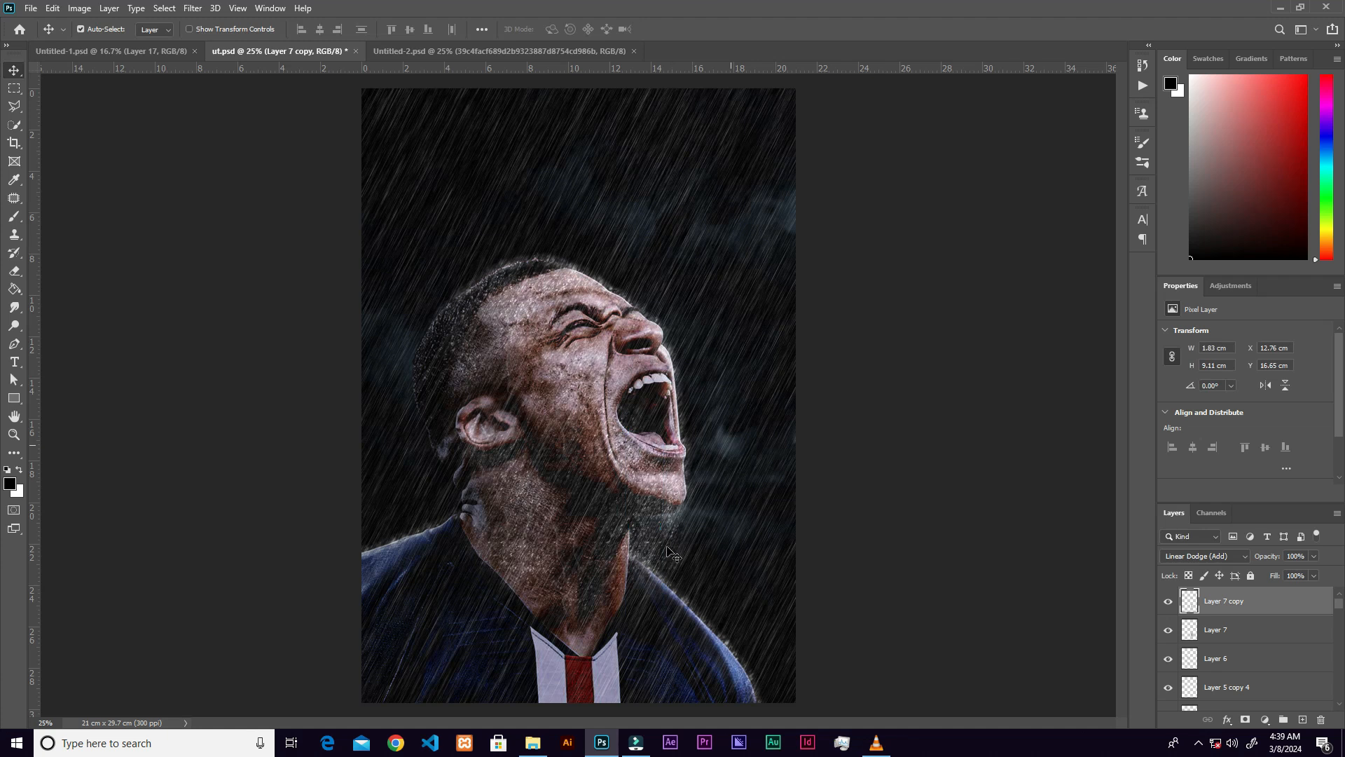
Place two more copies of the narrow droplet strip around the beard and upper neck.
left_click_drag(651, 573, 665, 537)
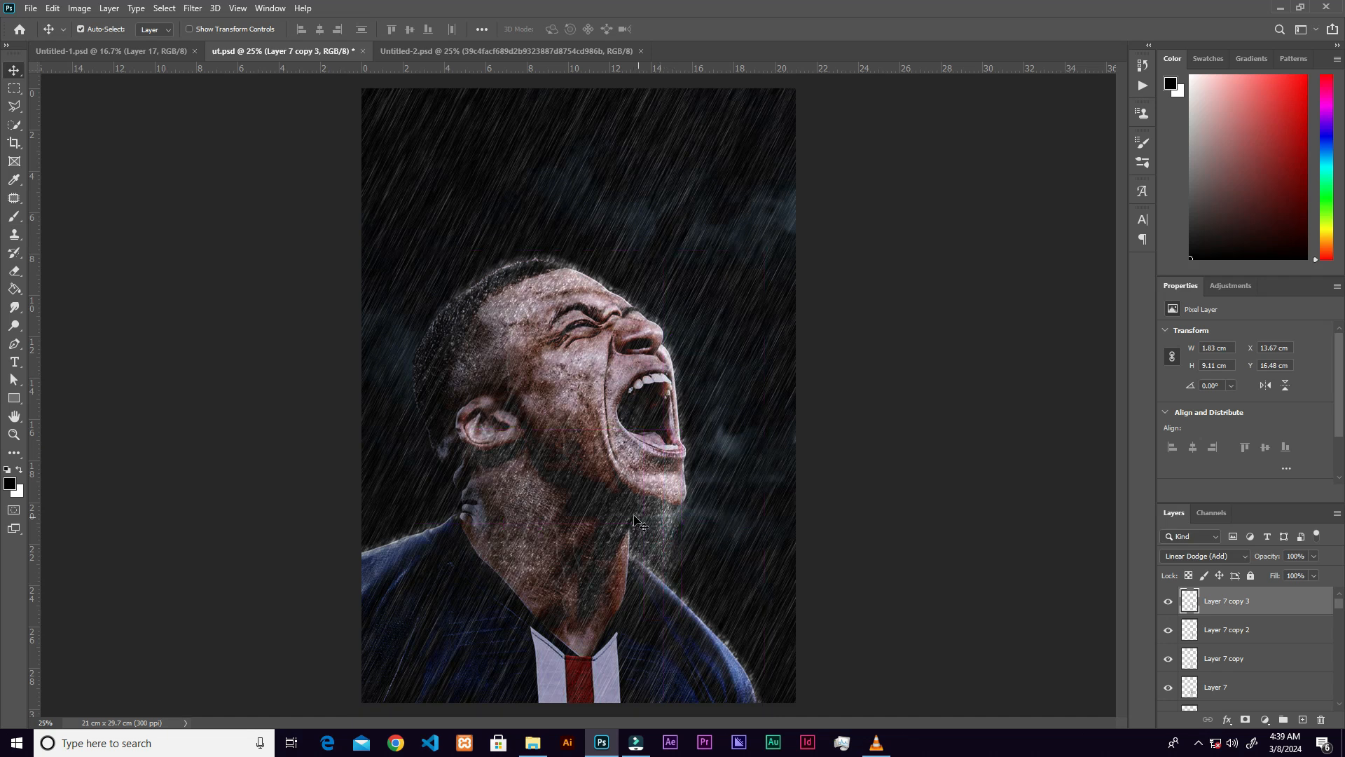
left_click(634, 522)
Lower Layer 7 copy's opacity to 77% and select the Layer 7 copy 3 droplets under the chin.
left_click(1252, 632)
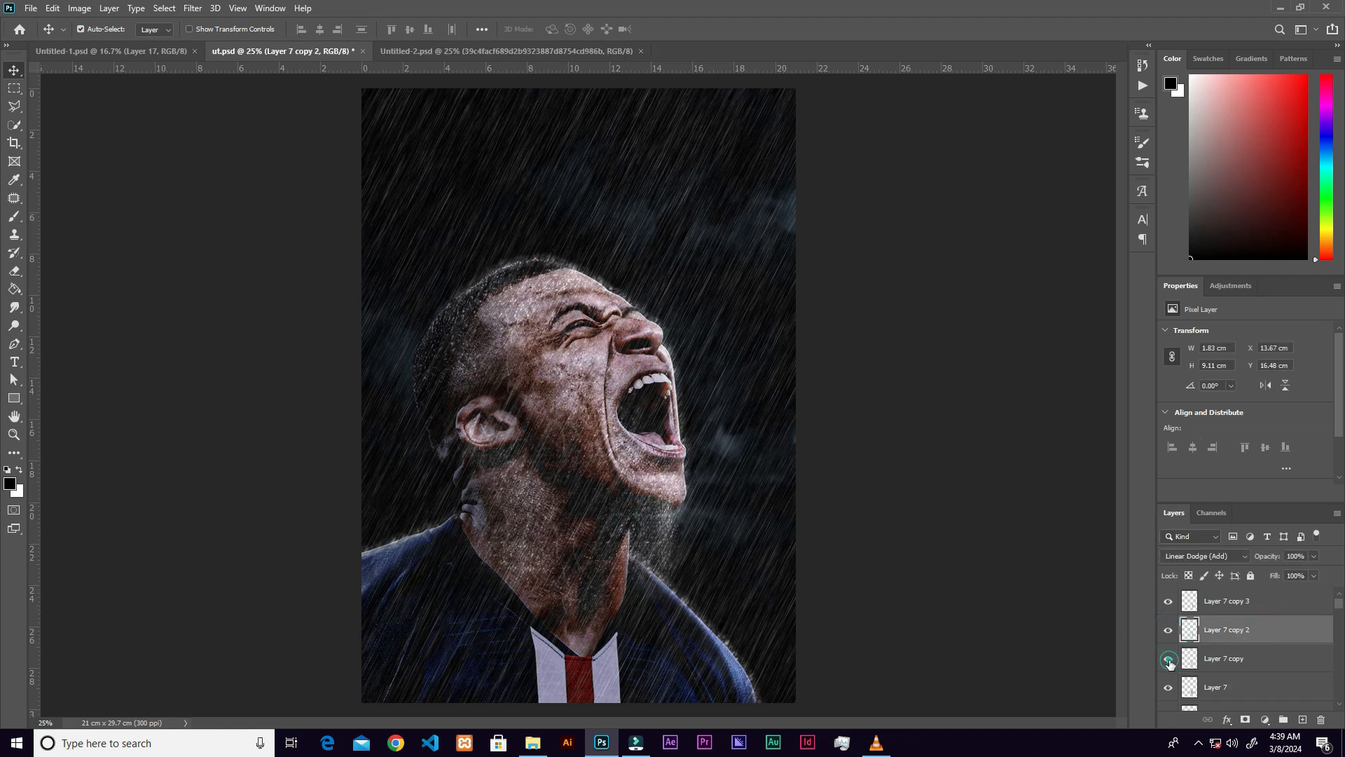
left_click(1169, 660)
left_click(1246, 659)
left_click(1315, 555)
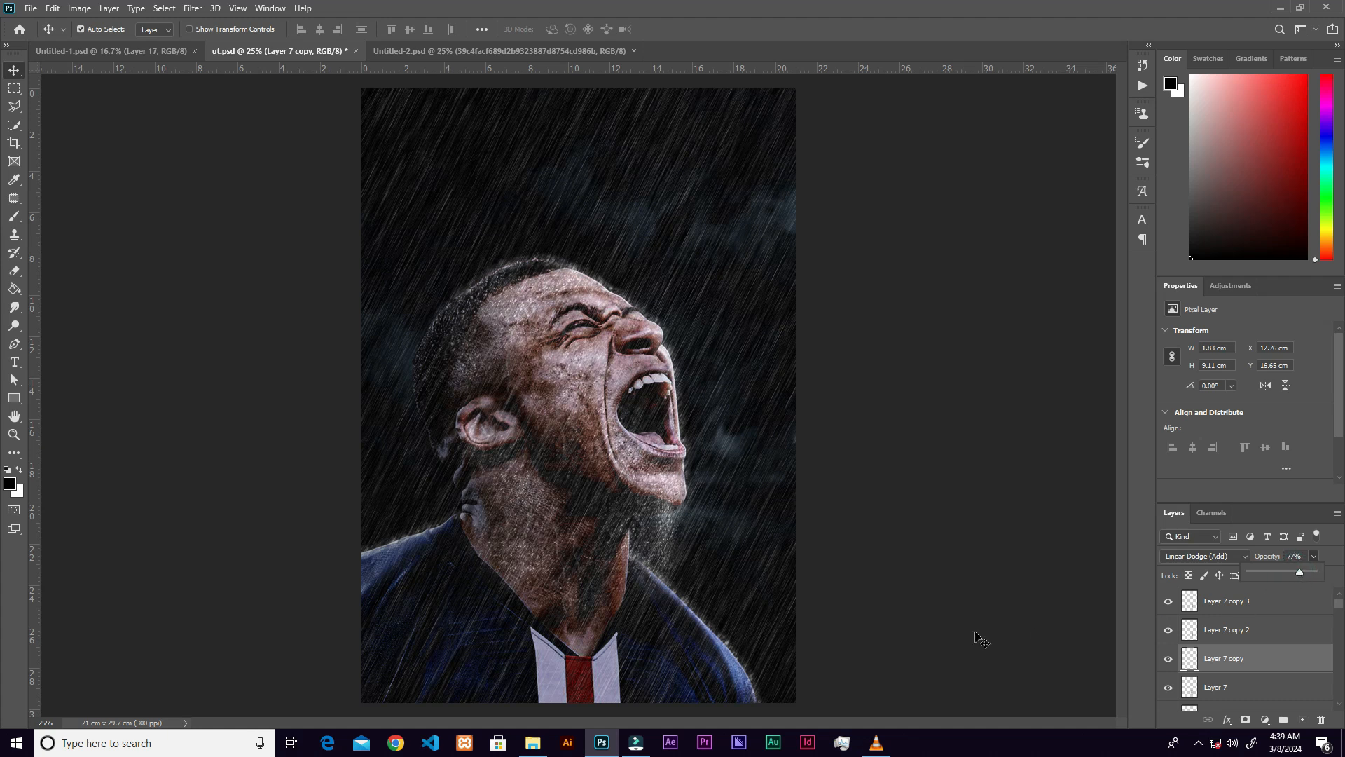
left_click_drag(681, 530, 683, 494)
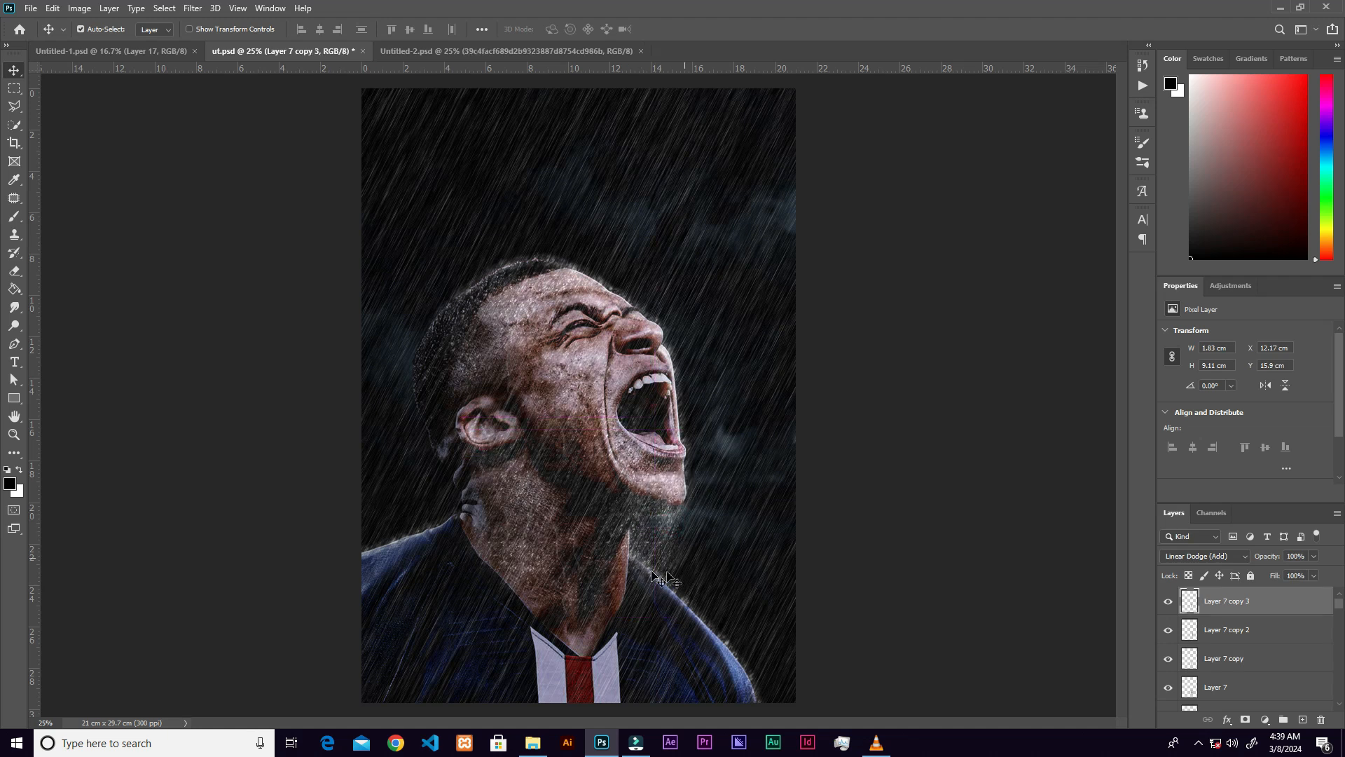
Place the green stadium image 0bd0178b4bd94a405424a4d43f984a60 directly above Exposure 2 and move it up behind the head.
key("ctrl+minus")
key("ctrl+plus")
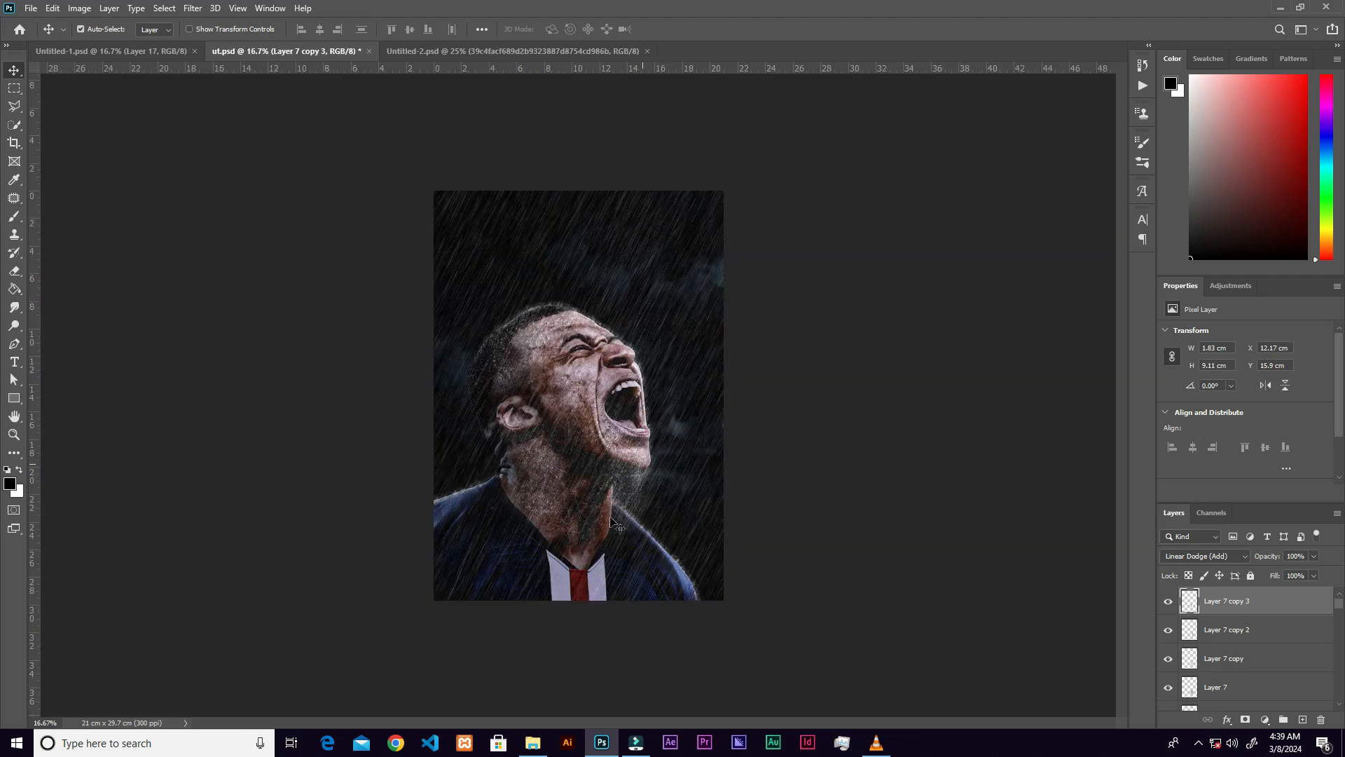
key("ctrl+plus")
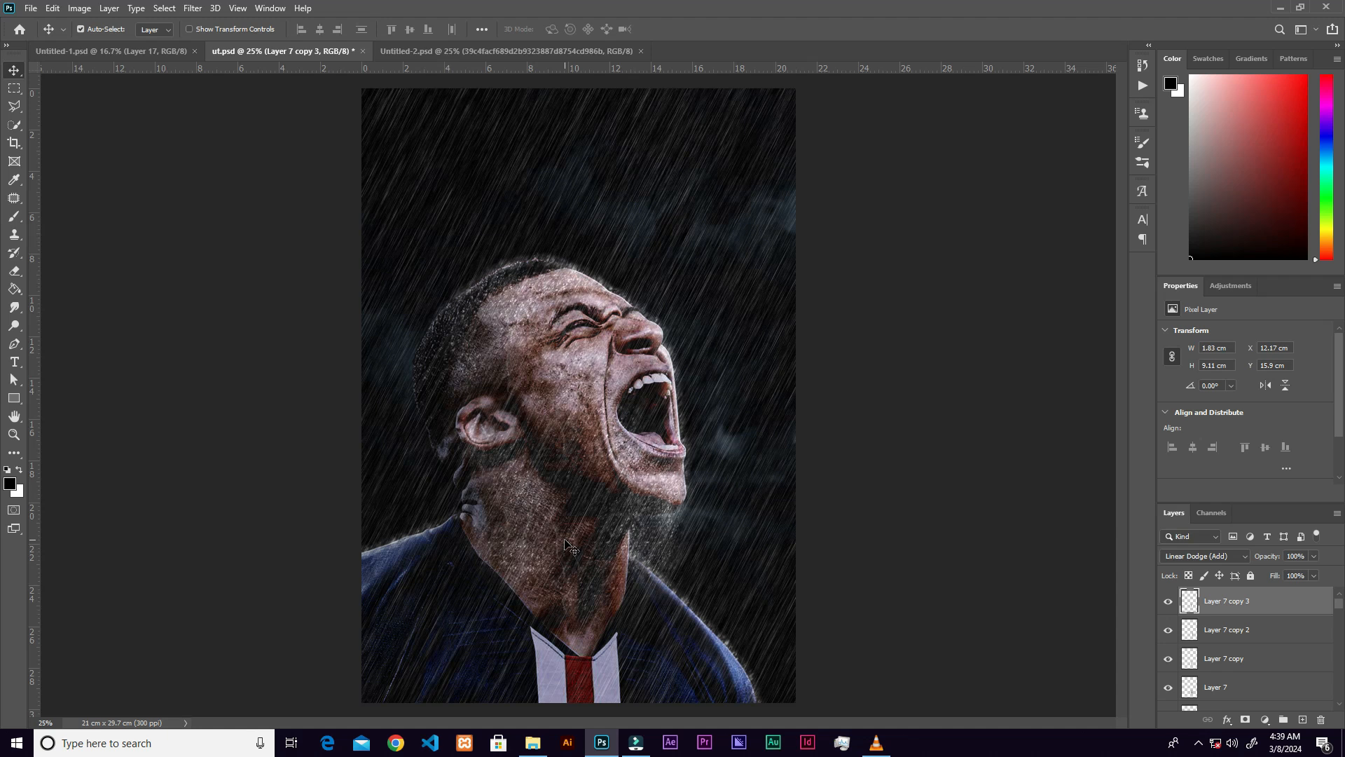
key("ctrl+plus")
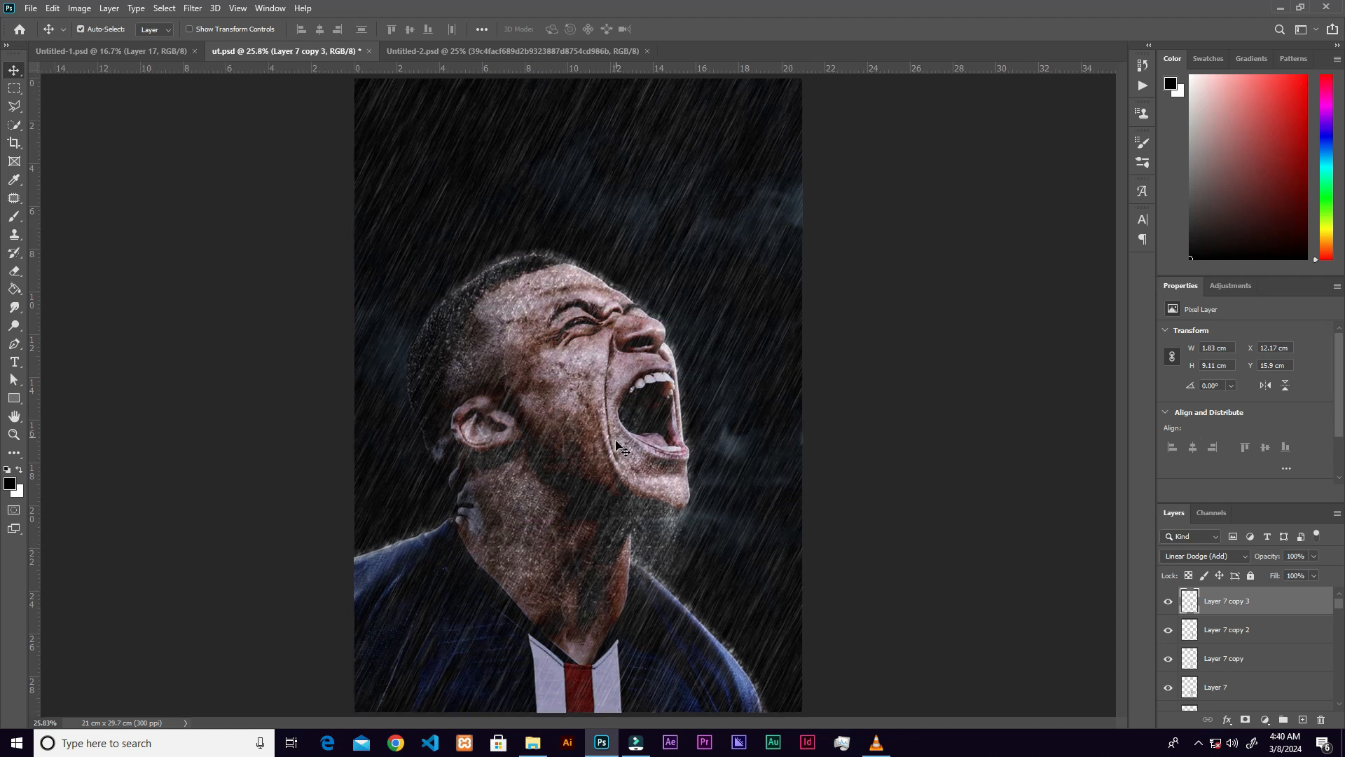
left_click_drag(1338, 603, 1334, 708)
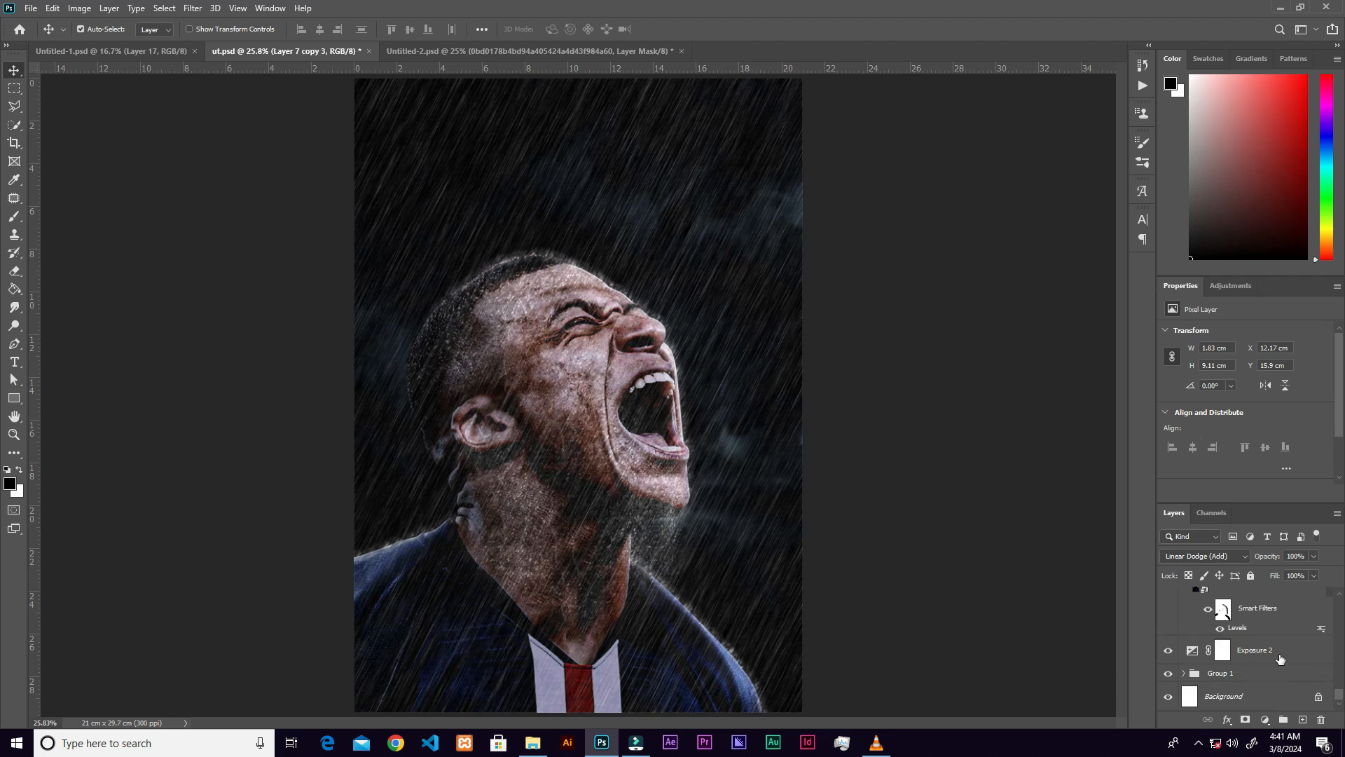
left_click(1297, 648)
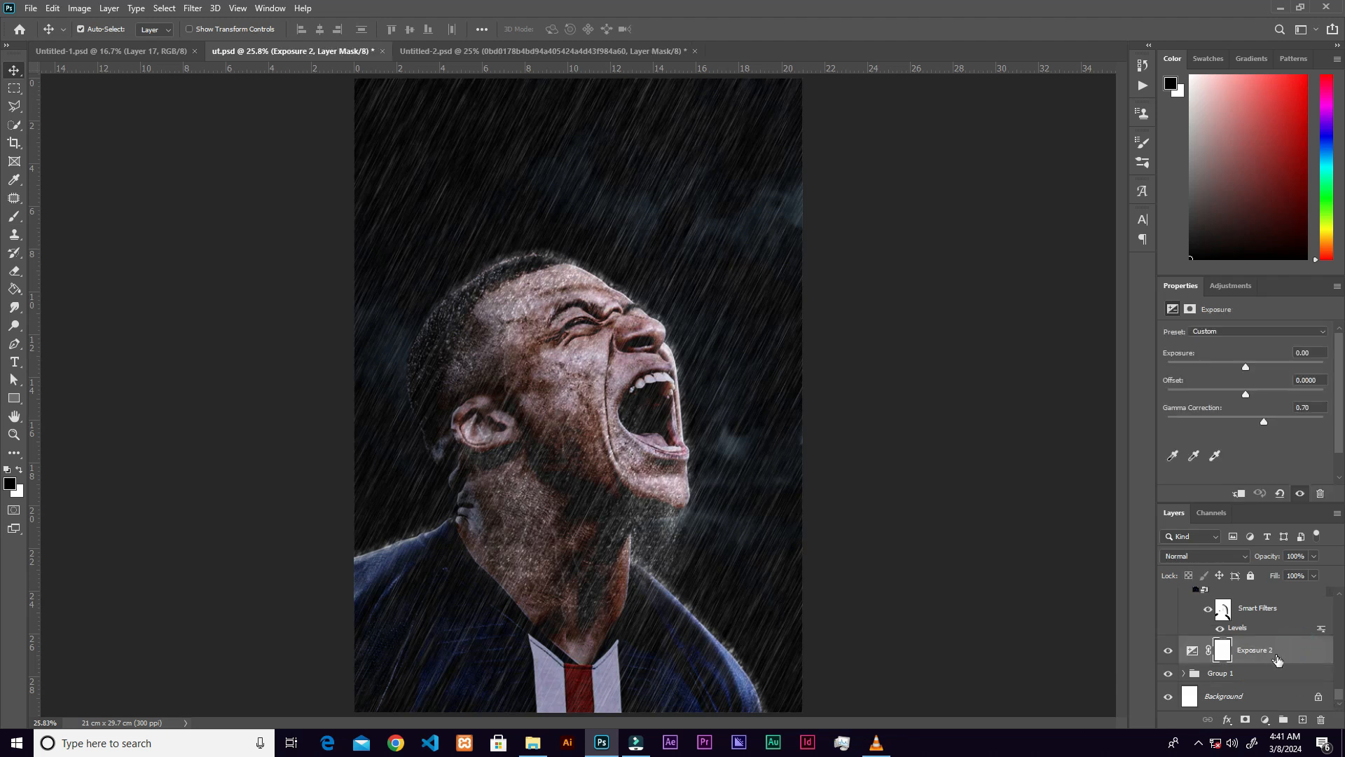
left_click(533, 743)
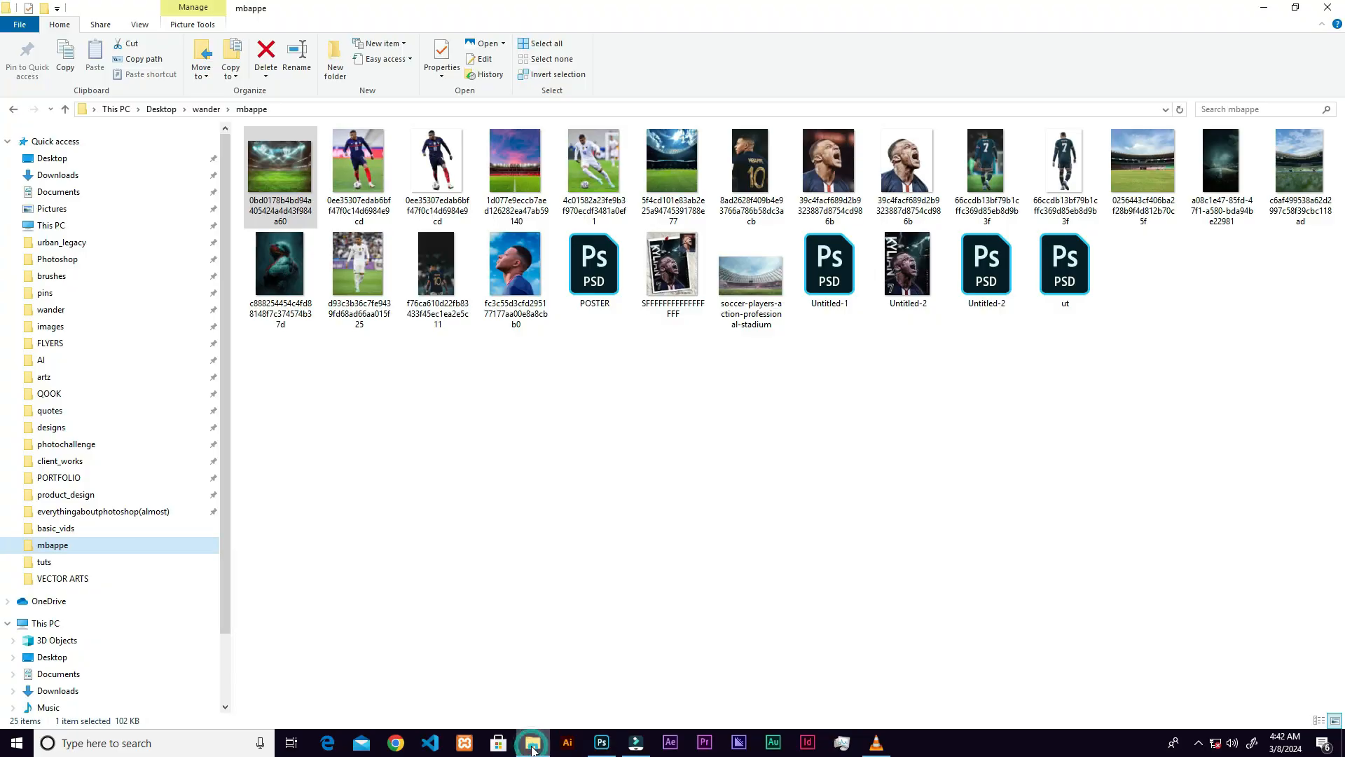
left_click_drag(280, 168, 676, 553)
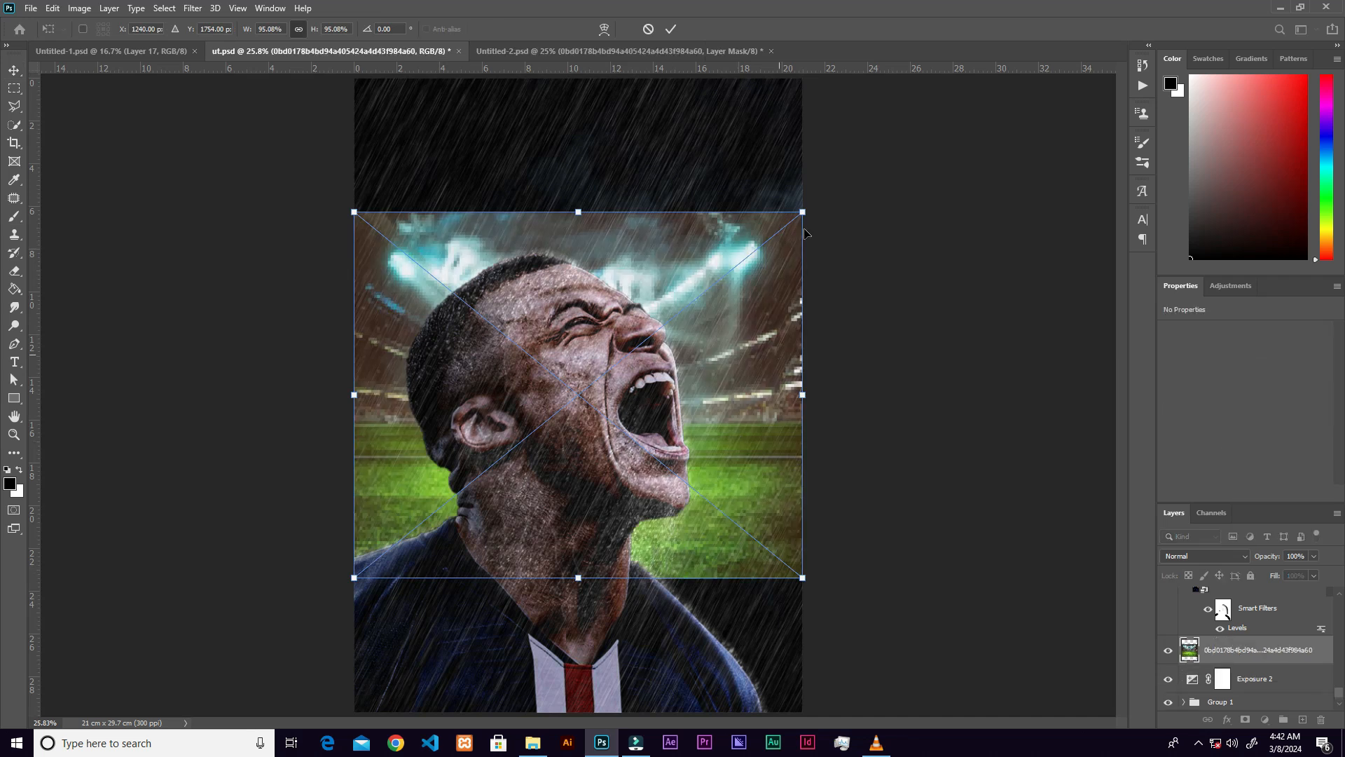
left_click_drag(690, 249, 692, 140)
left_click(676, 31)
Enlarge the stadium image to 115.27% and align its upper edge with the top of the canvas.
key("ctrl+t")
left_click_drag(803, 285, 855, 280)
left_click_drag(624, 261, 624, 279)
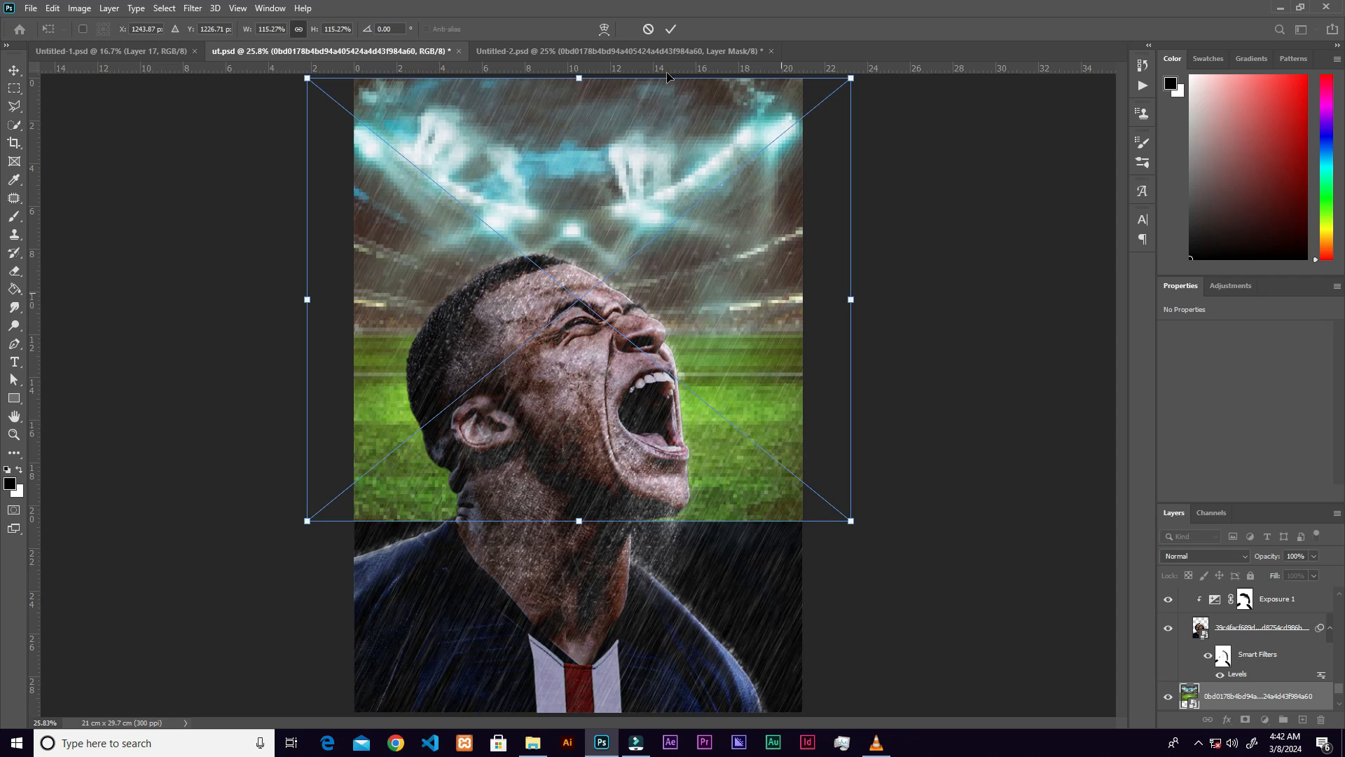
left_click(671, 29)
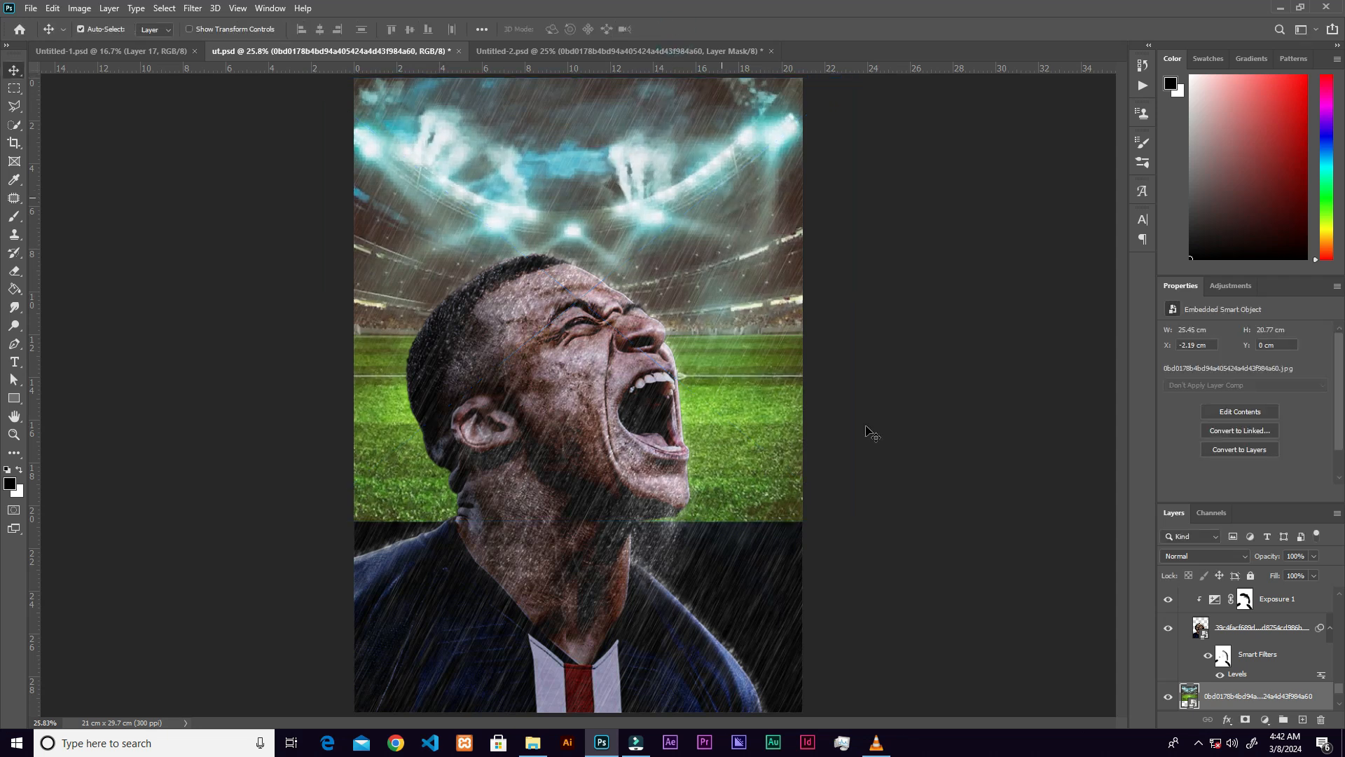
Set the stadium image's blend mode to Hard Light and add a layer mask to it.
left_click(1214, 555)
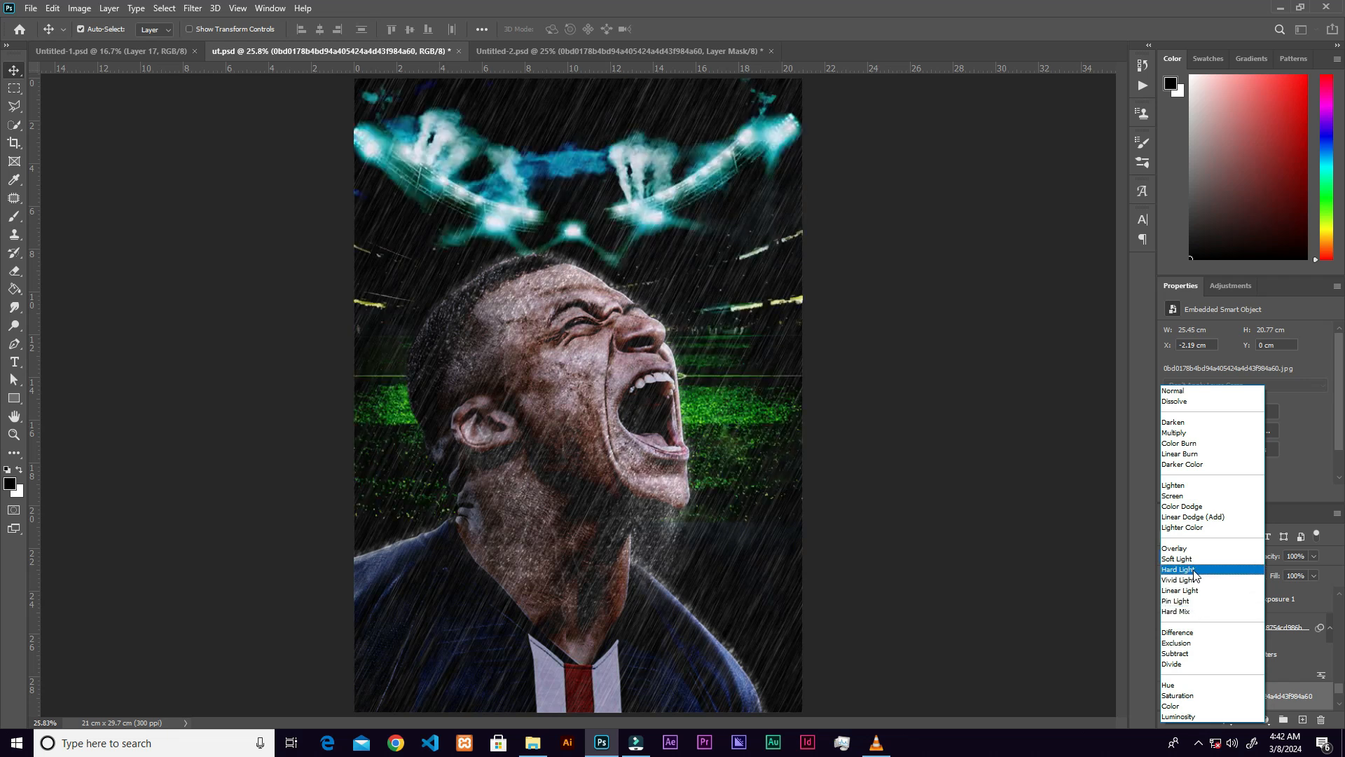
left_click(1194, 570)
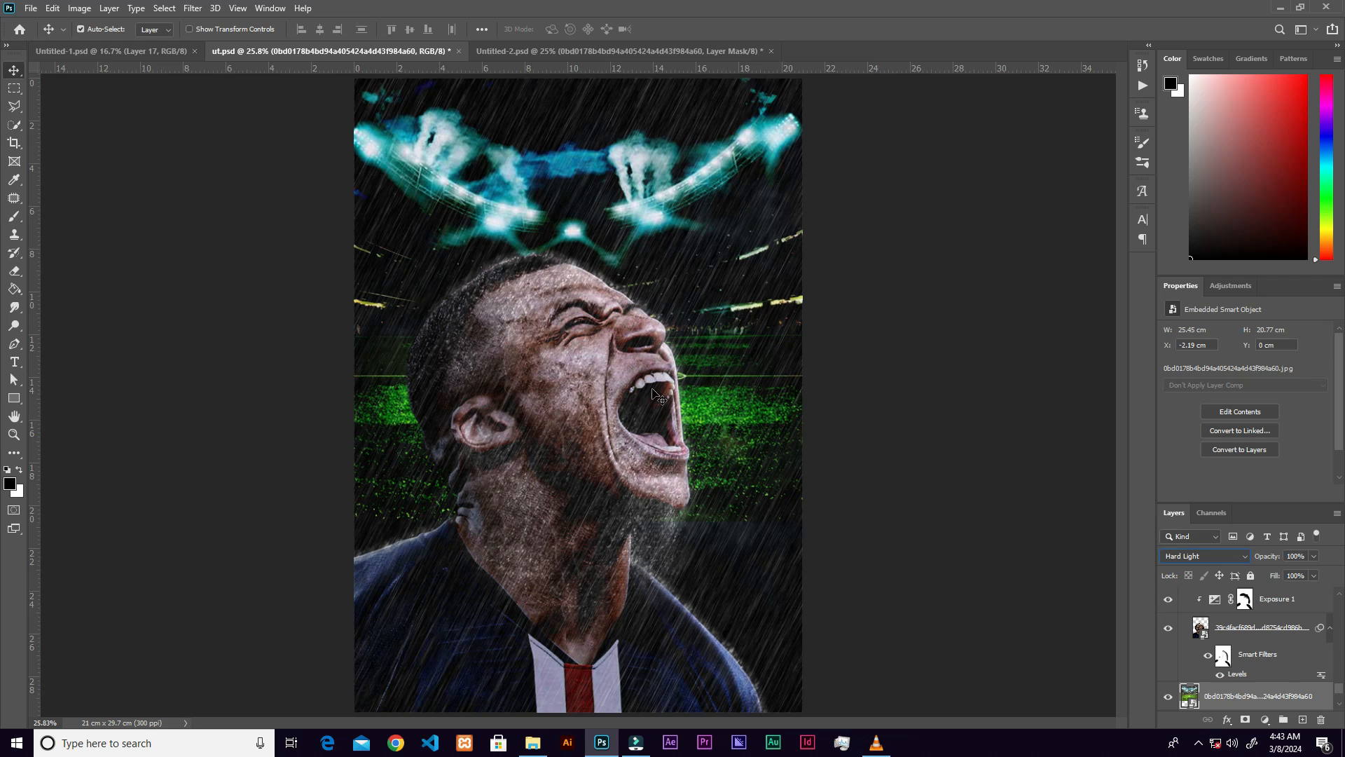
left_click(1246, 721)
Mask out the green pitch on both sides of the head with a soft 1100 px black brush, raising the flow to 61%.
key("b")
key("bracketright")
key("bracketright")
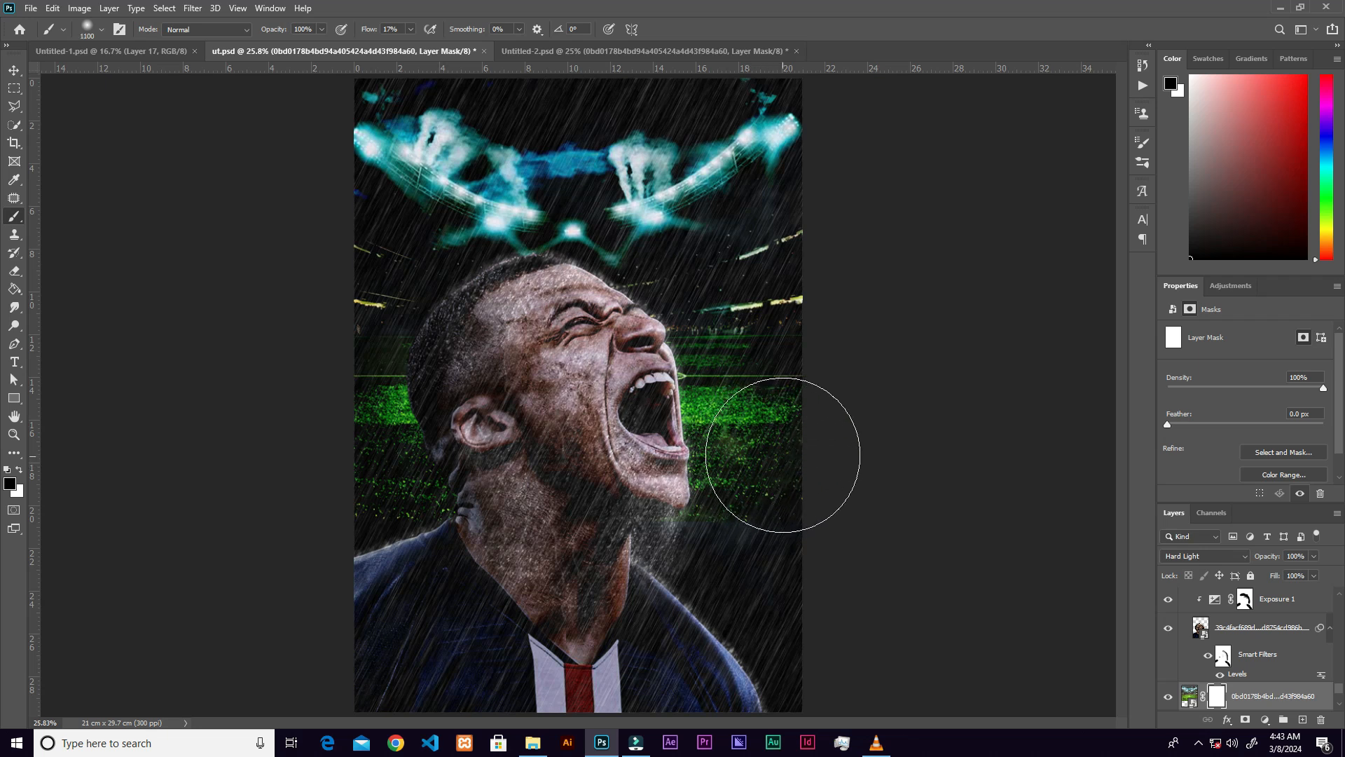
left_click_drag(824, 456, 601, 450)
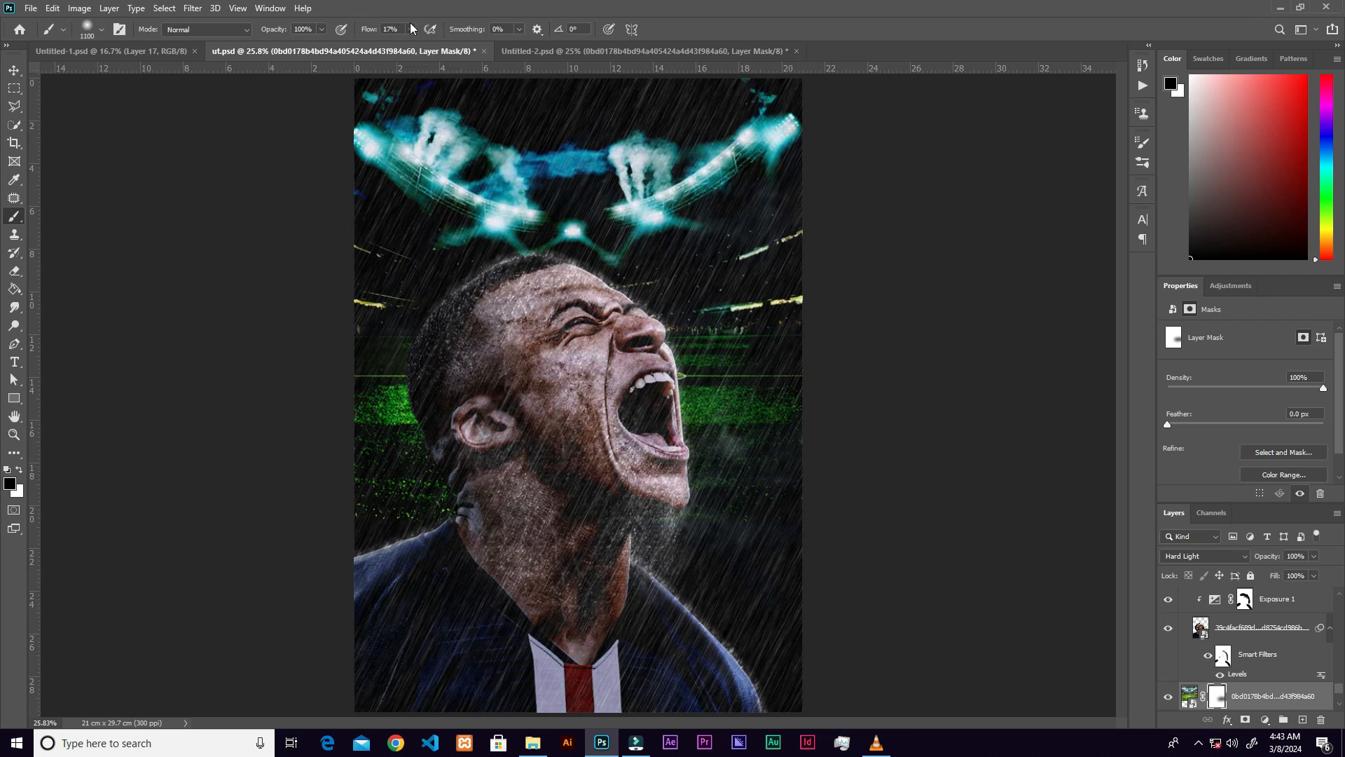
left_click_drag(411, 29, 453, 55)
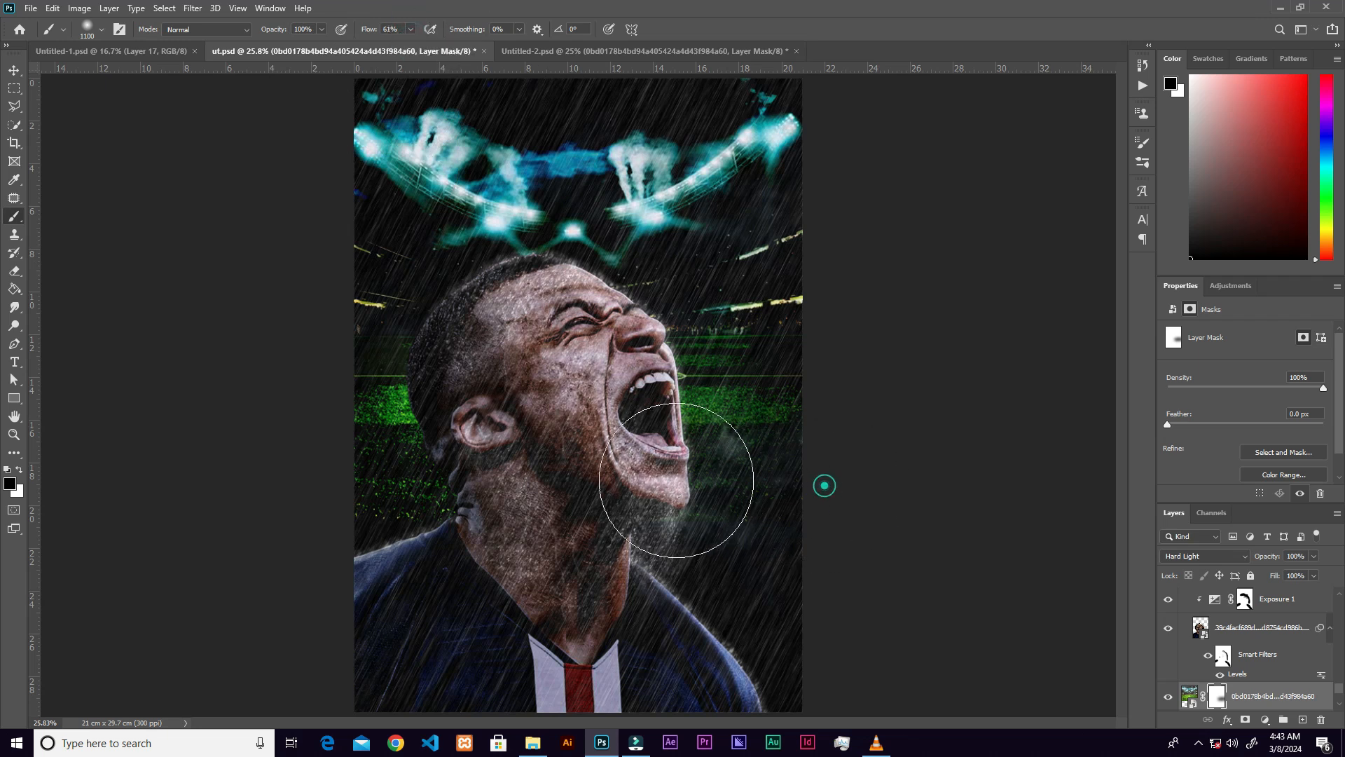
mouse_move(481, 450)
left_mouse_down()
mouse_move(355, 505)
mouse_move(420, 526)
mouse_move(600, 495)
mouse_move(654, 421)
mouse_move(719, 420)
left_mouse_up()
Mask out the blue sky and smoke plumes above the stadium lights with a smaller black brush.
key("bracketleft")
key("bracketleft")
key("bracketleft")
key("bracketleft")
key("bracketleft")
key("bracketleft")
mouse_move(695, 111)
left_mouse_down()
mouse_move(616, 150)
mouse_move(701, 119)
mouse_move(733, 66)
mouse_move(479, 156)
mouse_move(610, 150)
left_mouse_up()
Switch the mask brush to white at 800 px and 14% flow for softly restoring the stadium beside the face.
key("bracketright")
key("bracketright")
key("bracketright")
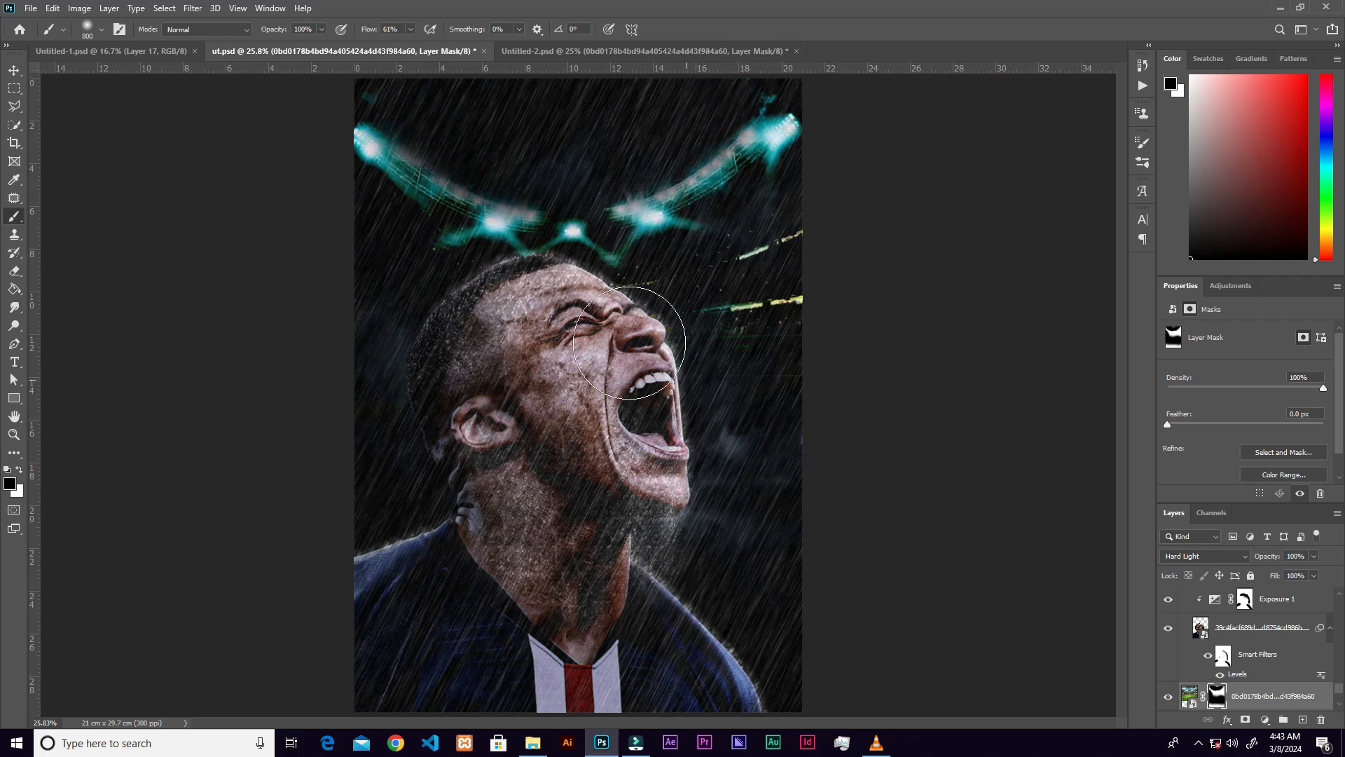
key("x")
key("shift+1")
key("shift+4")
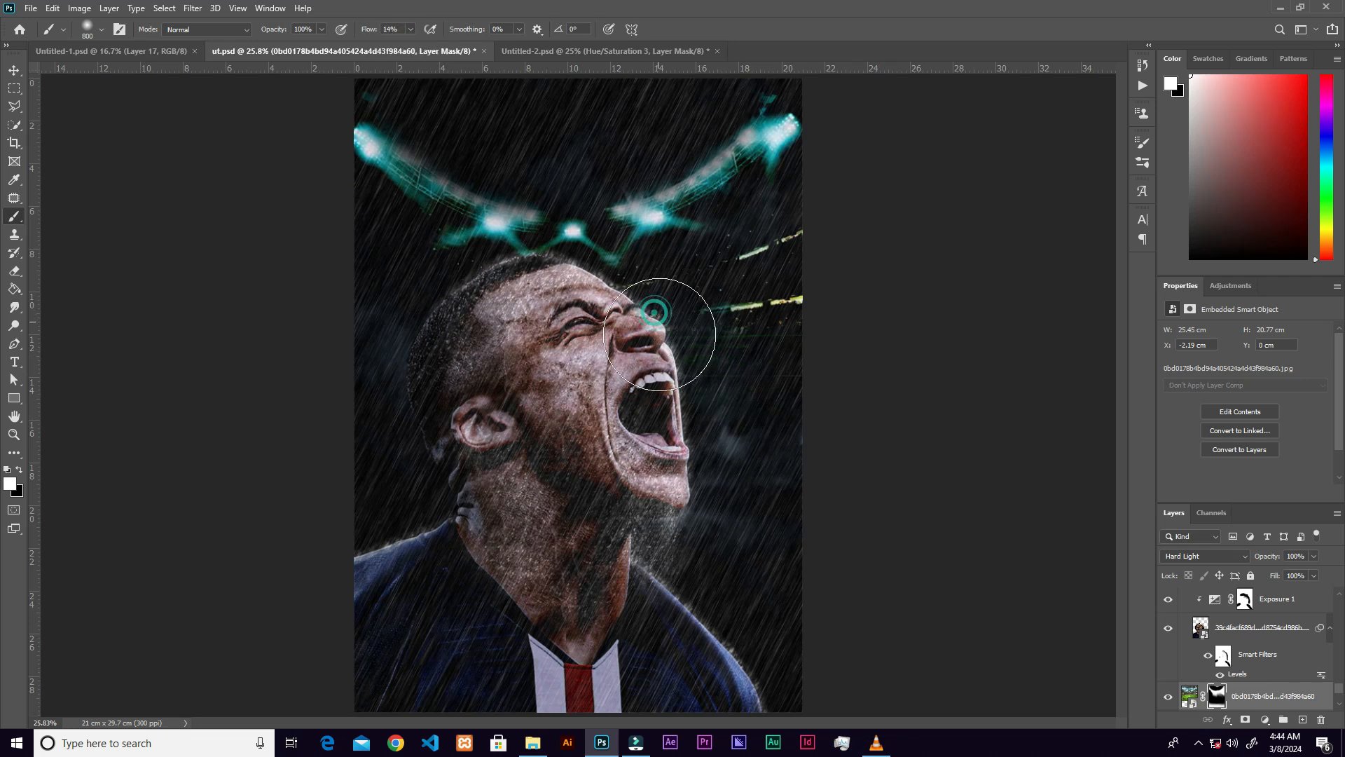
Clip a Hue/Saturation adjustment to the stadium layer with saturation -41 and compare the image with and without it.
left_click(1266, 720)
left_click(1270, 596)
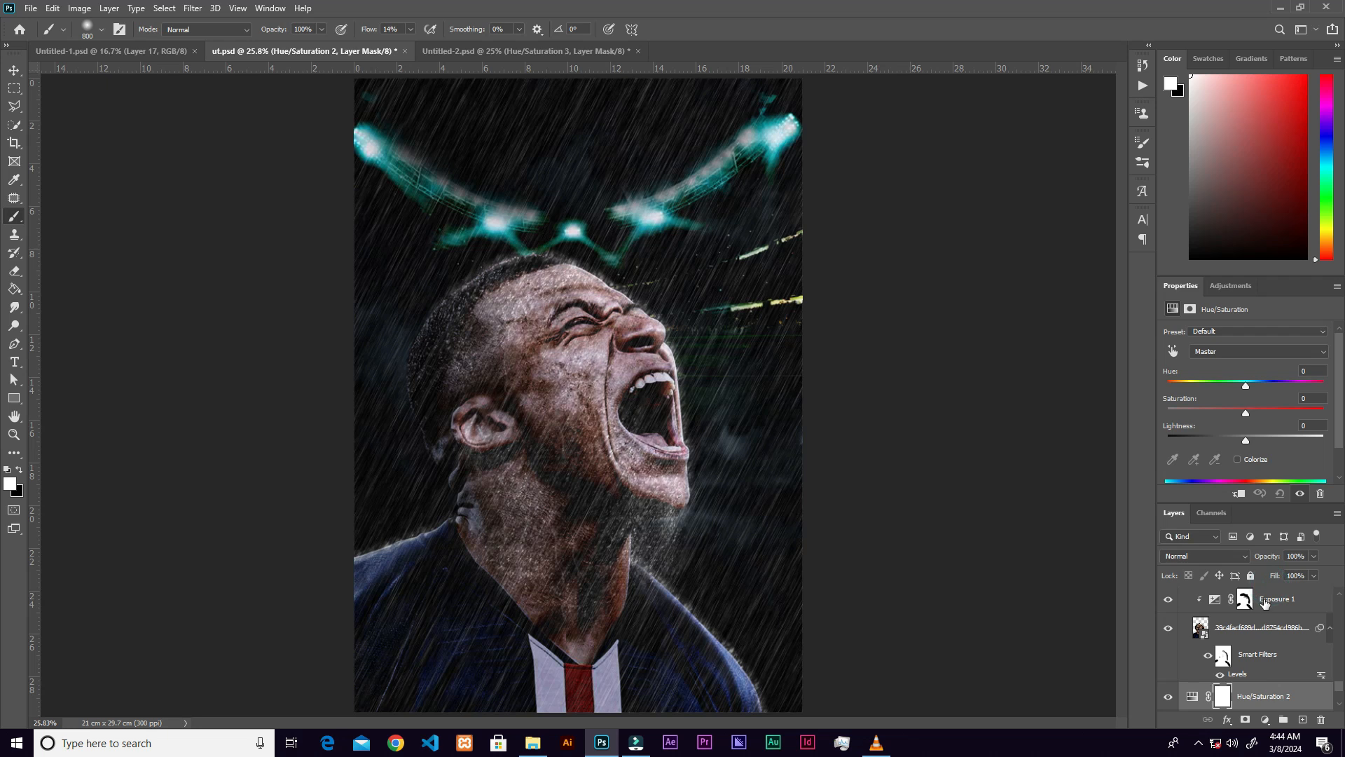
left_click_drag(1245, 419, 1236, 417)
left_click(1240, 494)
left_click(1211, 413)
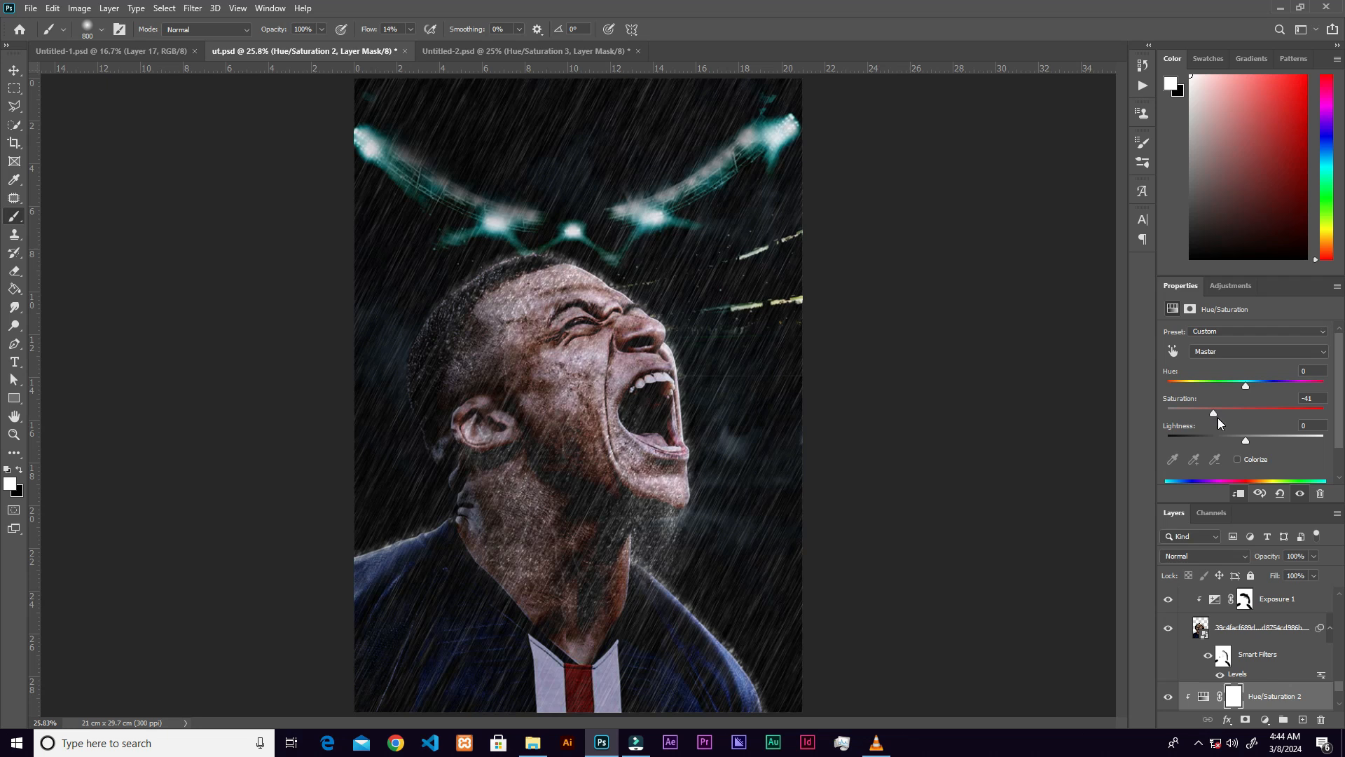
left_click(1168, 697)
left_click(1168, 698)
Nudge the stadium image slightly right and up to X -2.03 cm, Y -0.05 cm.
key("x")
key("v")
mouse_move(720, 191)
left_mouse_down()
mouse_move(731, 213)
mouse_move(676, 186)
left_mouse_up()
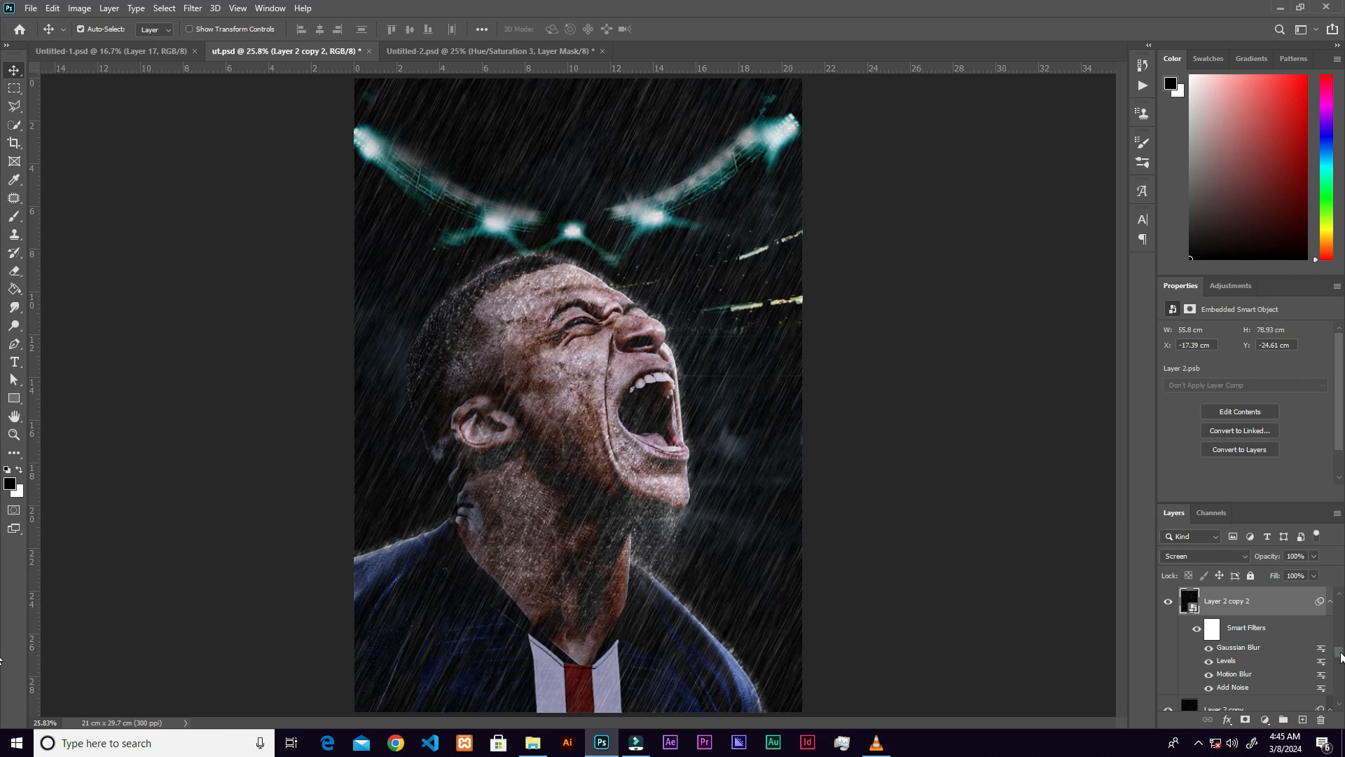
scroll(1331, 656, "down", 5)
left_click(1263, 617)
left_click_drag(813, 511, 801, 502)
key("ctrl+t")
key("shift+Right")
key("shift+Right")
key("shift+Up")
key("Down")
left_click(693, 28)
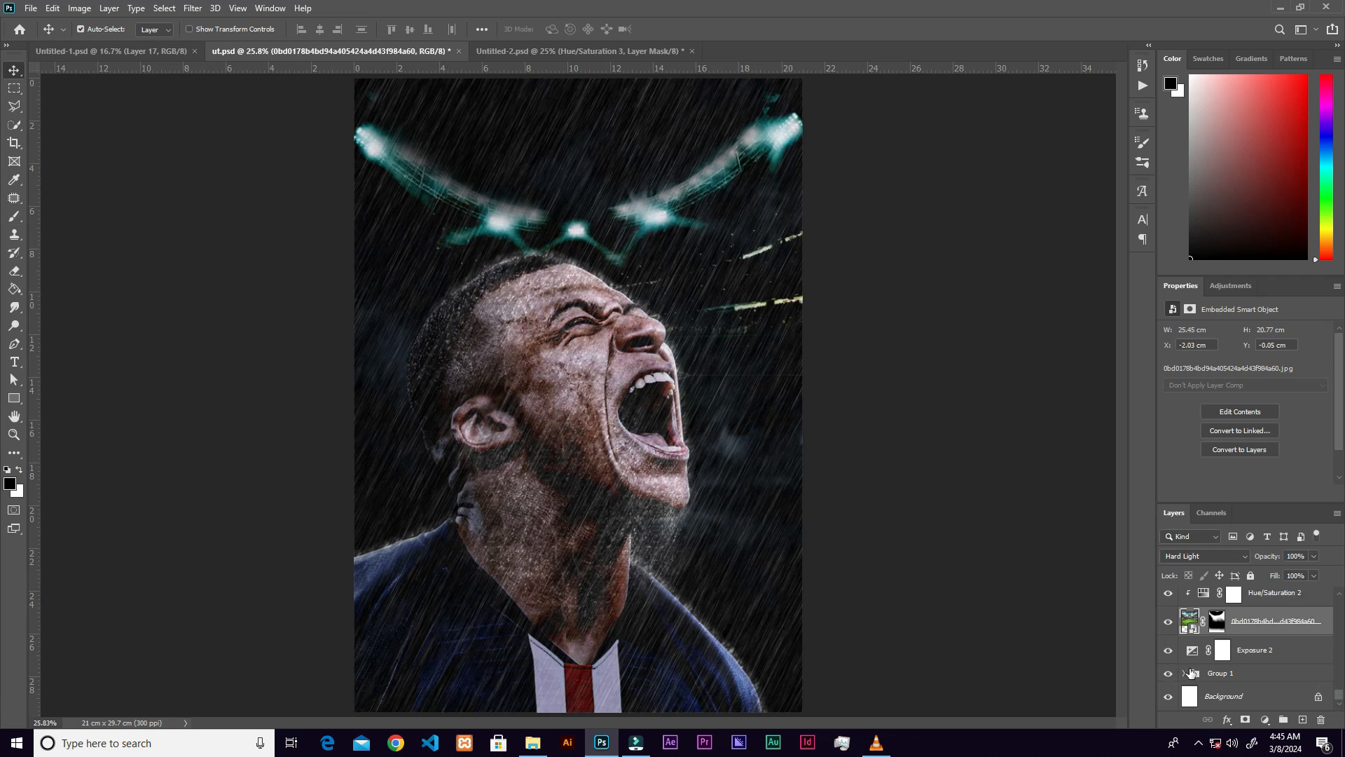
Check the effect of Exposure 2, and paint soft black over the hazy background on a new layer above Hue/Saturation 2.
left_click(1169, 651)
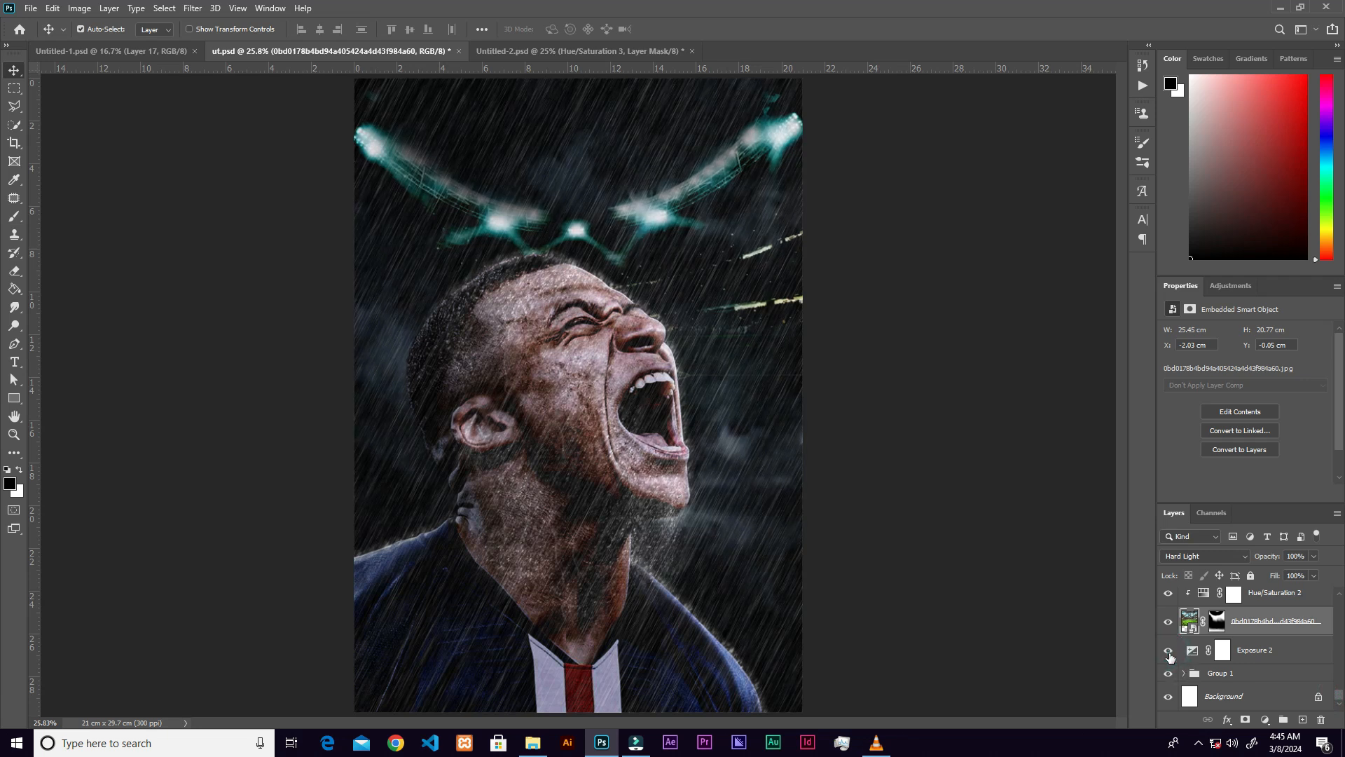
left_click(1169, 651)
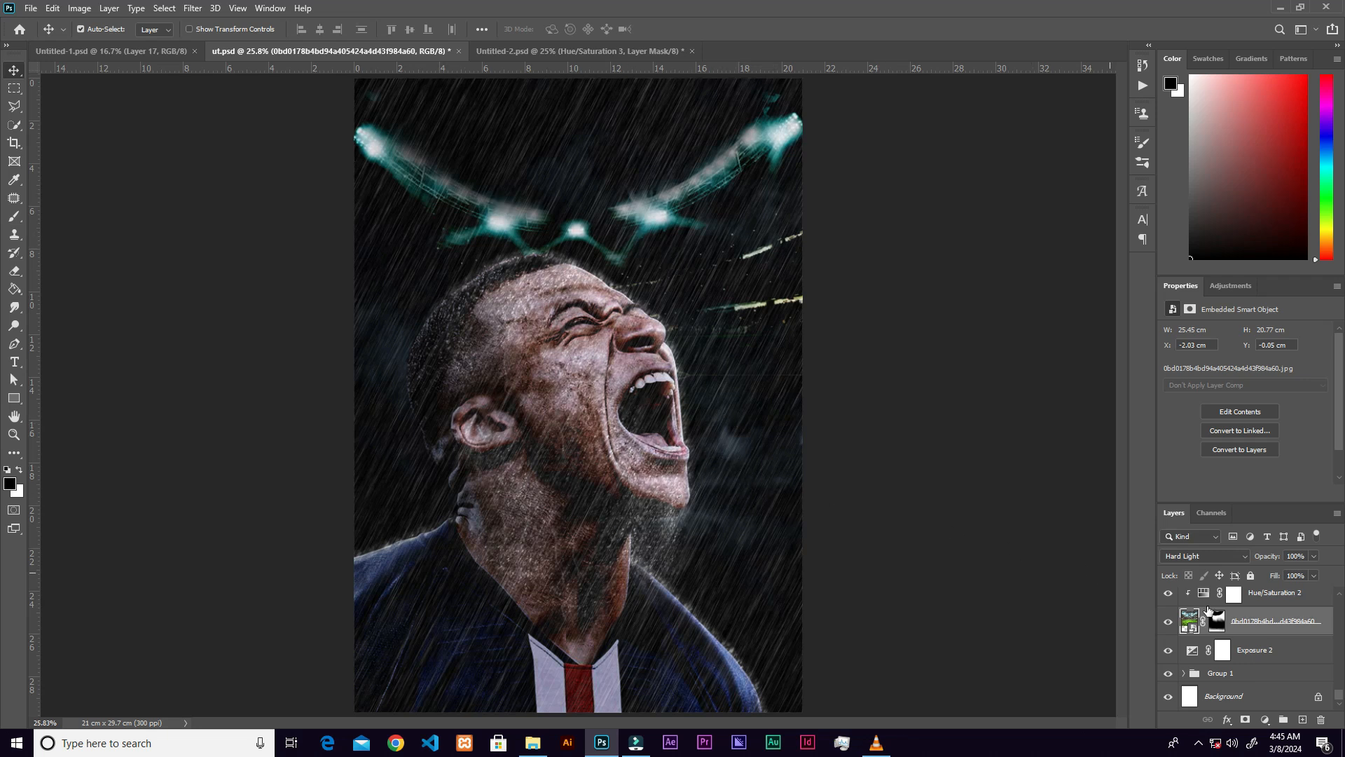
left_click(1294, 604)
left_click(1303, 720)
key("d")
key("b")
mouse_move(751, 390)
left_mouse_down()
mouse_move(760, 435)
mouse_move(718, 461)
mouse_move(750, 466)
mouse_move(730, 495)
mouse_move(620, 521)
mouse_move(393, 324)
mouse_move(738, 529)
left_mouse_up()
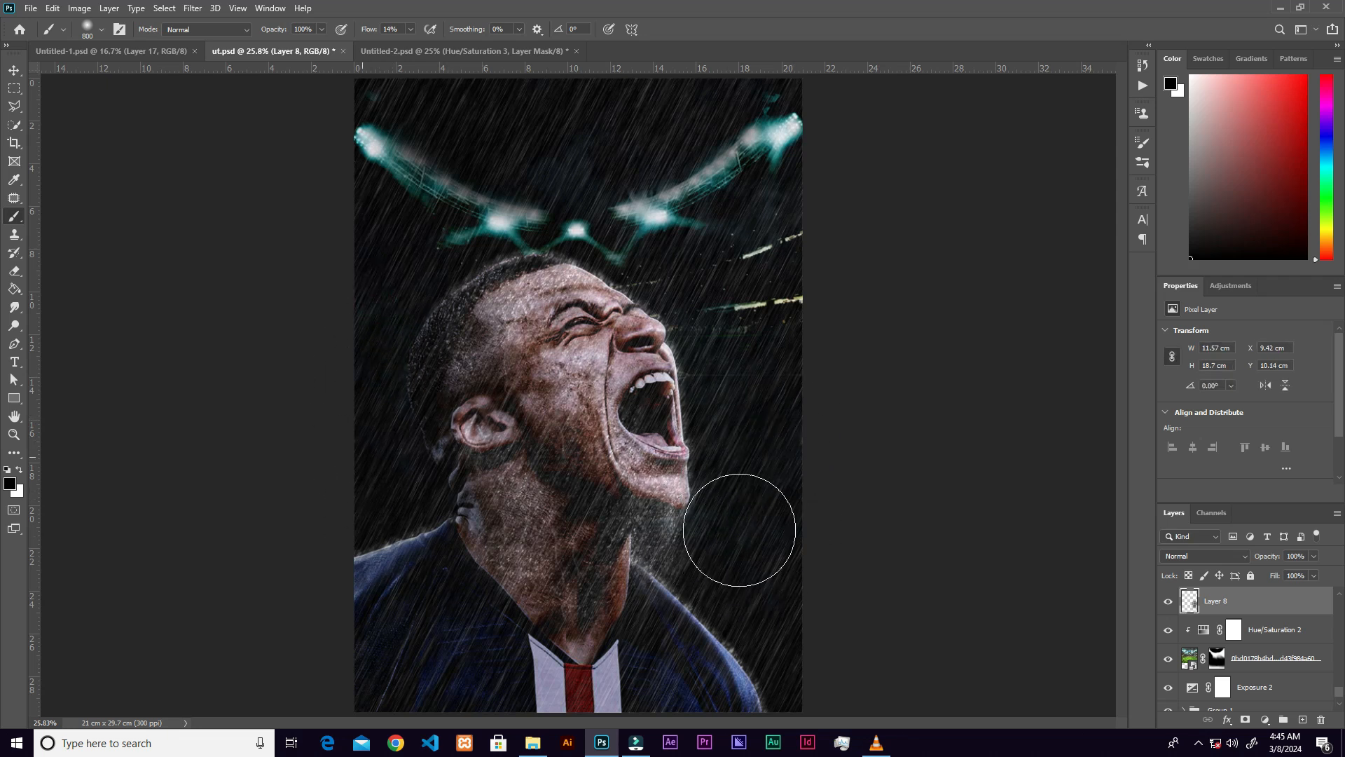
key("v")
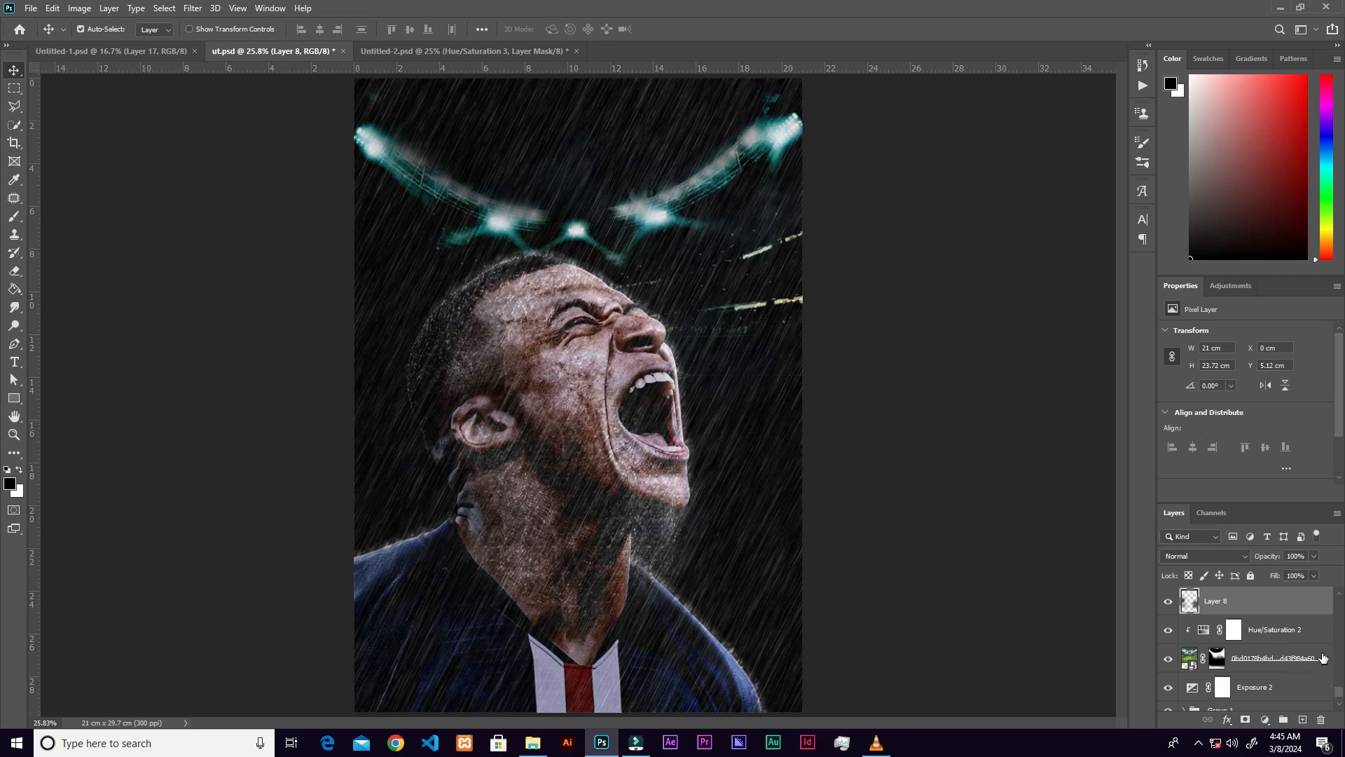
scroll(1339, 695, "up", 2)
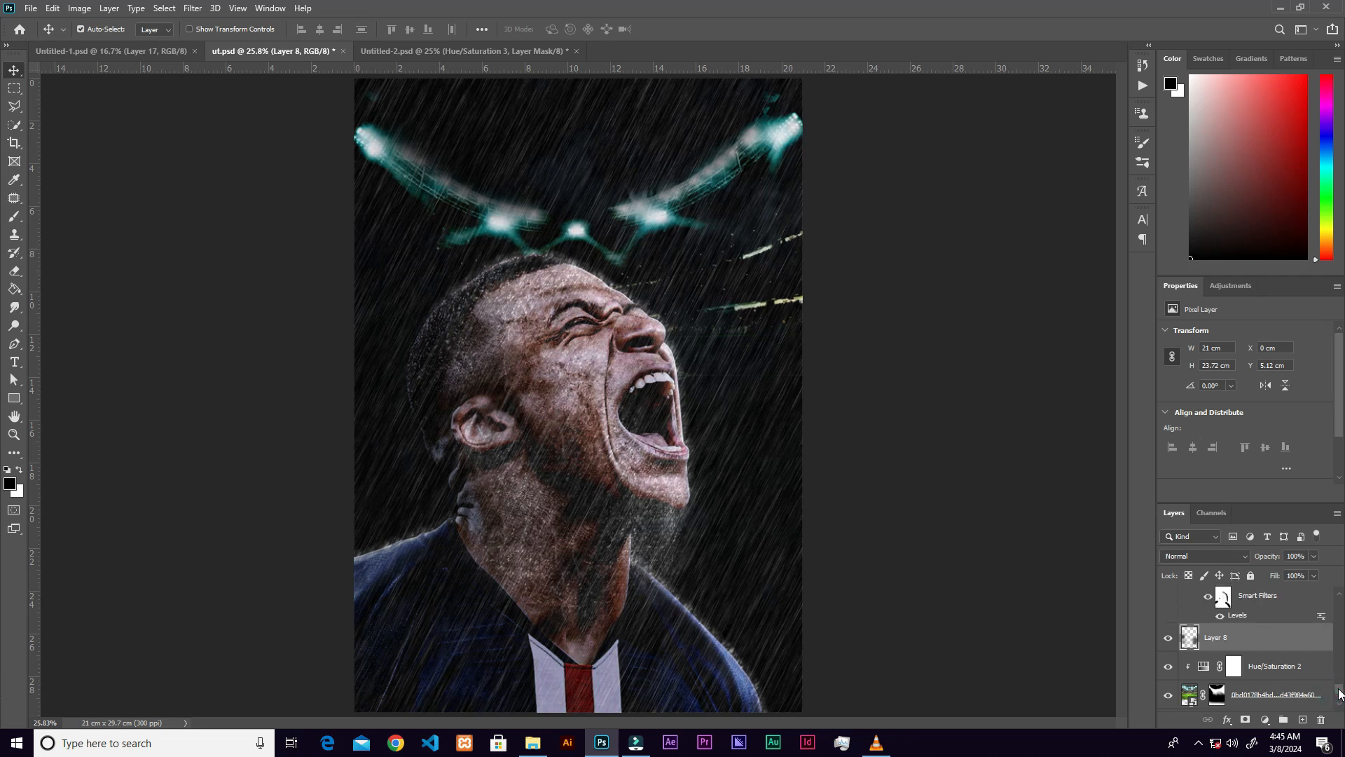
scroll(1341, 693, "down", 1)
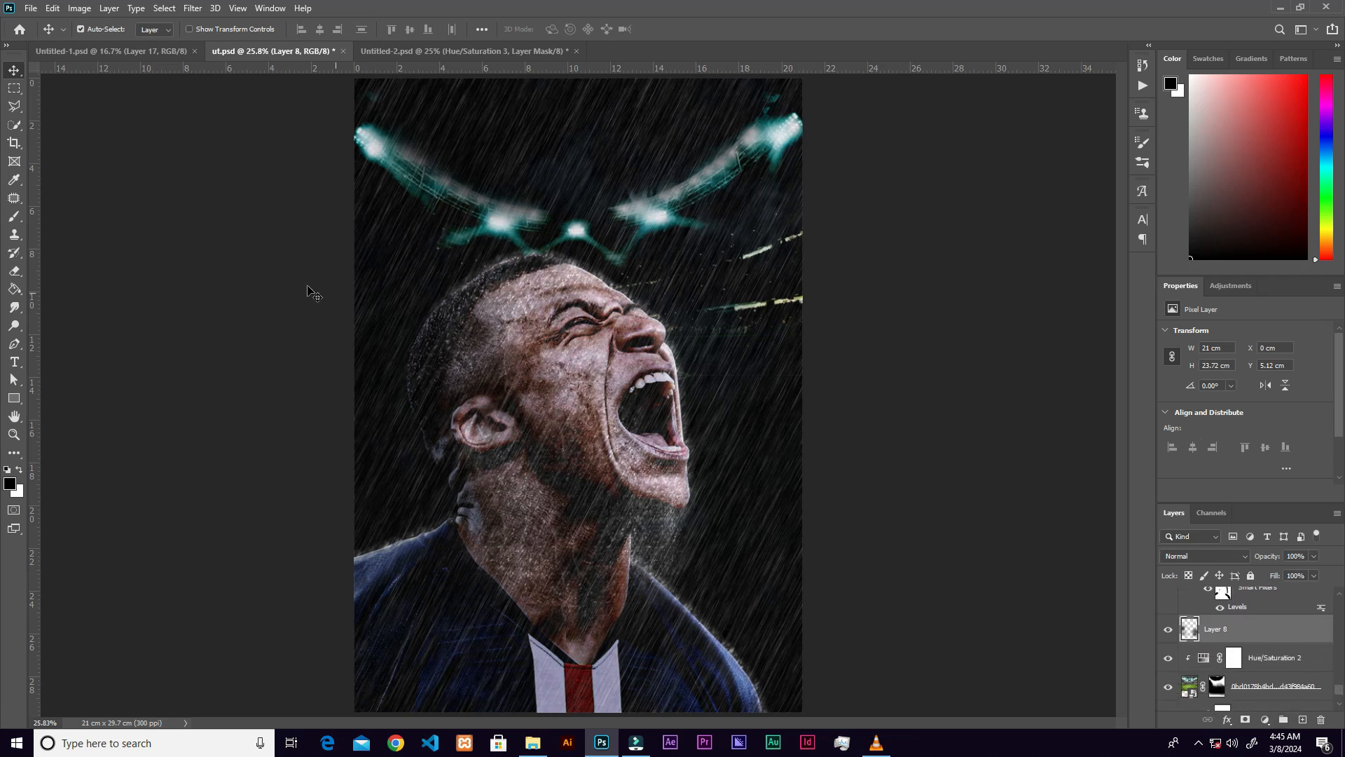
Add the text KYLIAN over the forehead area in white 9 pt Montserrat Regular.
left_click(14, 362)
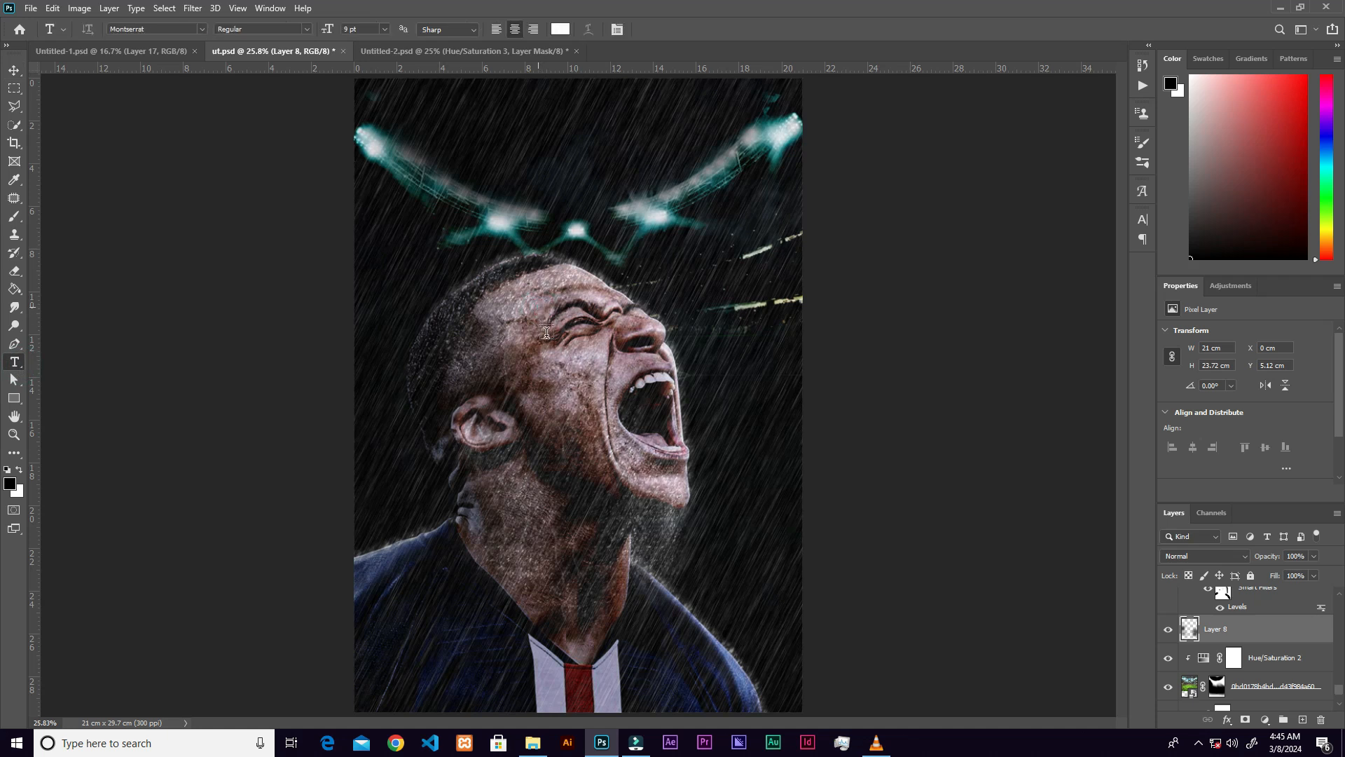
left_click(547, 334)
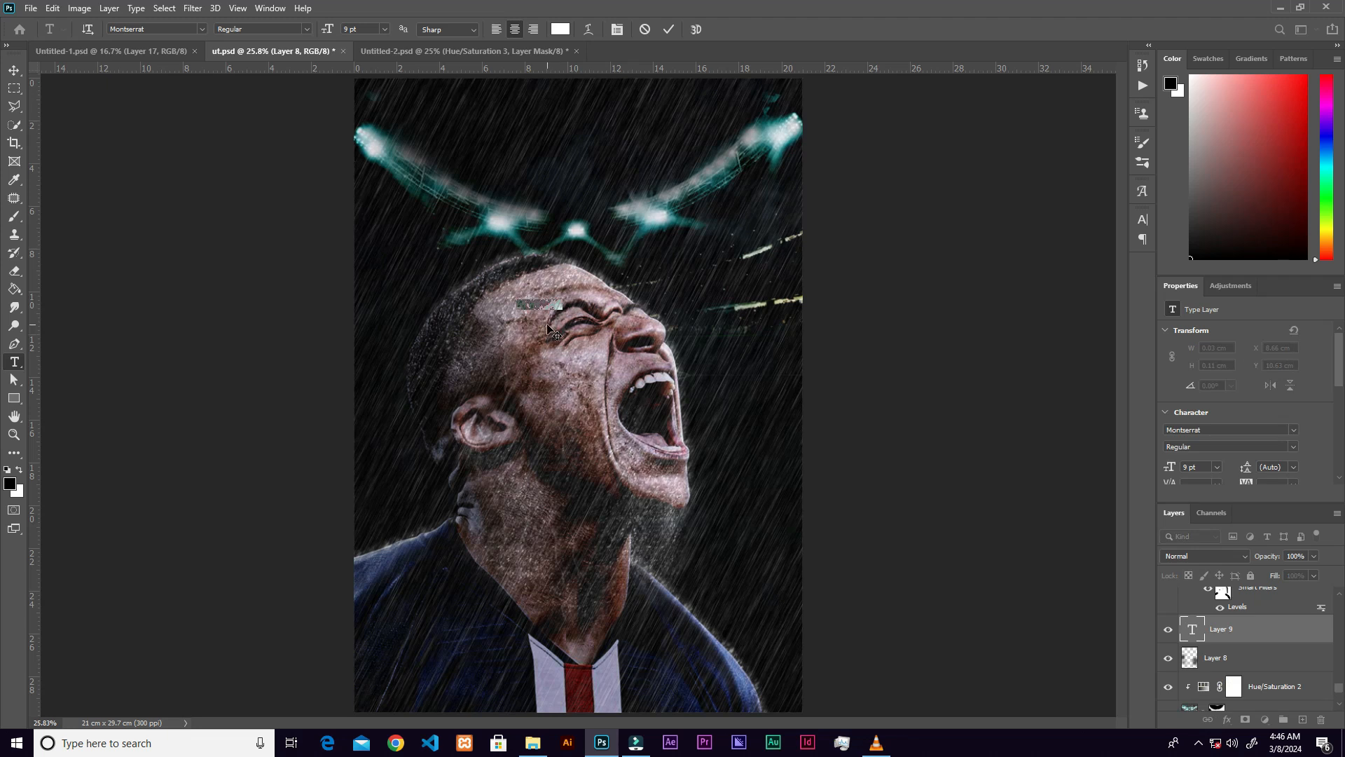
key("BackSpace")
left_click(667, 30)
Rotate the KYLIAN text 90°, scale it to 838.04% and place it vertically in the canvas's upper left corner.
key("v")
key("ctrl+t")
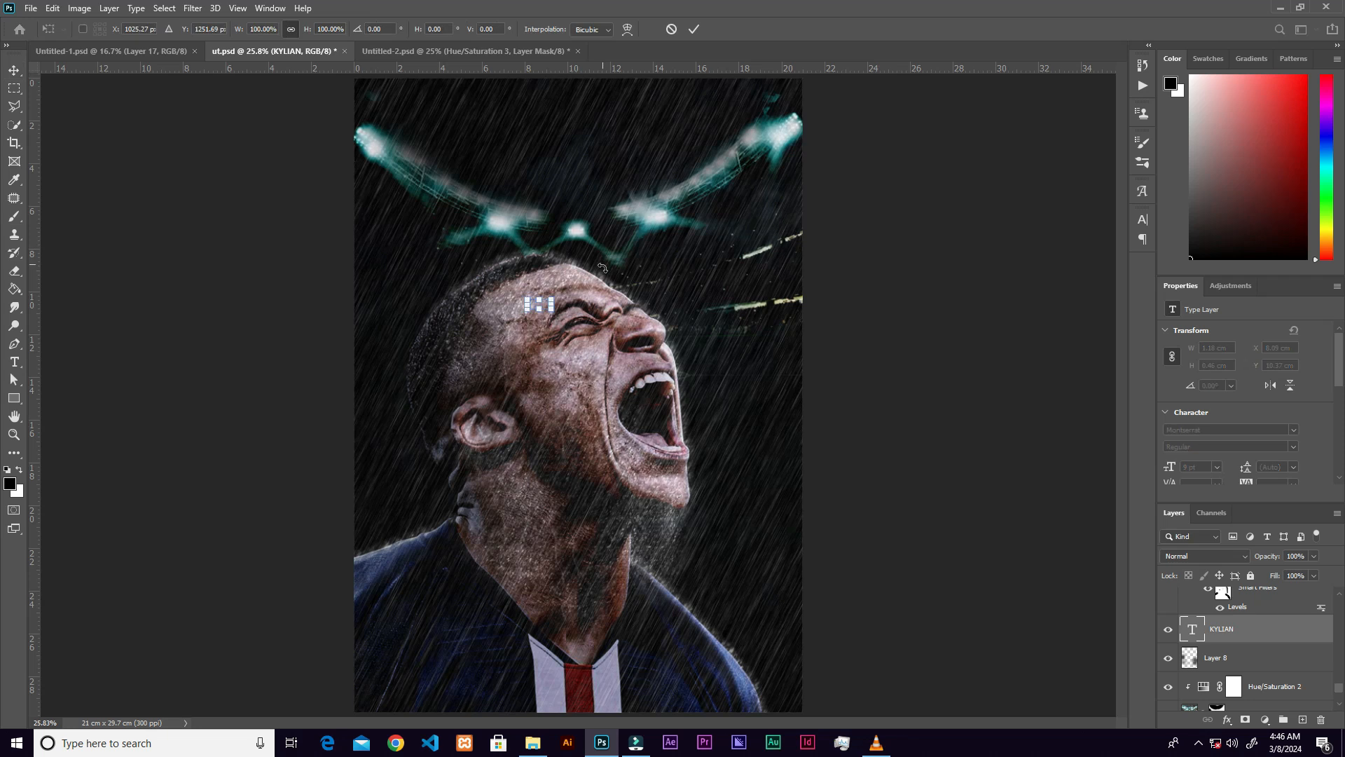
left_click_drag(583, 283, 694, 449)
left_click_drag(621, 270, 385, 196)
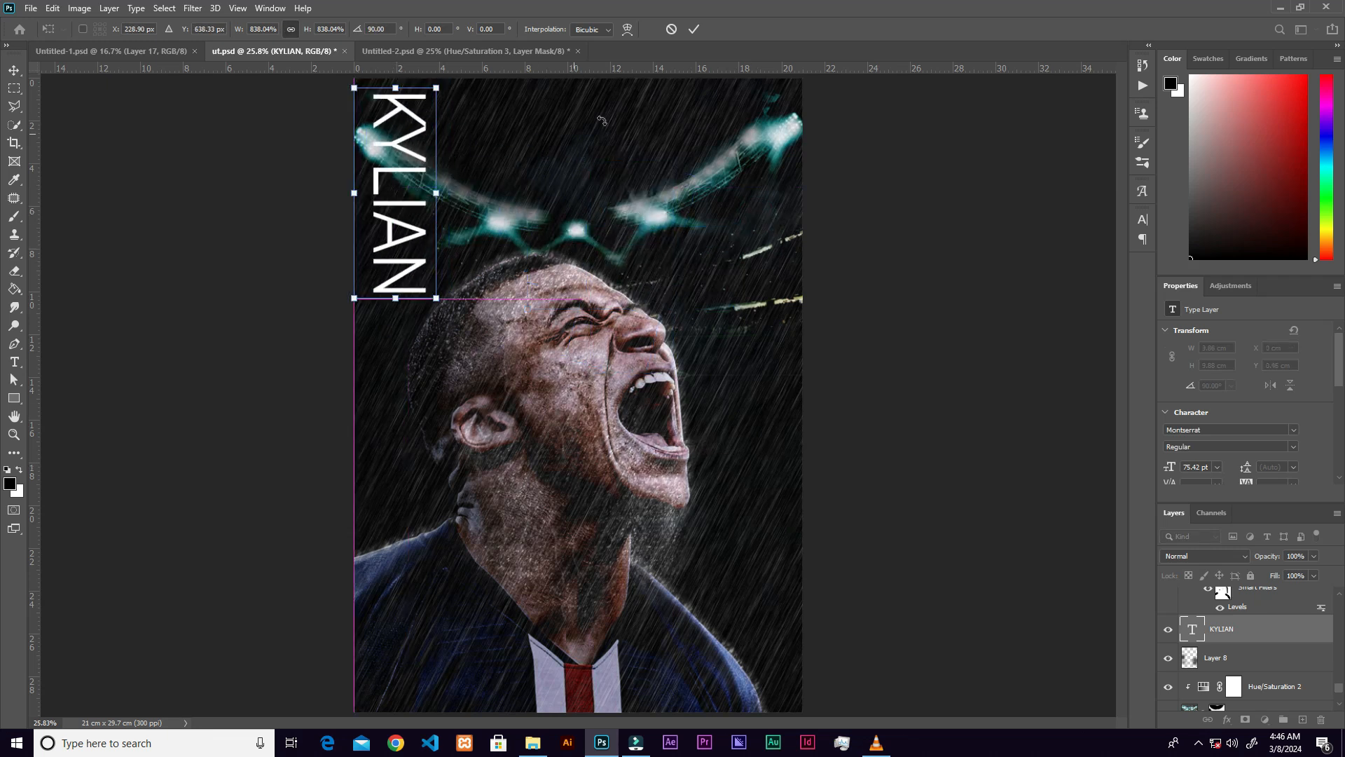
left_click(694, 33)
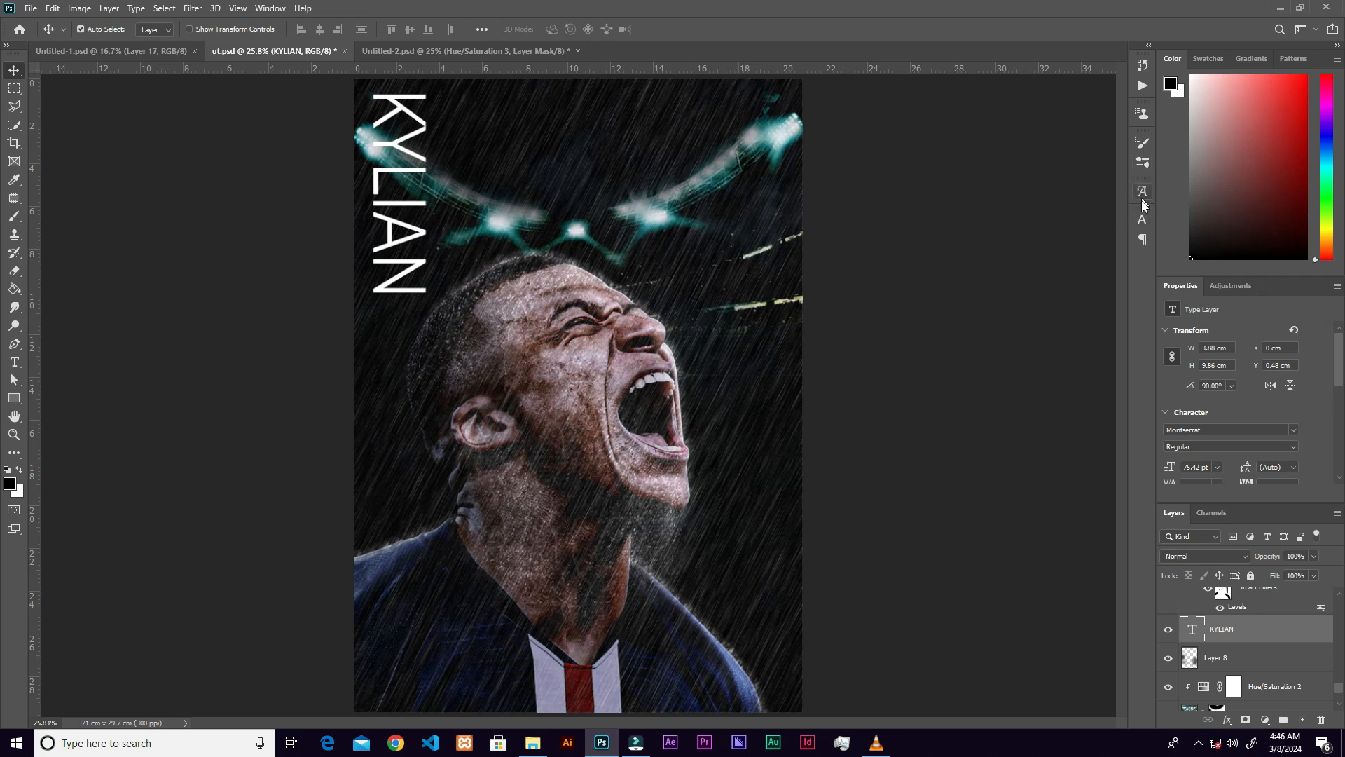
Browse fonts for the KYLIAN text and set it in Montserrat Bold.
left_click(1142, 223)
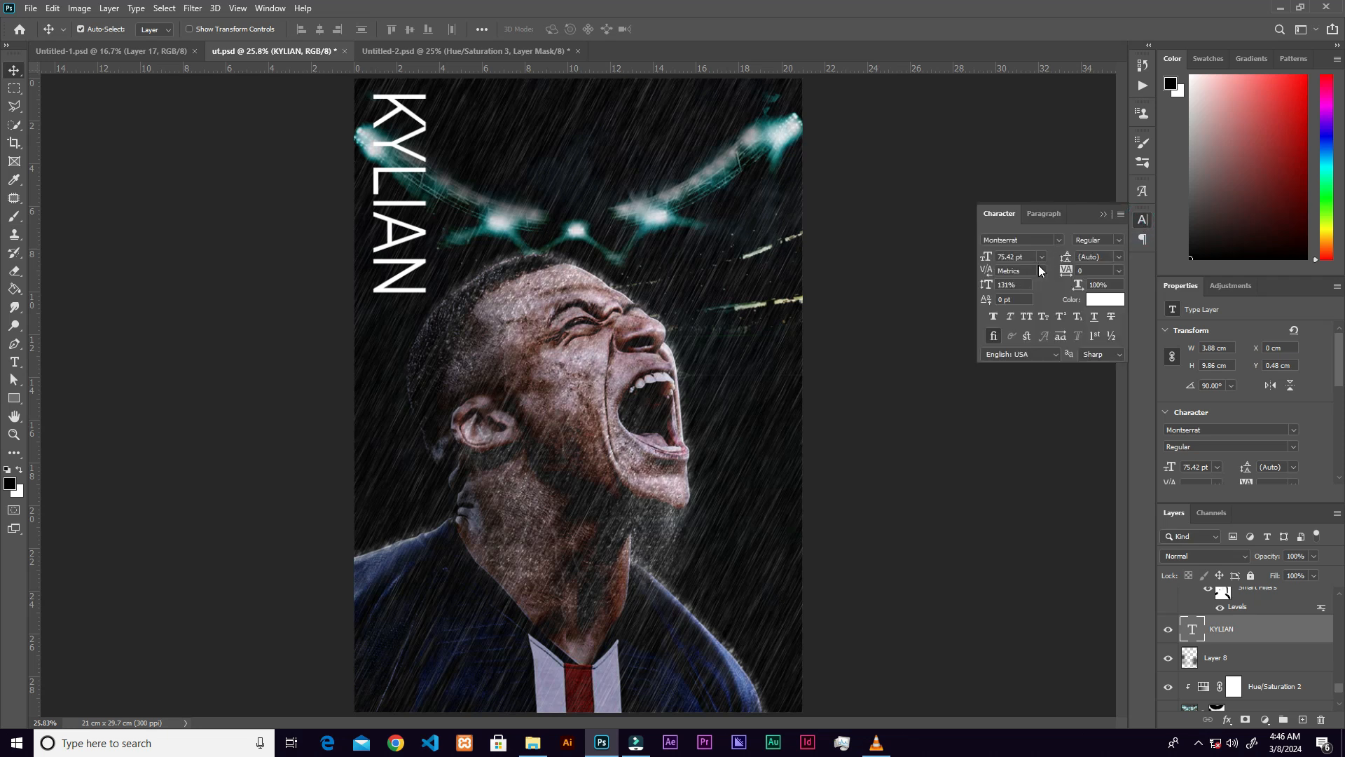
left_click(1060, 241)
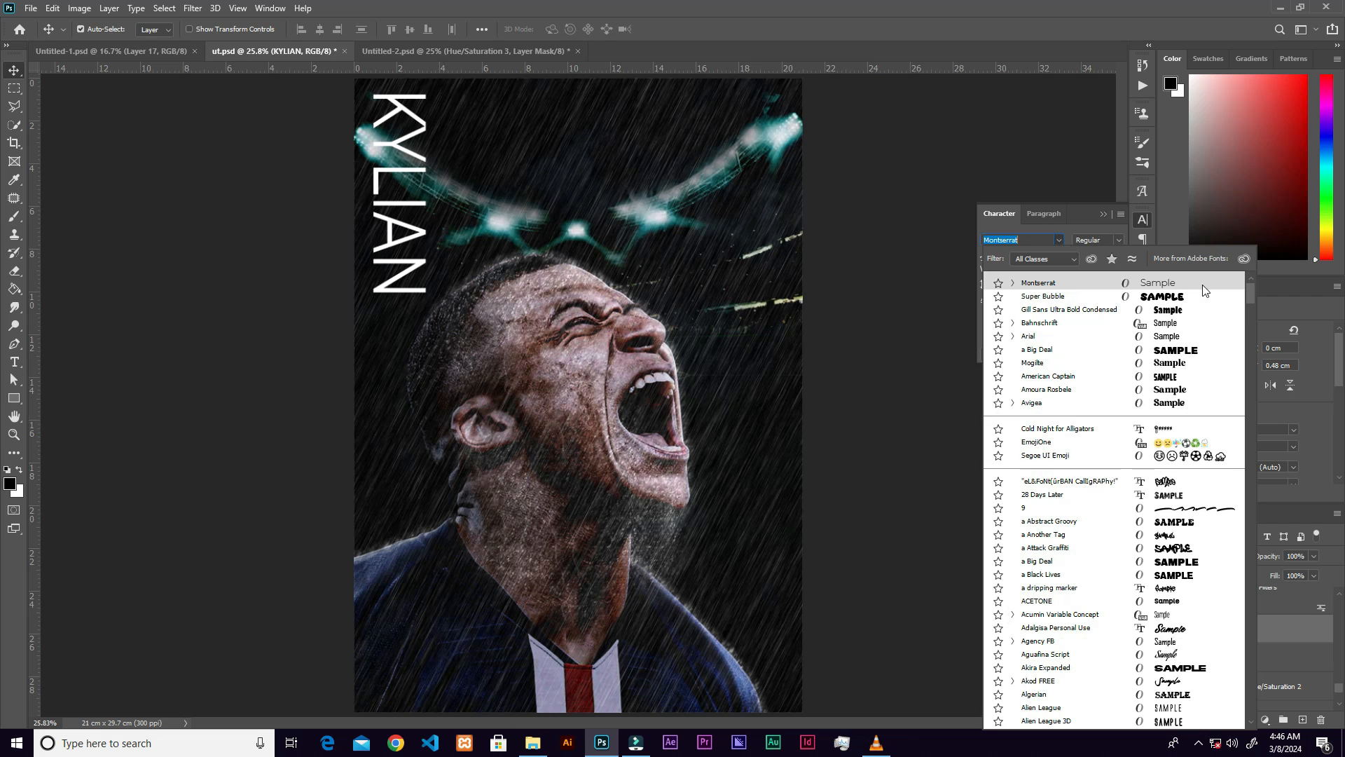
key("Down")
key("Down")
key("Escape")
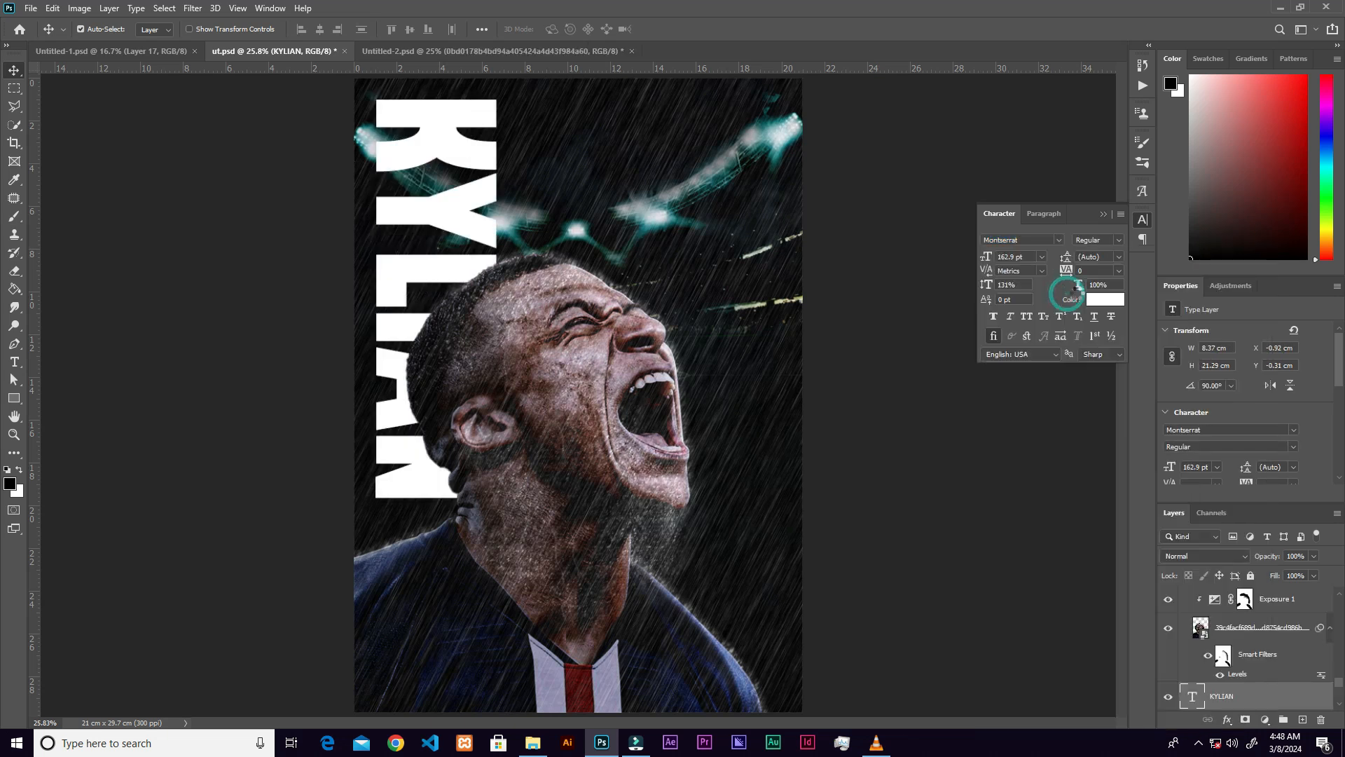
left_click(1118, 242)
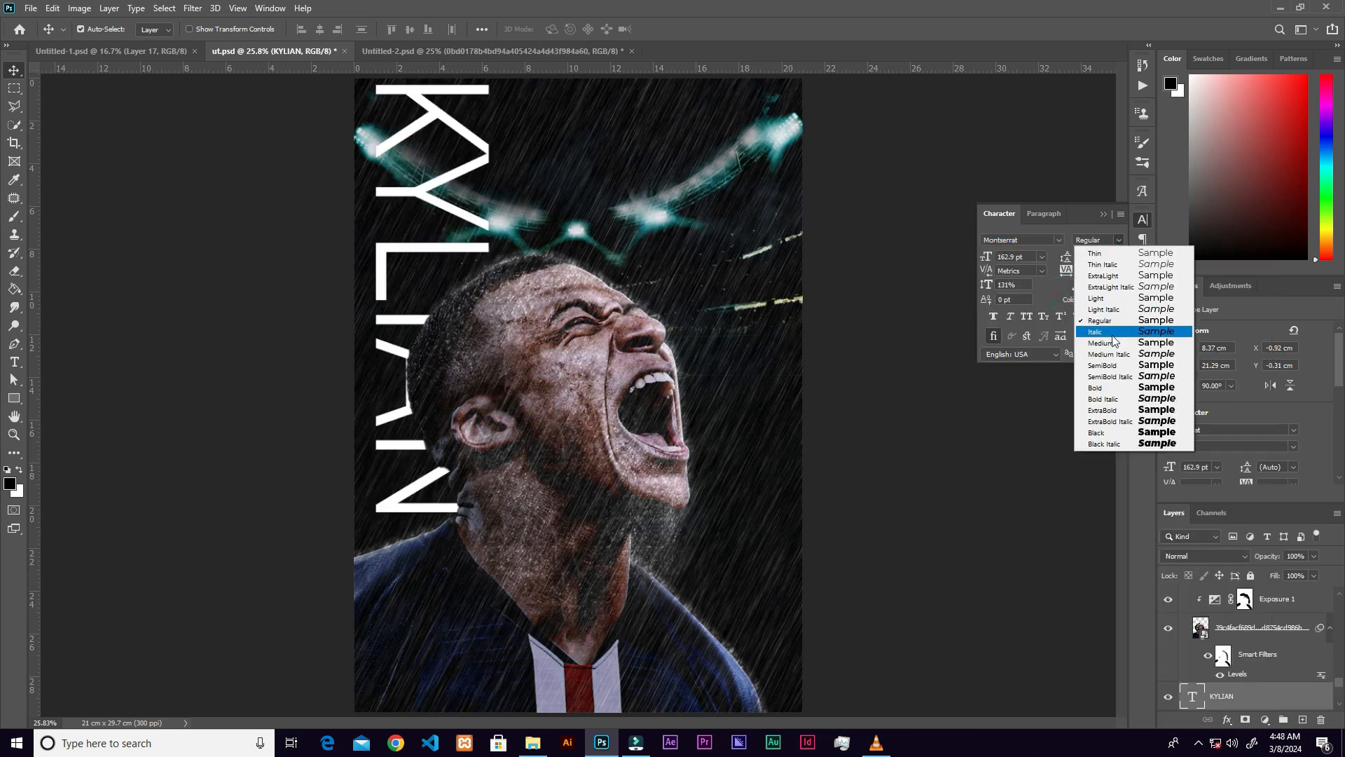
left_click(1115, 386)
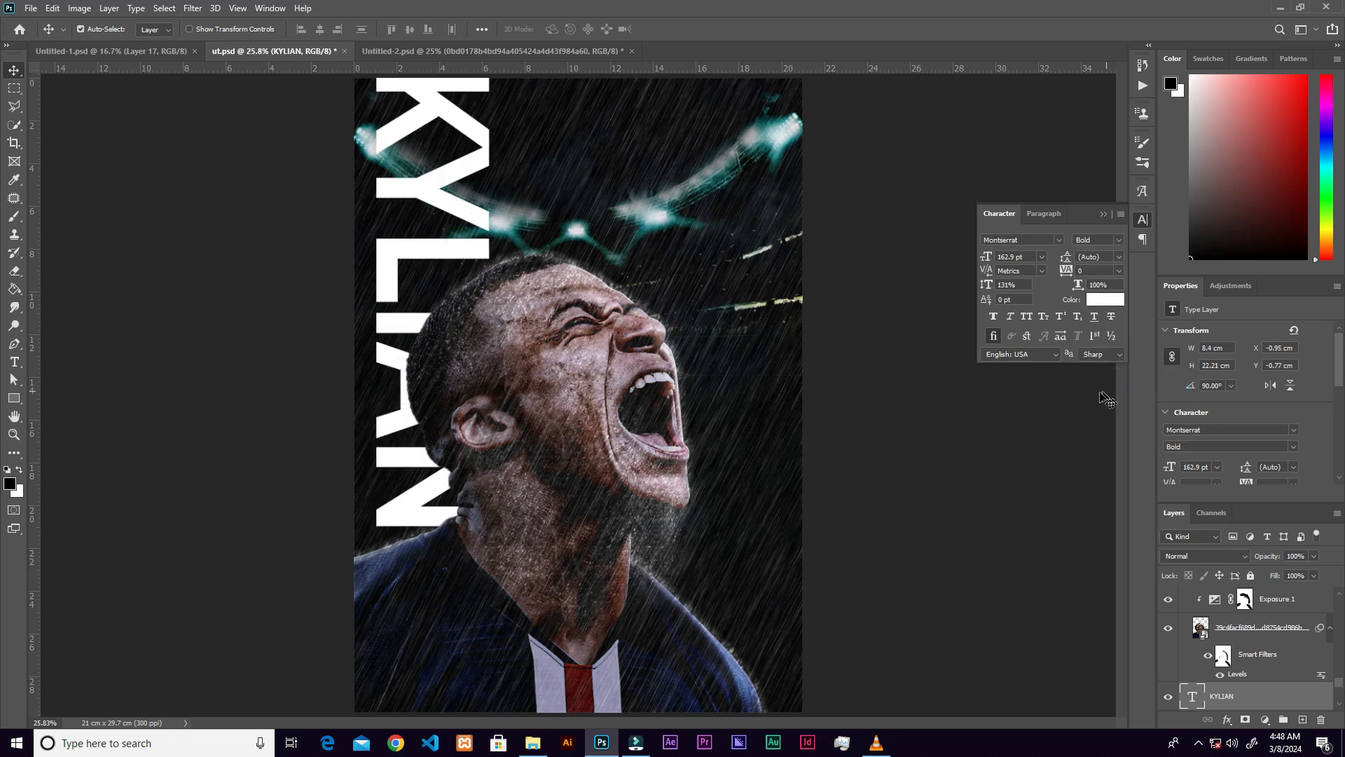
Scale the KYLIAN text down to 137.07 pt and position it vertically behind the head, inside the canvas's left edge.
key("ctrl+t")
left_click_drag(495, 298, 484, 288)
left_click(431, 211)
left_click_drag(431, 210, 438, 228)
left_click(694, 30)
Add the text 7 on a new type layer at the top of the layer stack.
key("alt+period")
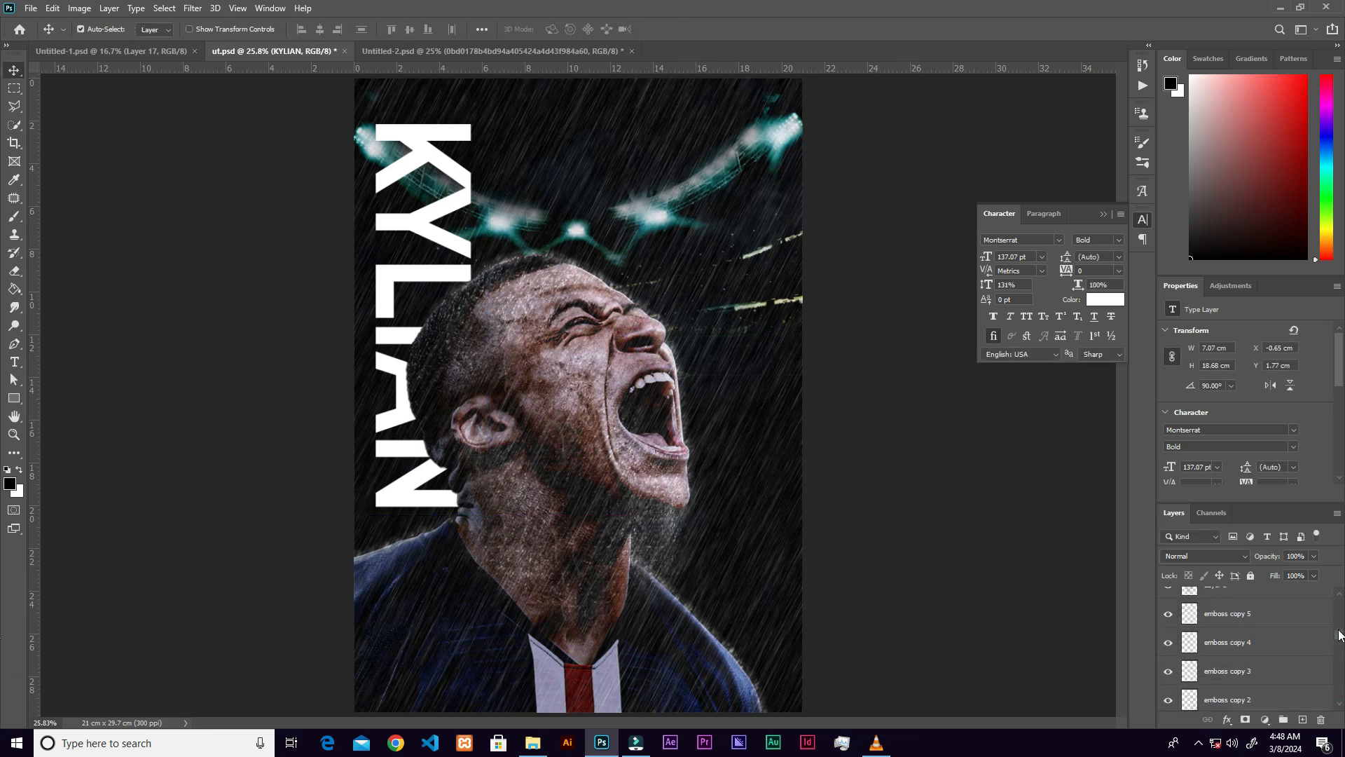
key("t")
left_click(528, 465)
type("7")
key("ctrl+Return")
Enlarge the 7 to 1995.38% and place it on the shoulder directly below the KYLIAN text.
key("ctrl+t")
left_click_drag(531, 471, 764, 656)
left_click_drag(570, 495, 464, 548)
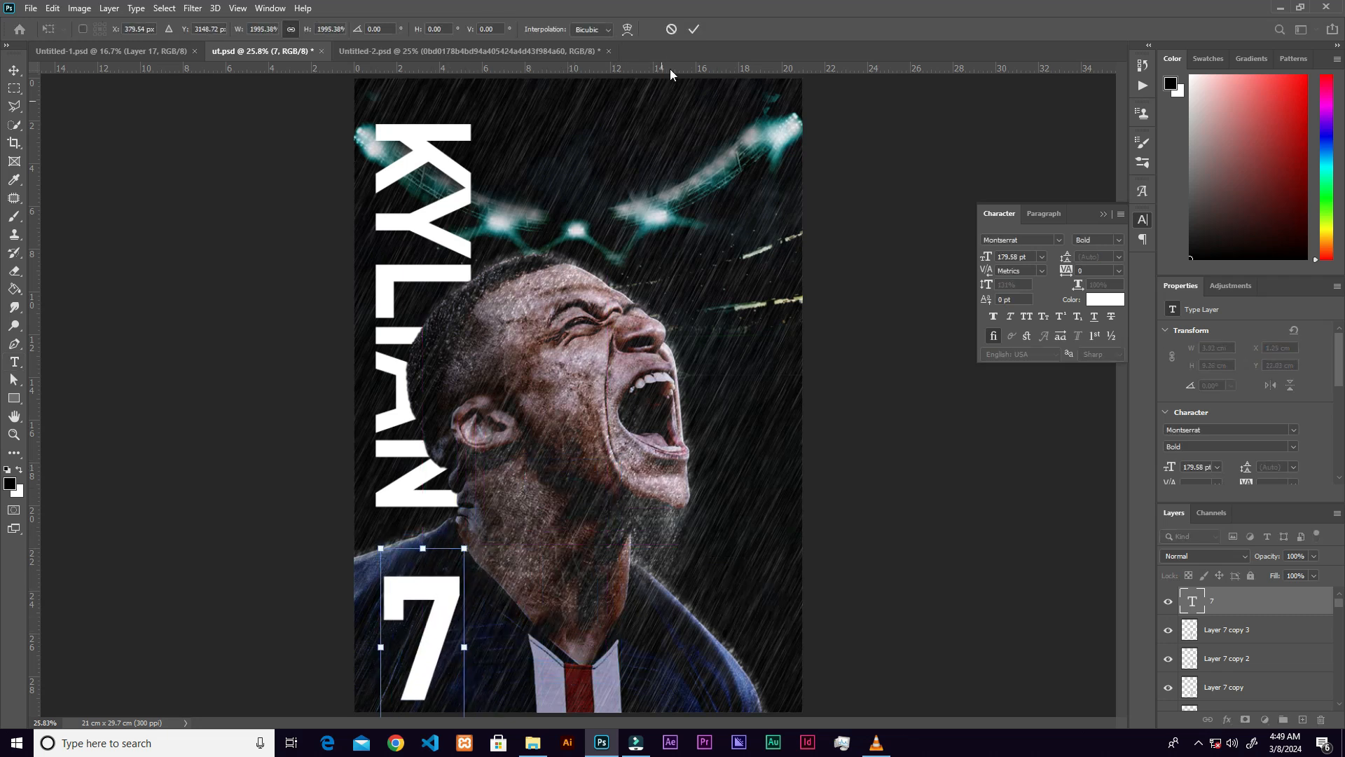
left_click(693, 31)
Turn the 7 into an outline with 0% fill opacity and a 16 px white inside stroke.
double_click(1261, 603)
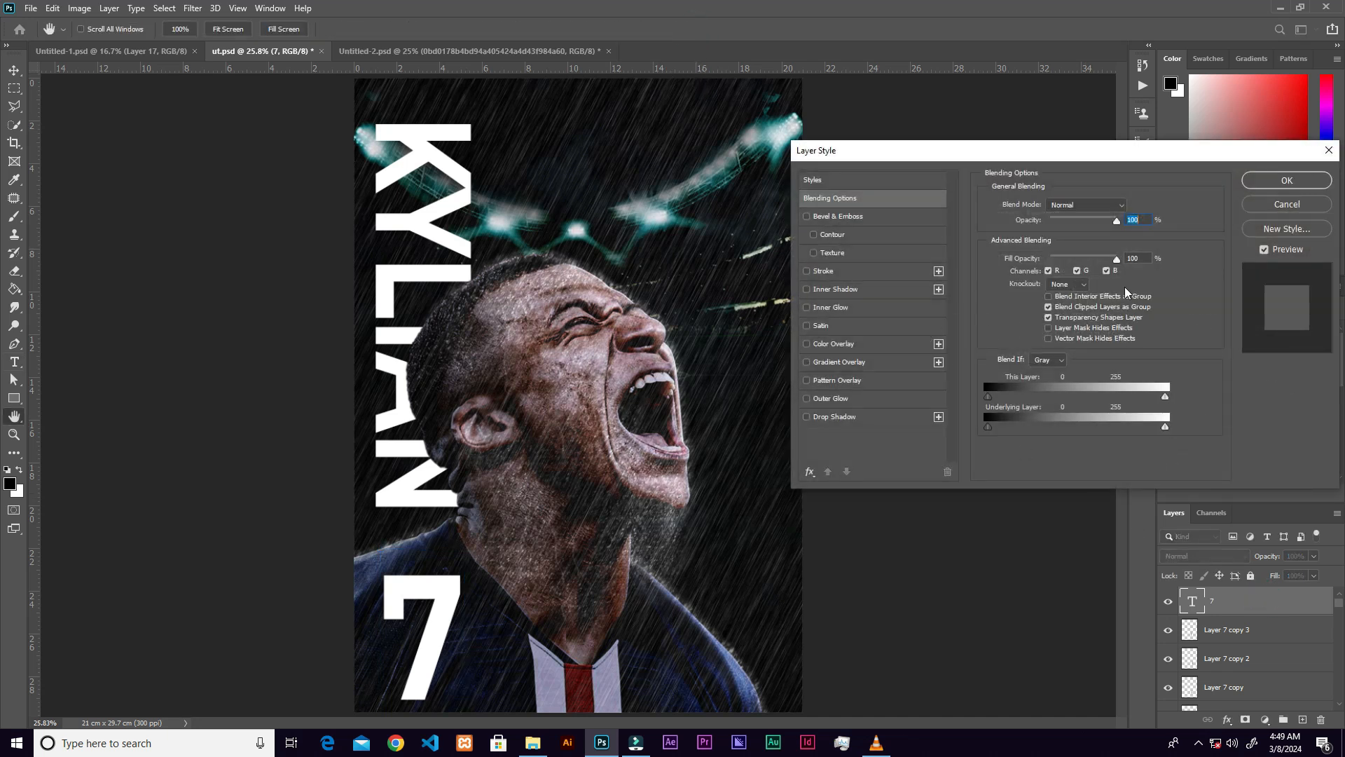
left_click_drag(1116, 259, 947, 303)
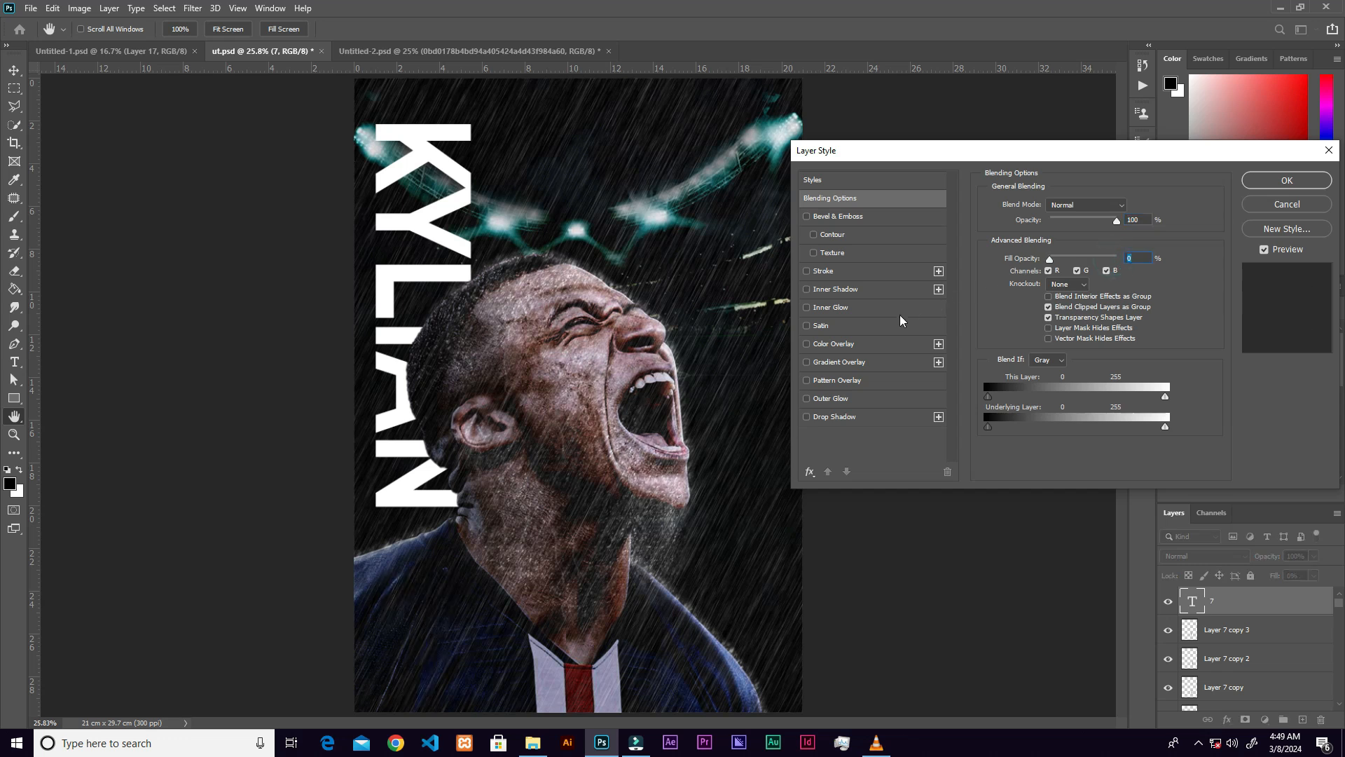
left_click(878, 270)
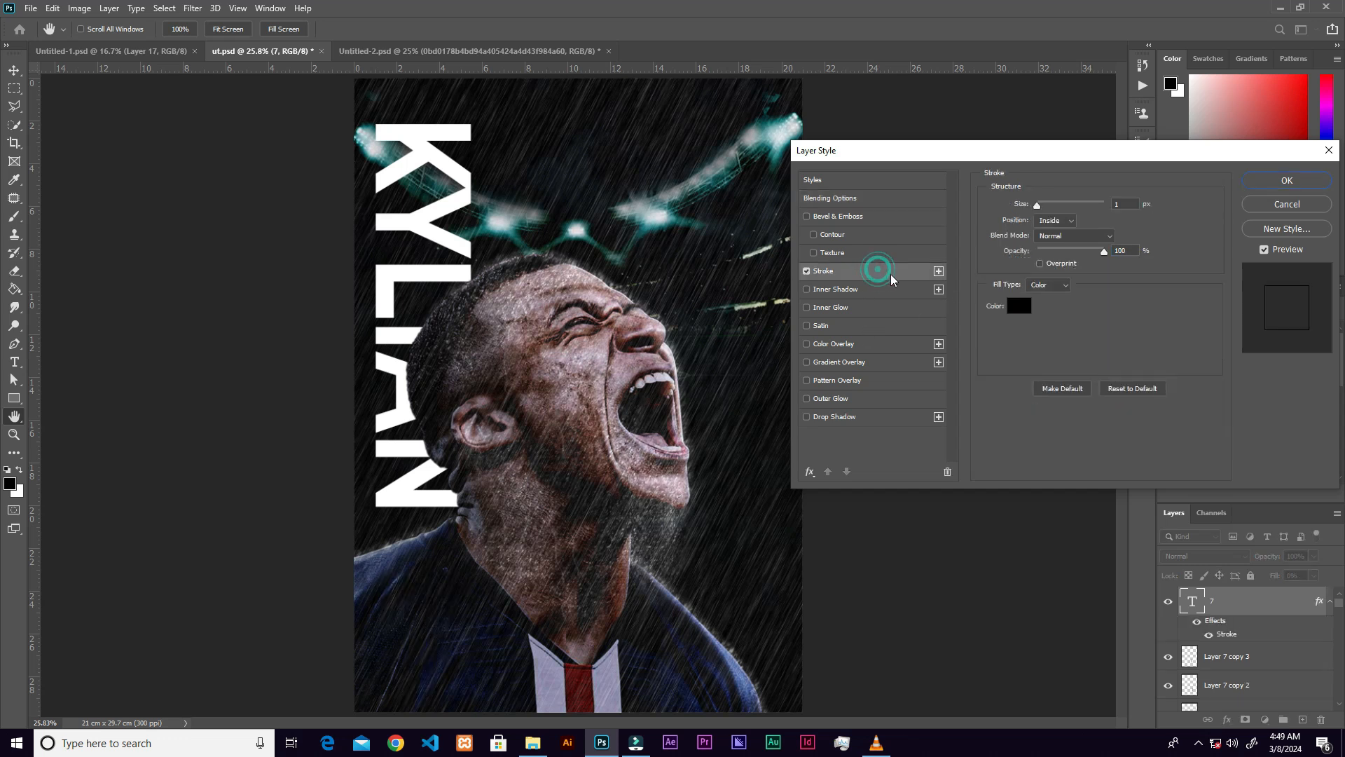
left_click(1129, 205)
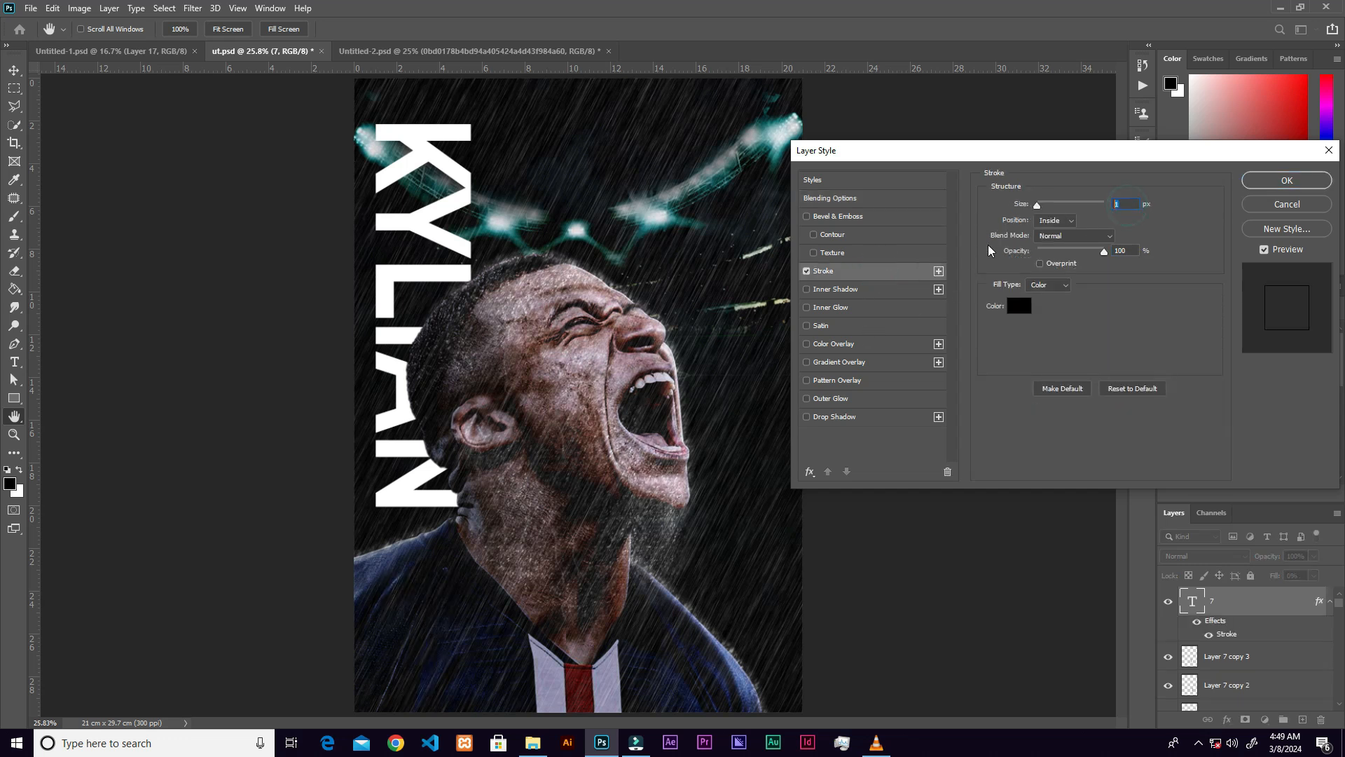
type("16")
left_click(1020, 306)
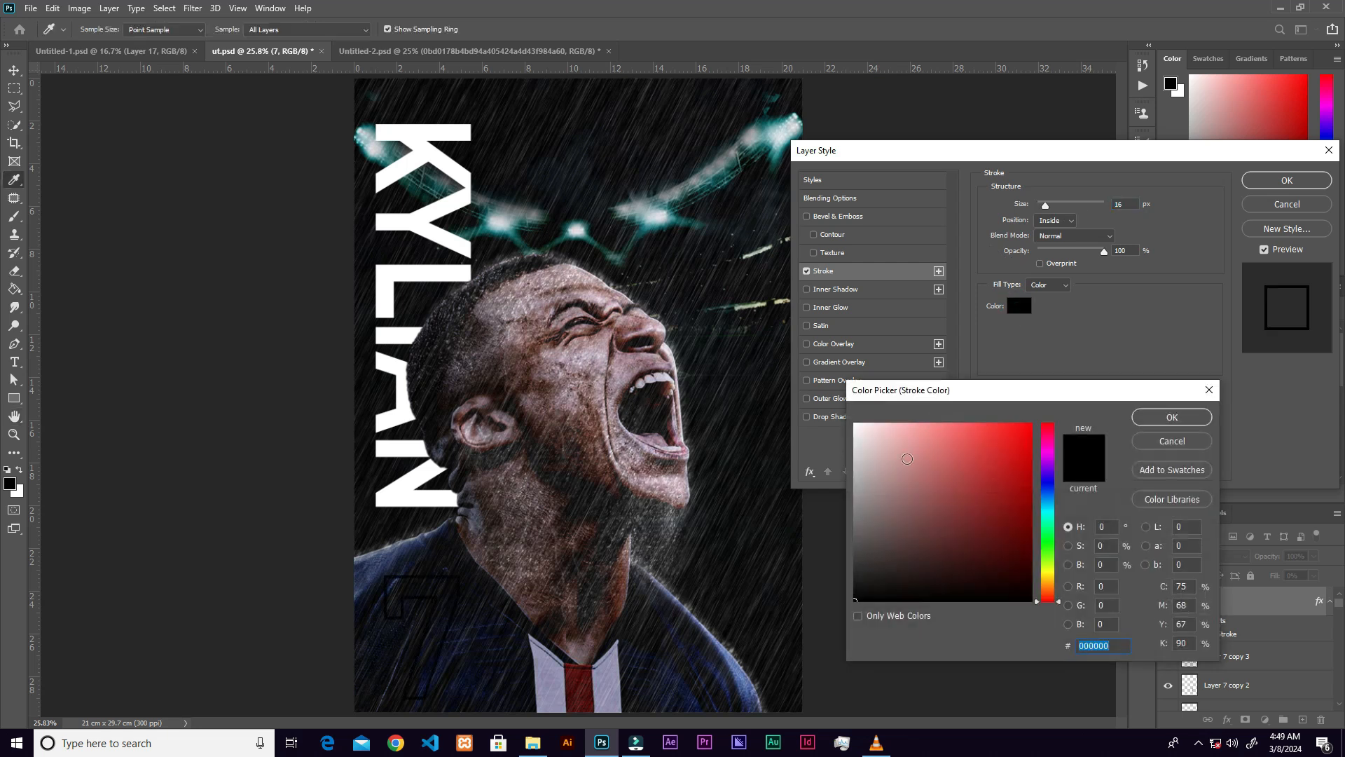
left_click_drag(902, 456, 897, 419)
left_click(1154, 413)
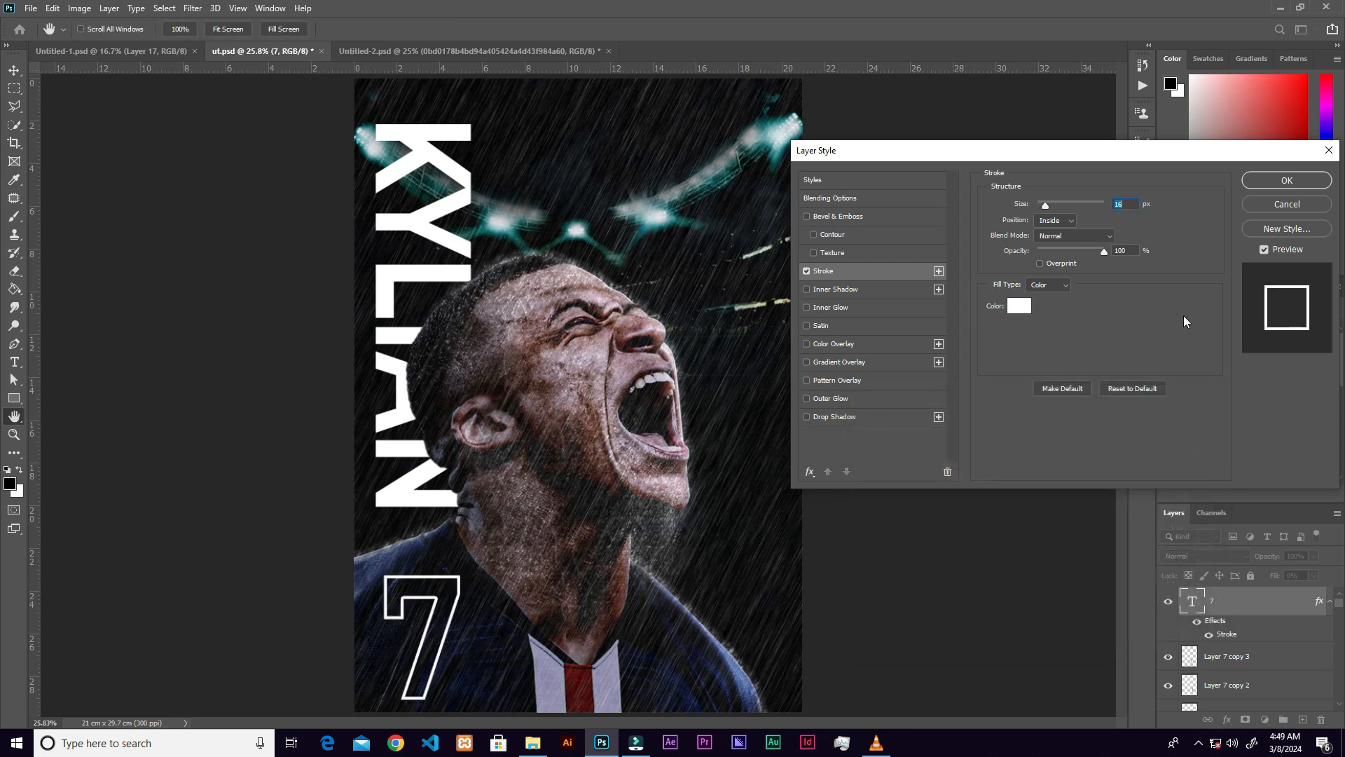
left_click(1272, 183)
Scale the outlined 7 down slightly, keeping it on the shoulder below the KYLIAN text.
key("ctrl+t")
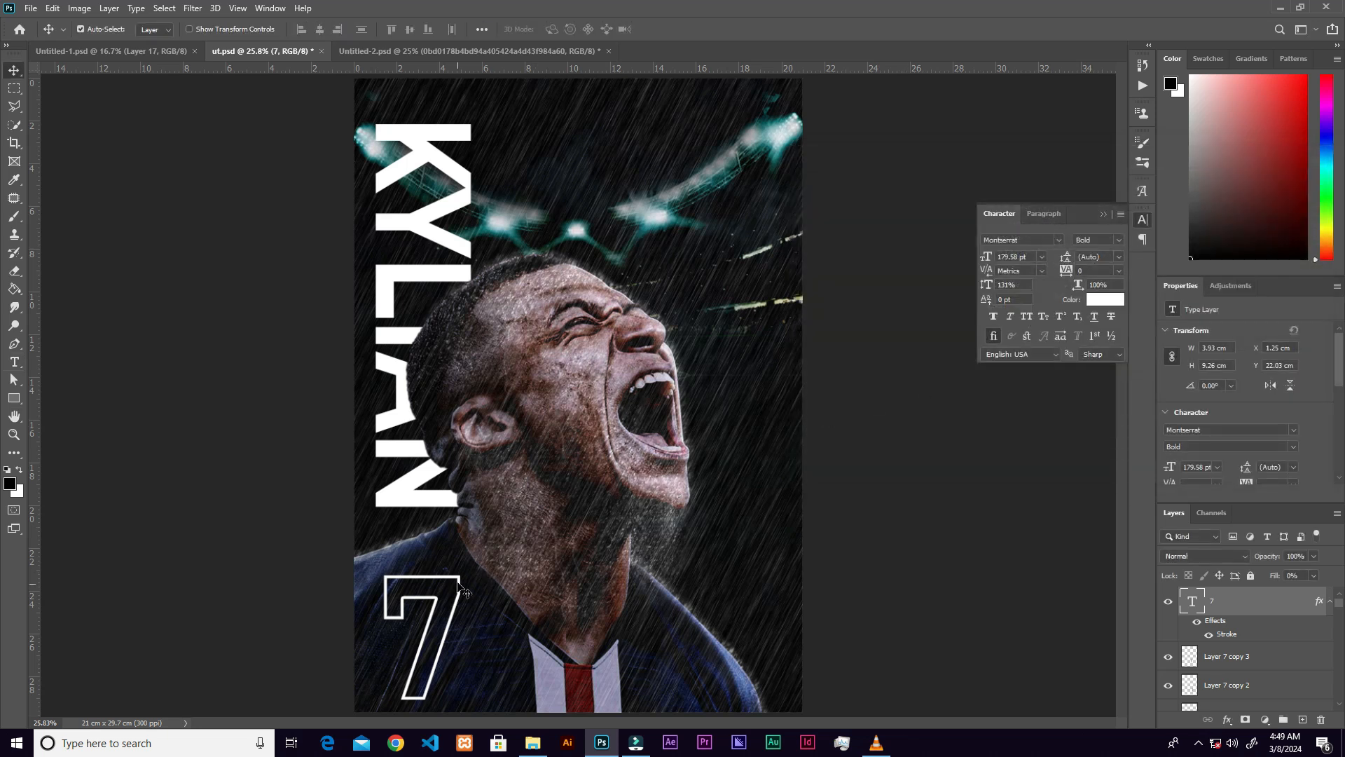
left_click_drag(472, 561, 454, 572)
left_click(698, 27)
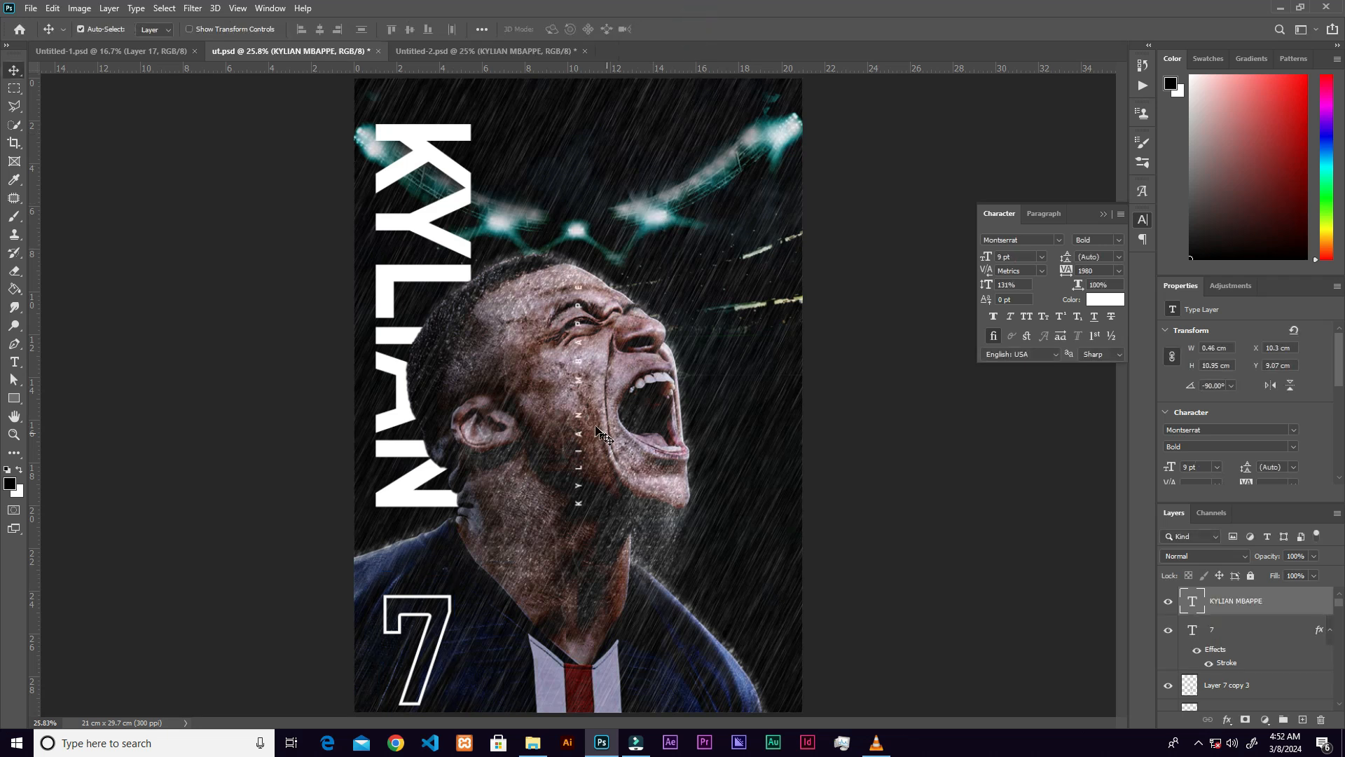
Move the small vertical KYLIAN MBAPPE text beside the canvas's right edge, in its lower half.
left_click_drag(603, 435, 780, 553)
key("ctrl+t")
left_click(693, 29)
Paint white on the stadium layer's mask to reveal more of the floodlights above the player's head.
left_click(778, 165)
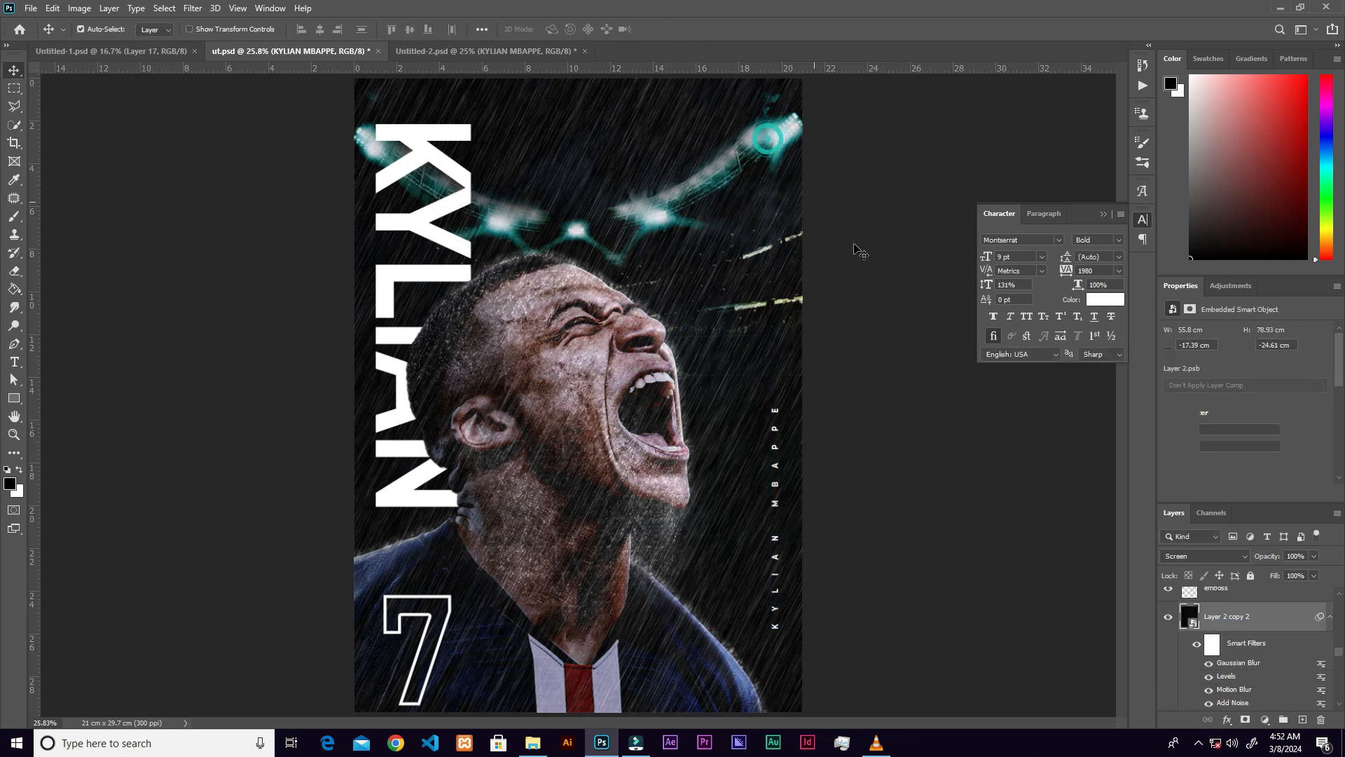
left_click_drag(1339, 655, 1339, 701)
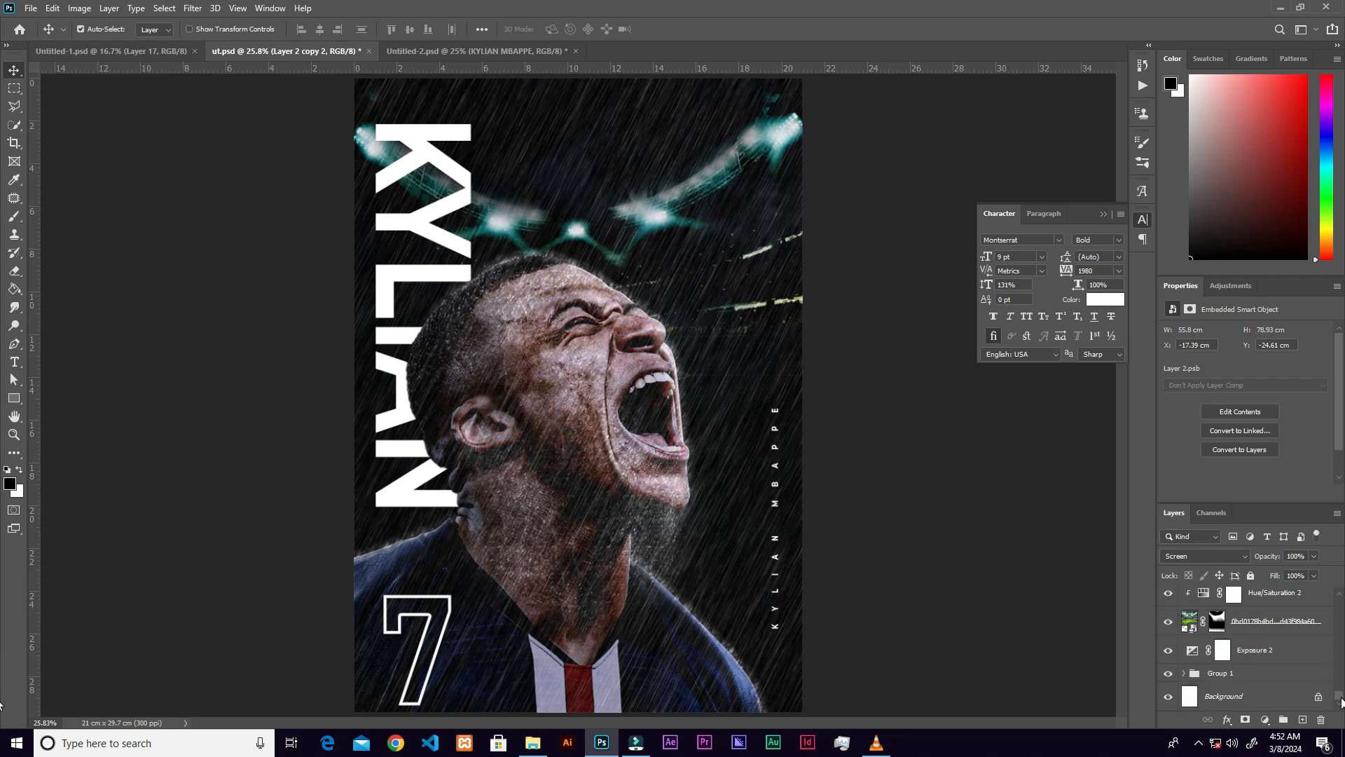
left_click(1217, 621)
key("b")
key("x")
key("bracketleft")
key("bracketleft")
key("bracketleft")
key("bracketleft")
key("bracketleft")
key("bracketleft")
mouse_move(750, 159)
left_mouse_down()
mouse_move(764, 126)
mouse_move(672, 200)
mouse_move(620, 210)
mouse_move(363, 143)
mouse_move(508, 207)
mouse_move(438, 175)
left_mouse_up()
key("bracketright")
key("bracketright")
key("bracketright")
key("bracketright")
key("bracketright")
key("bracketright")
left_click(427, 345)
key("x")
key("v")
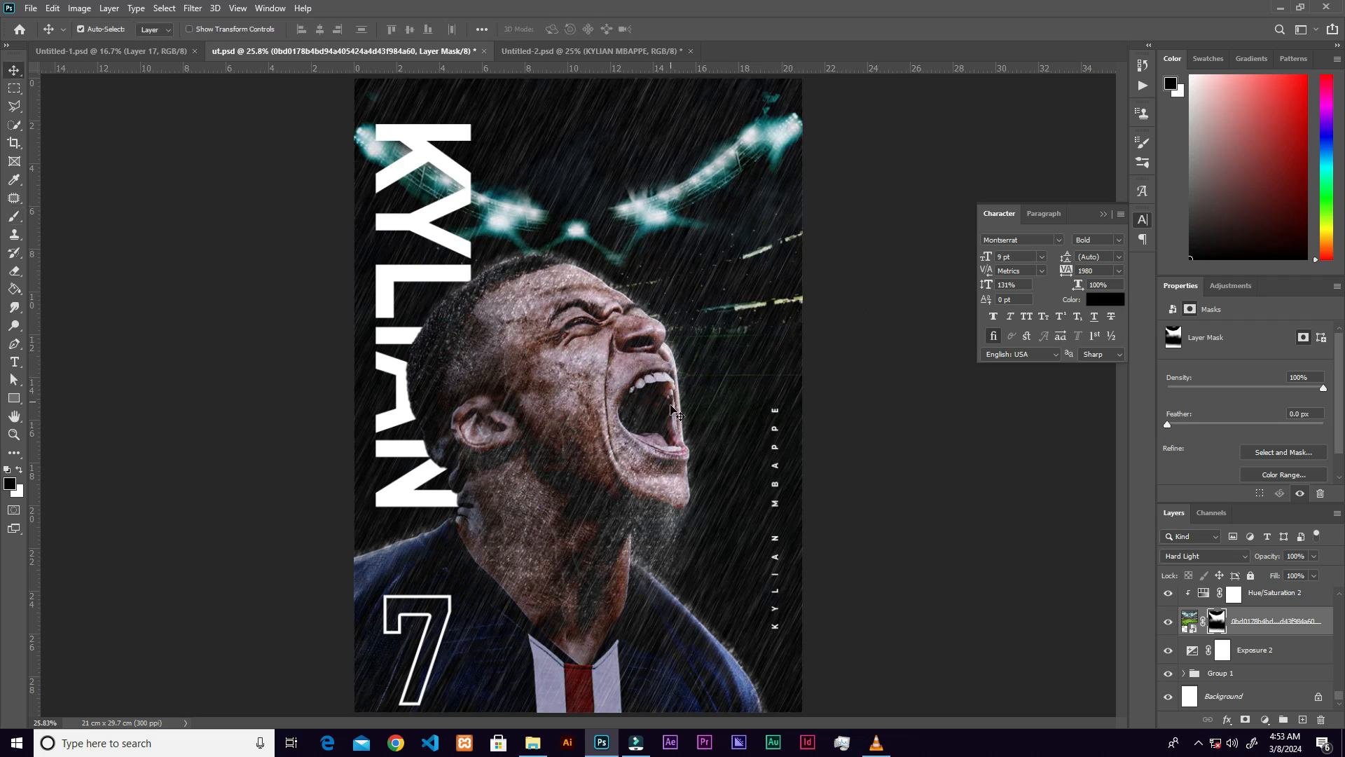
Add a new empty layer above the KYLIAN MBAPPE text at the top of the layer stack.
scroll(1339, 697, "up", 5)
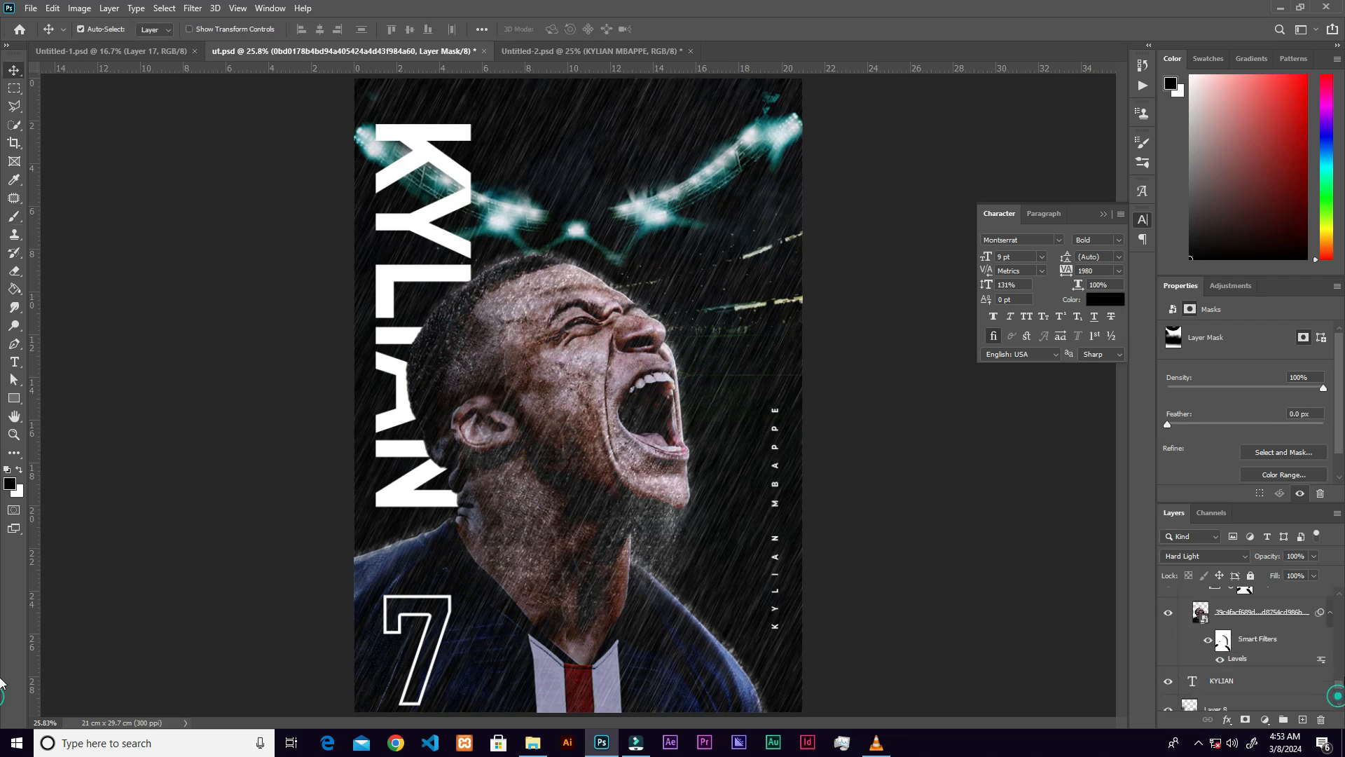
scroll(1339, 672, "up", 4)
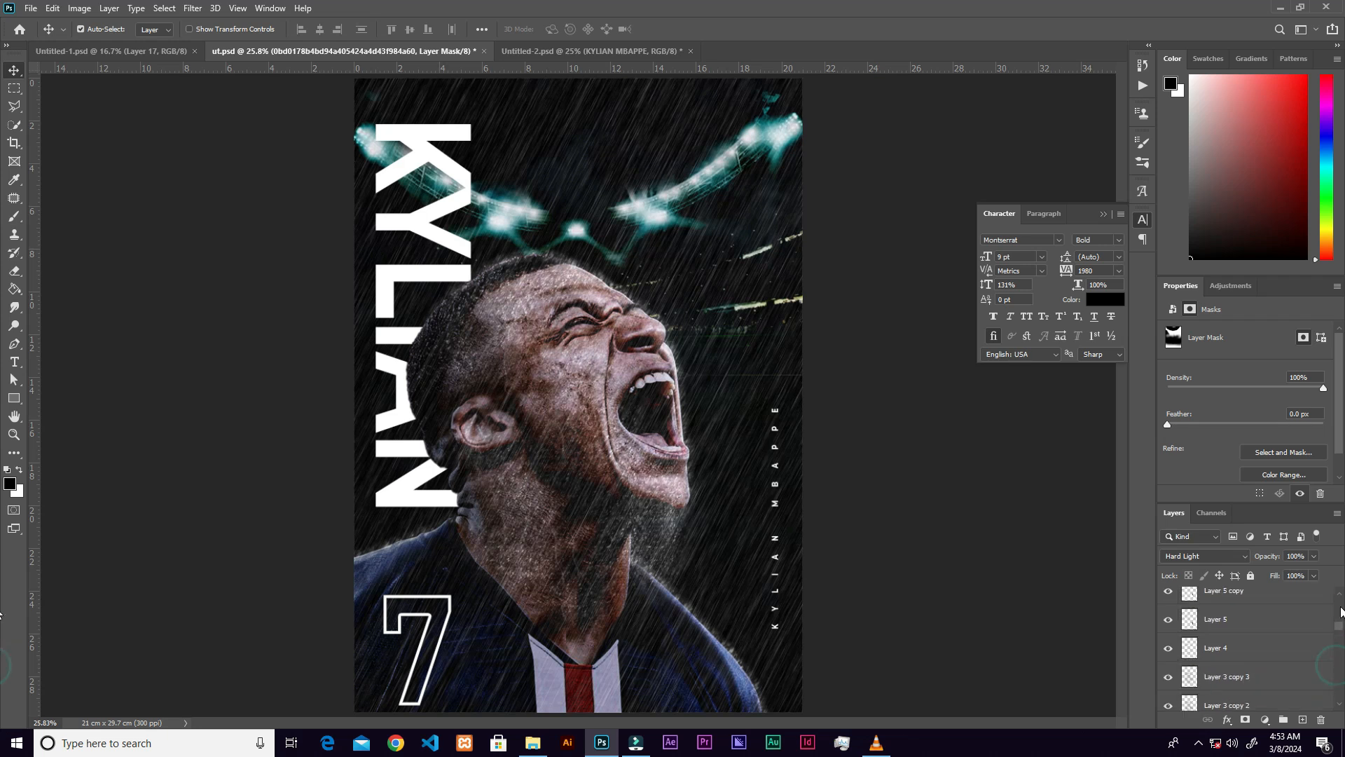
left_click(1262, 602)
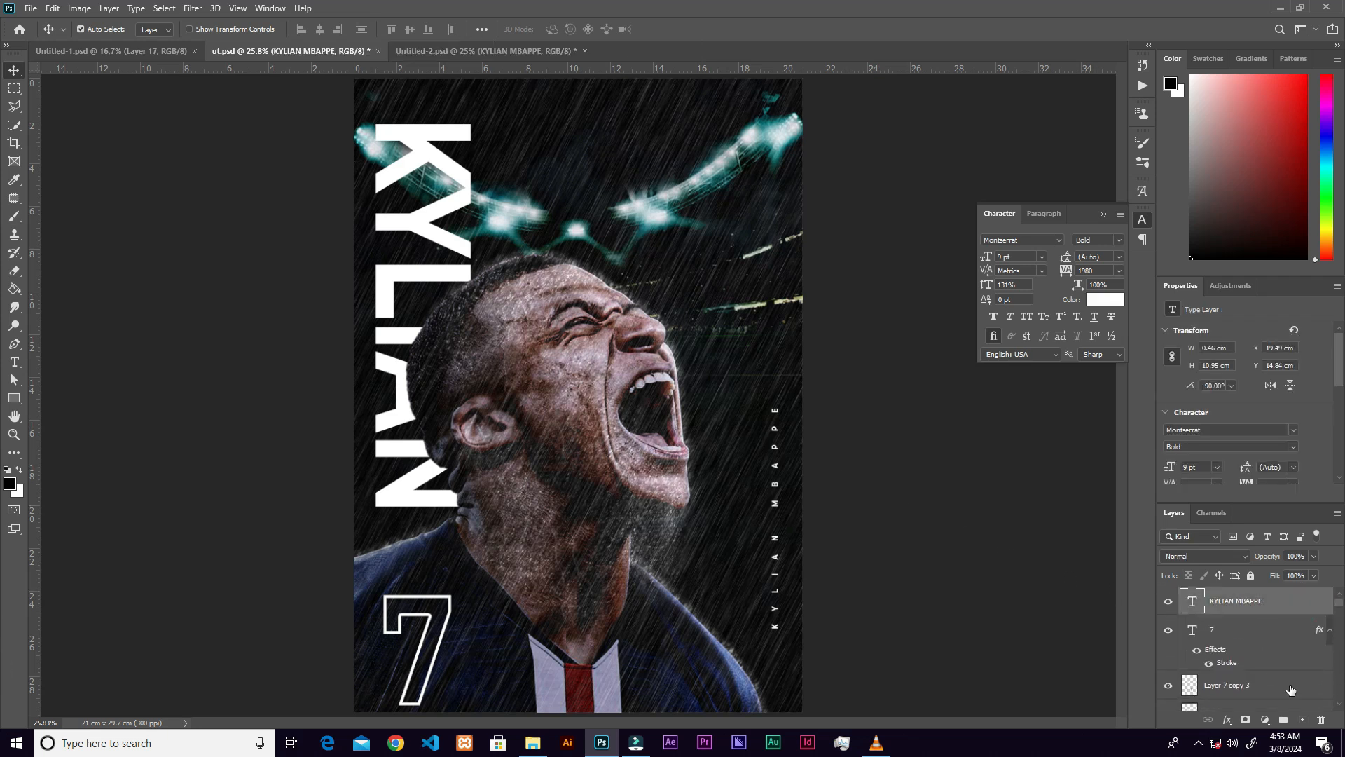
left_click(1303, 720)
Draw a closed light-beam shape with the Pen tool from the canvas's upper-right corner down along the forehead, mouth and chin.
key("p")
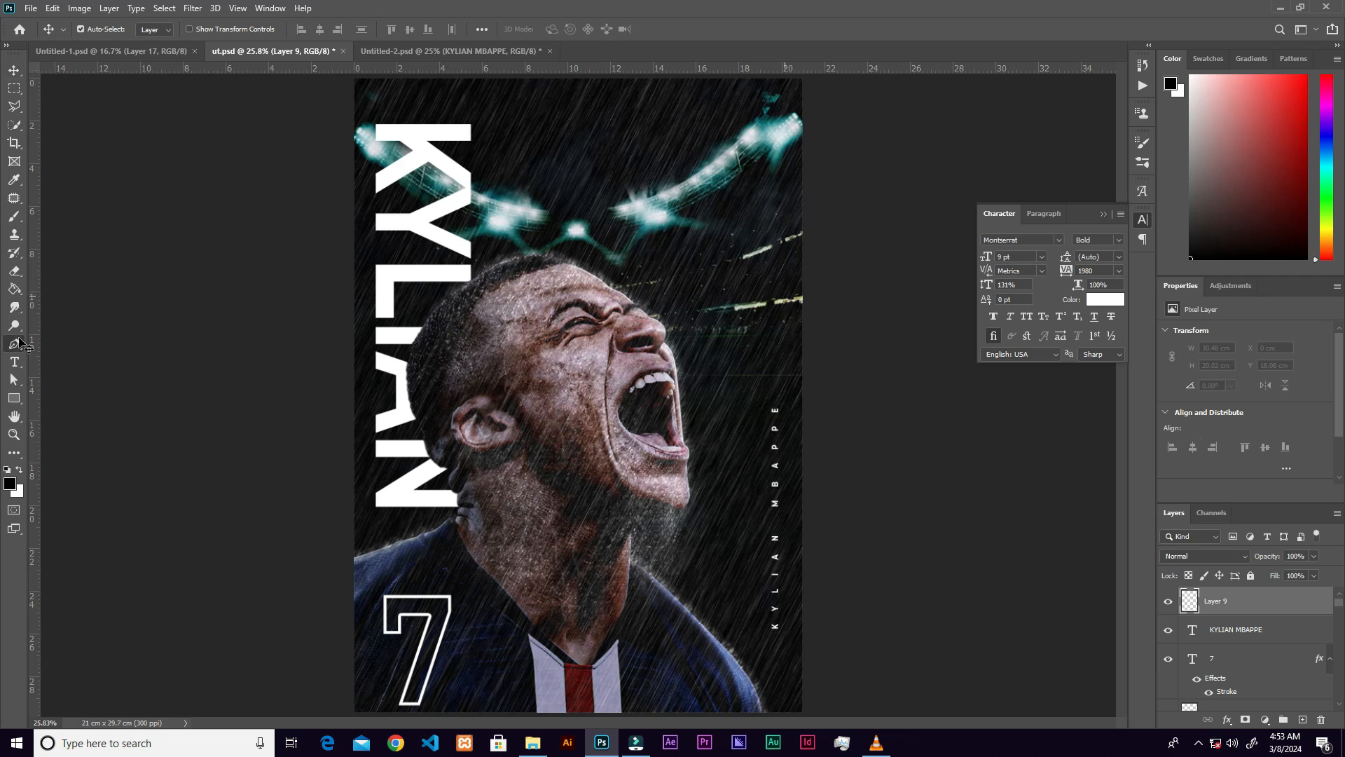
key("ctrl+minus")
key("ctrl+minus")
key("ctrl+minus")
key("ctrl+minus")
key("ctrl+minus")
key("ctrl+plus")
key("ctrl+plus")
key("ctrl+plus")
key("ctrl+plus")
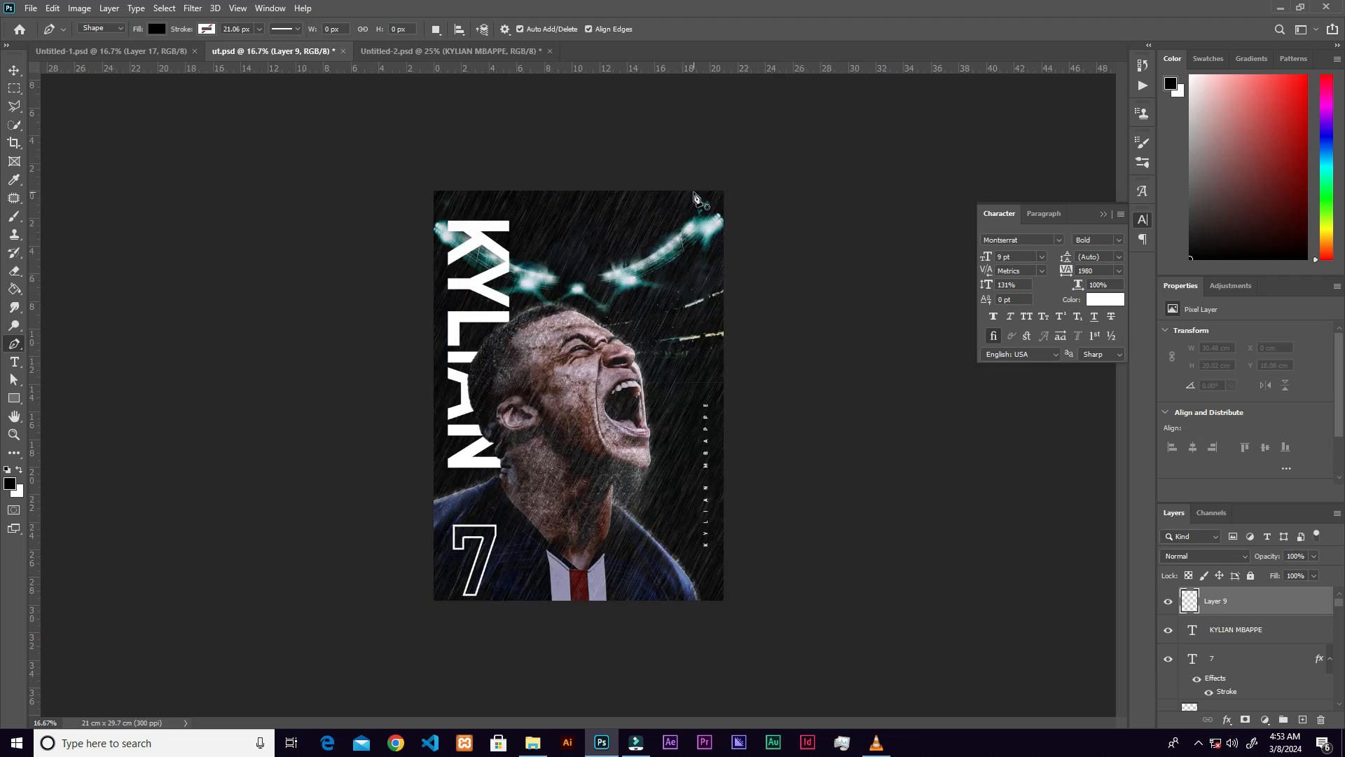
left_click(697, 192)
left_click(558, 309)
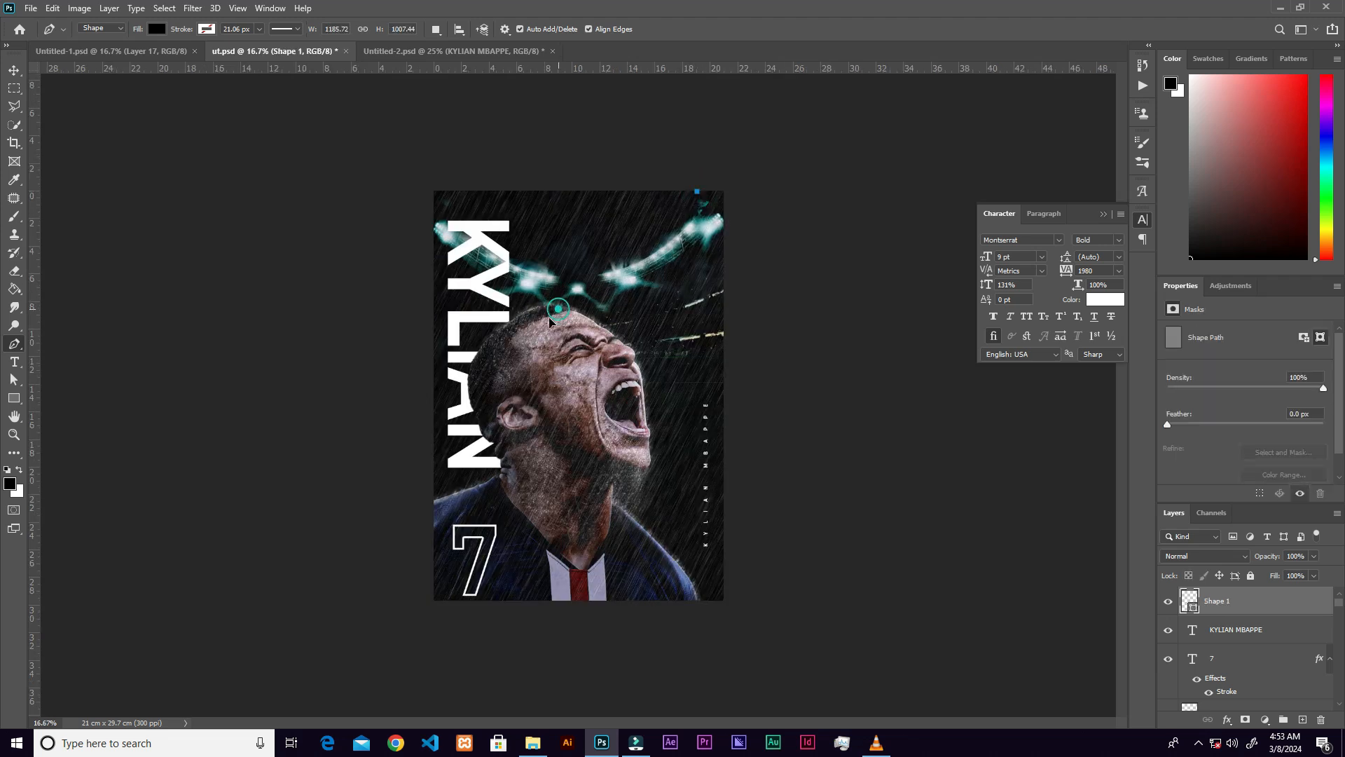
left_click(548, 322)
left_click(585, 330)
left_click(614, 366)
left_click(622, 390)
left_click(631, 440)
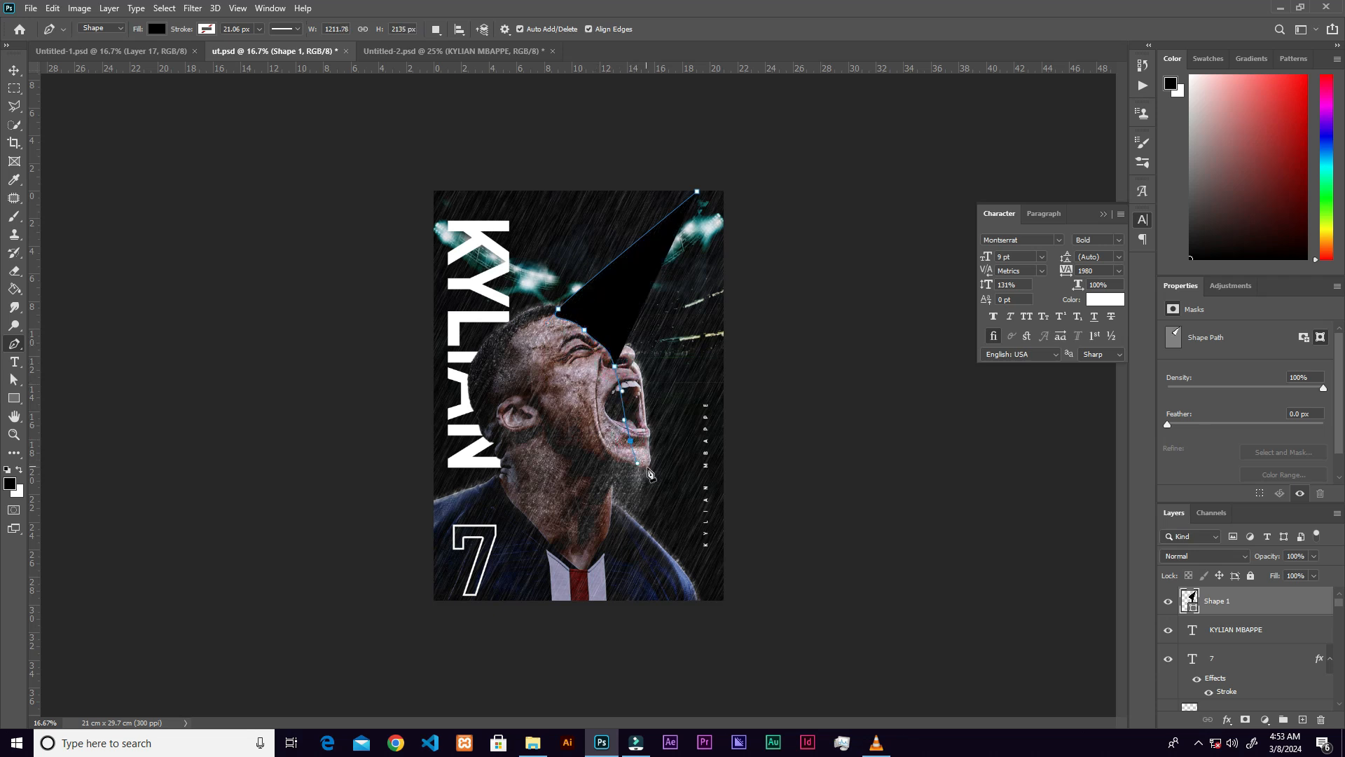
left_click(637, 462)
left_click_drag(648, 471, 642, 480)
left_click(730, 209)
left_click(728, 177)
left_click(697, 191)
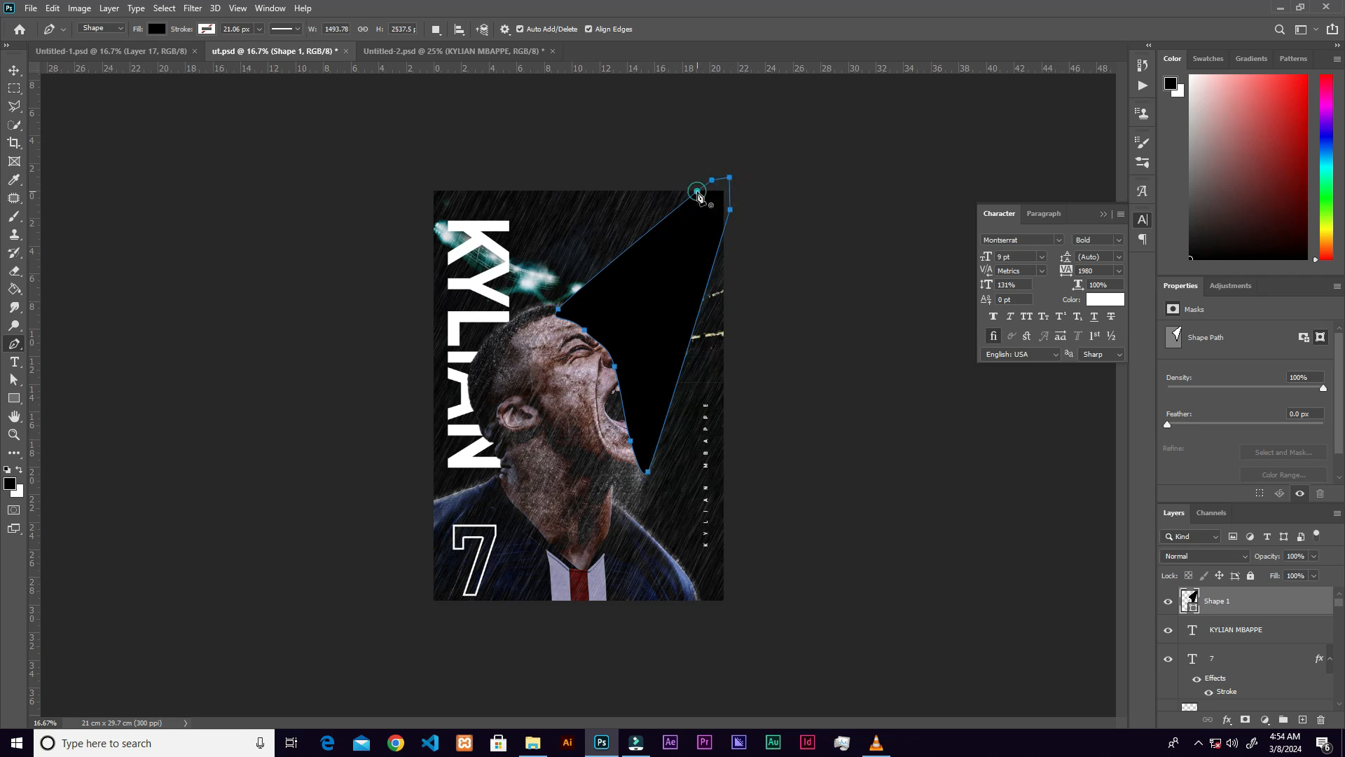
Fill the light-beam shape with the blue #425ca3.
double_click(1193, 604)
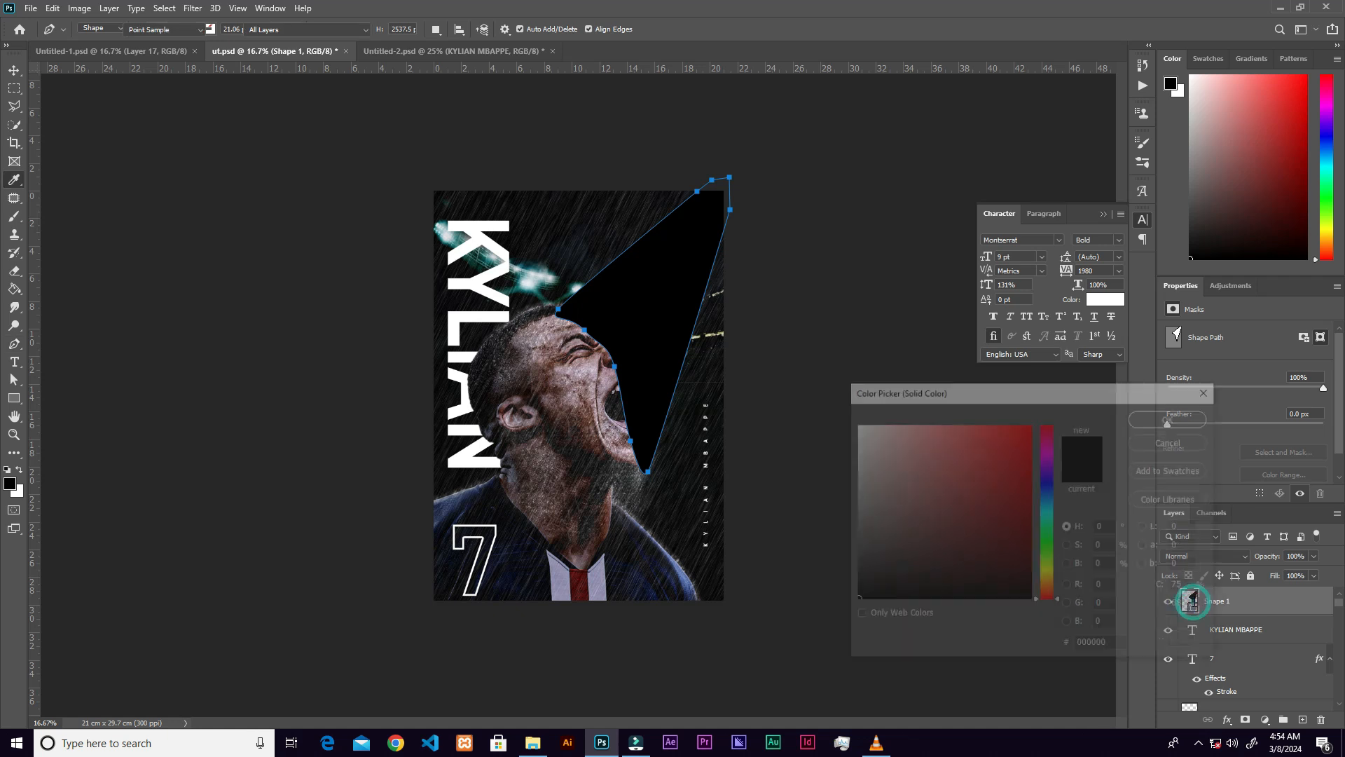
left_click_drag(880, 459, 867, 490)
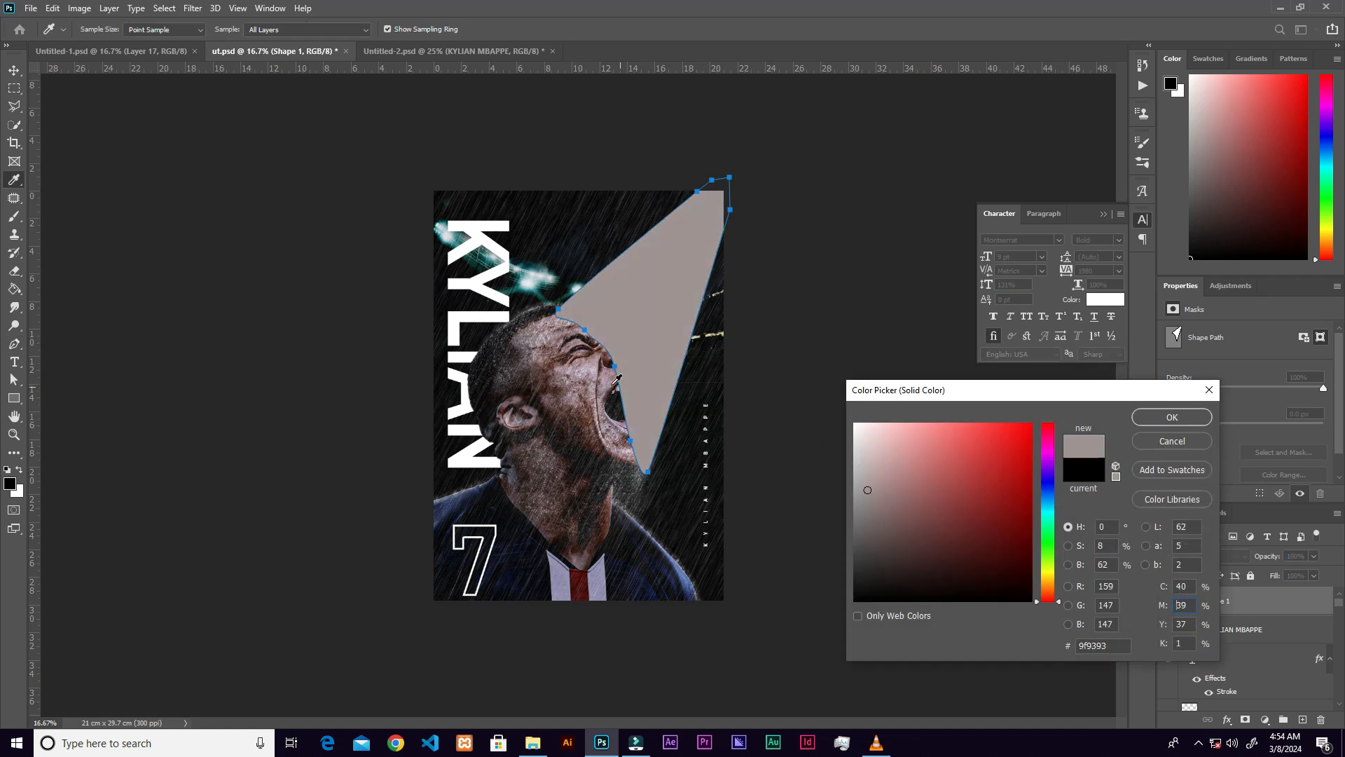
left_click_drag(677, 569, 680, 573)
left_click(1154, 418)
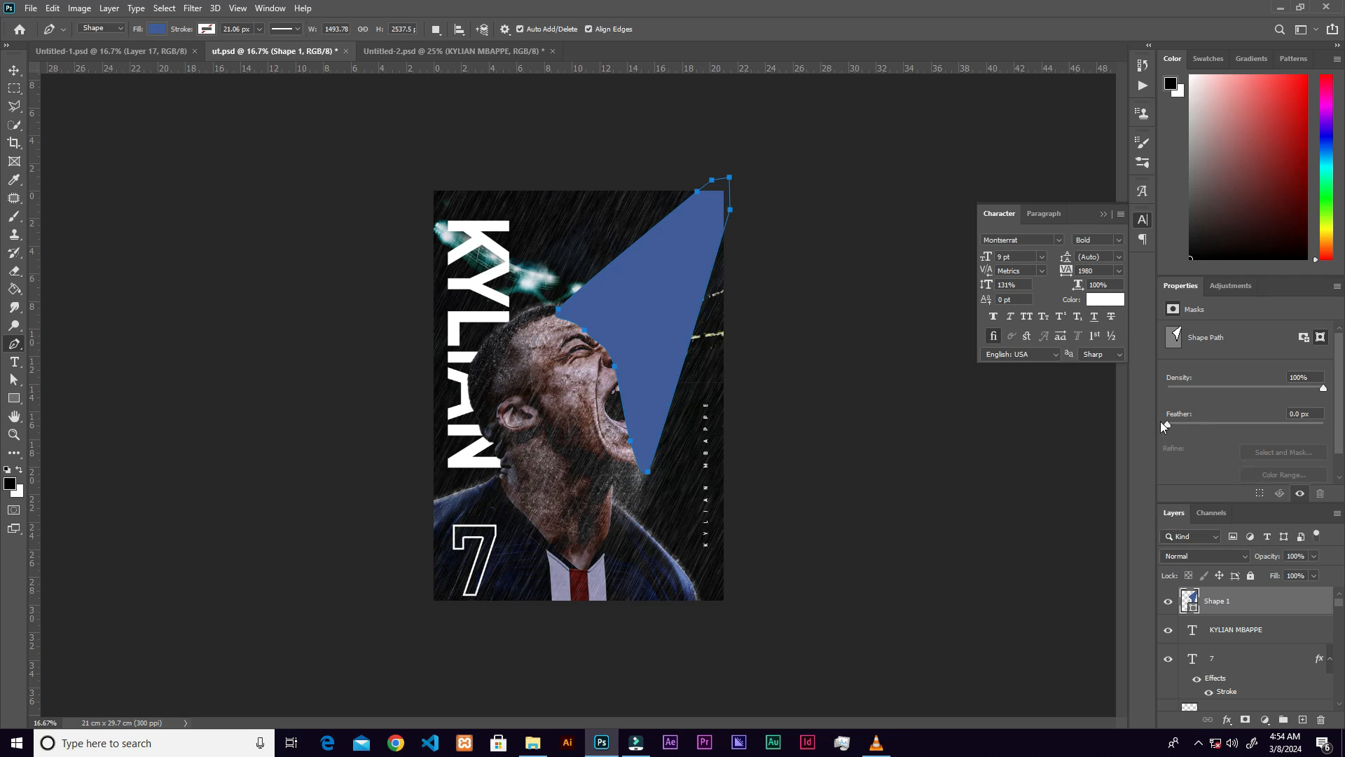
Feather the light-beam shape by 153 px and set its blend mode to Linear Dodge (Add).
left_click_drag(1232, 429, 1279, 429)
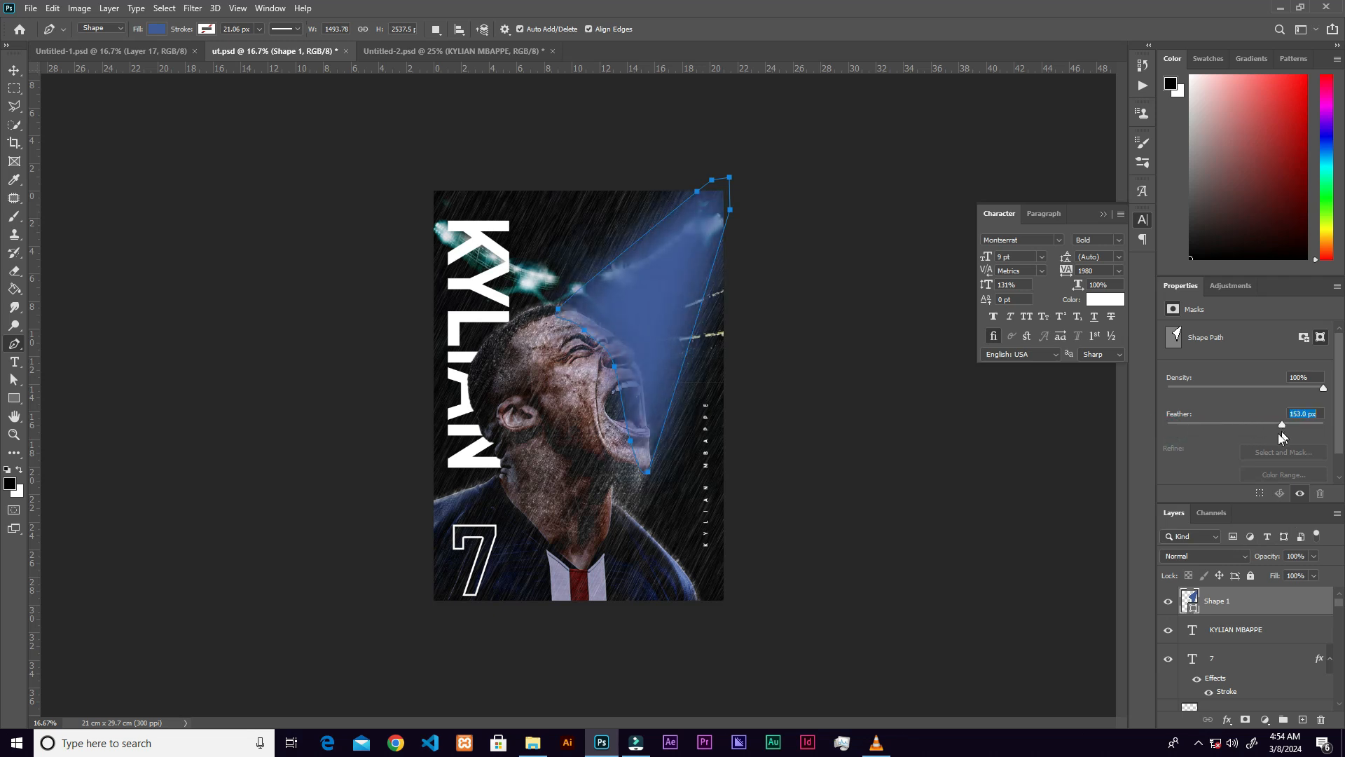
left_click(1218, 554)
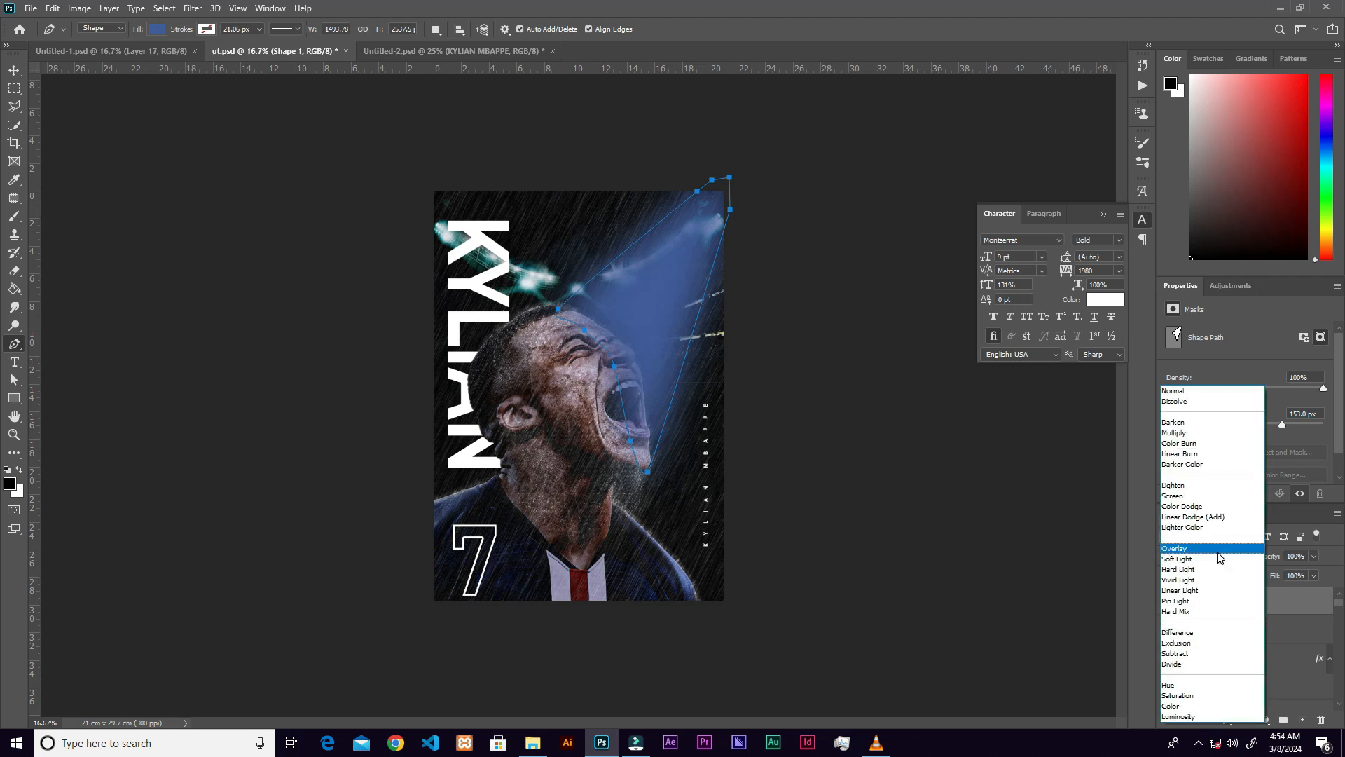
left_click(1207, 517)
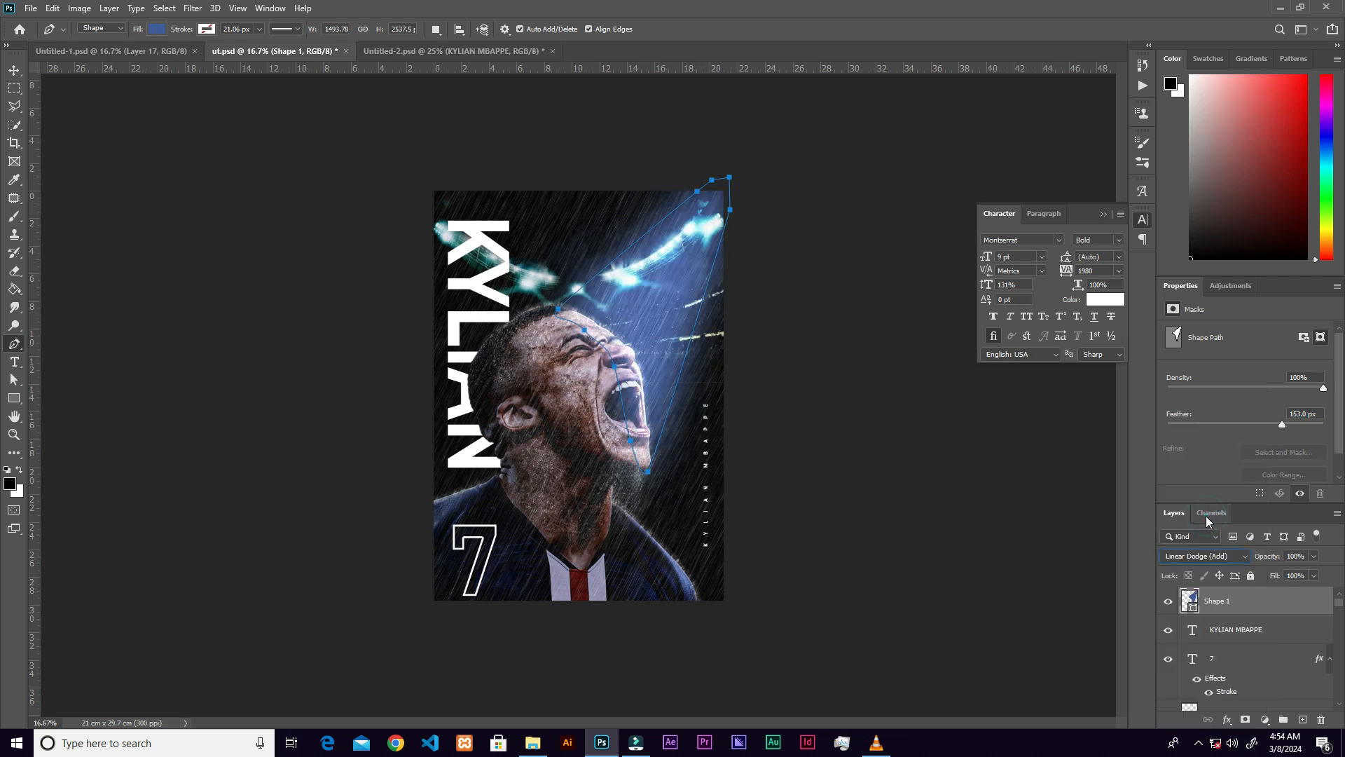
Recolour the light beam with the teal #5b8b98 sampled from the stadium lights.
double_click(1189, 597)
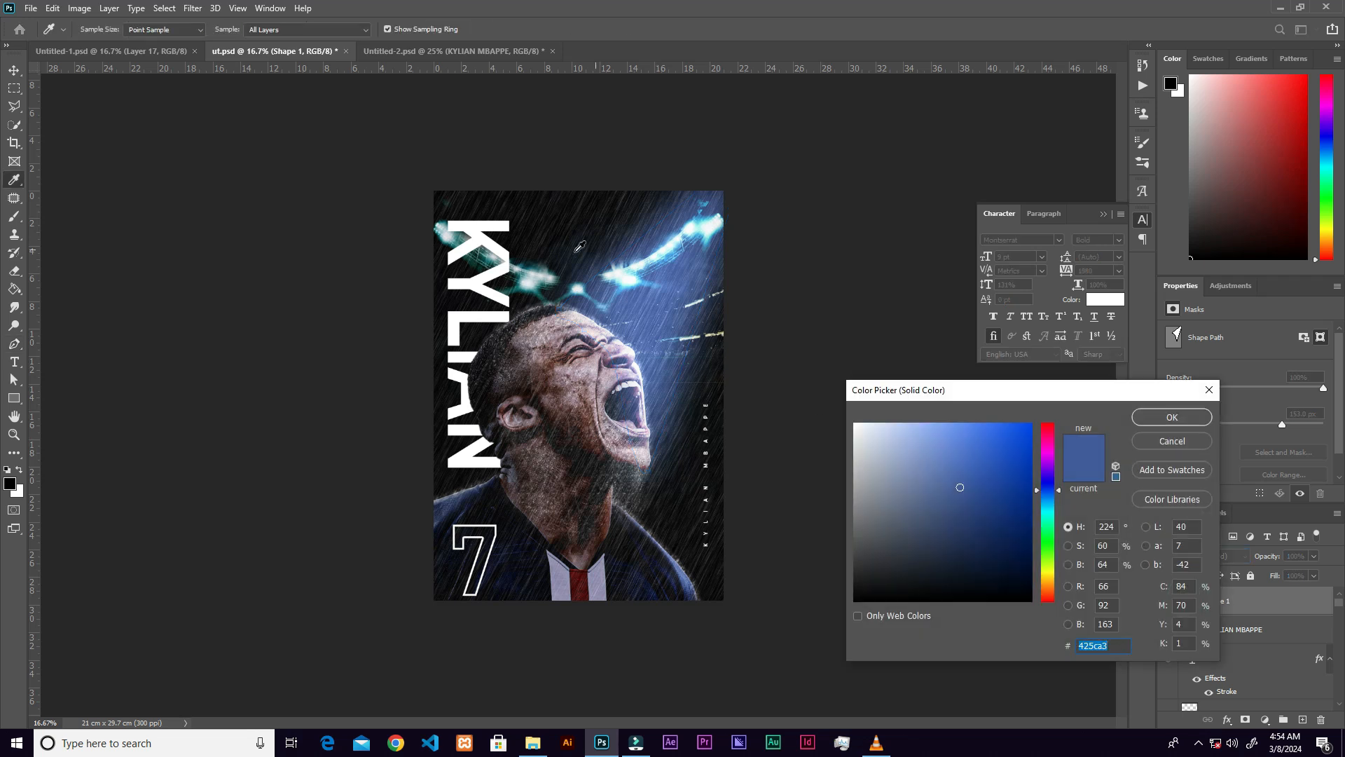
left_click(546, 271)
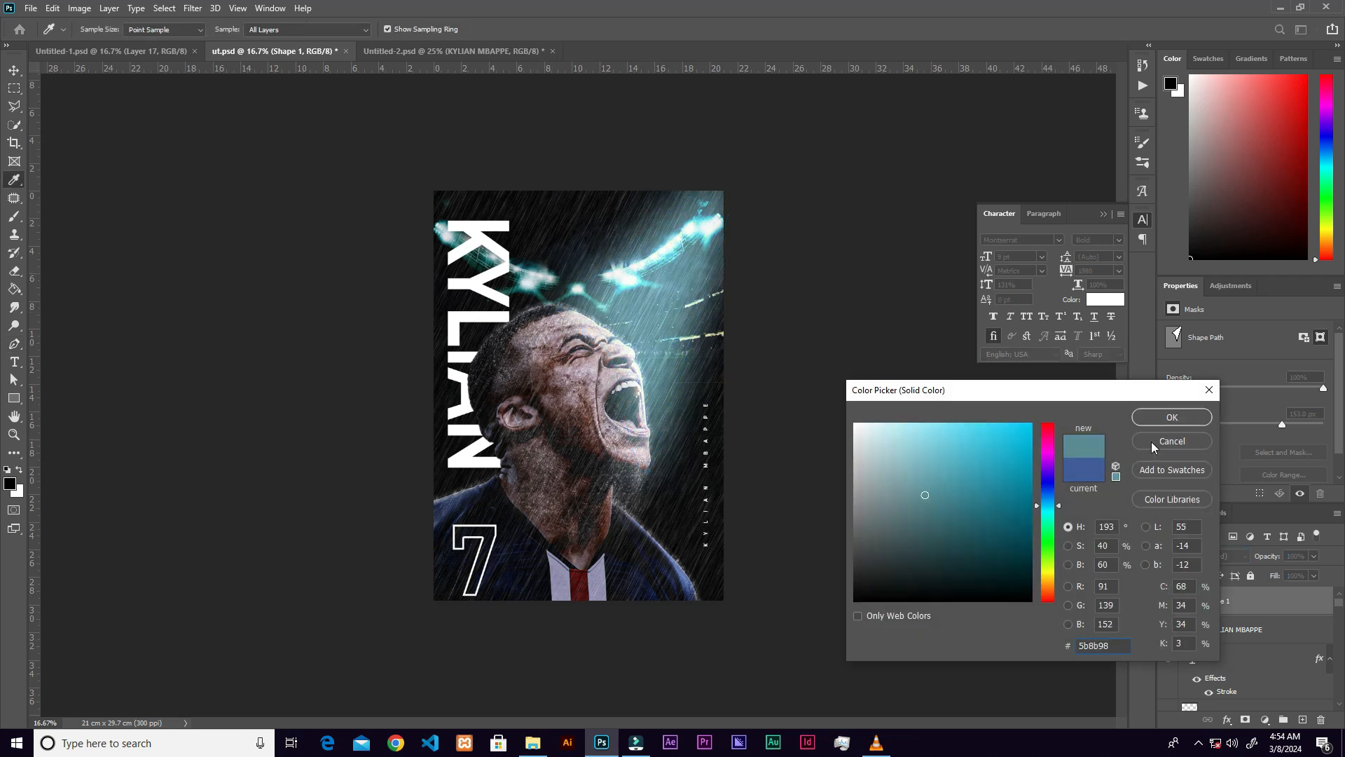
left_click(1159, 416)
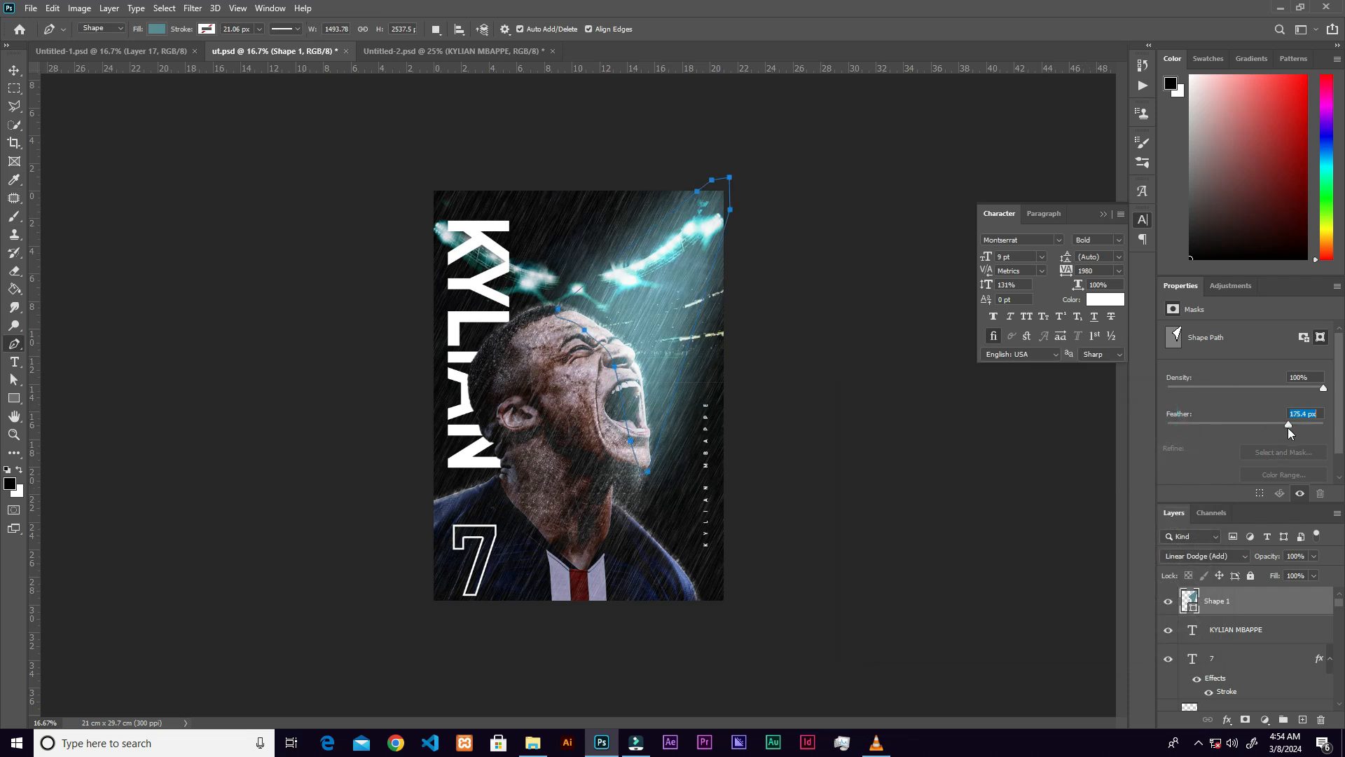
Set the light beam's feather to 143 px and its layer opacity to 46%.
left_click(1314, 556)
left_click_drag(1319, 572, 1279, 572)
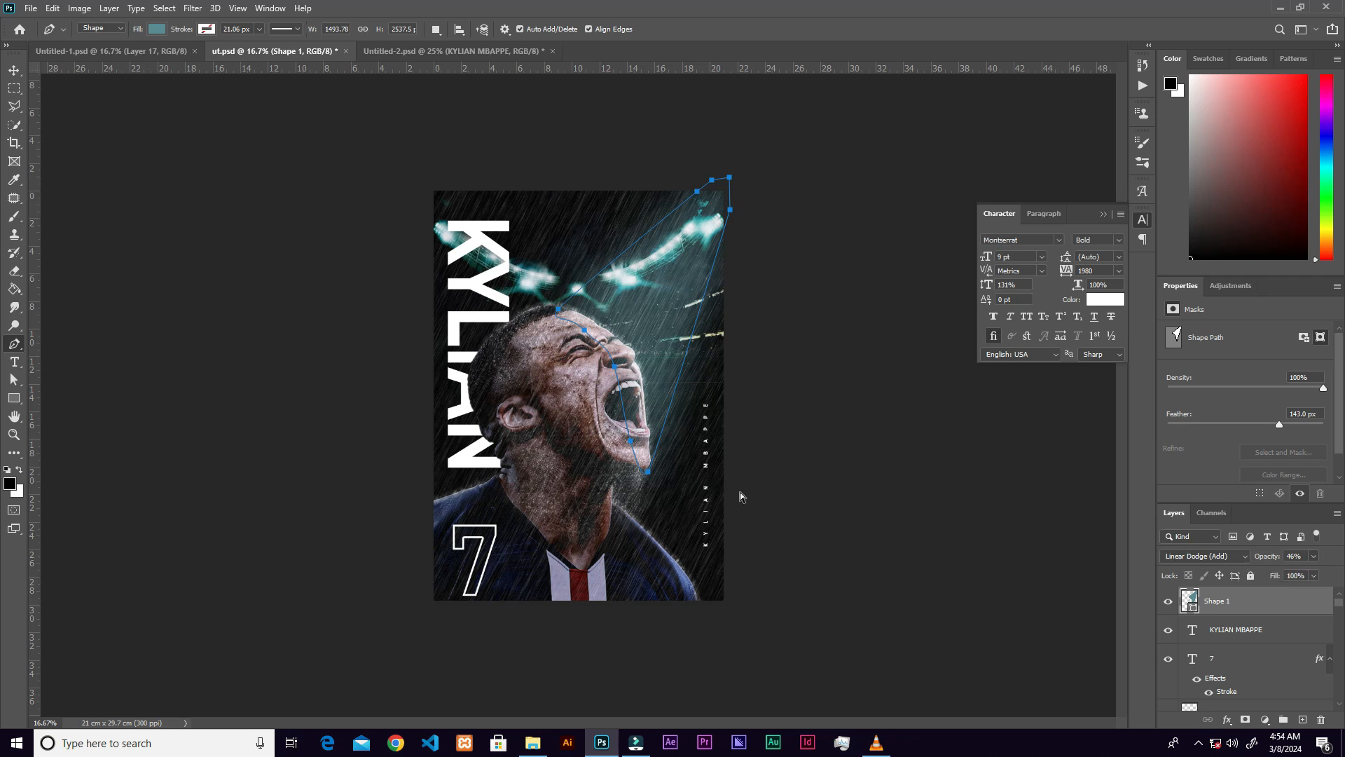
Scale the light-beam shape down slightly and rotate it so it fits inside the canvas's upper-right corner.
key("ctrl+t")
left_click_drag(729, 473, 716, 444)
left_click_drag(751, 201, 766, 171)
left_click(660, 29)
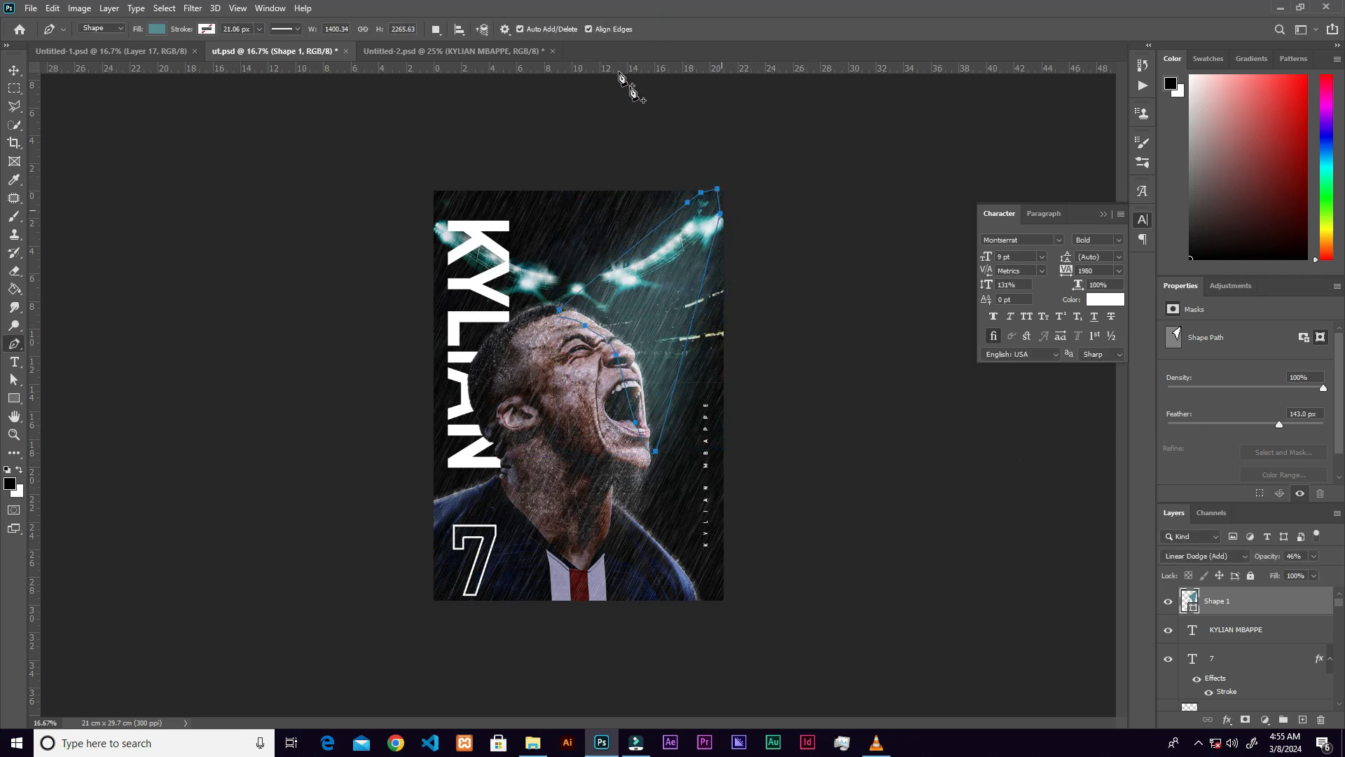
key("v")
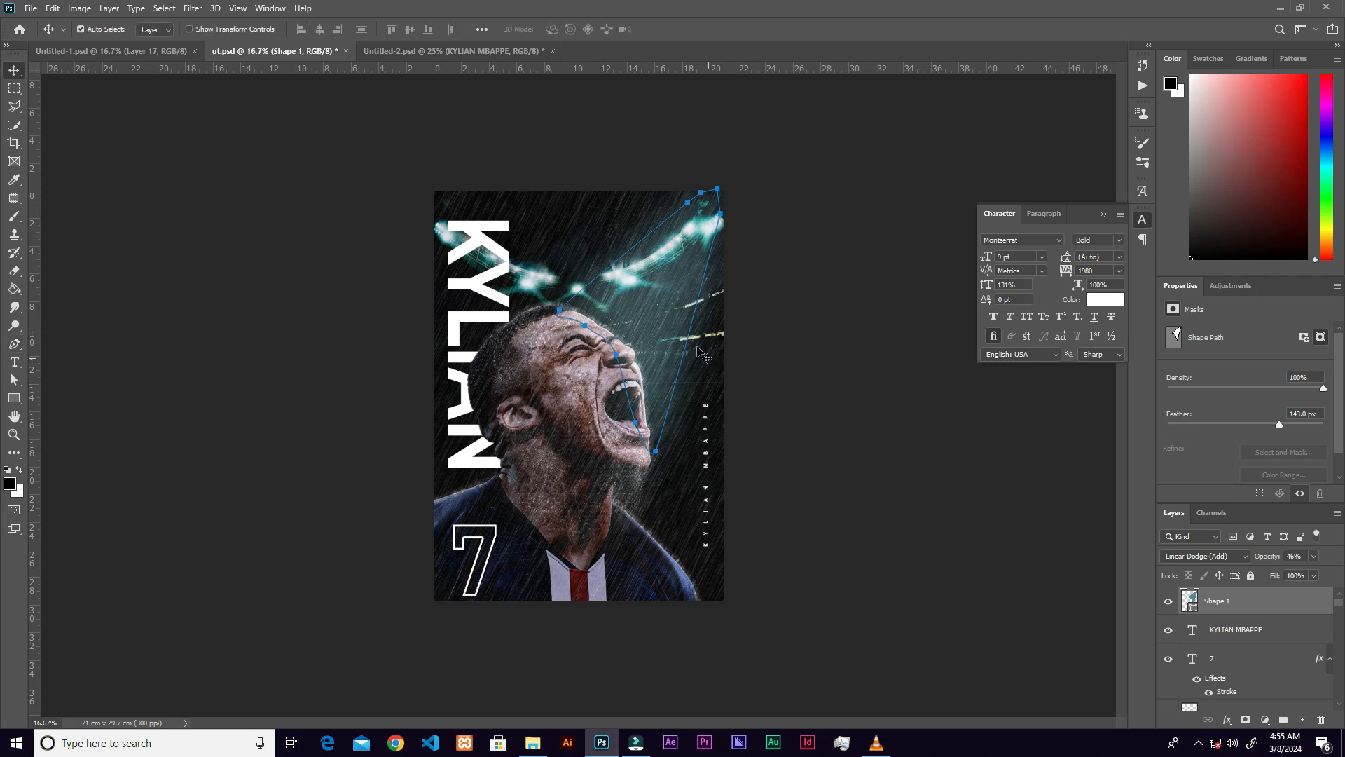
Lower the opacity of the rain layer Layer 2 copy 2 to 87%.
left_click(761, 326)
left_click(626, 338)
left_click(1314, 557)
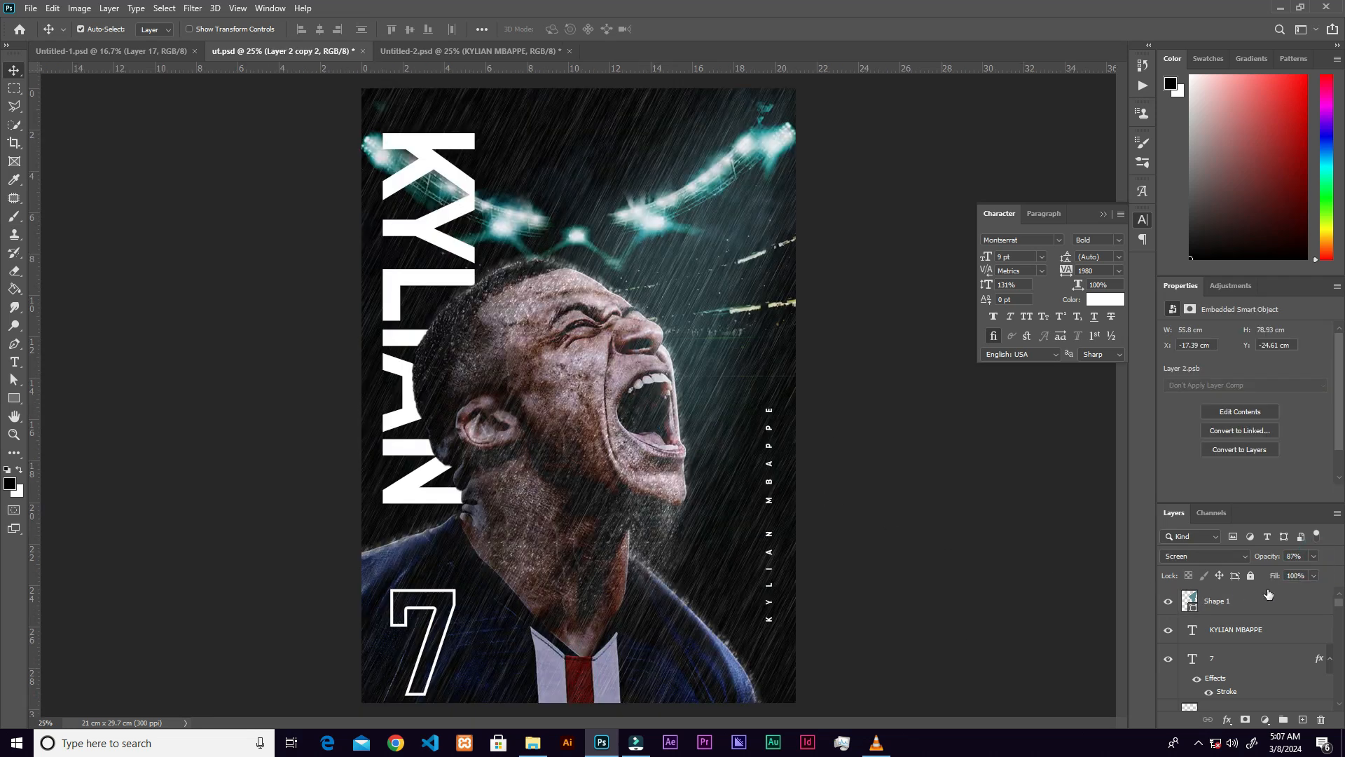
Add an Exposure adjustment clipped to the KYLIAN text layer, with exposure set to -3.32.
left_click_drag(1338, 607, 1331, 689)
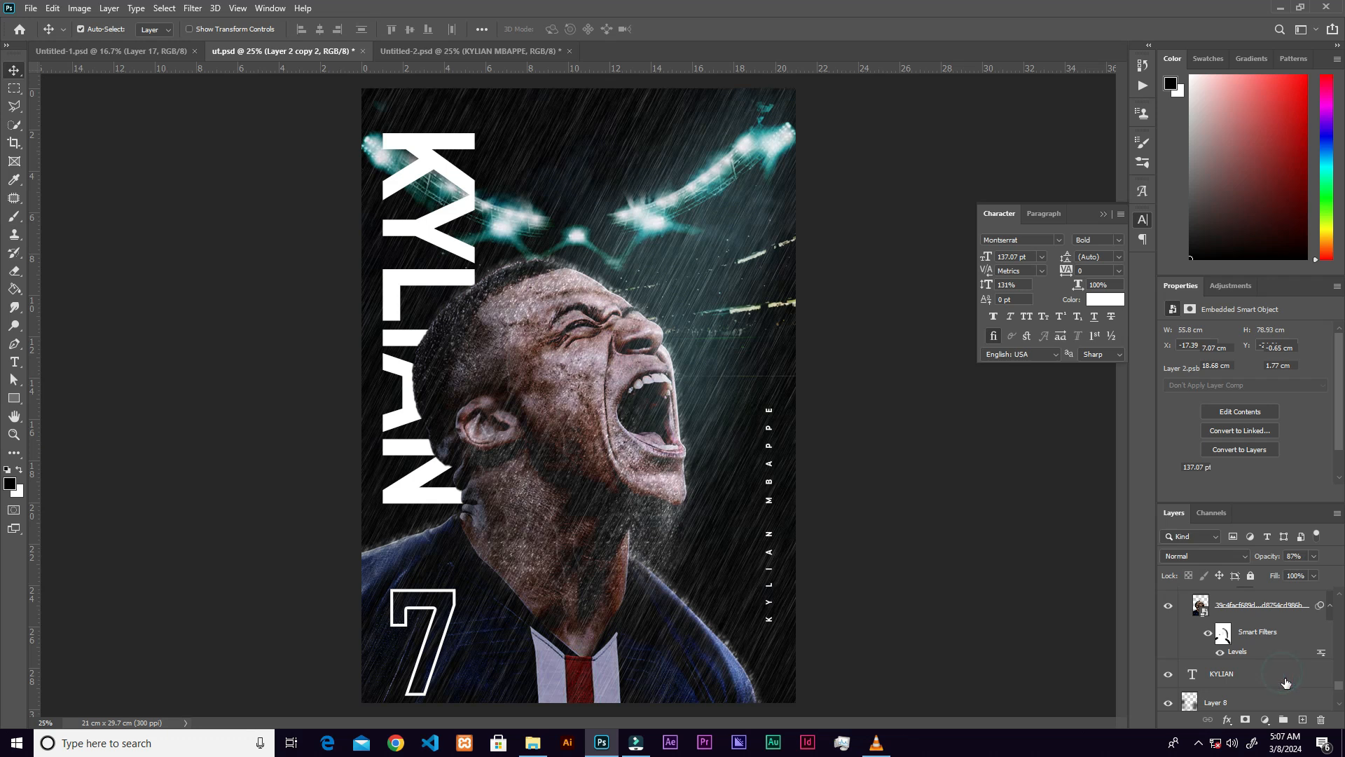
left_click(1283, 677)
left_click(1265, 720)
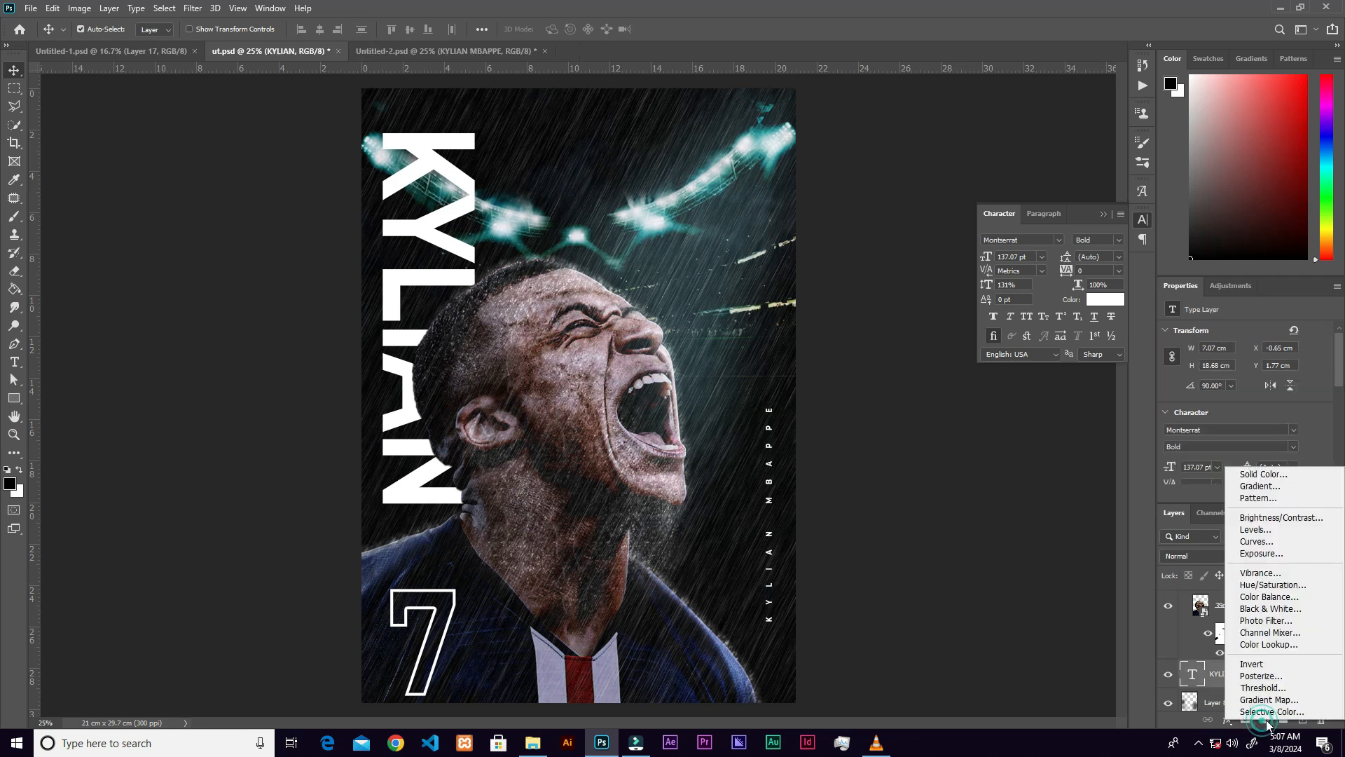
left_click(1262, 554)
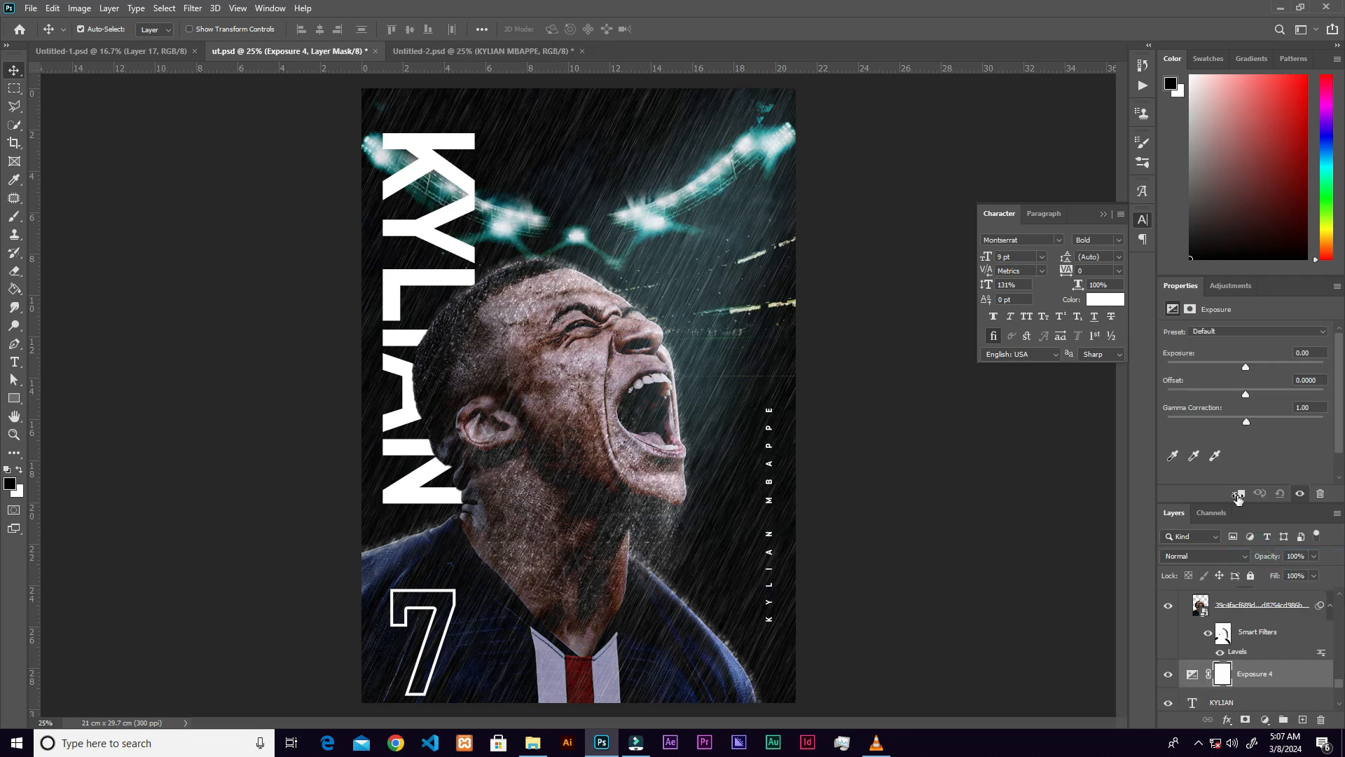
left_click(1238, 494)
left_click_drag(1246, 368, 1207, 360)
Invert the Exposure mask and paint white on it to shade the KYLIAN letters next to the head.
key("ctrl+i")
key("b")
key("x")
key("bracketright")
key("bracketright")
key("bracketright")
key("bracketright")
key("bracketright")
key("bracketleft")
key("bracketleft")
key("bracketleft")
mouse_move(532, 393)
left_mouse_down()
mouse_move(435, 406)
mouse_move(489, 447)
left_mouse_up()
key("bracketleft")
key("bracketleft")
key("bracketleft")
key("bracketleft")
key("bracketleft")
key("bracketleft")
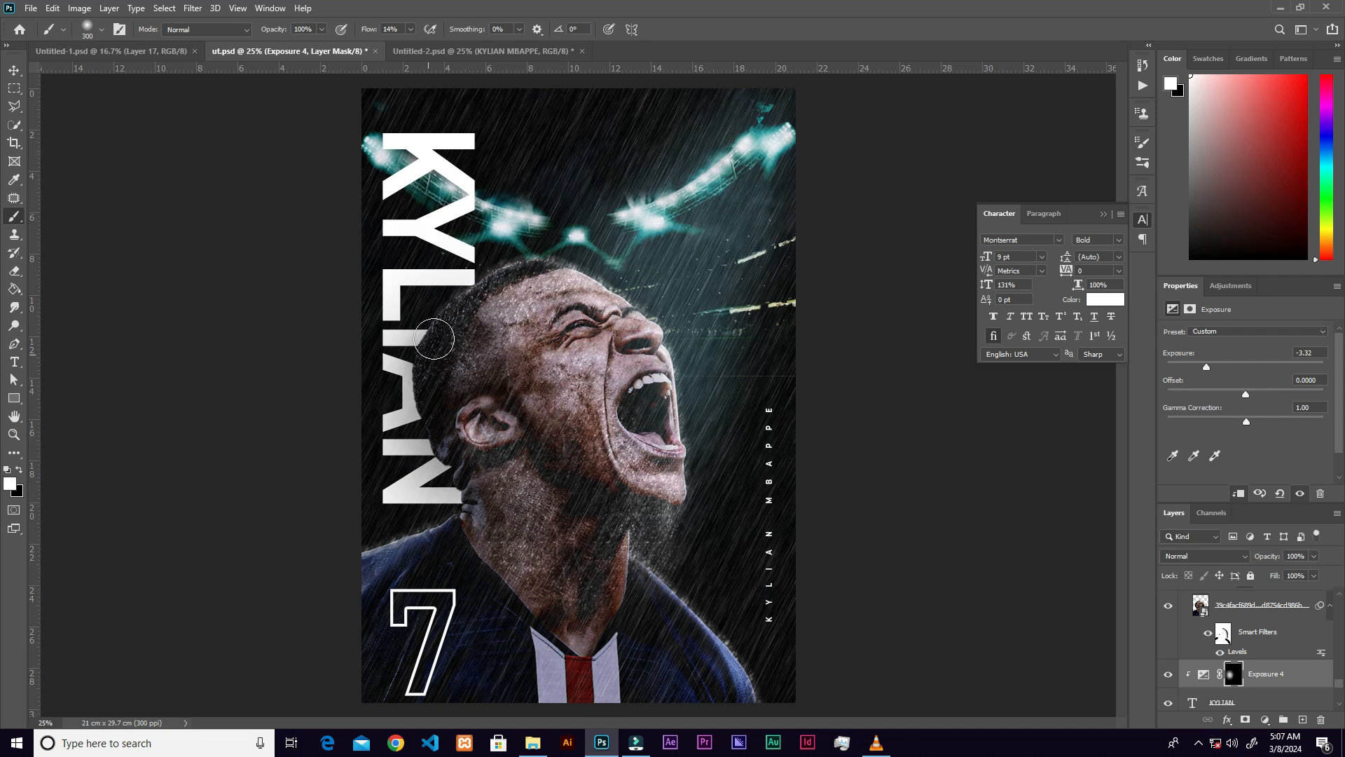
Deepen the shadow on the lower KYLIAN letters beside the ear and neck using a larger white brush on the mask.
key("ctrl+minus")
key("ctrl+plus")
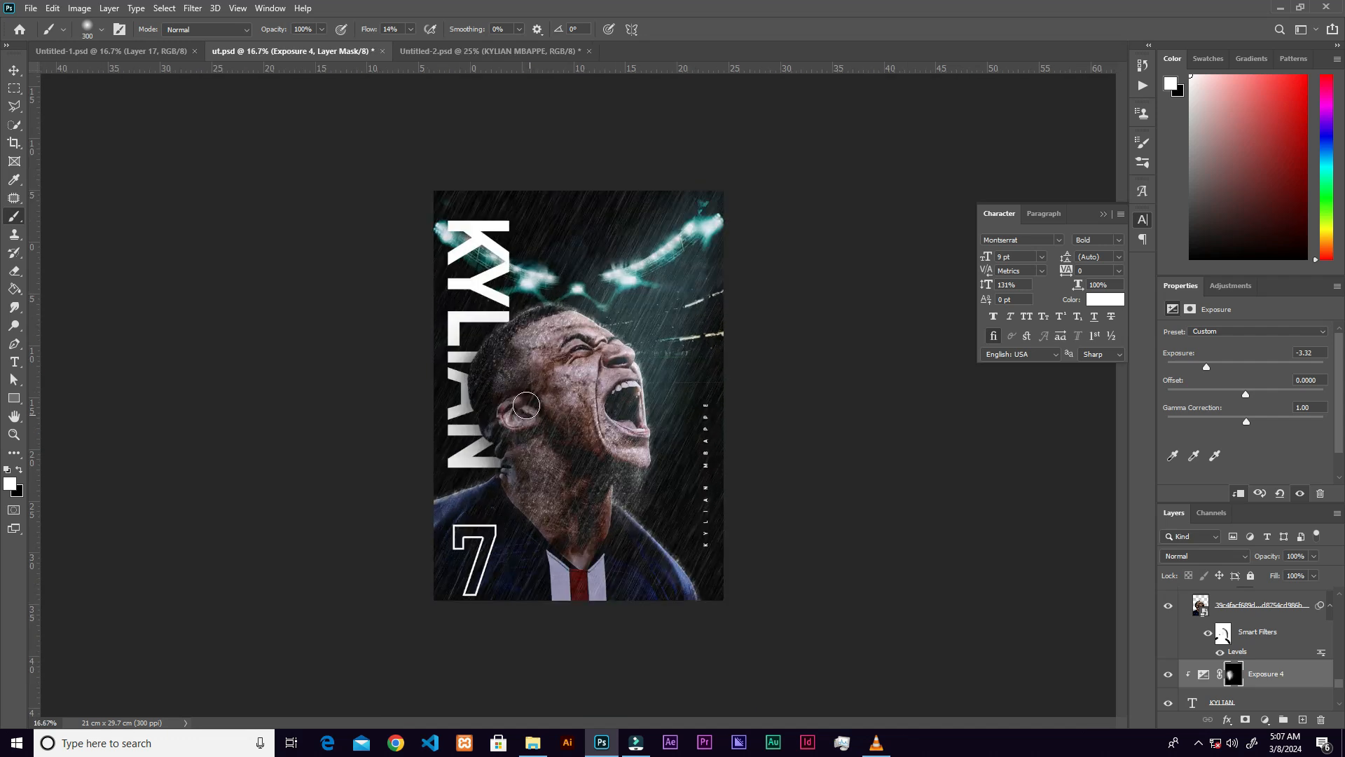
key("bracketright")
key("bracketright")
mouse_move(534, 373)
left_mouse_down()
mouse_move(495, 378)
mouse_move(511, 348)
left_mouse_up()
key("bracketright")
mouse_move(499, 438)
left_mouse_down()
mouse_move(501, 470)
mouse_move(440, 452)
mouse_move(433, 524)
left_mouse_up()
left_click(440, 466)
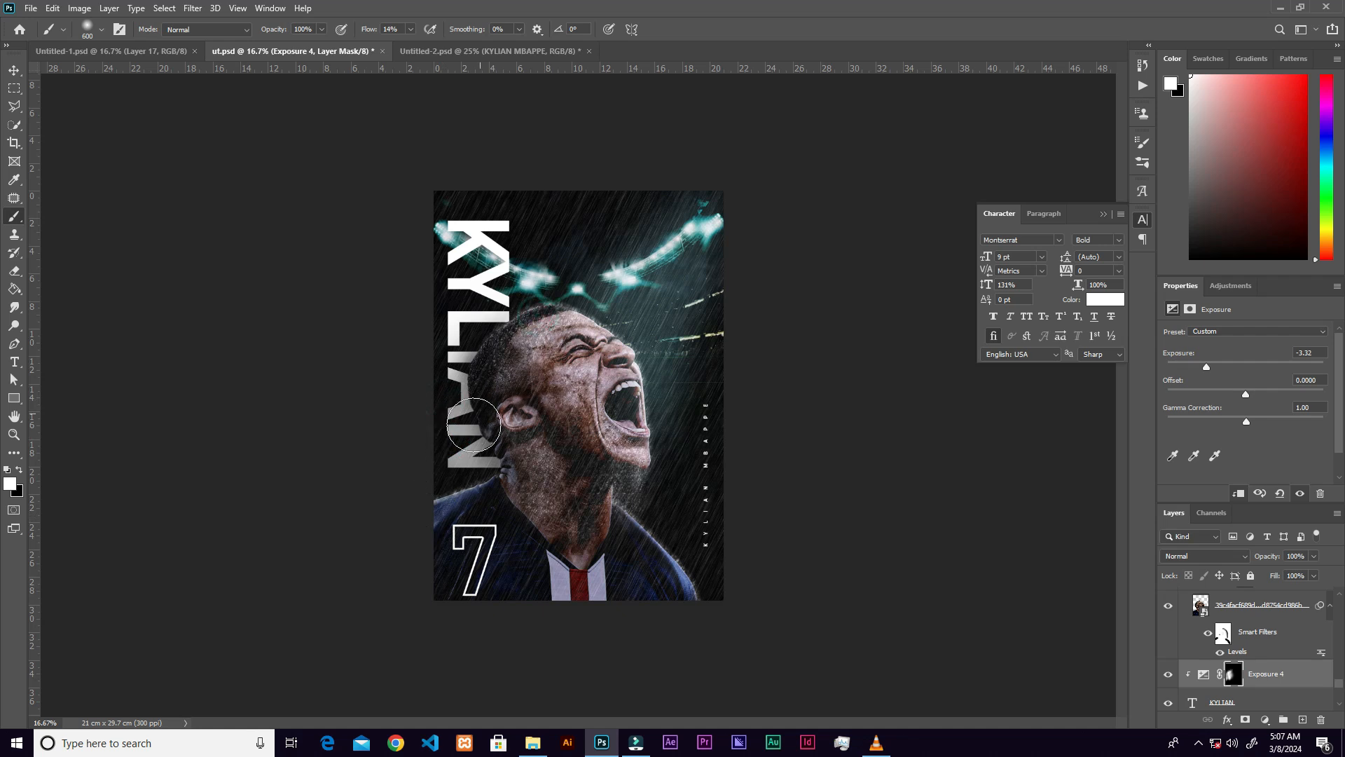
key("v")
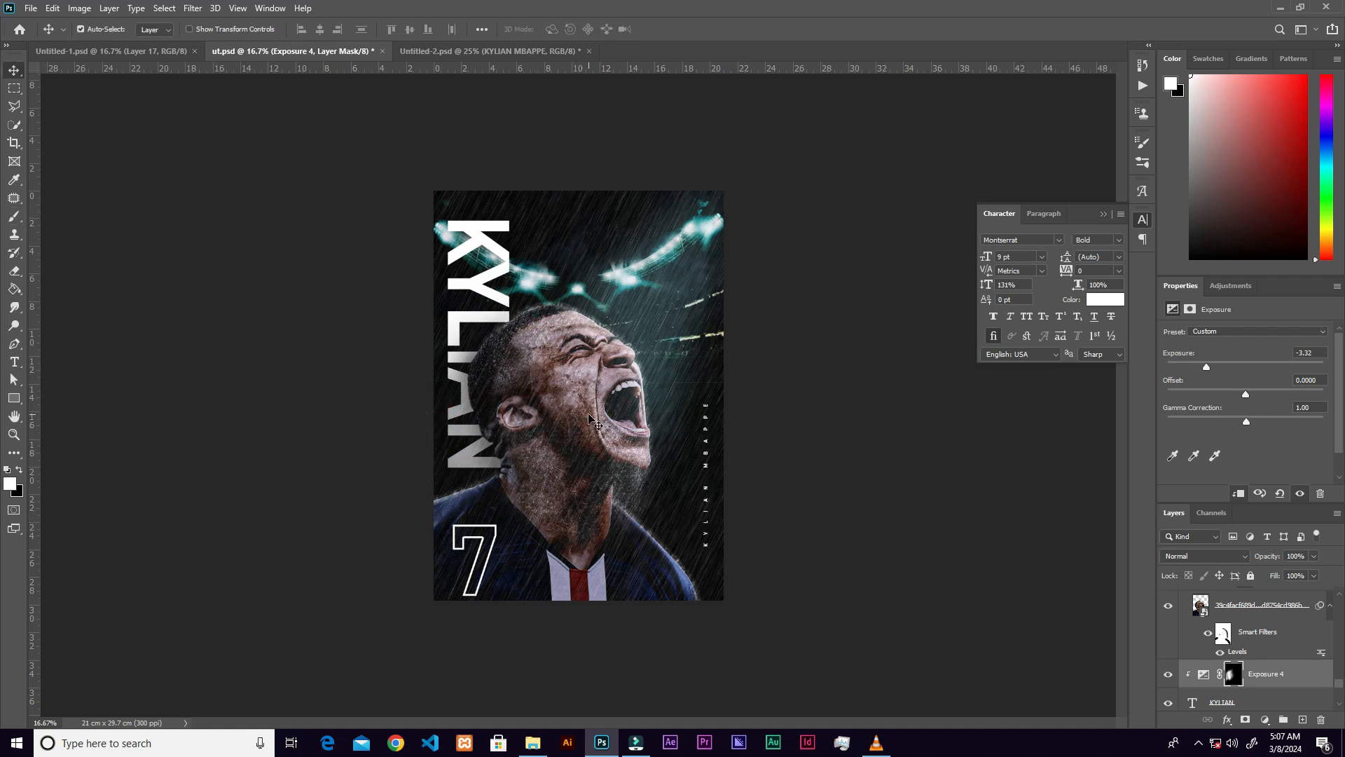